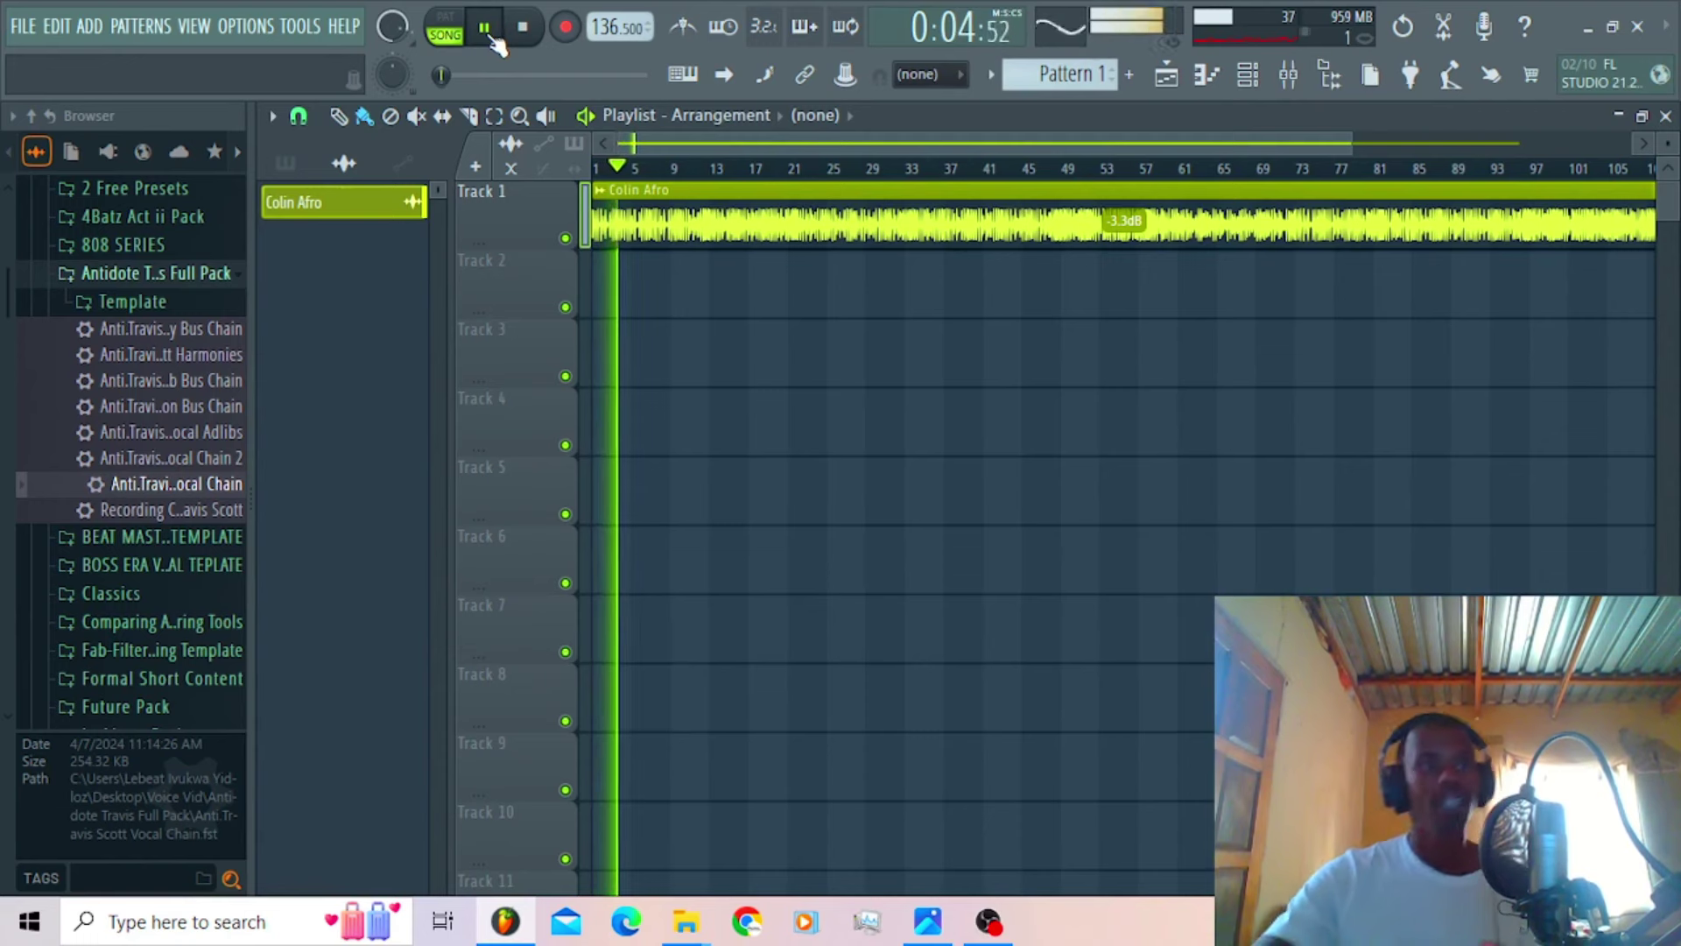
# Step: Delete the Fruity Limiter from slot 10 of the Master mixer track
pyautogui.click(1289, 74)
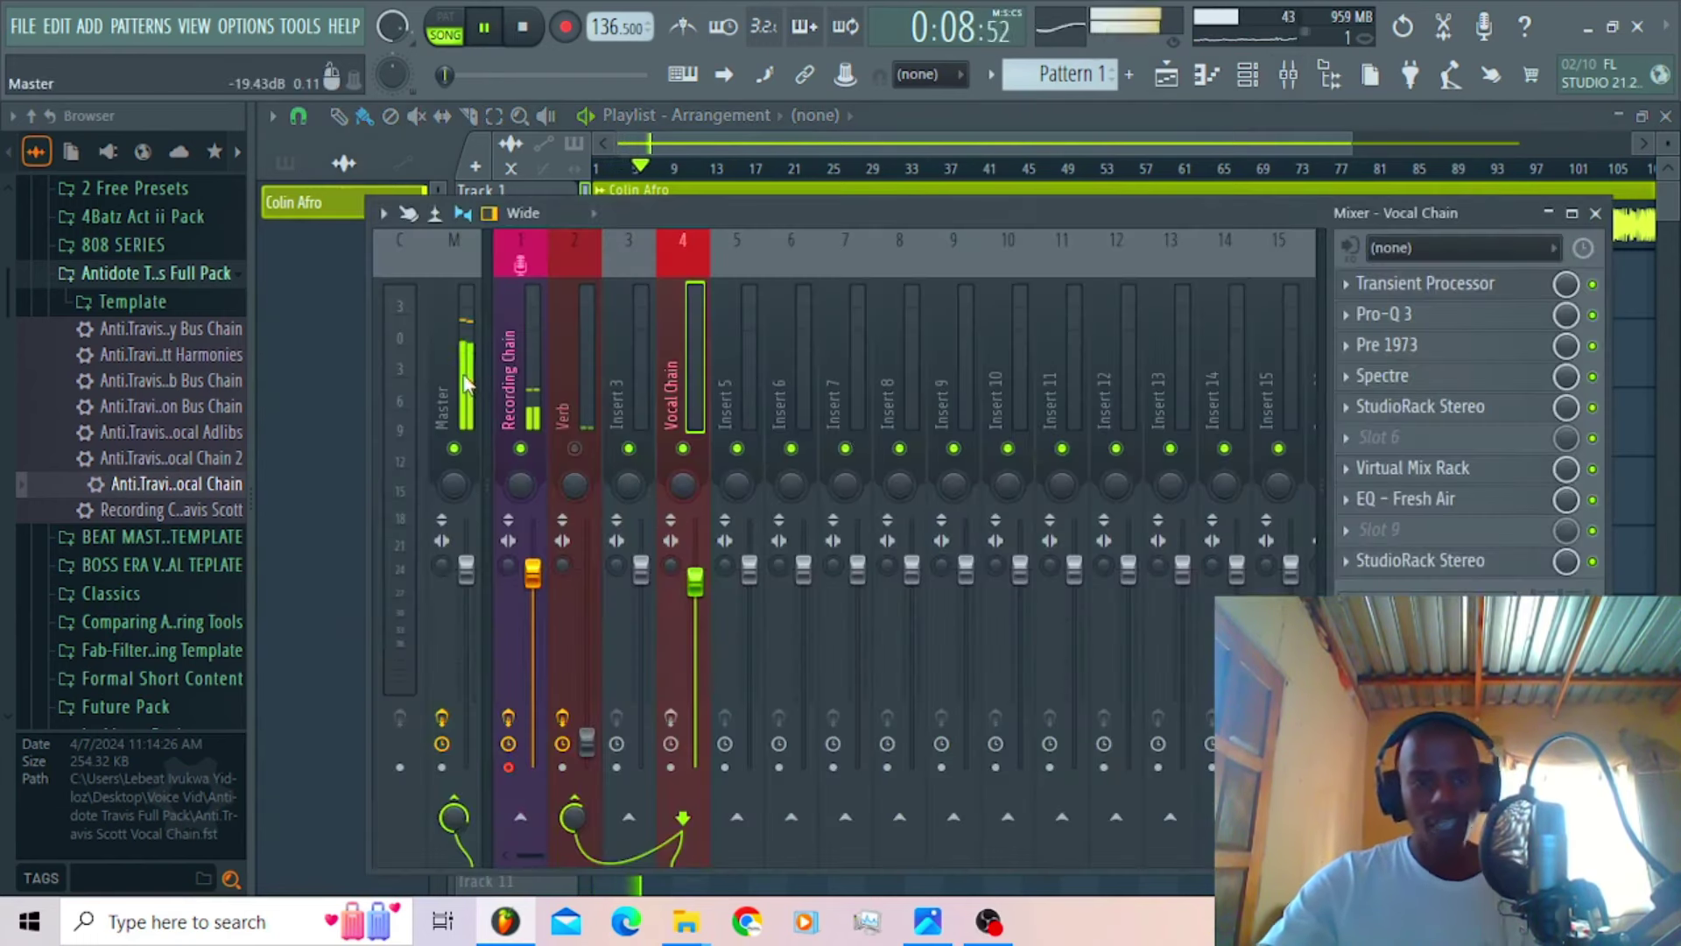
pyautogui.click(464, 383)
pyautogui.click(1346, 565)
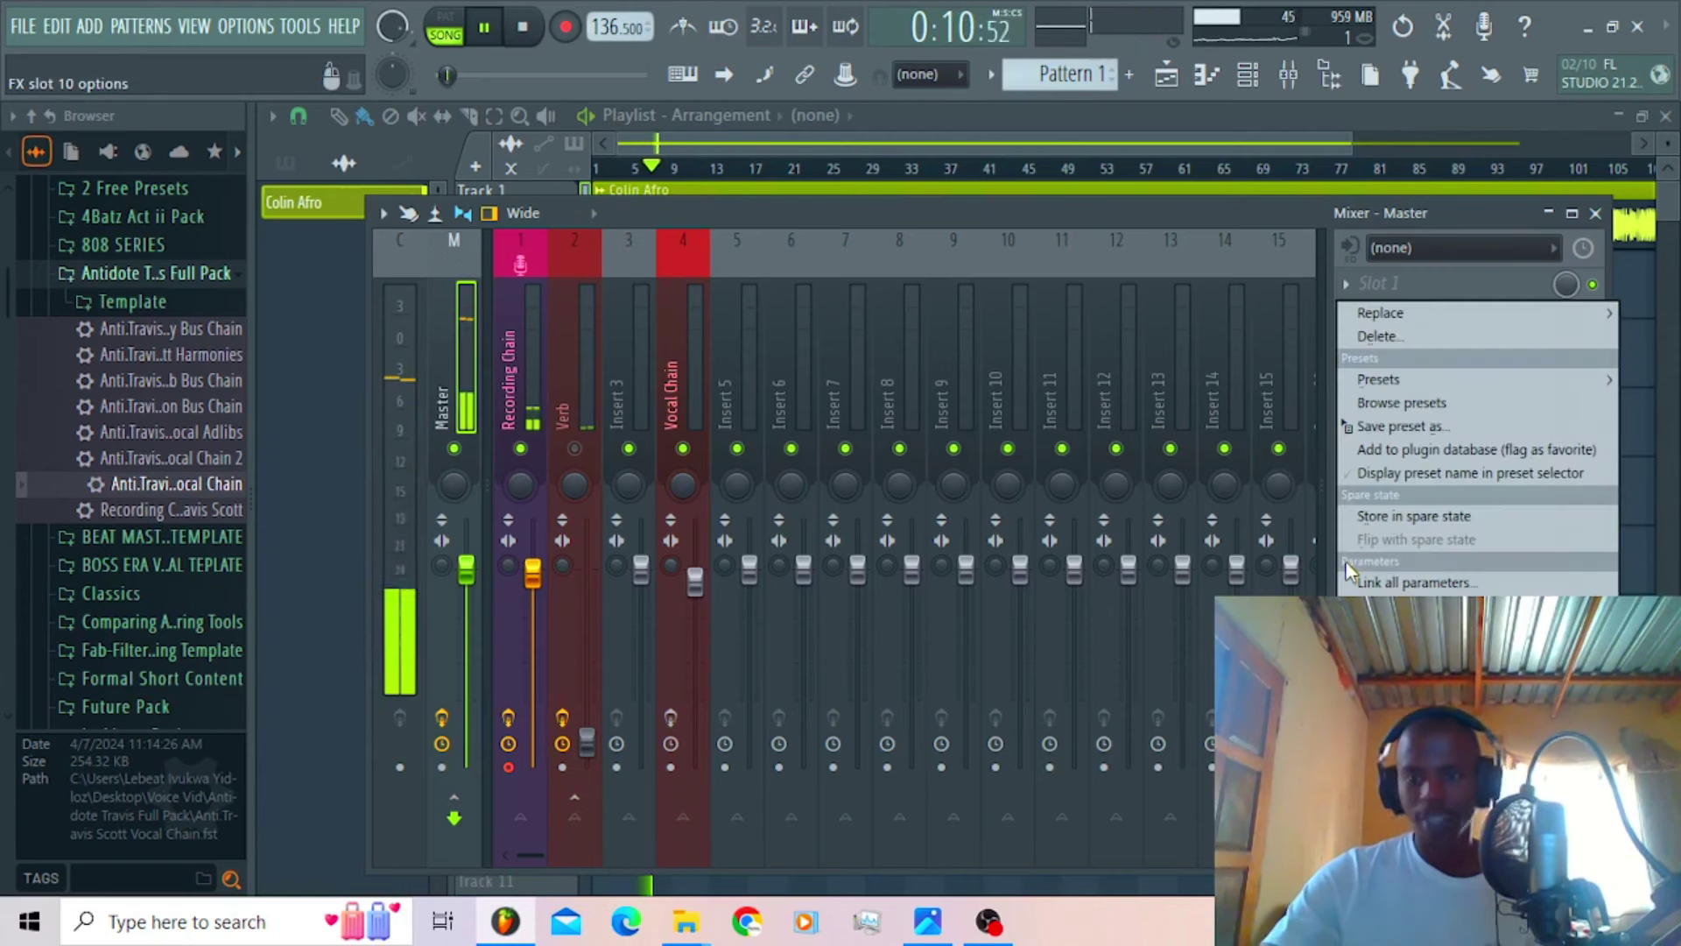
pyautogui.click(1374, 338)
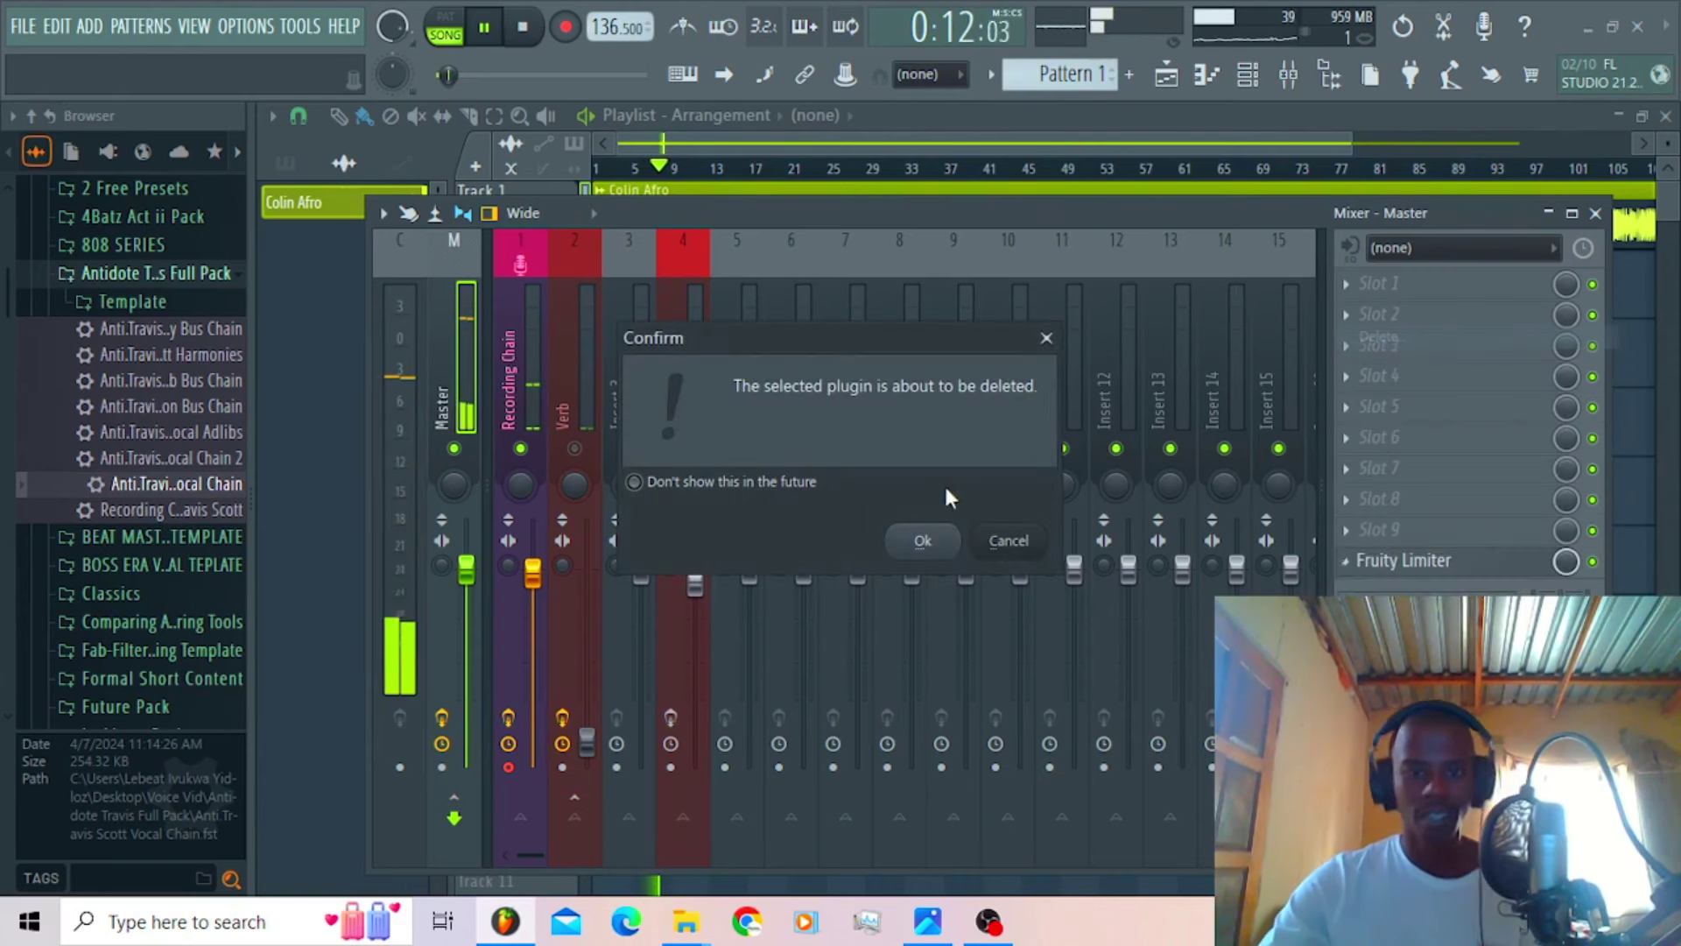
pyautogui.click(902, 553)
# Step: Select the Recording Chain mixer track, enable the Verb track and stop playback
pyautogui.click(498, 382)
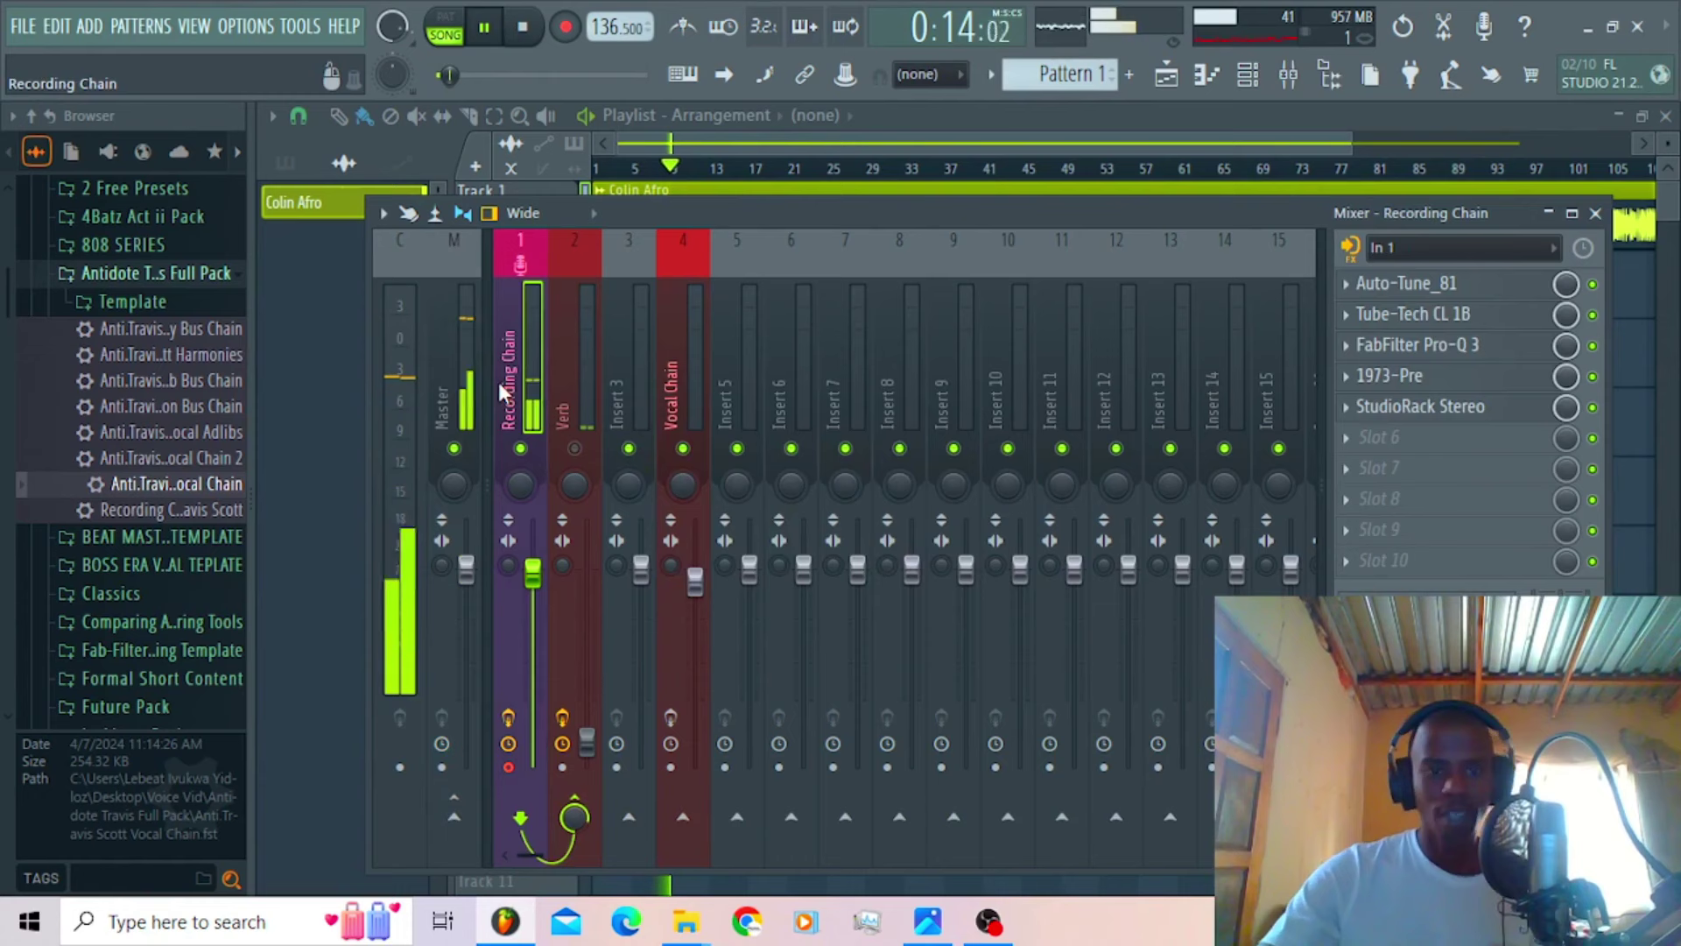
pyautogui.click(575, 449)
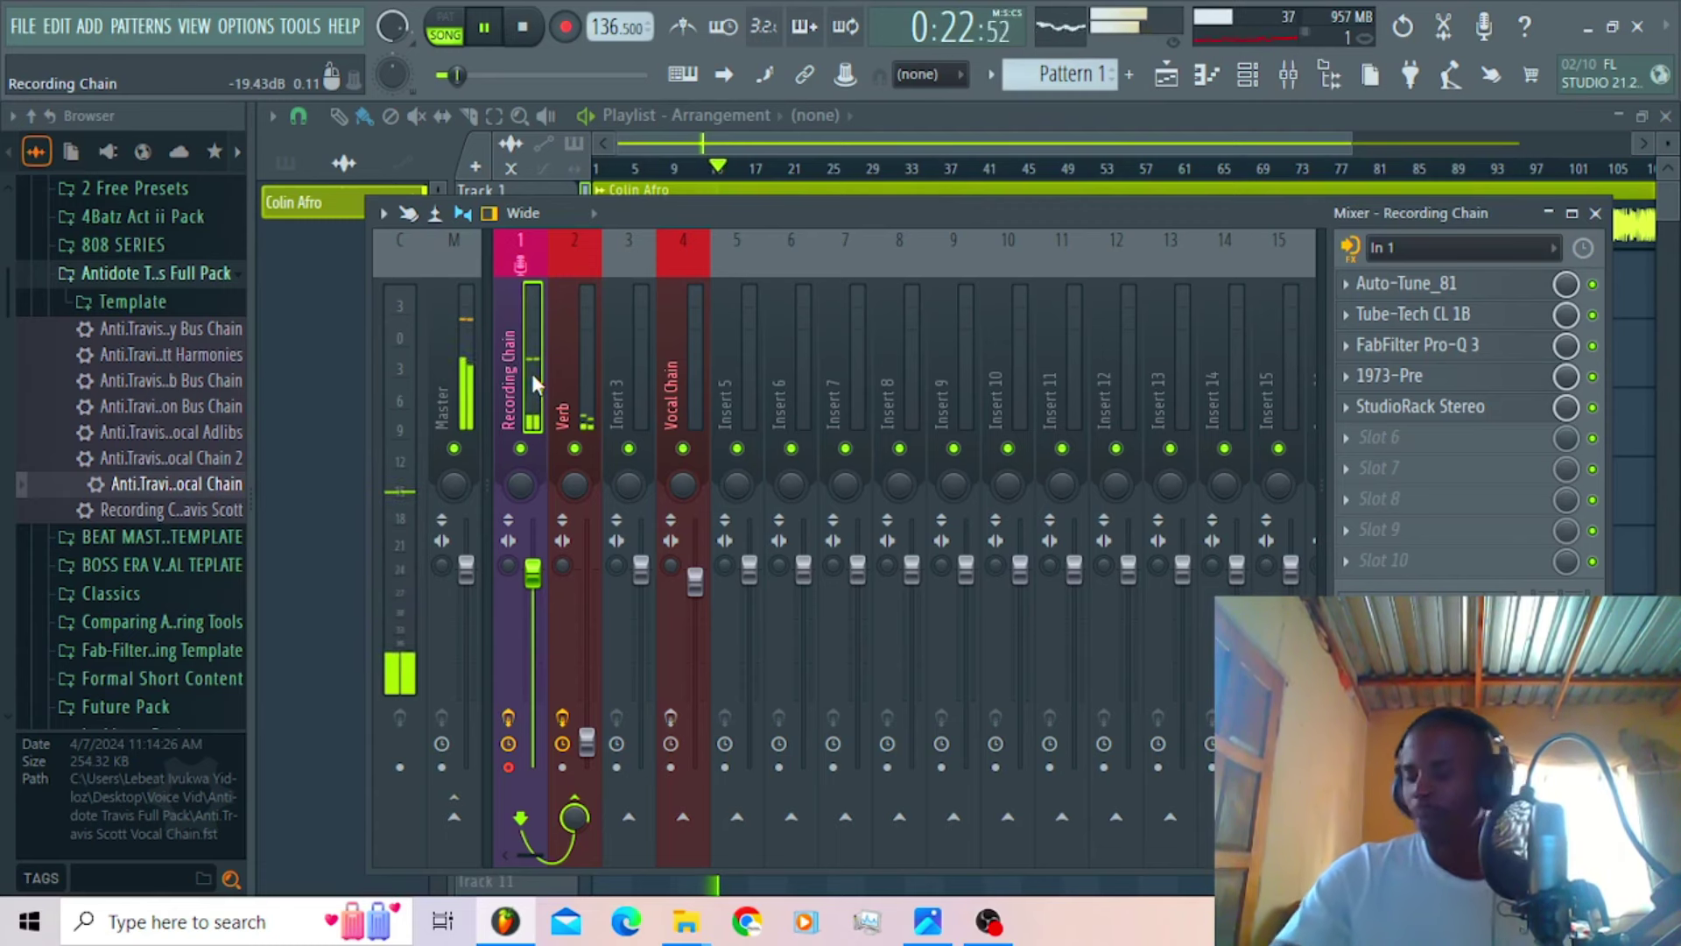
pyautogui.press('space')
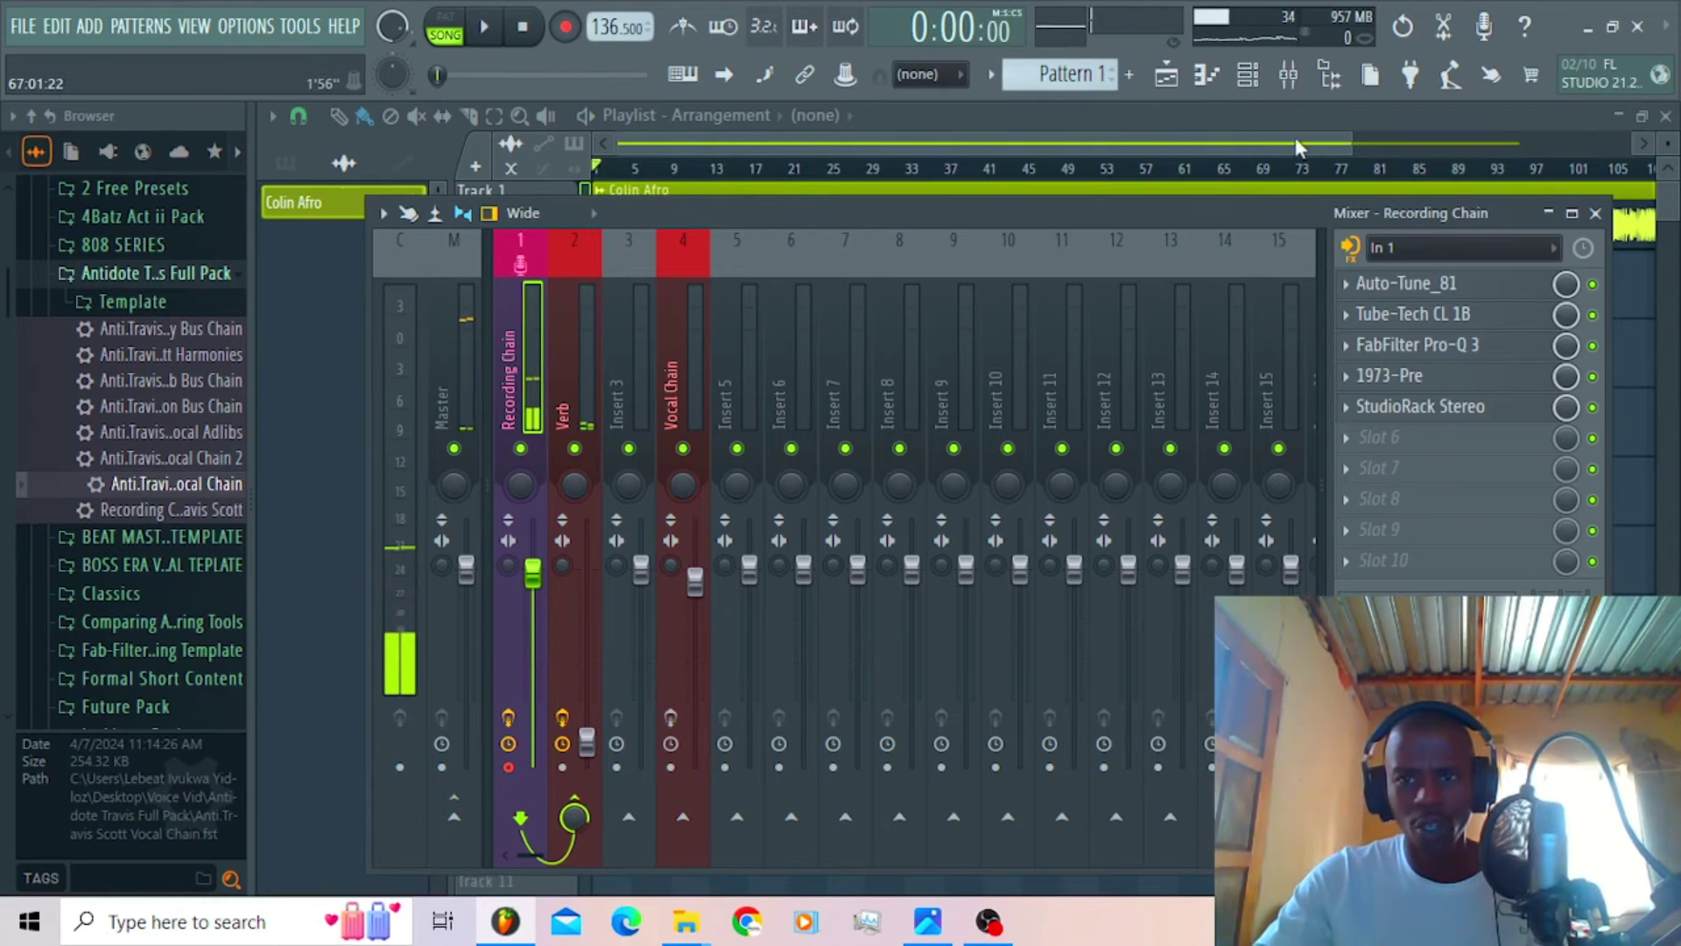
# Step: Record a first vocal take from the start of the song through the Recording Chain
pyautogui.moveTo(1348, 143); pyautogui.dragTo(906, 144)
pyautogui.press('F9')
pyautogui.press('space')
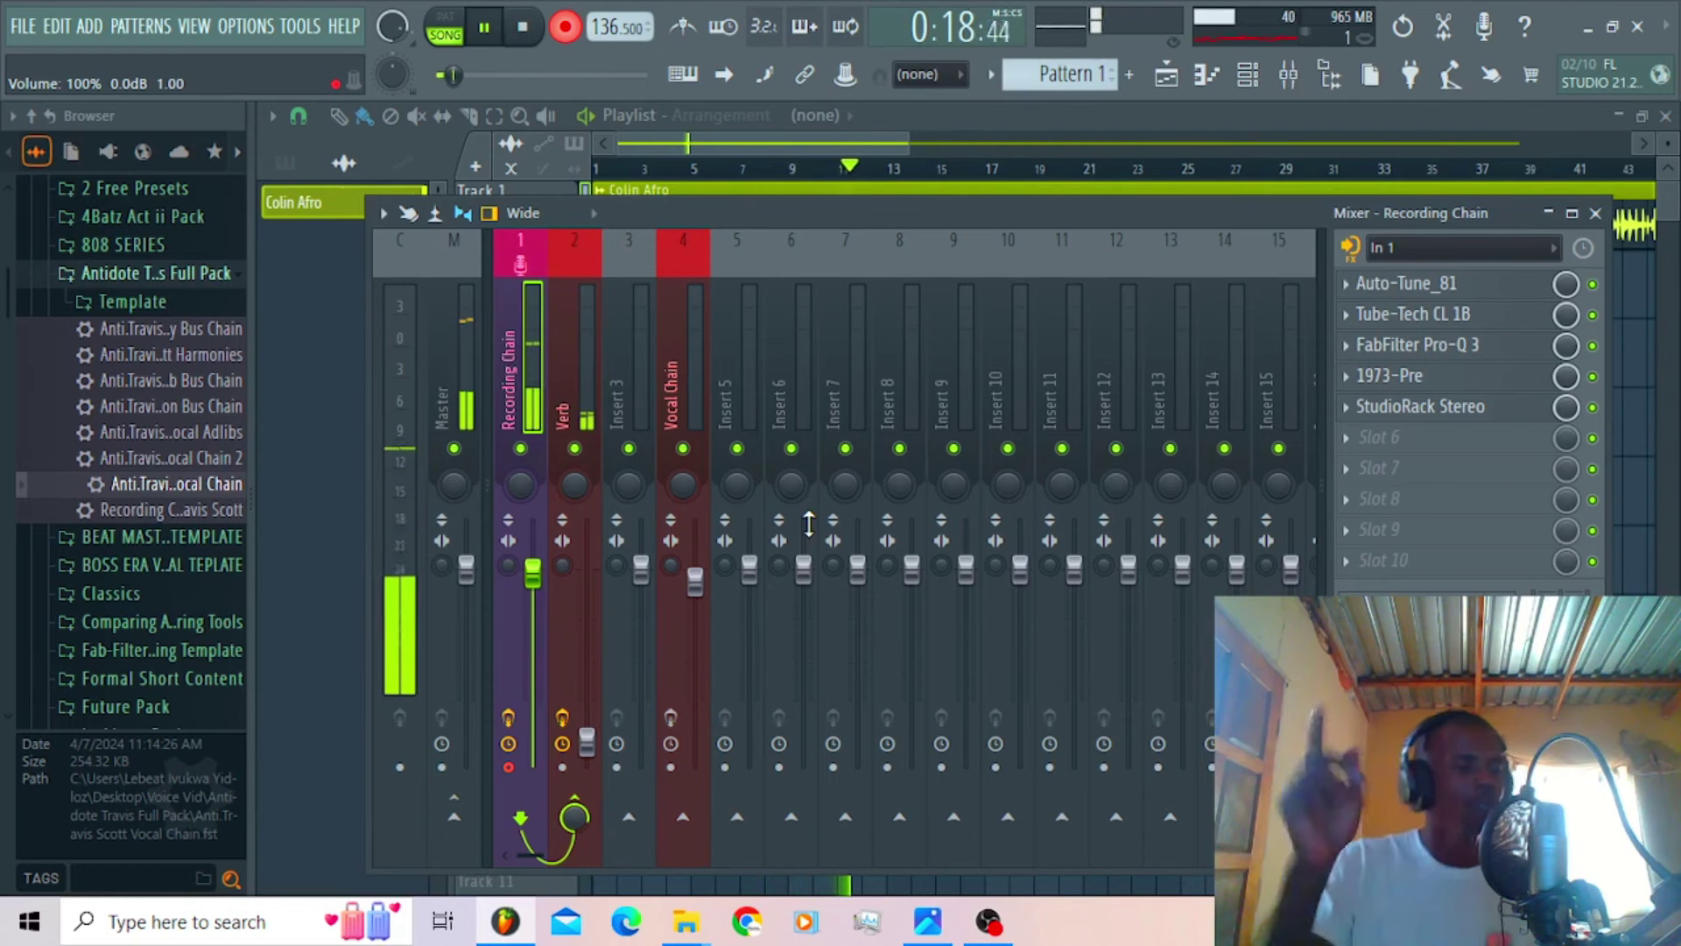
pyautogui.press('space')
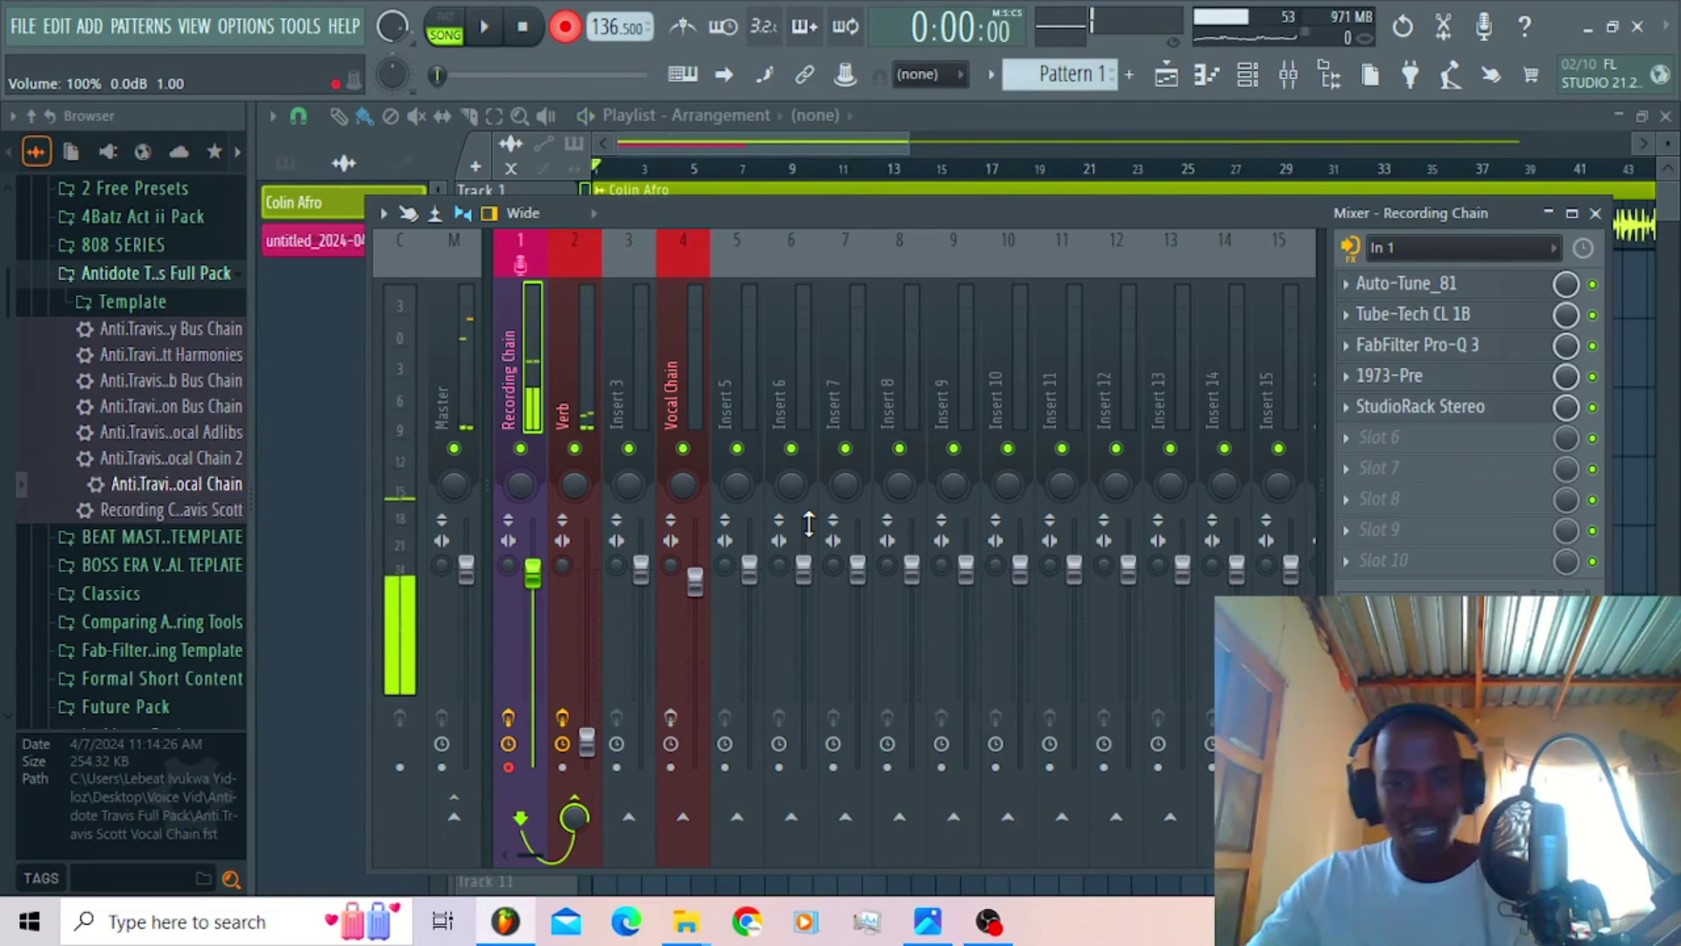
# Step: Disarm recording, play back the first take and adjust the mixer track routing in the Track 2 vocal clip's channel settings
pyautogui.click(785, 145)
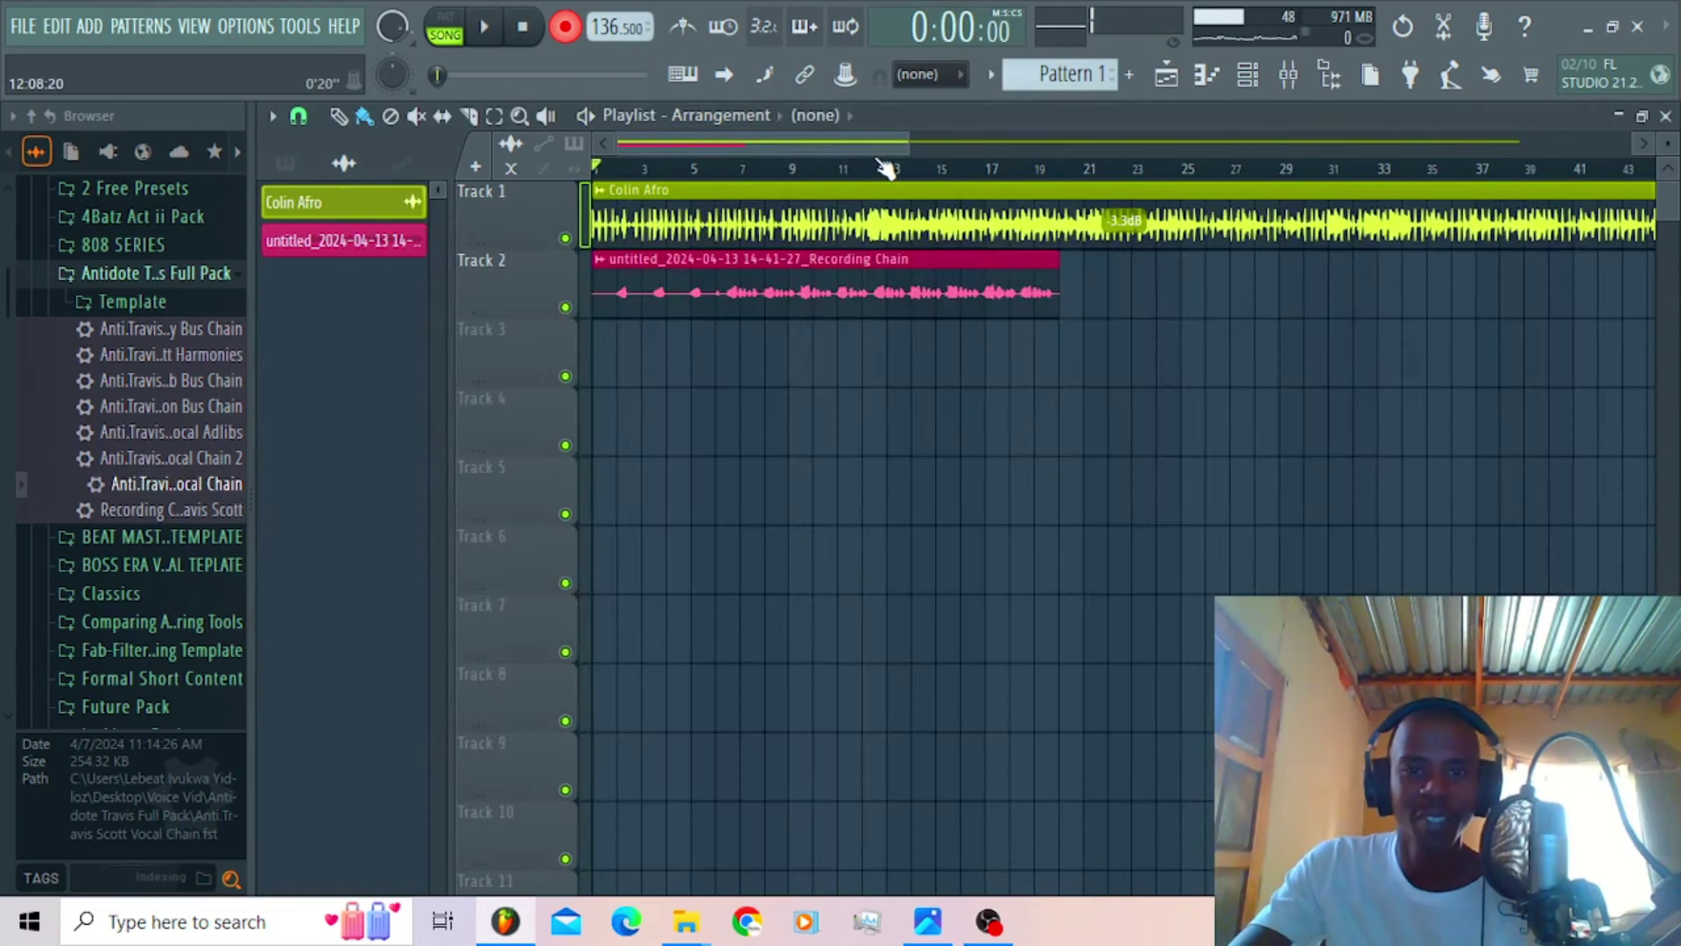
pyautogui.press('space')
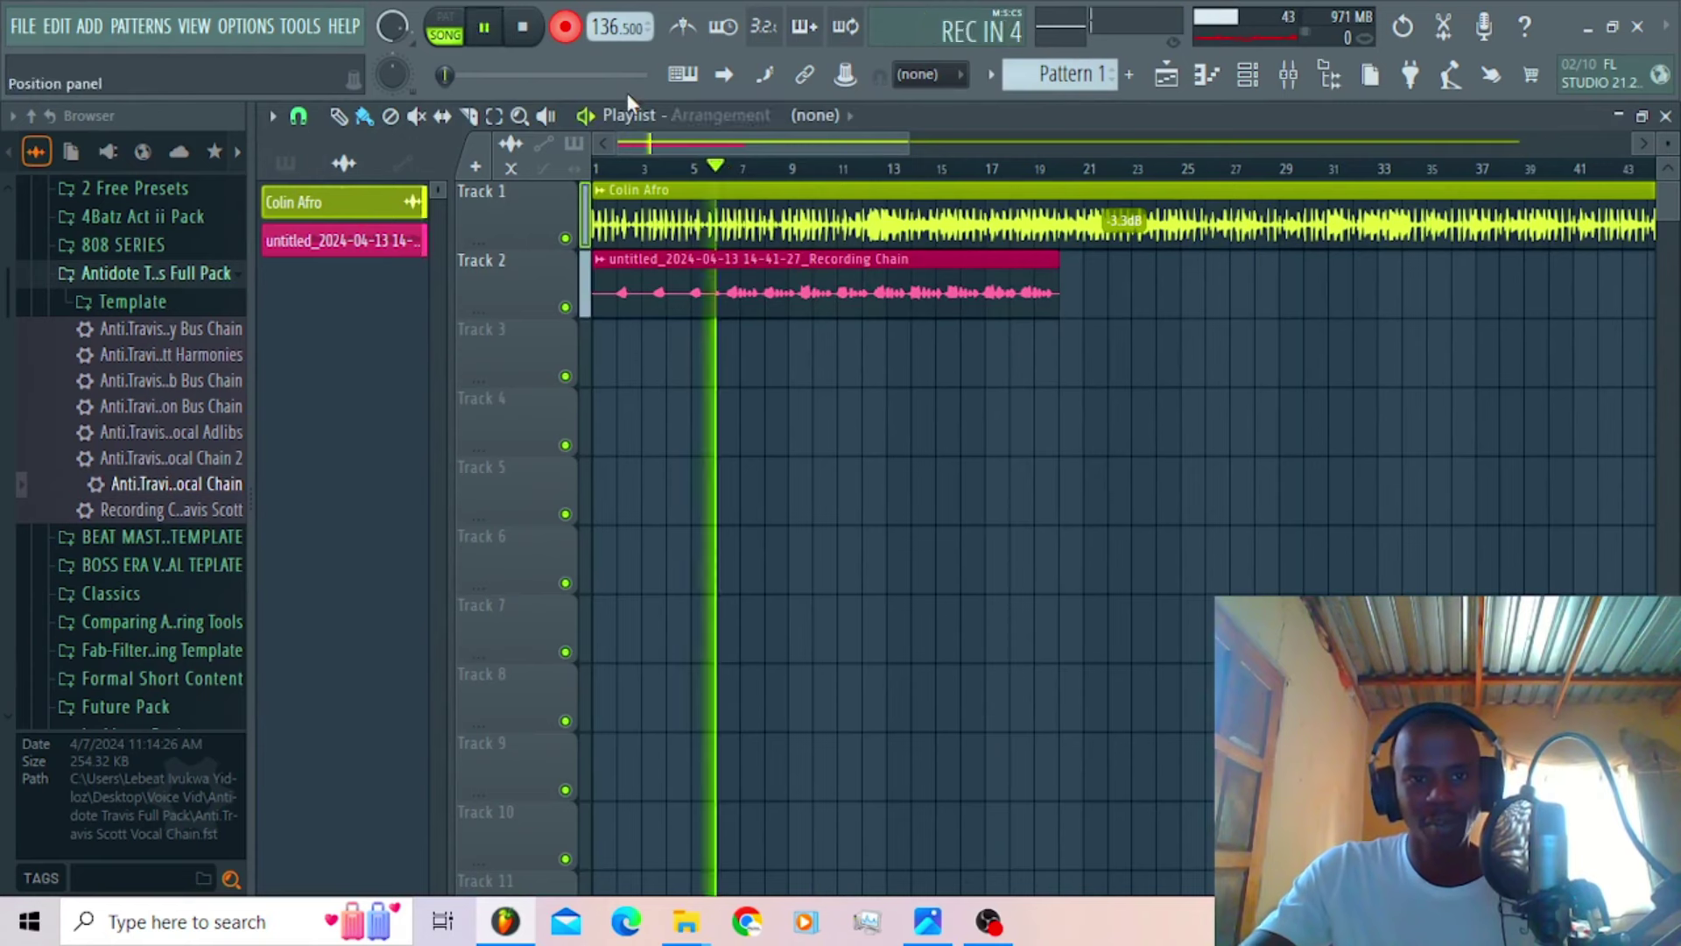
pyautogui.doubleClick(800, 271)
pyautogui.moveTo(1148, 492); pyautogui.dragTo(1138, 499)
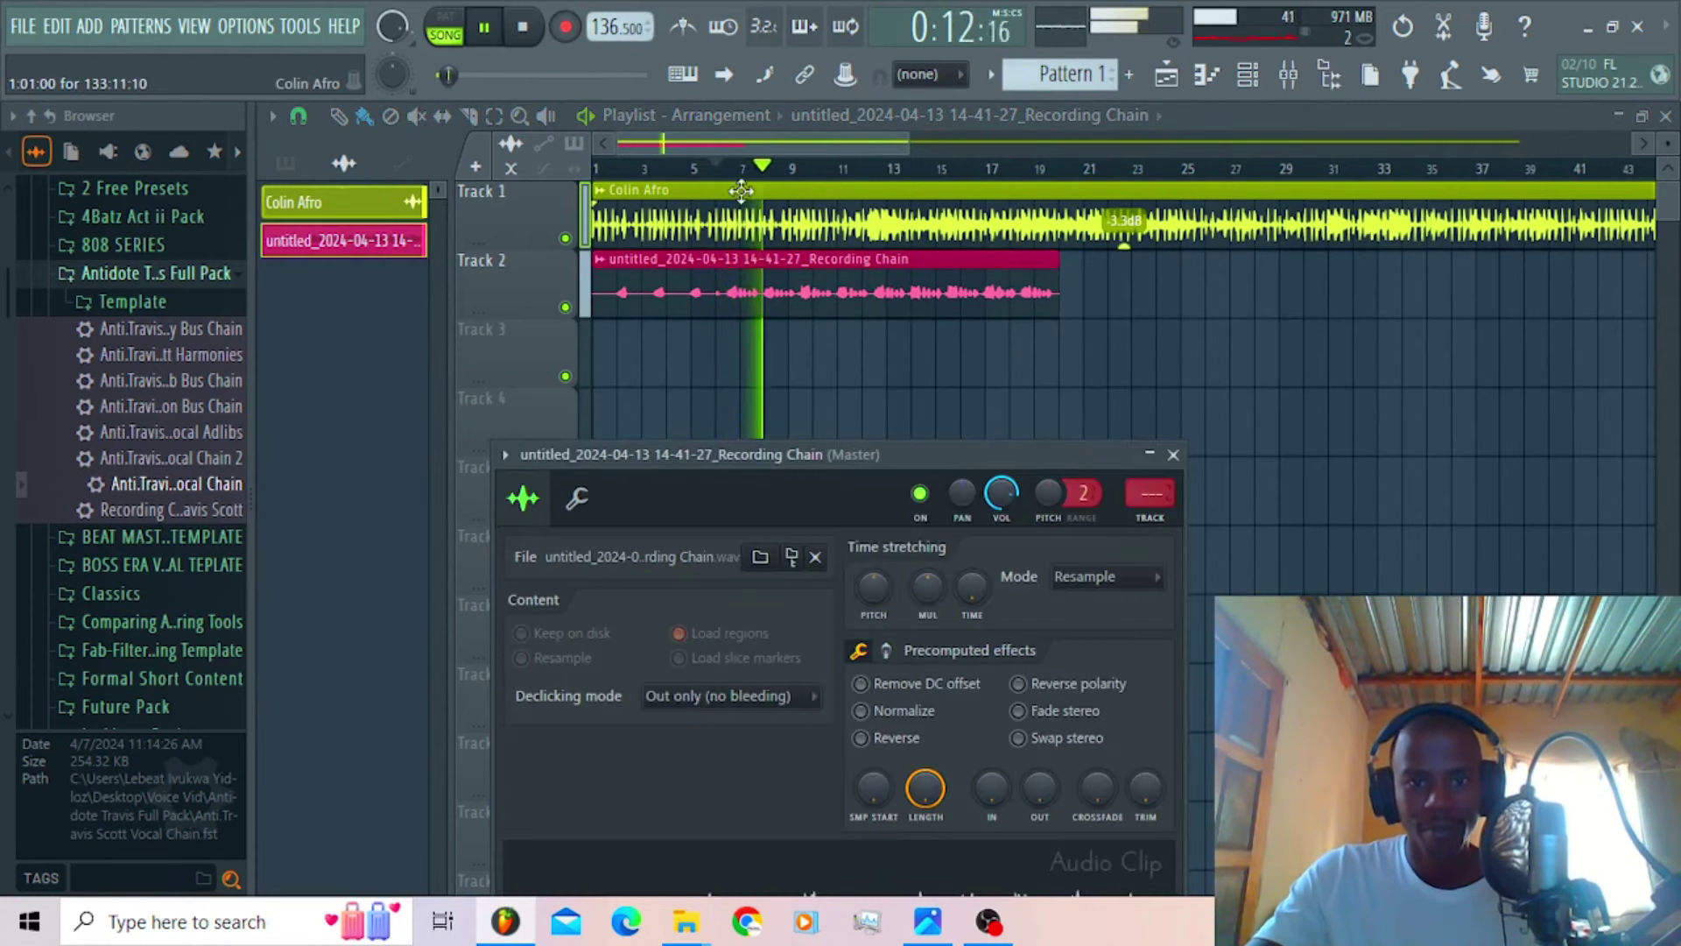
# Step: Slice the Track 2 vocal clip just after bar 12 and mute its second part
pyautogui.moveTo(911, 143); pyautogui.dragTo(771, 140)
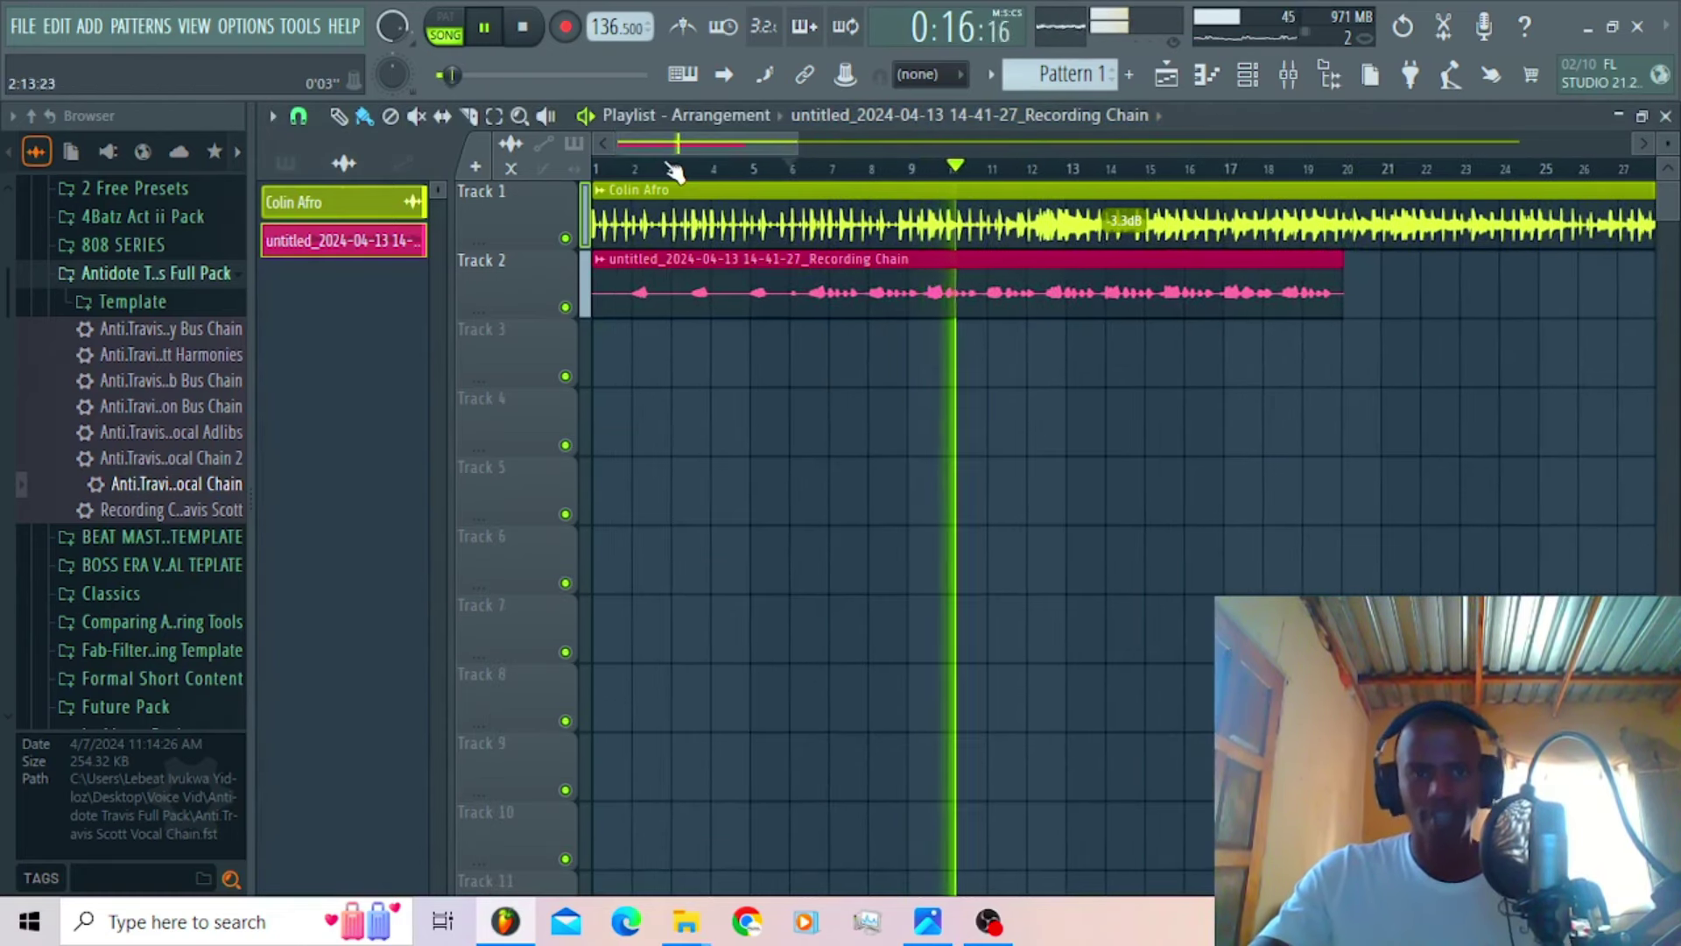
pyautogui.moveTo(664, 143); pyautogui.dragTo(686, 144)
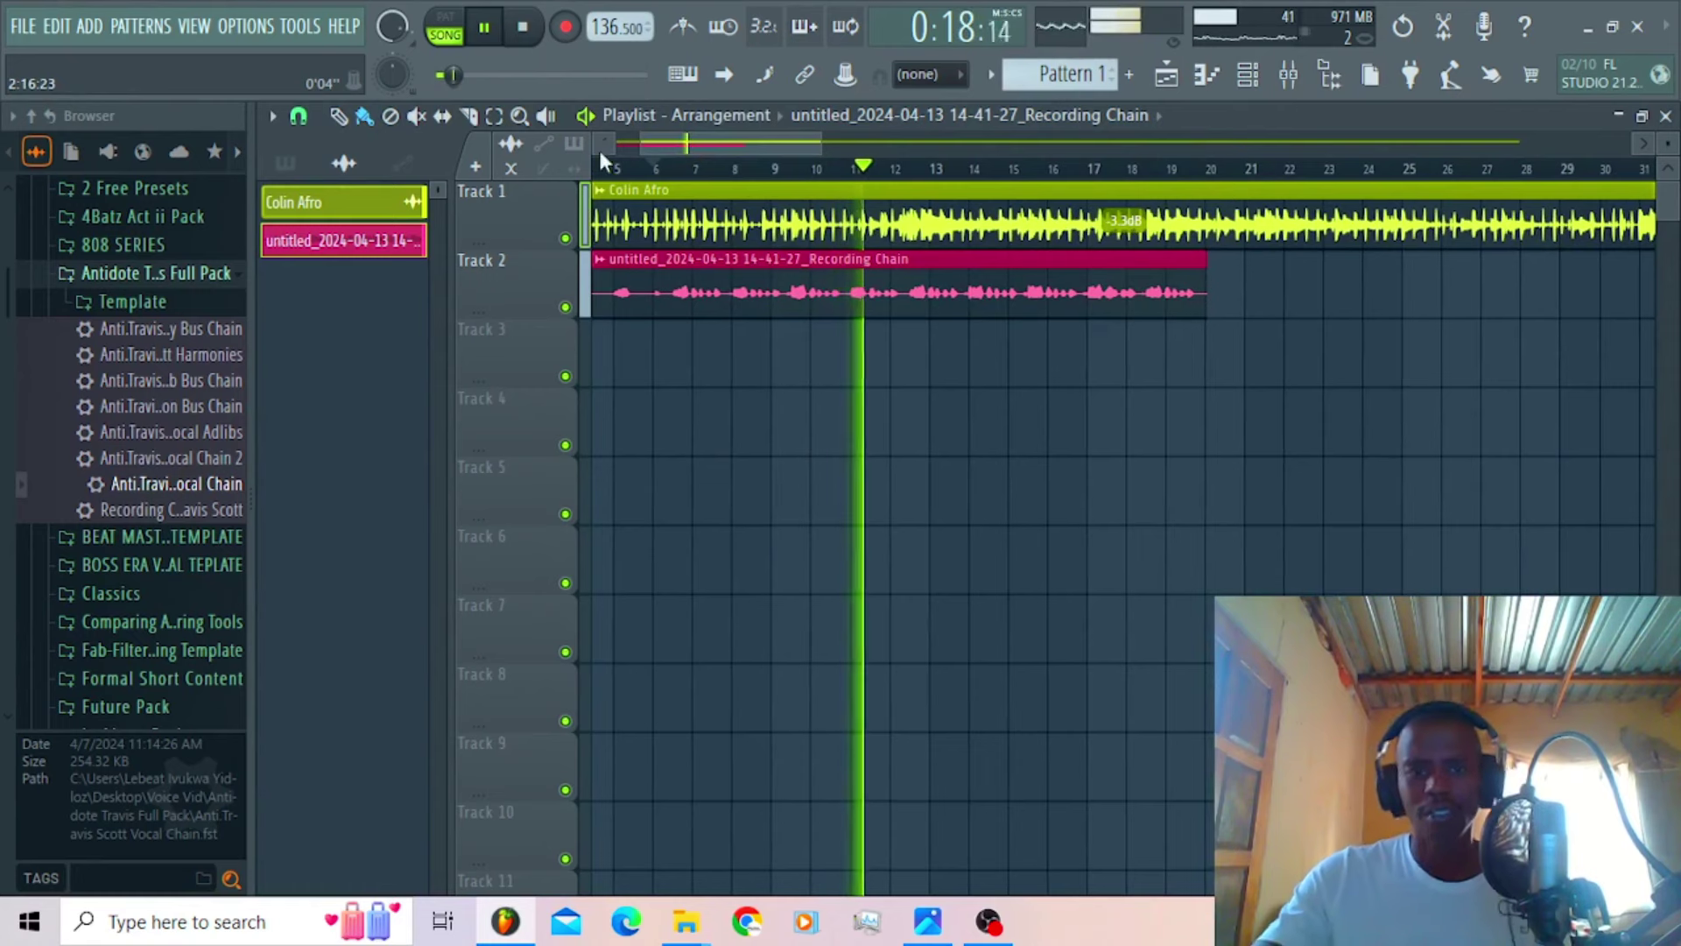
pyautogui.click(299, 115)
pyautogui.click(364, 225)
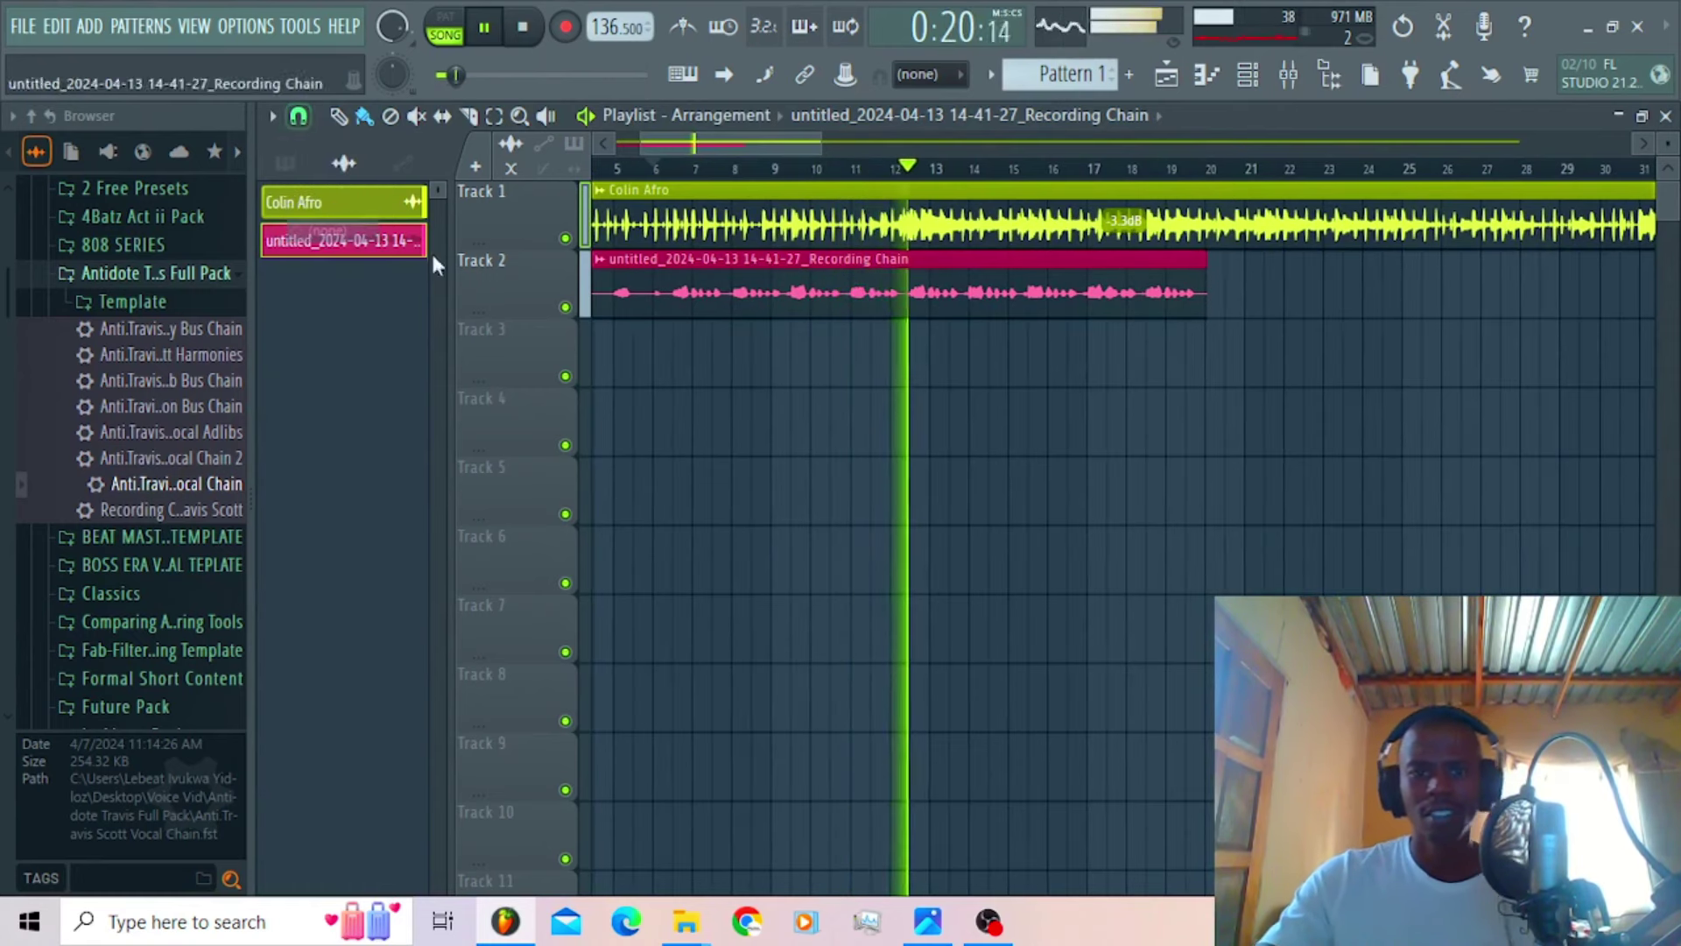
pyautogui.click(471, 117)
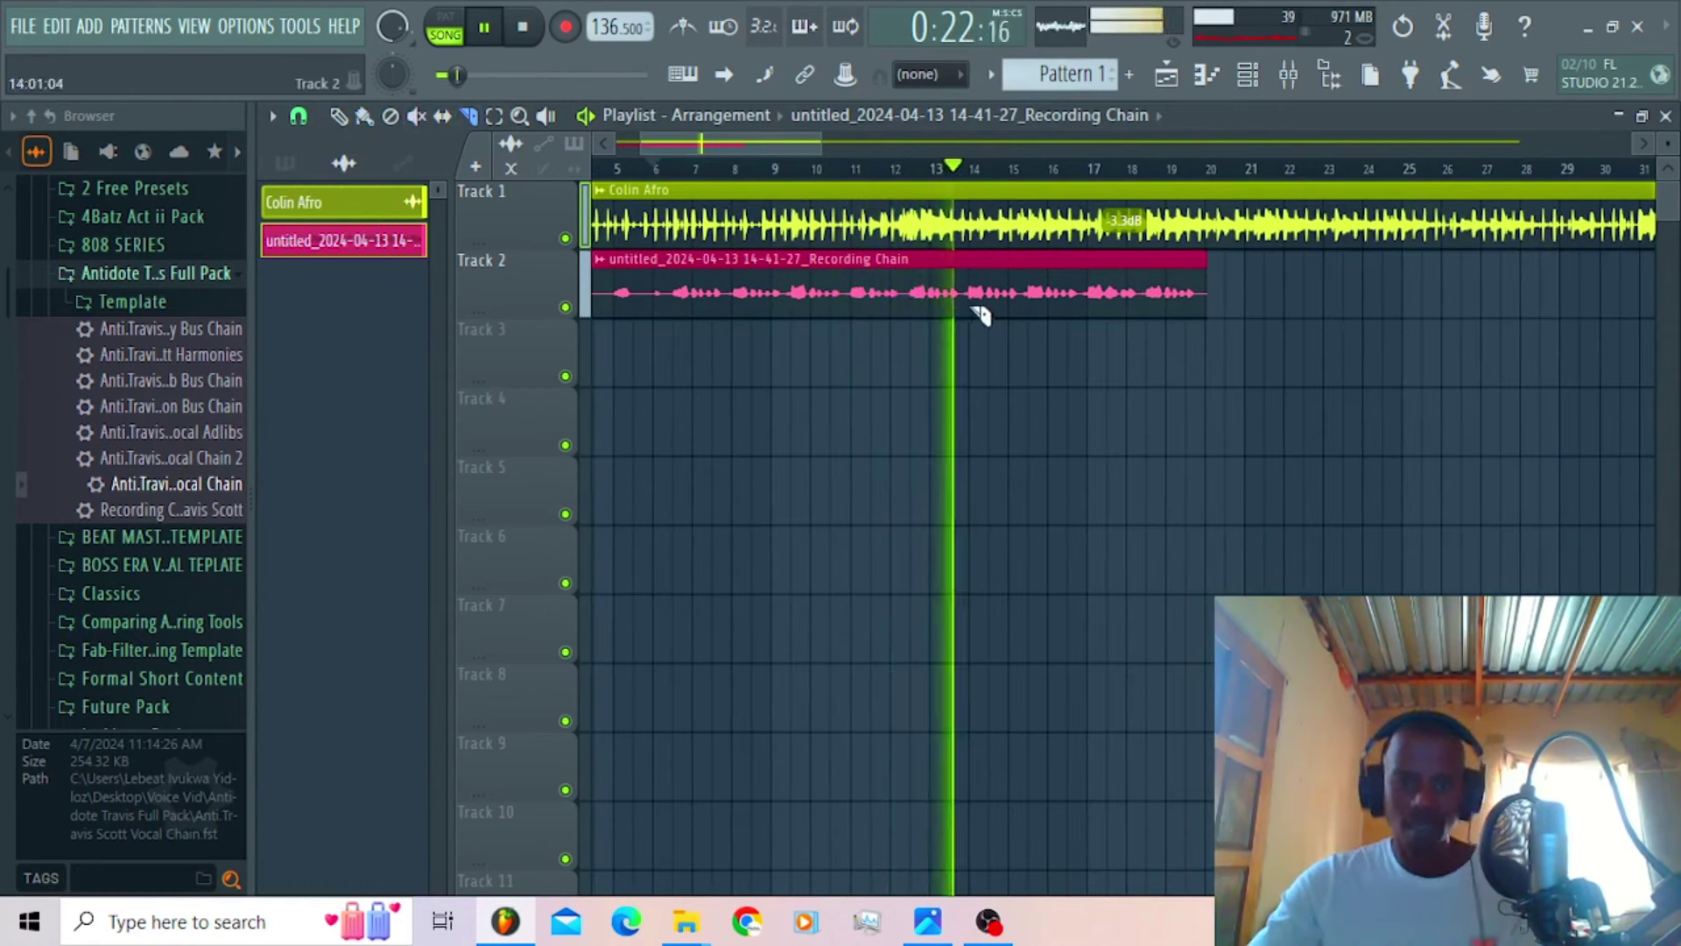
pyautogui.click(910, 289)
pyautogui.click(418, 116)
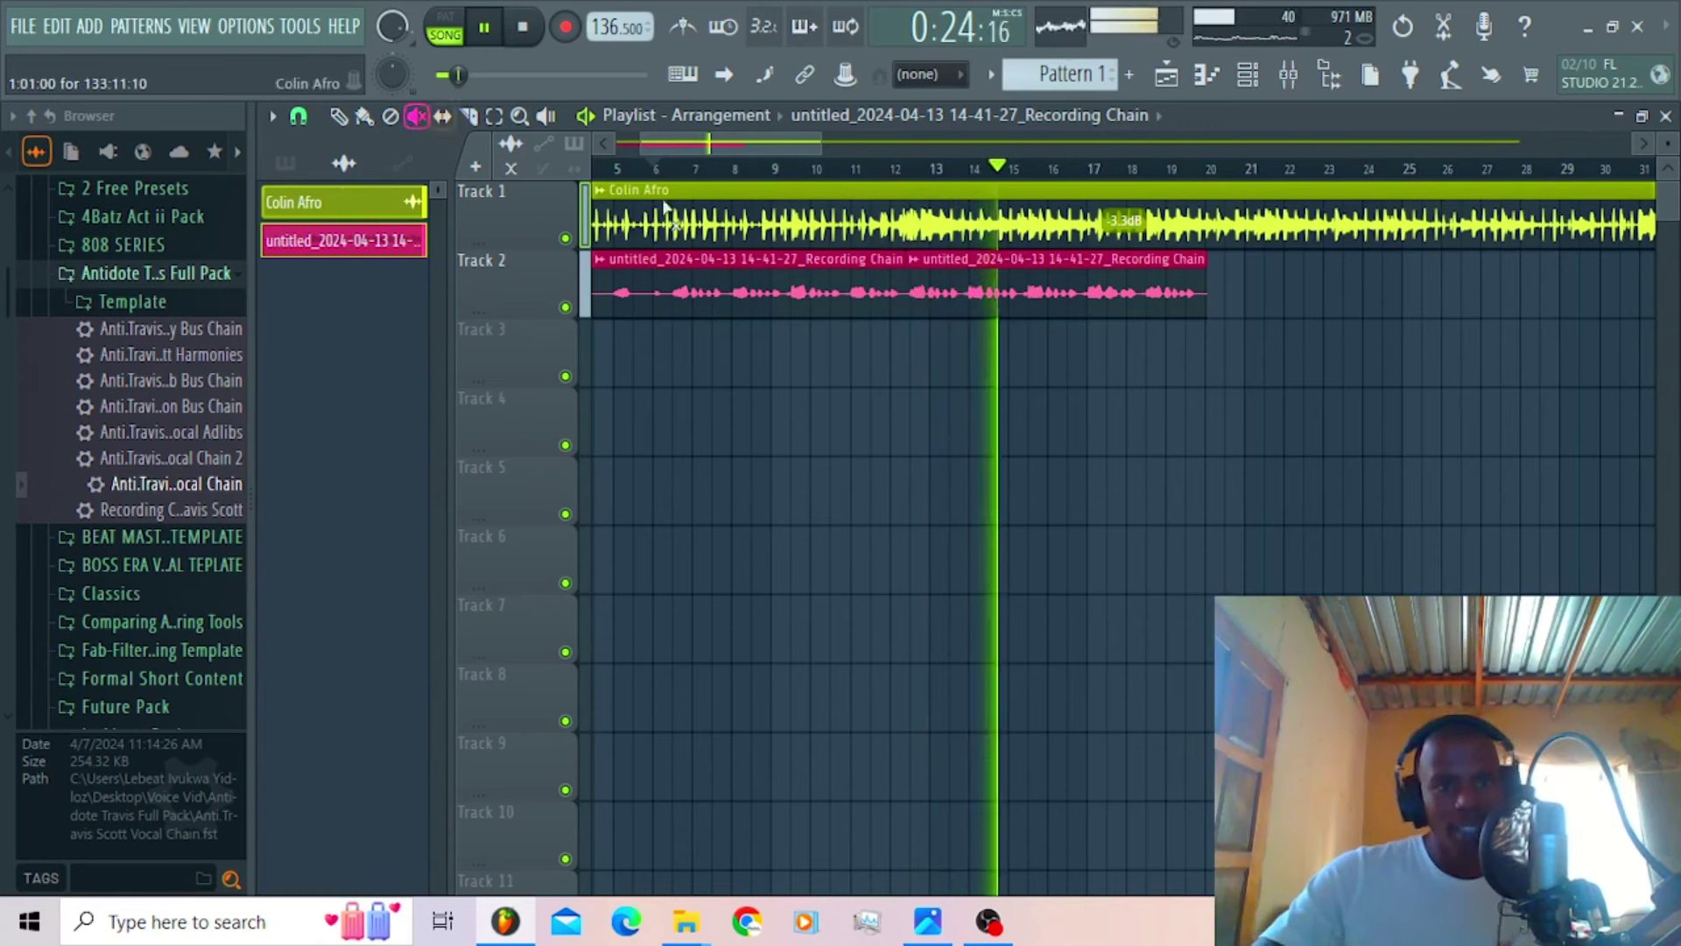
pyautogui.click(1005, 265)
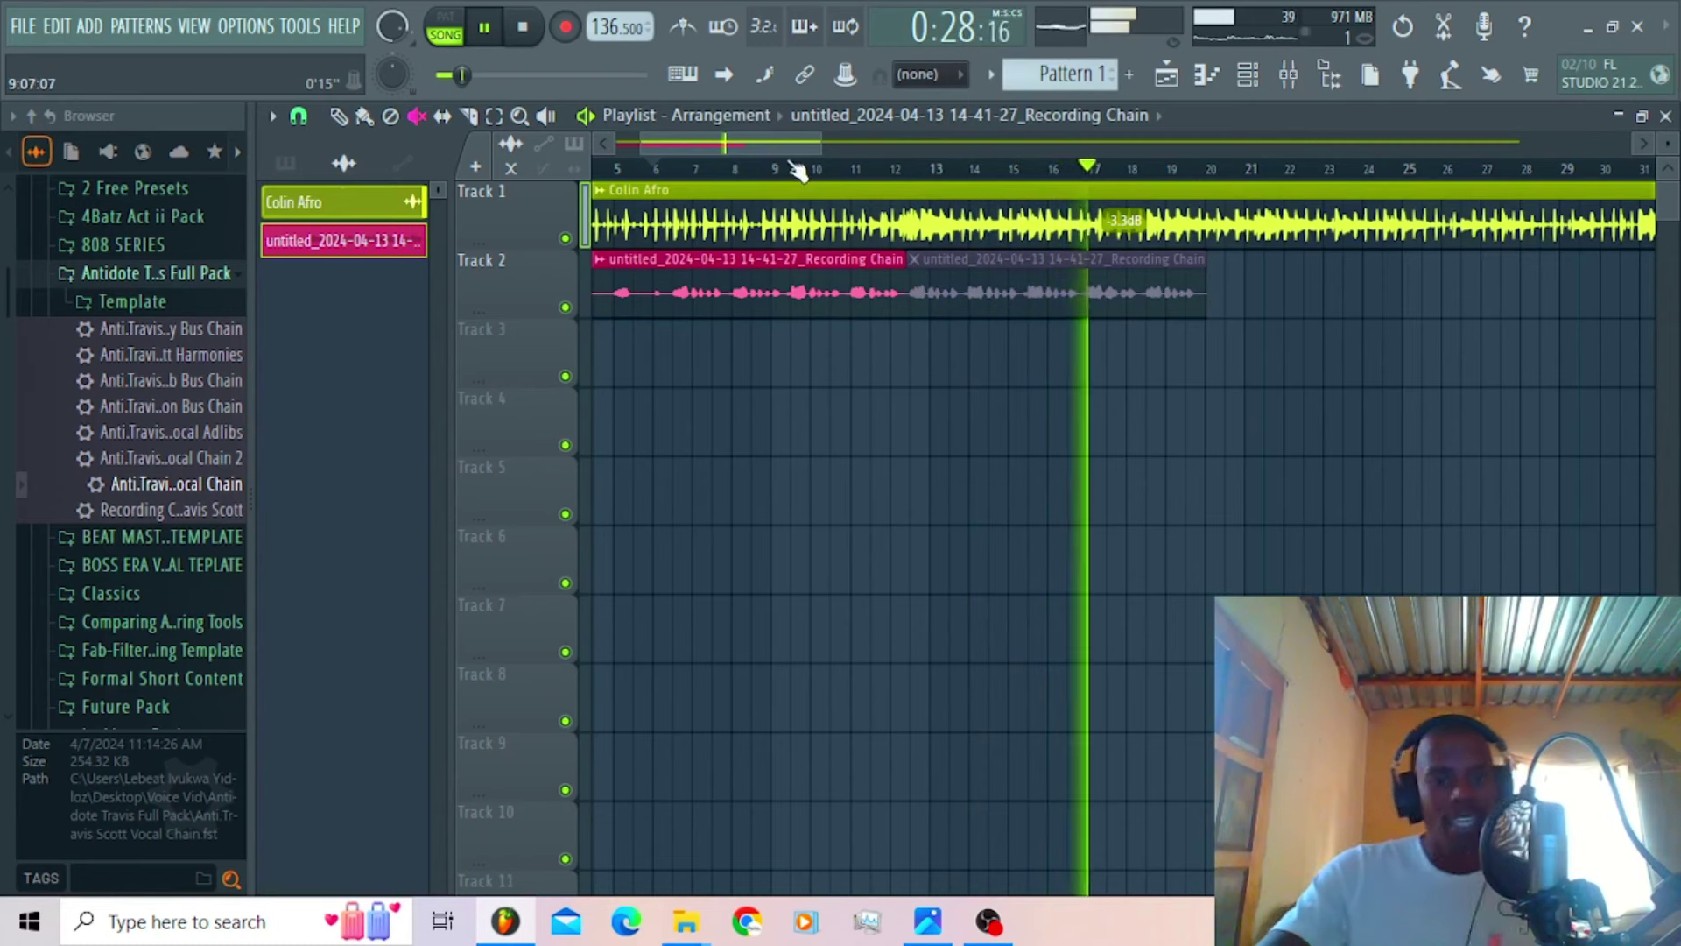
# Step: Record a second vocal take into the playlist as an audio clip, starting after bar 11 through the Recording Chain
pyautogui.moveTo(769, 146); pyautogui.dragTo(801, 151)
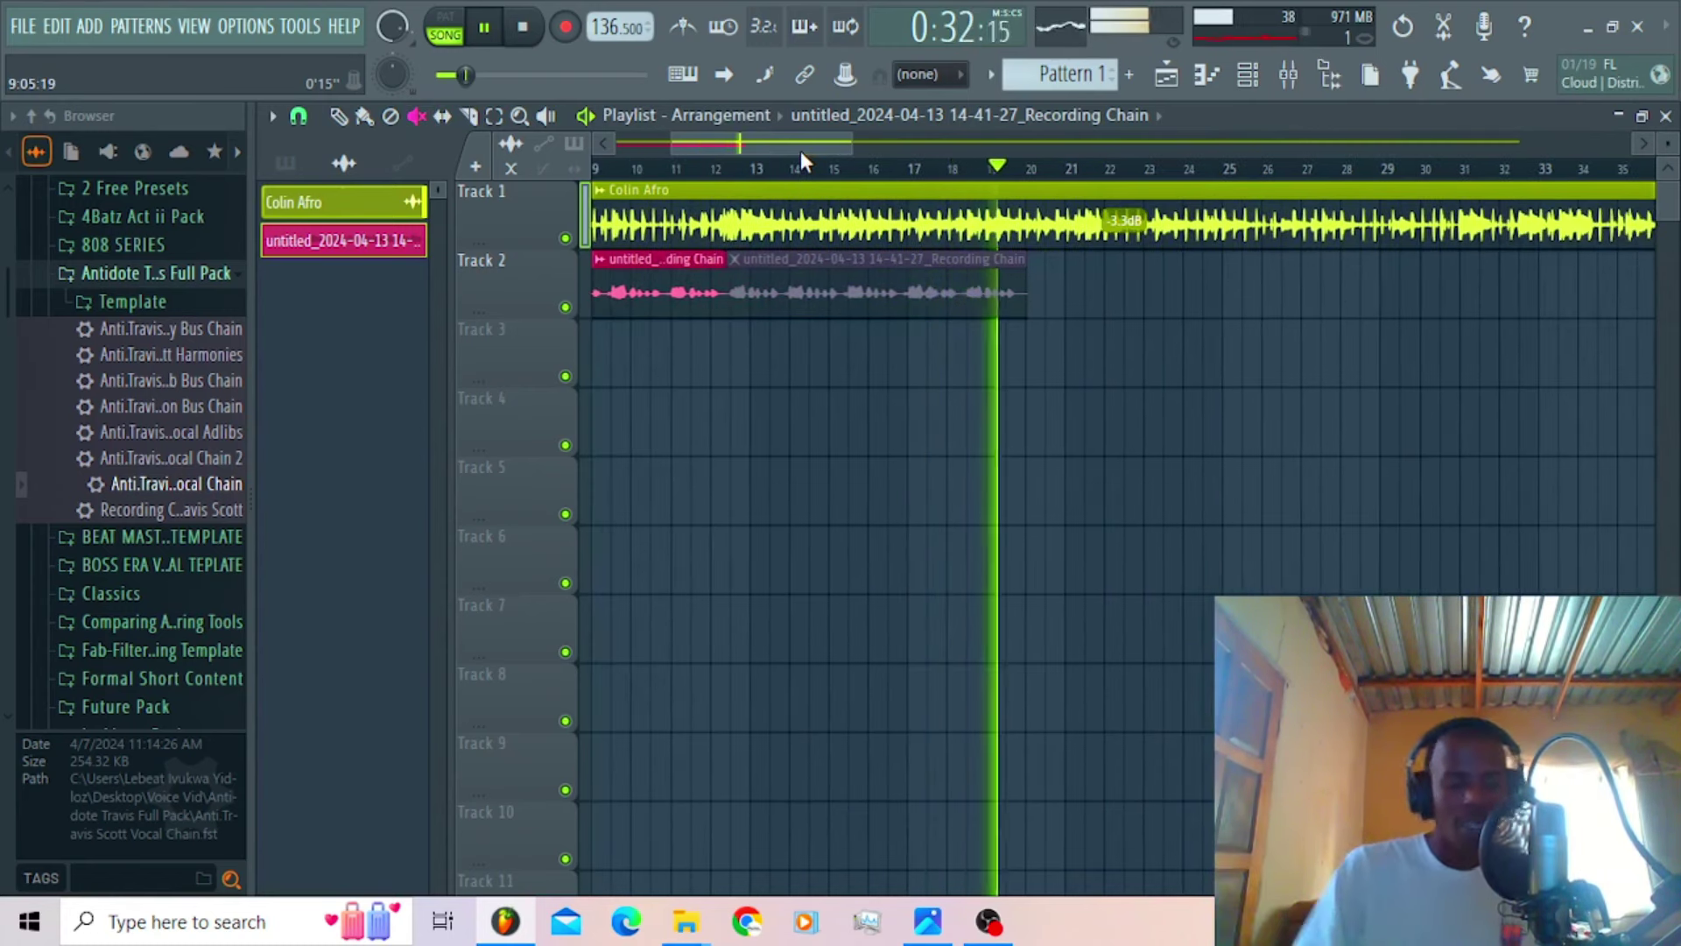
pyautogui.press('space')
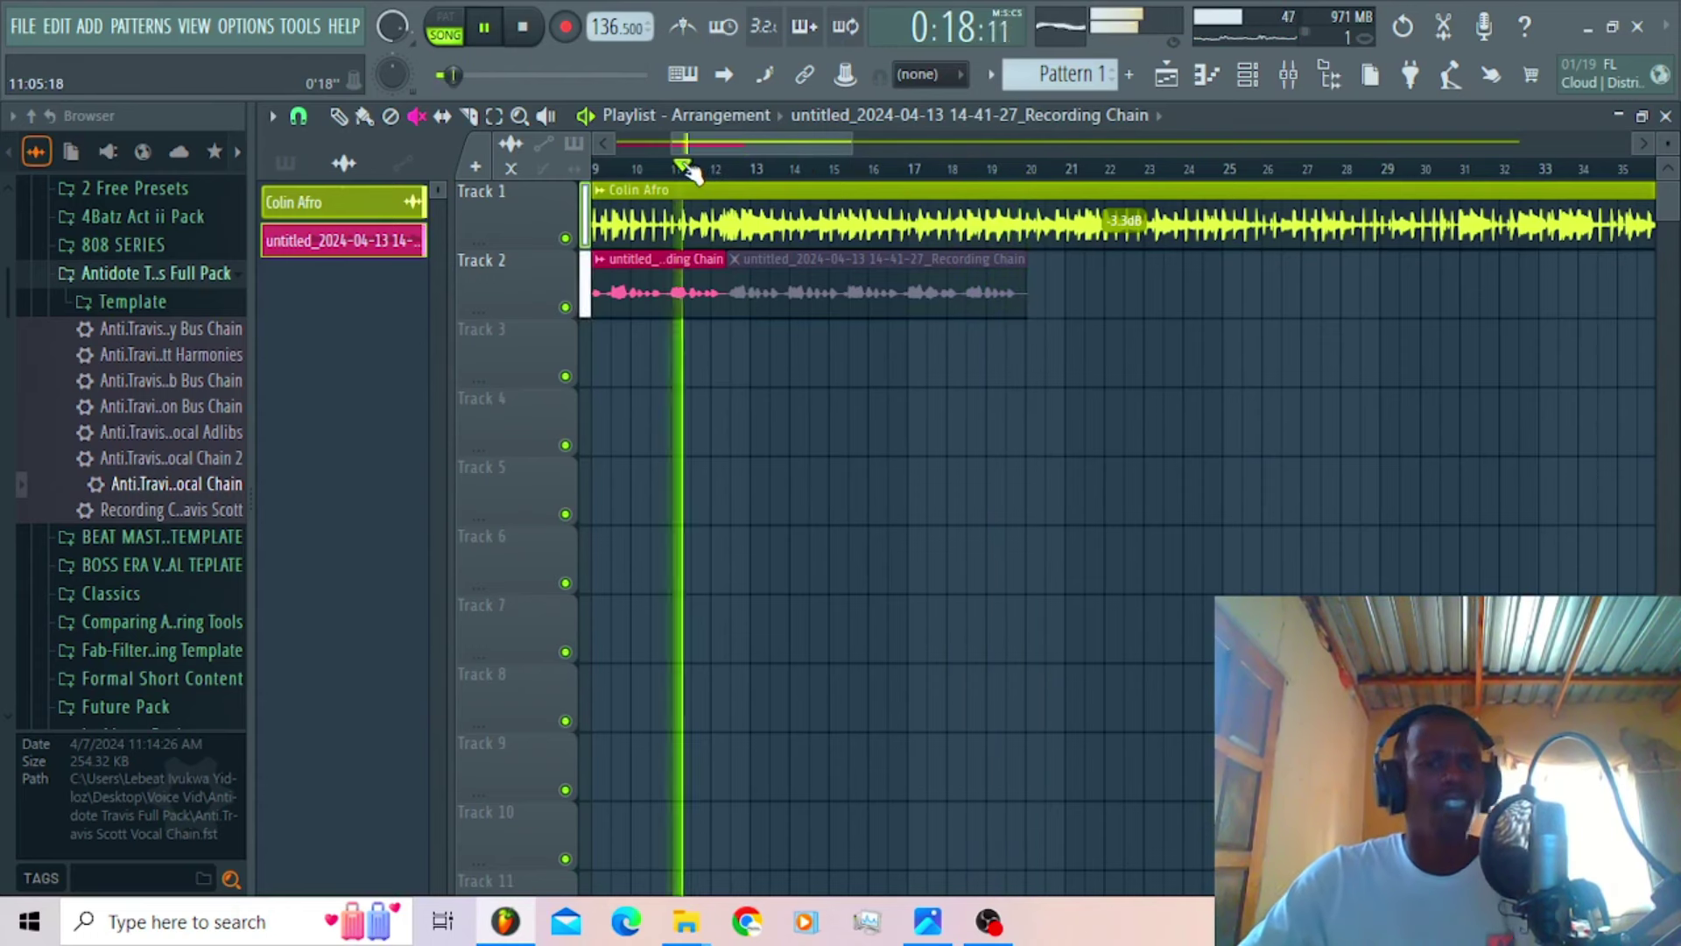
pyautogui.click(1288, 75)
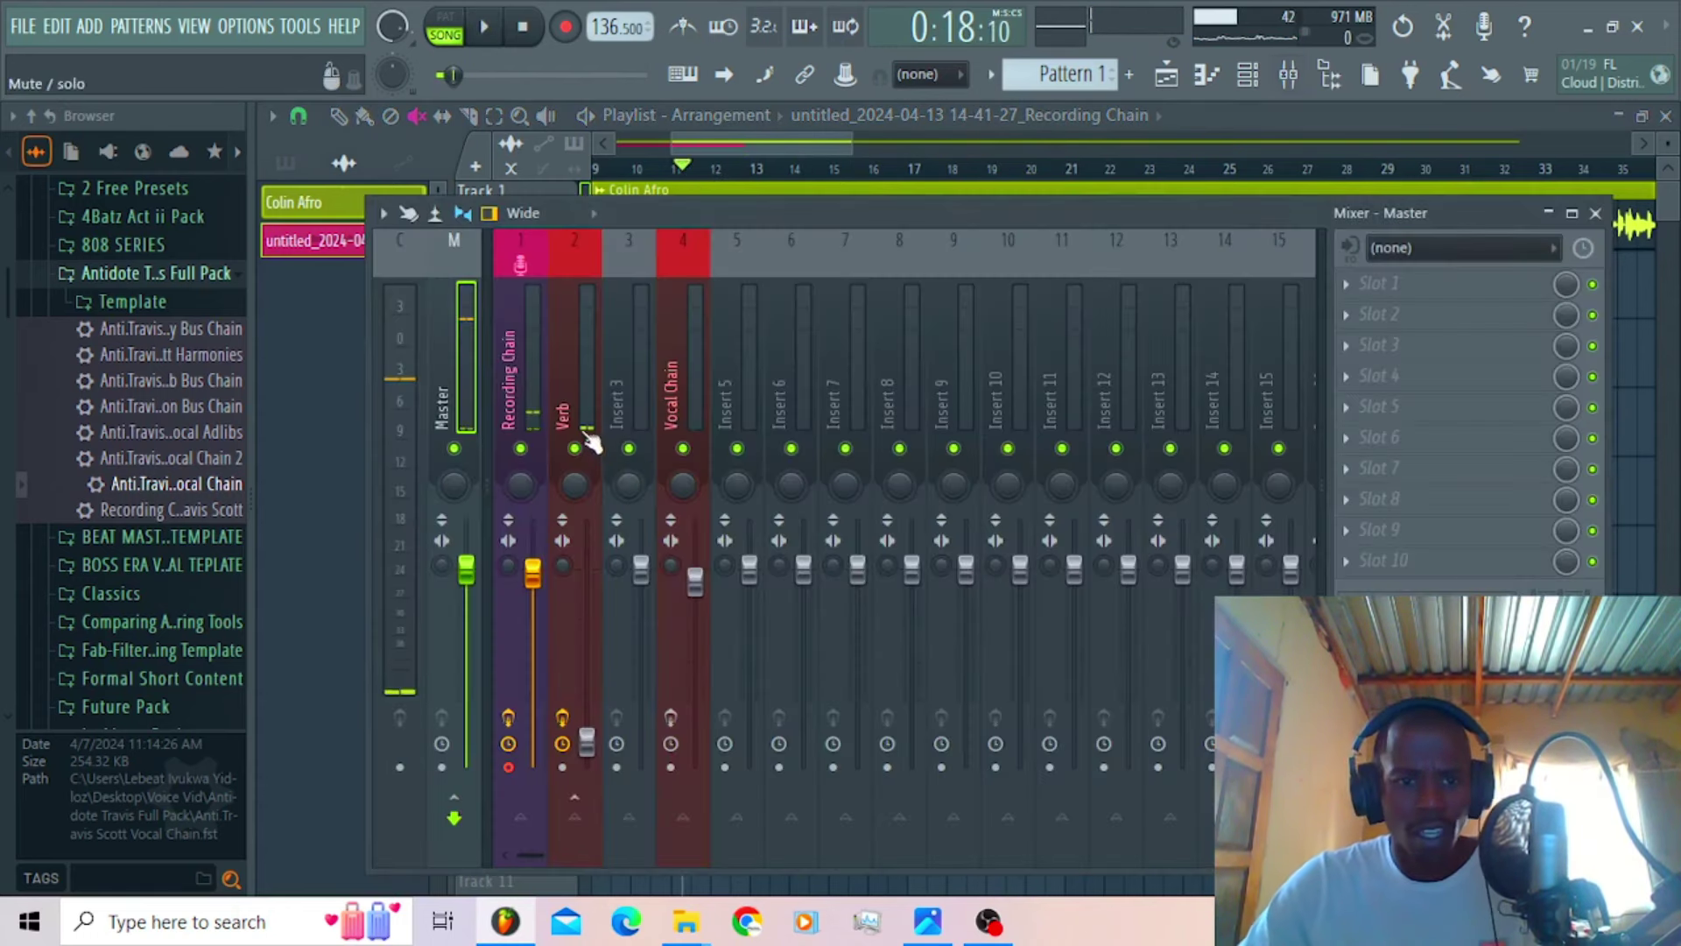
pyautogui.click(1482, 30)
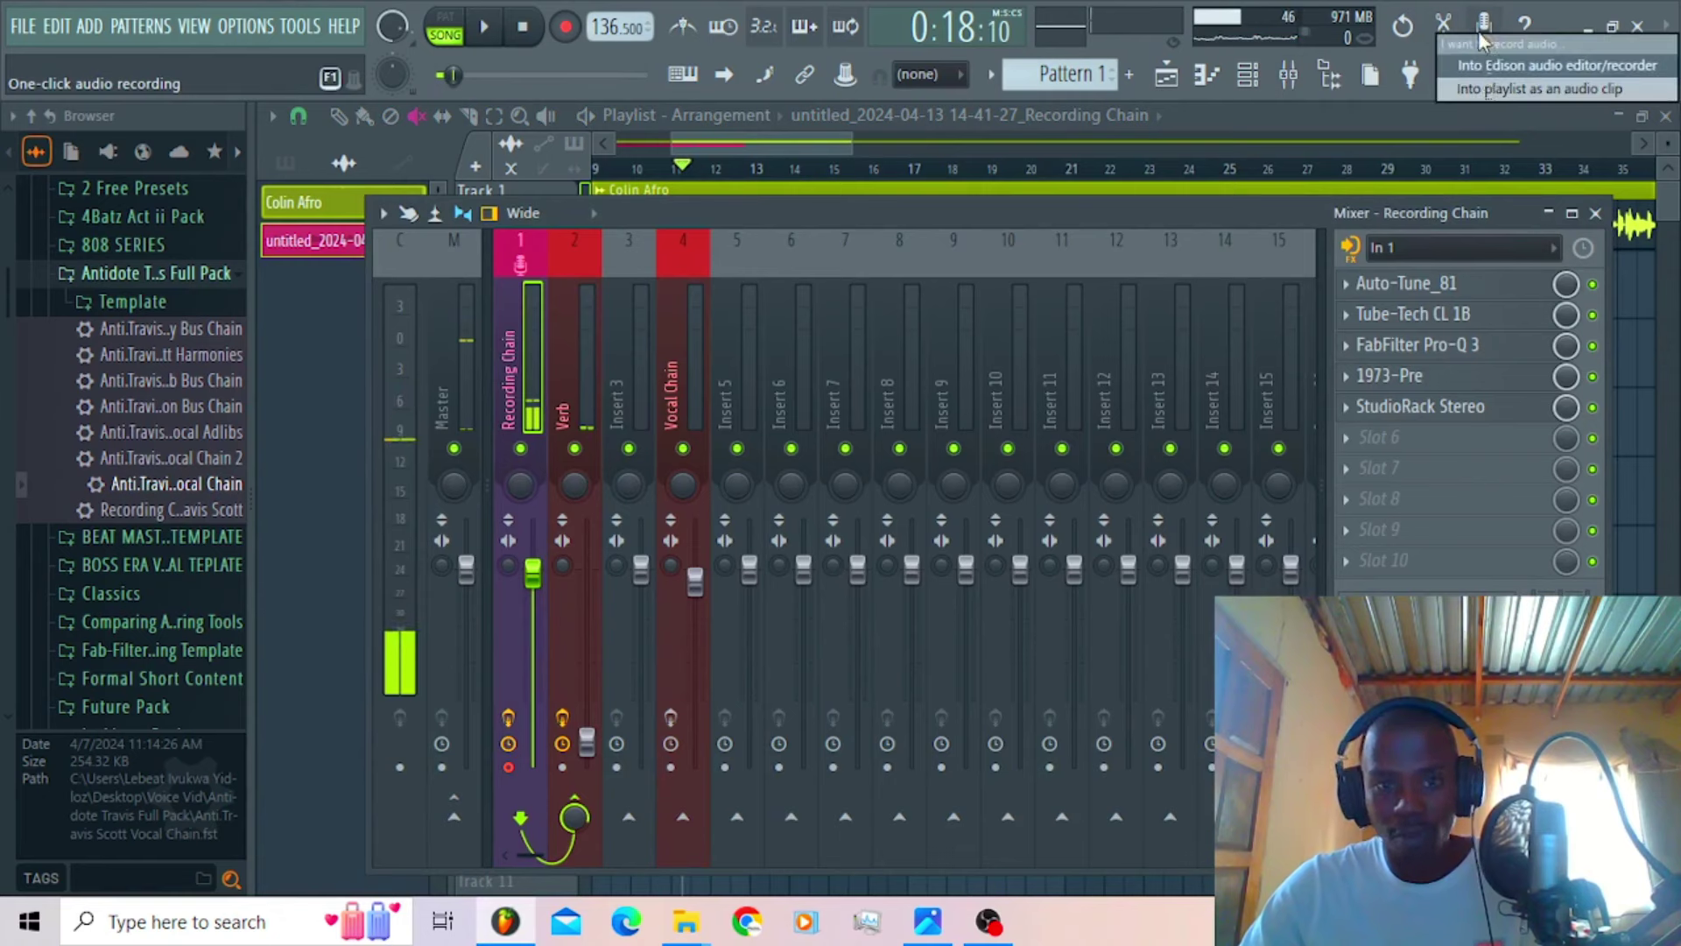
pyautogui.click(1511, 91)
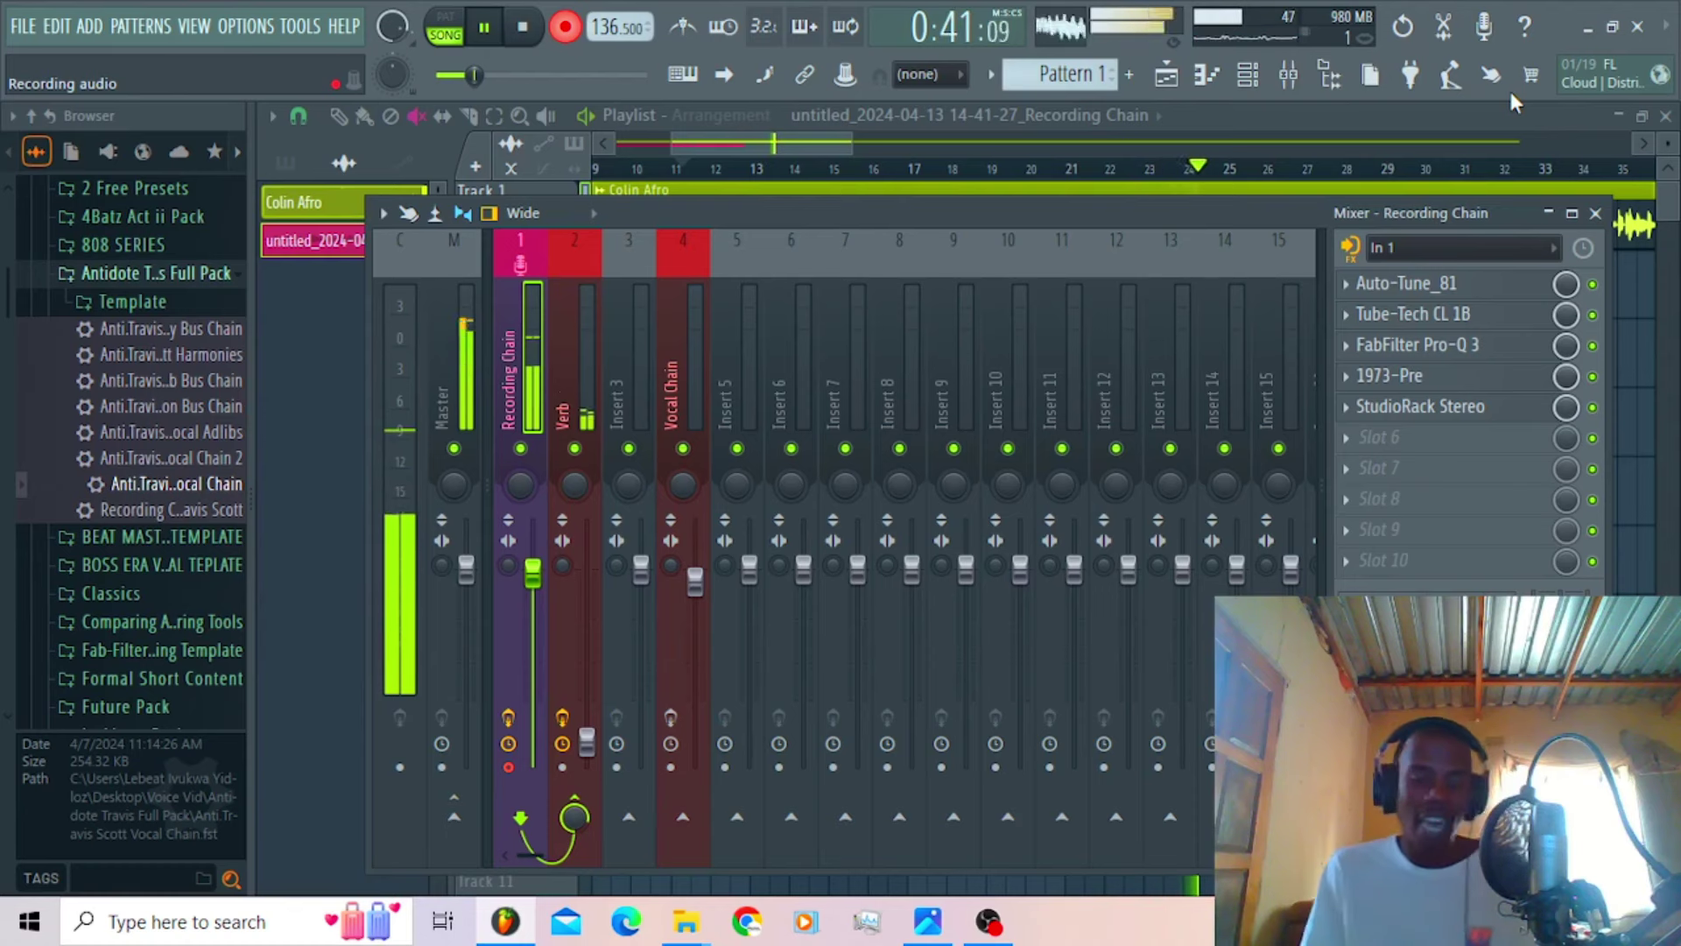
pyautogui.click(523, 28)
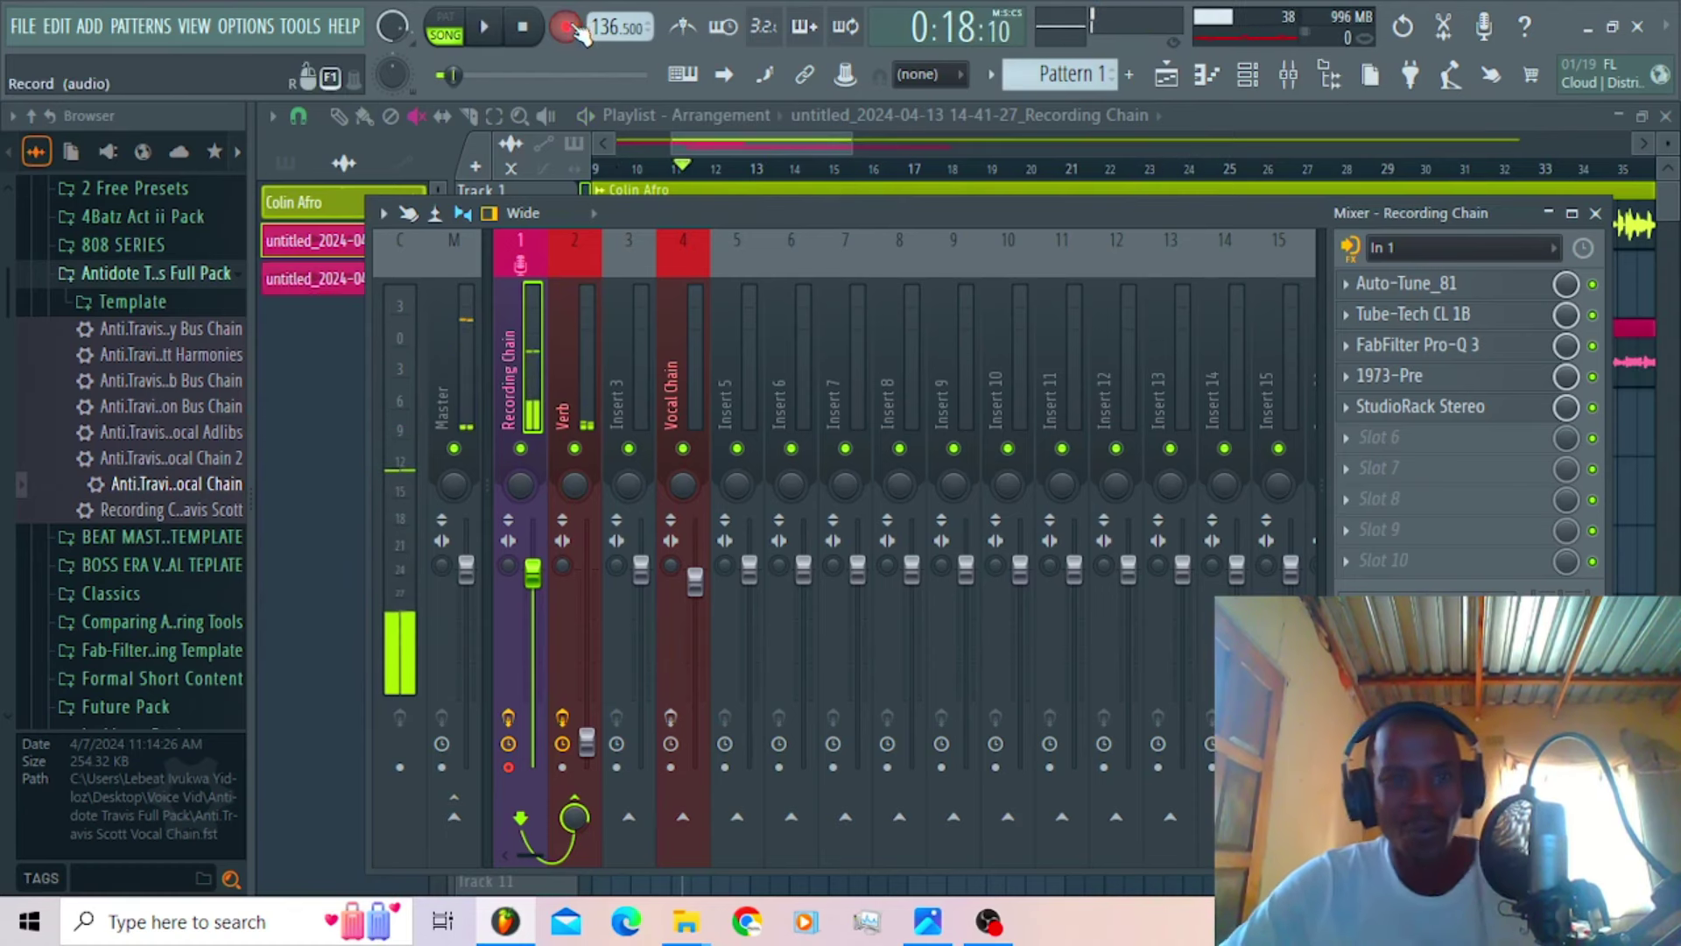
# Step: Mute and unmute the second take's clip on Track 3, and switch to the Paint tool
pyautogui.moveTo(821, 140)
pyautogui.mouseDown()
pyautogui.moveTo(867, 145)
pyautogui.moveTo(799, 142)
pyautogui.mouseUp()
pyautogui.click(769, 126)
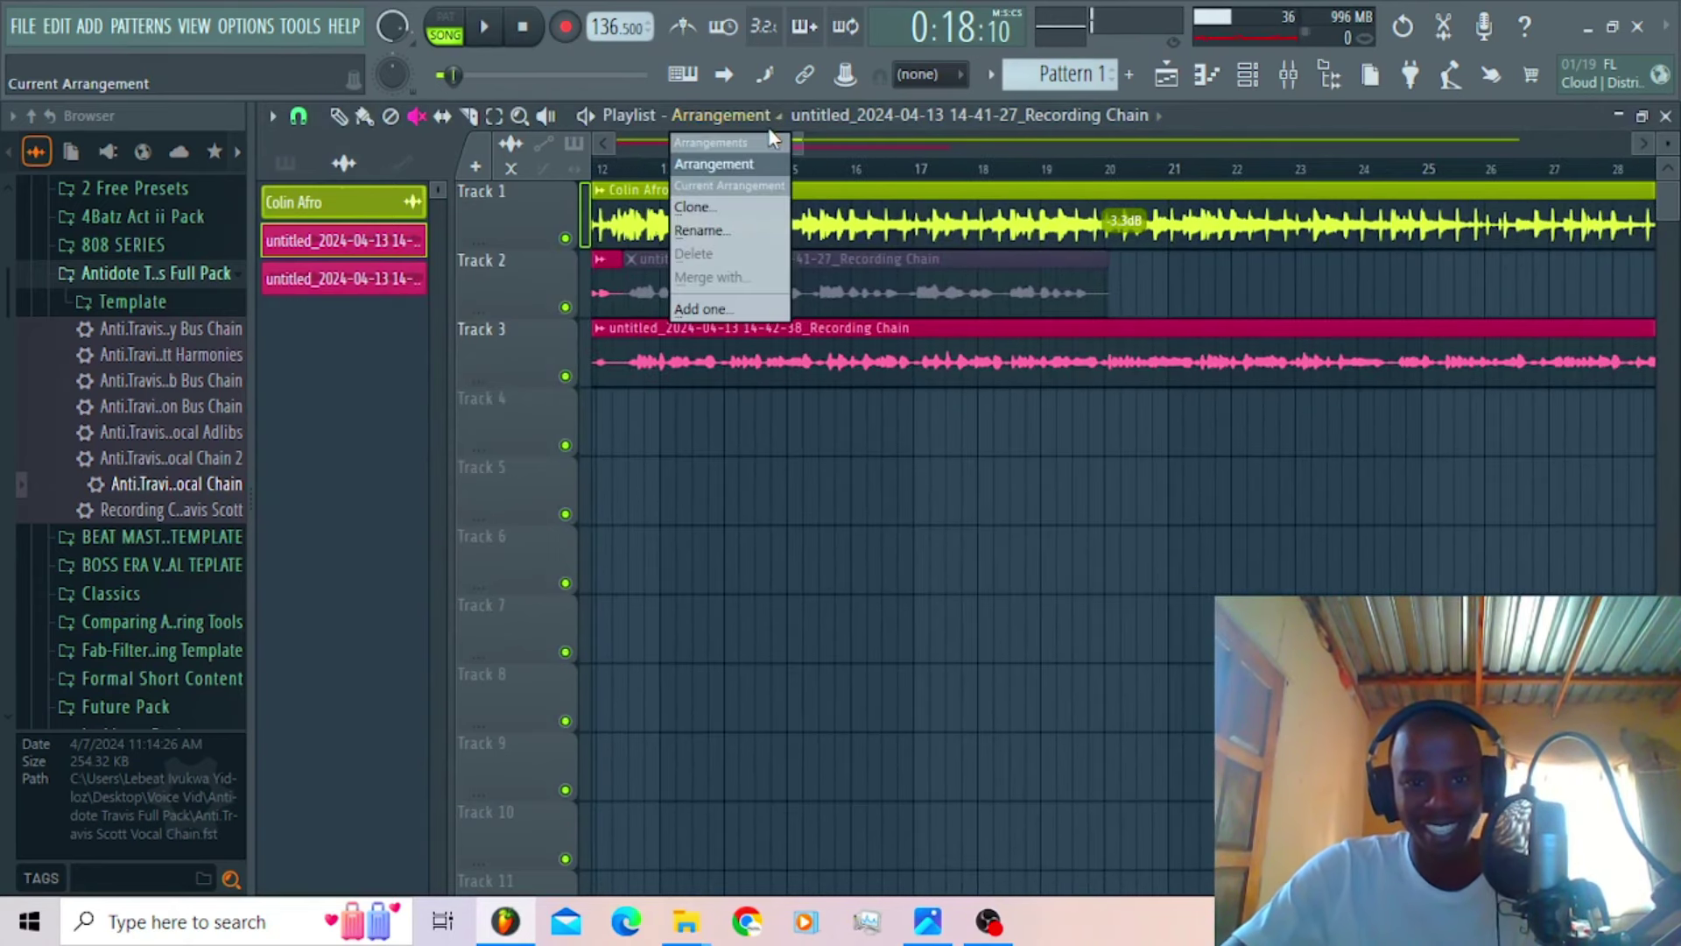
pyautogui.click(986, 154)
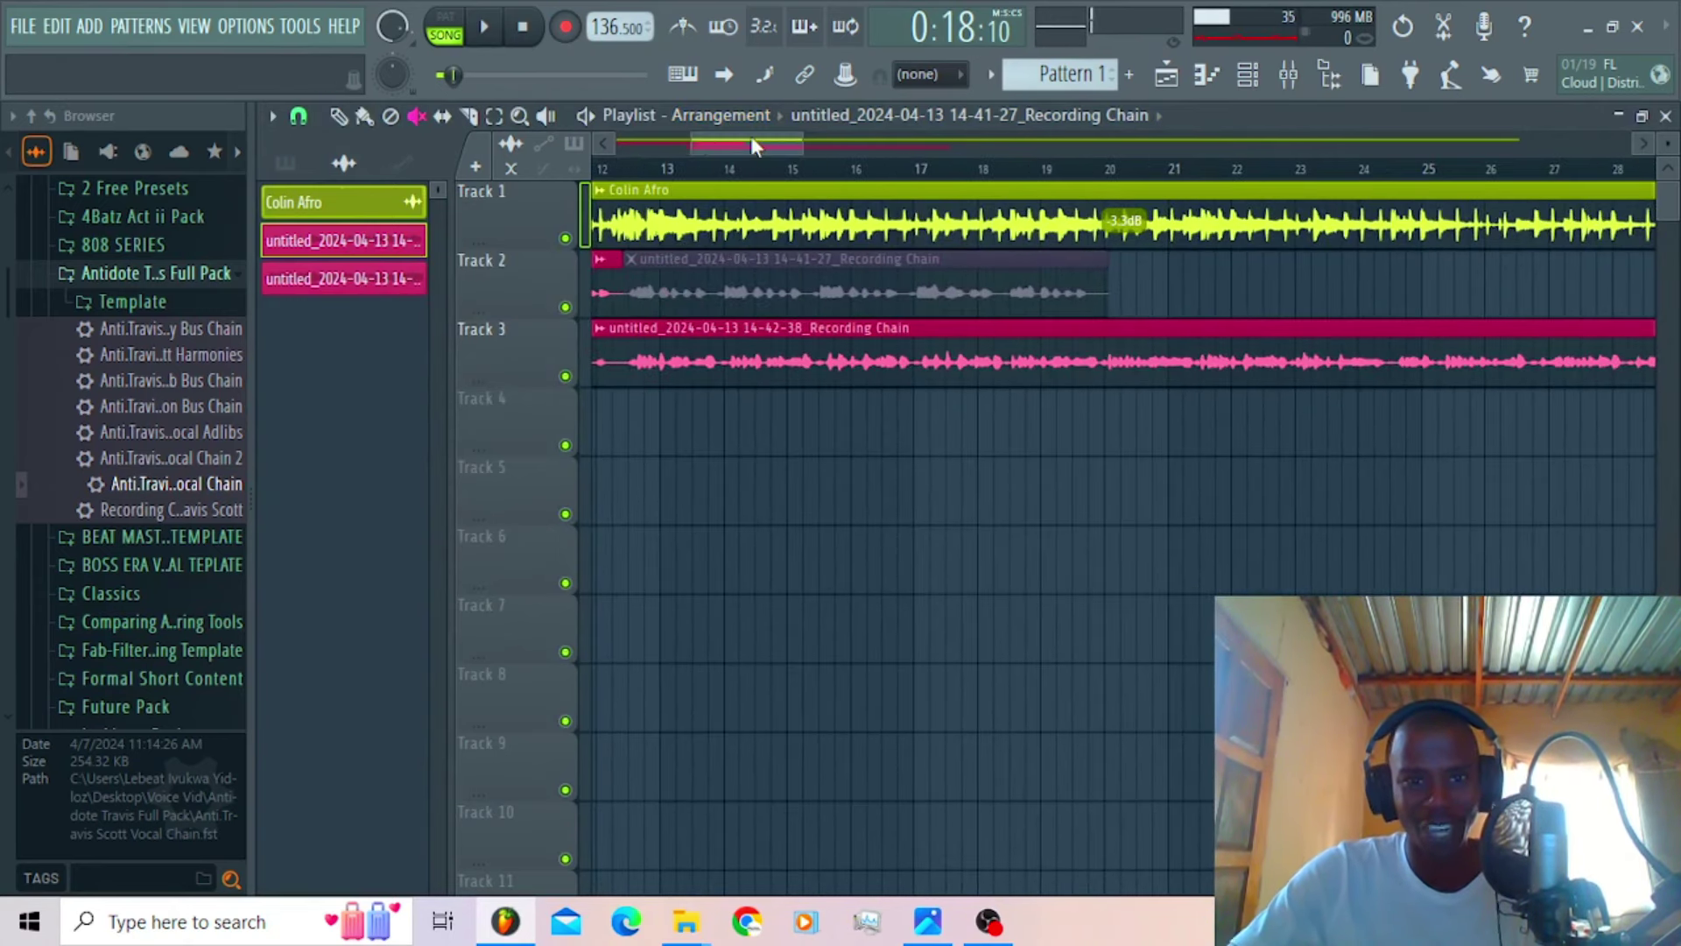
pyautogui.scroll(4, 812, 143)
pyautogui.click(817, 328)
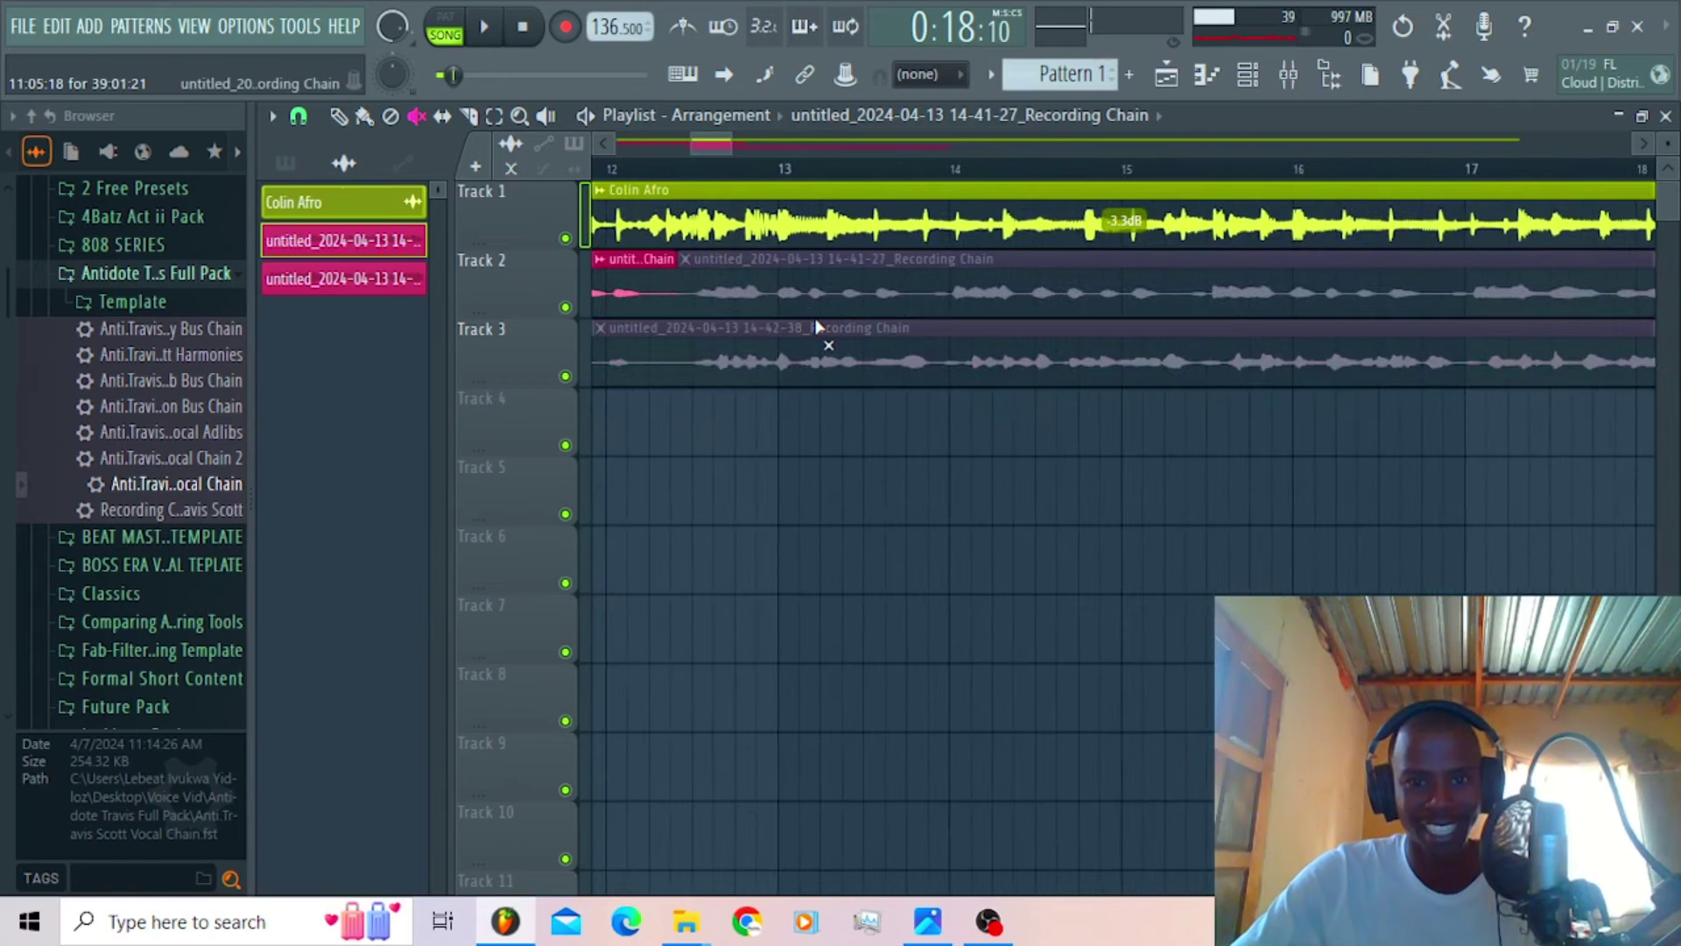
pyautogui.click(817, 328)
pyautogui.press('b')
# Step: Play back the second vocal take on Track 3 from bar 12 against the beat
pyautogui.click(625, 166)
pyautogui.press('space')
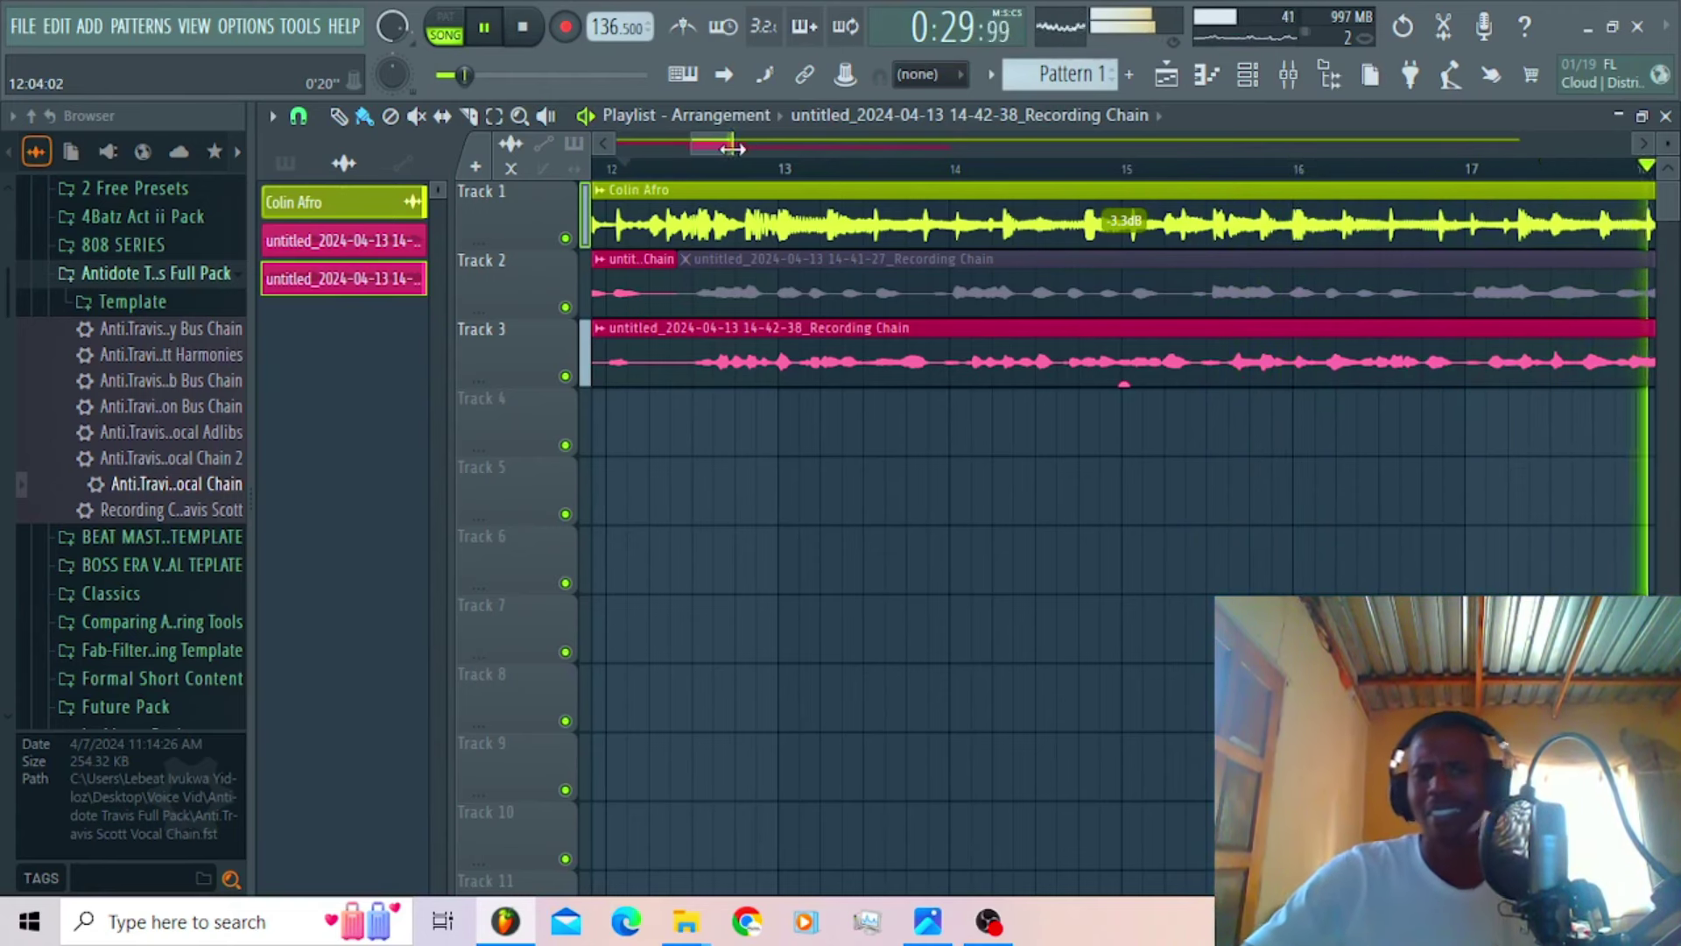
pyautogui.moveTo(733, 146); pyautogui.dragTo(779, 150)
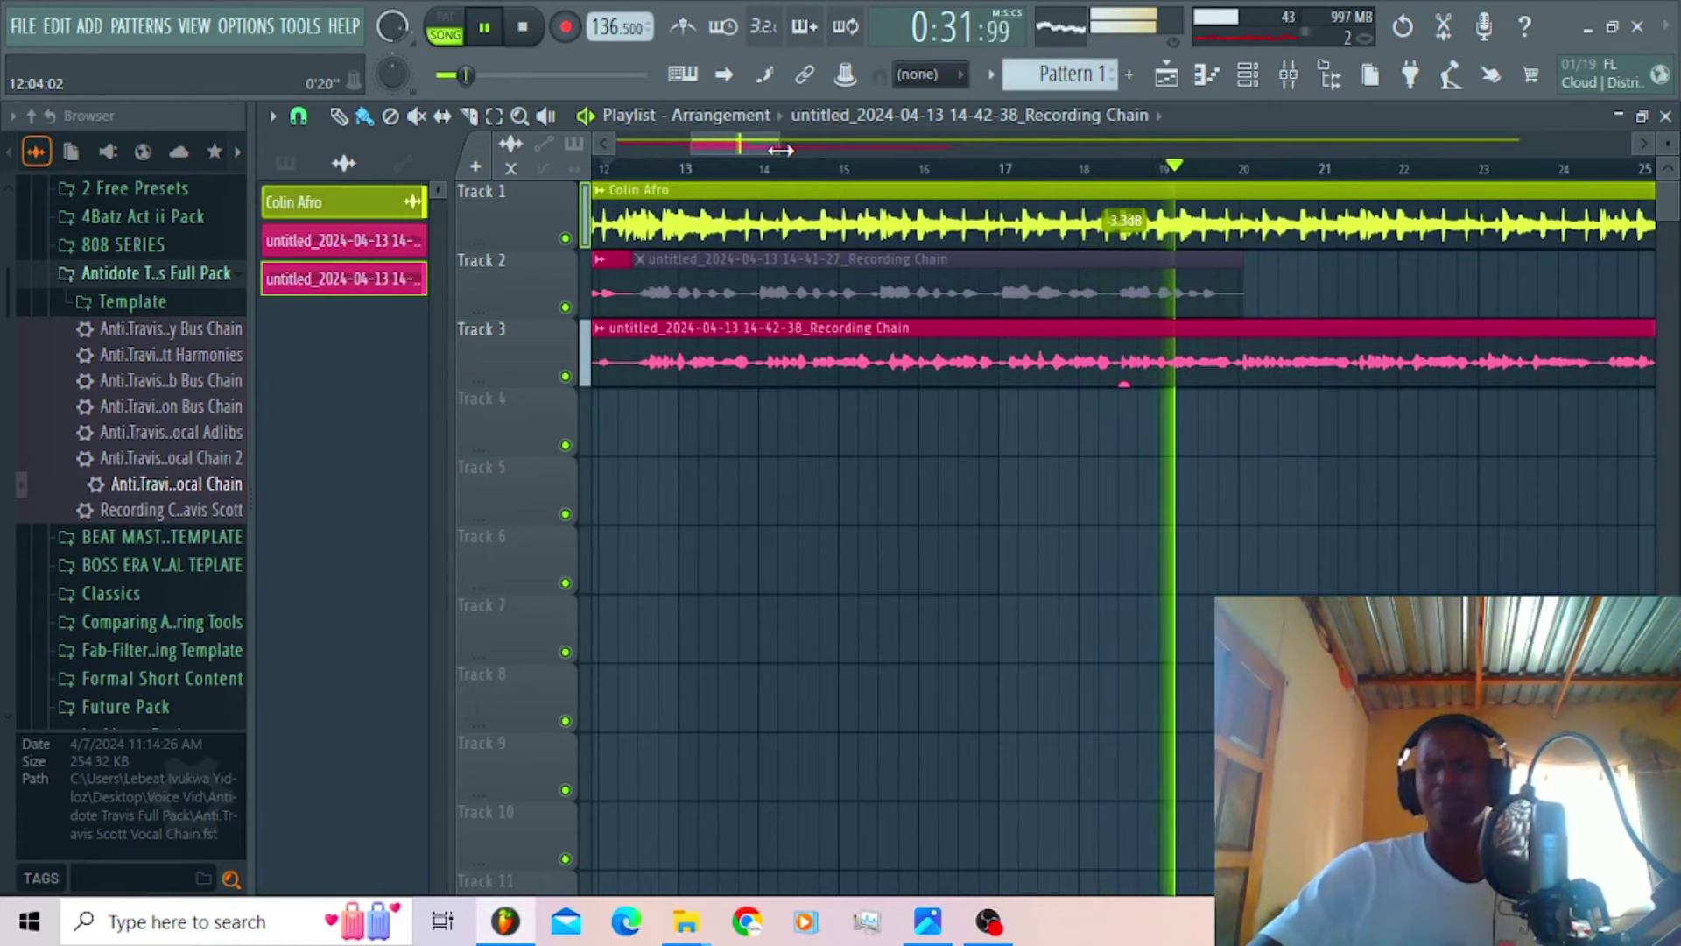
pyautogui.press('space')
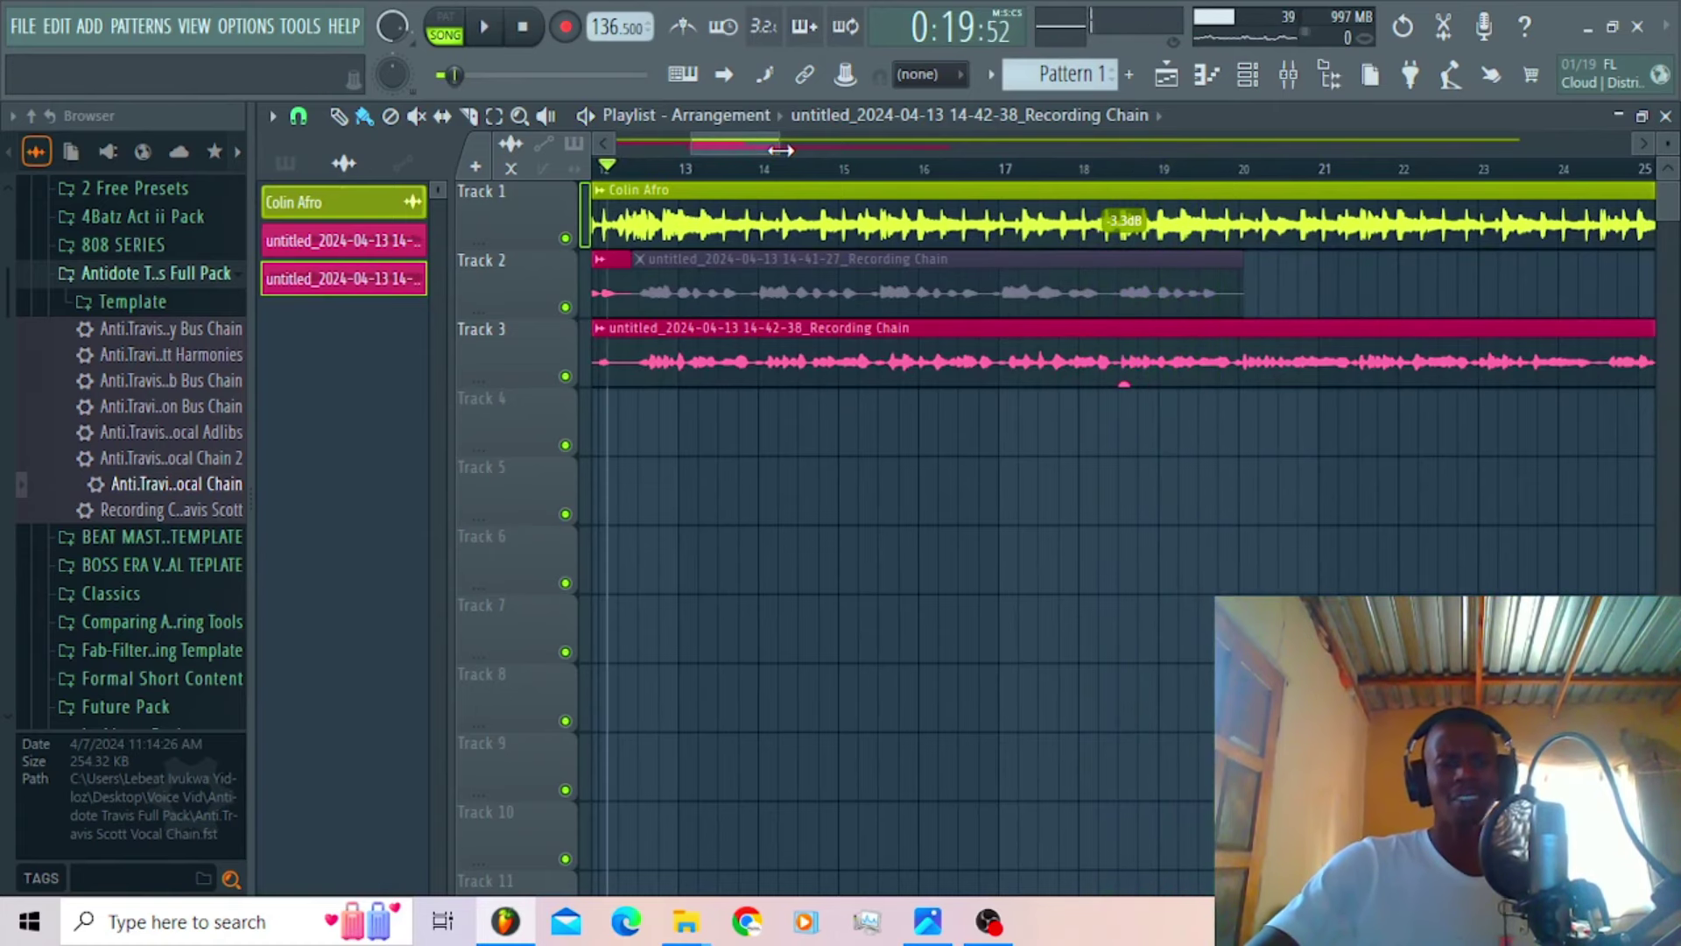
pyautogui.moveTo(779, 152); pyautogui.dragTo(749, 151)
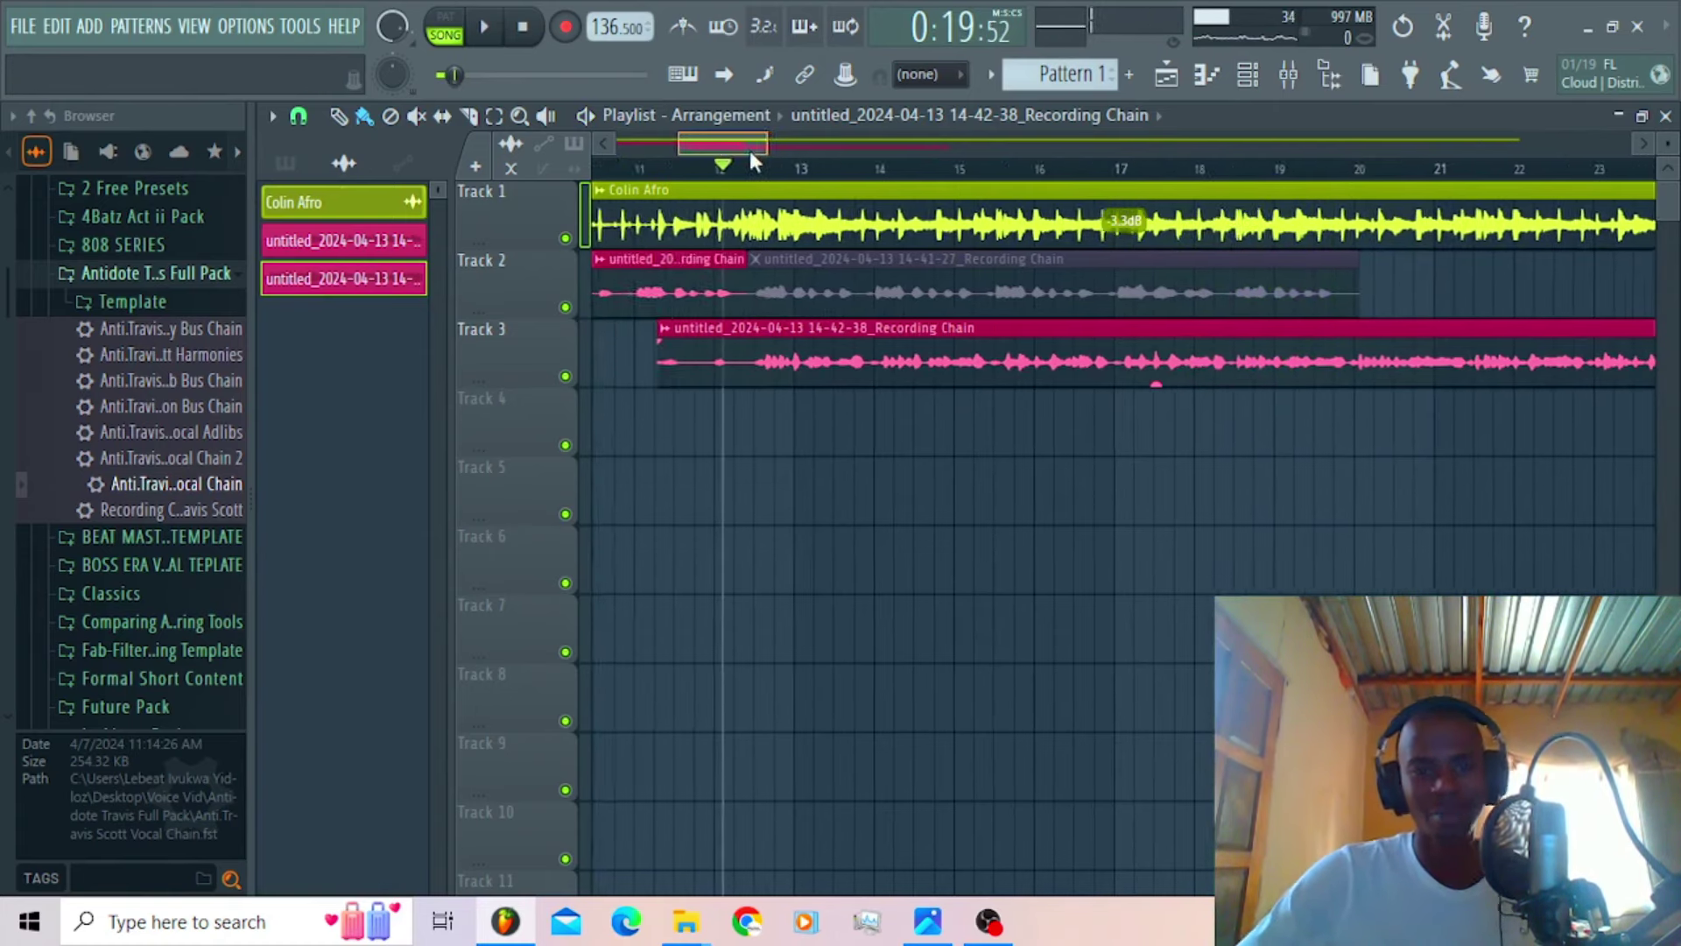
pyautogui.press('space')
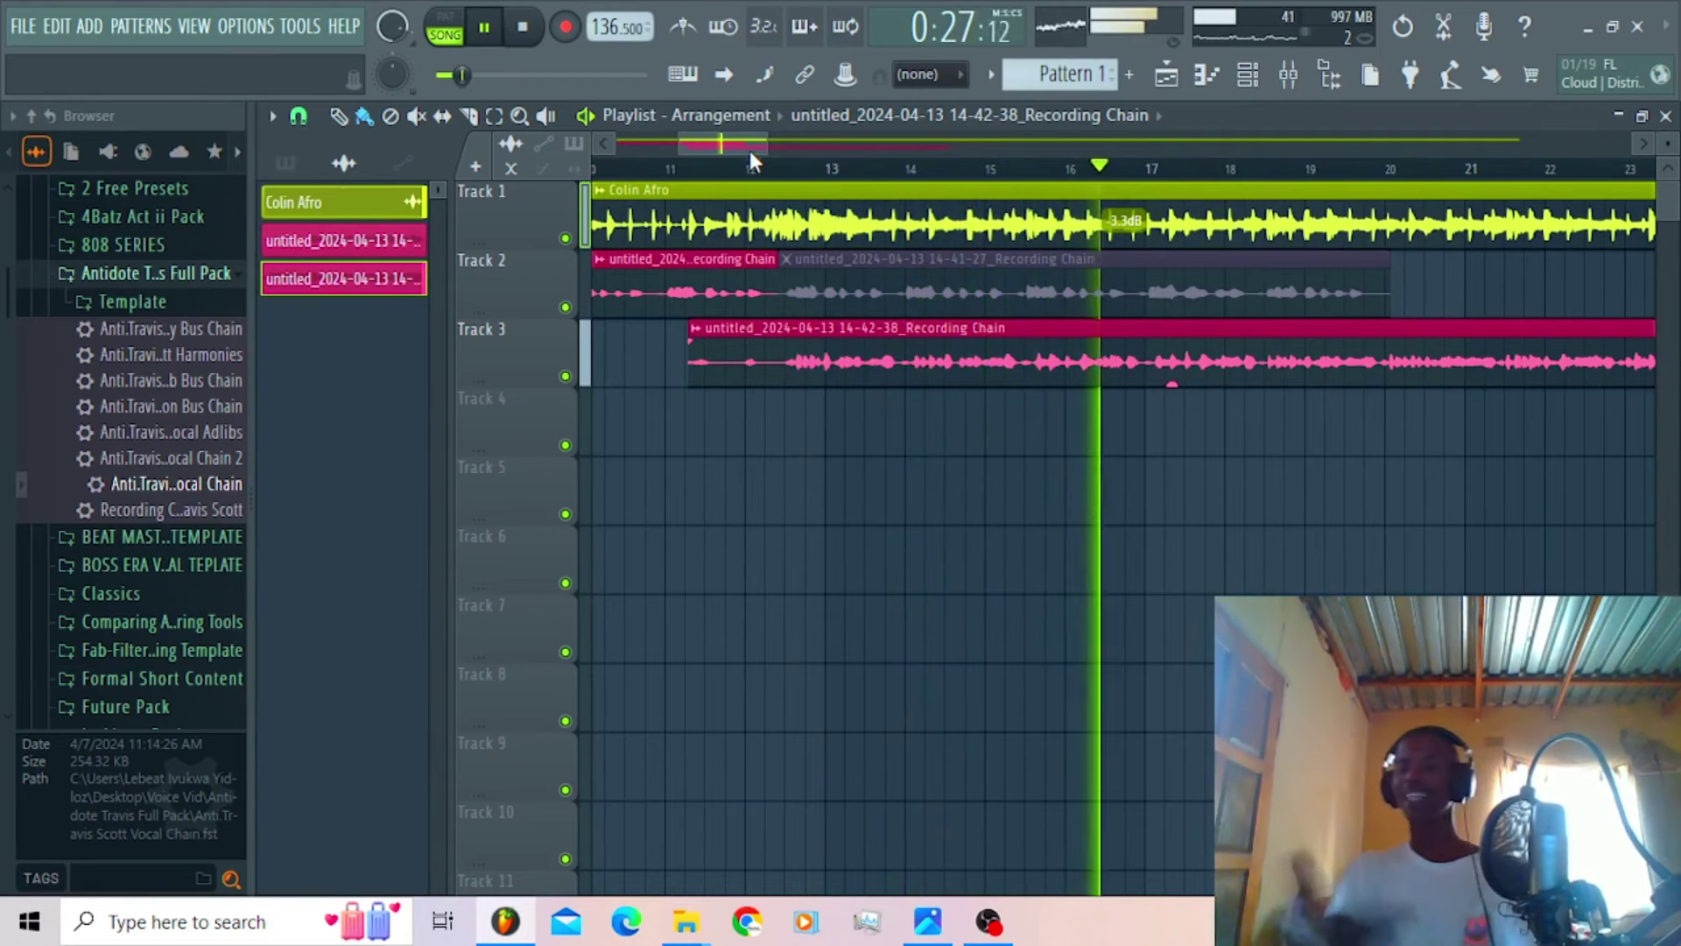
# Step: Record a third vocal take from just before bar 10 and disarm recording
pyautogui.press('space')
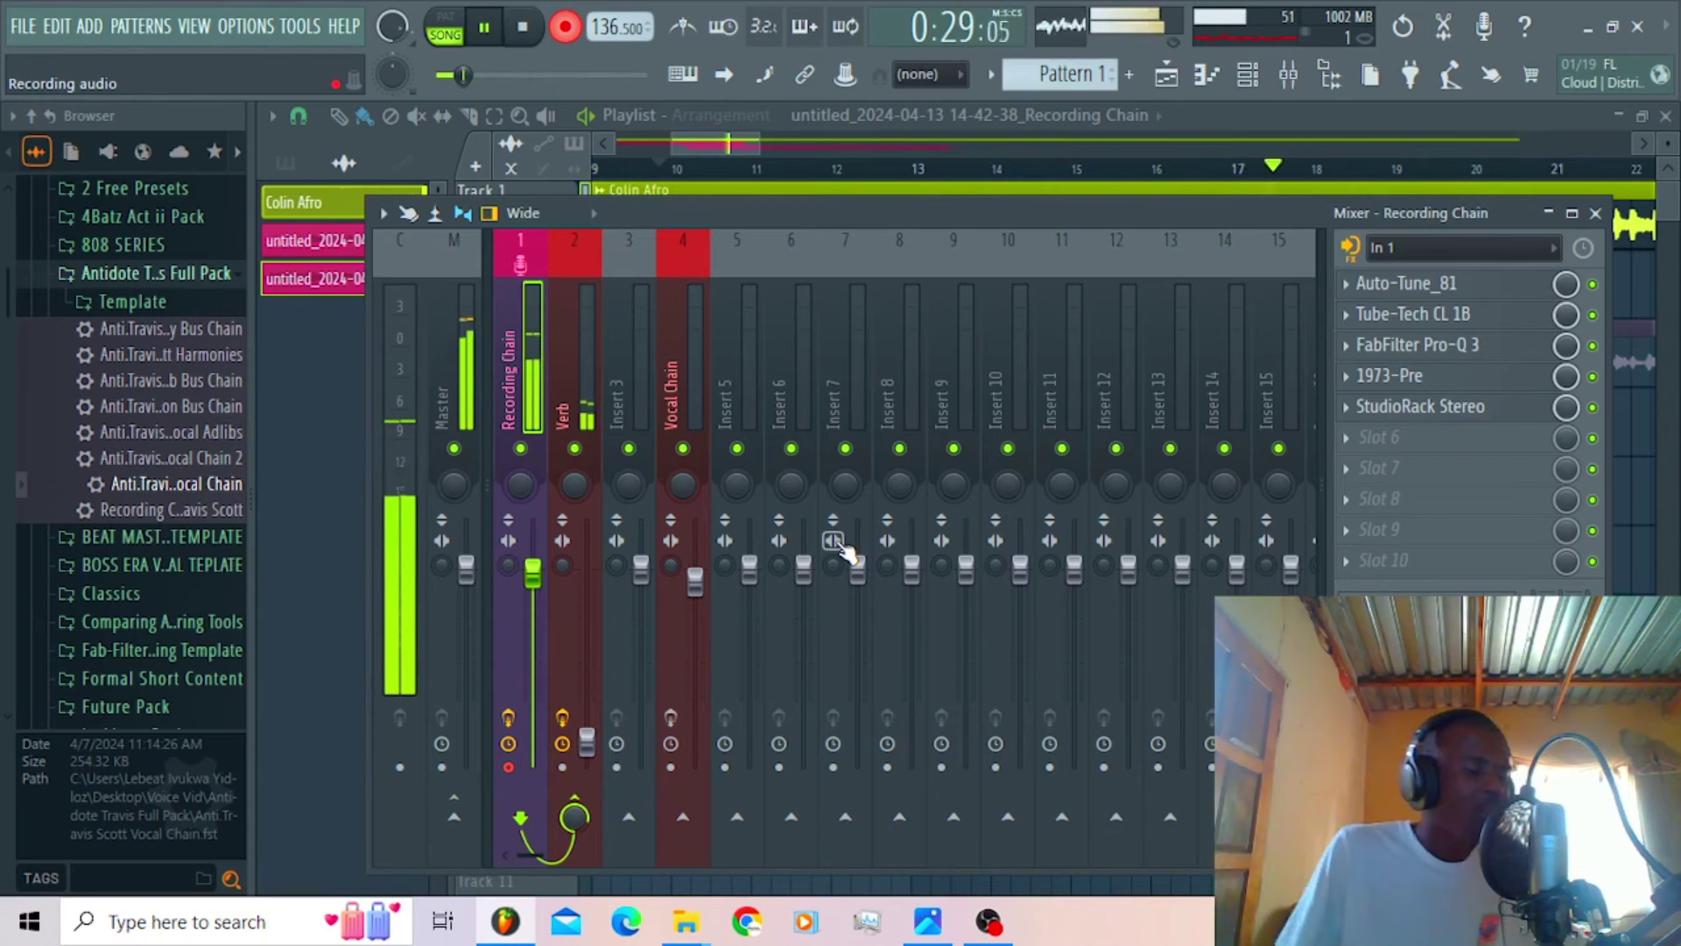
pyautogui.press('space')
pyautogui.click(695, 149)
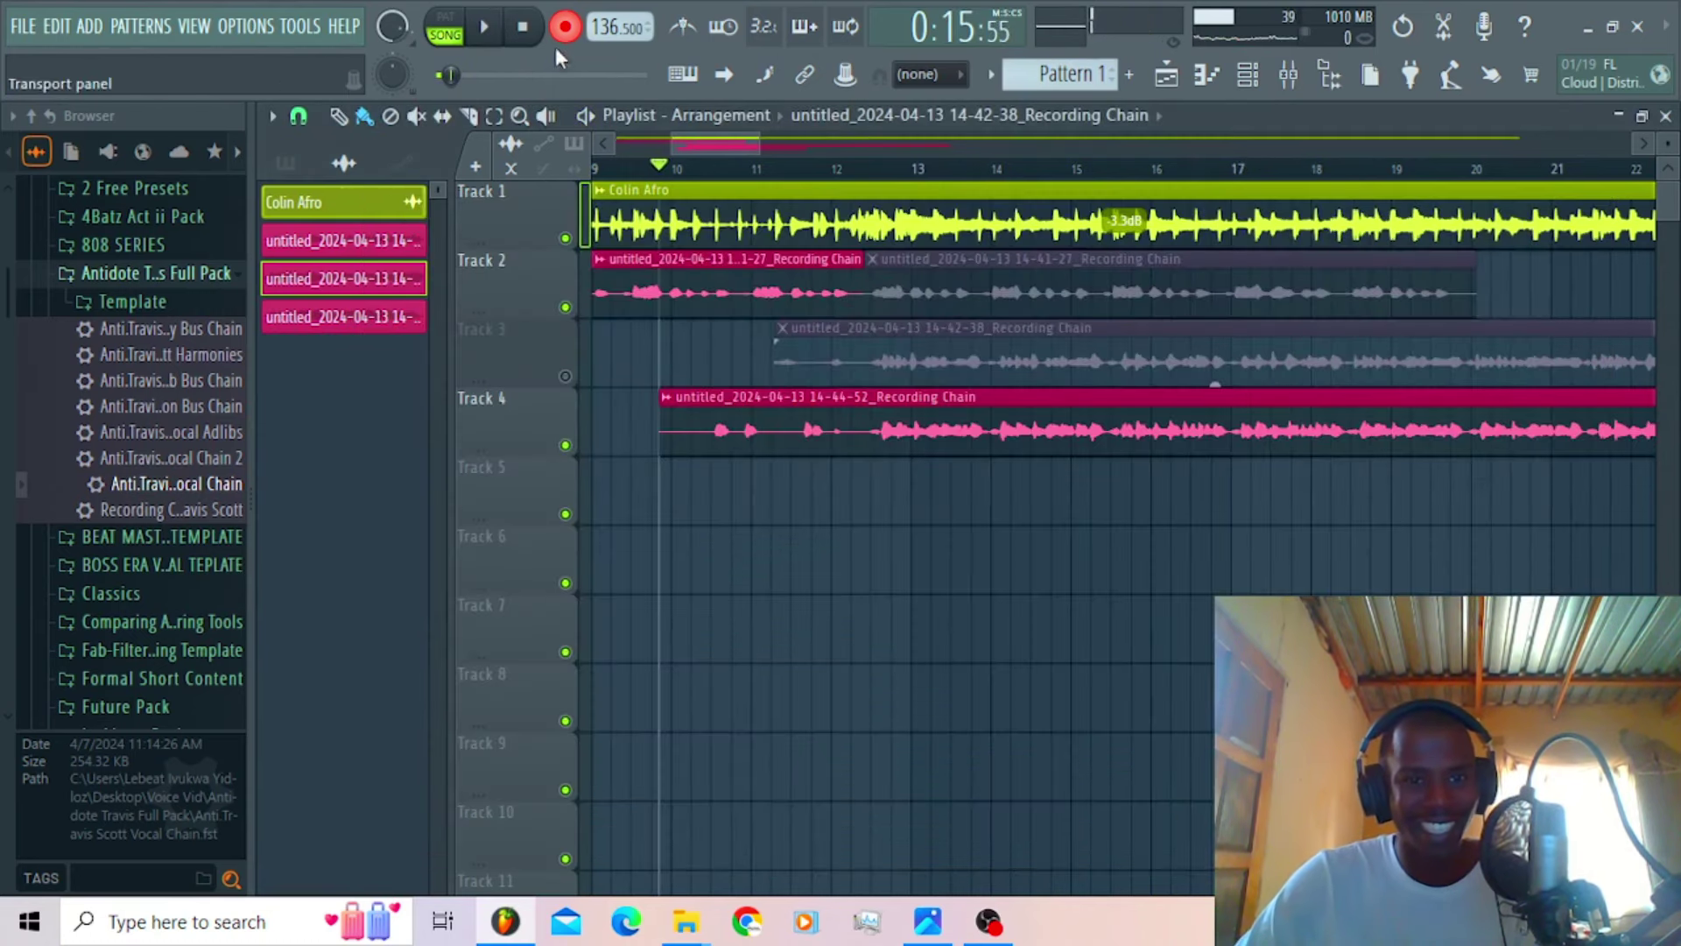
pyautogui.click(565, 26)
# Step: Play back the third take and route the Track 4 vocal clip to the Vocal Chain on mixer track 4
pyautogui.press('space')
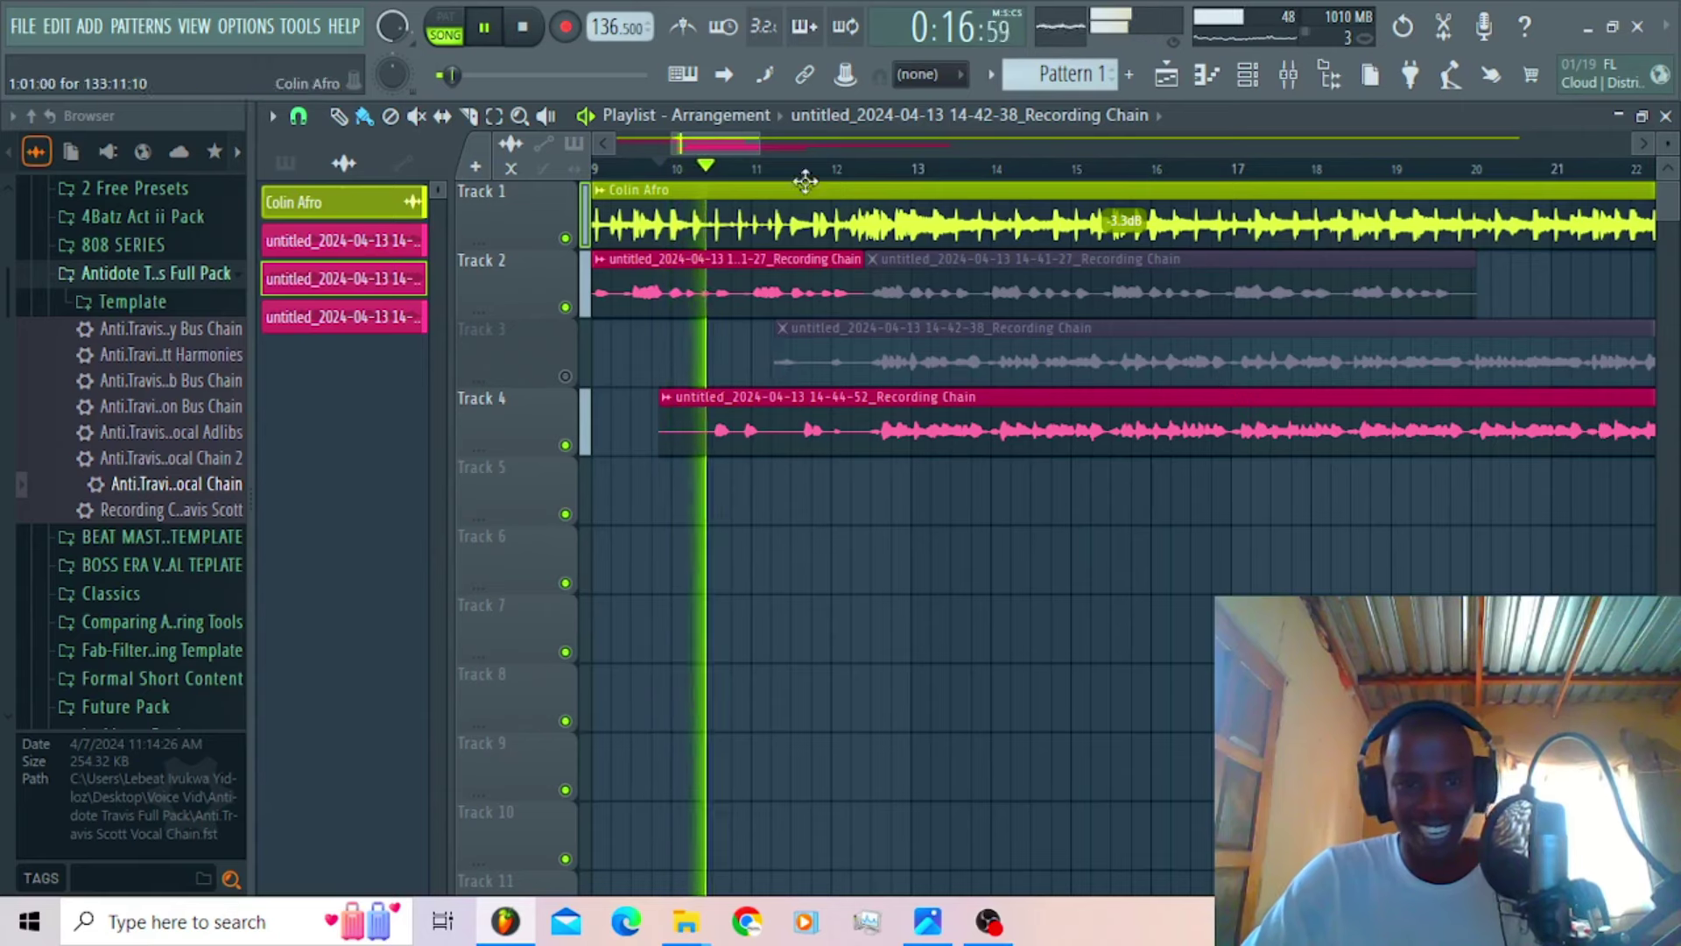
pyautogui.doubleClick(846, 441)
pyautogui.scroll(2, 967, 307)
pyautogui.doubleClick(967, 306)
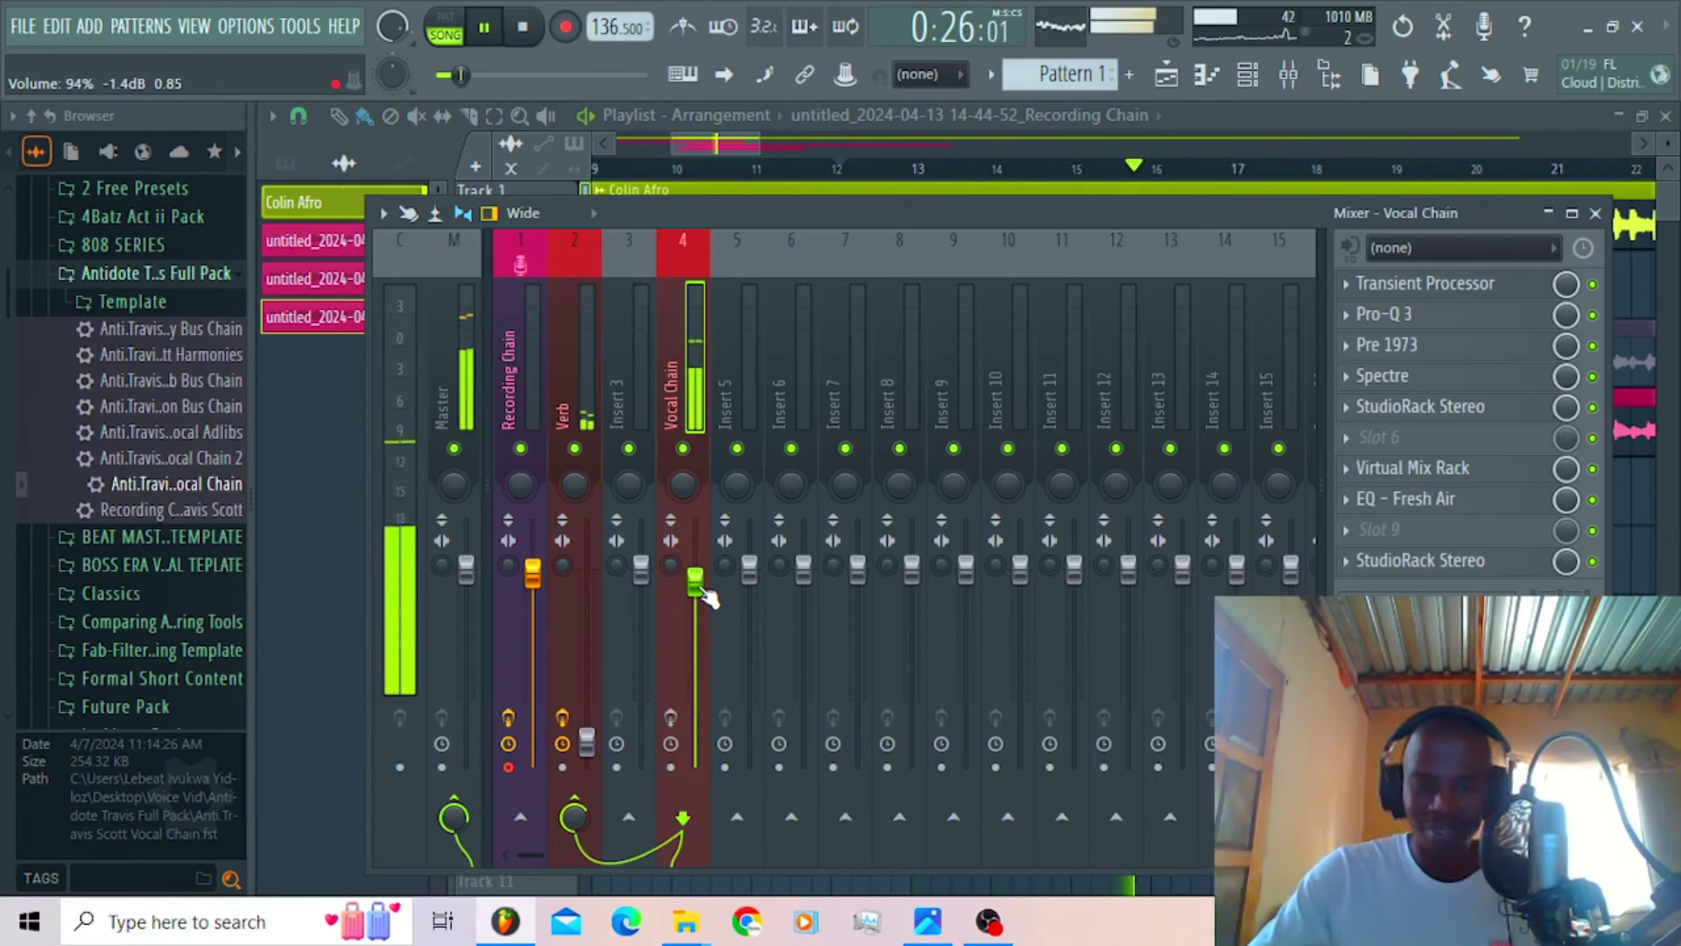
# Step: Reset mixer track 4 to the Default state and load the Travis Scott Delay Bus Chain preset on mixer track 3
pyautogui.rightClick(574, 832)
pyautogui.click(634, 480)
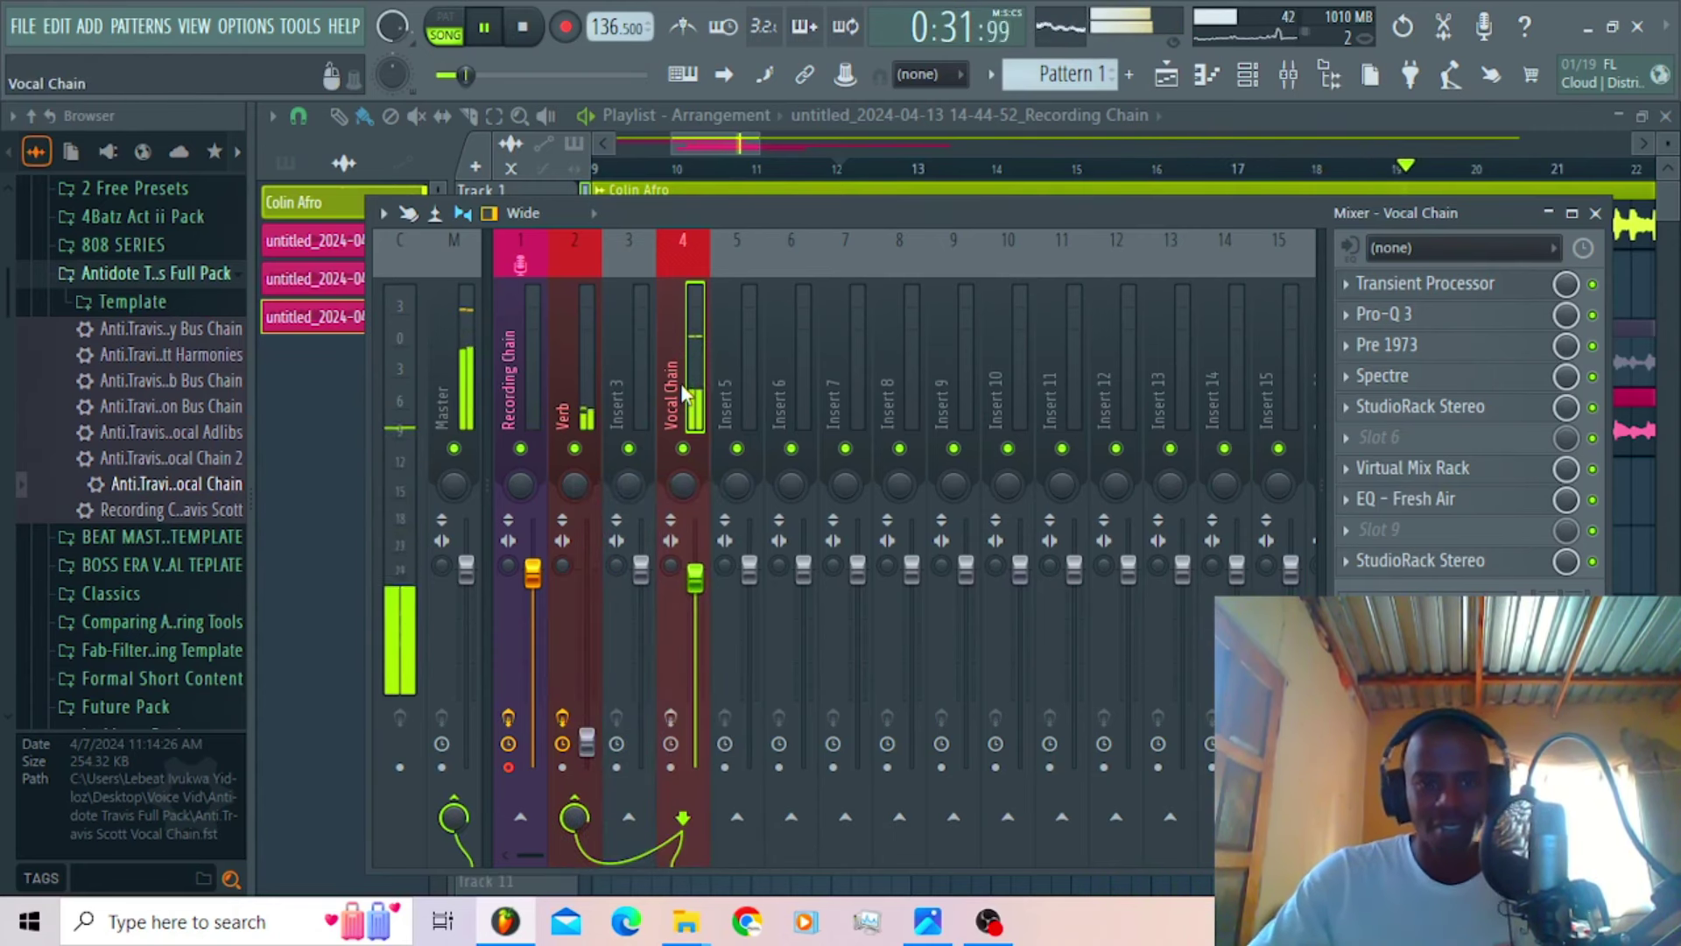
pyautogui.rightClick(685, 399)
pyautogui.moveTo(788, 308)
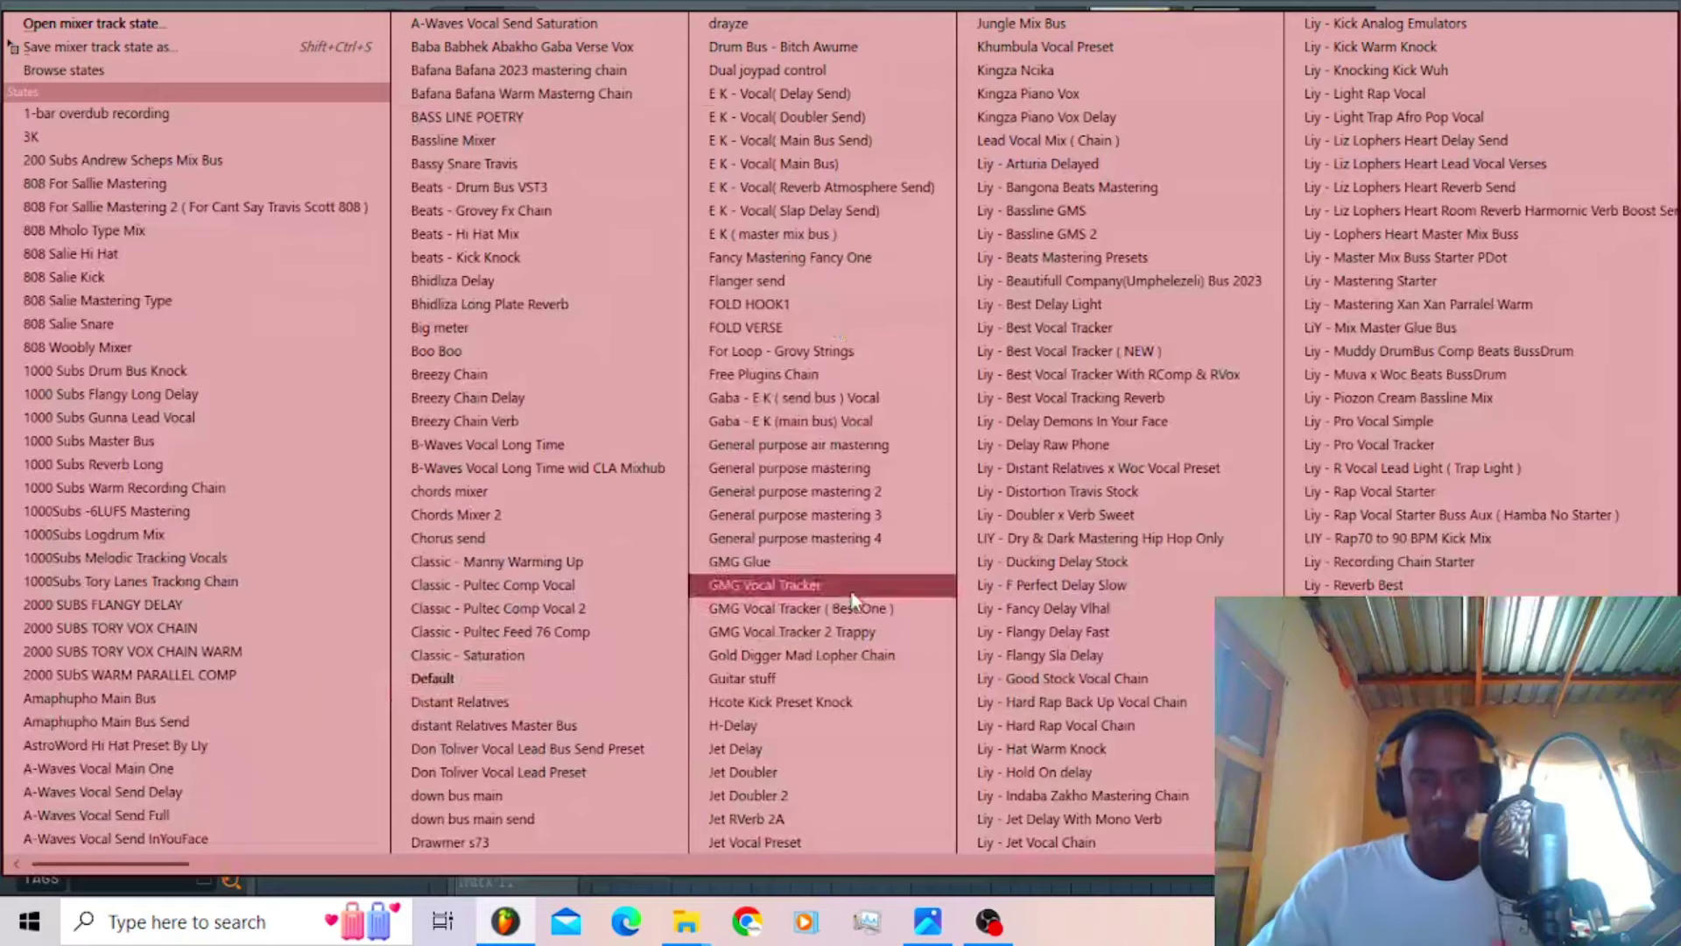
pyautogui.click(499, 680)
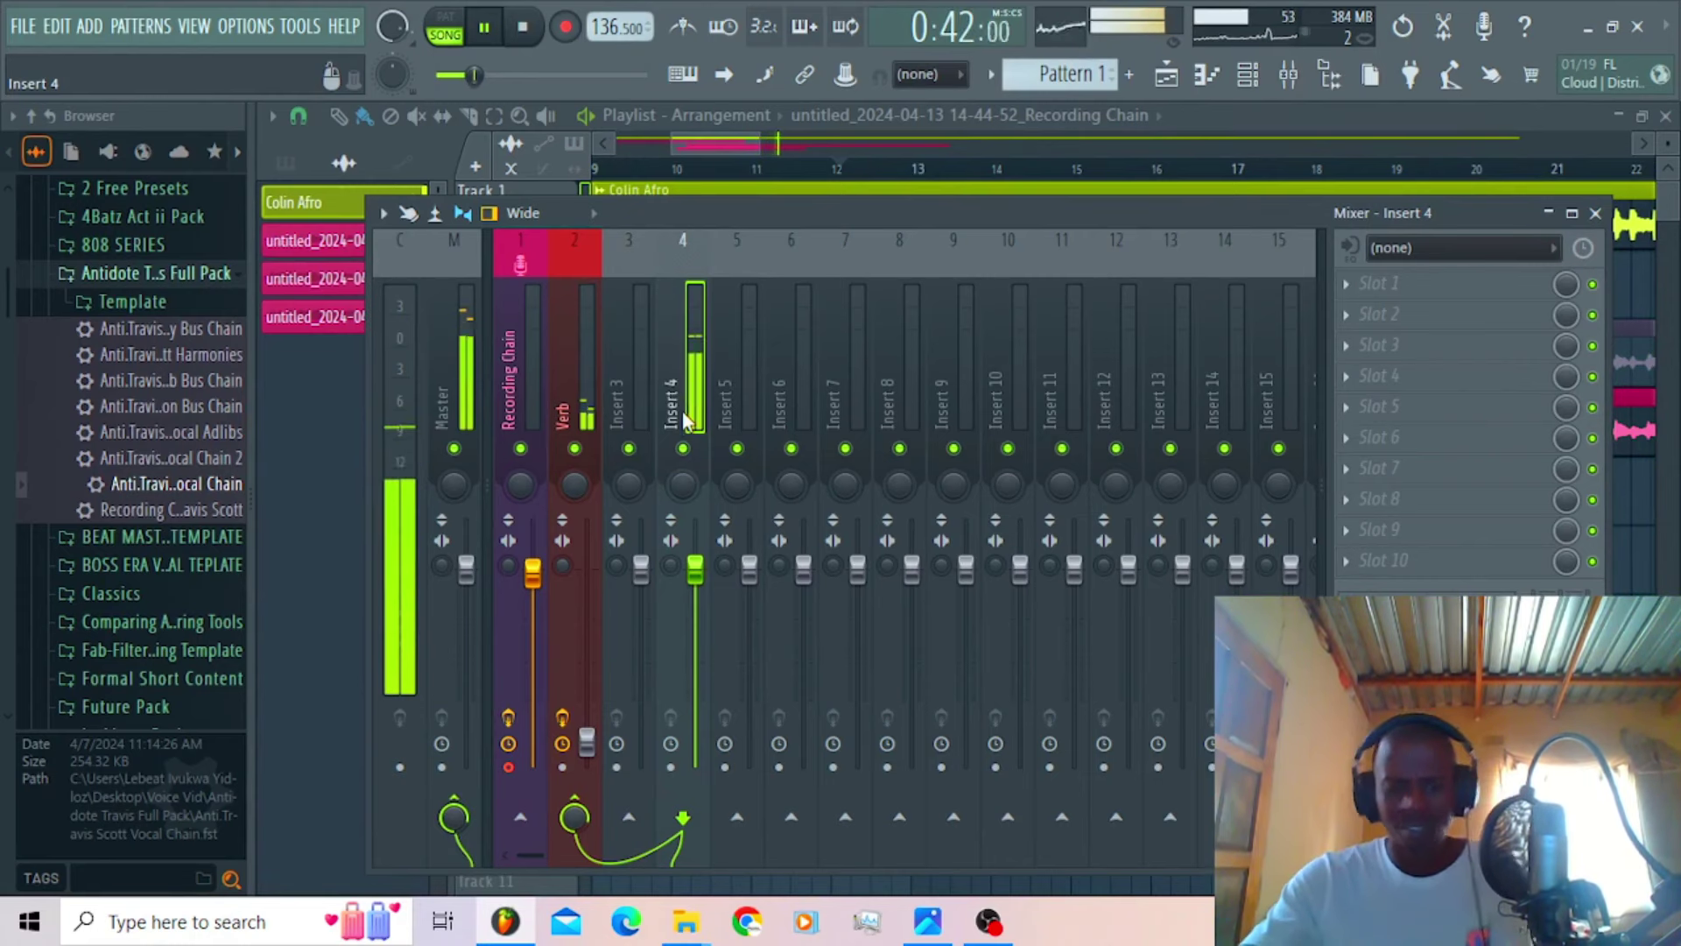
pyautogui.press('space')
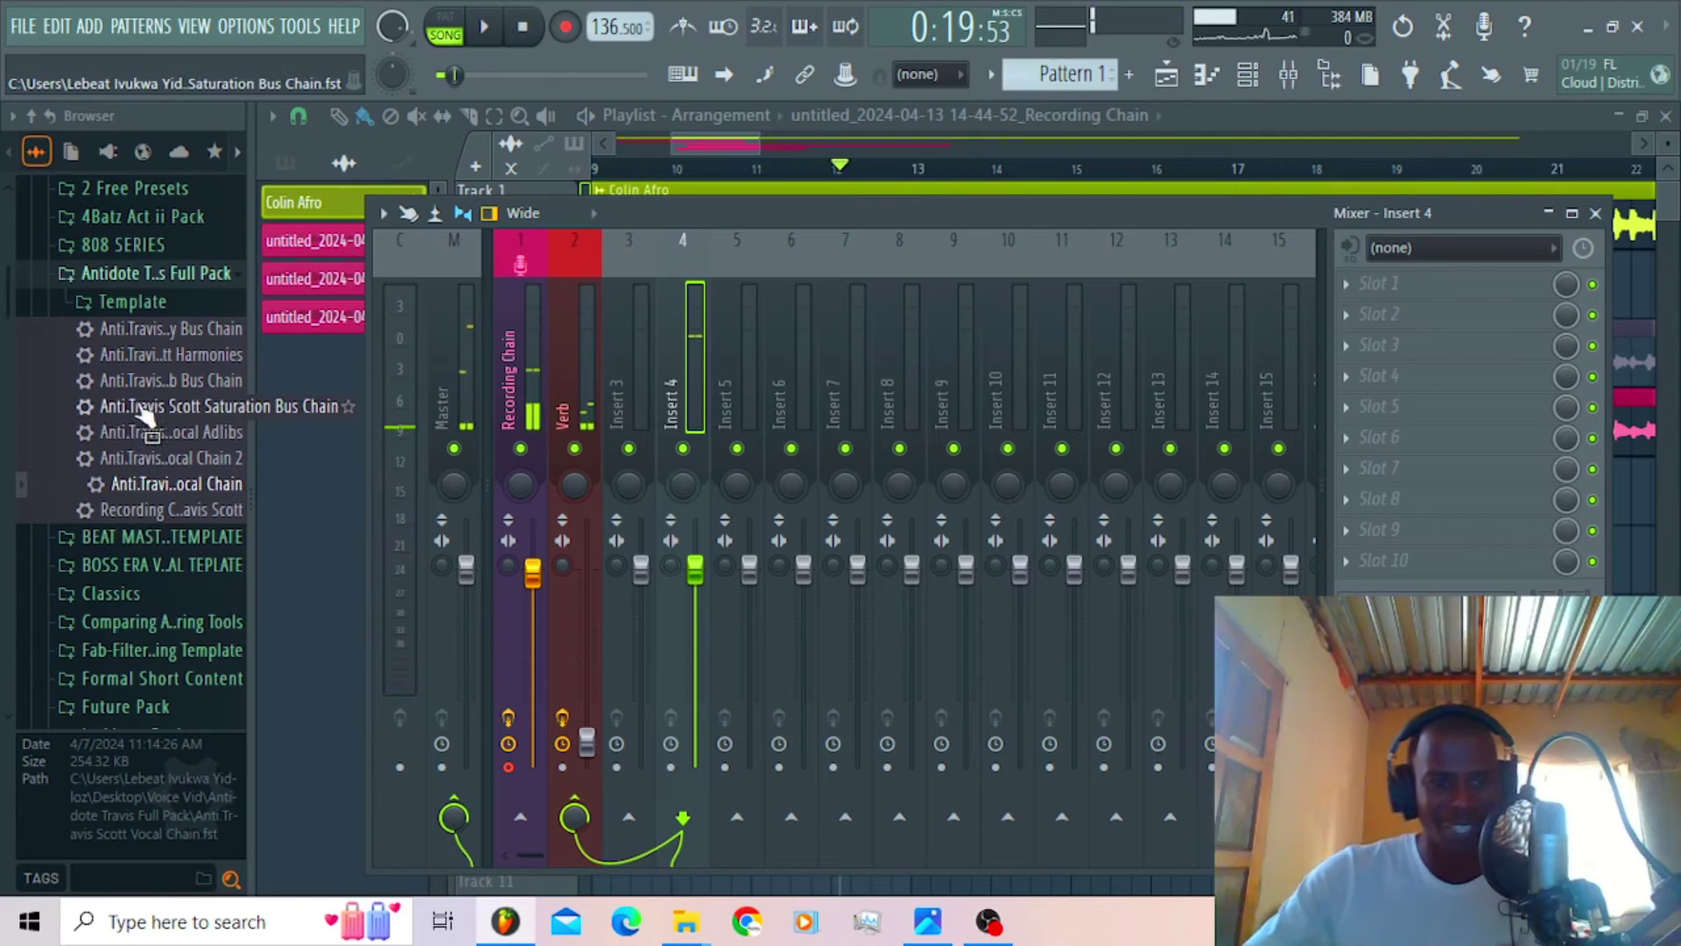
pyautogui.moveTo(132, 328); pyautogui.dragTo(721, 150)
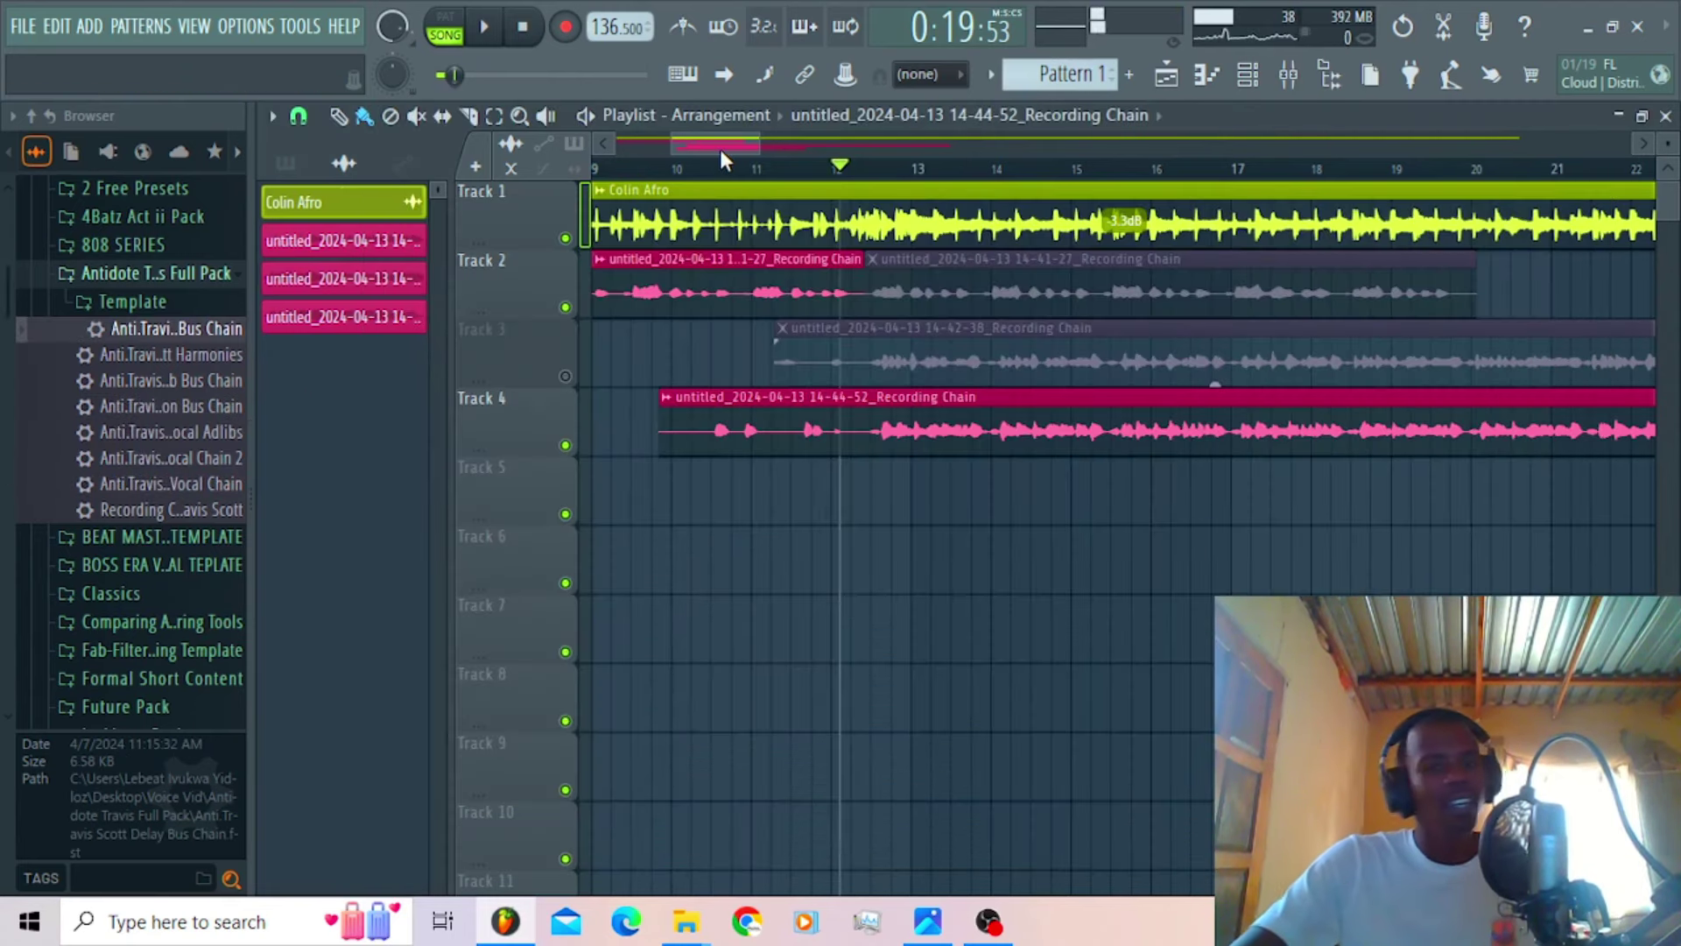
# Step: Record a fourth vocal take into the playlist as an audio clip on Track 5, starting shortly after bar 11
pyautogui.press('r')
pyautogui.click(841, 536)
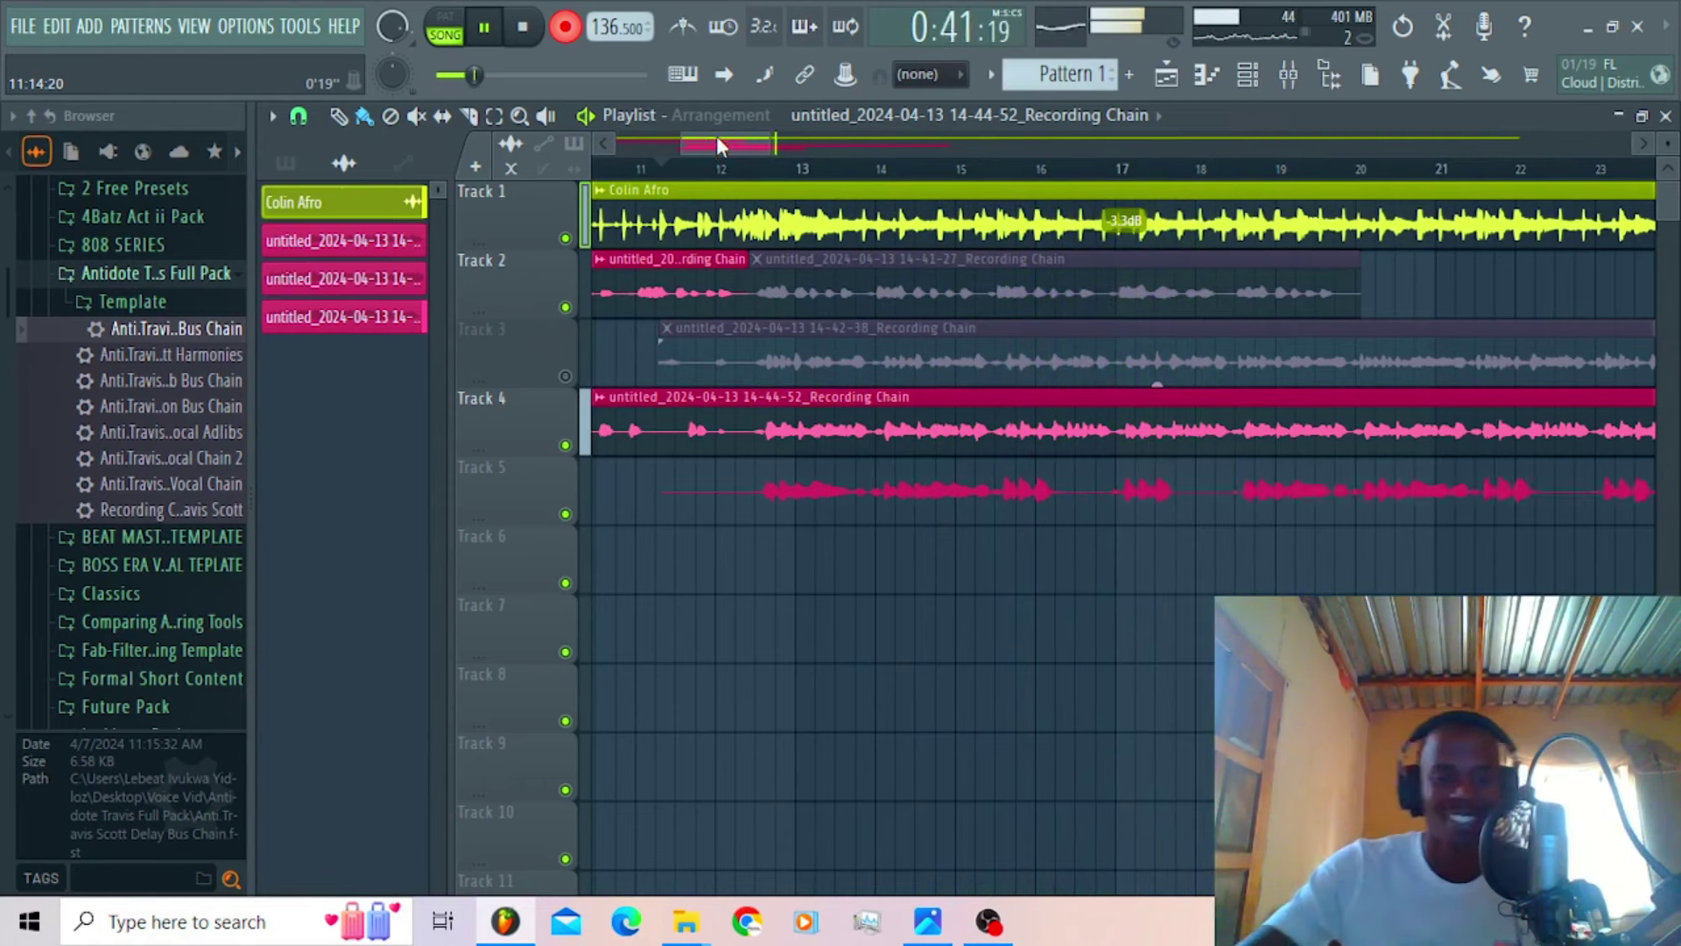
pyautogui.press('space')
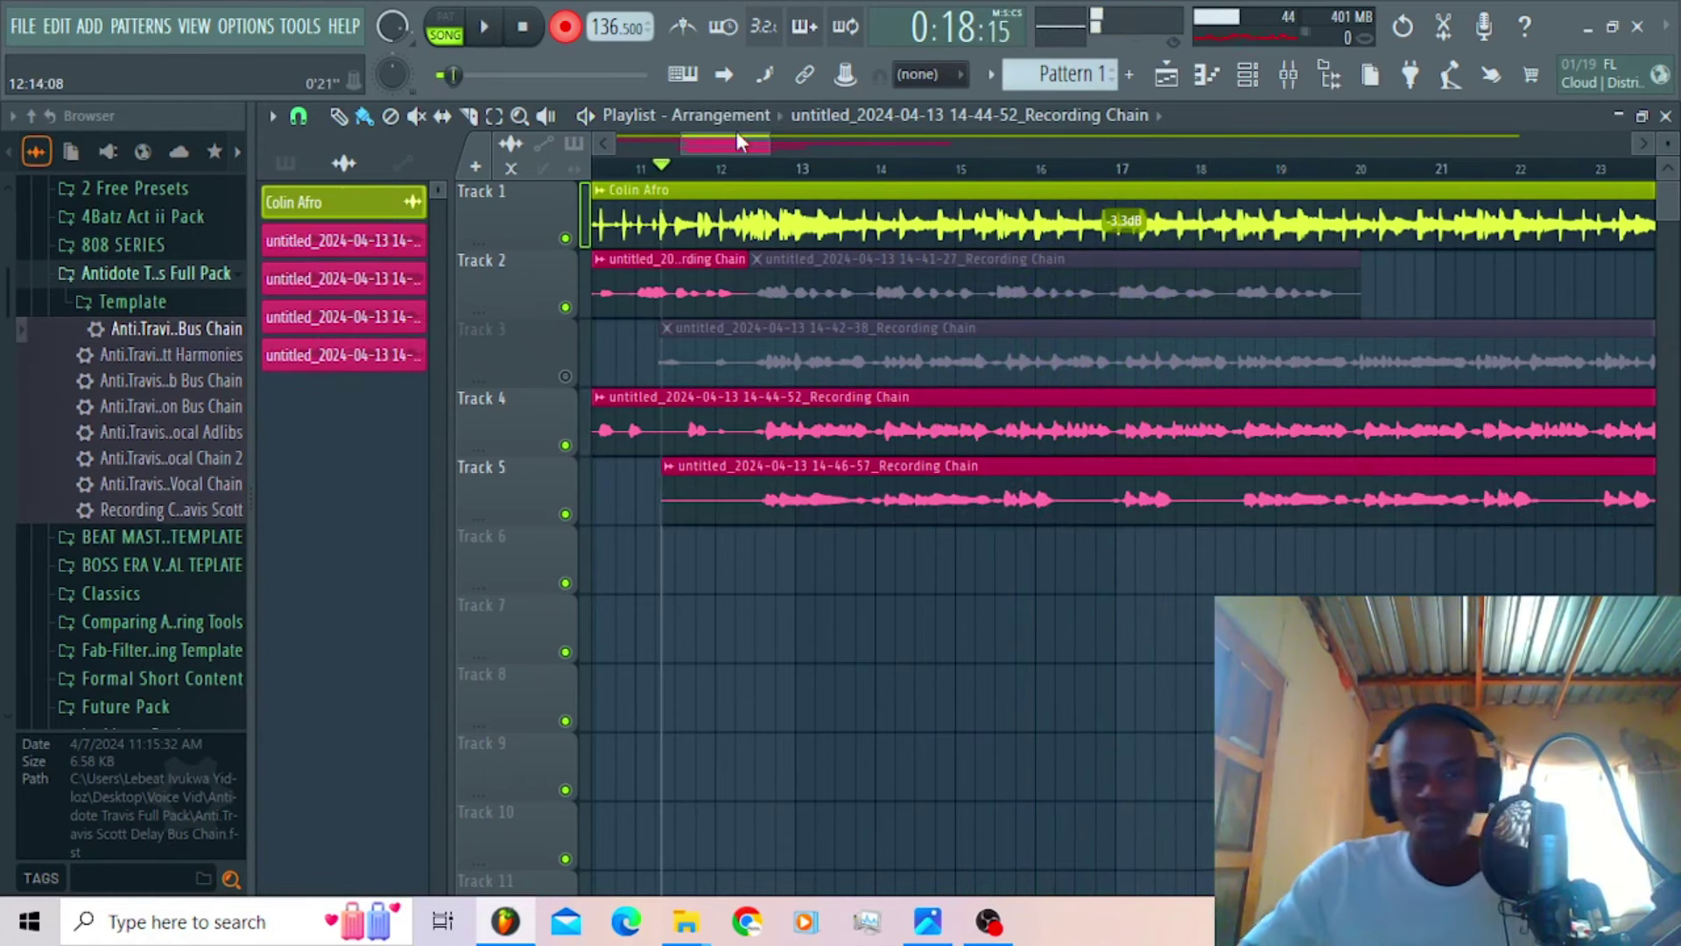
# Step: Play back the new Track 5 take against the beat and lower its channel volume to about 62%
pyautogui.doubleClick(993, 488)
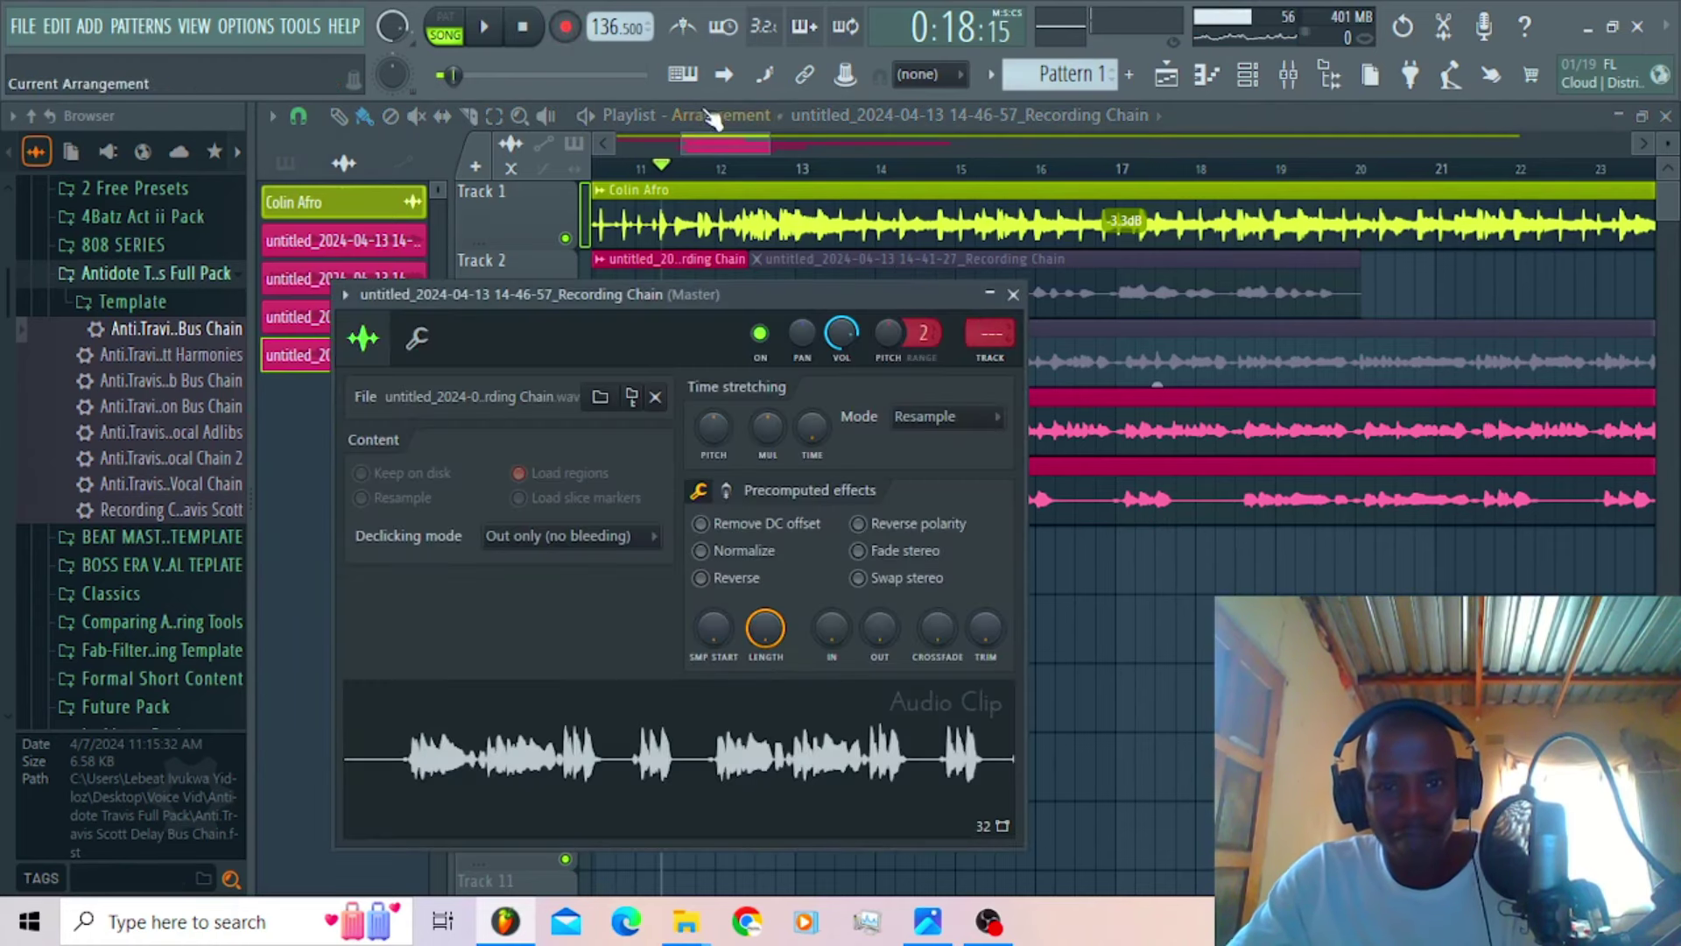
pyautogui.click(728, 140)
pyautogui.moveTo(758, 145); pyautogui.dragTo(753, 145)
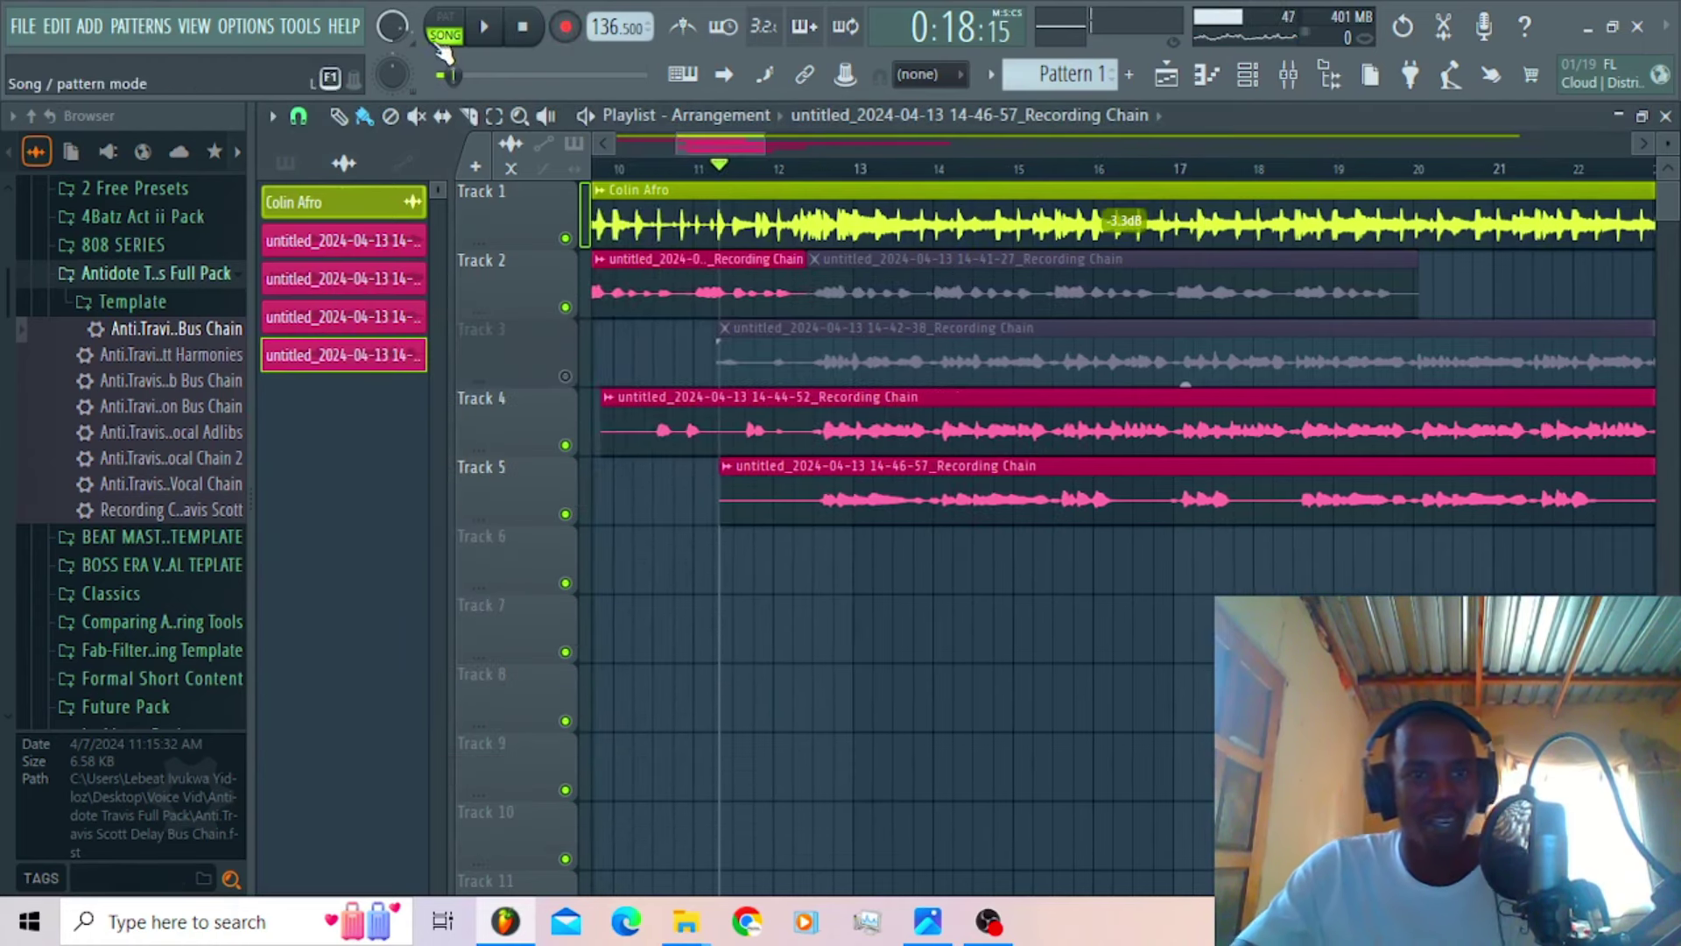
pyautogui.click(483, 27)
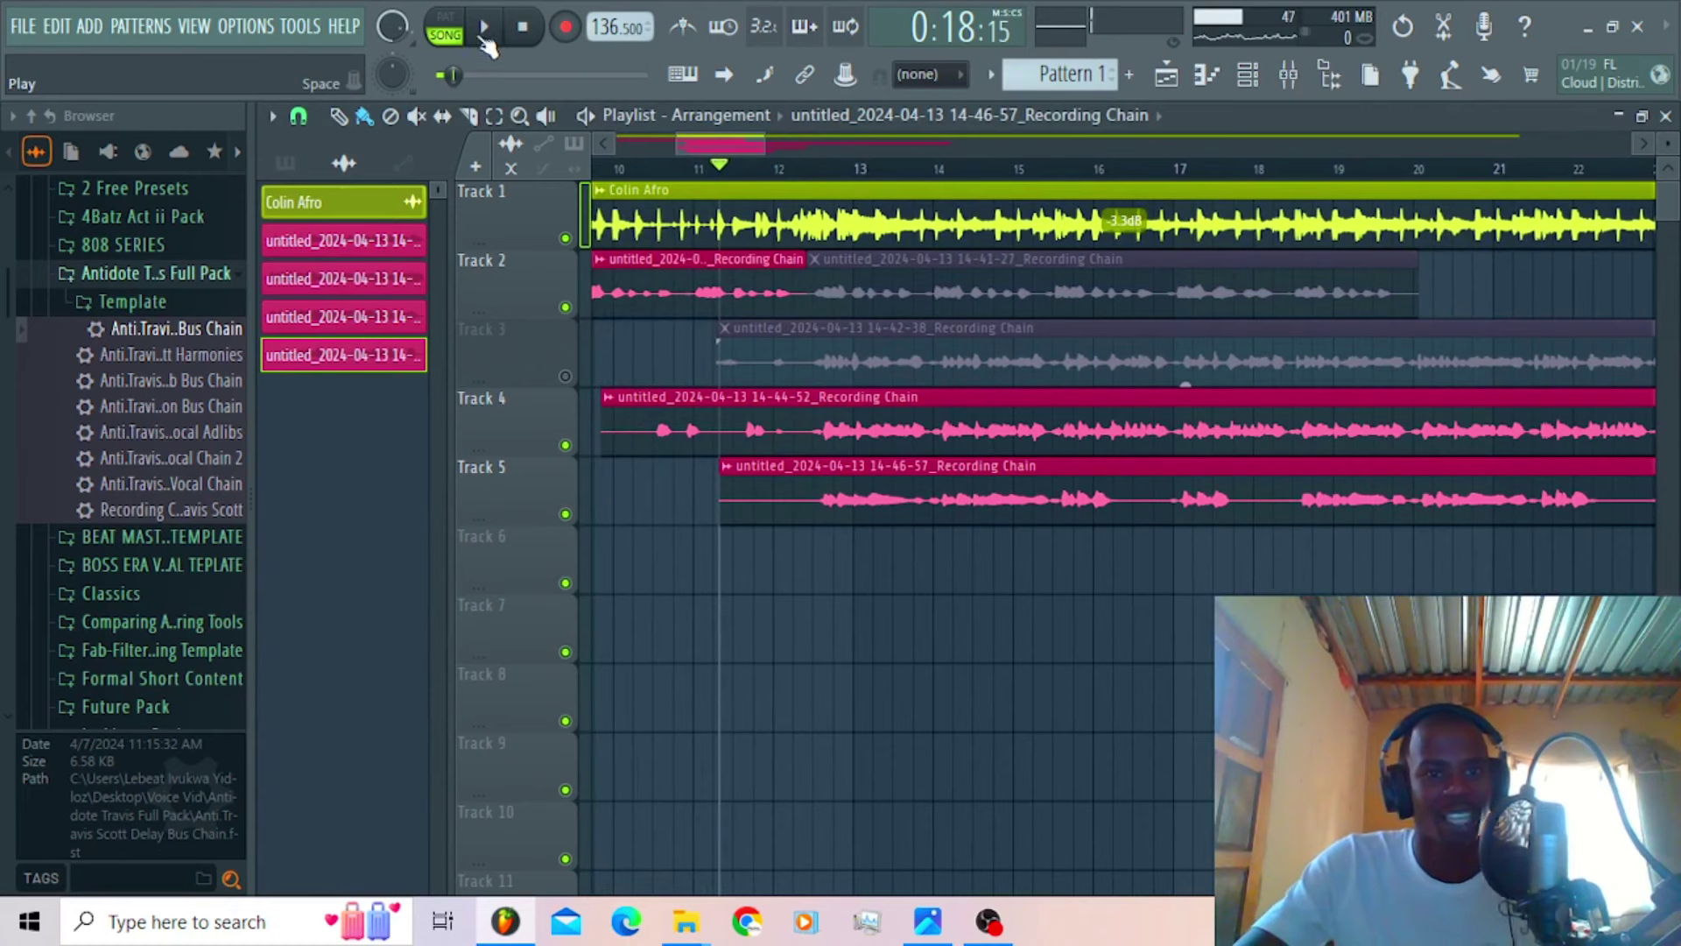
pyautogui.doubleClick(910, 523)
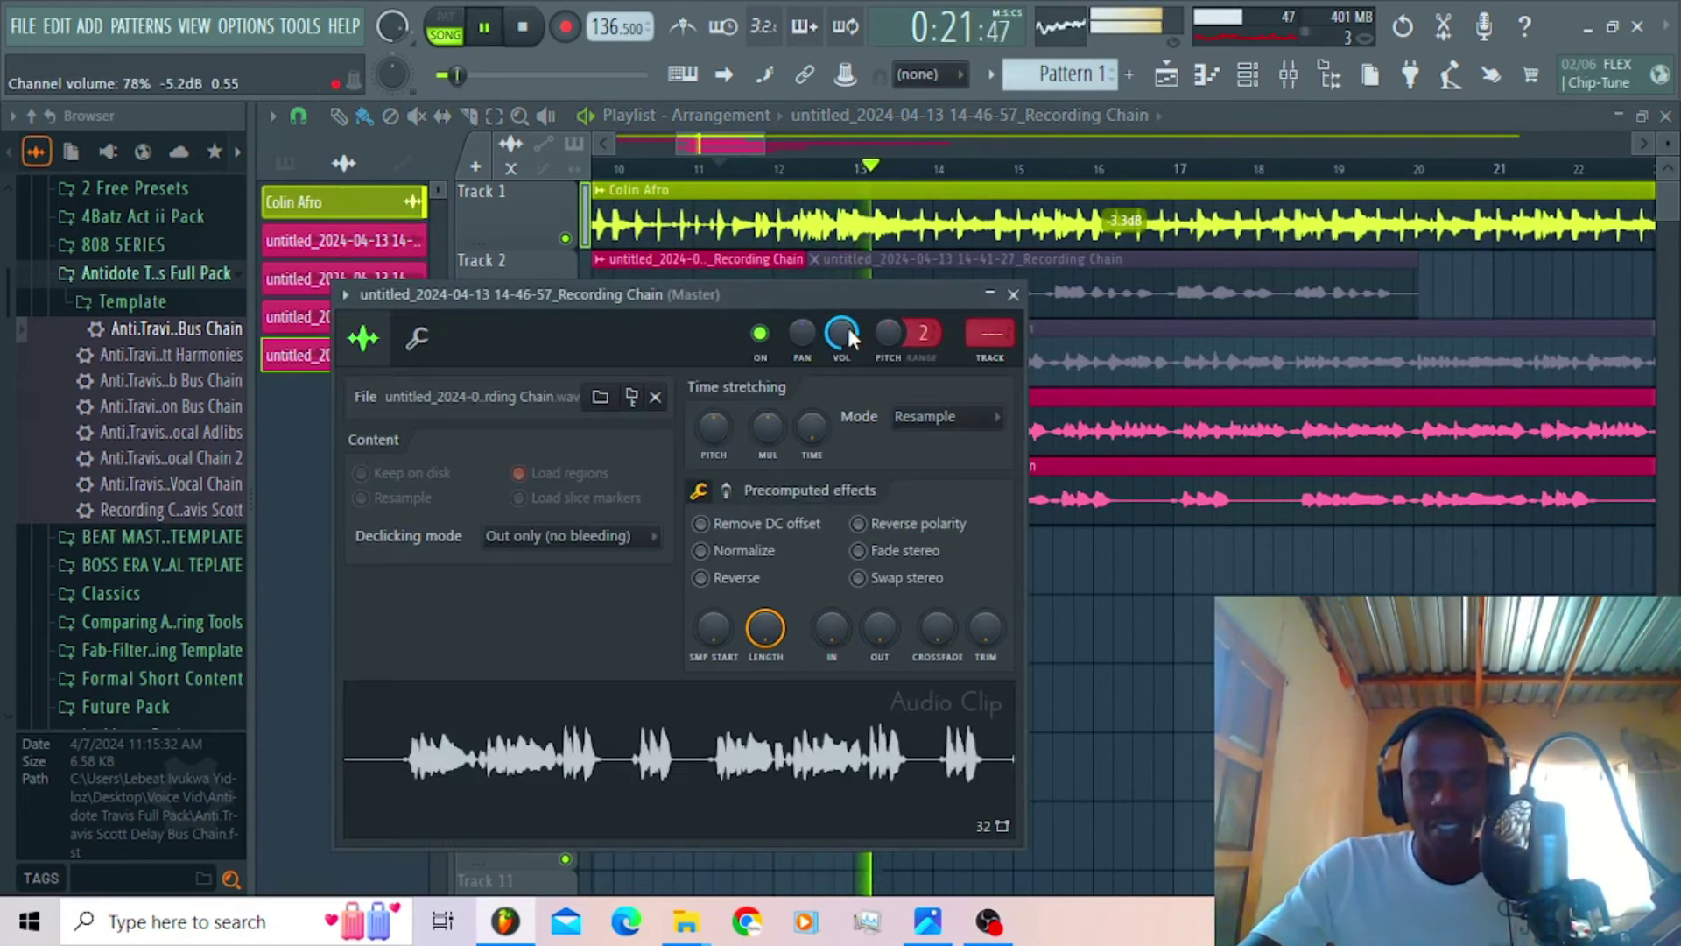
pyautogui.click(728, 493)
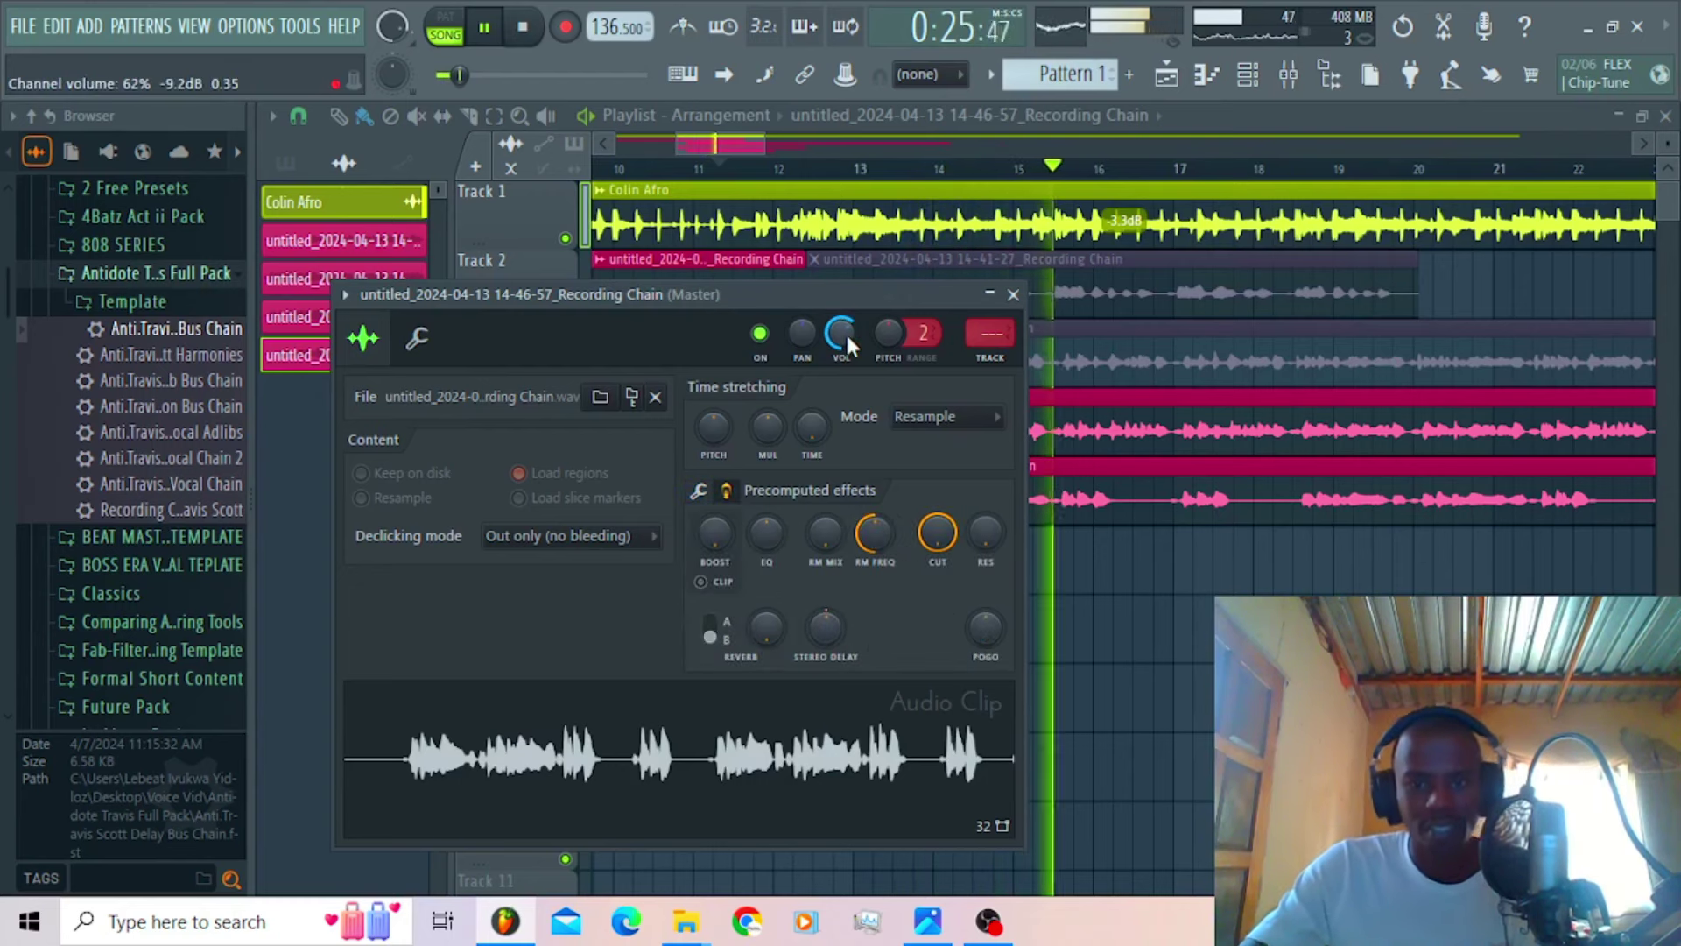
pyautogui.click(690, 140)
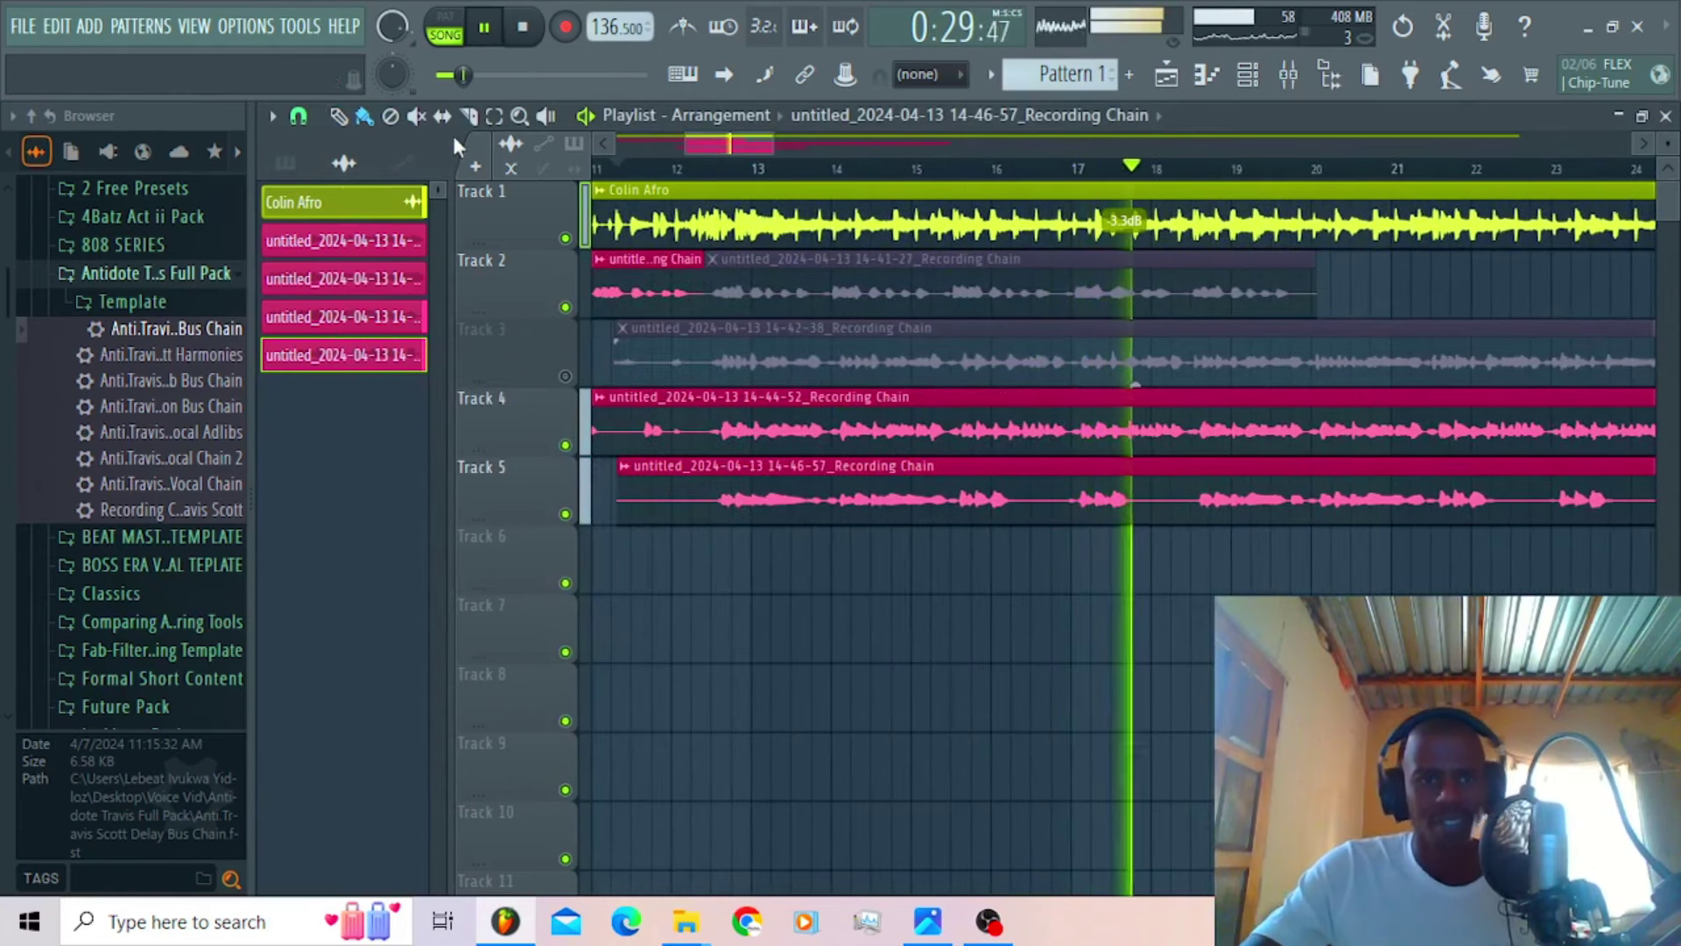
# Step: Slice the Track 5 vocal clip into separate phrases, with cuts near bars 18 and 21, and trim away the silent gaps
pyautogui.click(1209, 496)
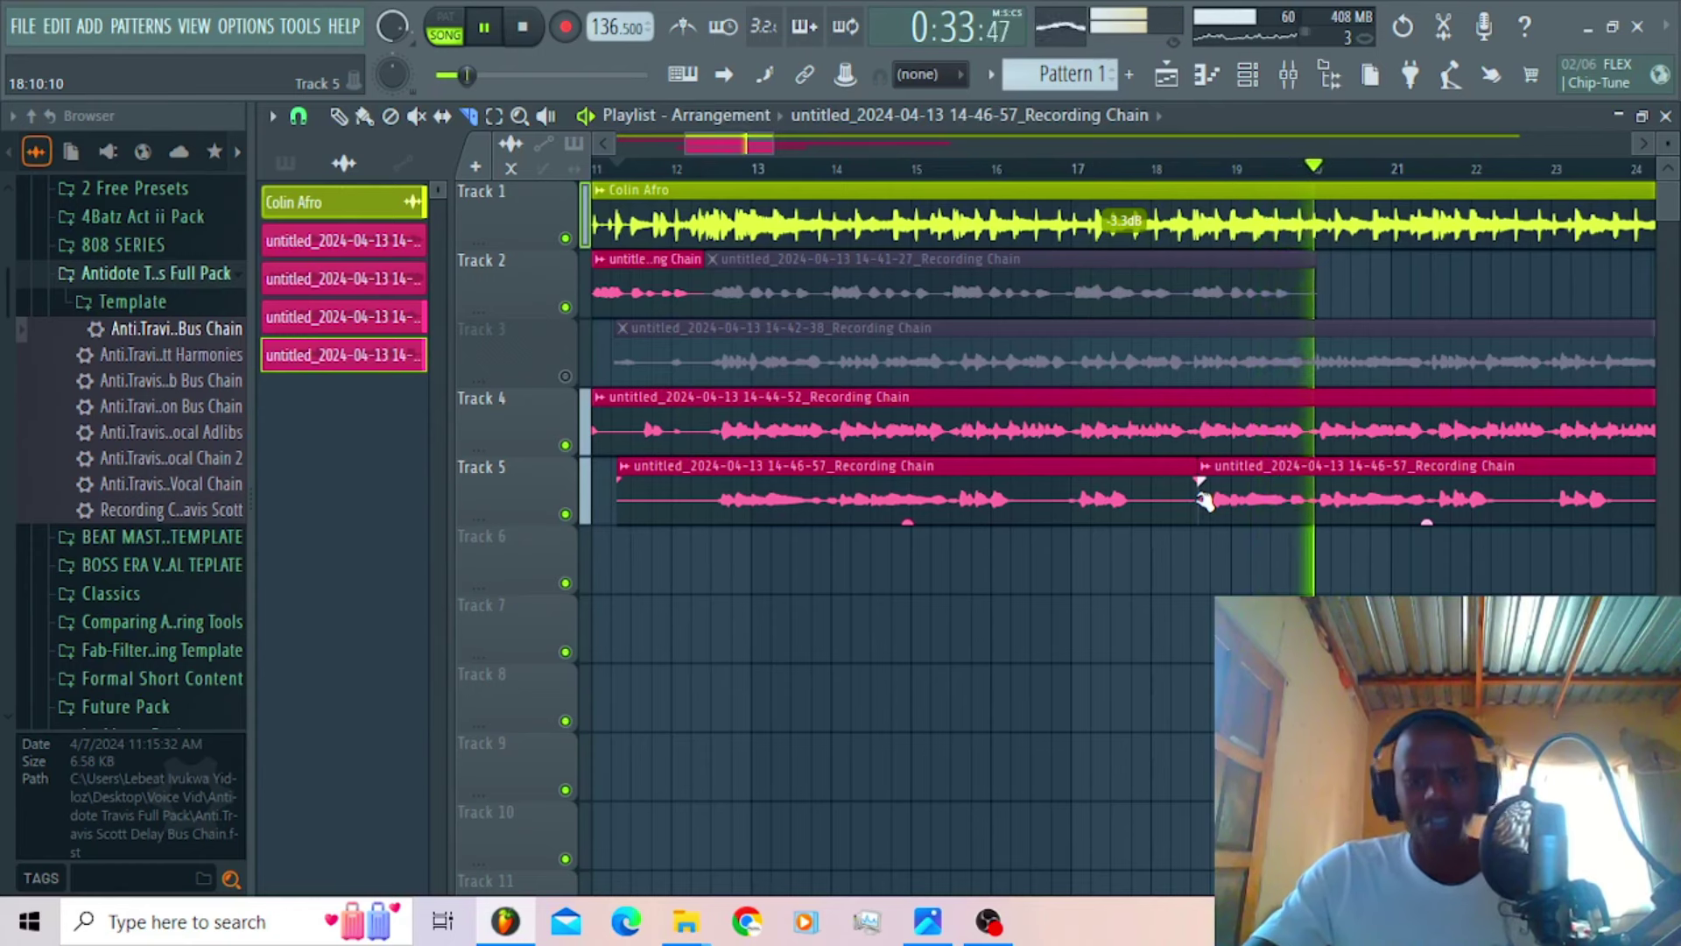
pyautogui.click(1438, 495)
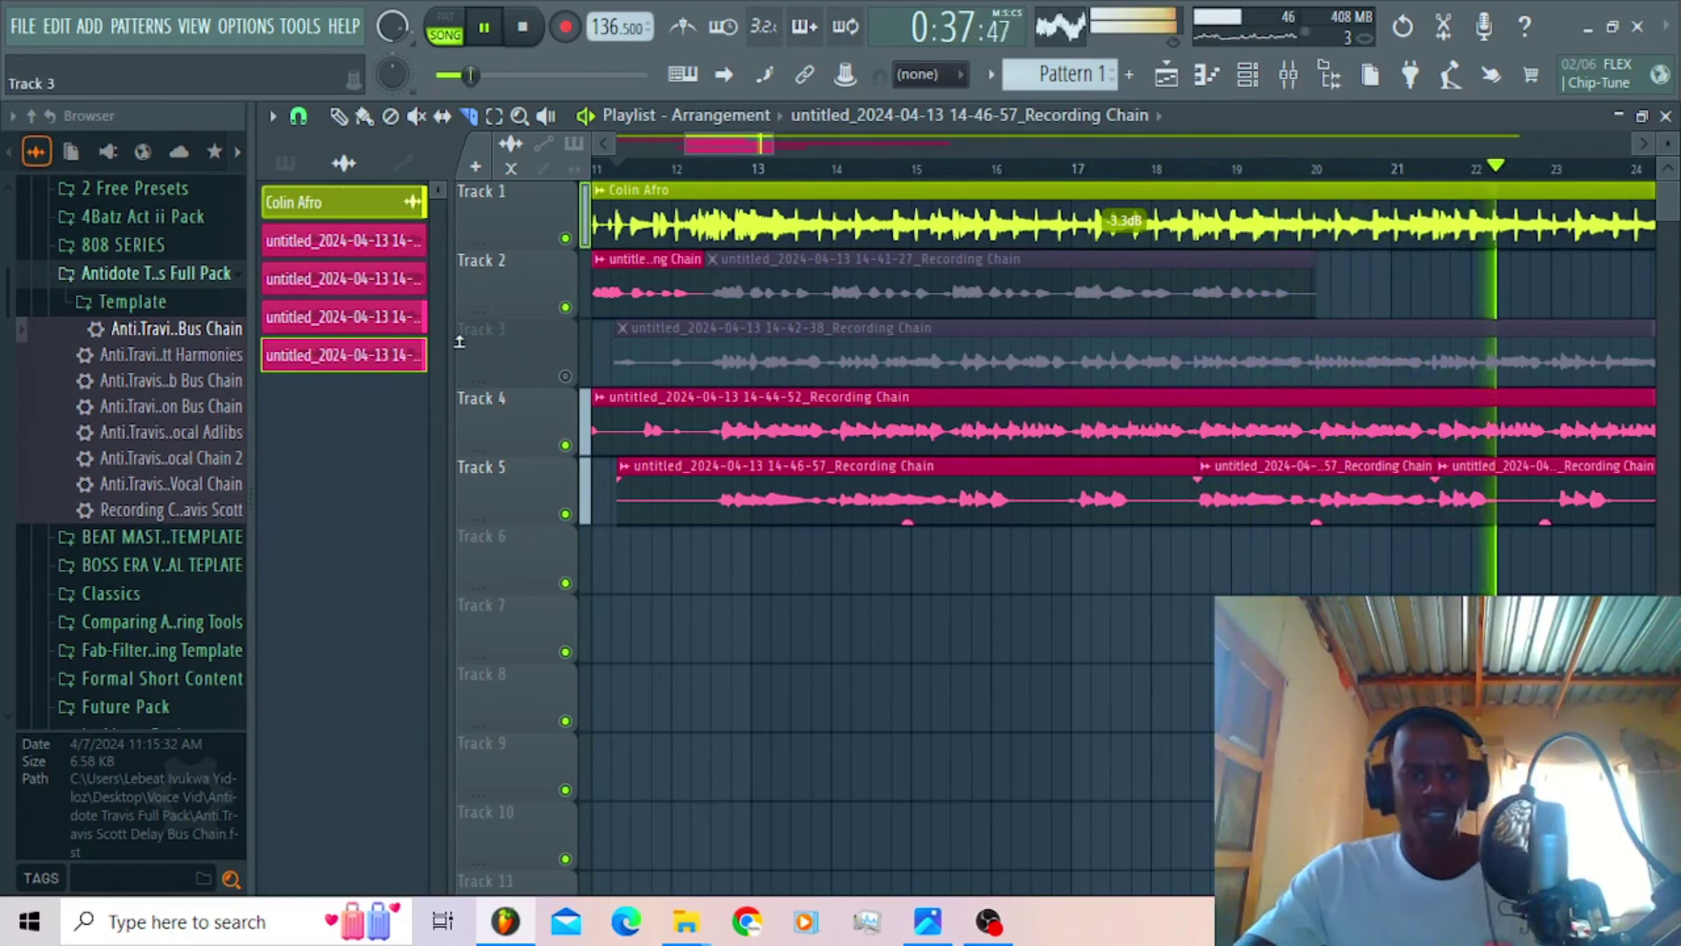
pyautogui.press('space')
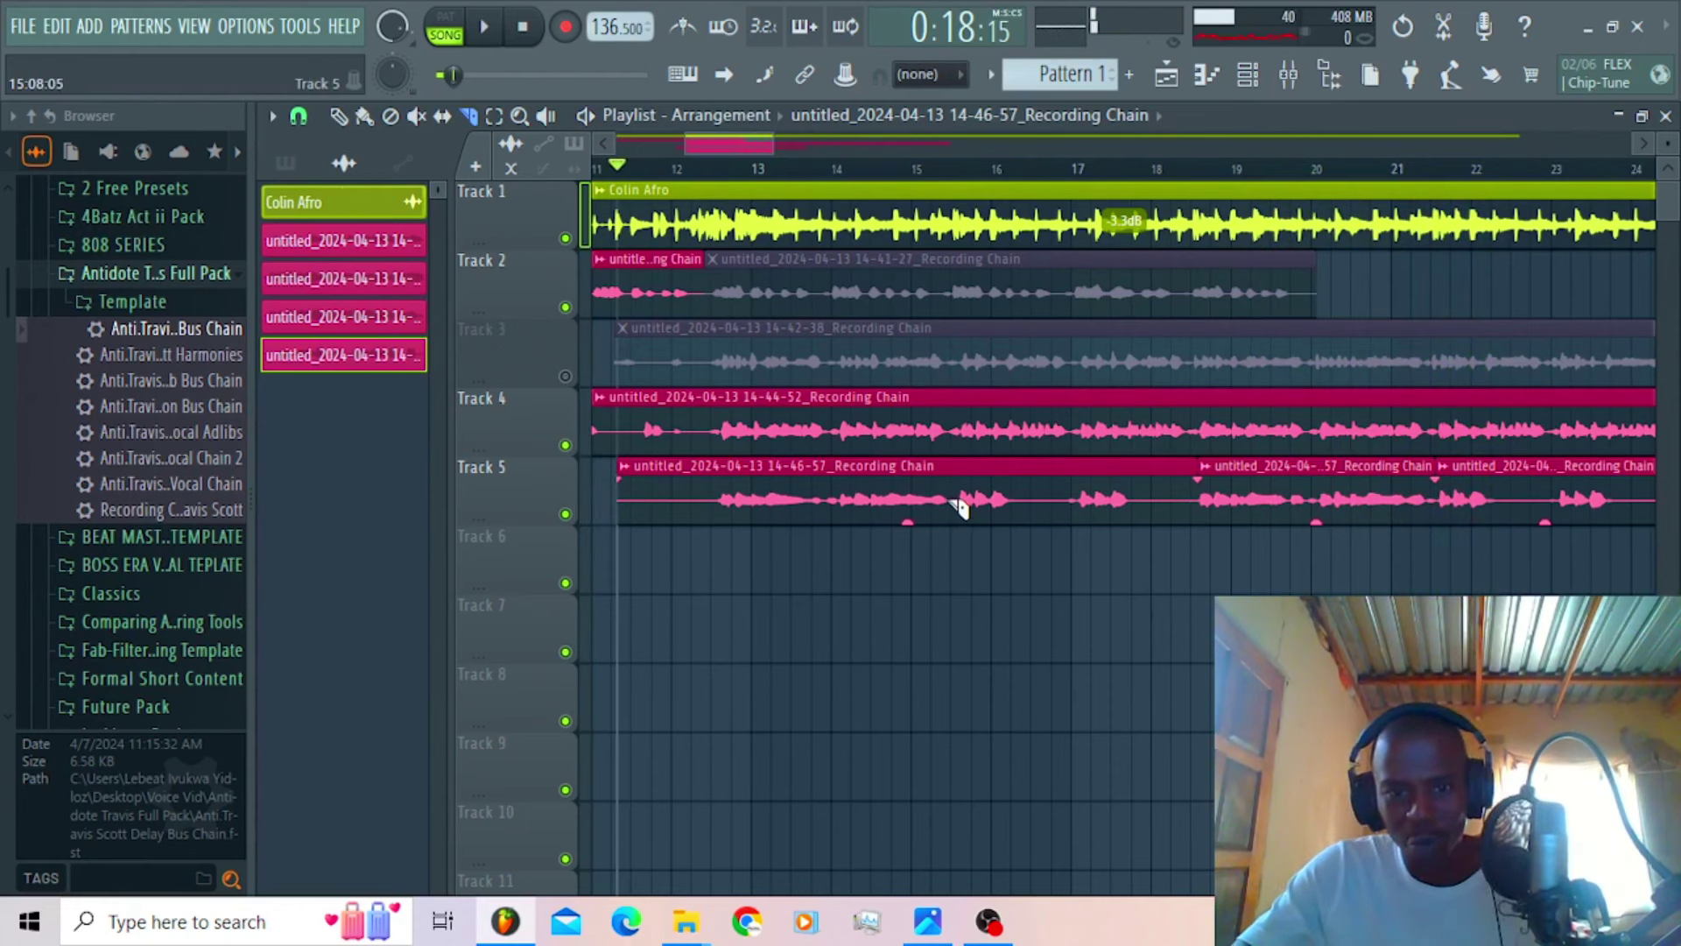
pyautogui.hotkey('ctrl', 'z')
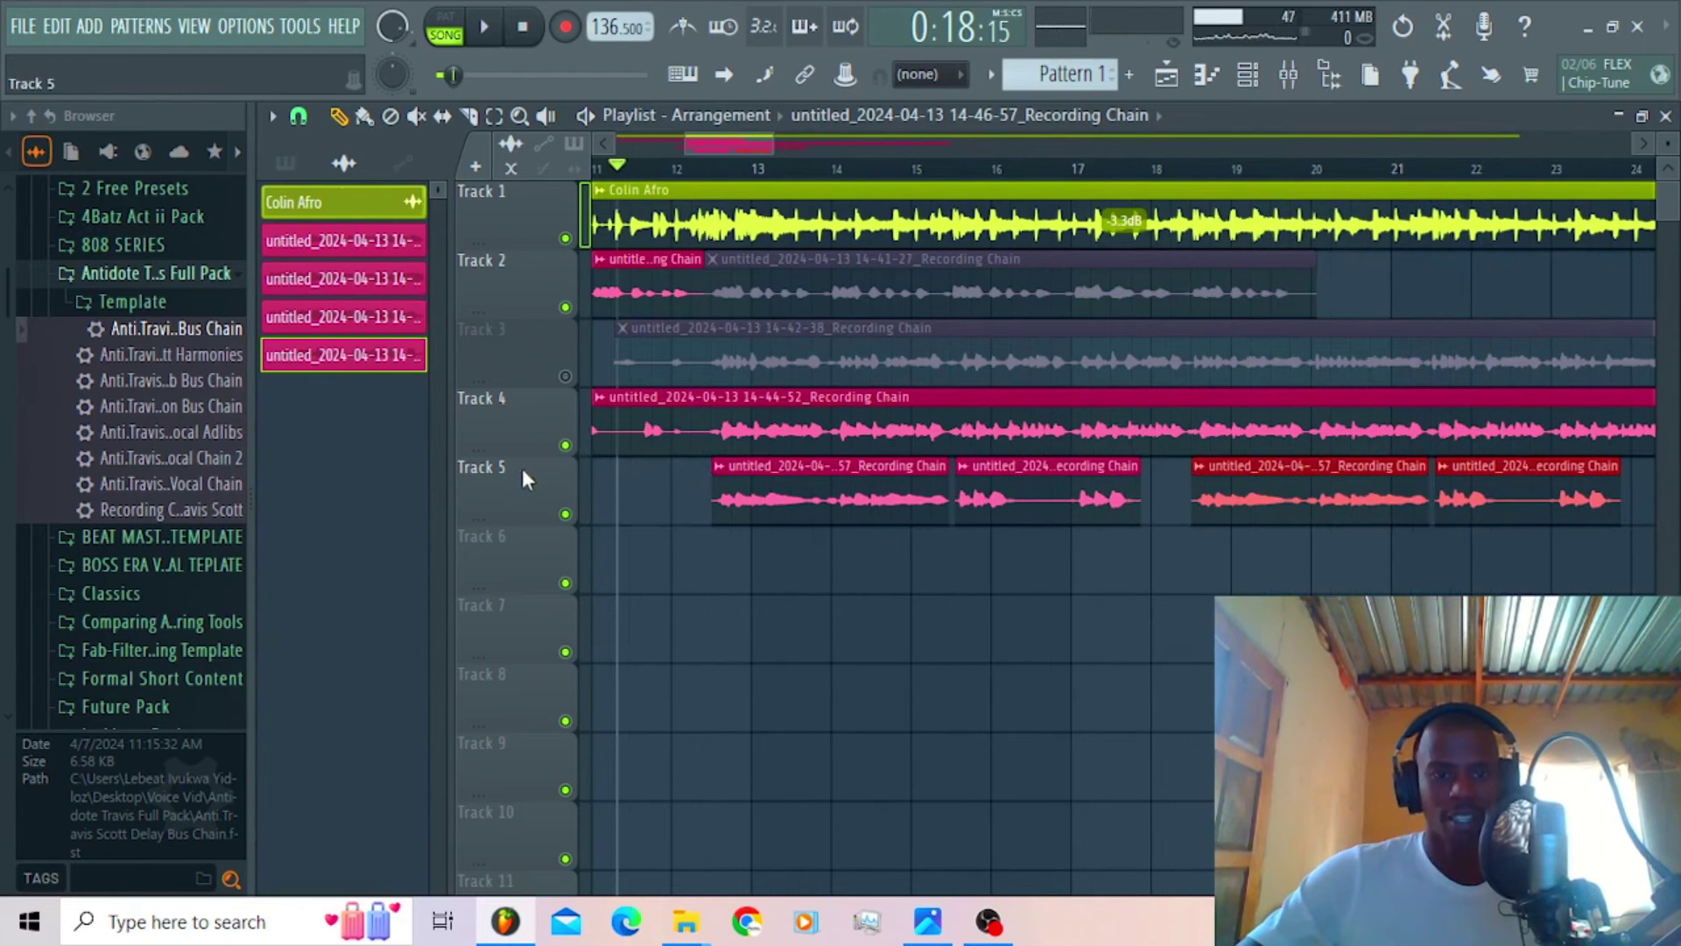
# Step: Mute playlist Tracks 5 and 4 and set the playback start to about bar 11
pyautogui.click(565, 513)
pyautogui.click(566, 445)
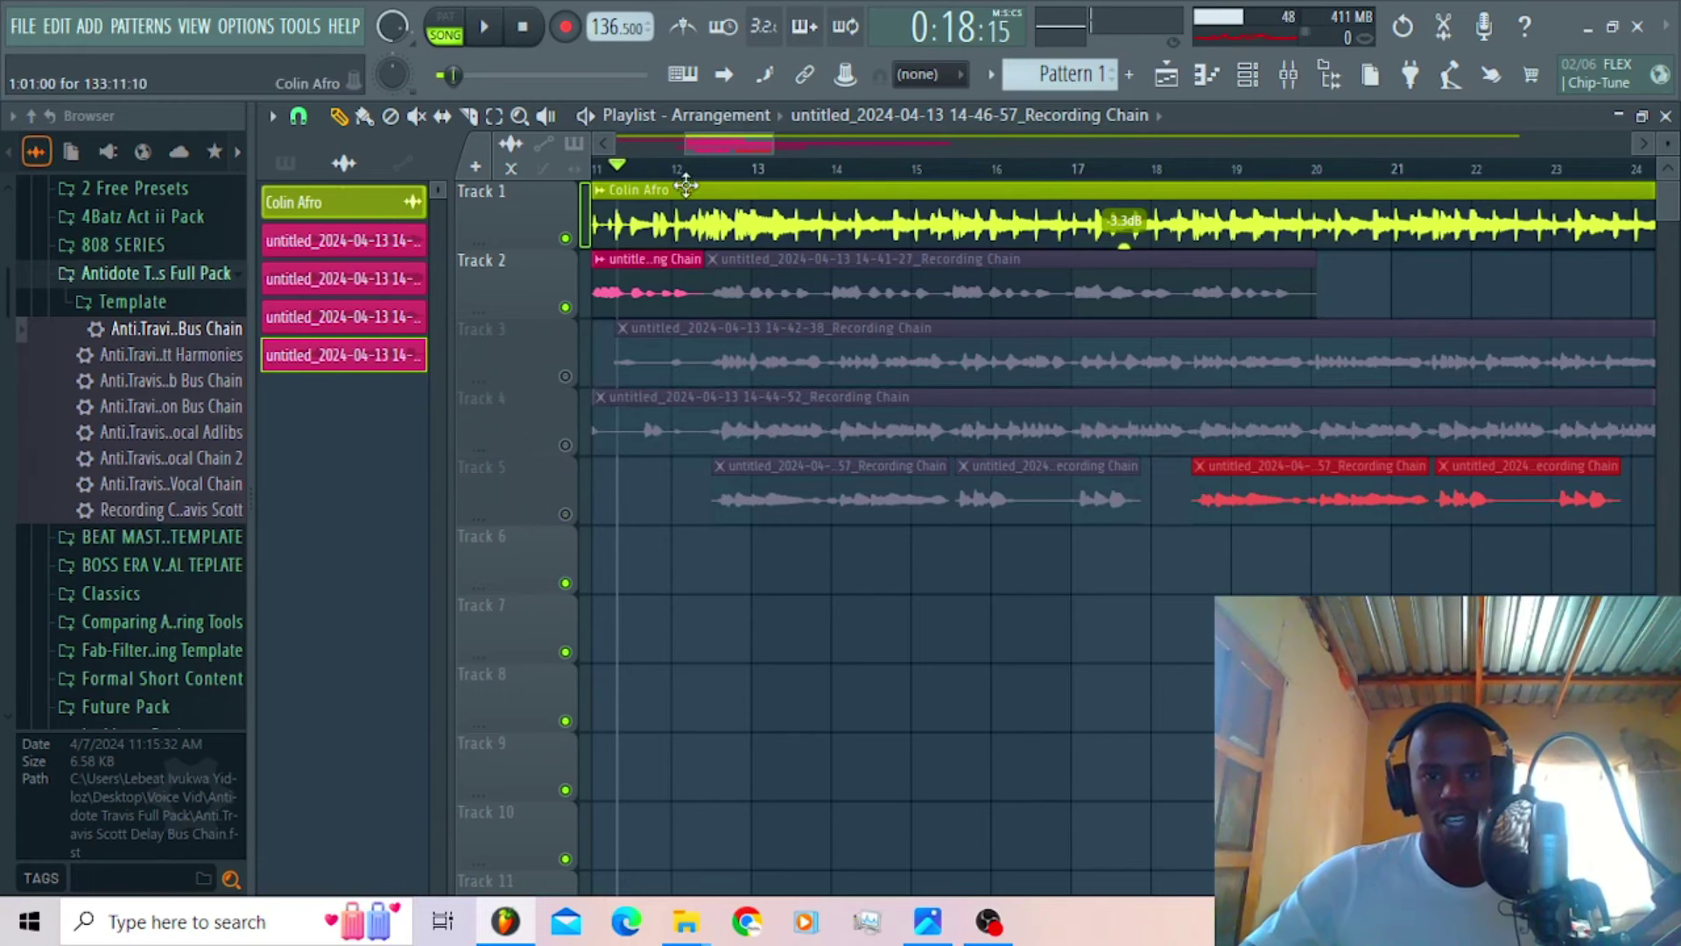
pyautogui.moveTo(744, 149); pyautogui.dragTo(732, 146)
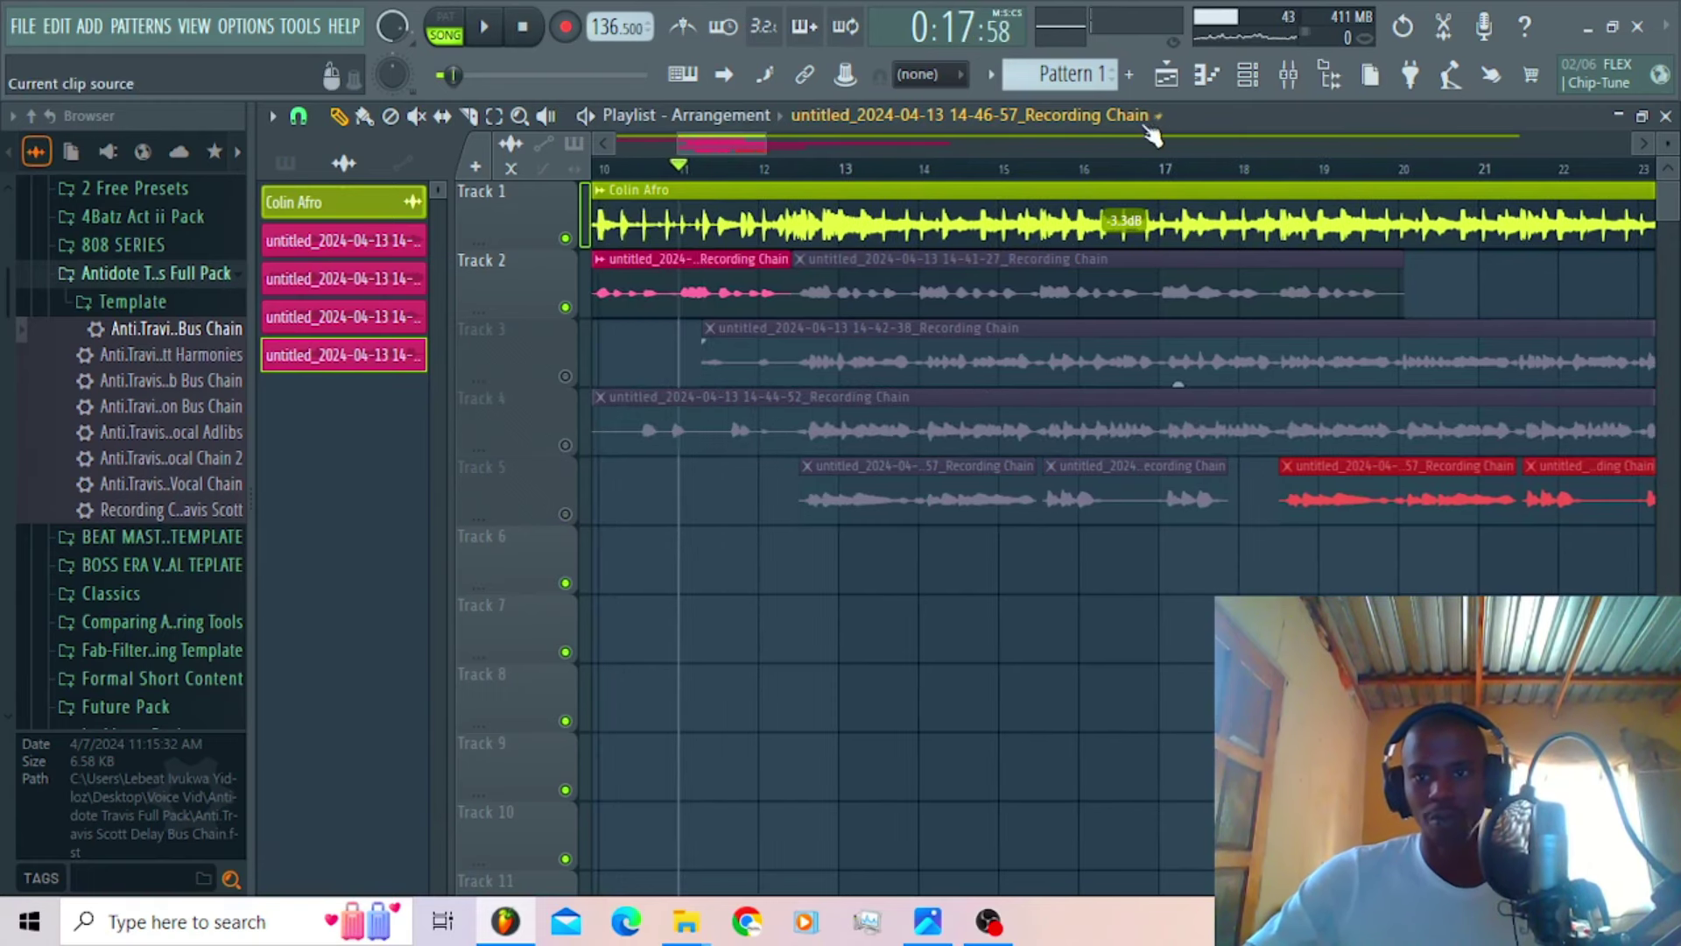
# Step: Record a fifth vocal take through the Recording Chain mixer track into the playlist as an audio clip on Track 6
pyautogui.click(1296, 79)
pyautogui.click(515, 372)
pyautogui.press('r')
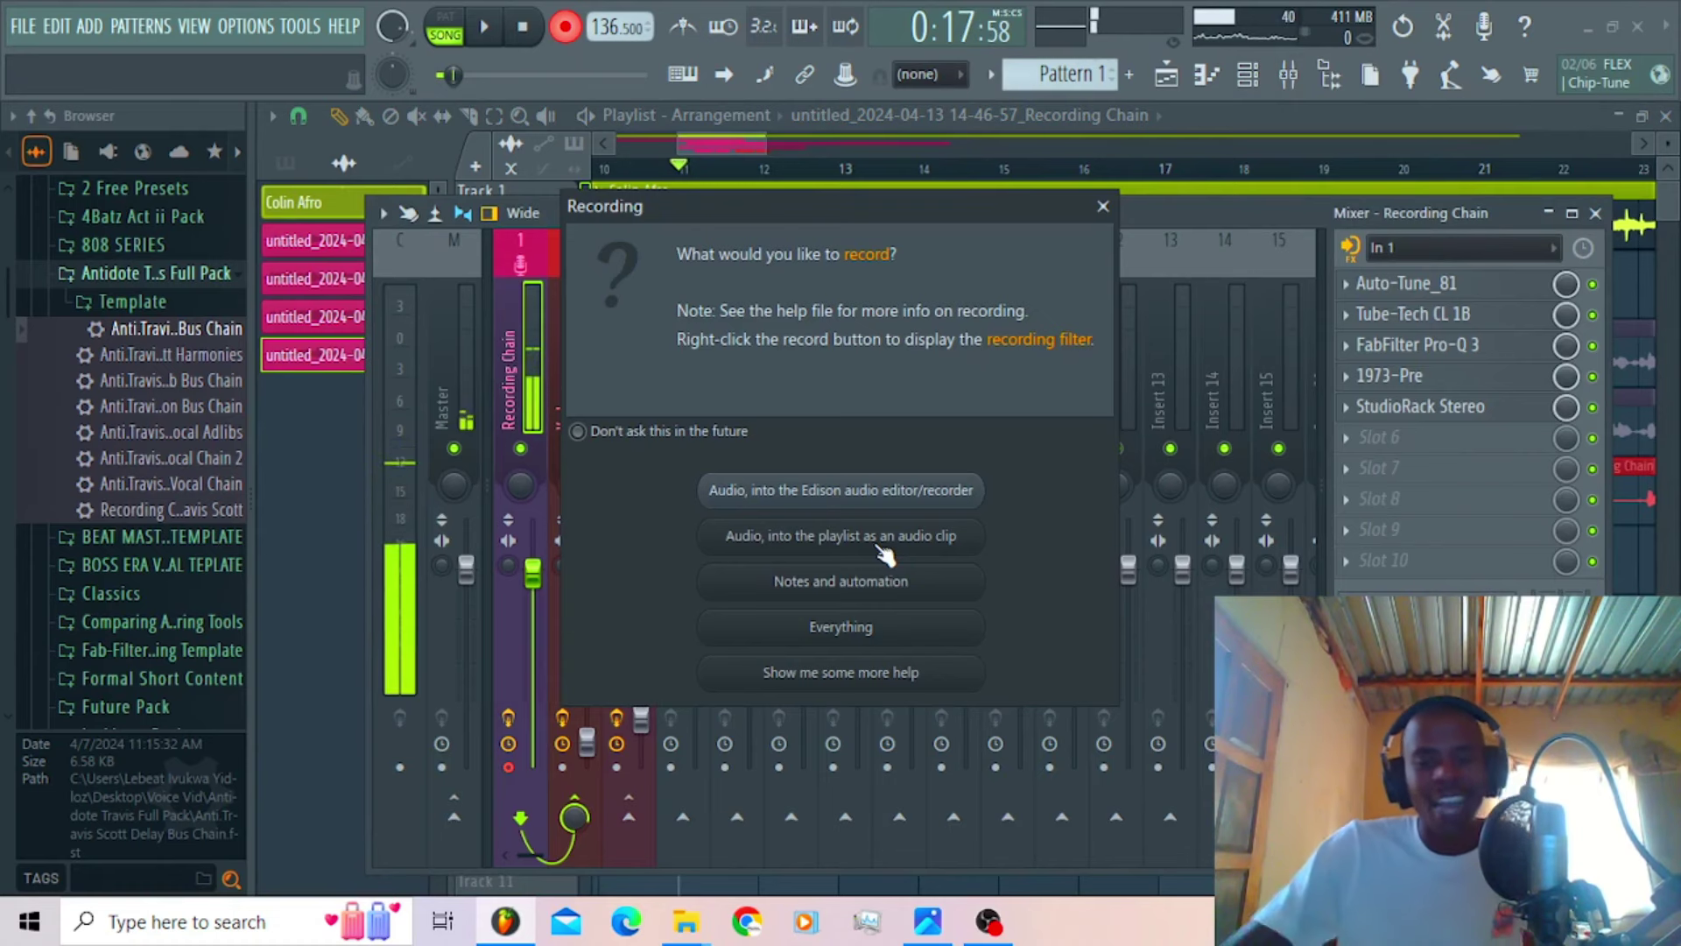
pyautogui.click(878, 545)
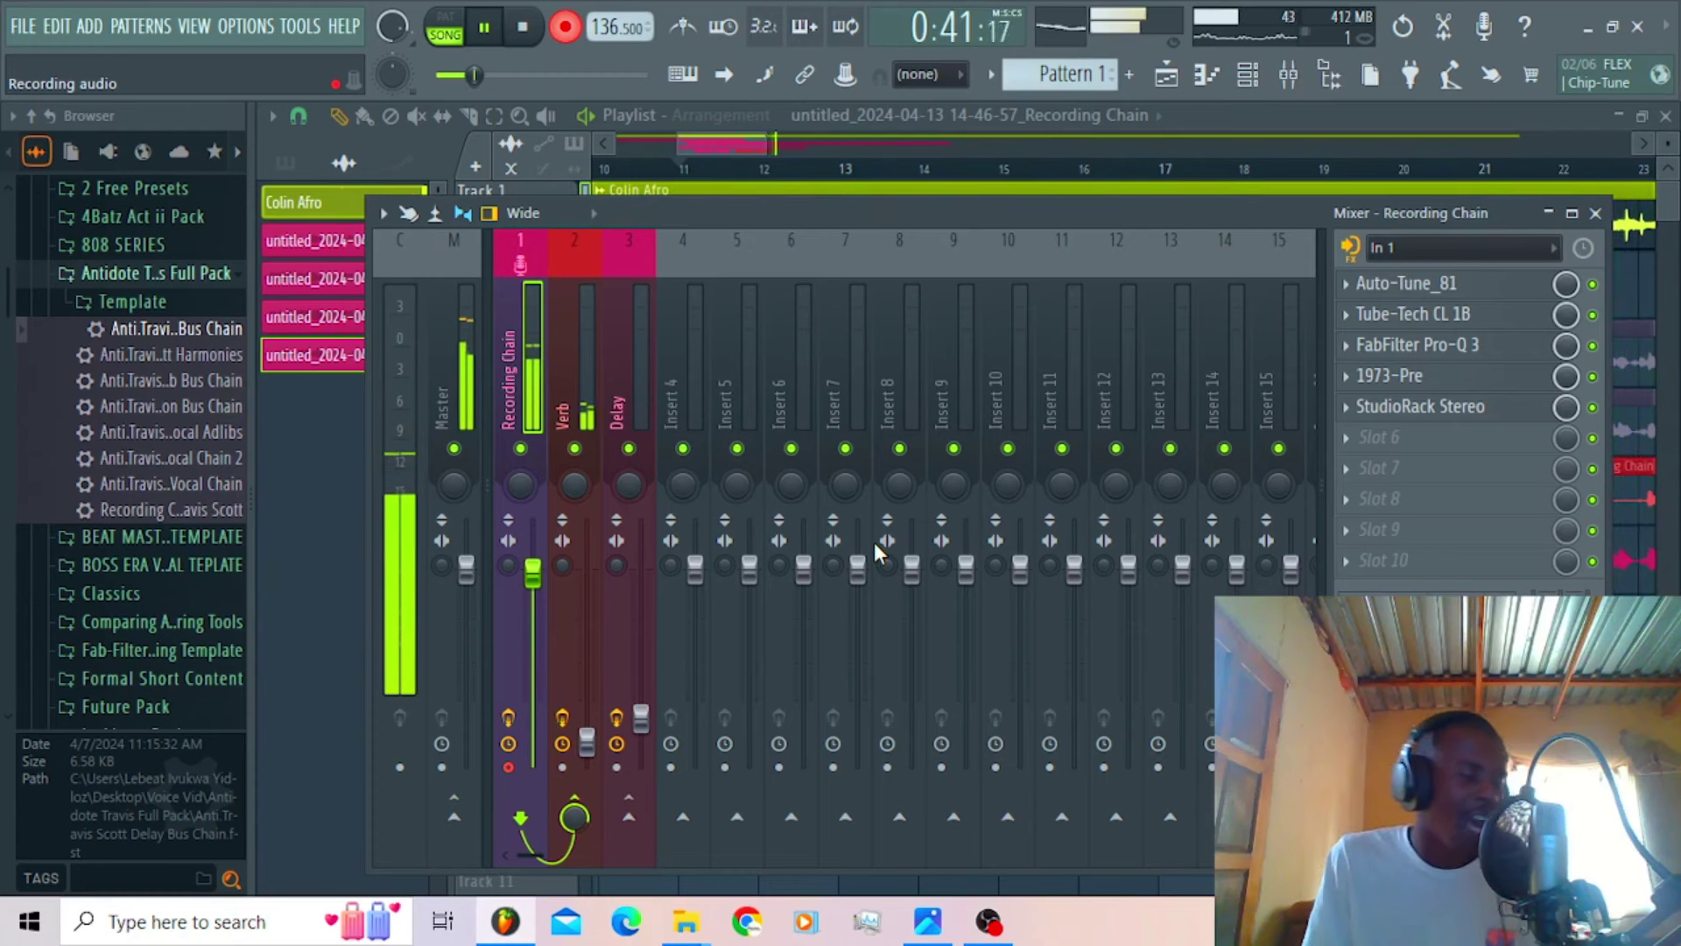
pyautogui.press('space')
# Step: Change the target mixer track of the new Track 6 take and set the playback start to about bar 12
pyautogui.click(703, 145)
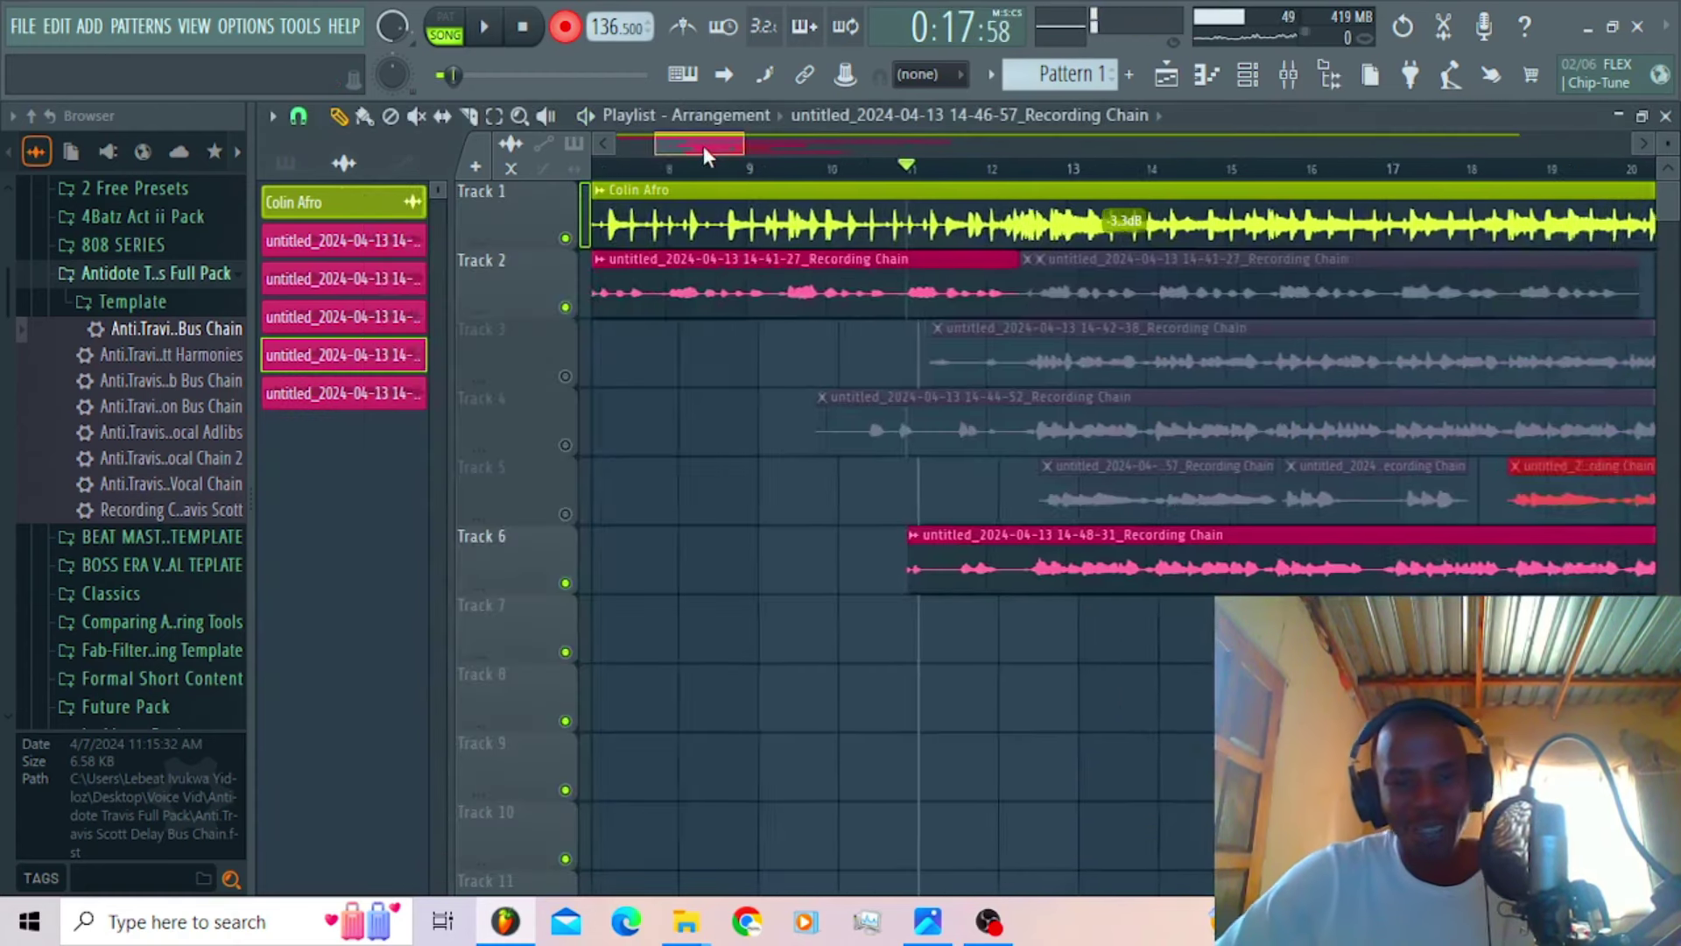
pyautogui.doubleClick(1298, 584)
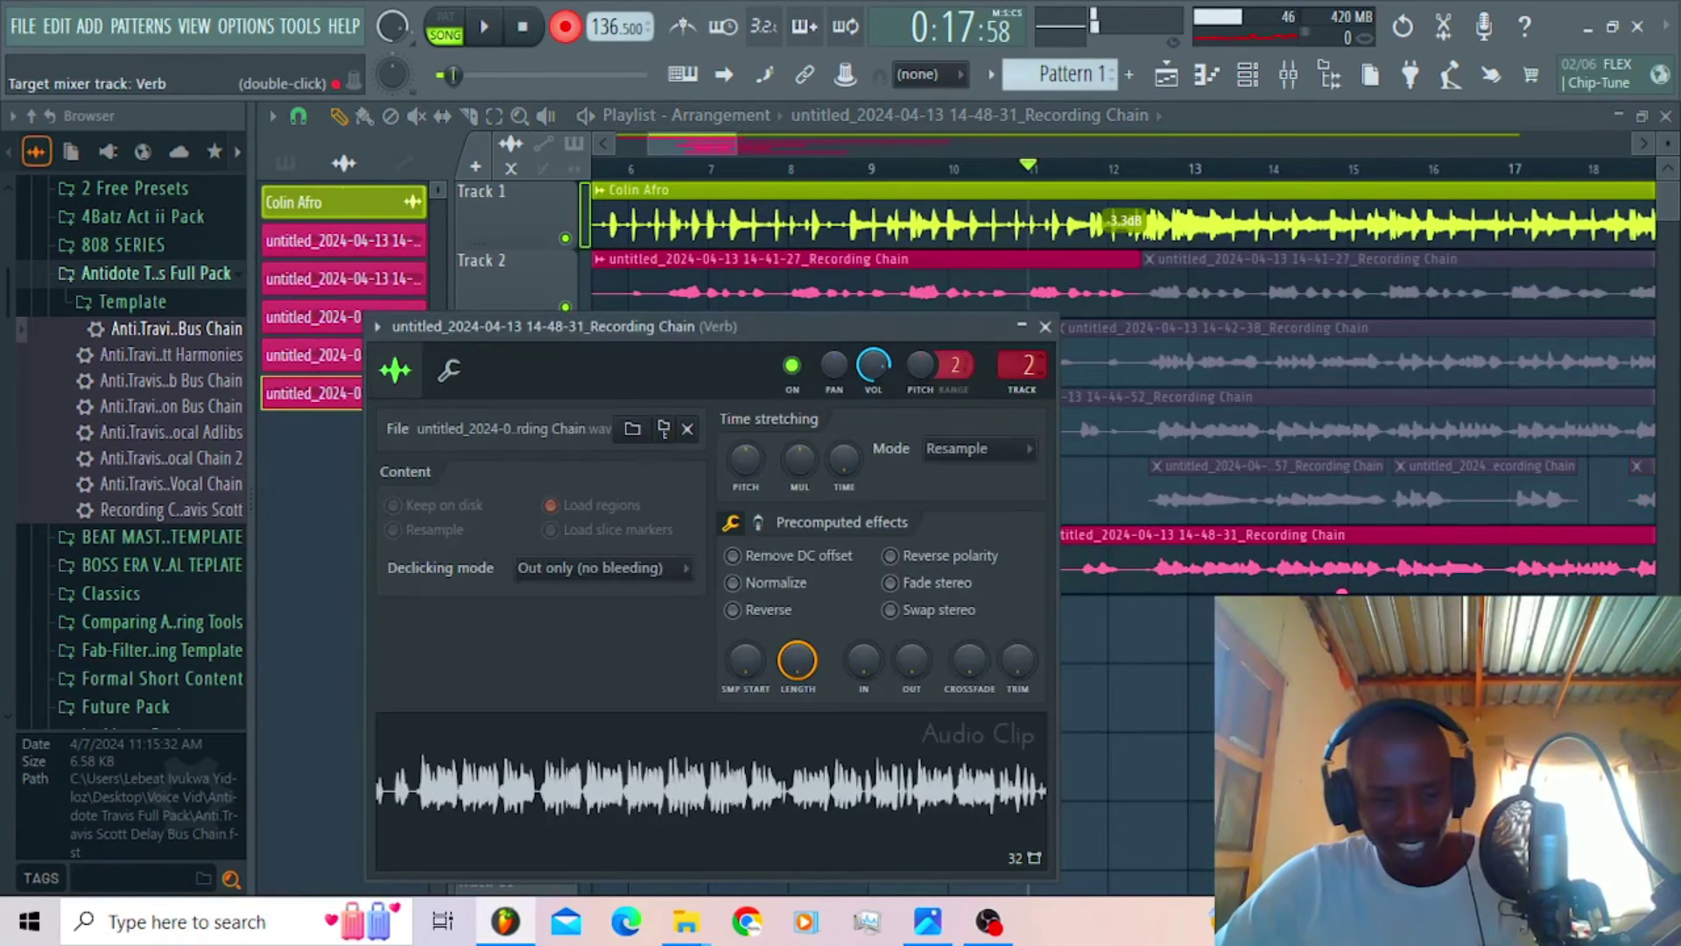
pyautogui.click(1108, 170)
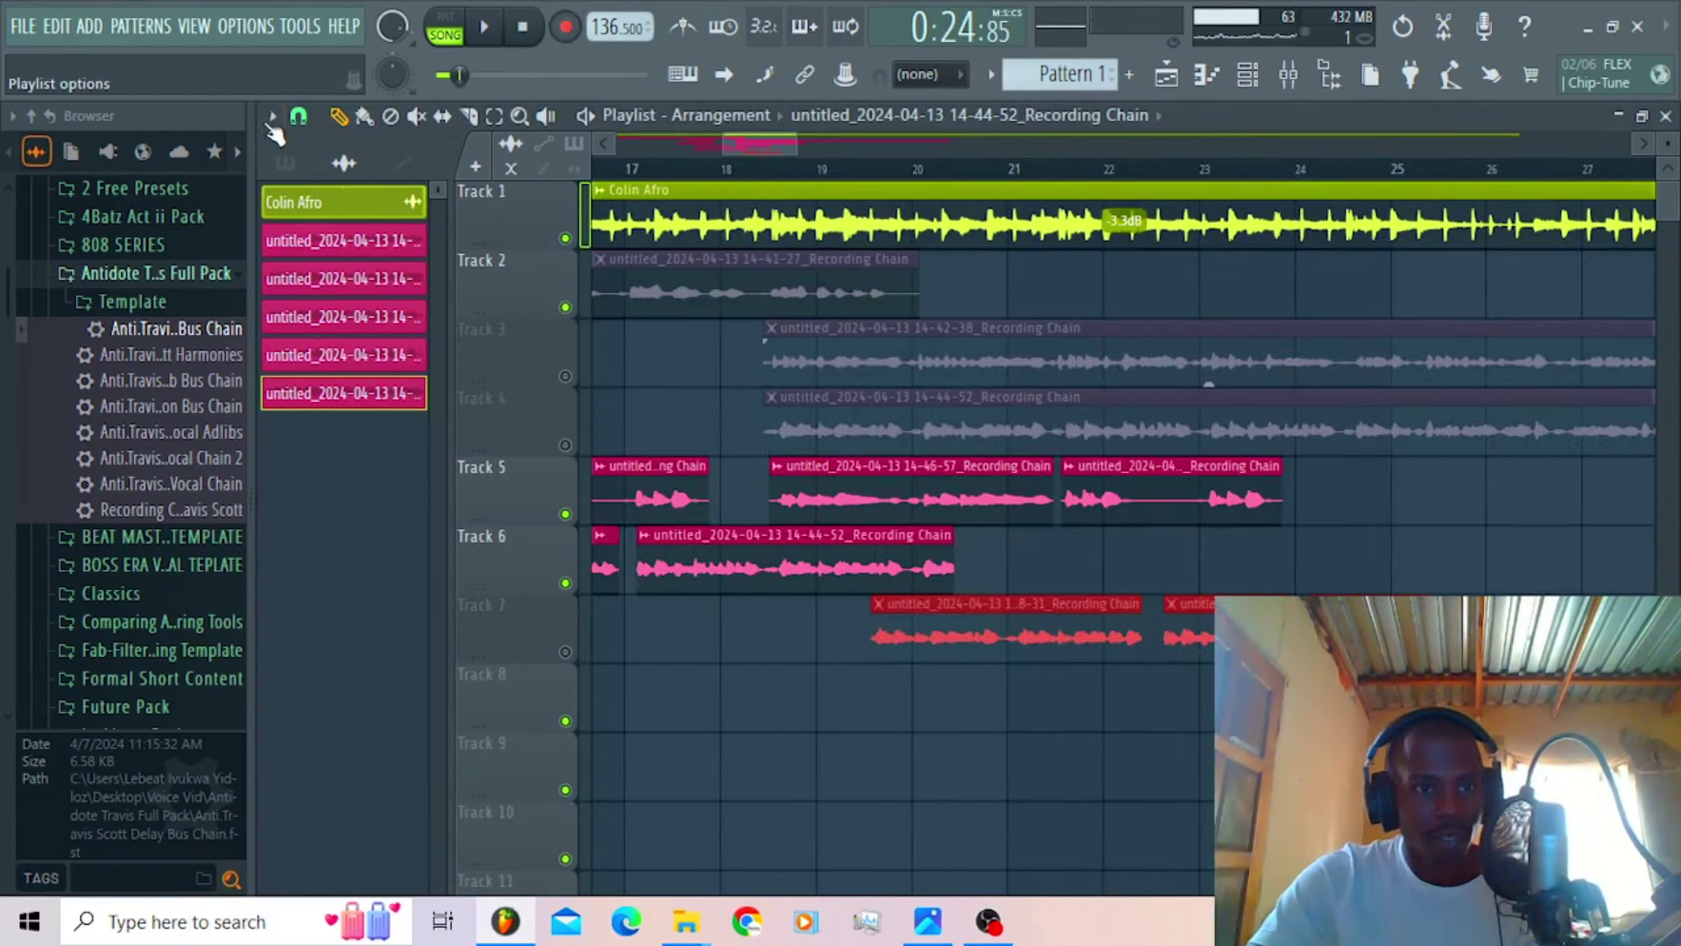
# Step: Set the playlist's grid snapping to (none) and align the copied Track 7 vocal phrases on Track 6 after bar 18
pyautogui.click(296, 118)
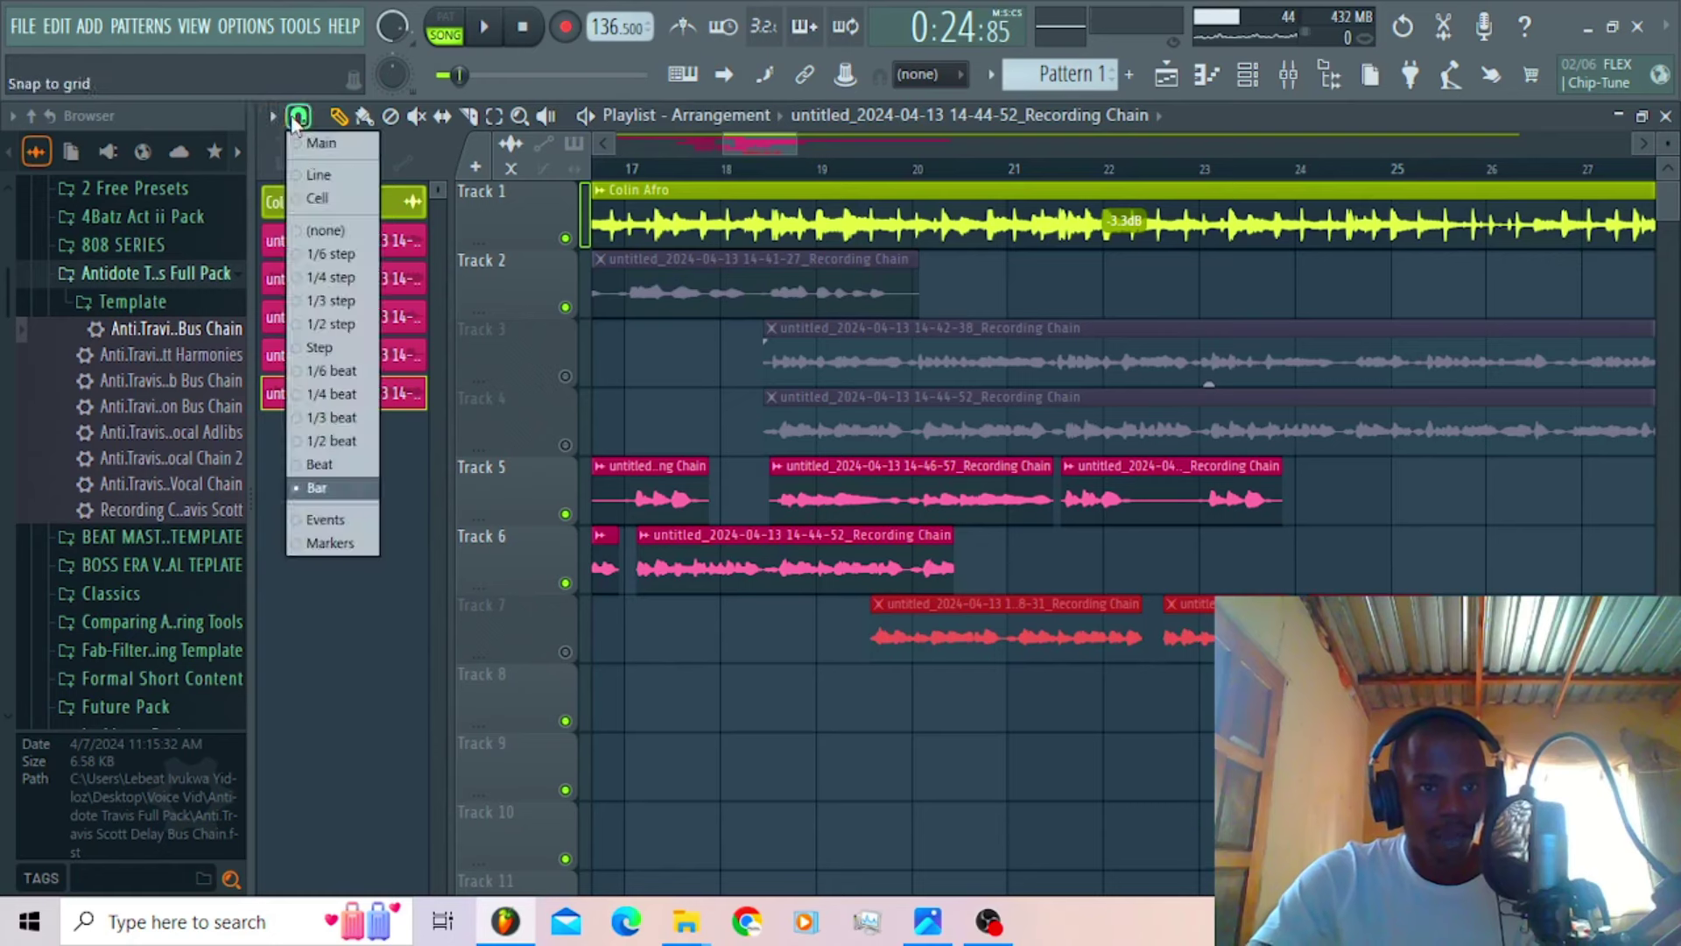
pyautogui.click(344, 231)
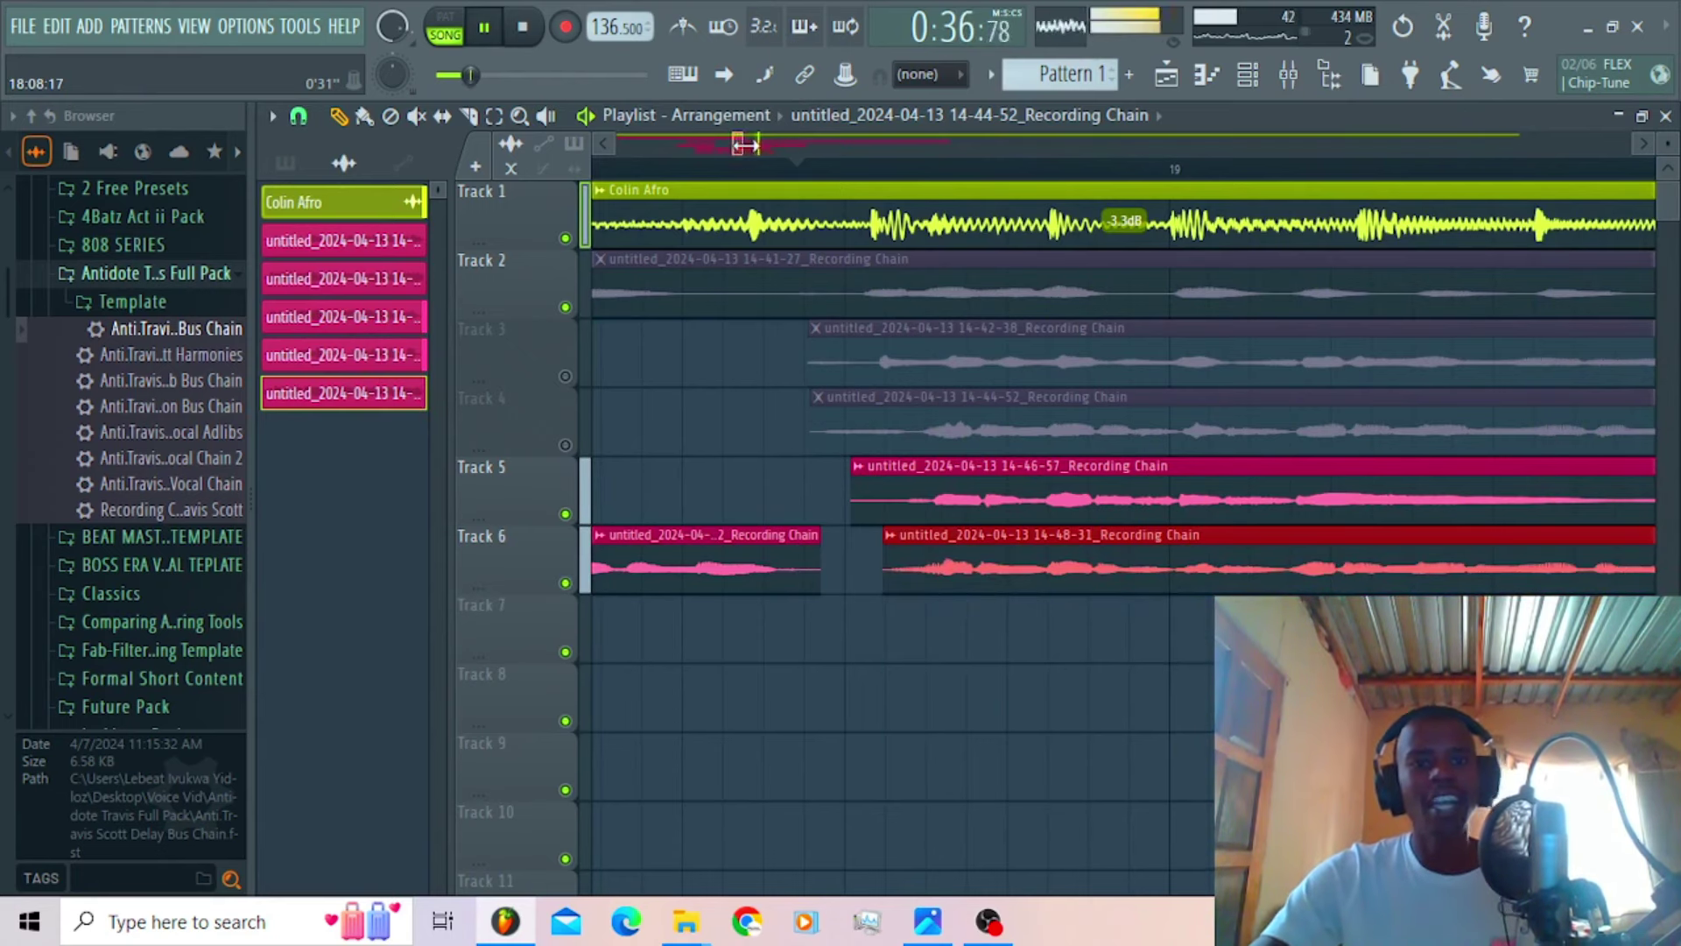
# Step: Play back the arranged vocal phrases on Tracks 5 and 6 from around bar 12 and stop playback
pyautogui.moveTo(744, 144)
pyautogui.mouseDown()
pyautogui.moveTo(817, 130)
pyautogui.moveTo(753, 130)
pyautogui.mouseUp()
pyautogui.click(692, 171)
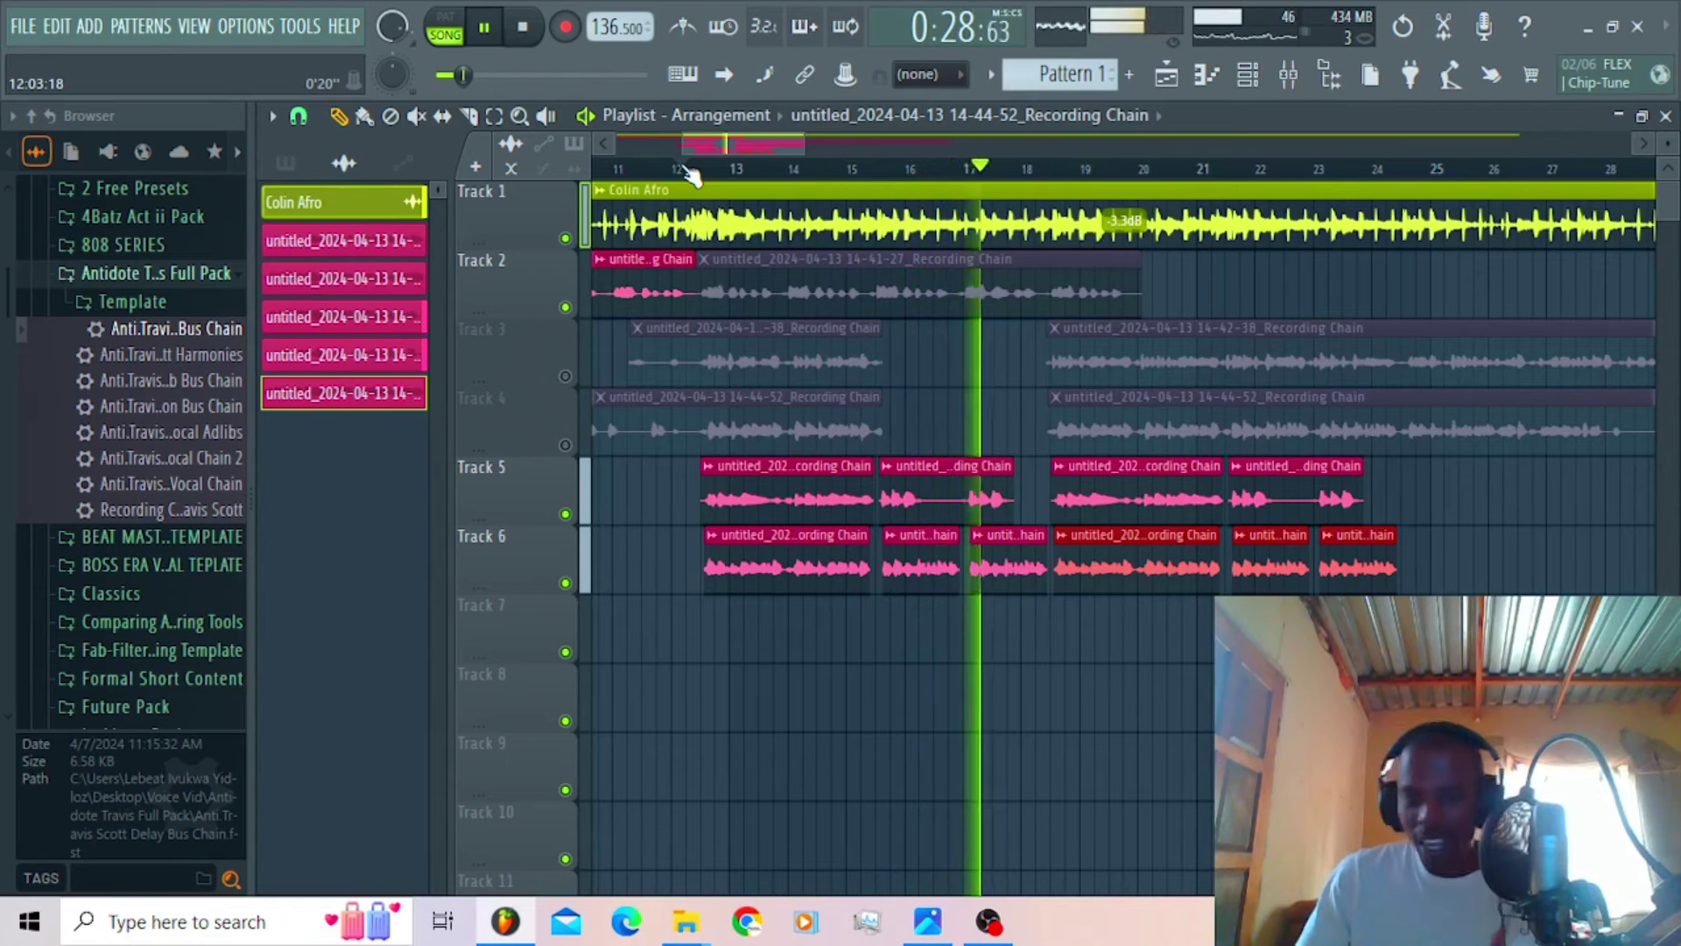
pyautogui.press('space')
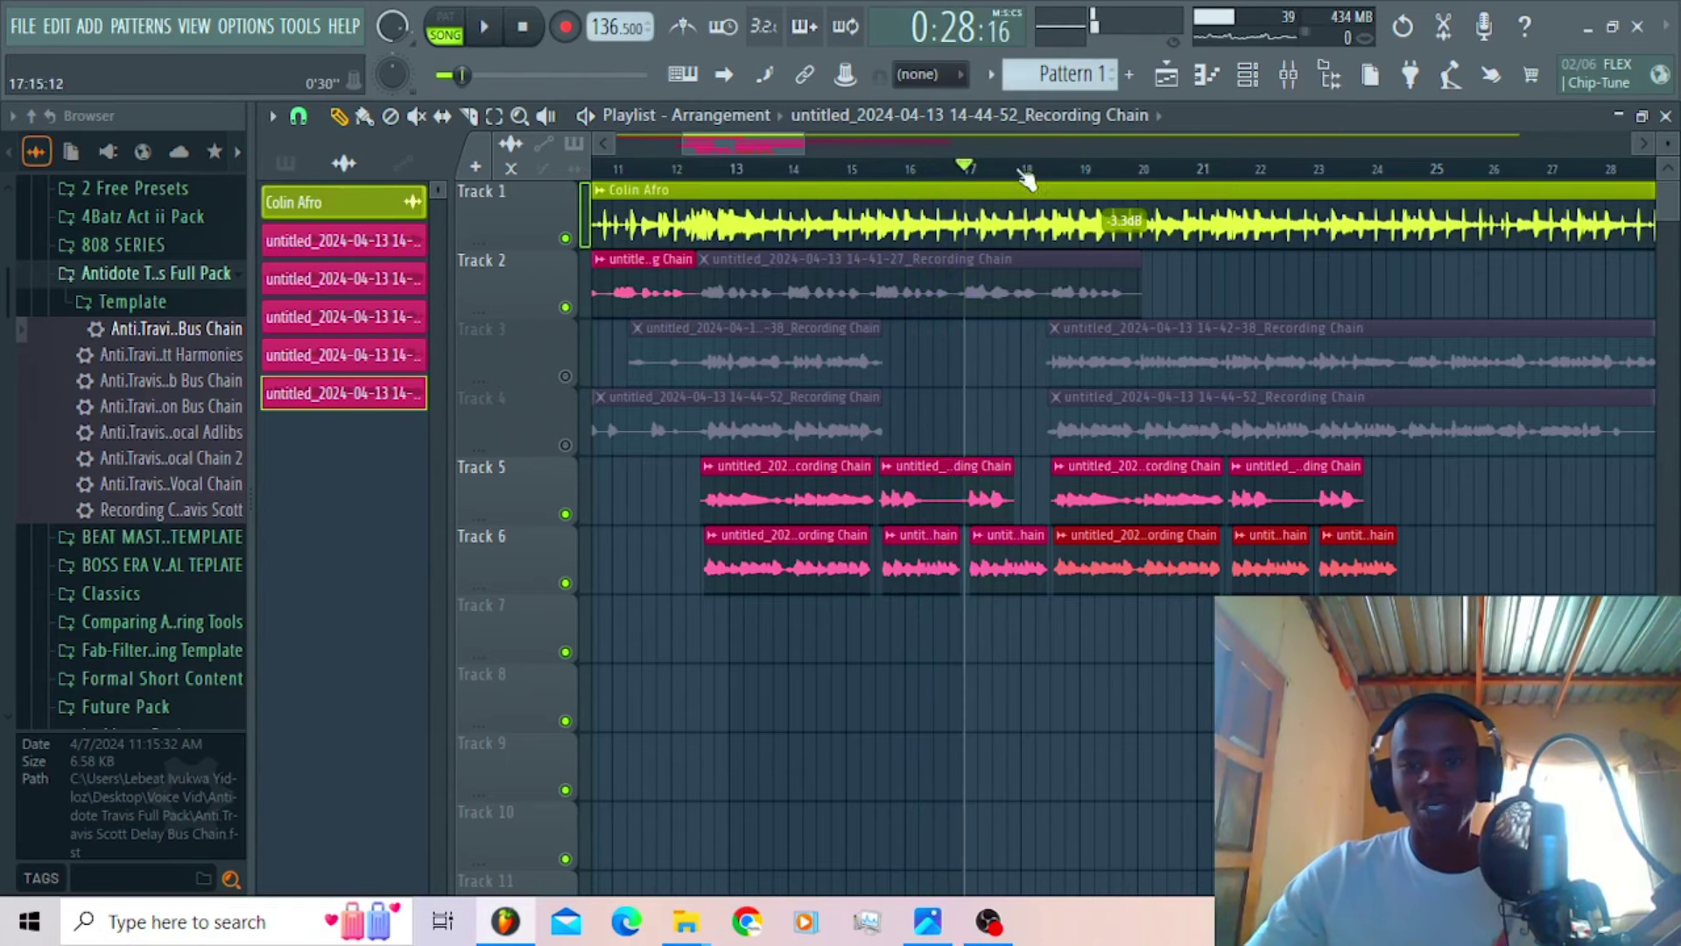
# Step: Record another vocal take through the Recording Chain mixer track as an audio clip on Track 7 from about bar 17
pyautogui.click(1291, 87)
pyautogui.click(525, 371)
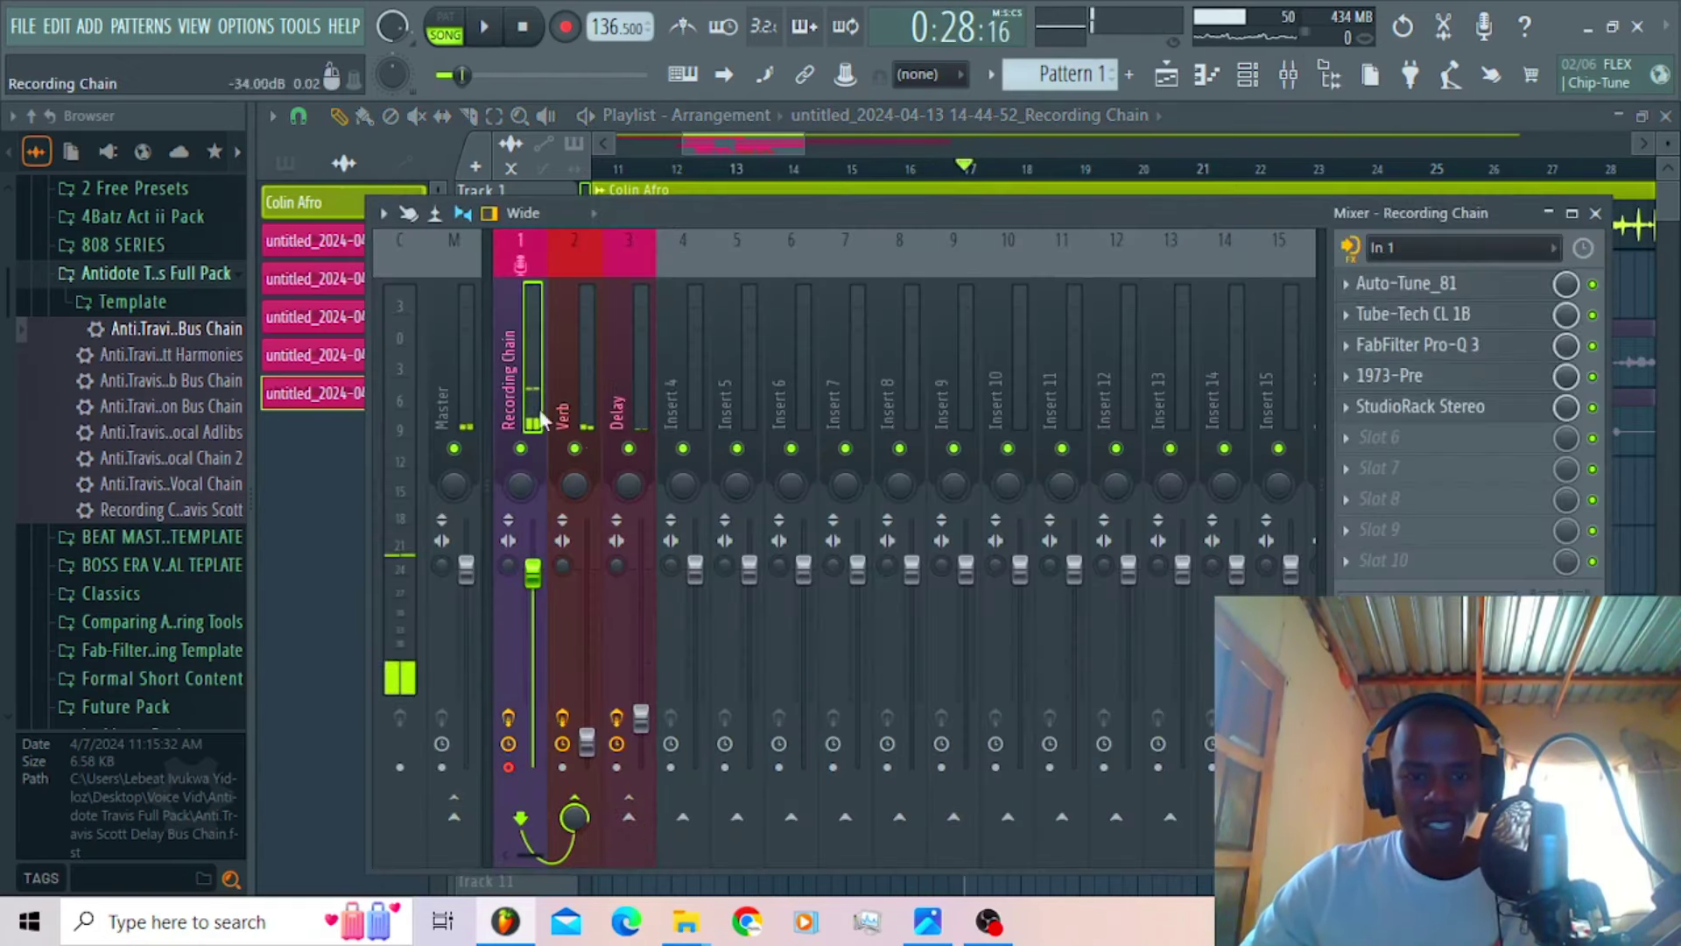
pyautogui.moveTo(707, 144); pyautogui.dragTo(716, 150)
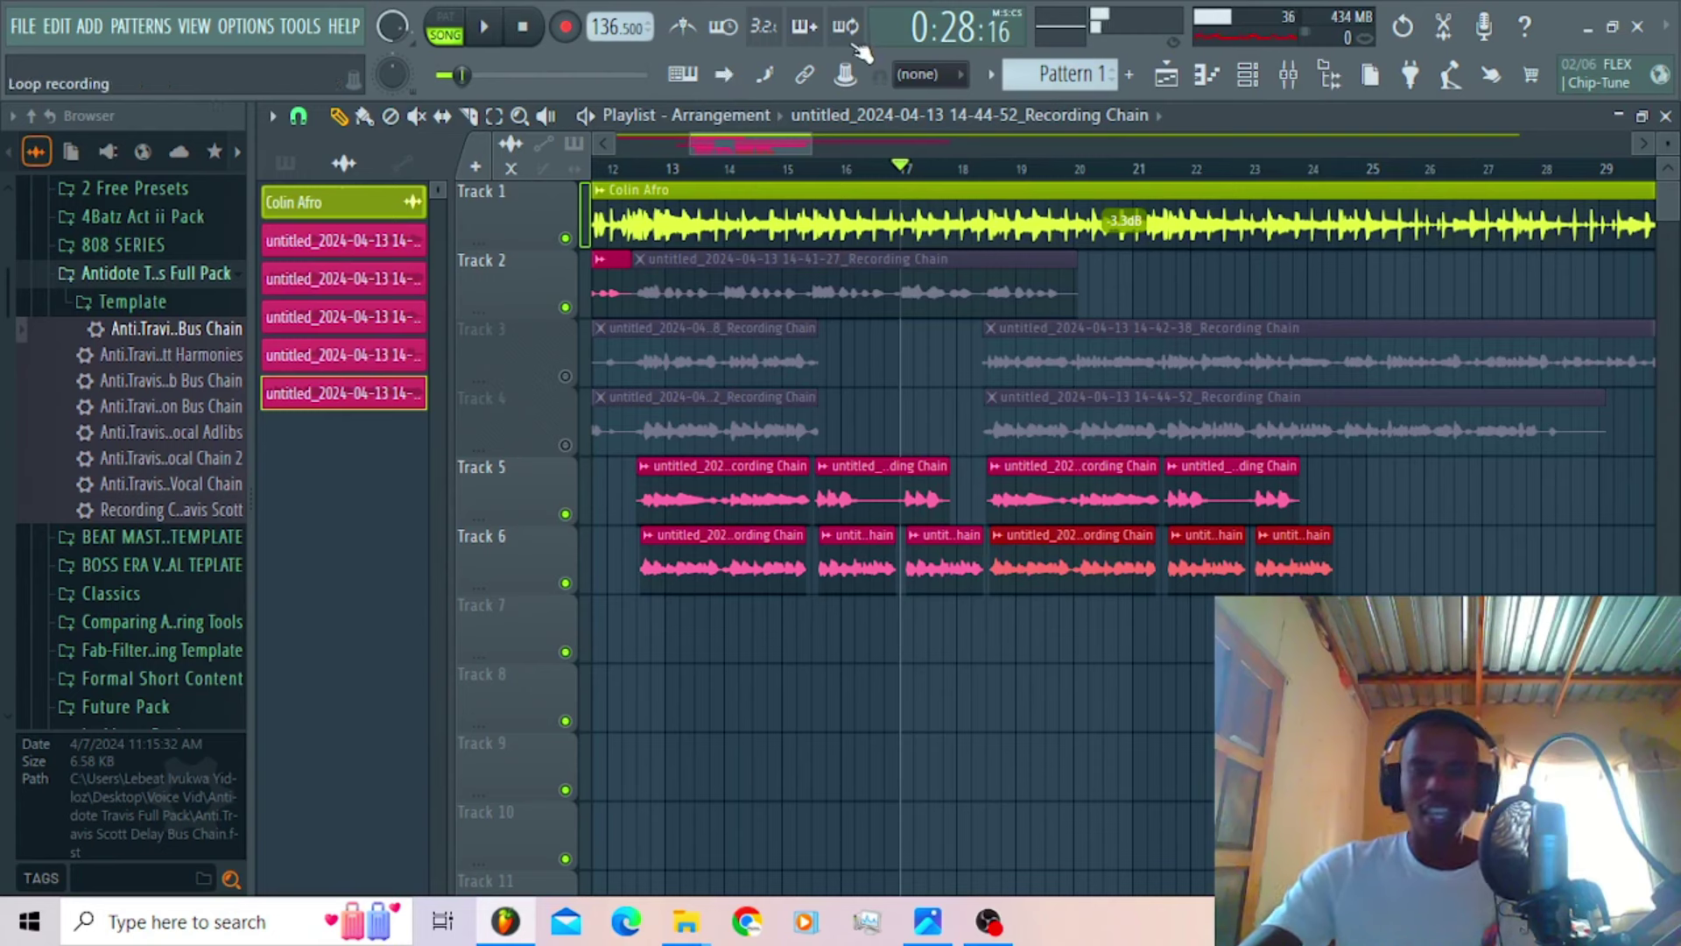
pyautogui.click(566, 28)
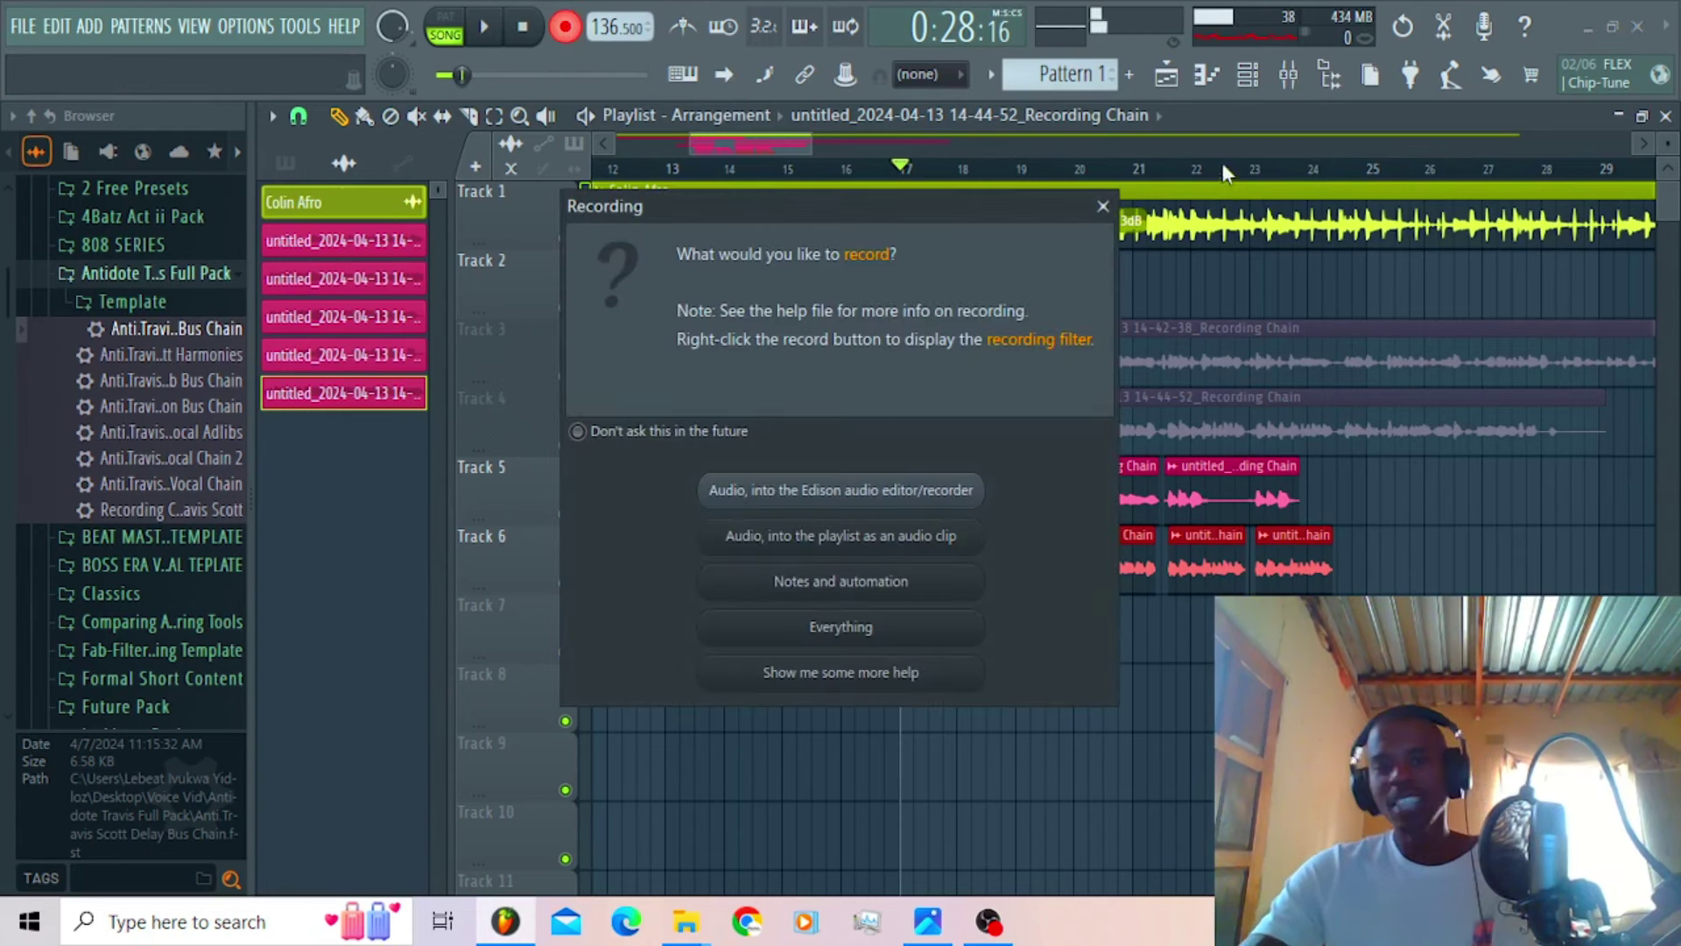
pyautogui.click(927, 539)
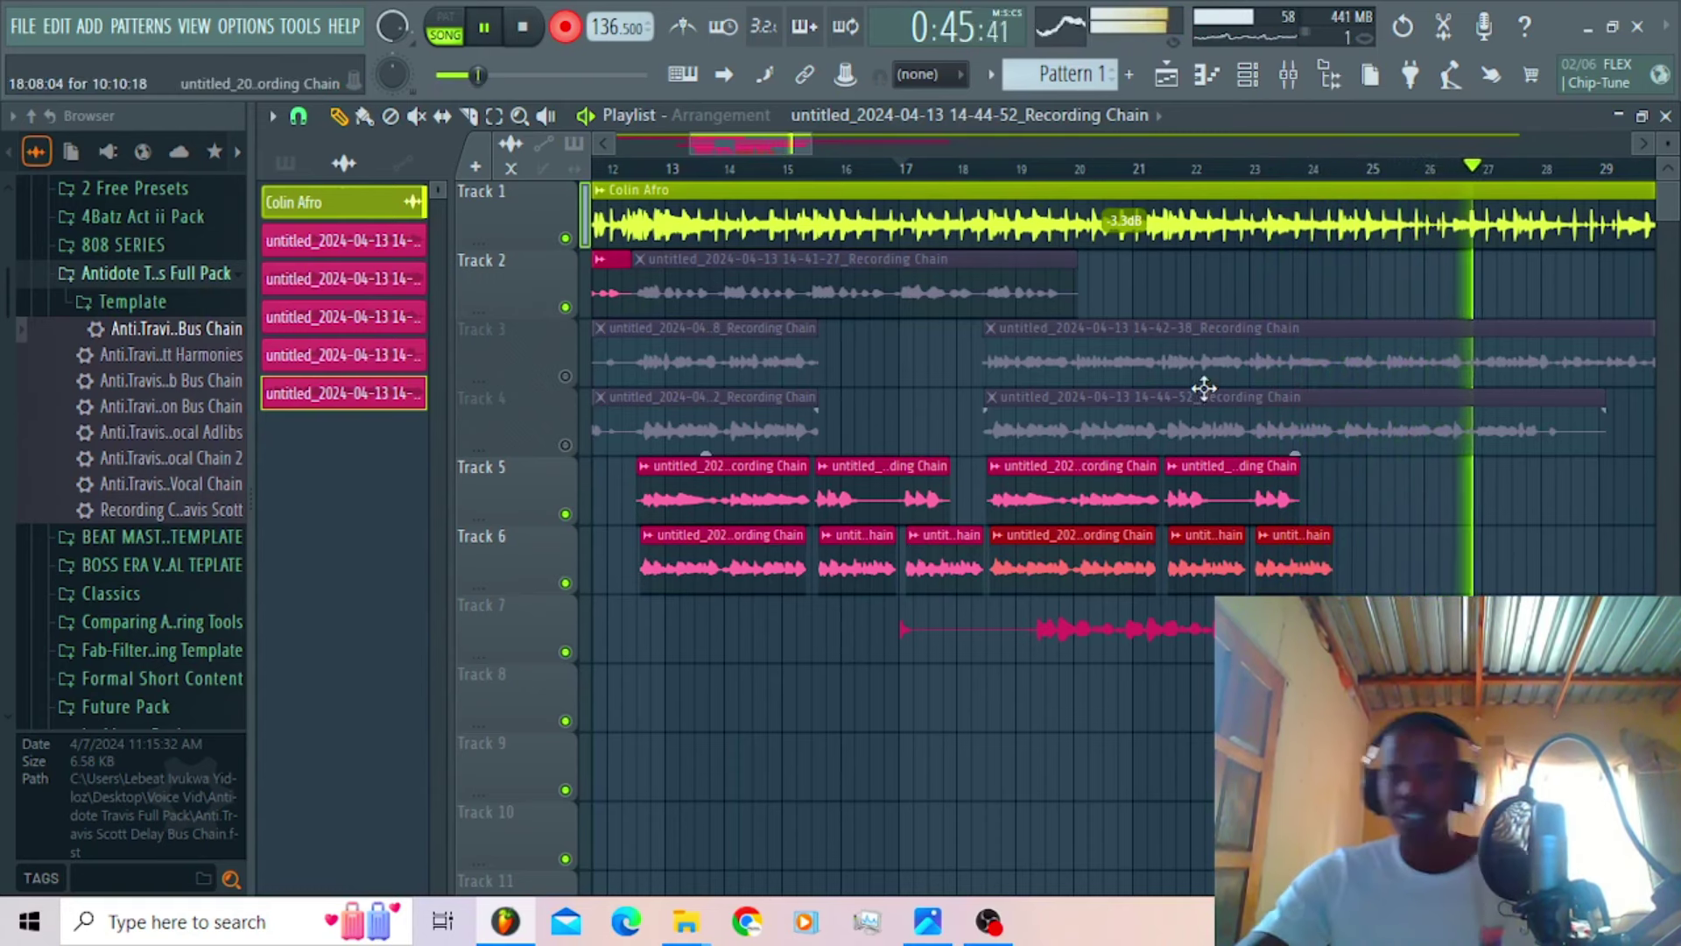
pyautogui.press('space')
# Step: Load Fruity Reeverb 2 and Fruity Parametric EQ 2 on mixer track Insert 5, using the EQ's Phone Midrange FX preset
pyautogui.moveTo(727, 149); pyautogui.dragTo(748, 145)
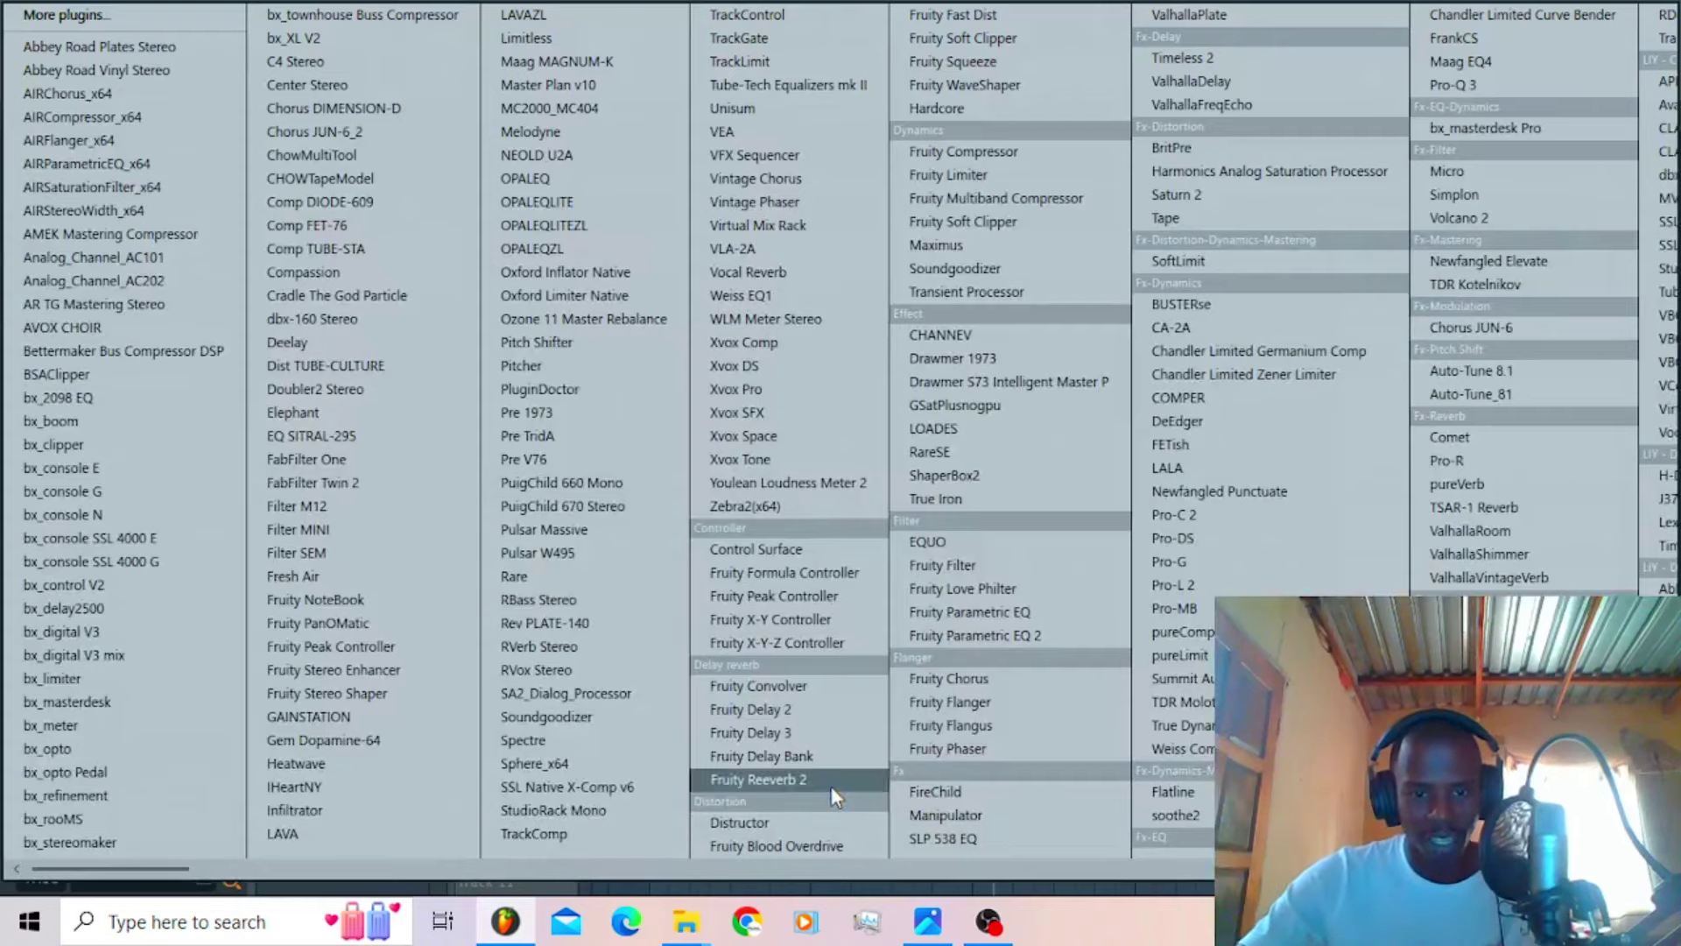
pyautogui.click(829, 780)
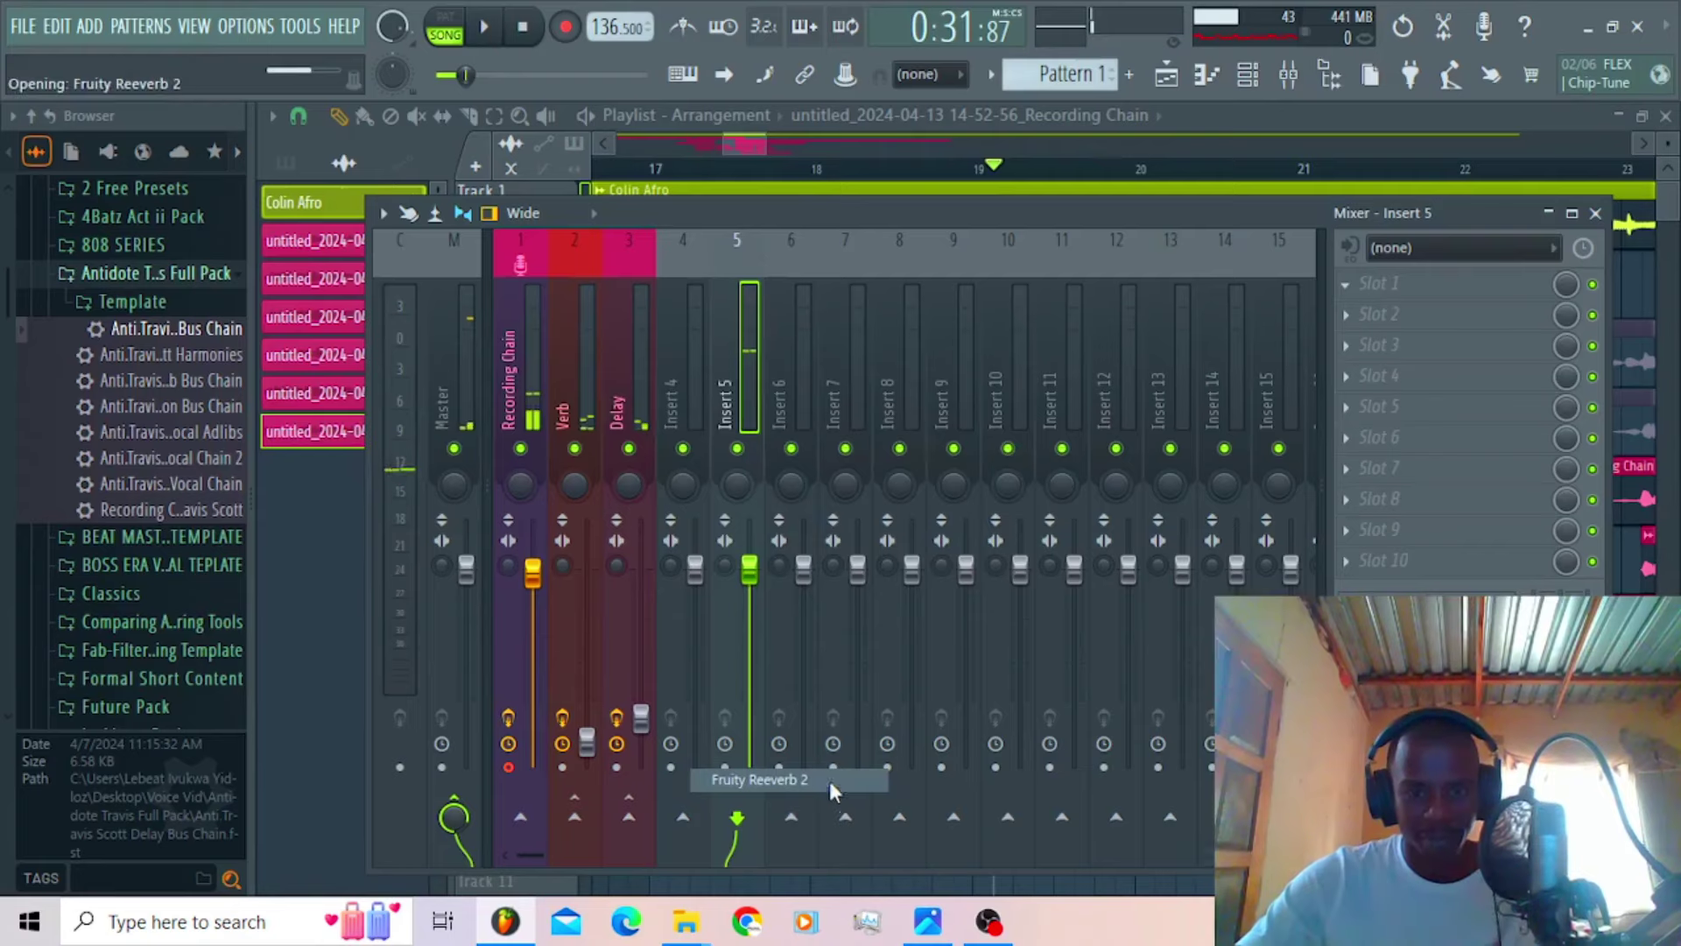
pyautogui.click(1351, 326)
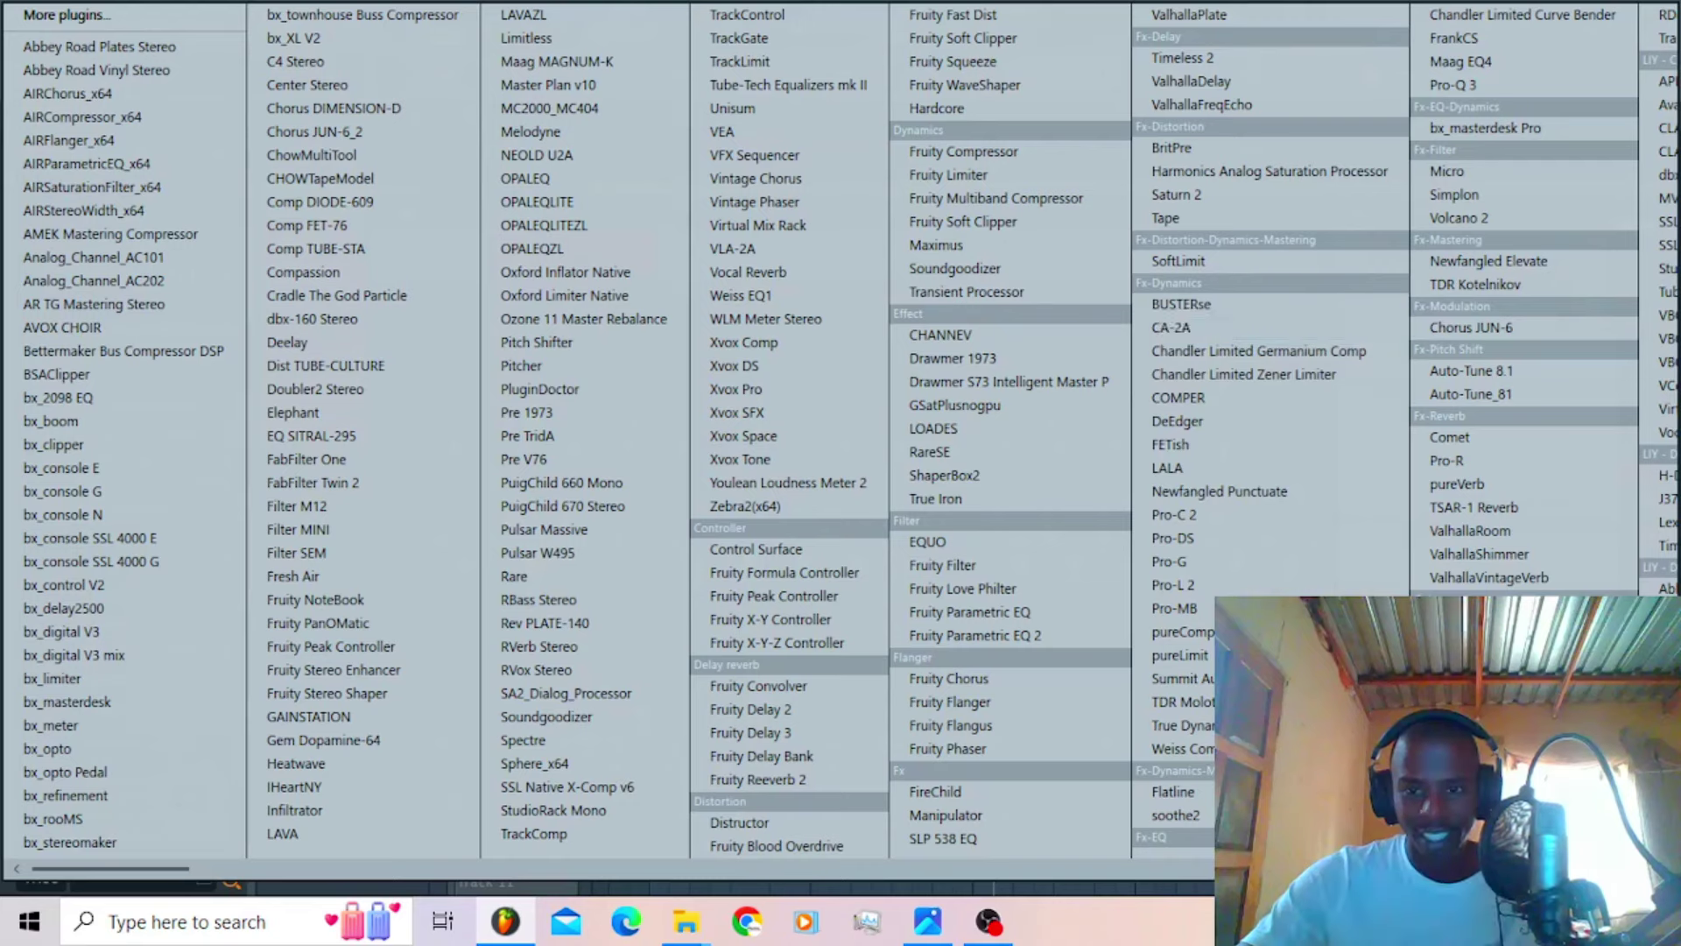
pyautogui.click(1022, 638)
pyautogui.click(1178, 398)
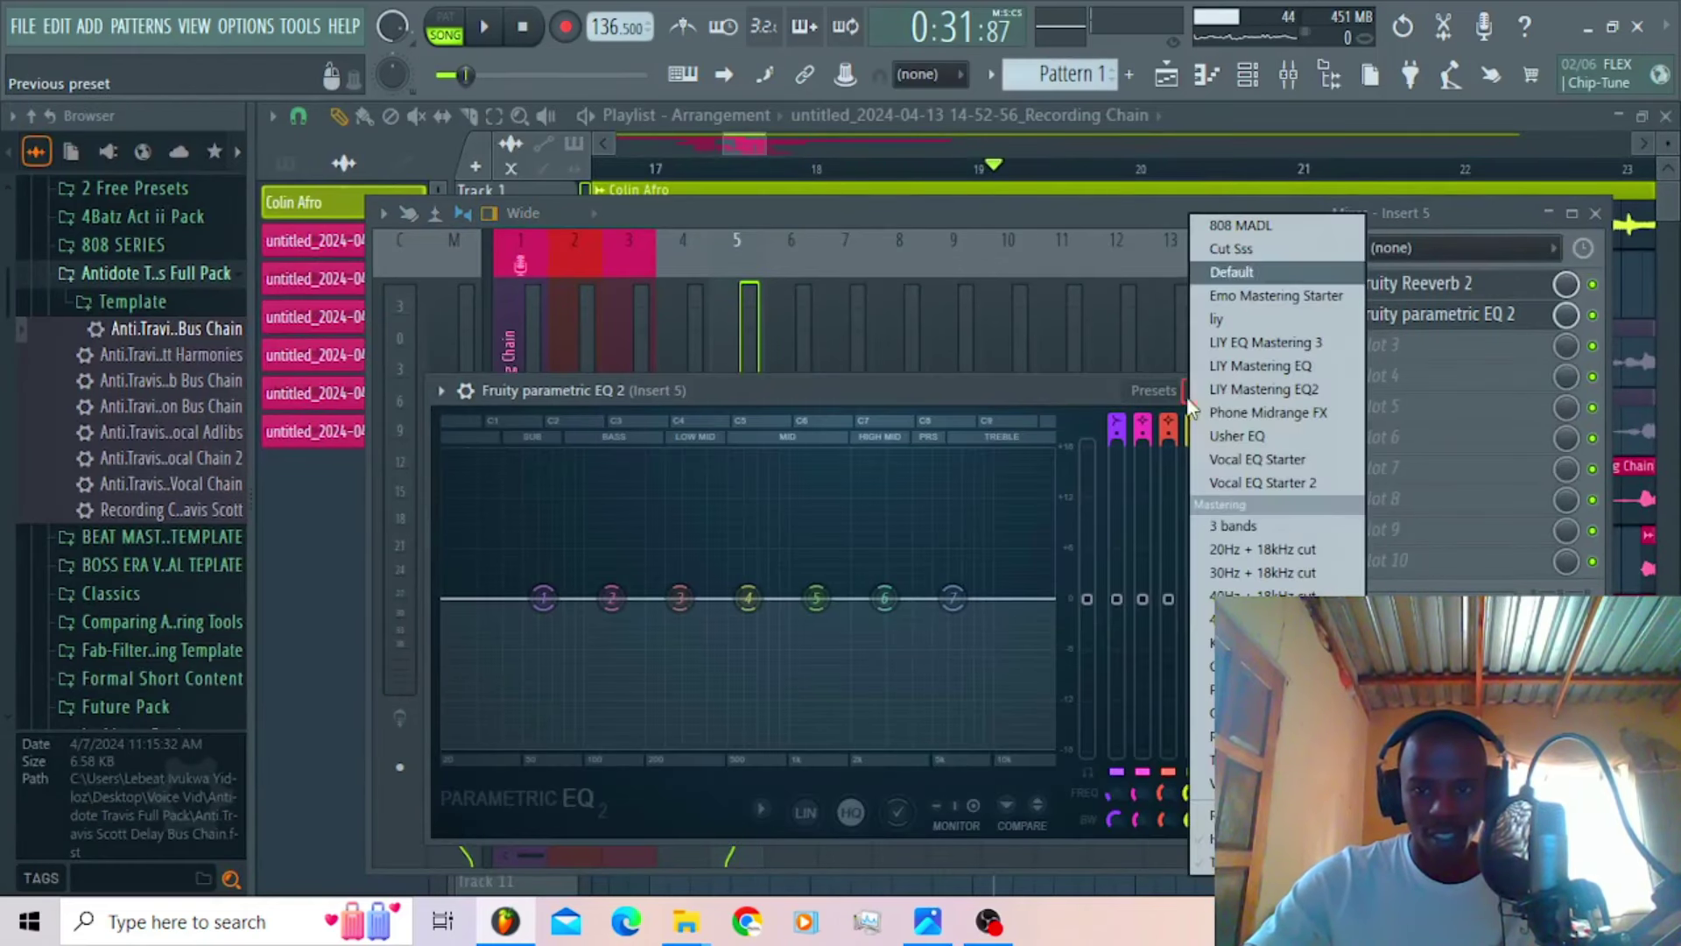
pyautogui.click(1268, 412)
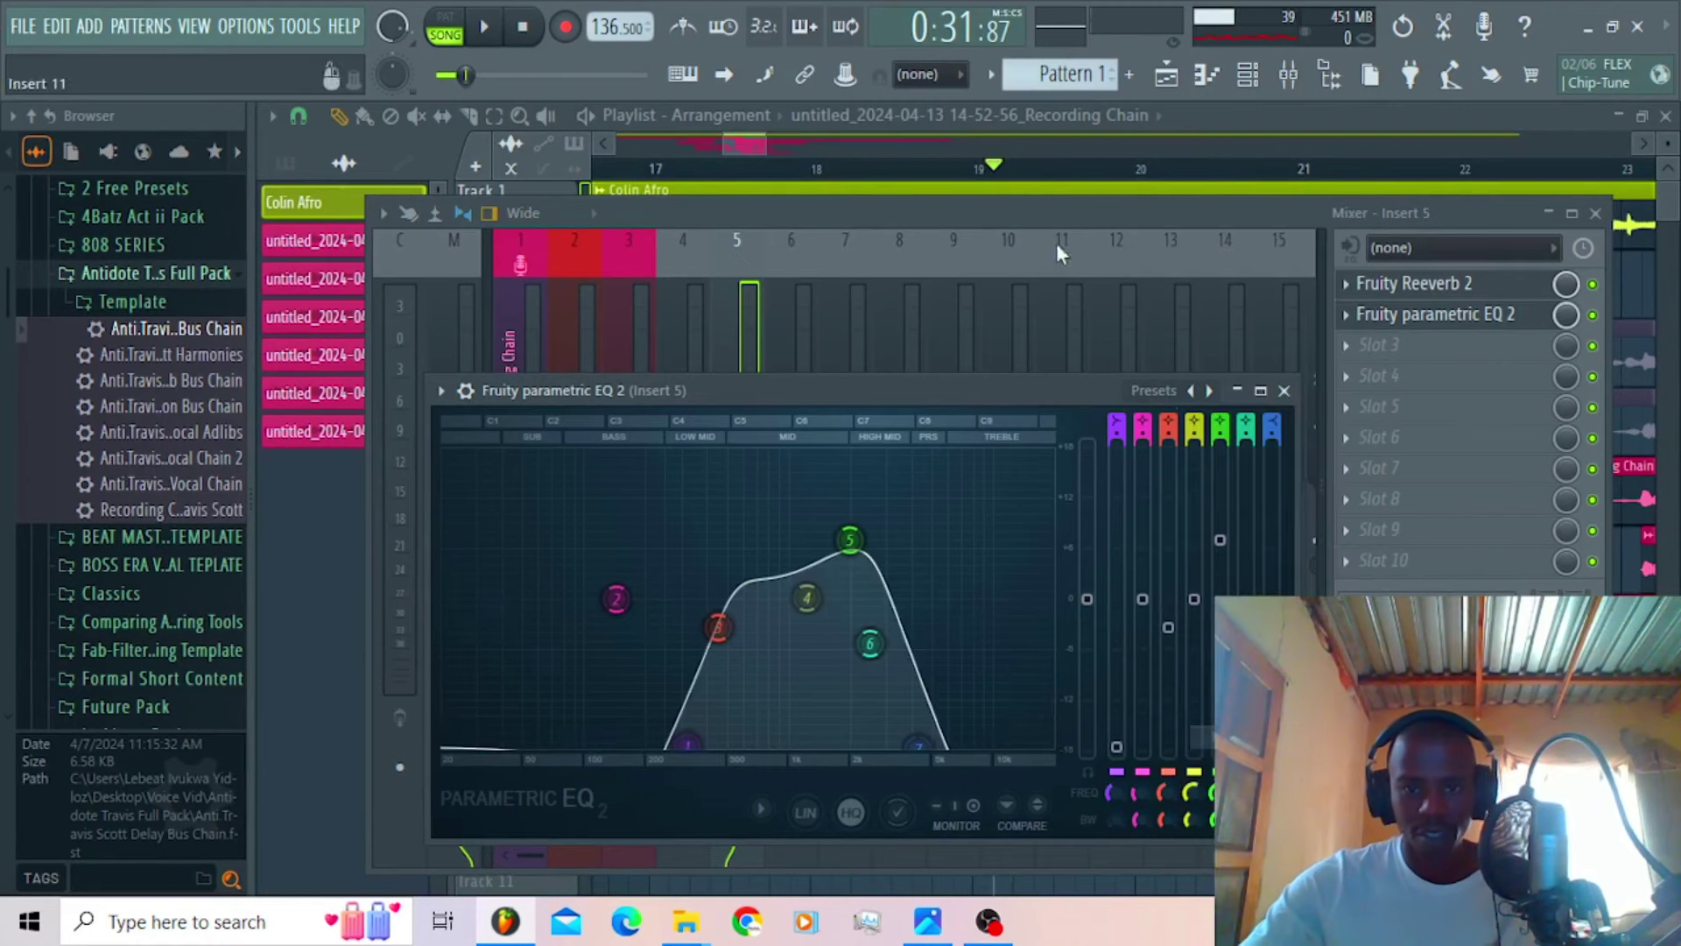
pyautogui.click(1018, 211)
# Step: Lower the Insert 5 volume during playback and replay the arrangement from about bar 19
pyautogui.press('space')
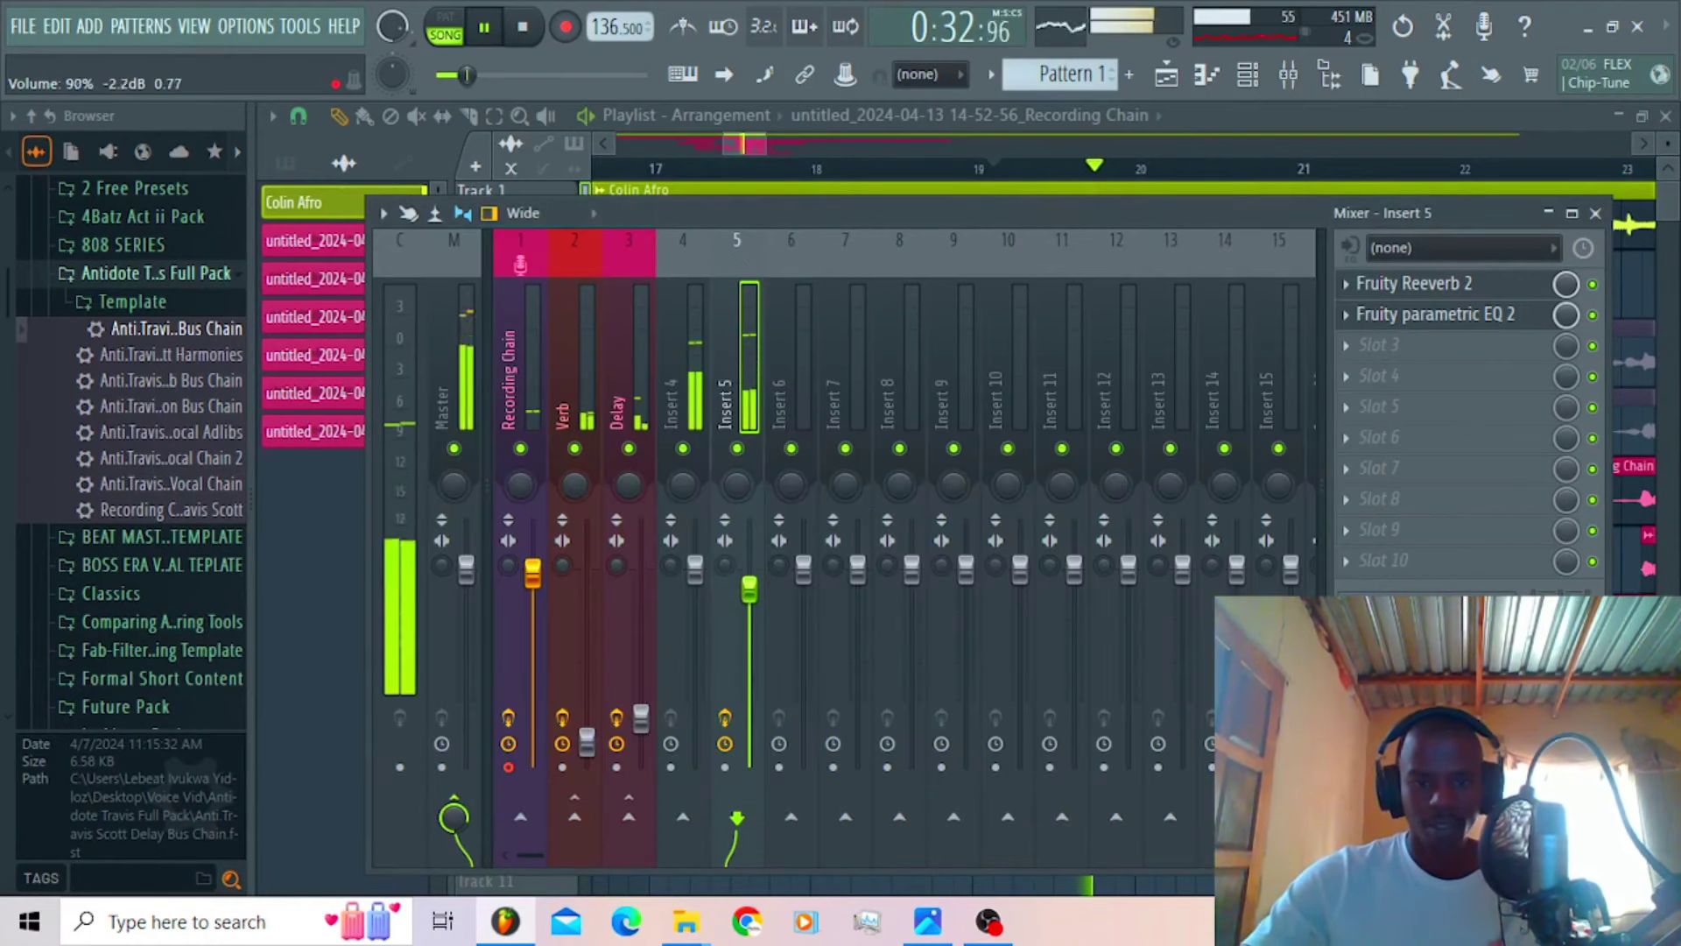
pyautogui.moveTo(748, 588); pyautogui.dragTo(748, 609)
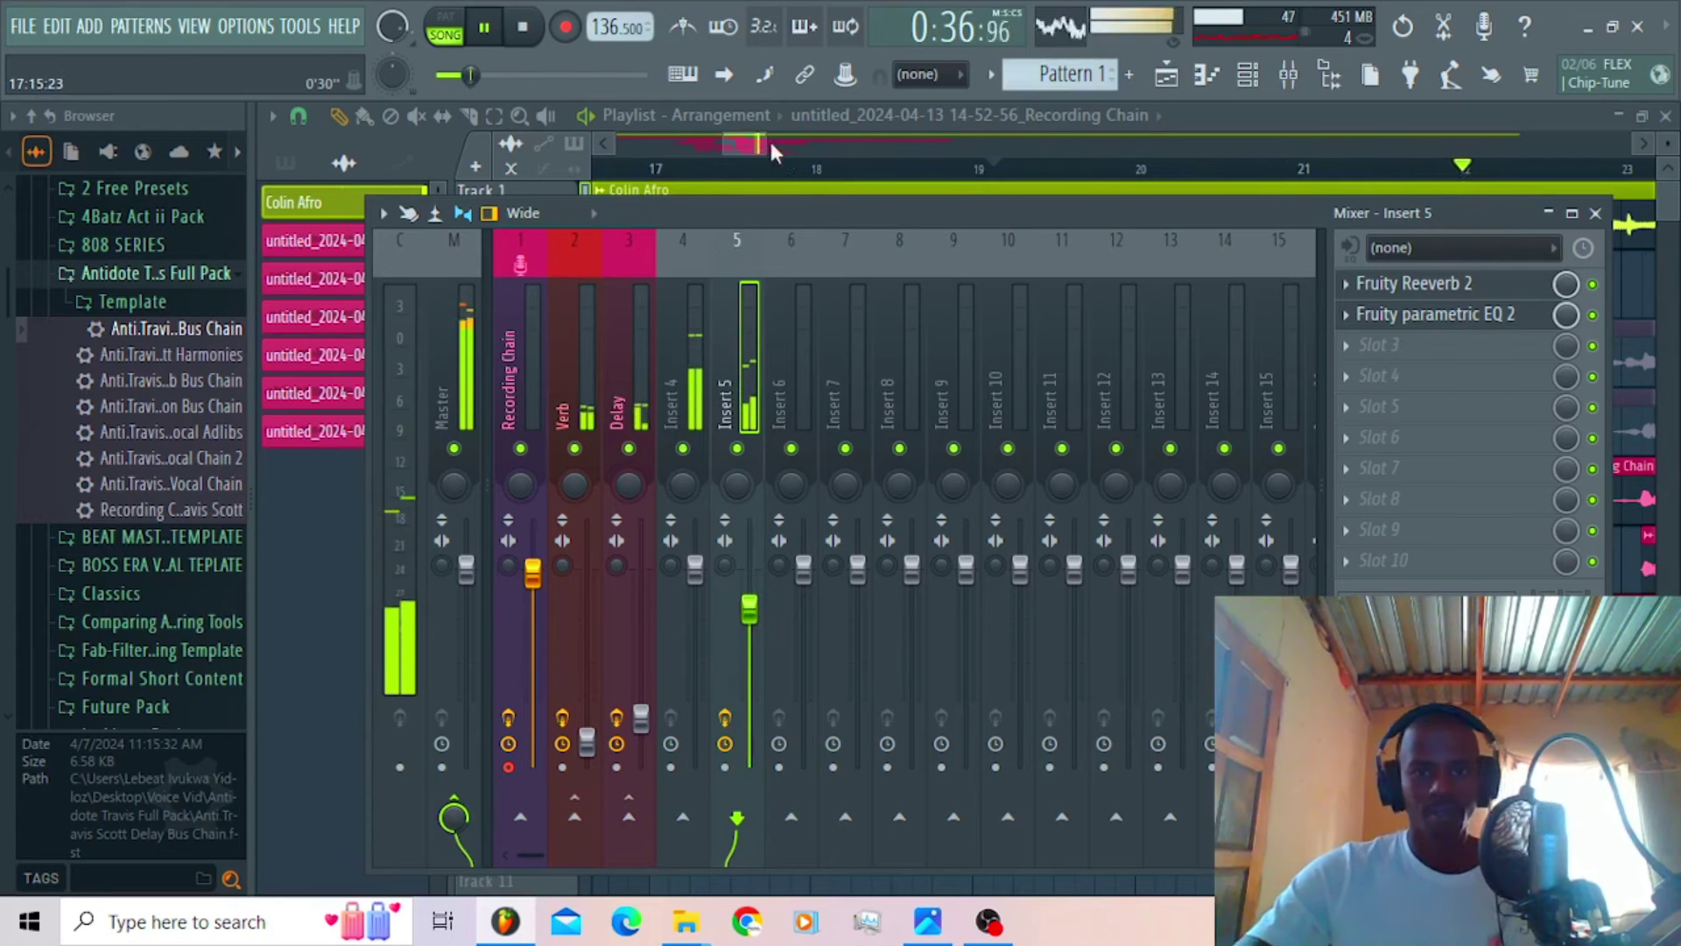
pyautogui.moveTo(769, 138); pyautogui.dragTo(736, 150)
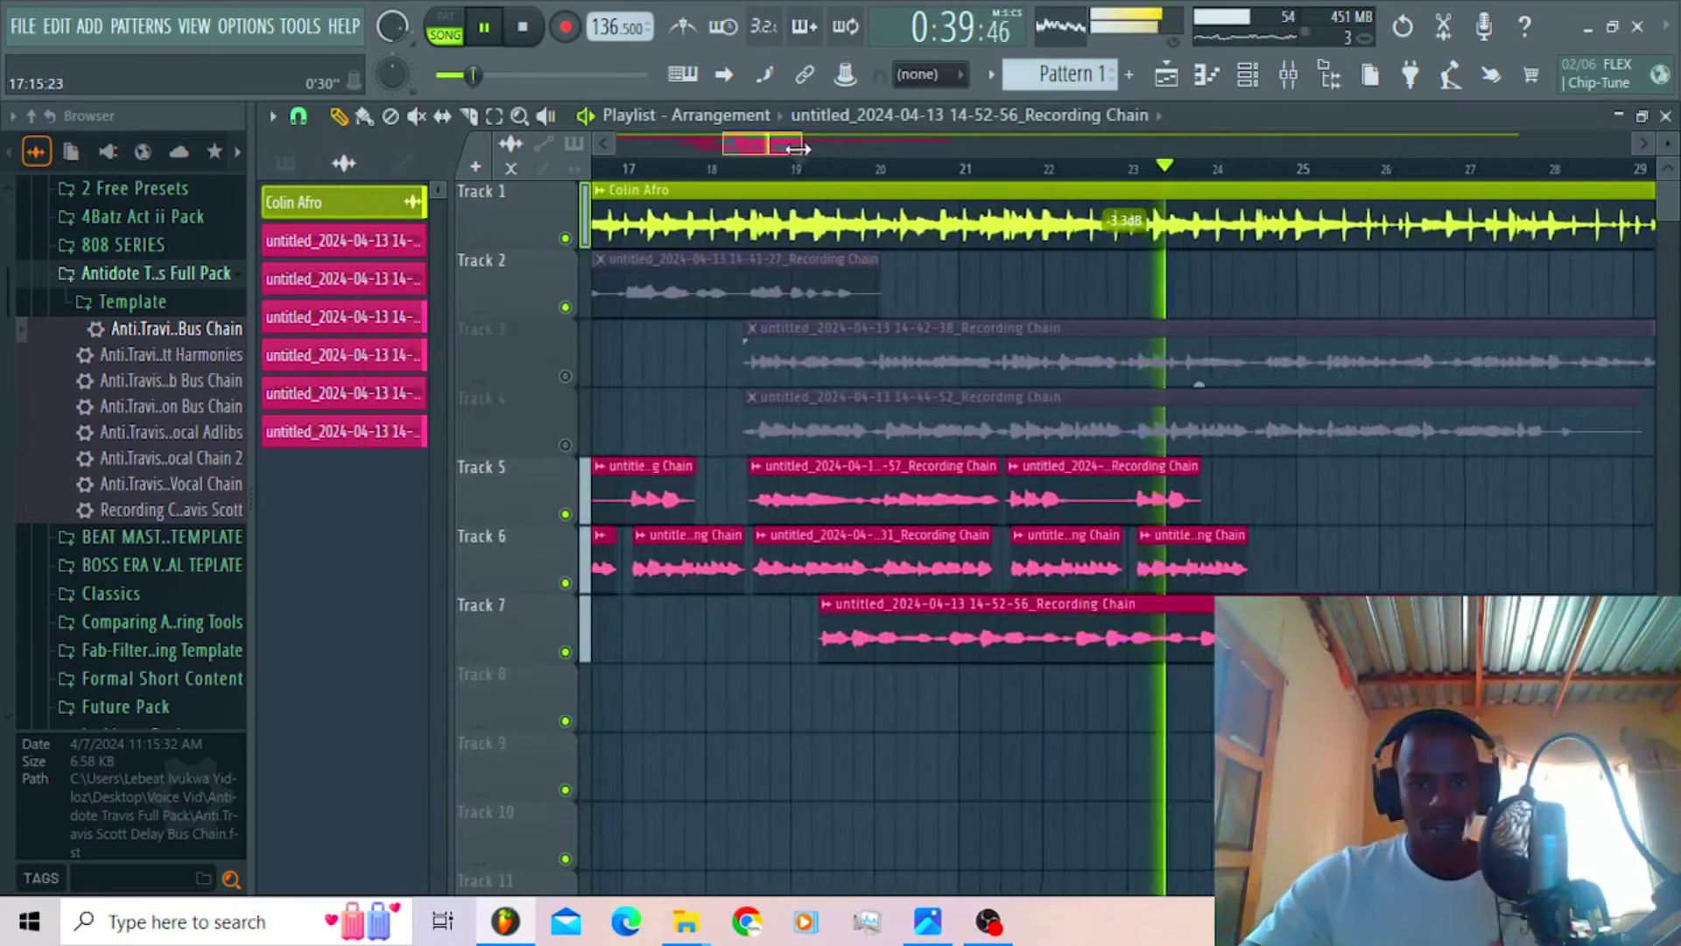
pyautogui.click(837, 171)
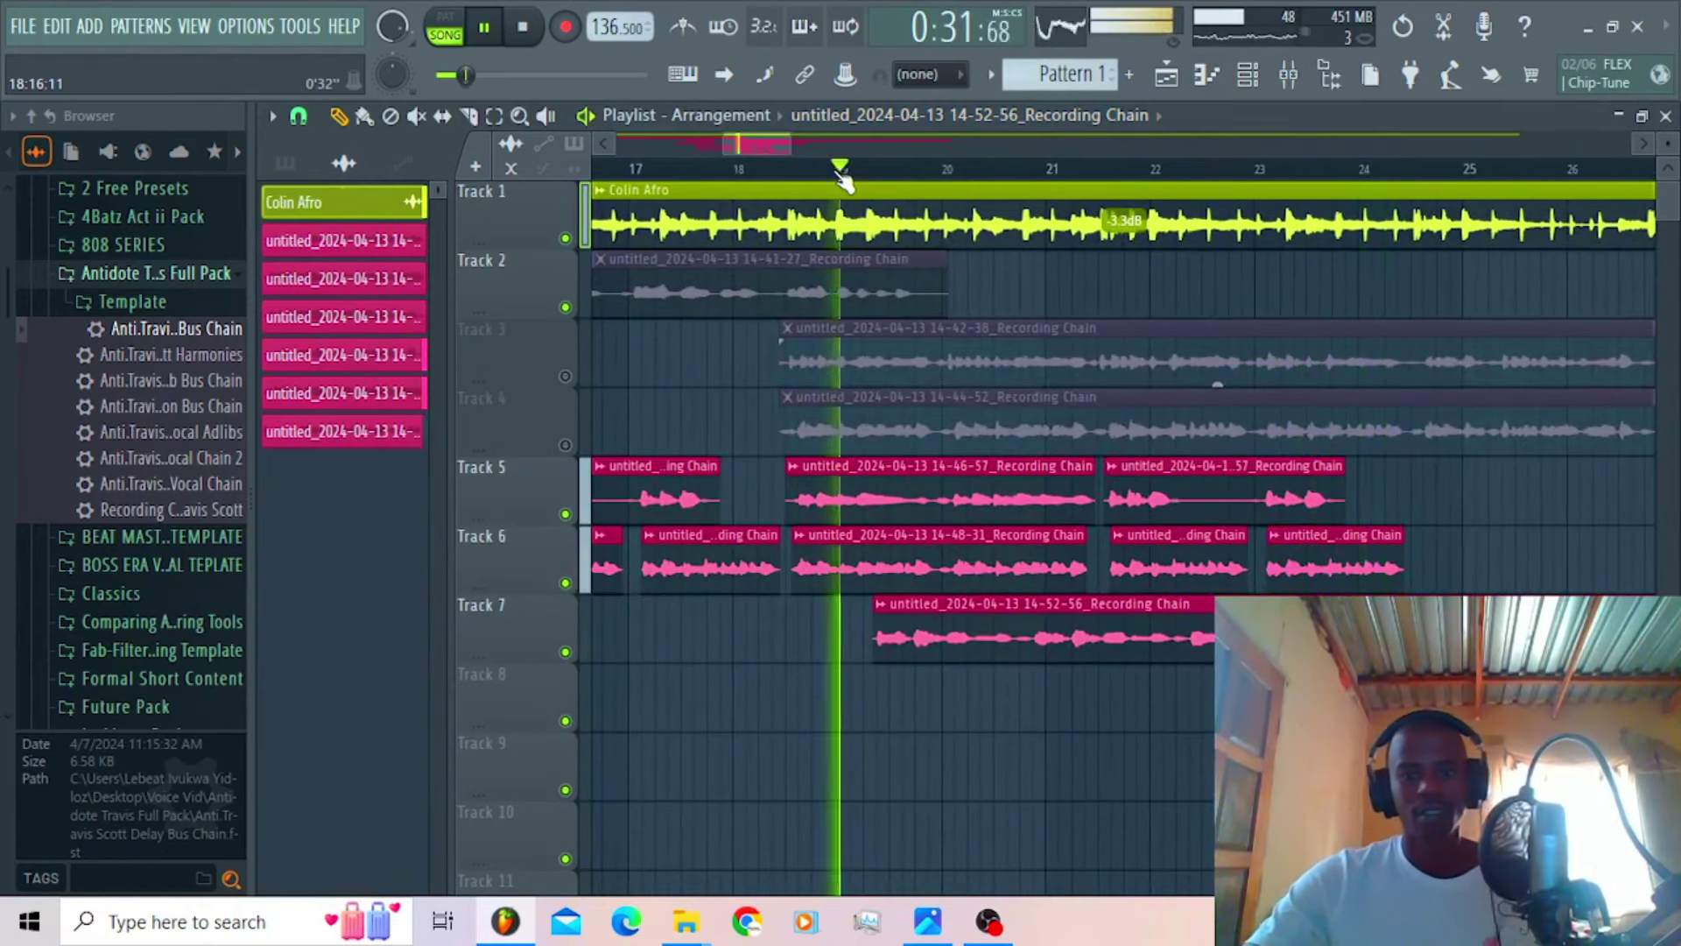
# Step: Toggle the precomputed effects in the Track 7 vocal take's clip settings and stop playback
pyautogui.doubleClick(1131, 657)
pyautogui.click(790, 558)
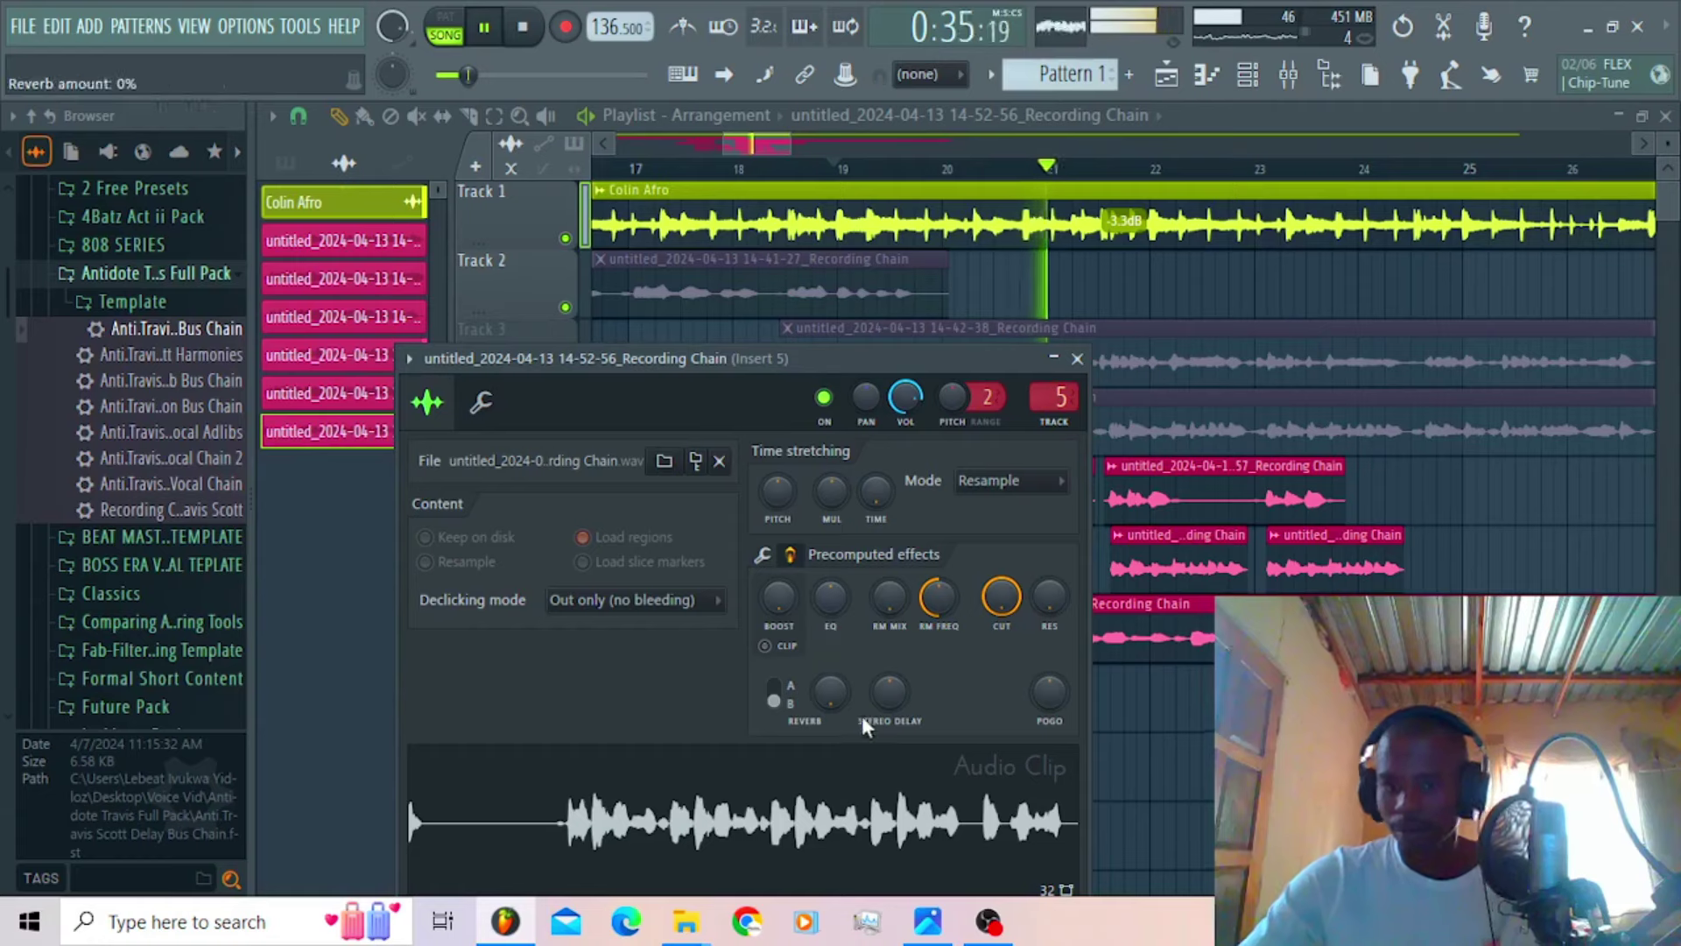
pyautogui.click(1078, 359)
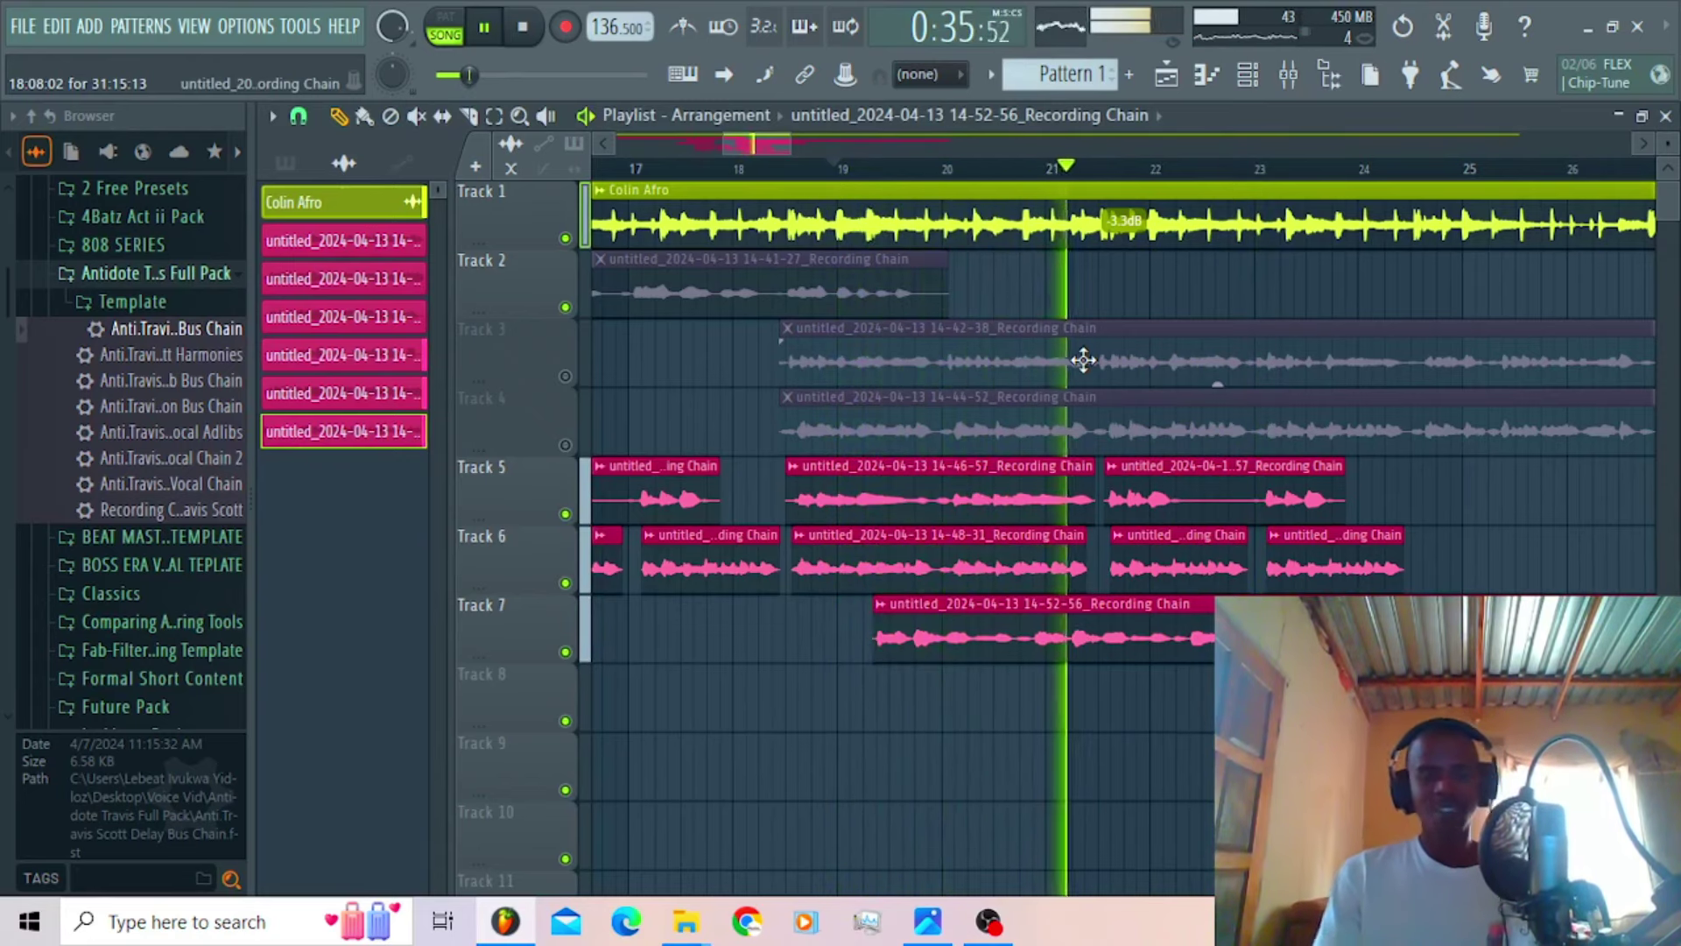
pyautogui.press('space')
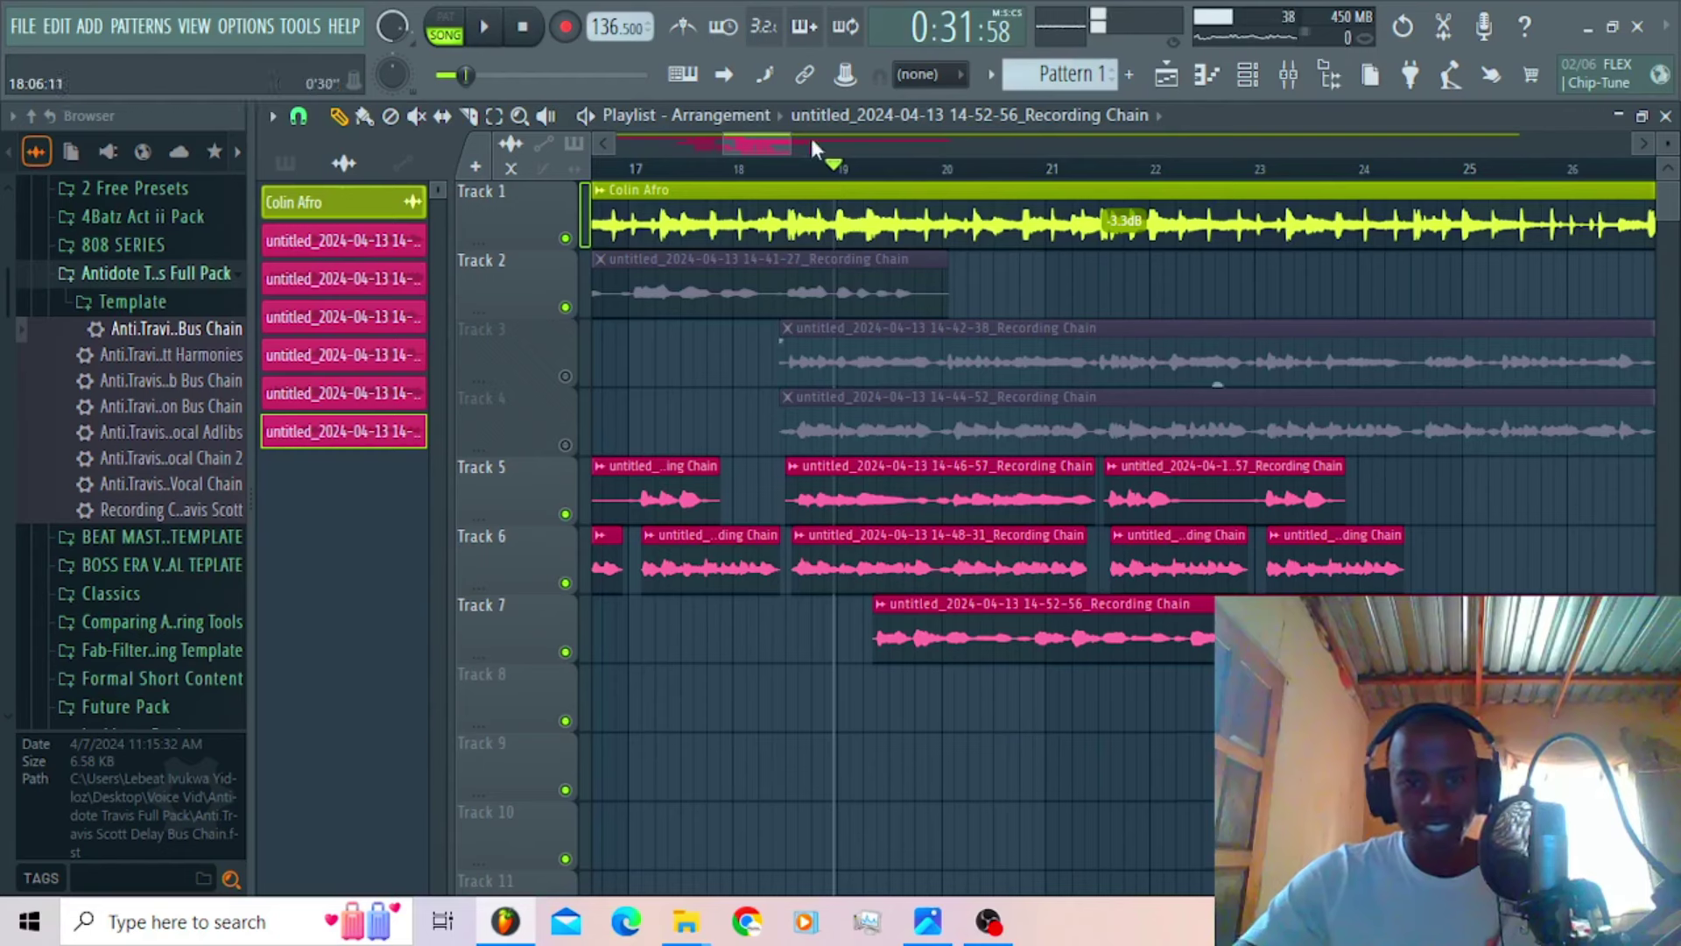
# Step: Select the Recording Chain mixer track for recording further vocal takes
pyautogui.click(1284, 77)
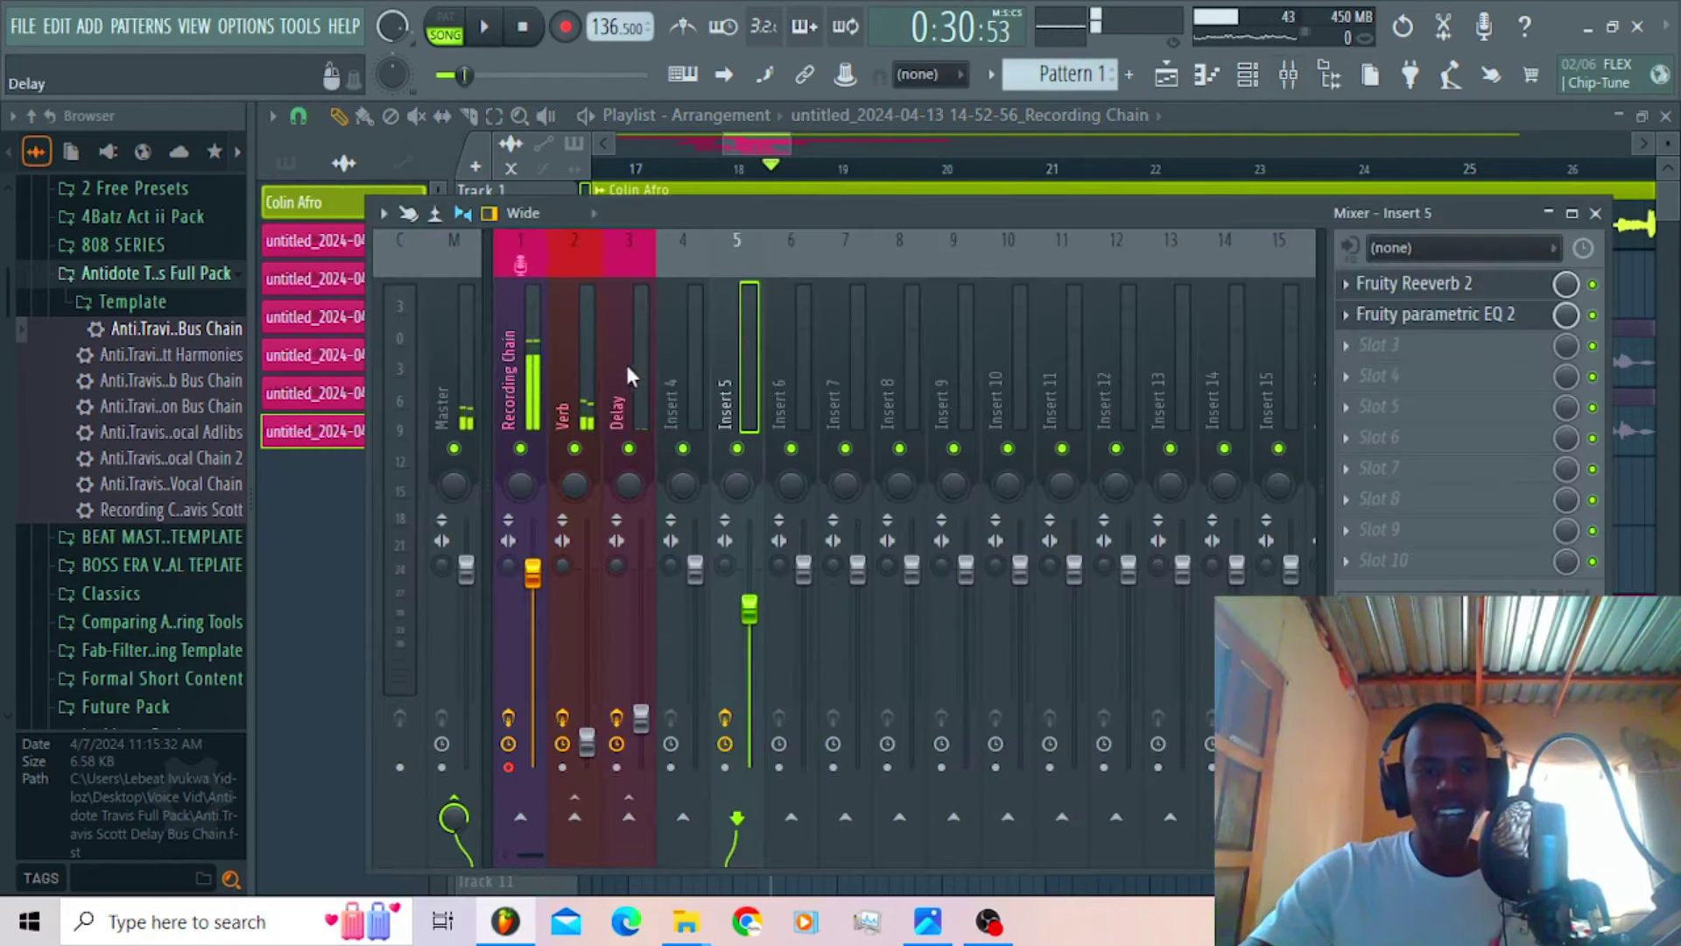
pyautogui.click(529, 340)
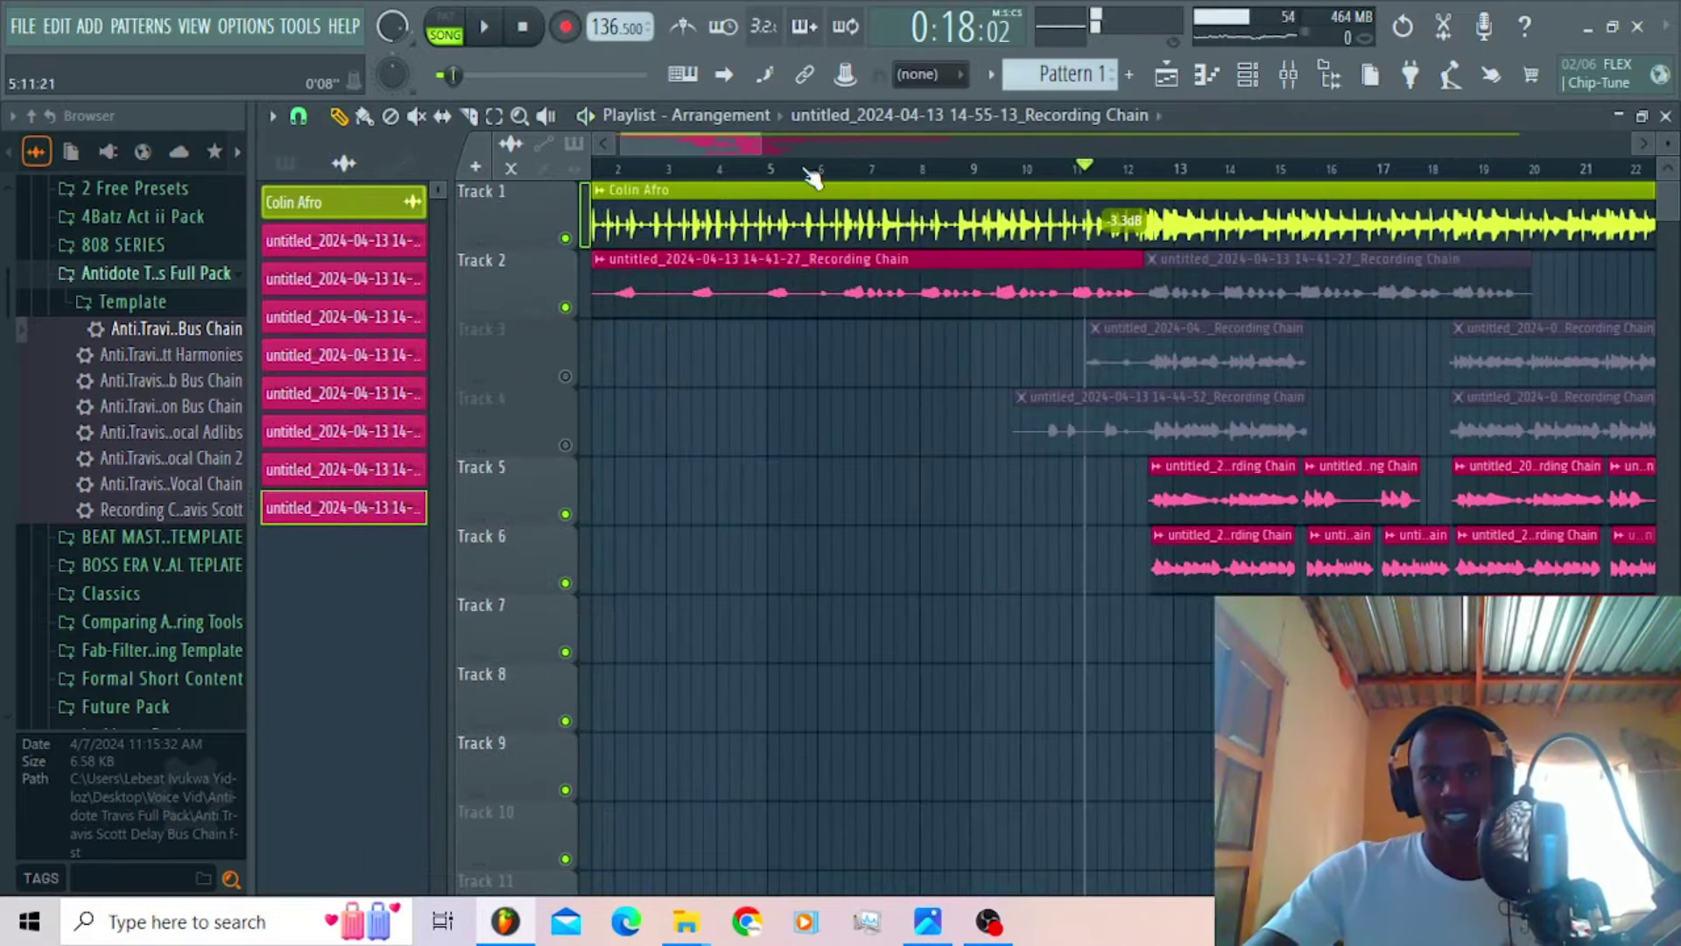
# Step: Play back the arrangement from about bar 6
pyautogui.click(830, 175)
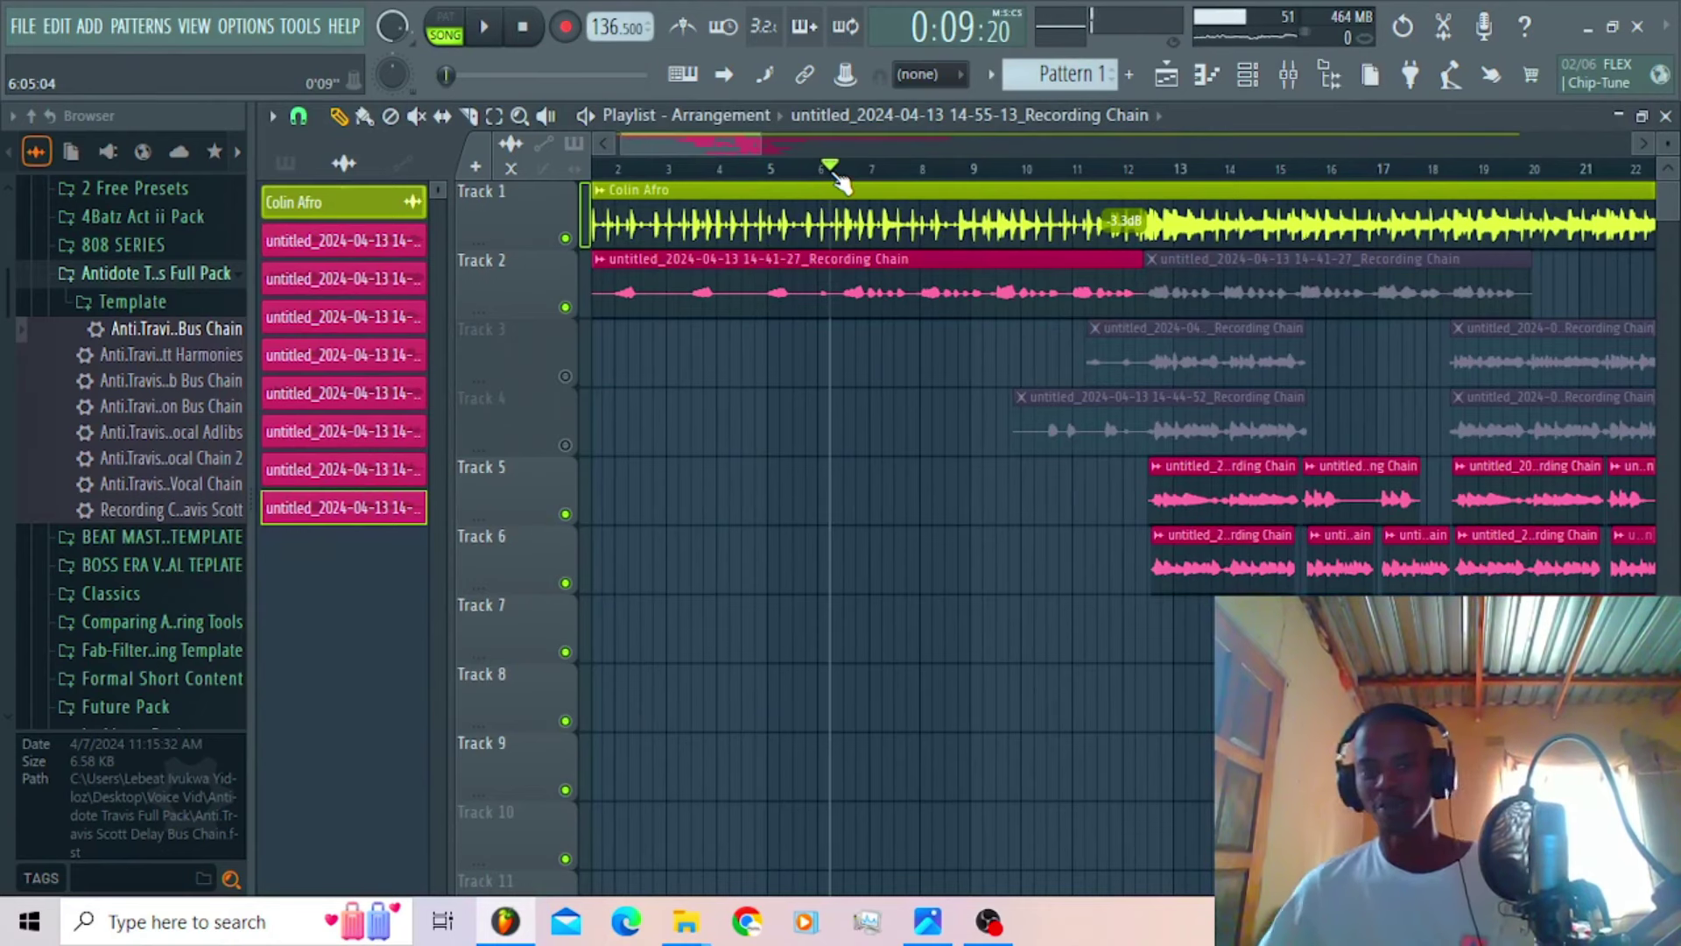
pyautogui.press('space')
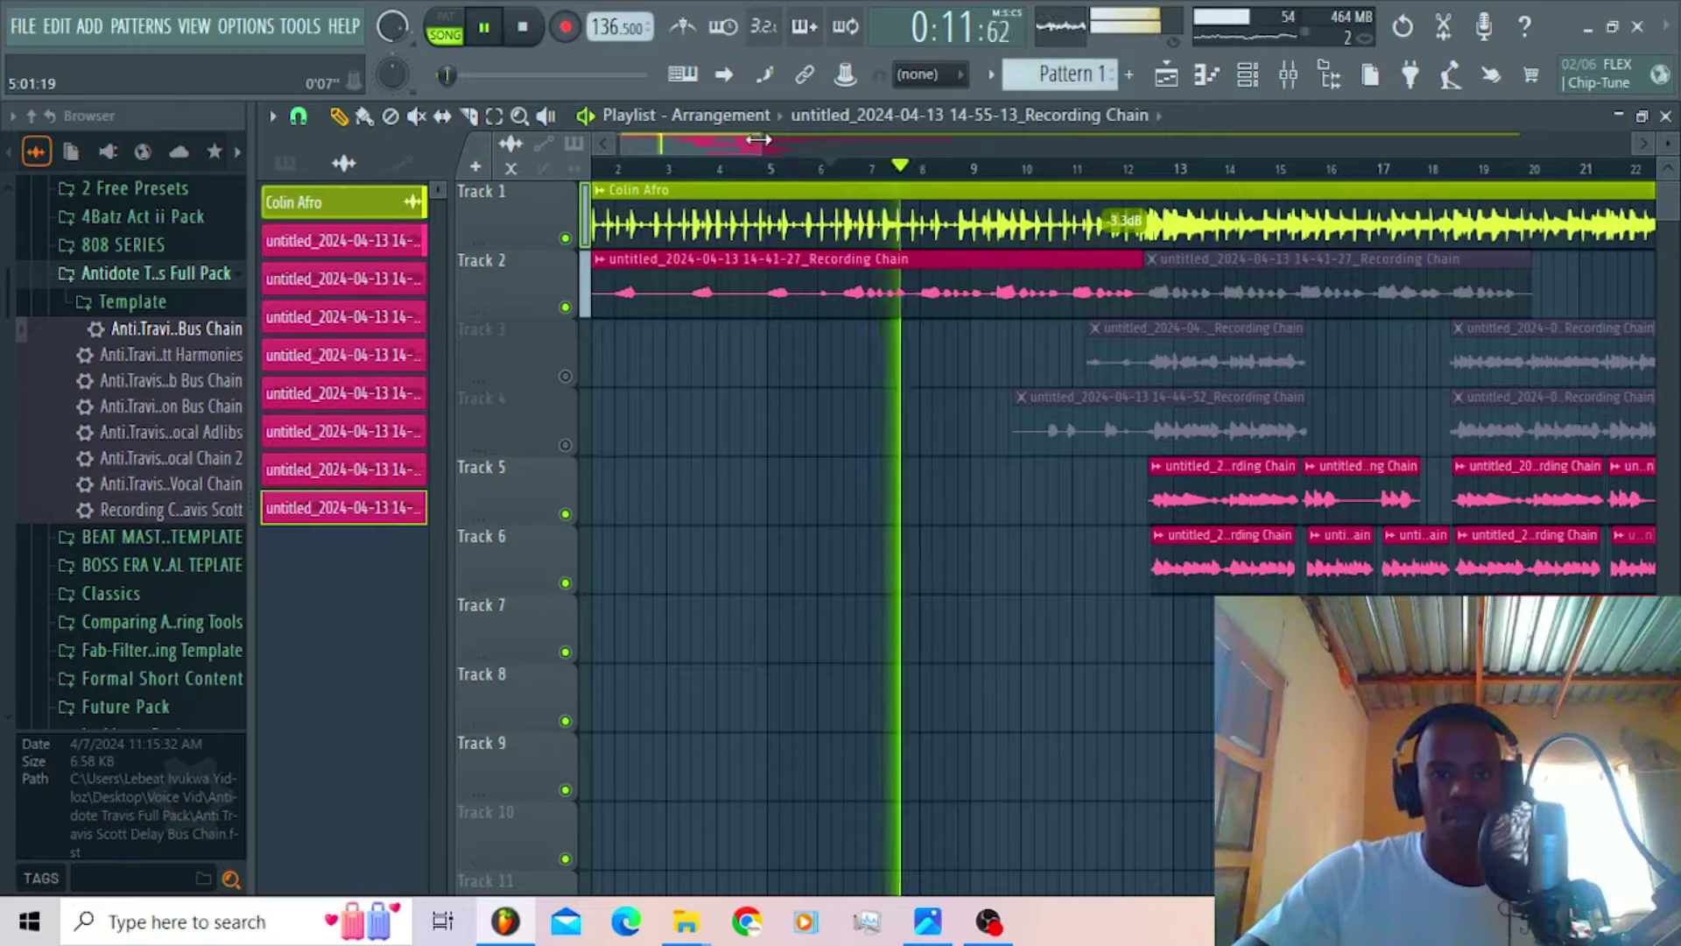
pyautogui.scroll(-4, 790, 171)
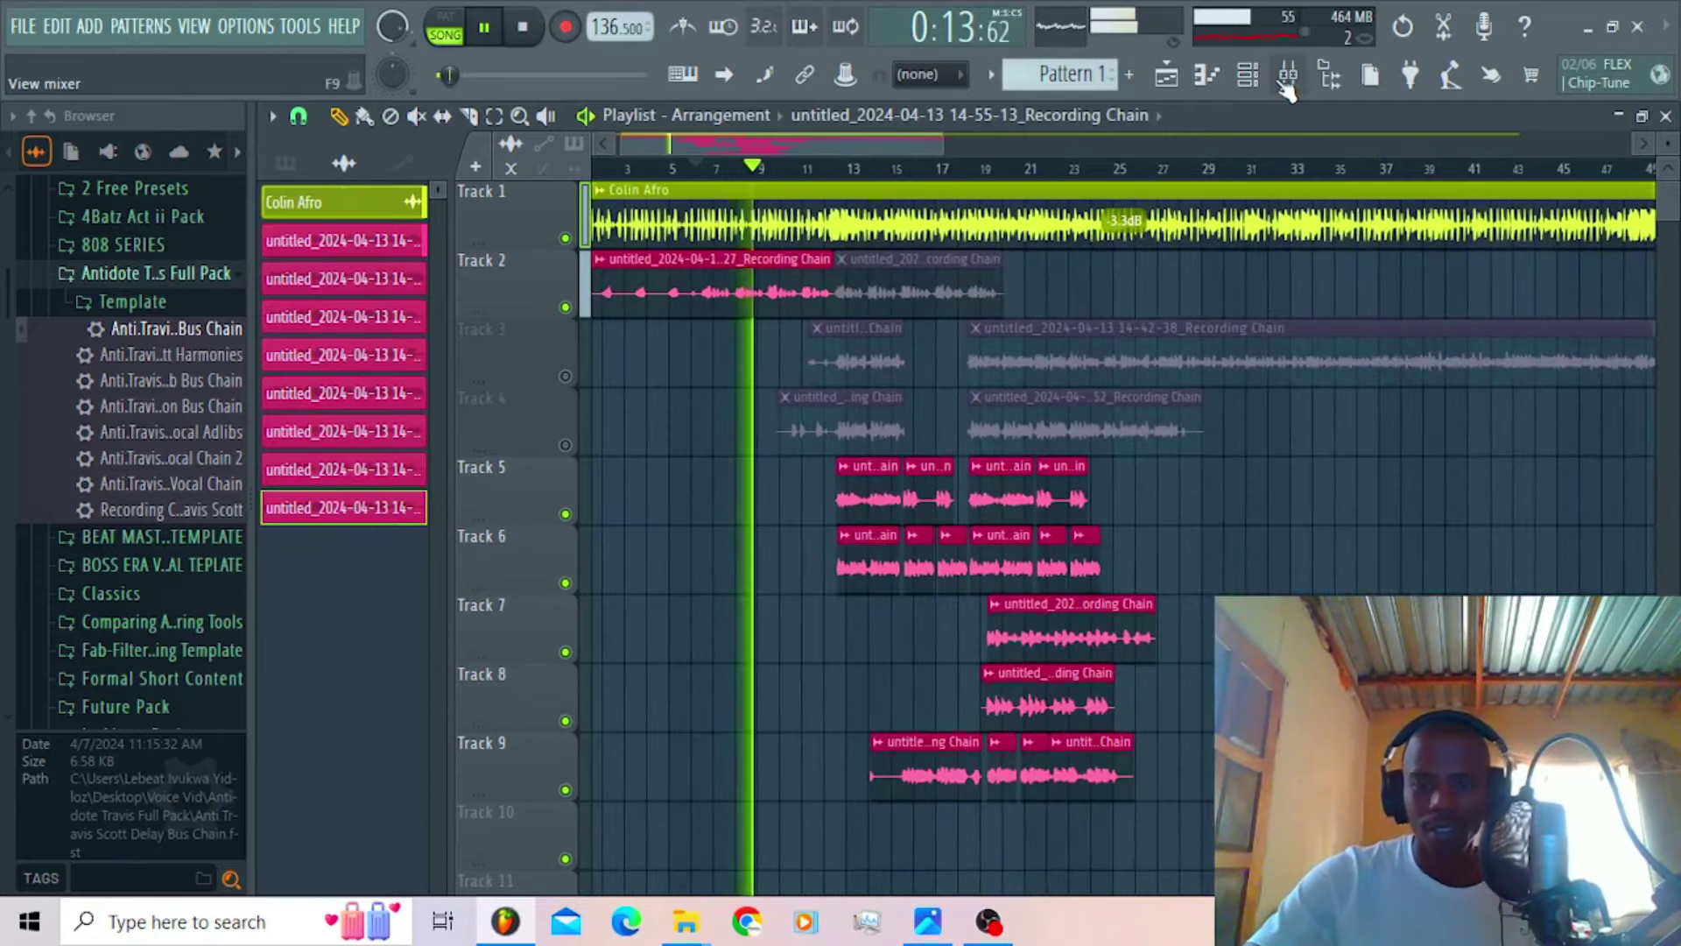
# Step: Load the AIRChorus_x64 effect in slot 1 of mixer track Insert 4
pyautogui.click(1287, 75)
pyautogui.click(697, 350)
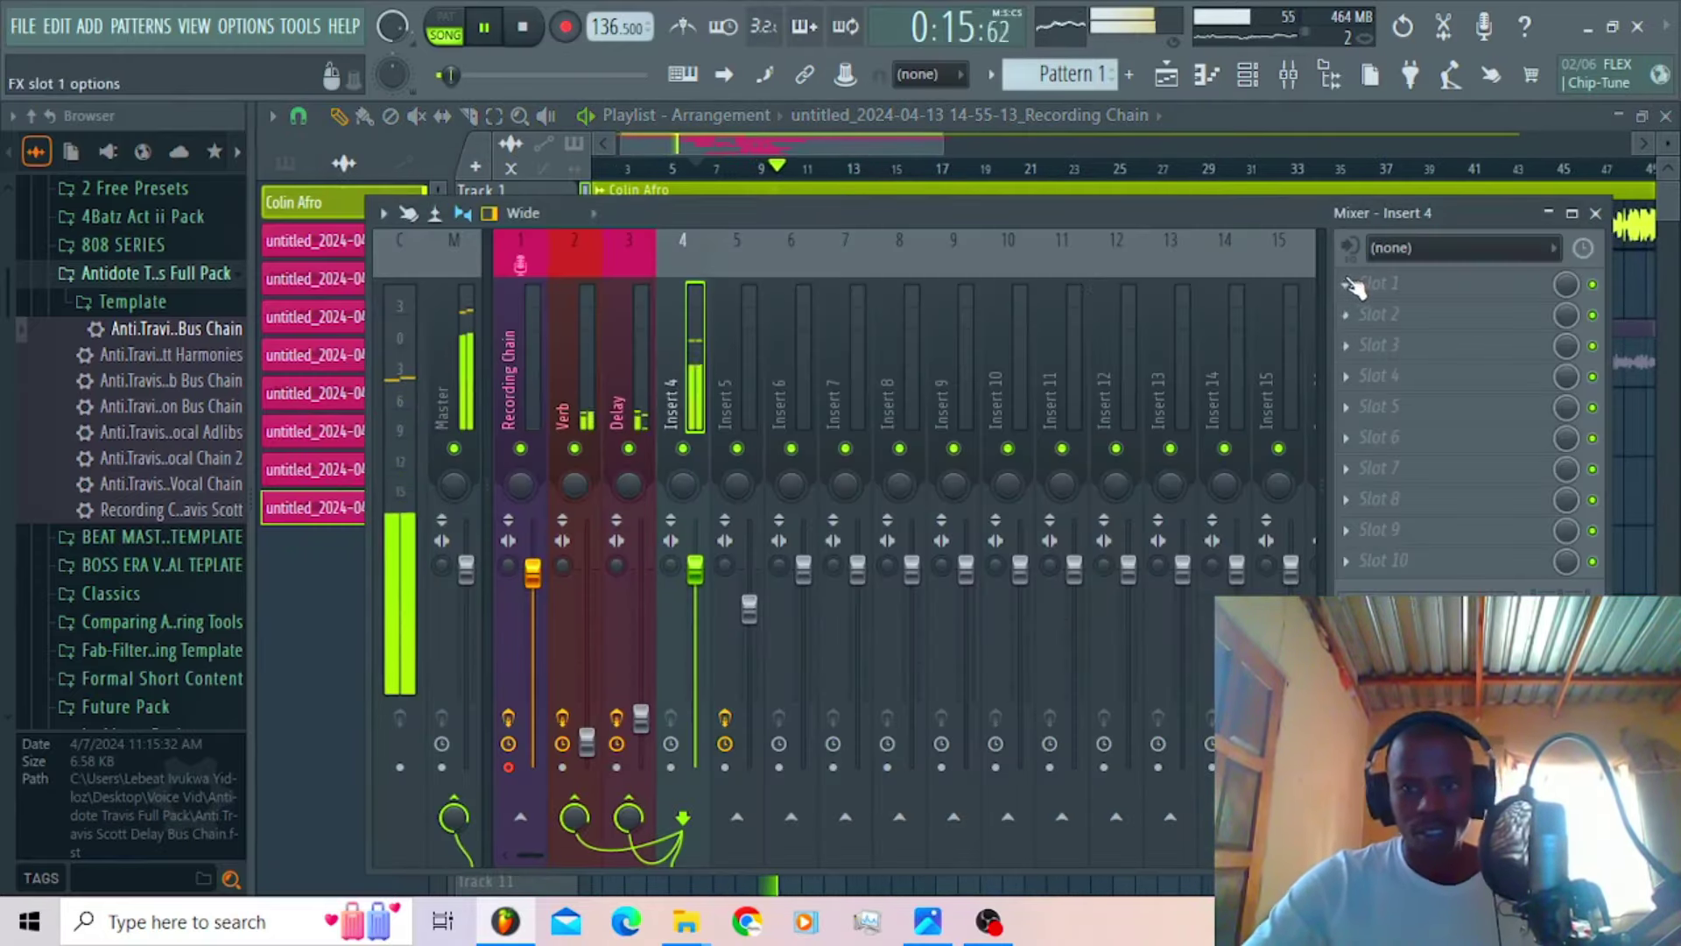
pyautogui.click(1358, 289)
pyautogui.scroll(5, 1193, 361)
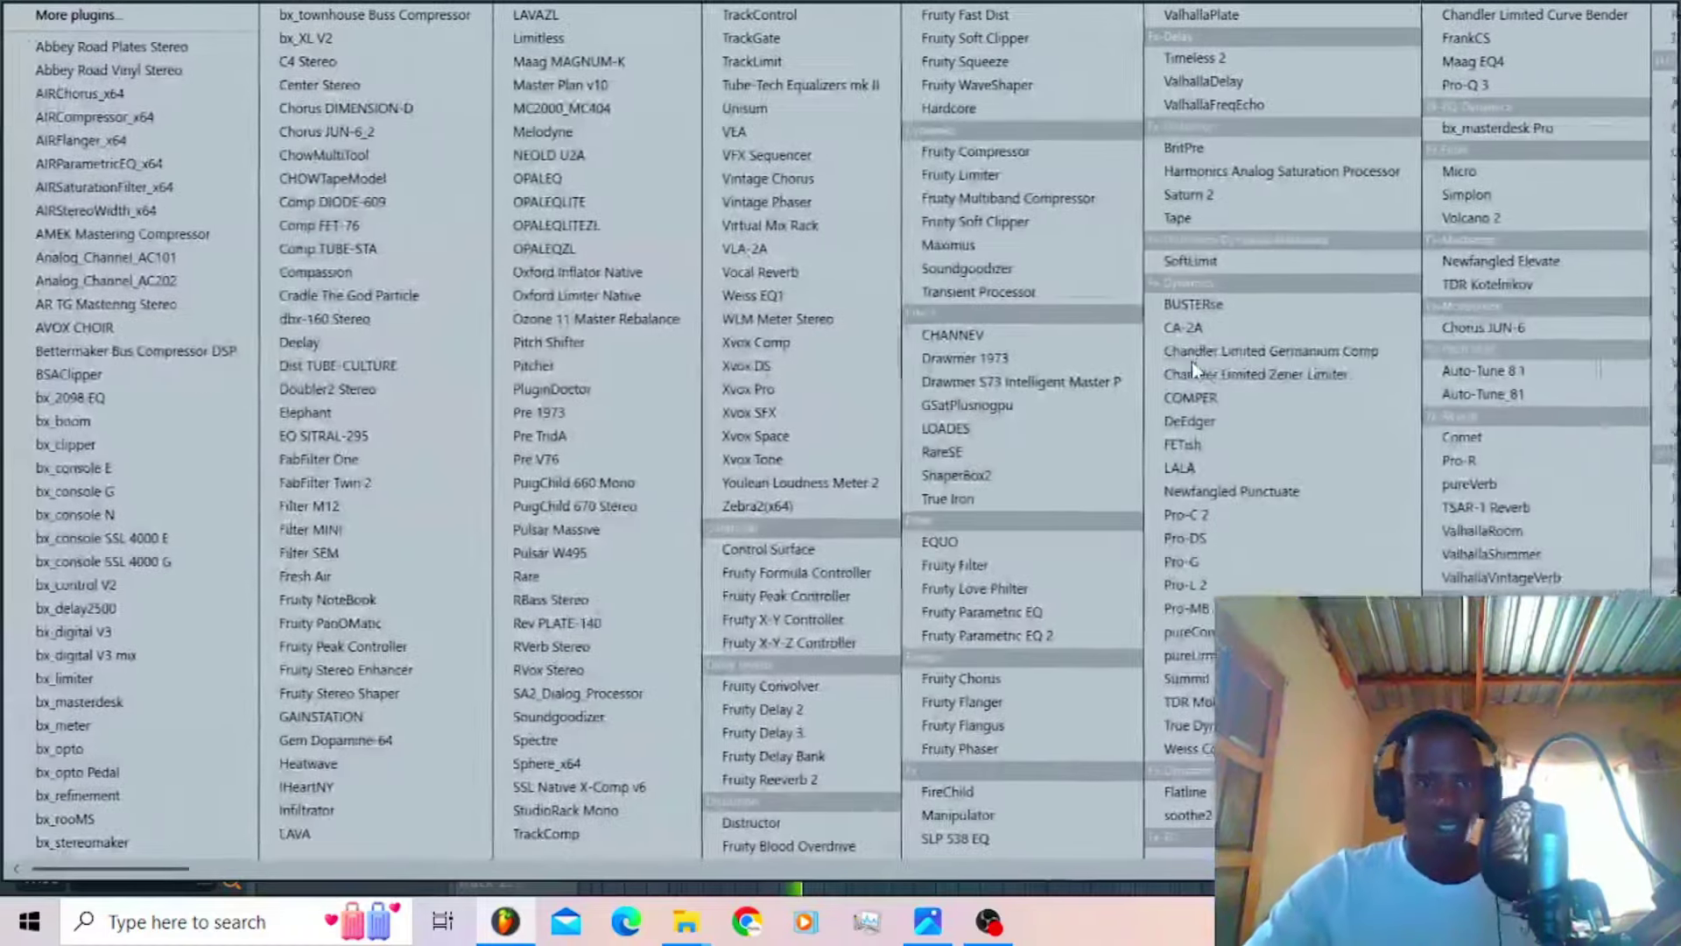
pyautogui.click(53, 102)
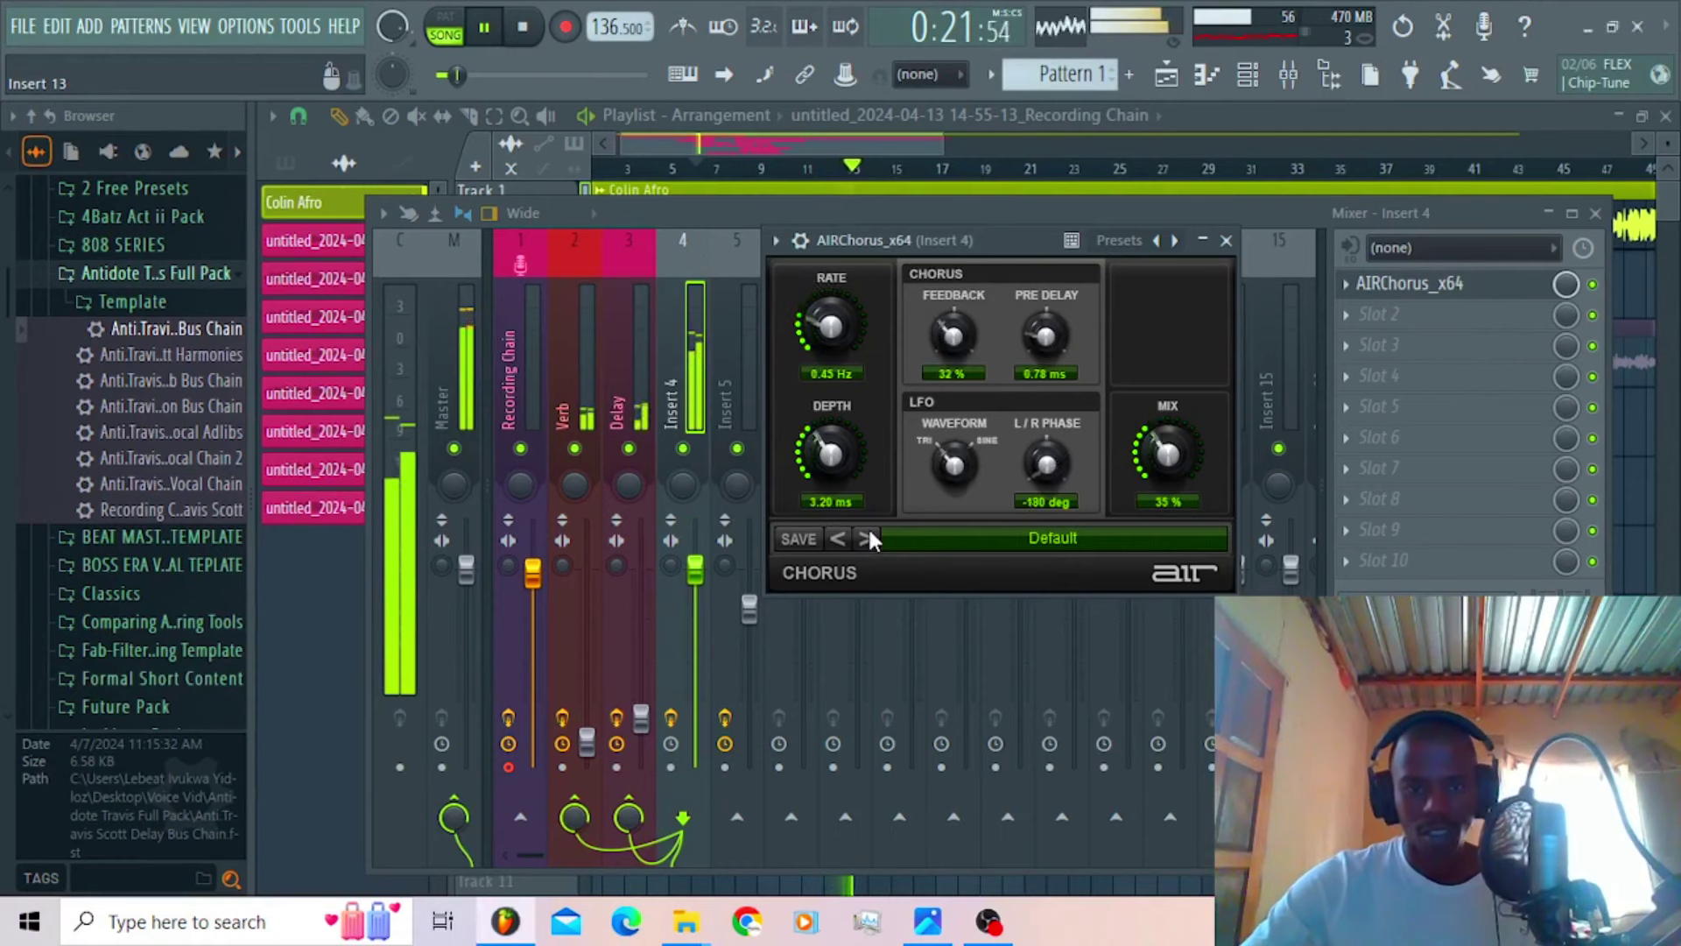
# Step: Choose the chorus preset 01 Smooooth and set its mix to 4 %
pyautogui.click(866, 538)
pyautogui.moveTo(1166, 495); pyautogui.dragTo(1164, 530)
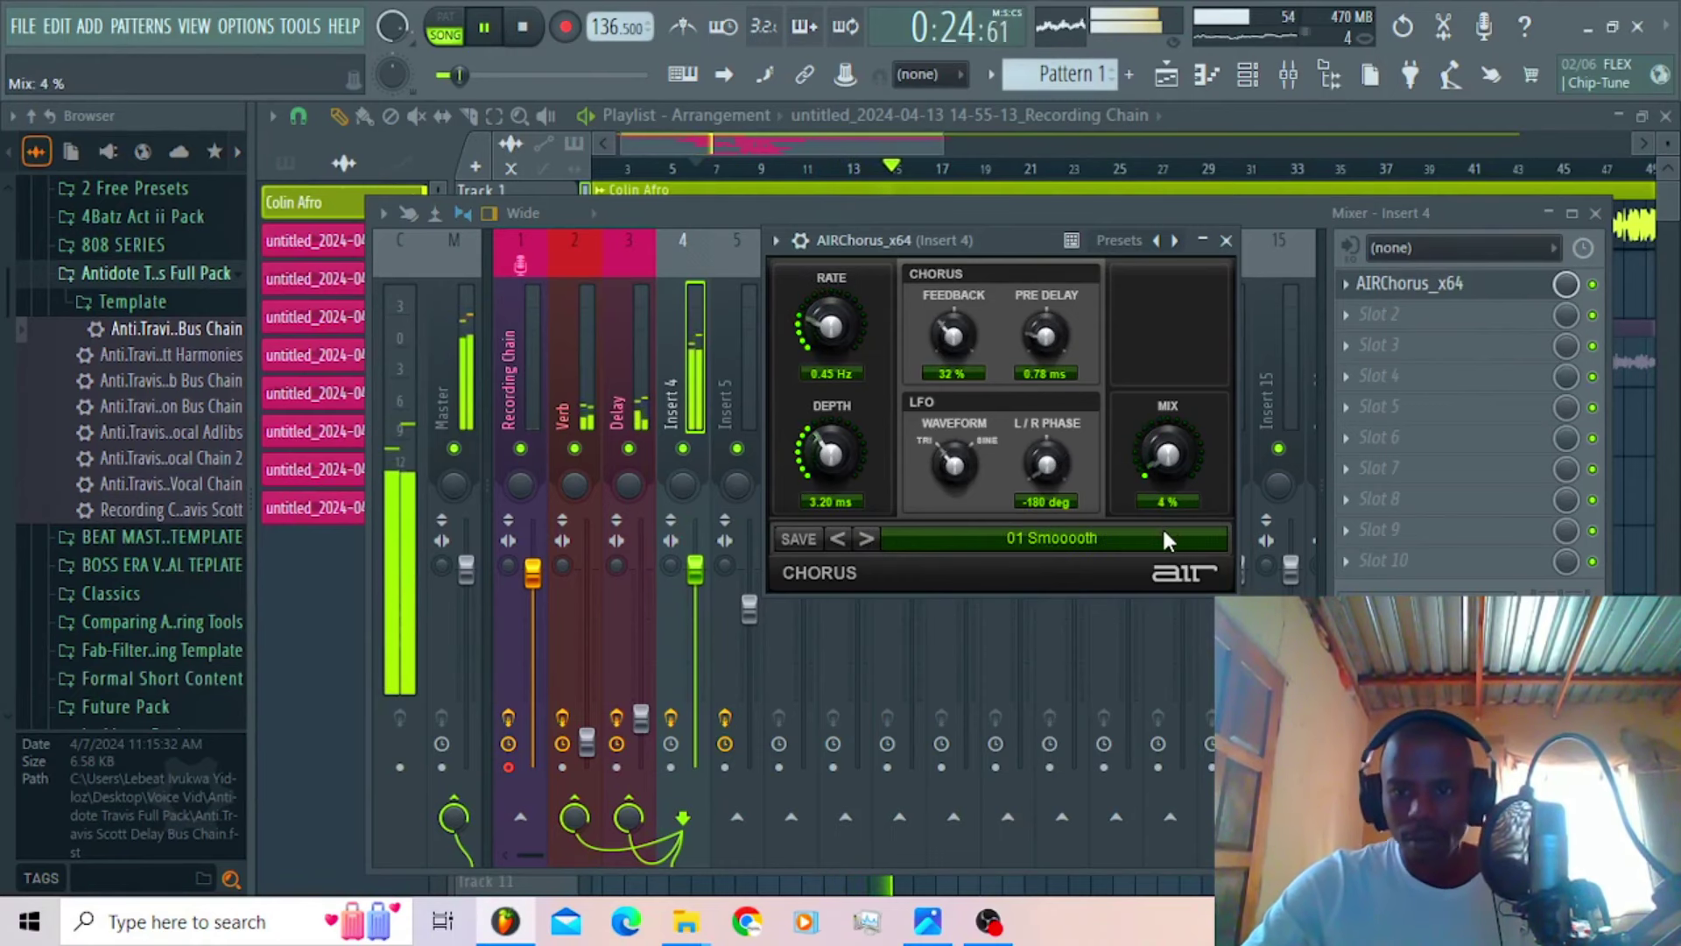
pyautogui.click(1226, 240)
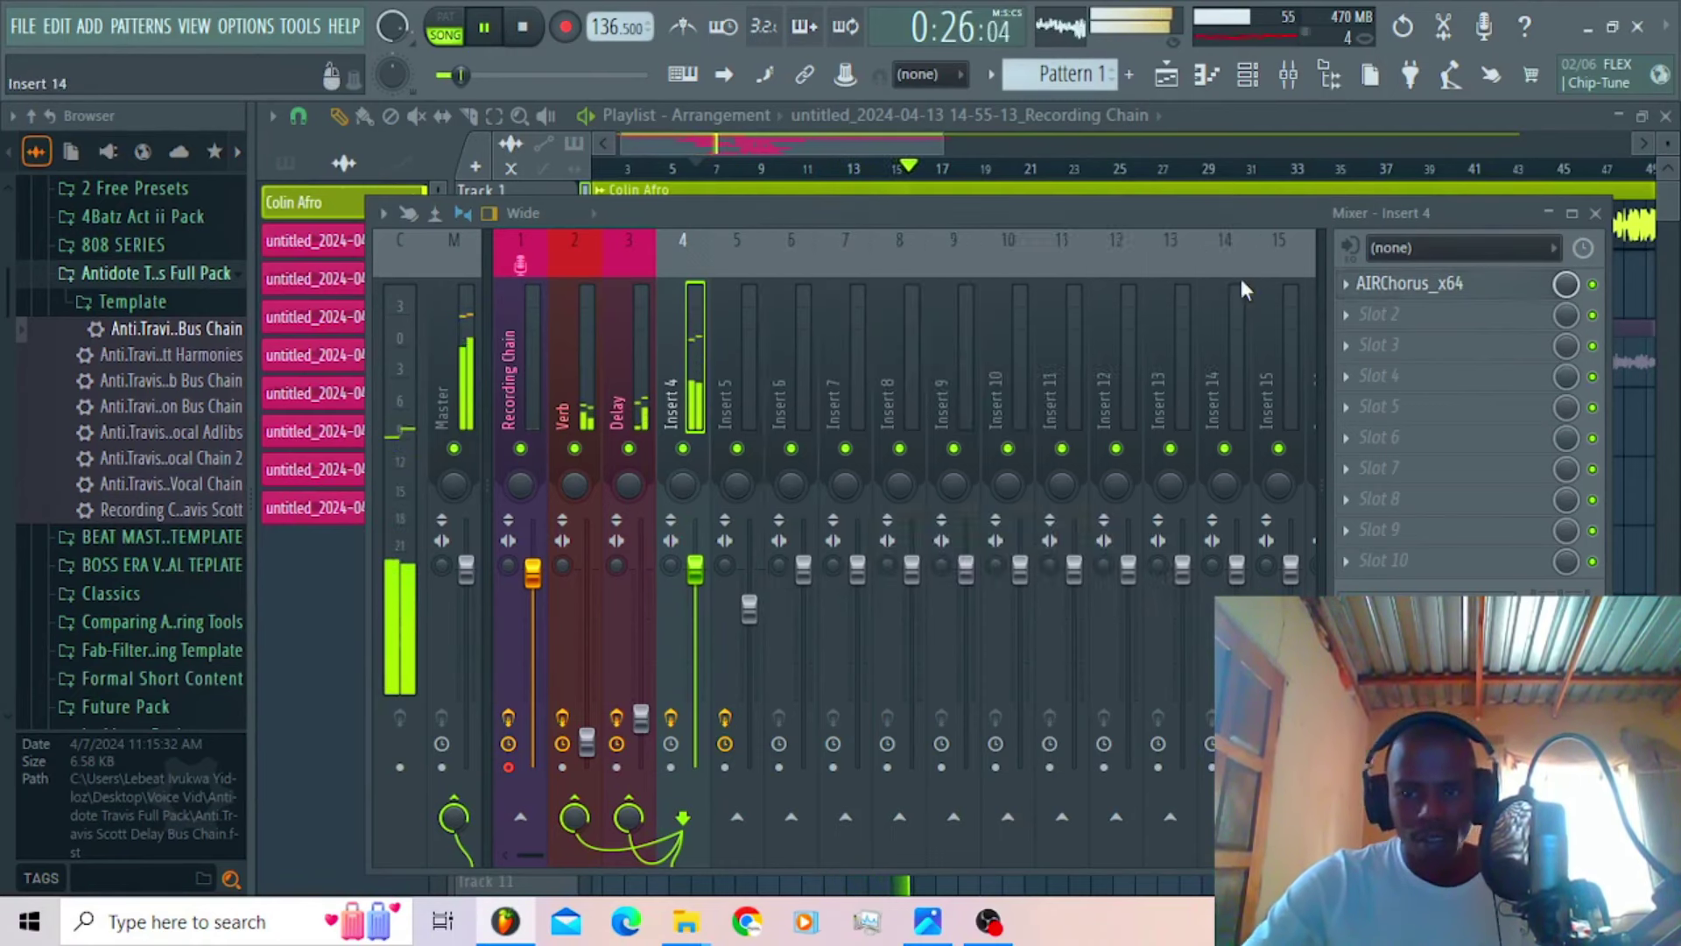
# Step: Load Soundgoodizer in slot 4 of mixer track Insert 4, using mode A
pyautogui.click(1351, 385)
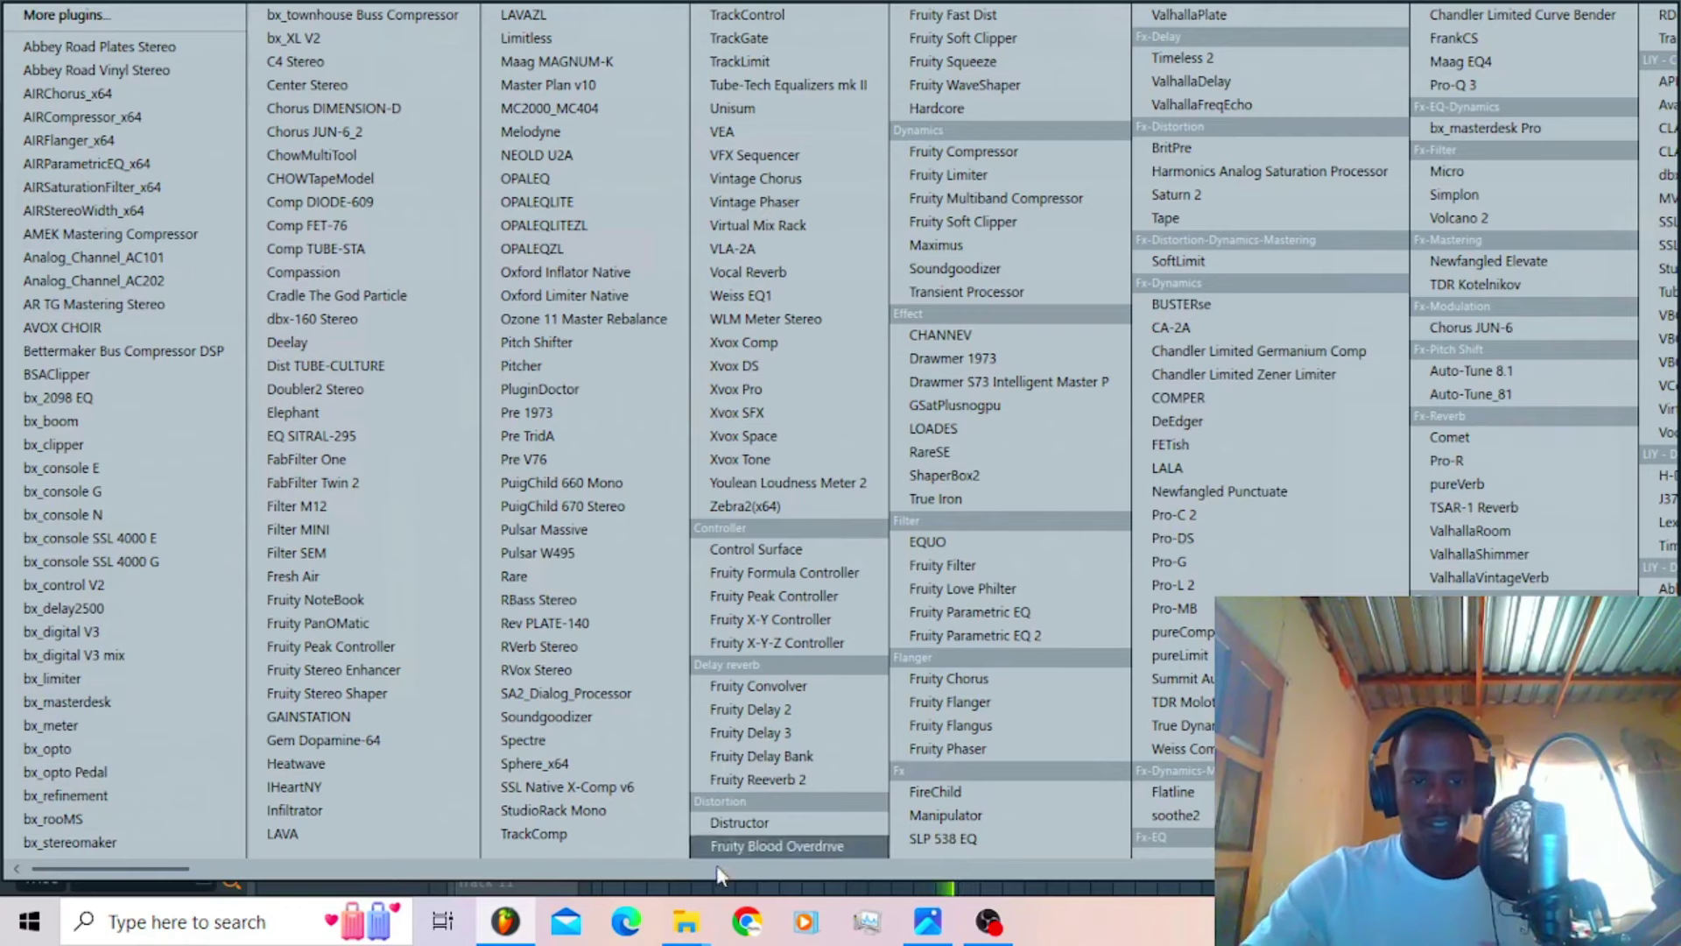
pyautogui.click(569, 716)
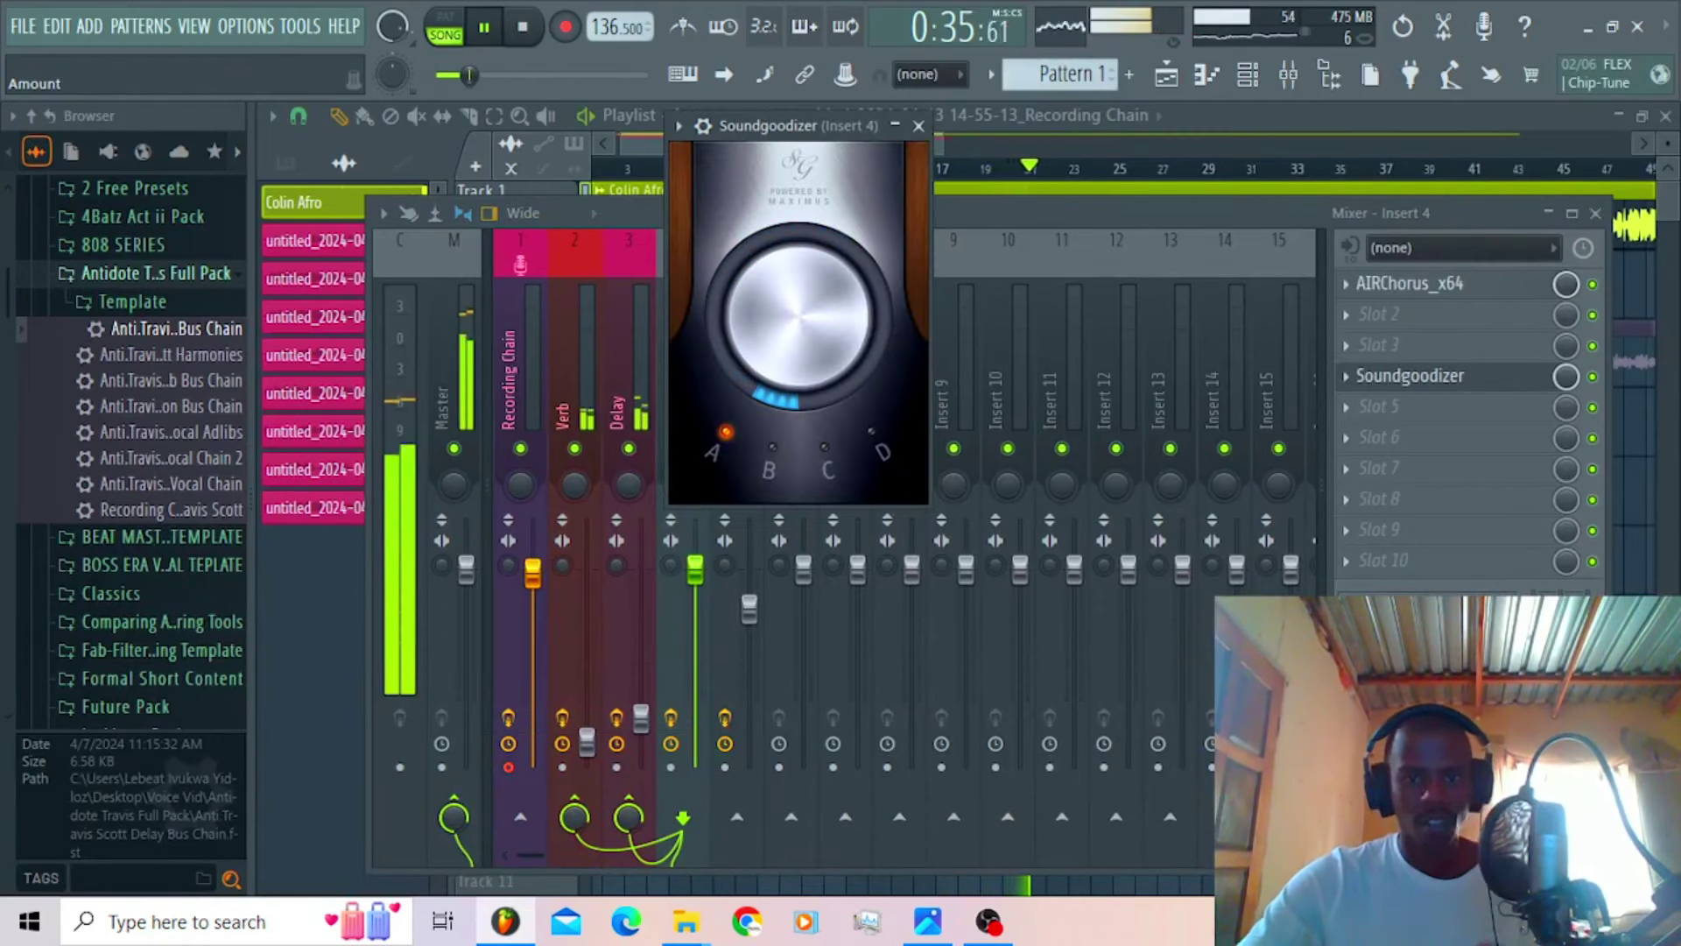
pyautogui.click(871, 437)
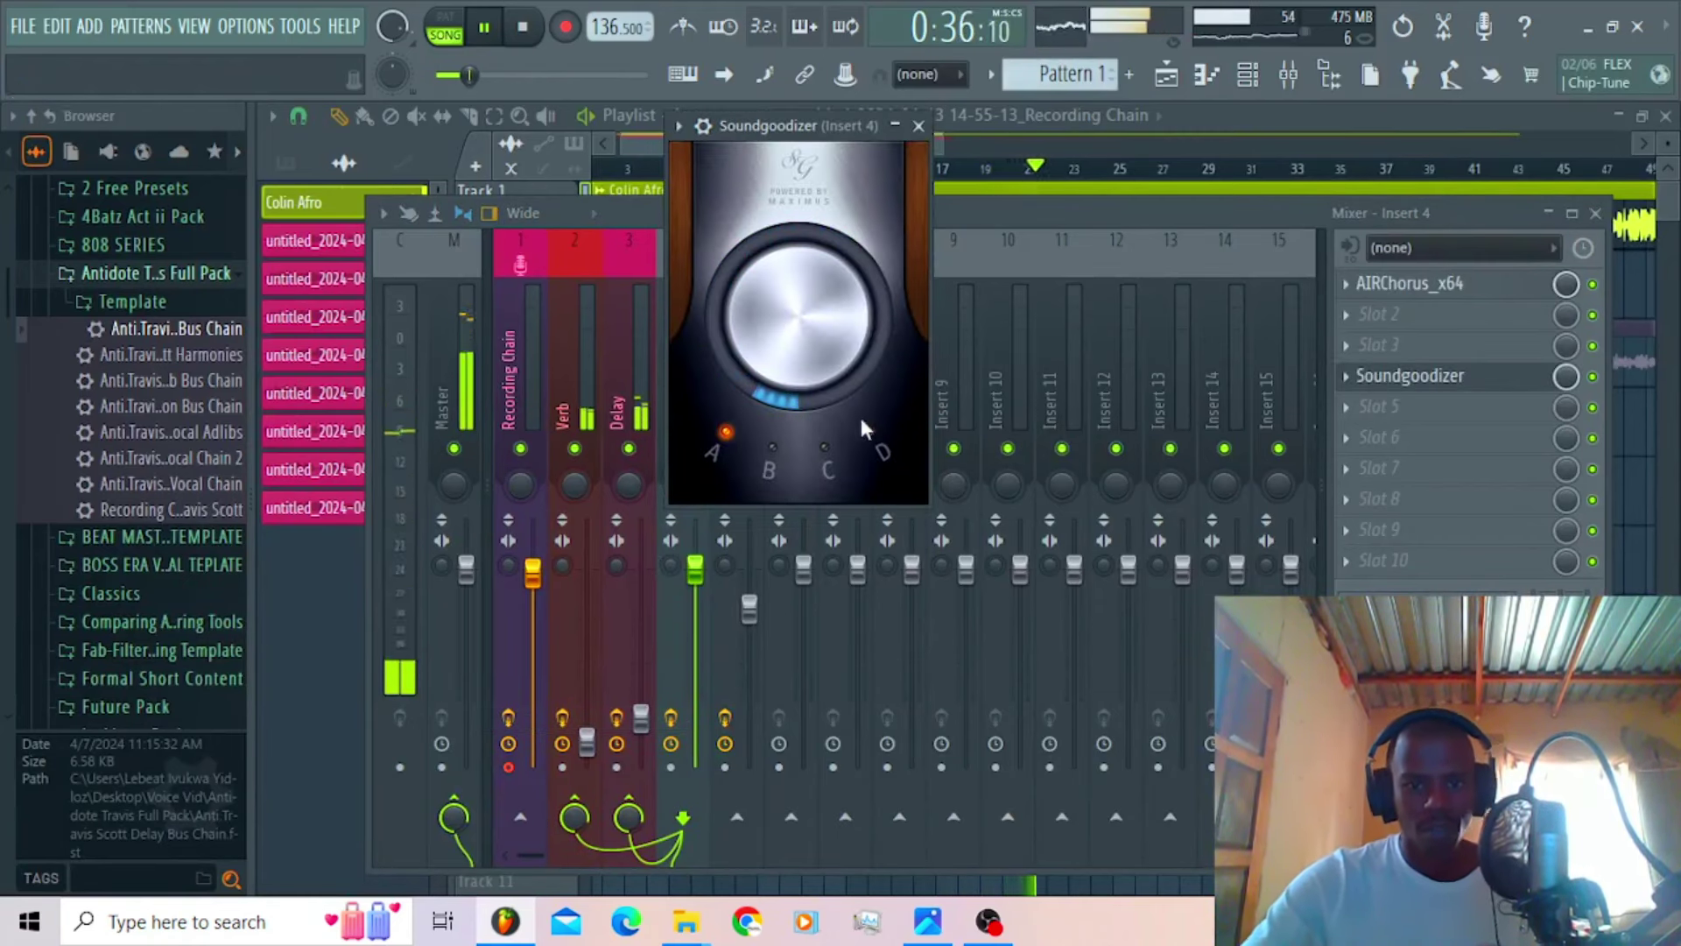
pyautogui.click(766, 435)
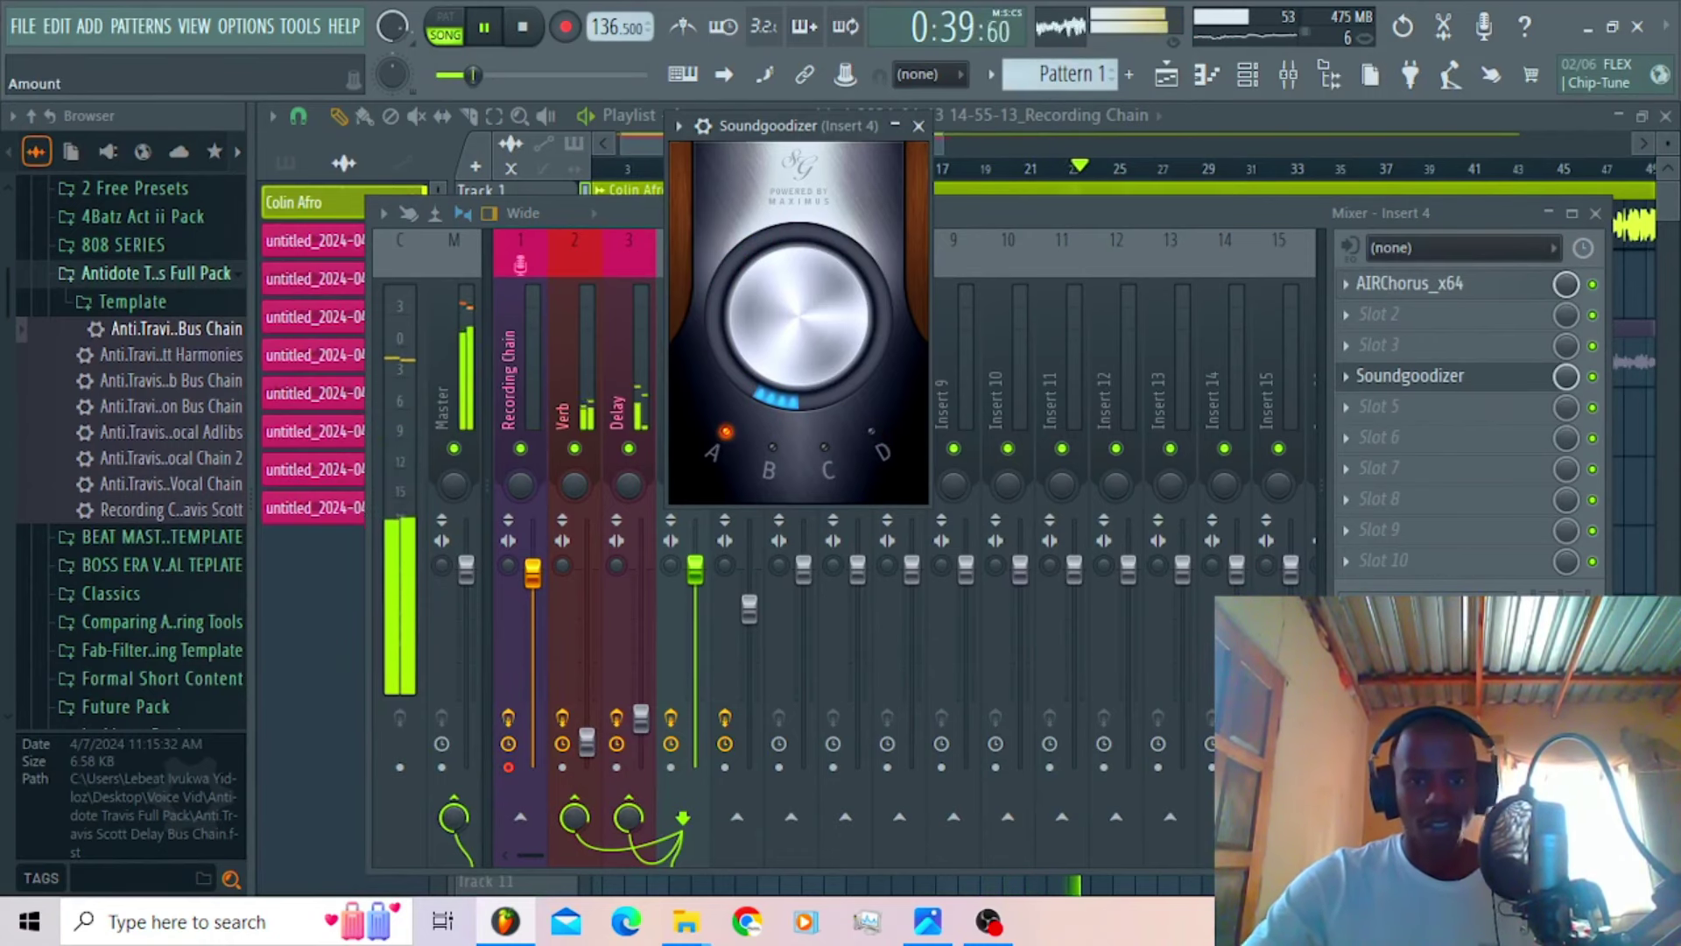
pyautogui.click(919, 125)
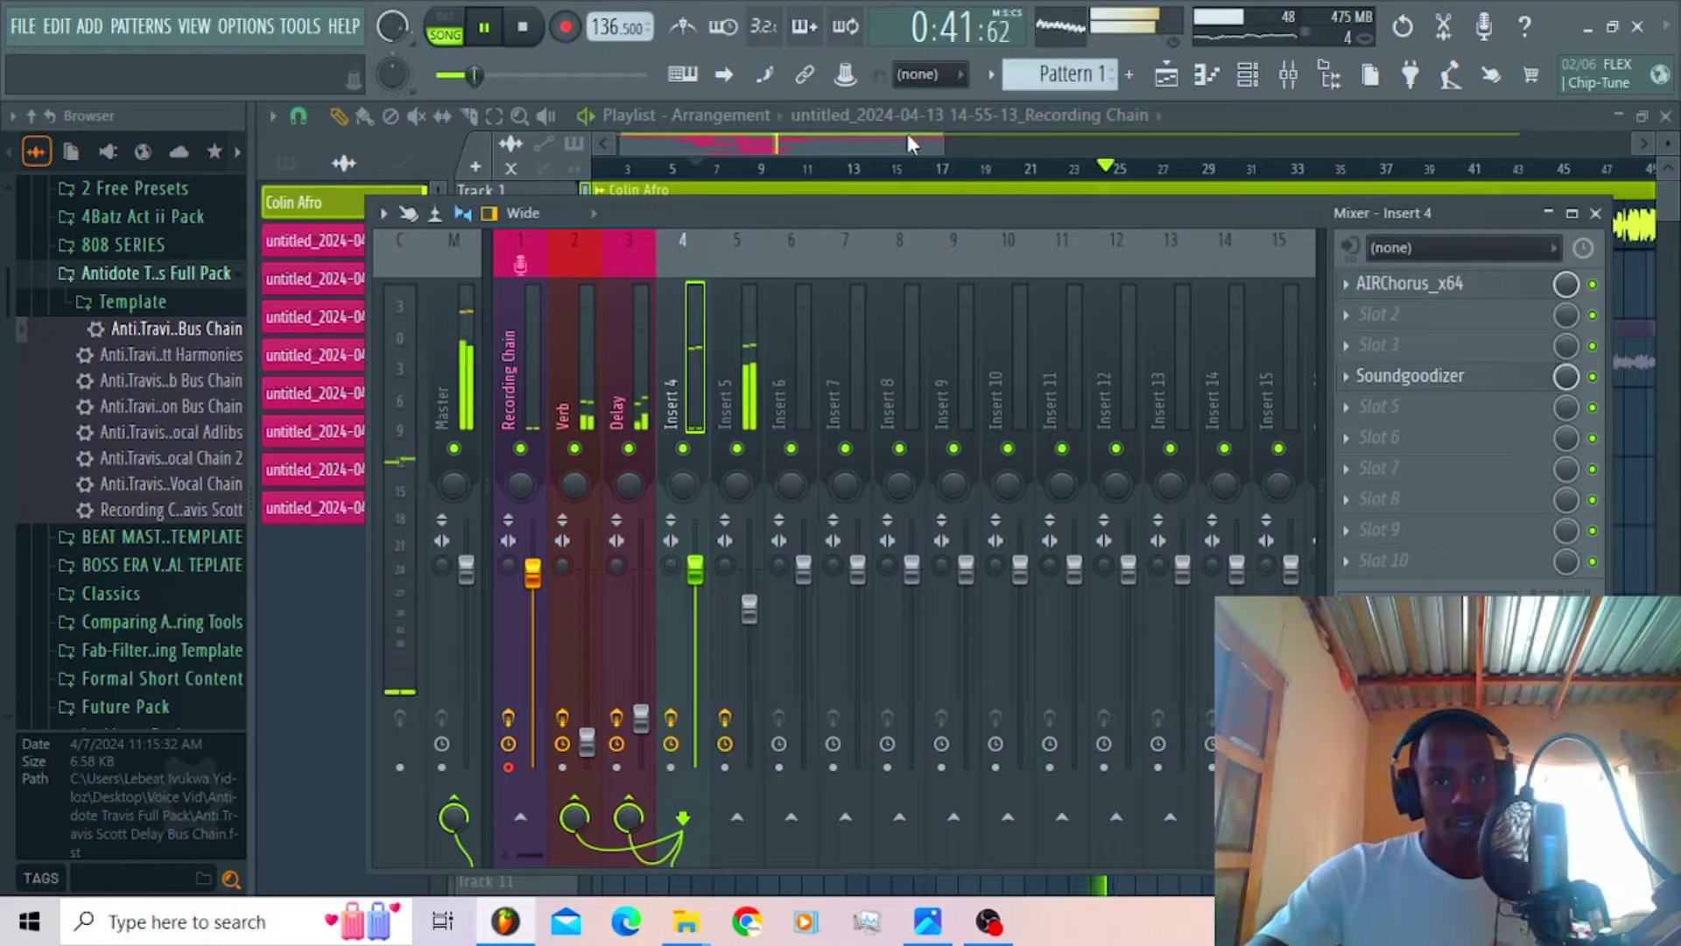
# Step: Trim the ends of the Track 7 clip and the last Track 9 clip to about bar 25, with playback stopped
pyautogui.moveTo(907, 135); pyautogui.dragTo(978, 140)
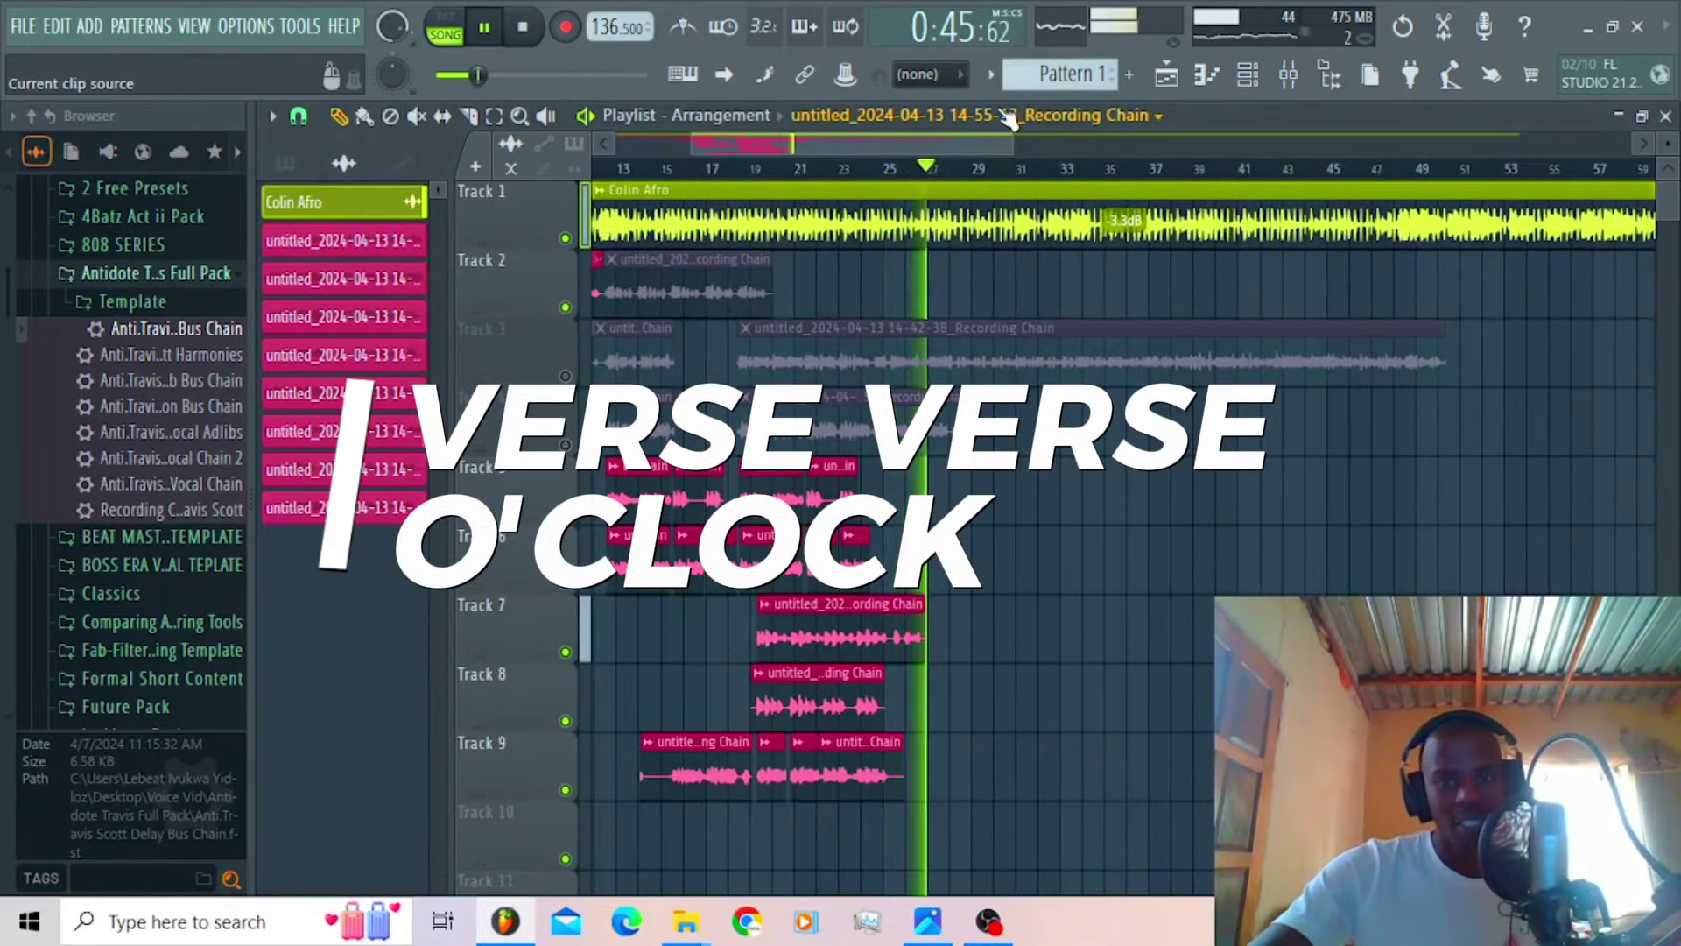
pyautogui.scroll(3, 783, 155)
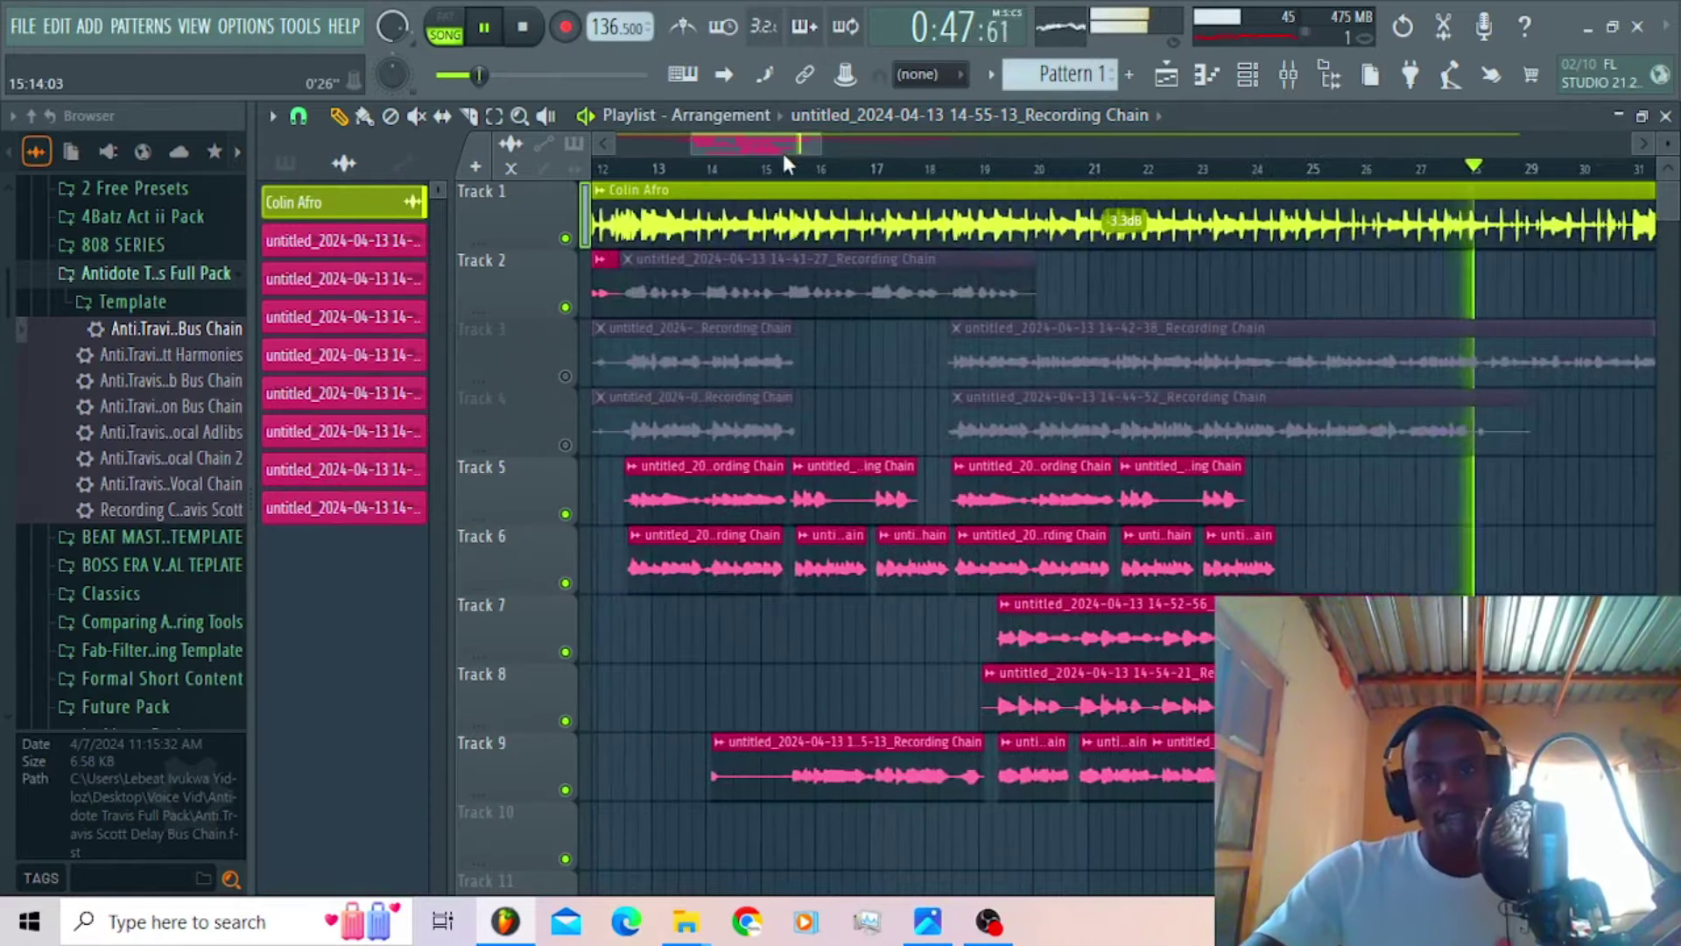
pyautogui.moveTo(1012, 603); pyautogui.dragTo(918, 589)
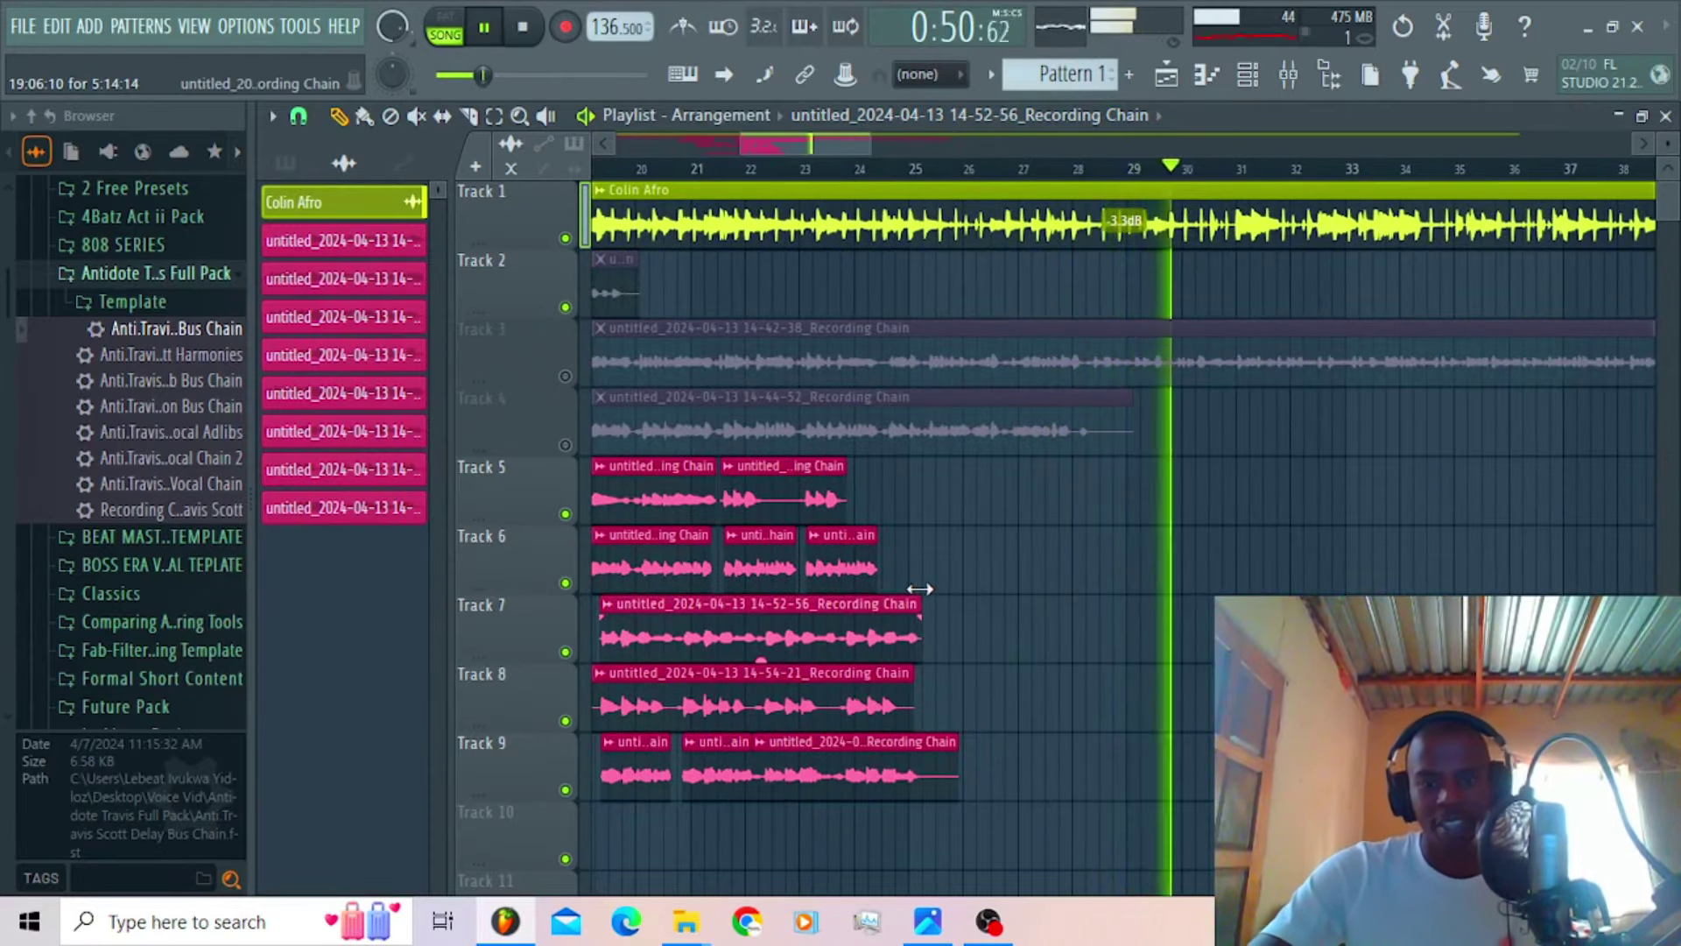
pyautogui.press('space')
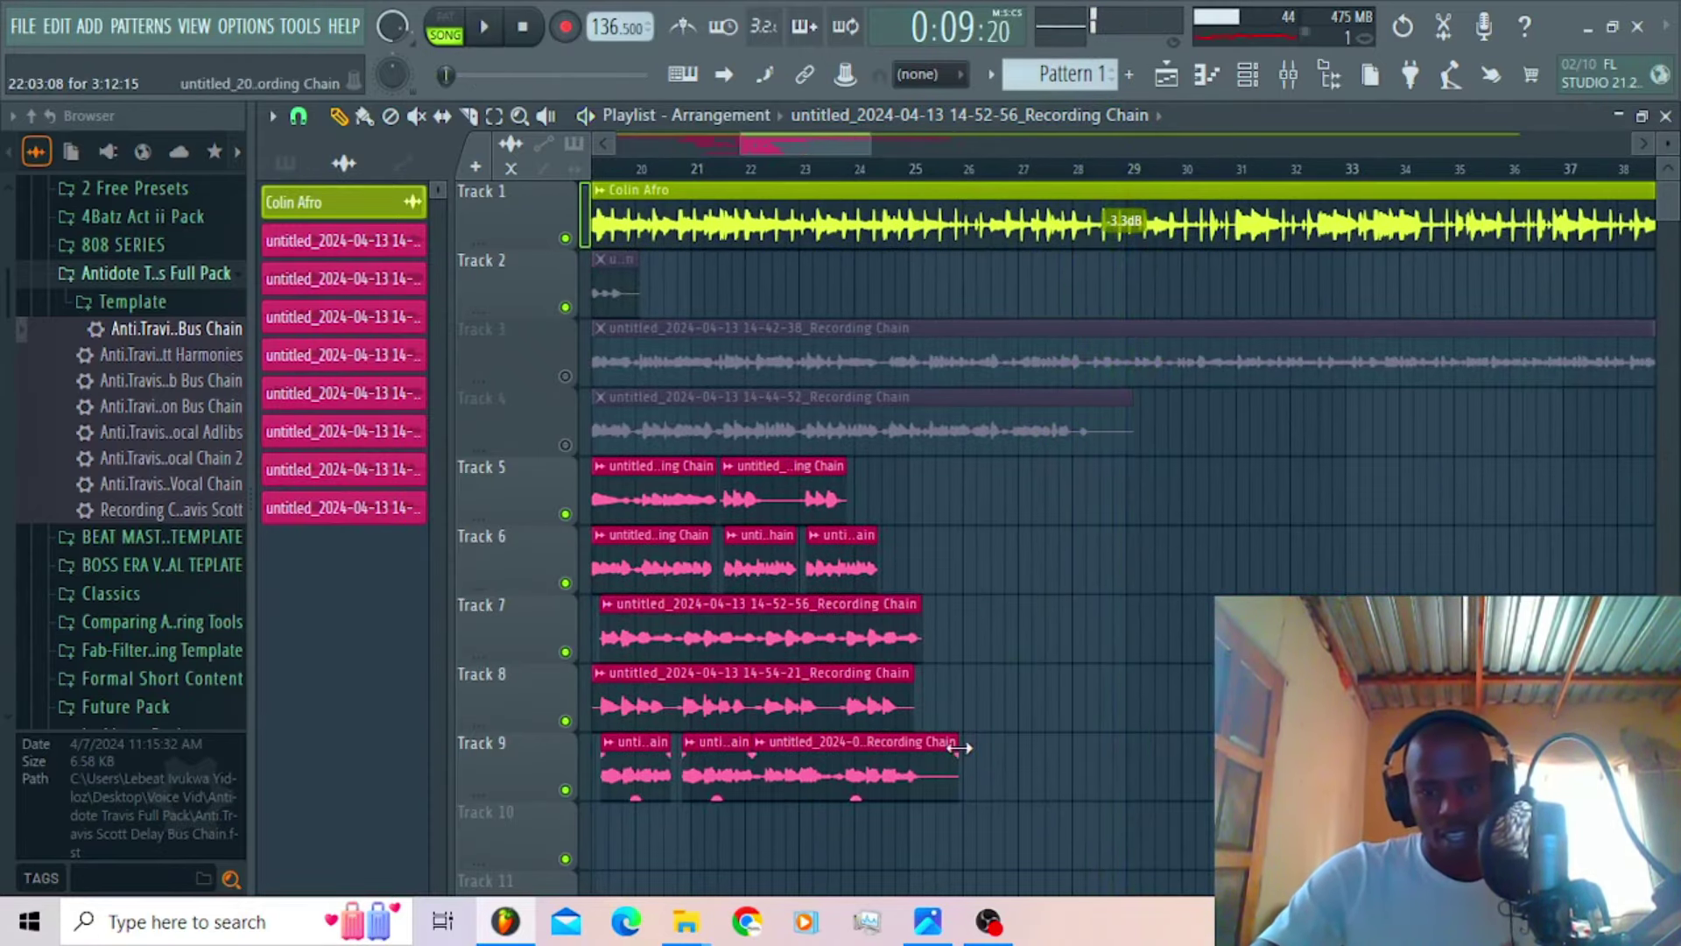
pyautogui.moveTo(960, 747); pyautogui.dragTo(924, 747)
# Step: Record a verse take through the Recording Chain mixer track into the playlist as an audio clip, starting between bars 23 and 24
pyautogui.click(1293, 81)
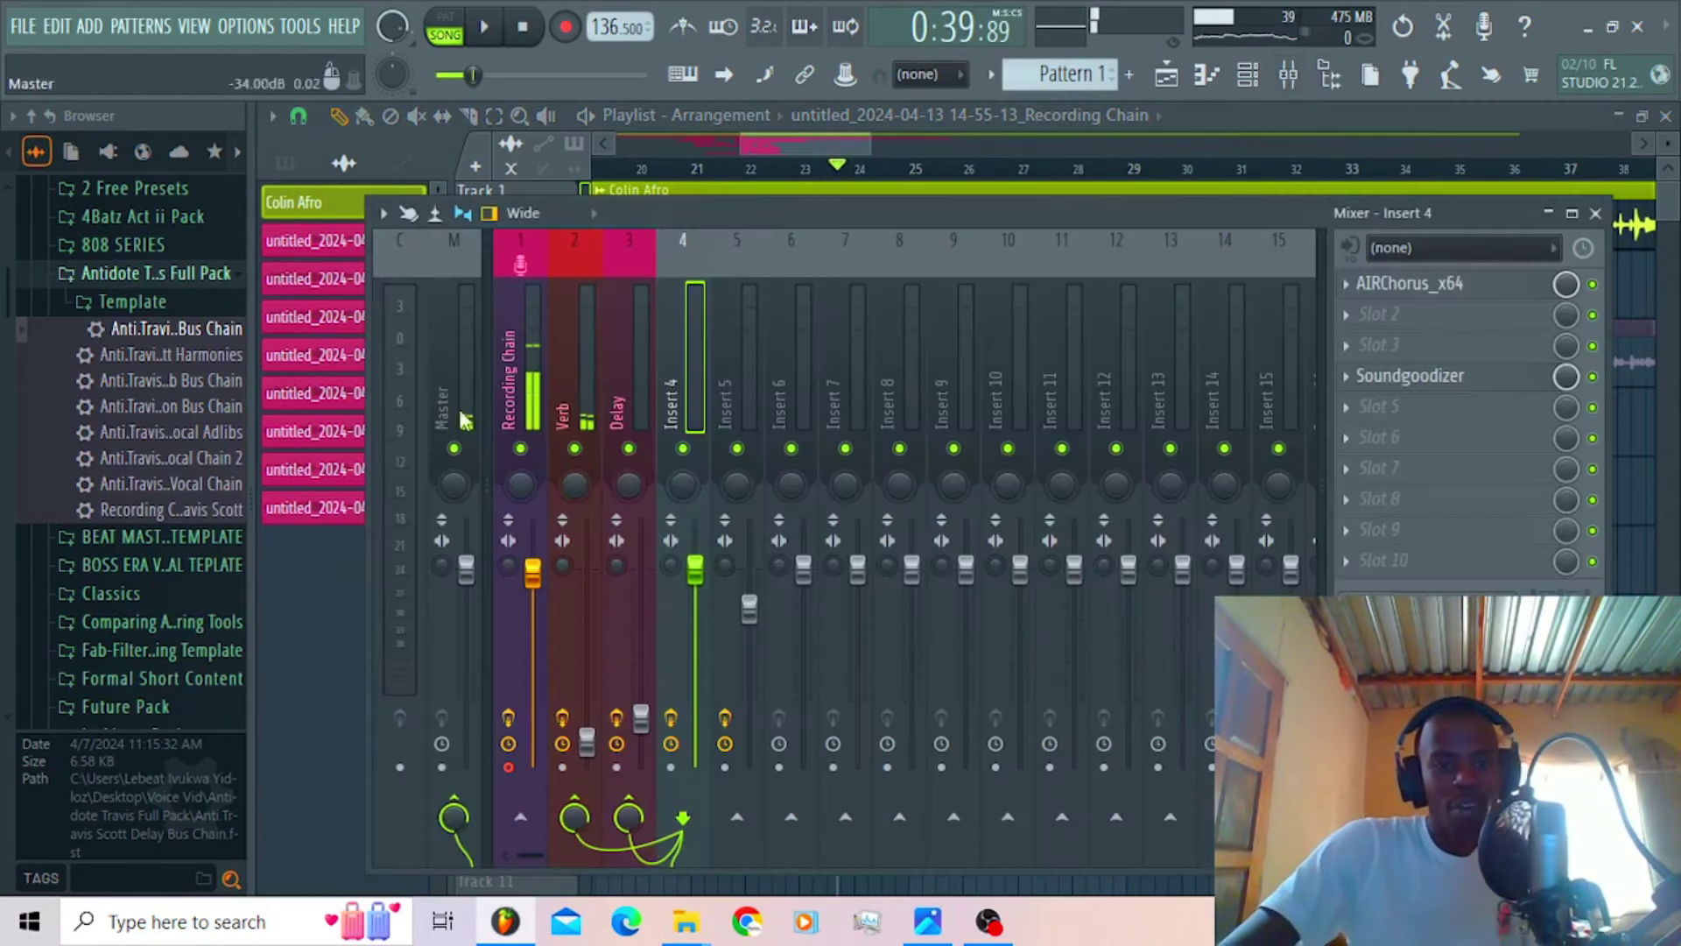
pyautogui.click(533, 367)
pyautogui.click(566, 28)
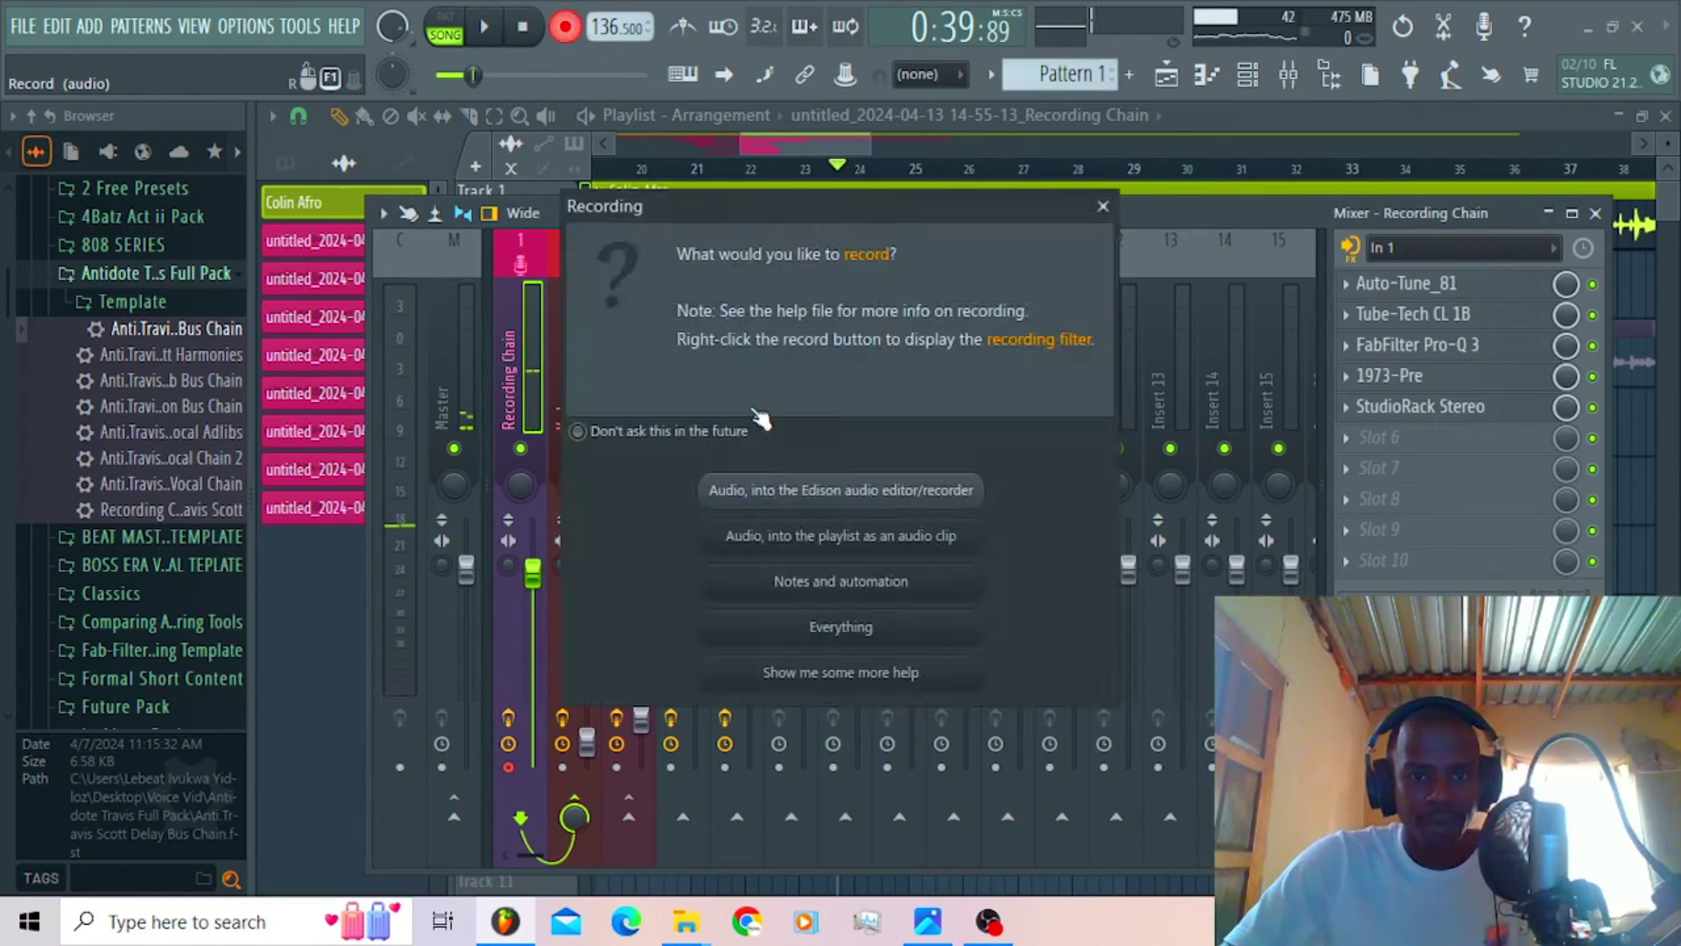
pyautogui.click(833, 537)
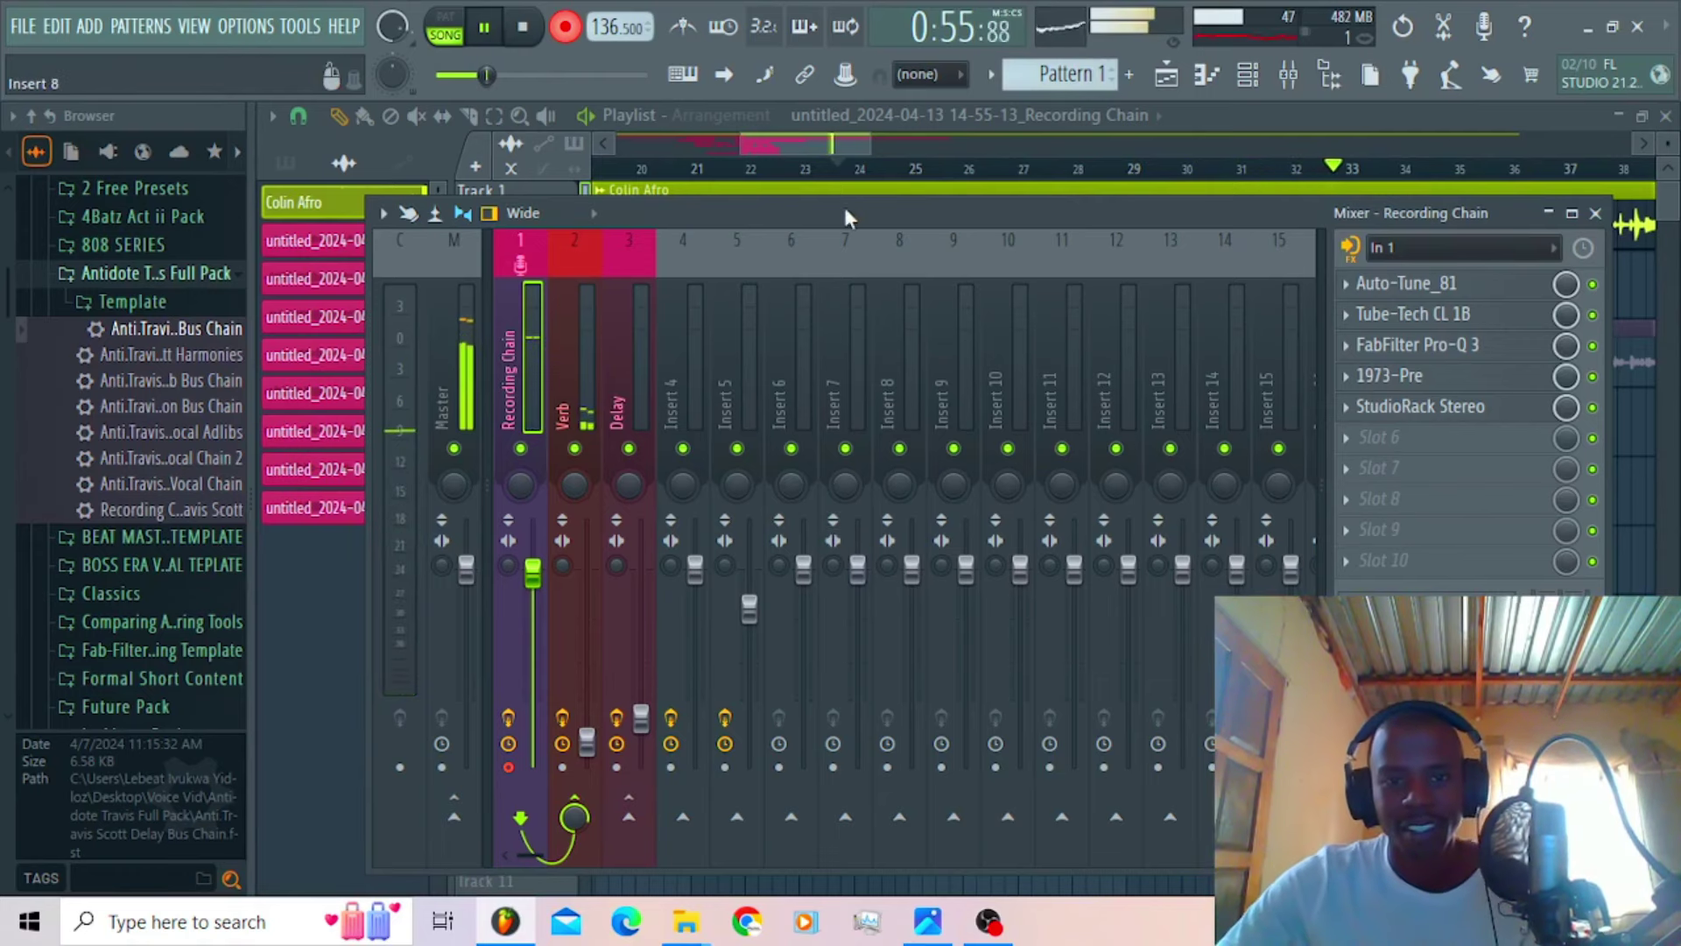
pyautogui.click(827, 140)
pyautogui.press('space')
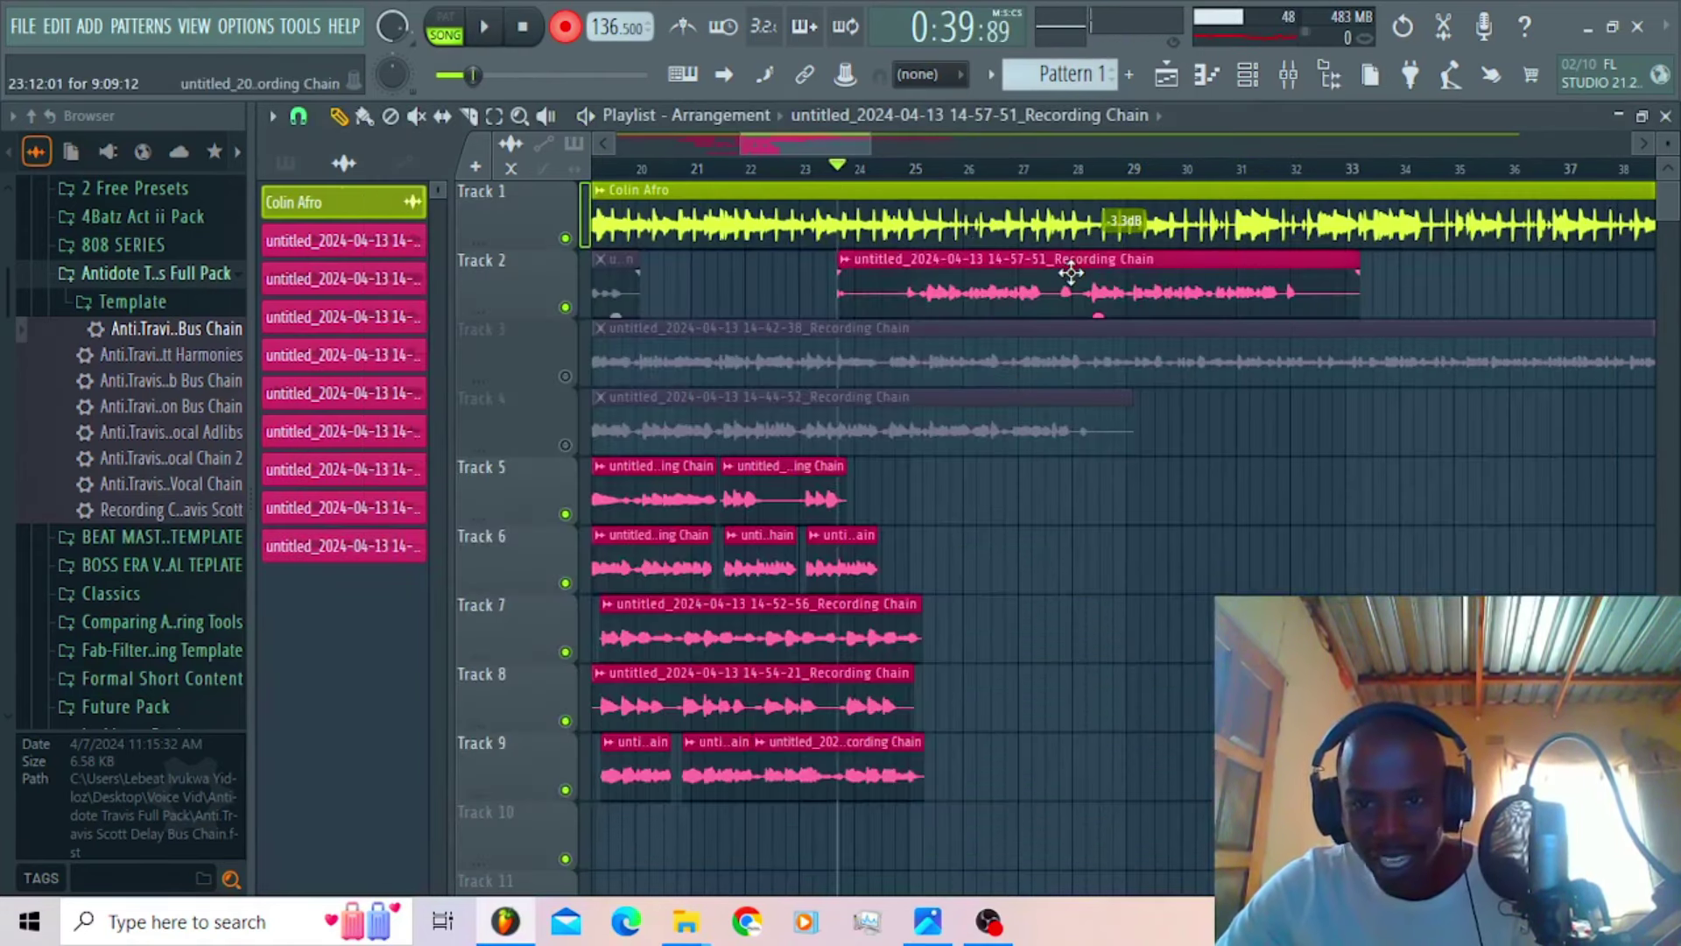
# Step: Route the new Track 2 verse take to mixer track Insert 4 and audition it from about bar 24
pyautogui.doubleClick(1071, 273)
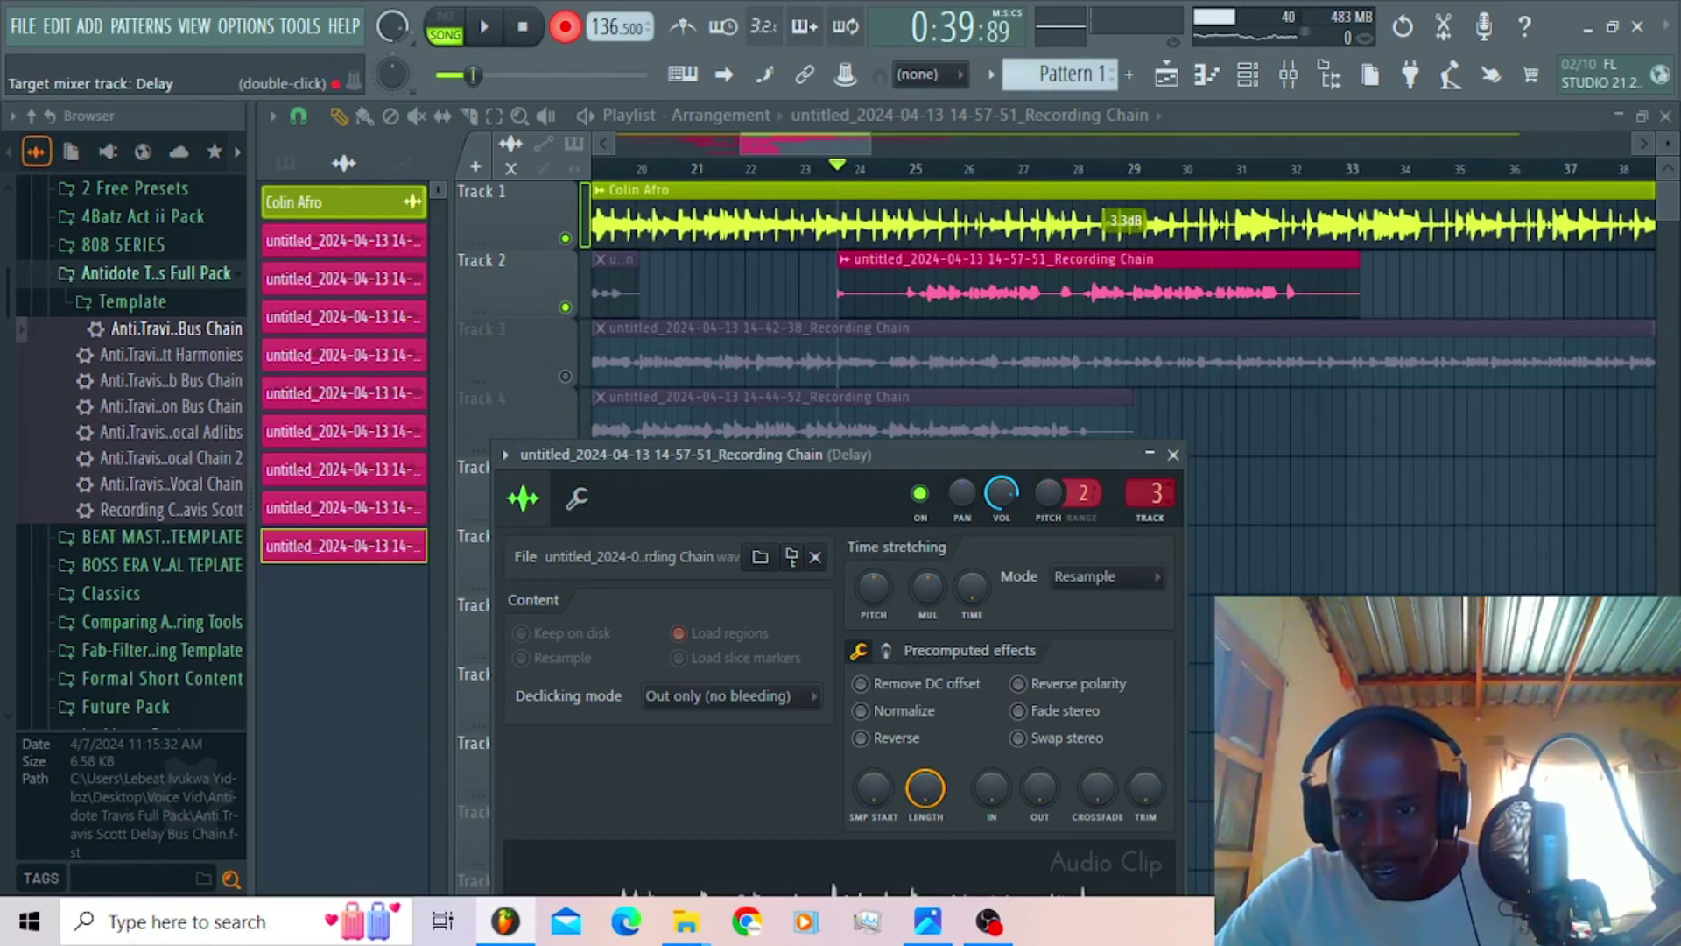
pyautogui.click(913, 171)
pyautogui.press('space')
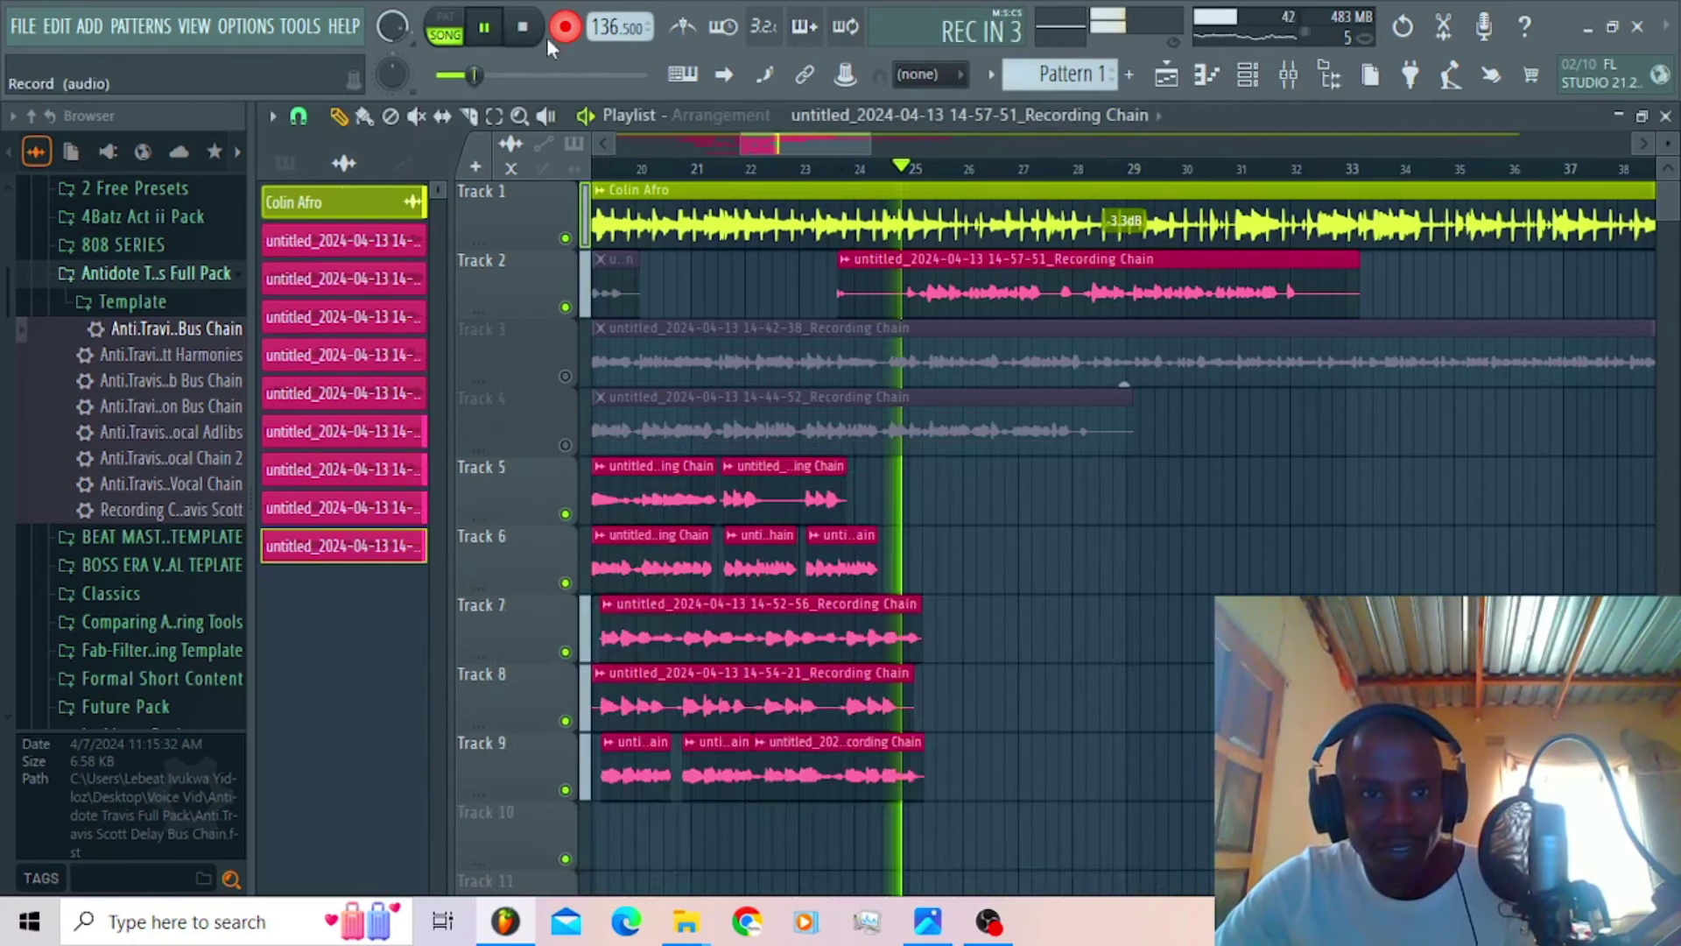
pyautogui.press('space')
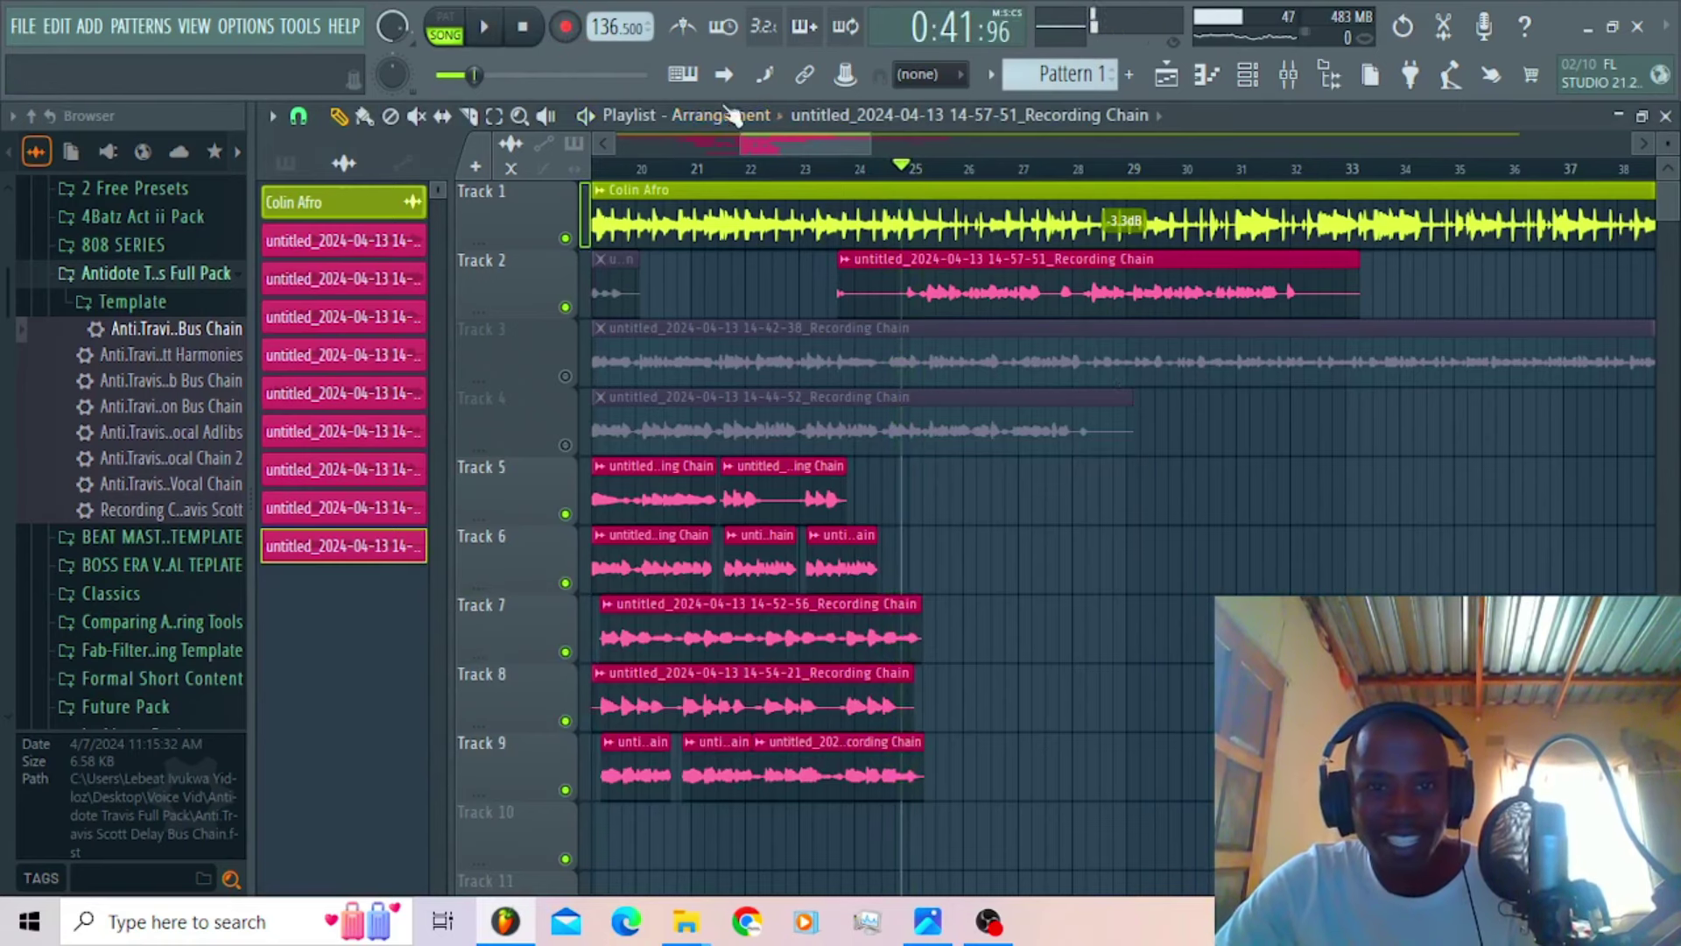
# Step: Record another vocal take through the Recording Chain mixer track into the playlist as an audio clip, starting between bars 26 and 27
pyautogui.moveTo(745, 143); pyautogui.dragTo(812, 147)
pyautogui.click(828, 166)
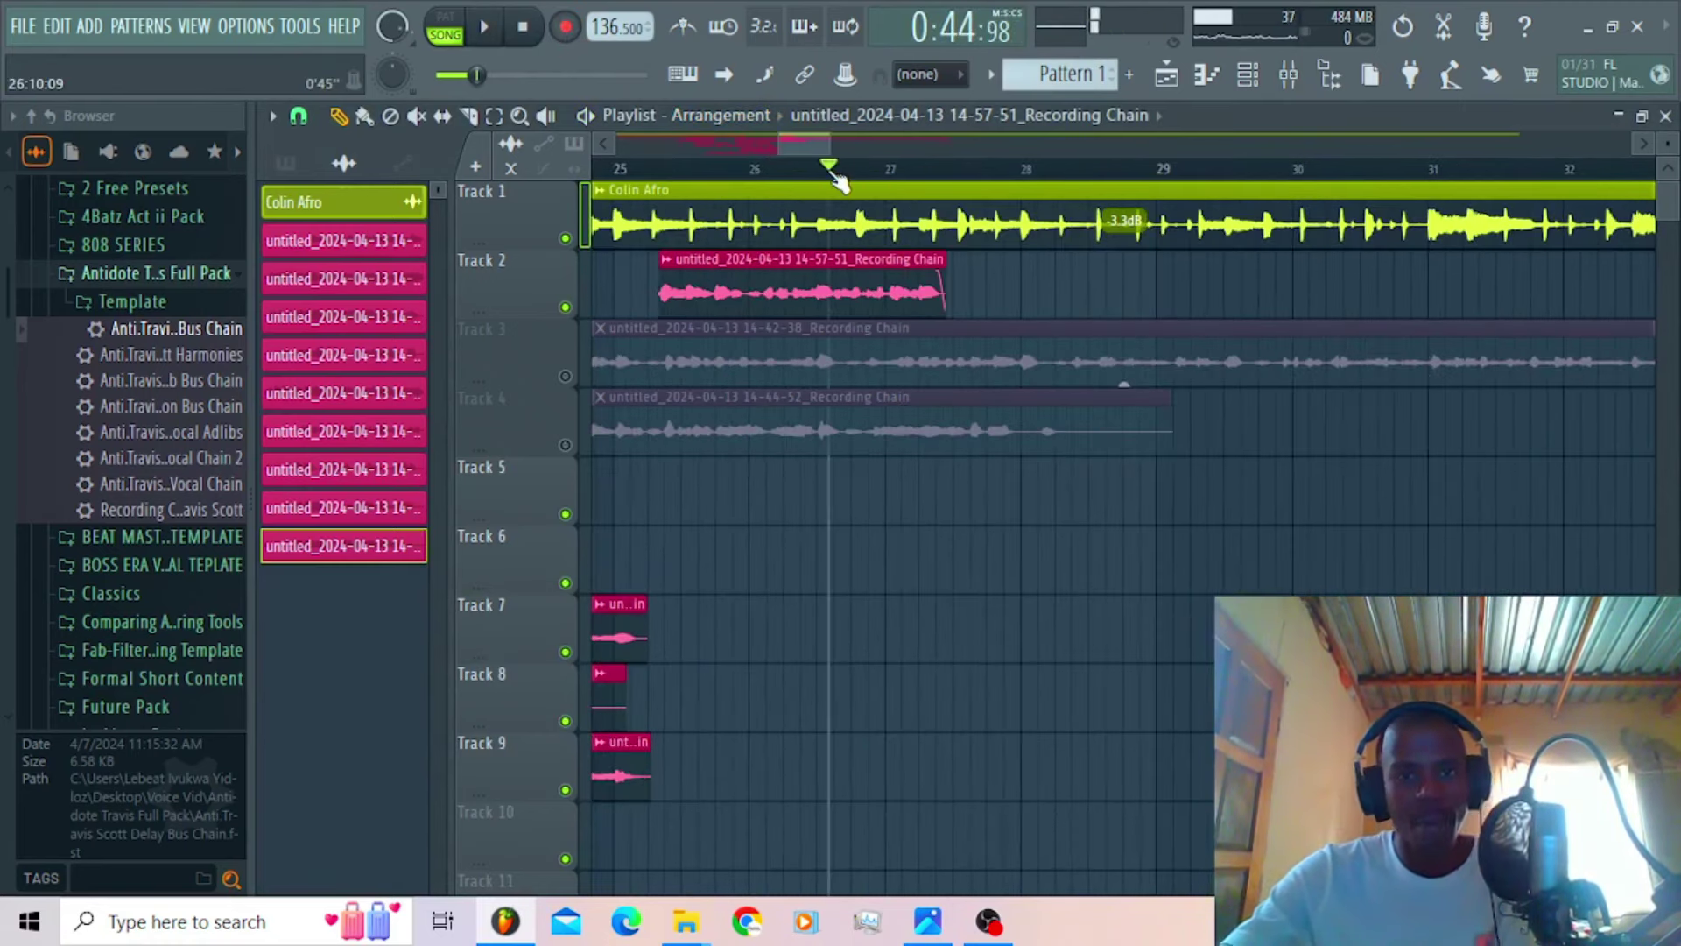
pyautogui.click(1290, 77)
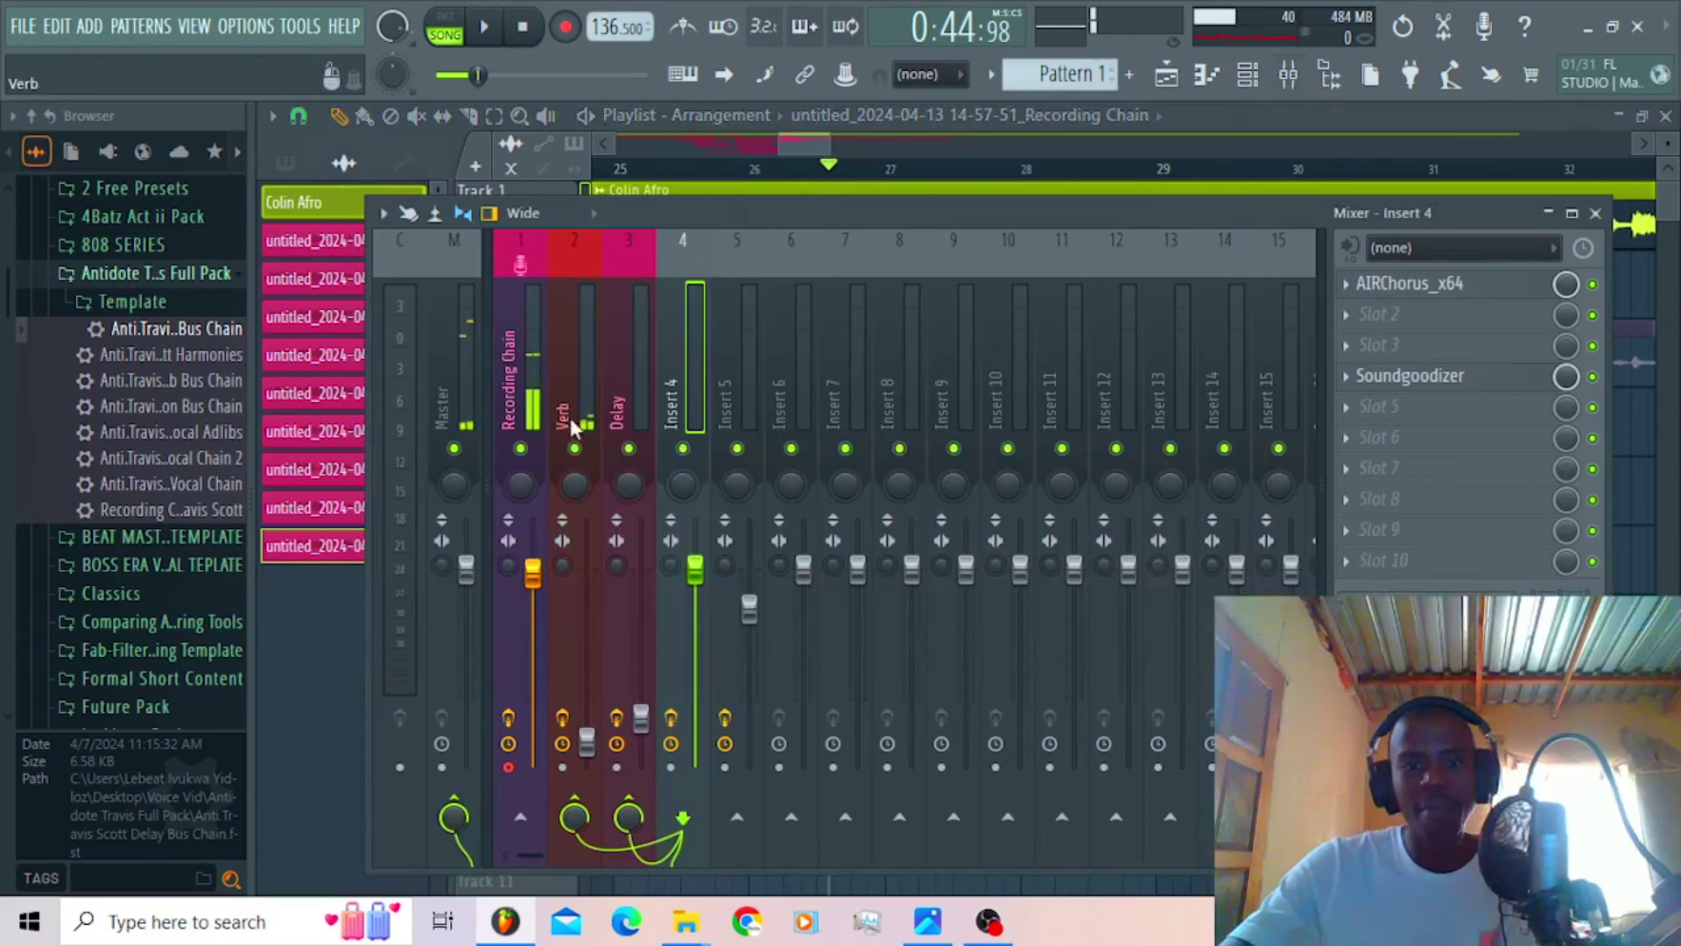
pyautogui.click(536, 355)
pyautogui.press('r')
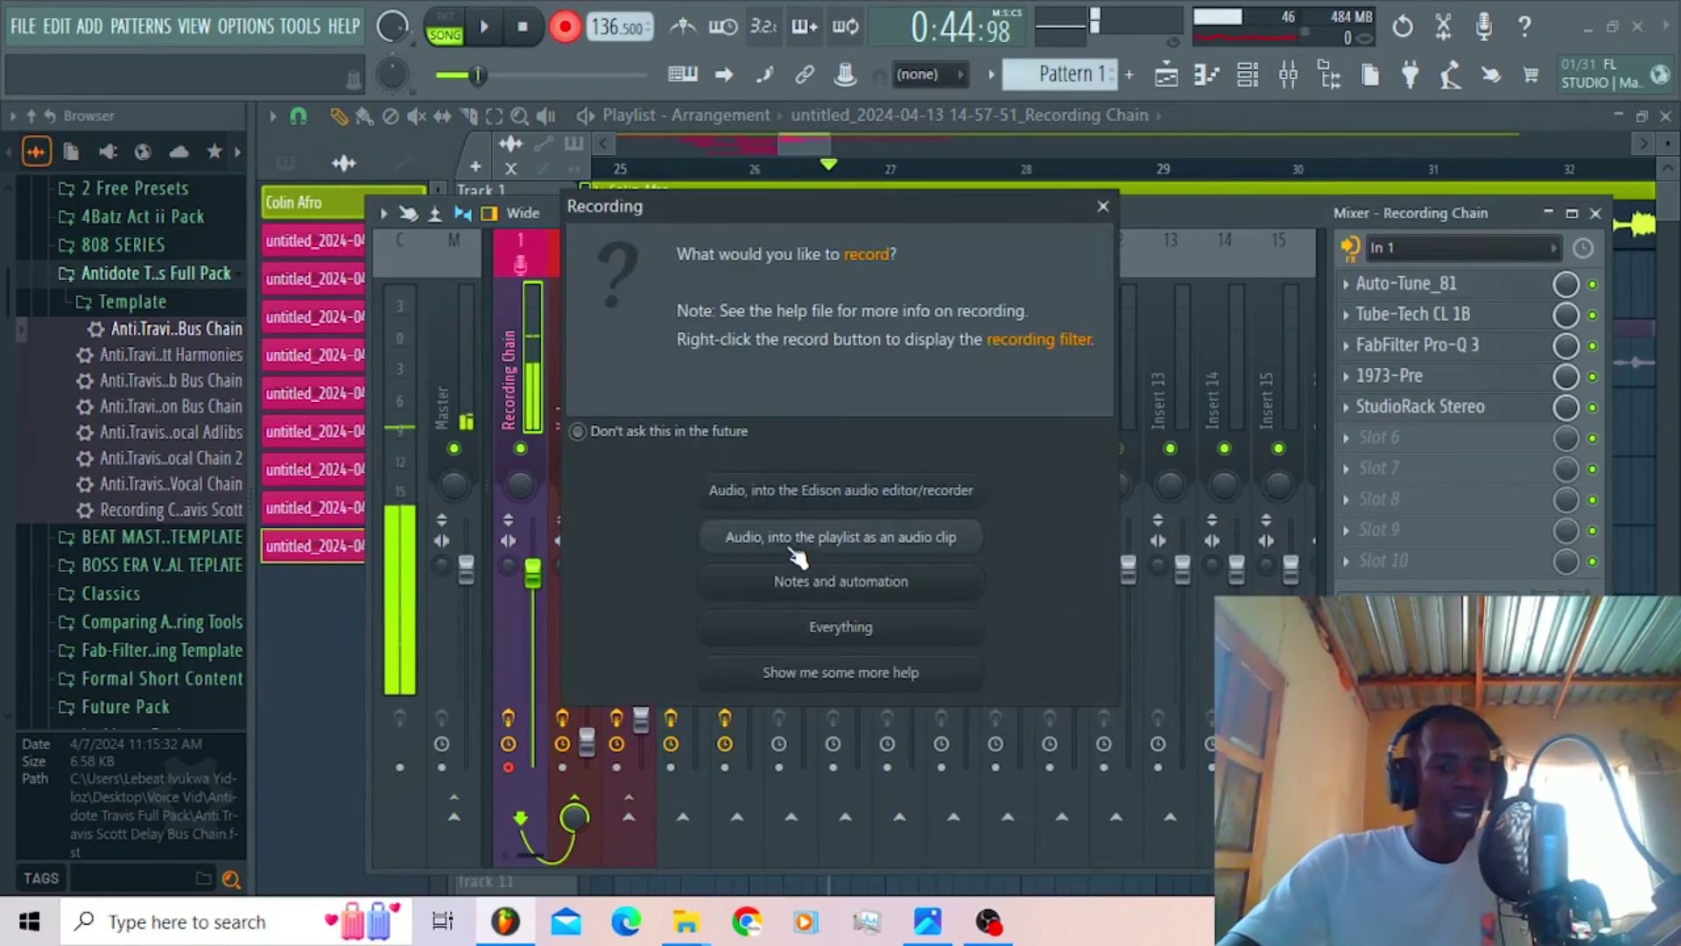
pyautogui.click(791, 547)
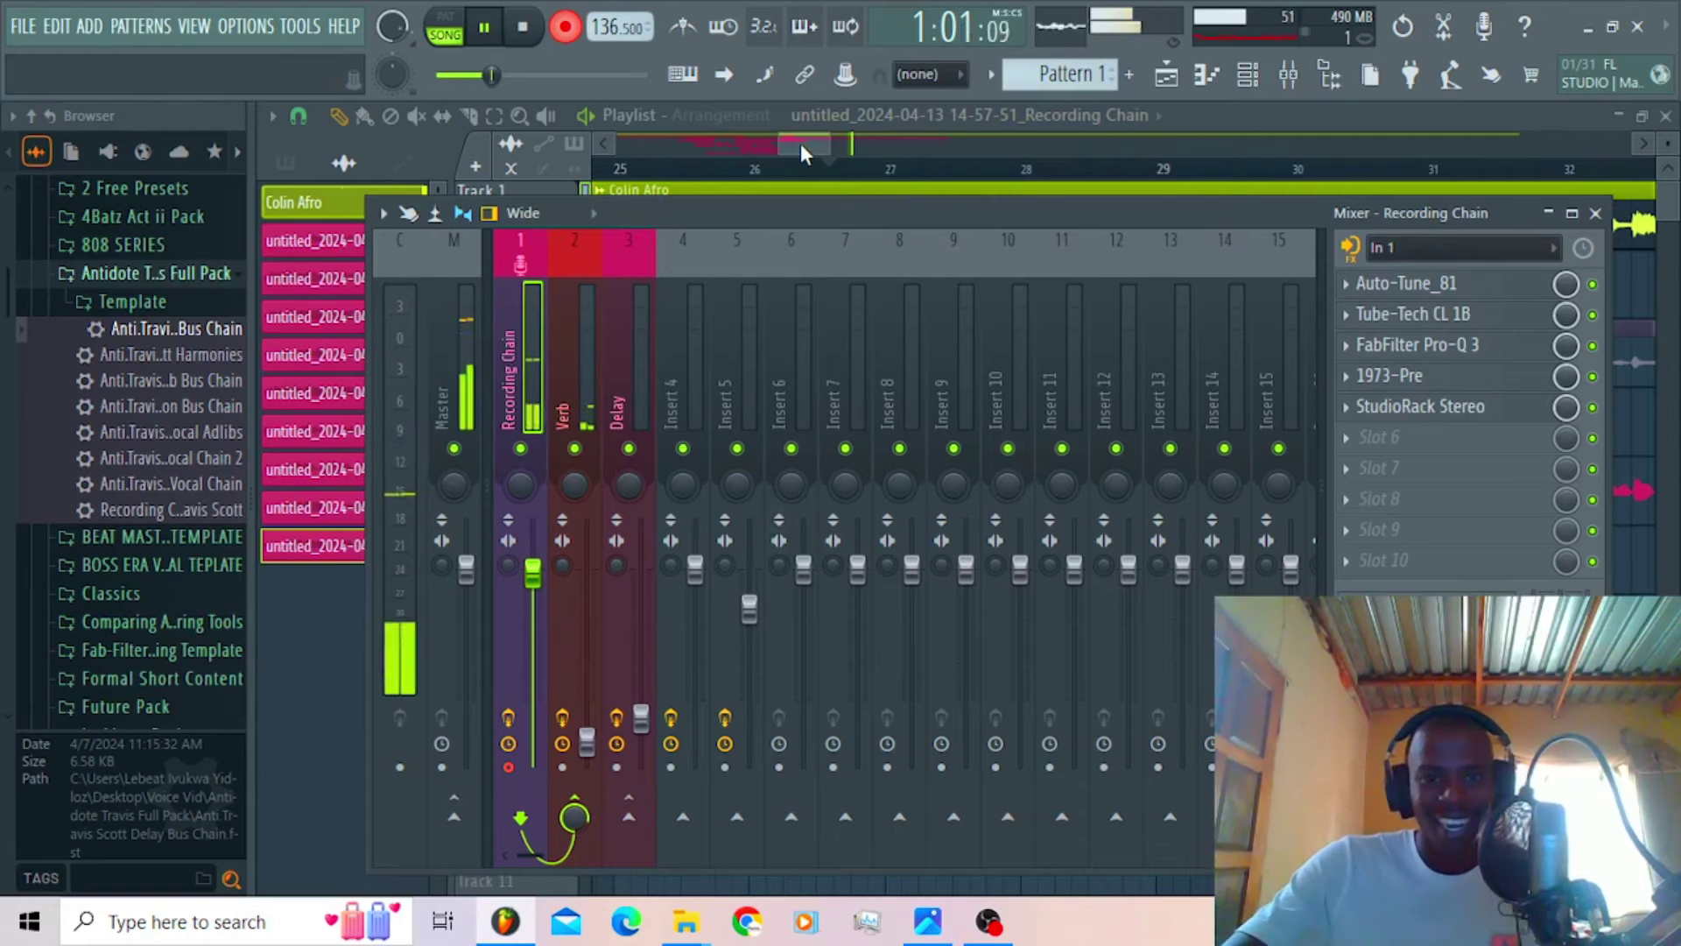
pyautogui.press('F9')
pyautogui.press('space')
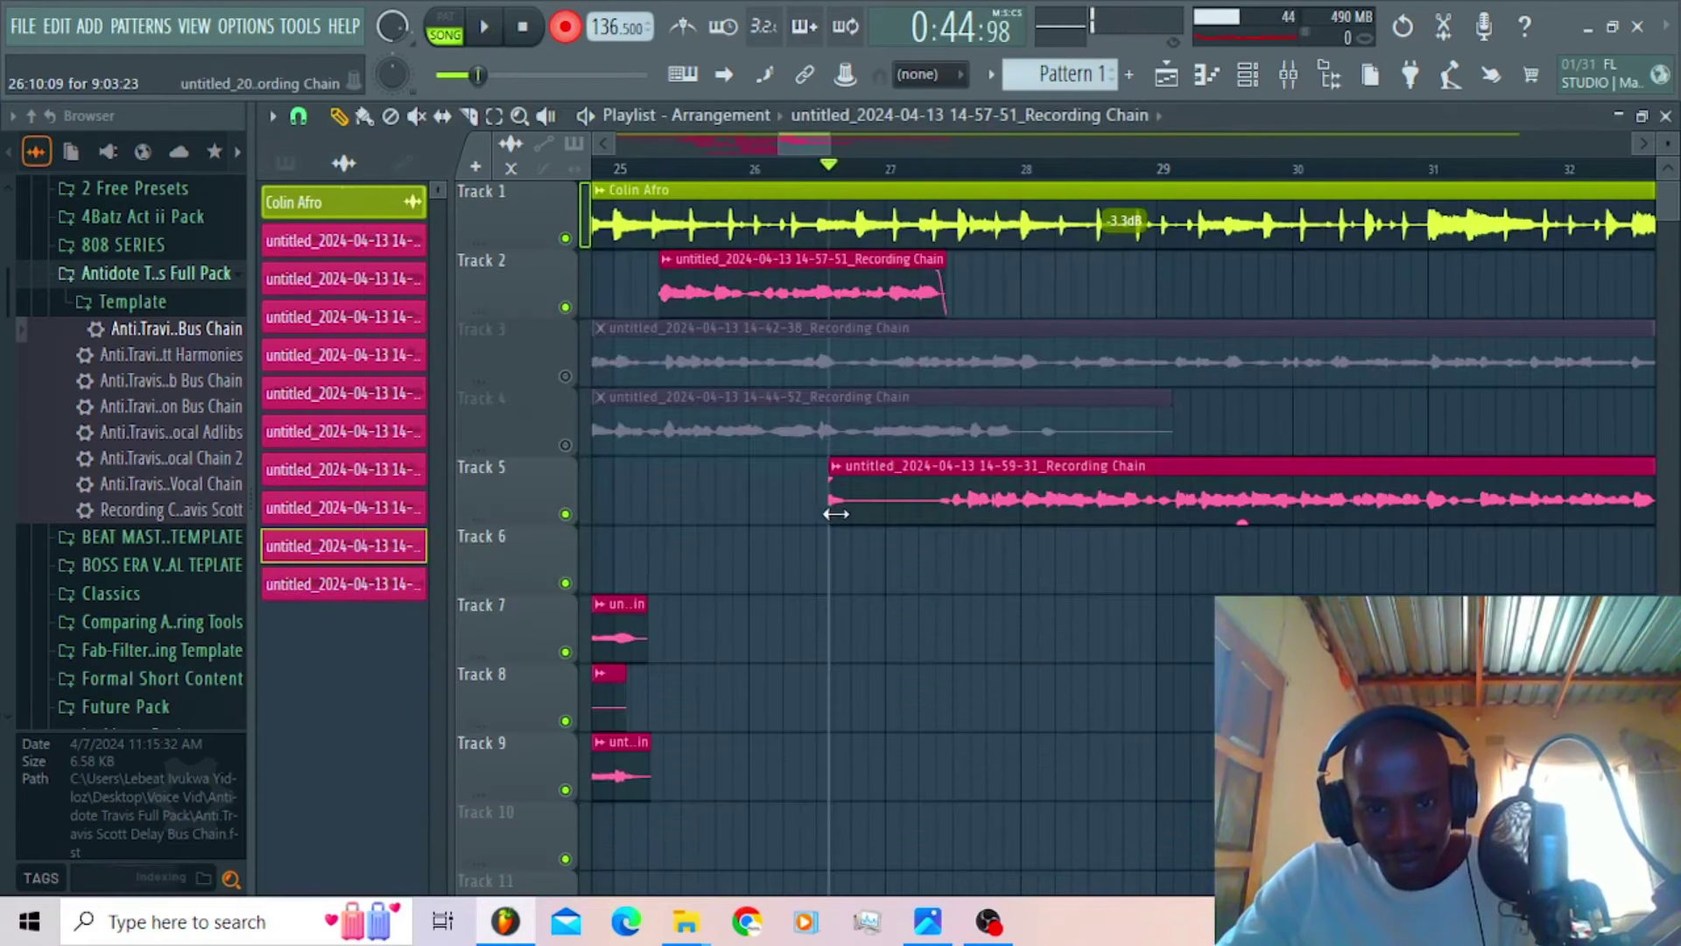
# Step: Trim the start of the new Track 5 take to about bar 27.5 and play it back against the beat
pyautogui.moveTo(832, 514); pyautogui.dragTo(930, 530)
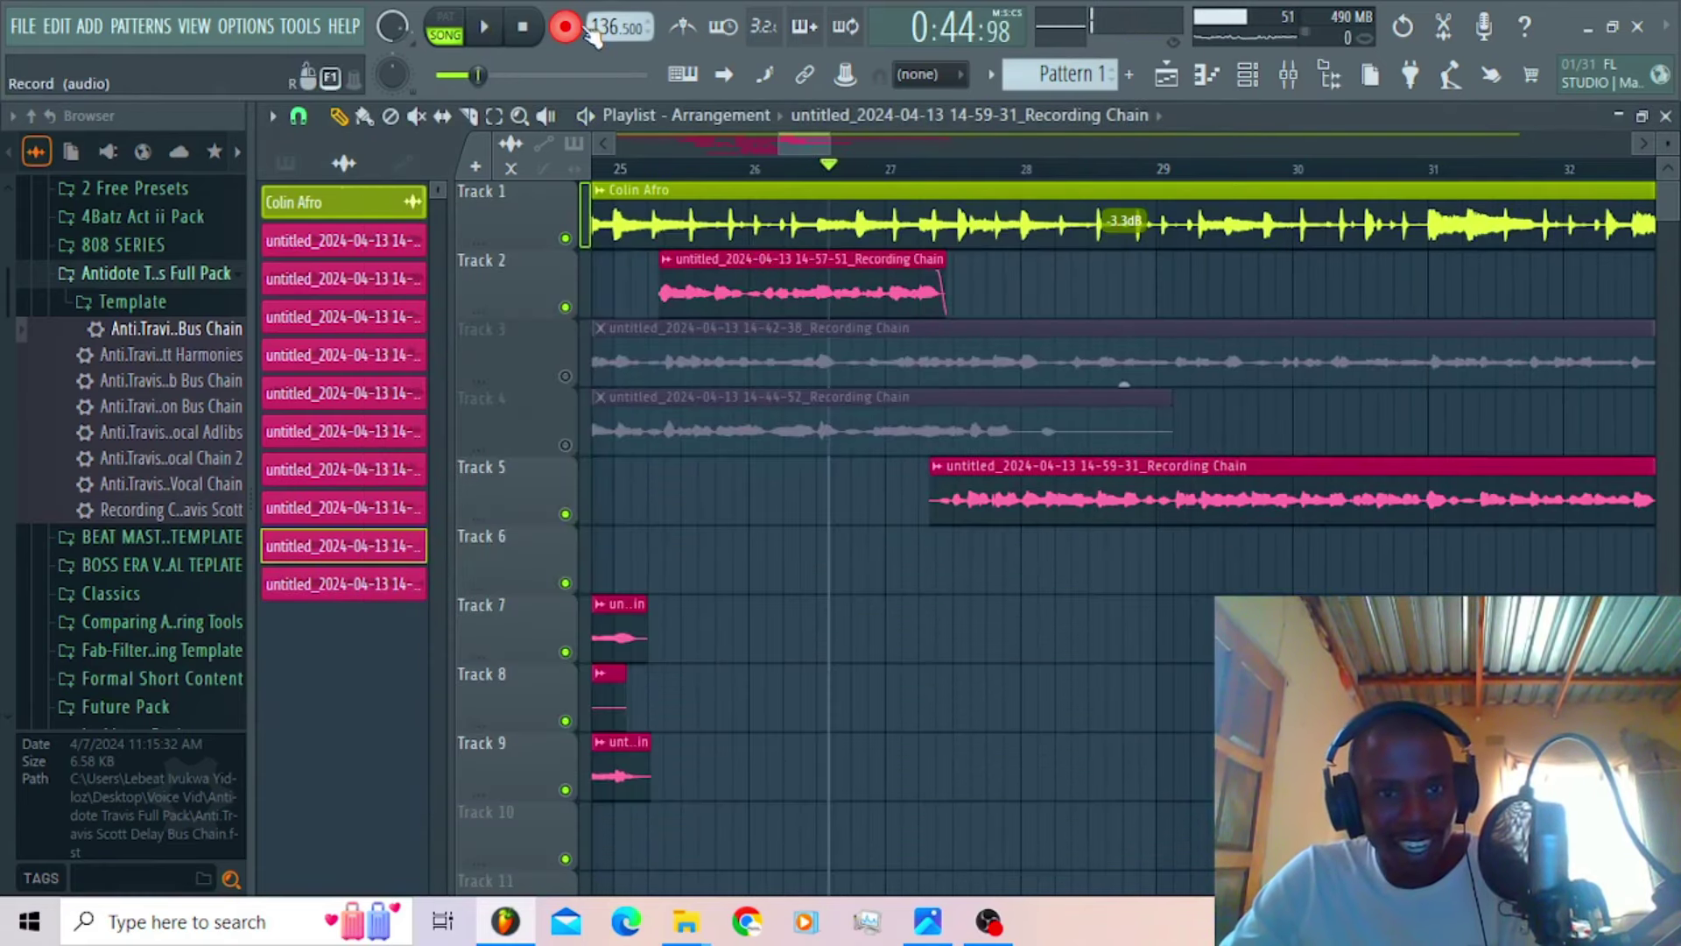
pyautogui.press('space')
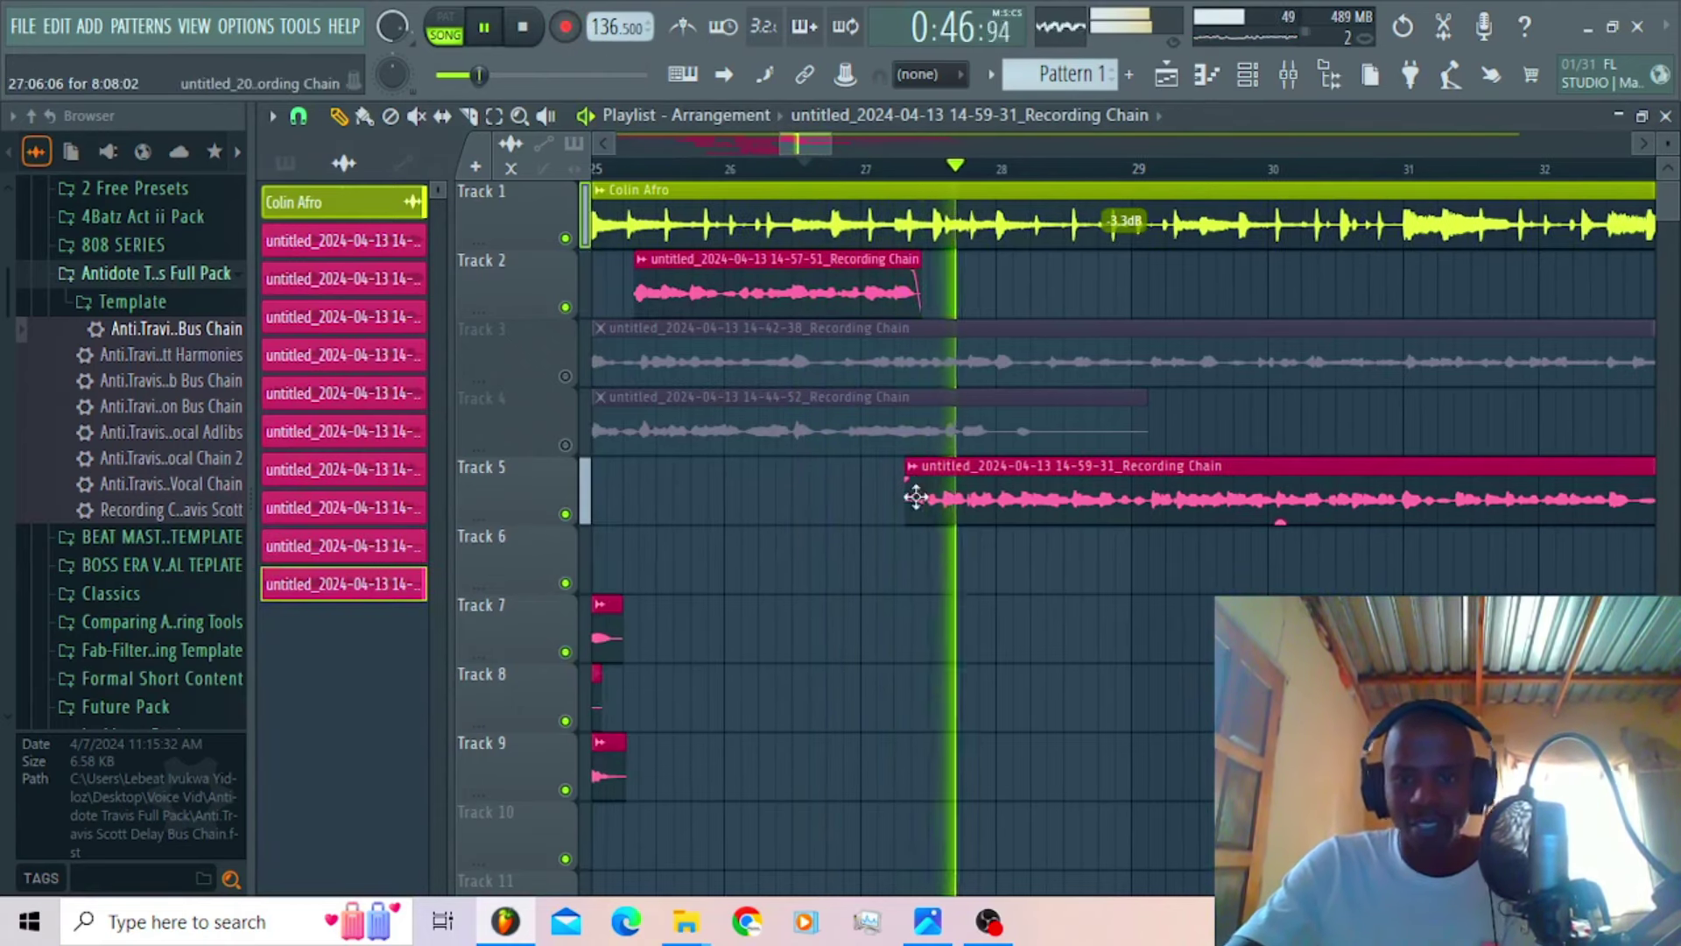
pyautogui.moveTo(915, 495); pyautogui.dragTo(927, 516)
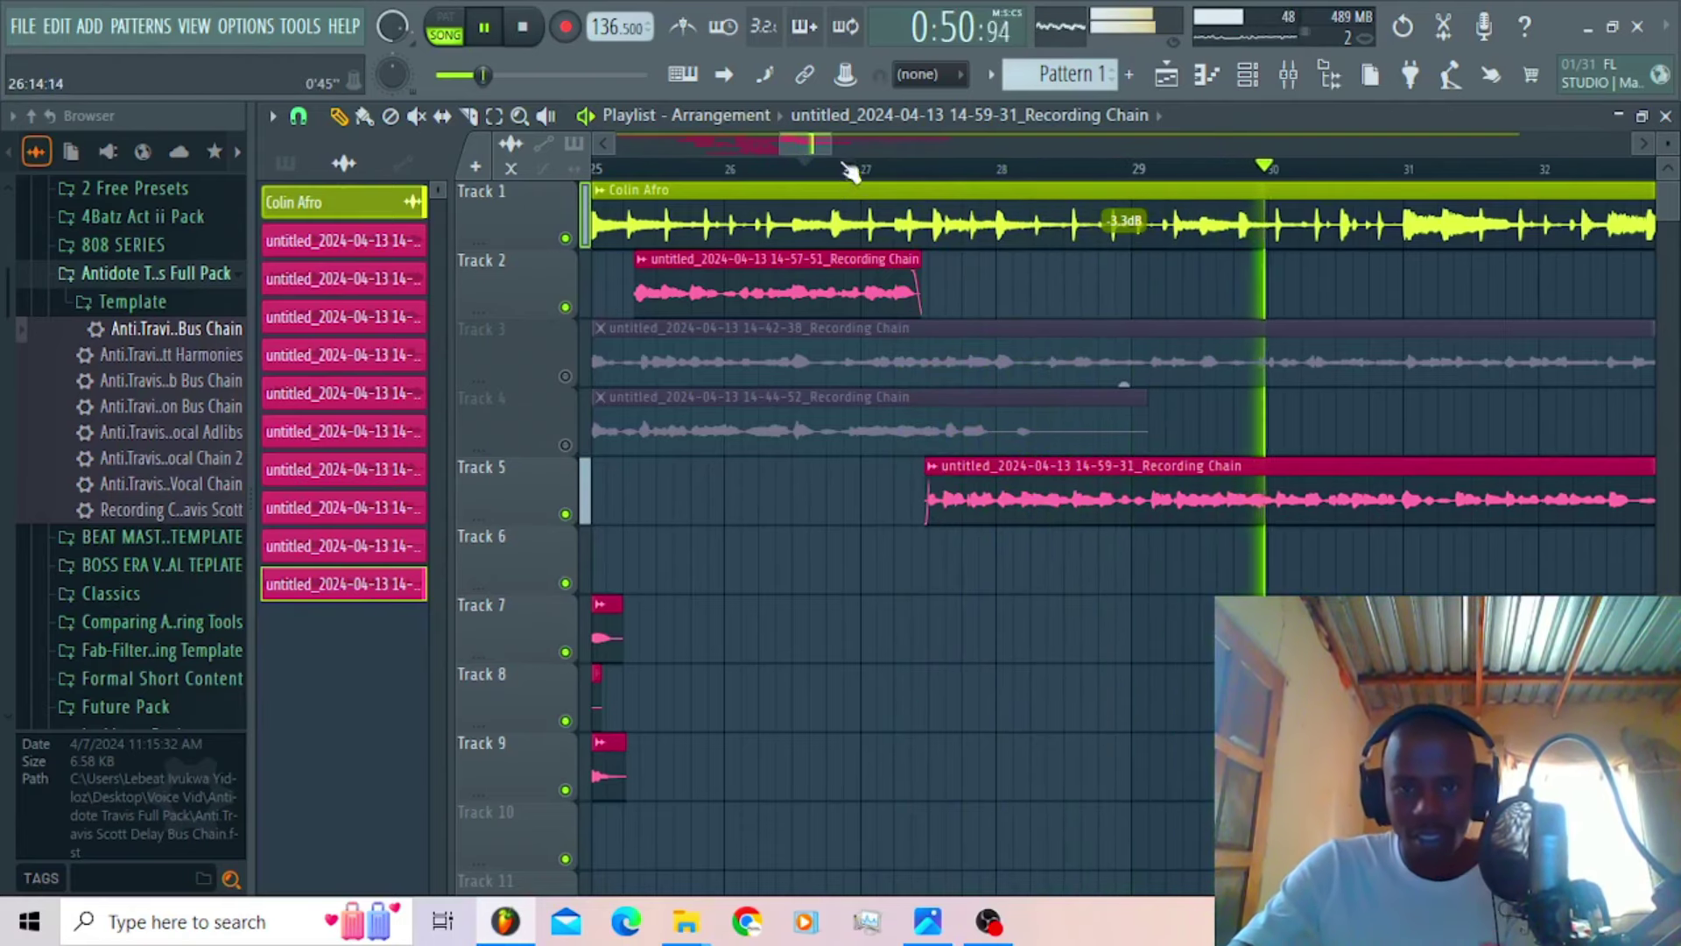
pyautogui.scroll(-2, 846, 167)
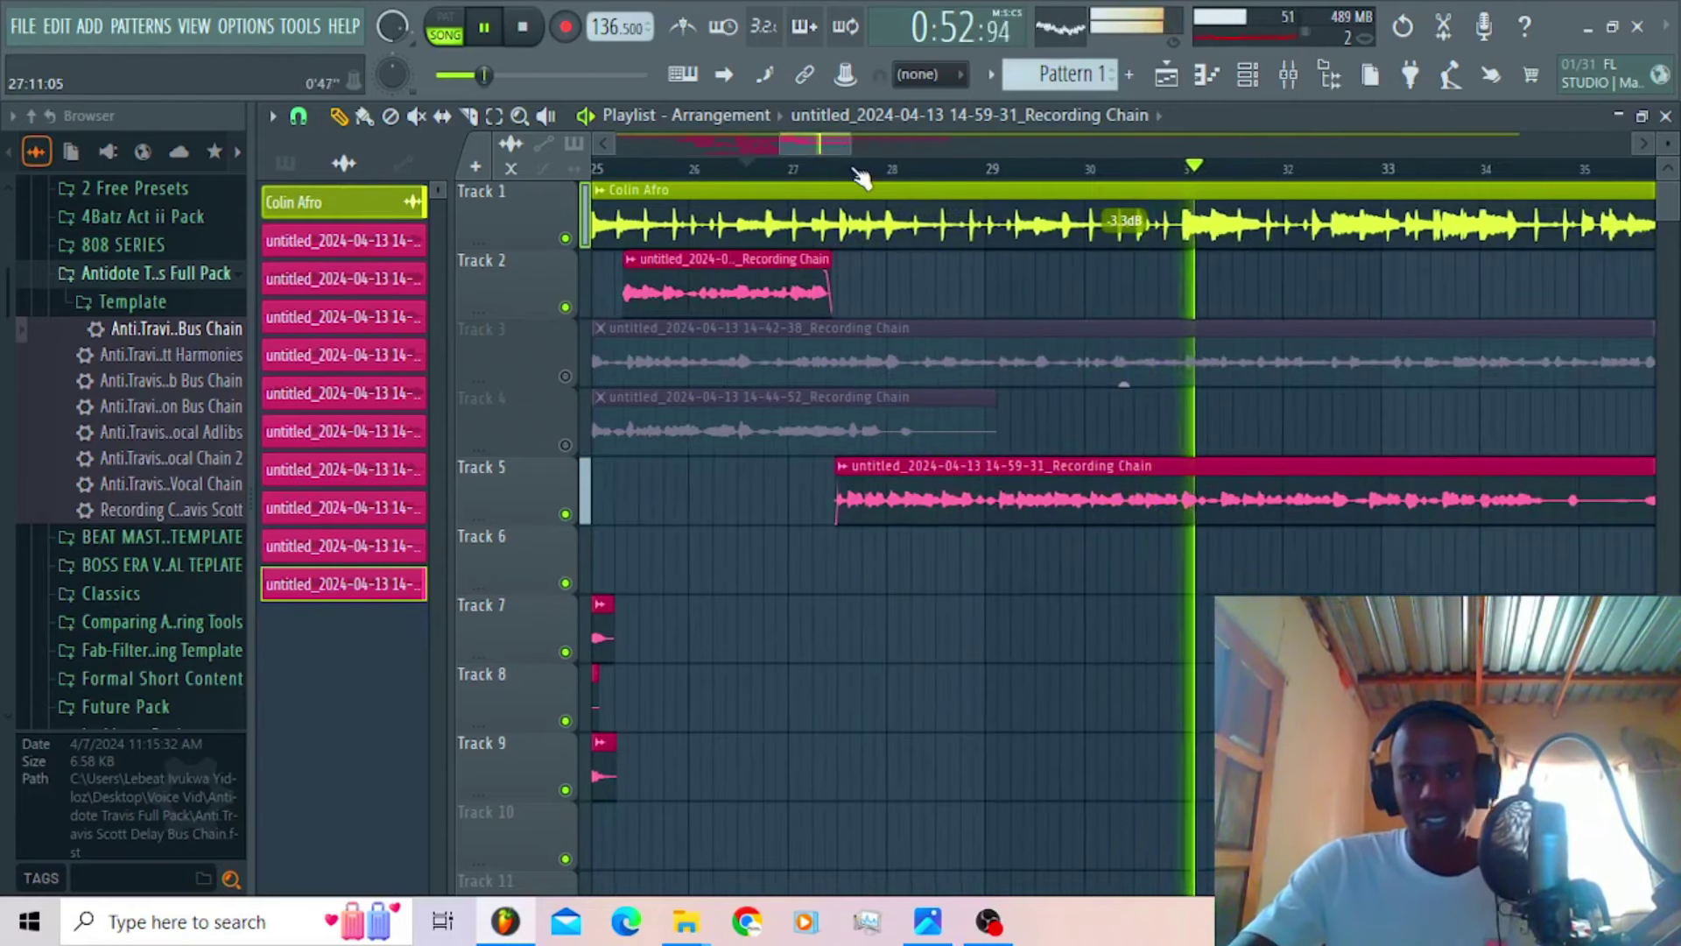
pyautogui.press('space')
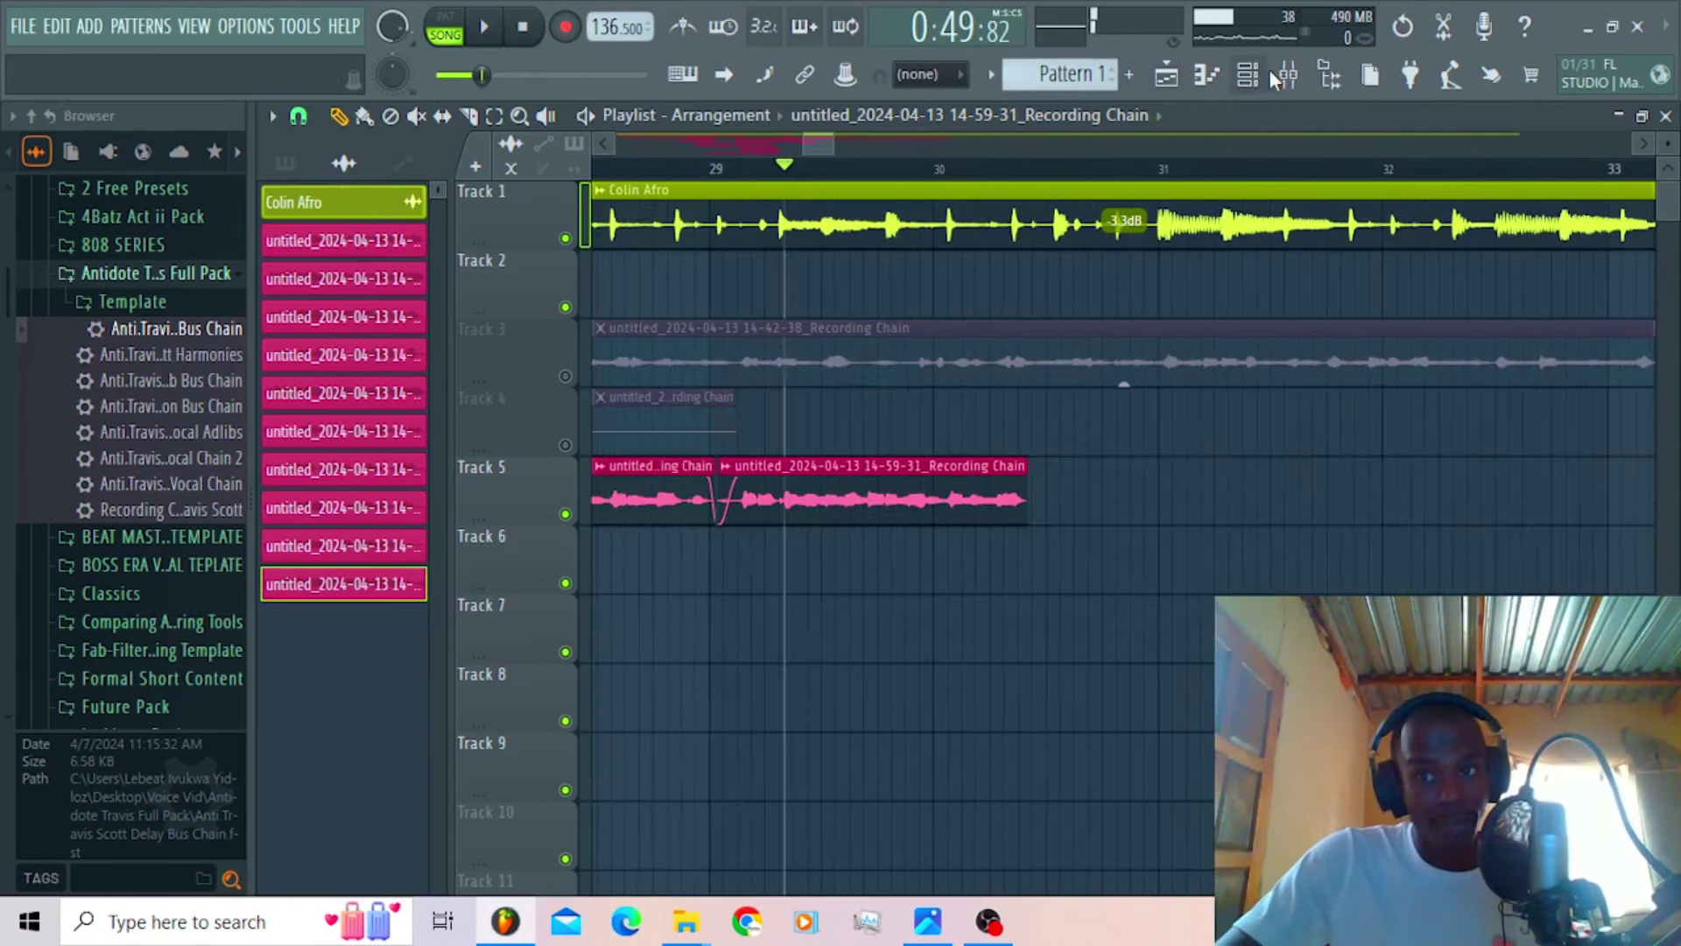
# Step: Record a further vocal take through the Recording Chain into the playlist as an audio clip, starting just after bar 29
pyautogui.click(1274, 79)
pyautogui.press('r')
pyautogui.click(872, 541)
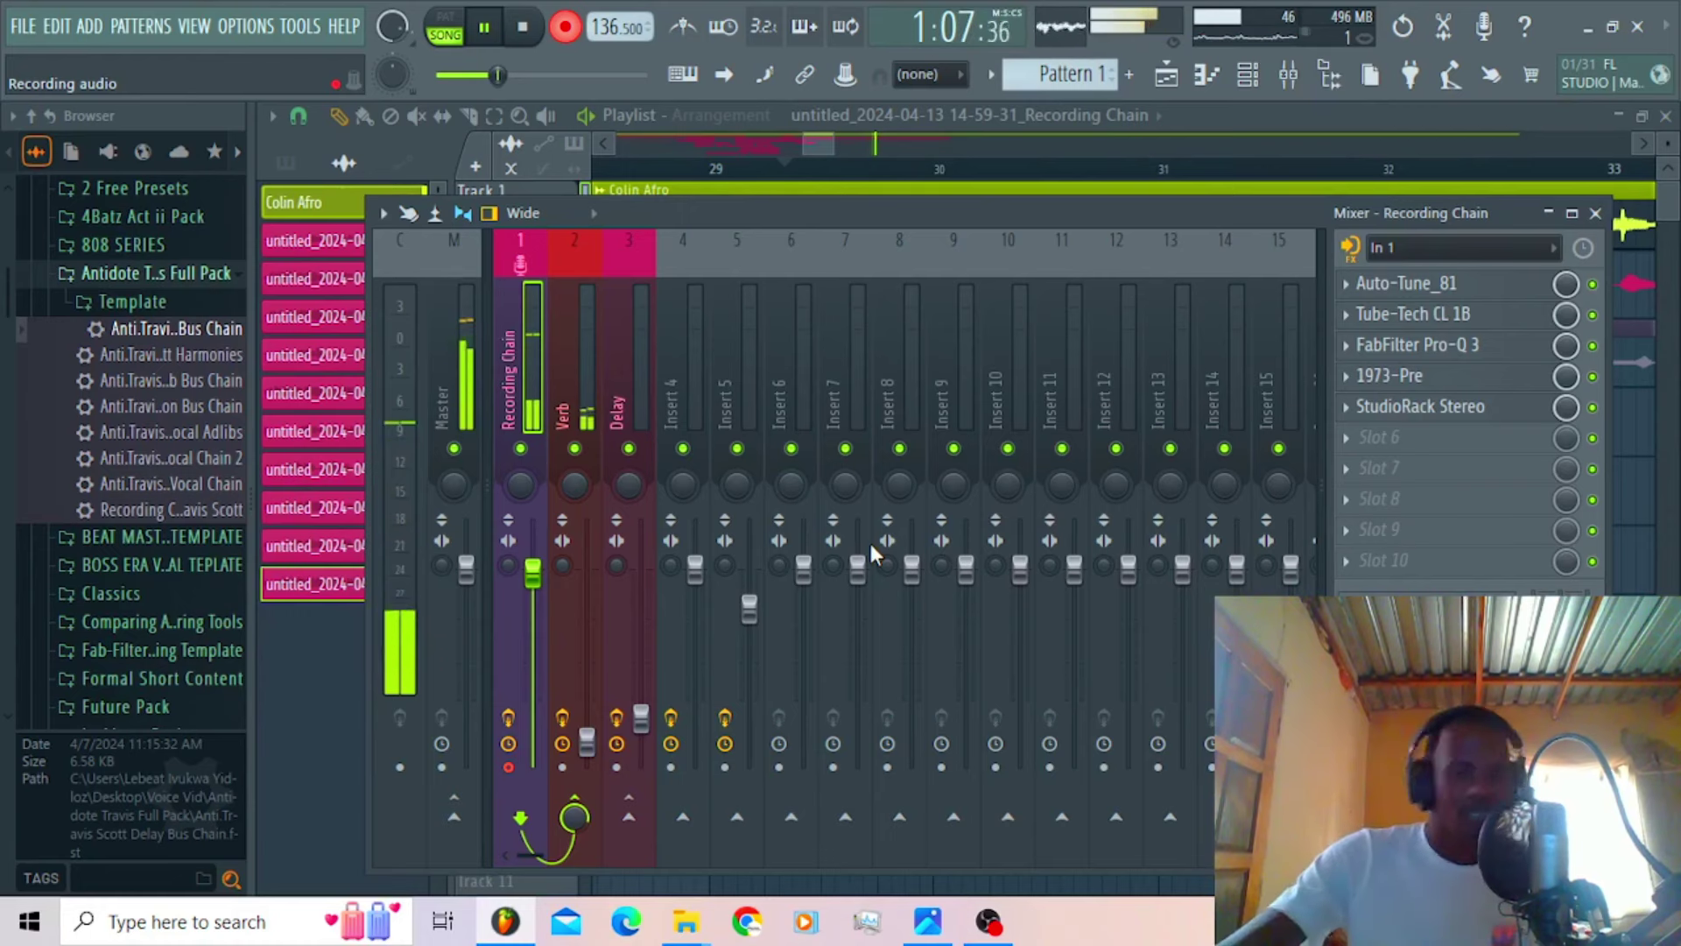
pyautogui.press('space')
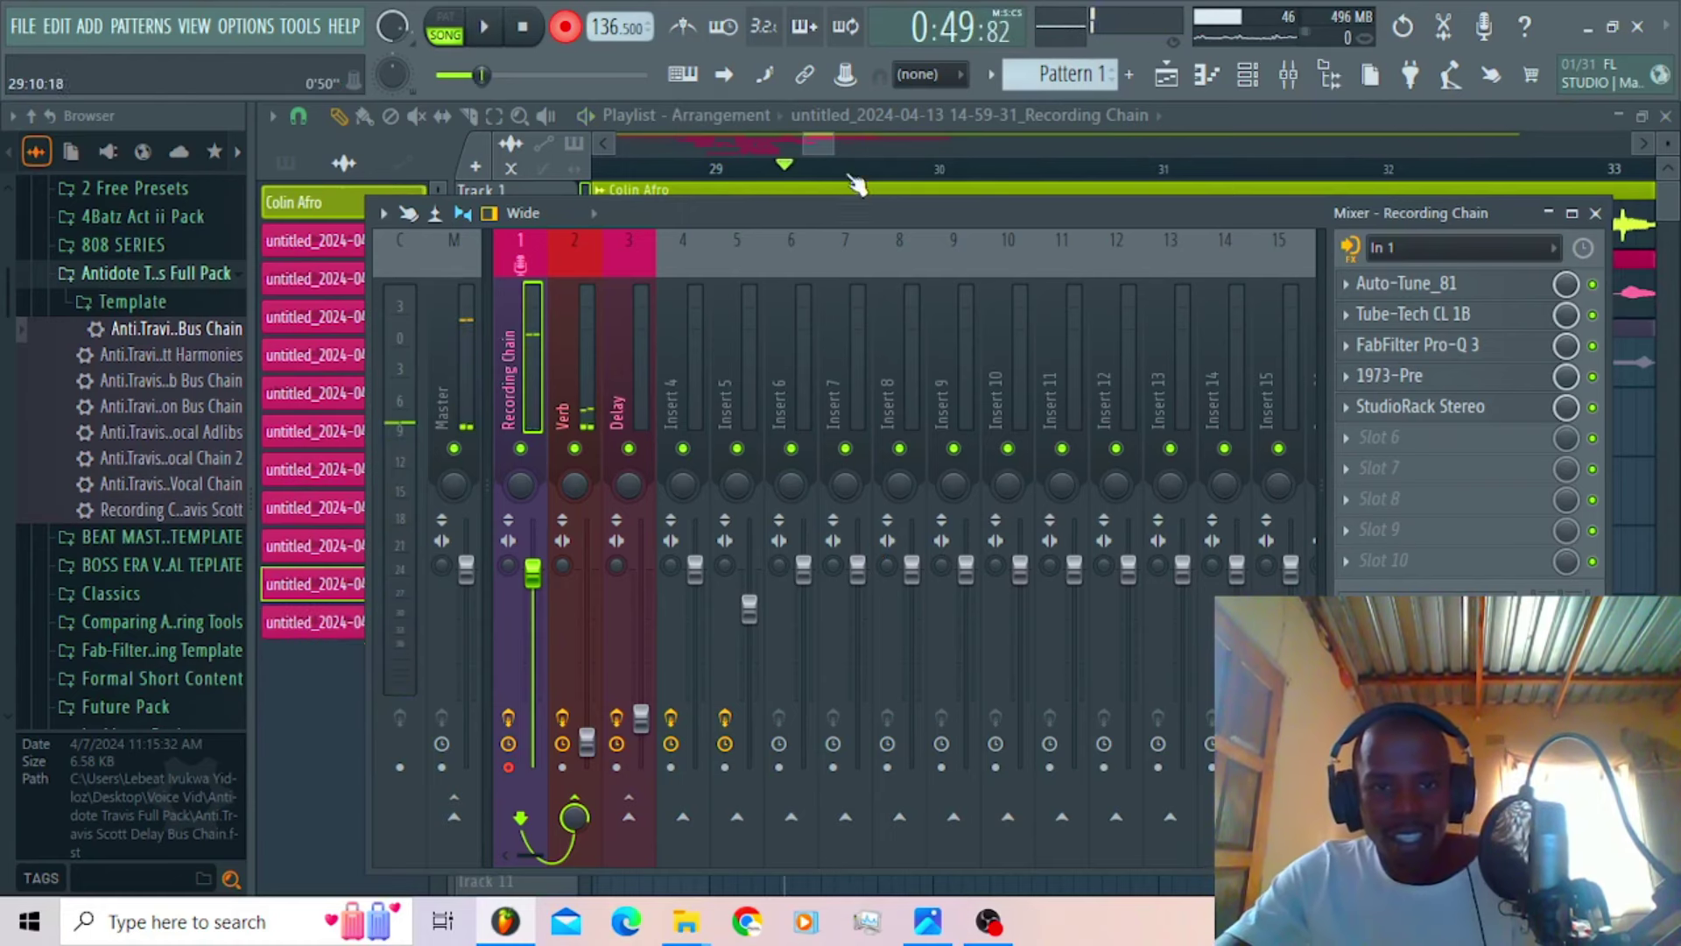
# Step: Open the channel settings of the new Track 2 take after bar 29, change its target mixer track and audition it
pyautogui.click(855, 186)
pyautogui.click(871, 260)
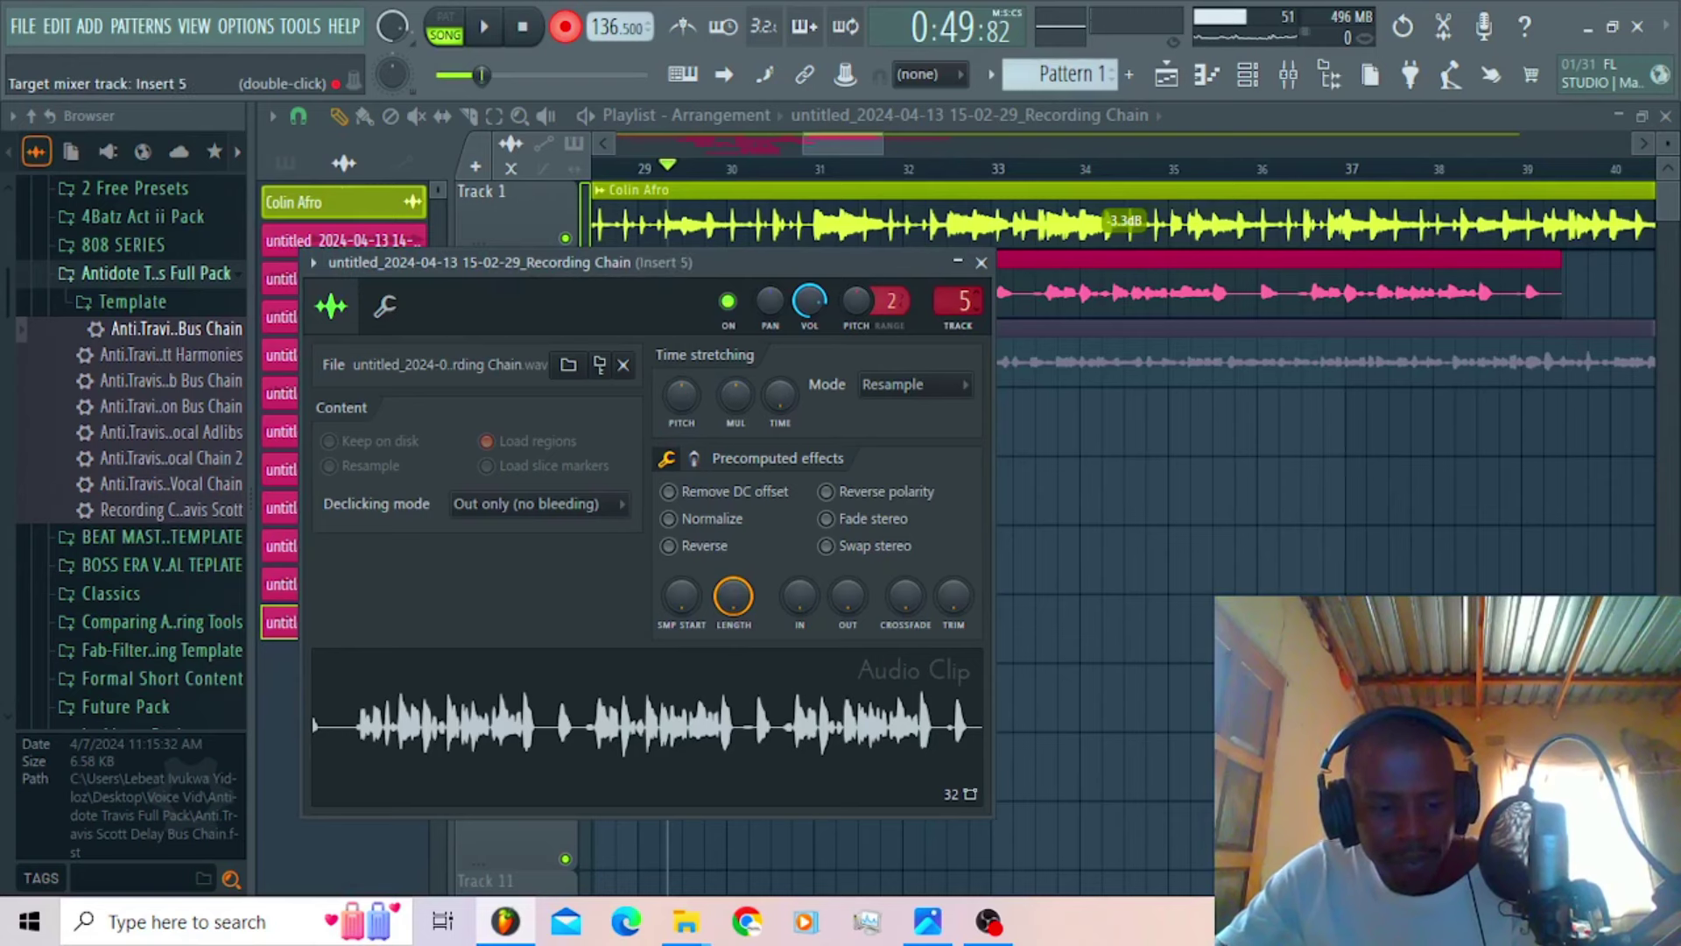
pyautogui.click(696, 168)
pyautogui.press('space')
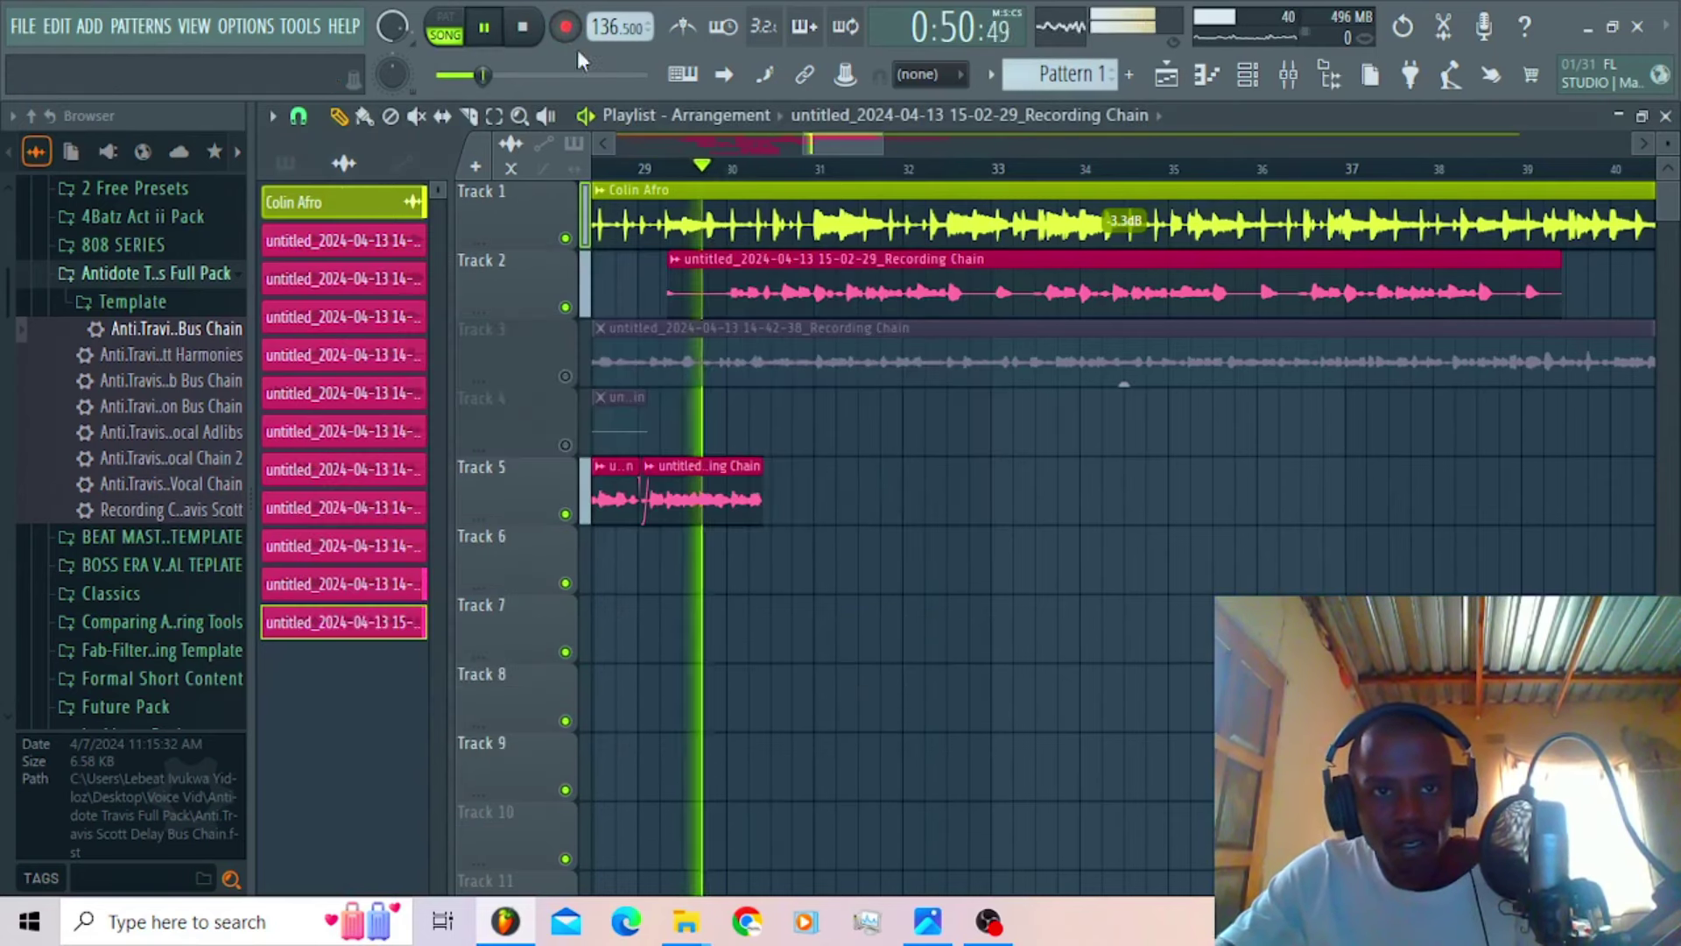
# Step: Trim the silent start of the new Track 2 take to about bar 30.5 and place the playhead just after bar 31
pyautogui.moveTo(884, 148); pyautogui.dragTo(834, 146)
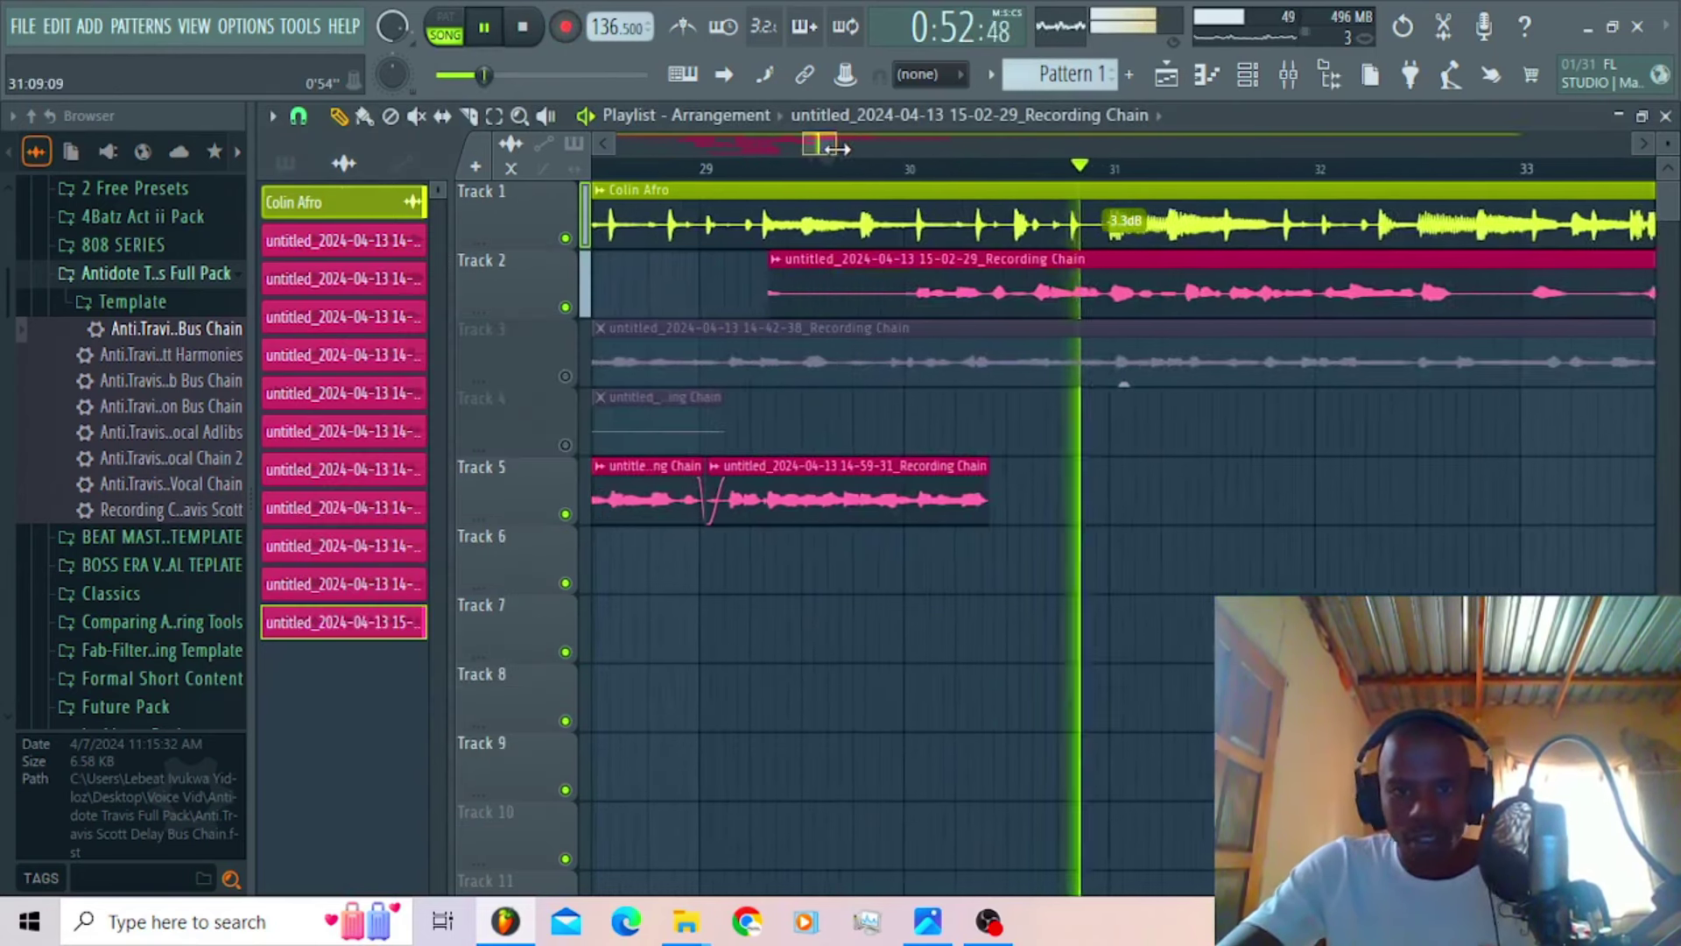
pyautogui.moveTo(795, 301); pyautogui.dragTo(1034, 301)
pyautogui.press('space')
pyautogui.click(1161, 168)
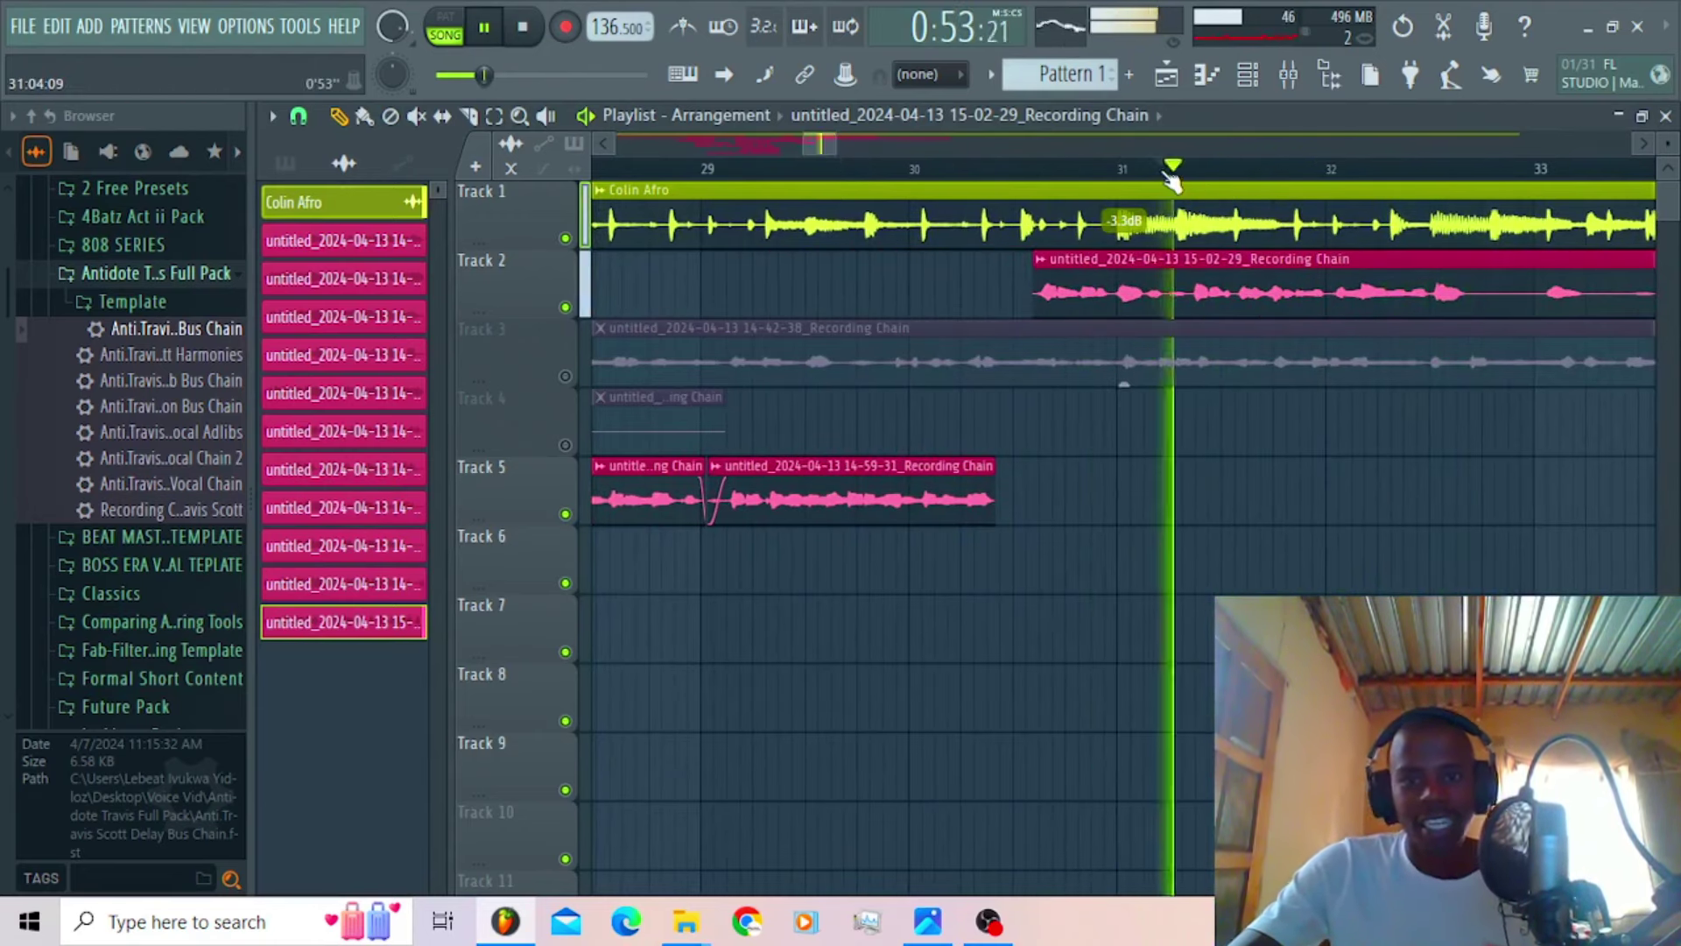
# Step: Record a short vocal take through the Recording Chain into the playlist as an audio clip, starting just after bar 31
pyautogui.click(1291, 81)
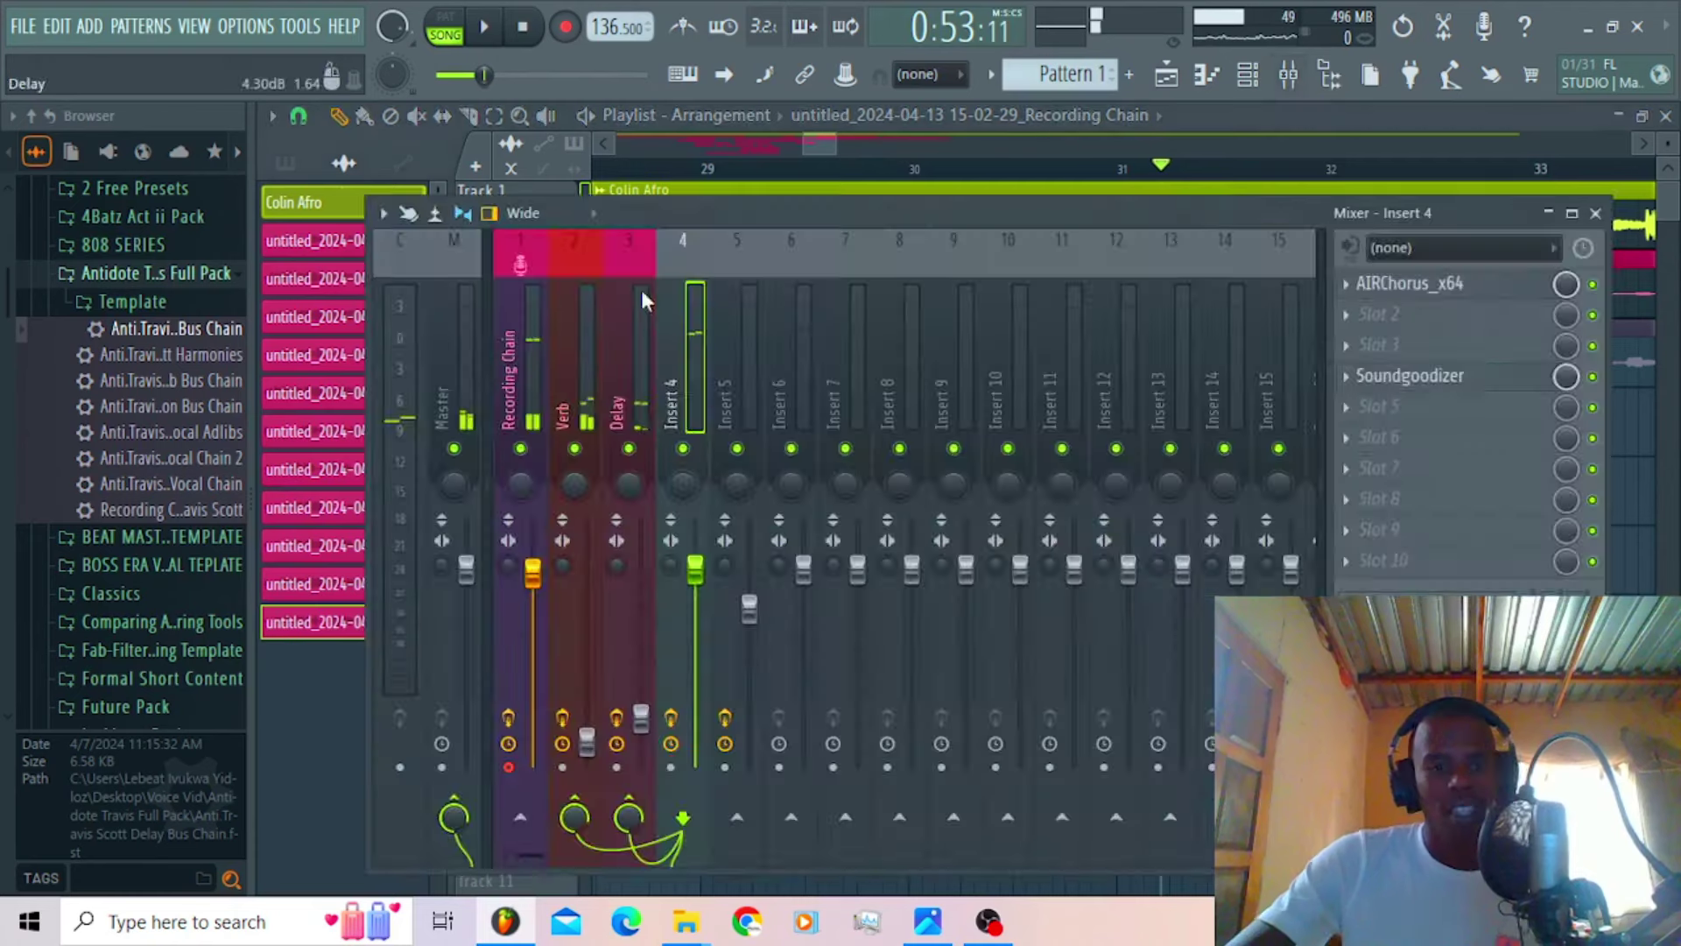
pyautogui.click(525, 337)
pyautogui.click(565, 26)
pyautogui.click(797, 534)
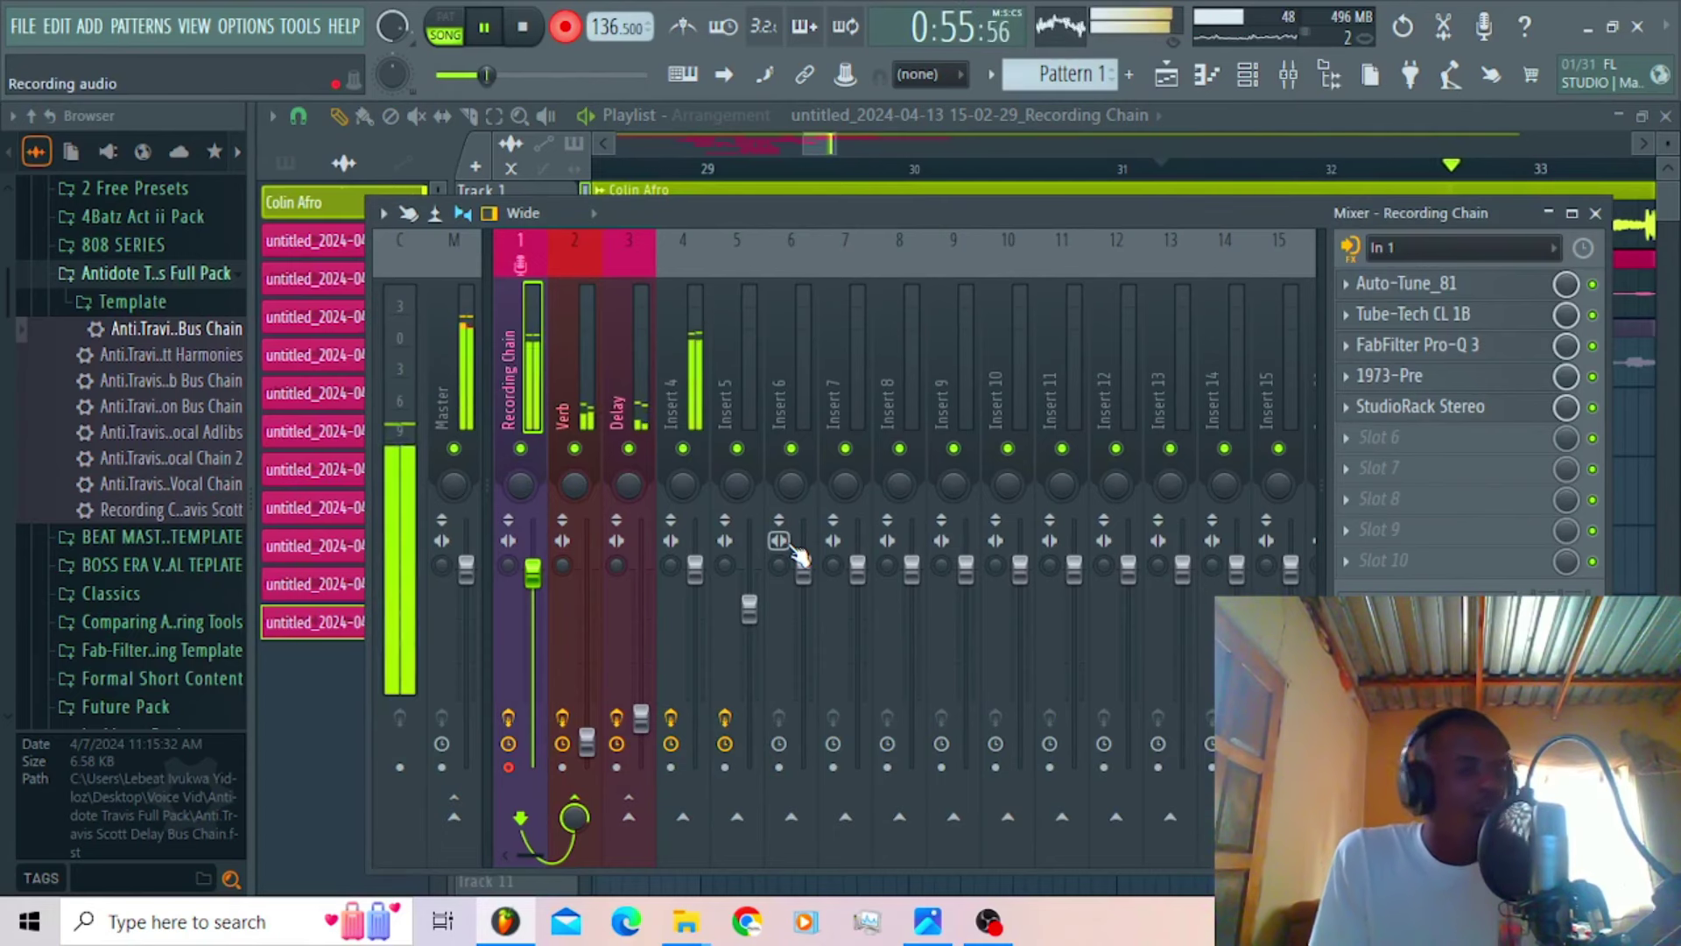
pyautogui.click(523, 26)
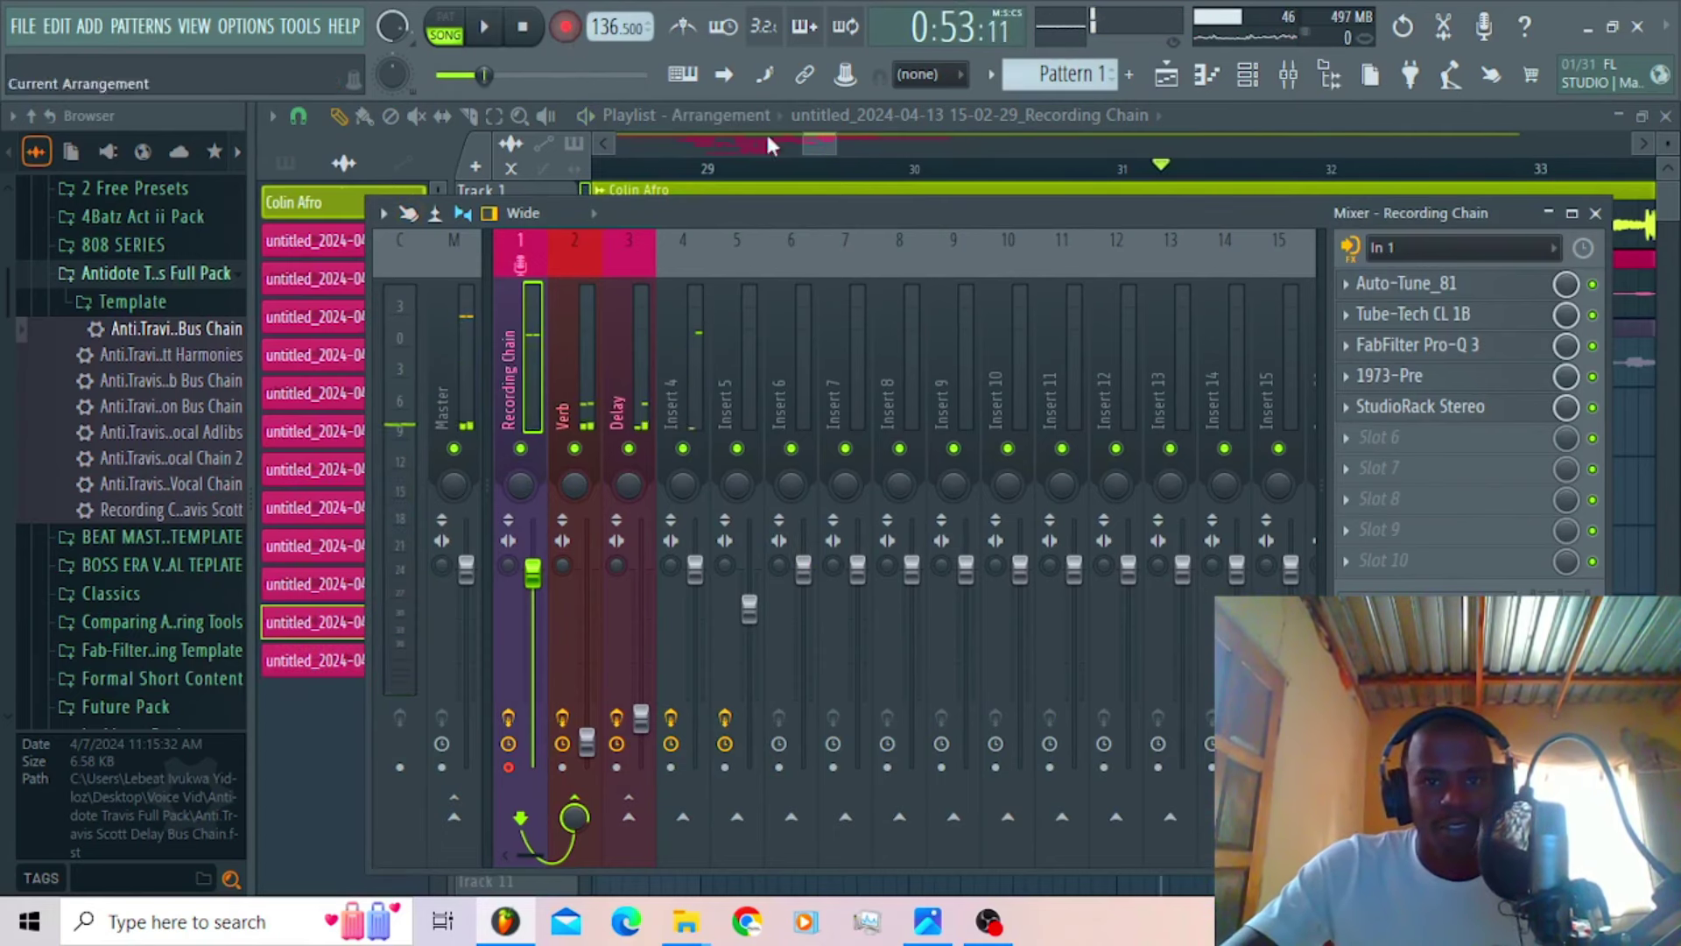
# Step: Return to the playlist, set its snap to (none), and stop playback
pyautogui.press('F9')
pyautogui.scroll(-3, 833, 149)
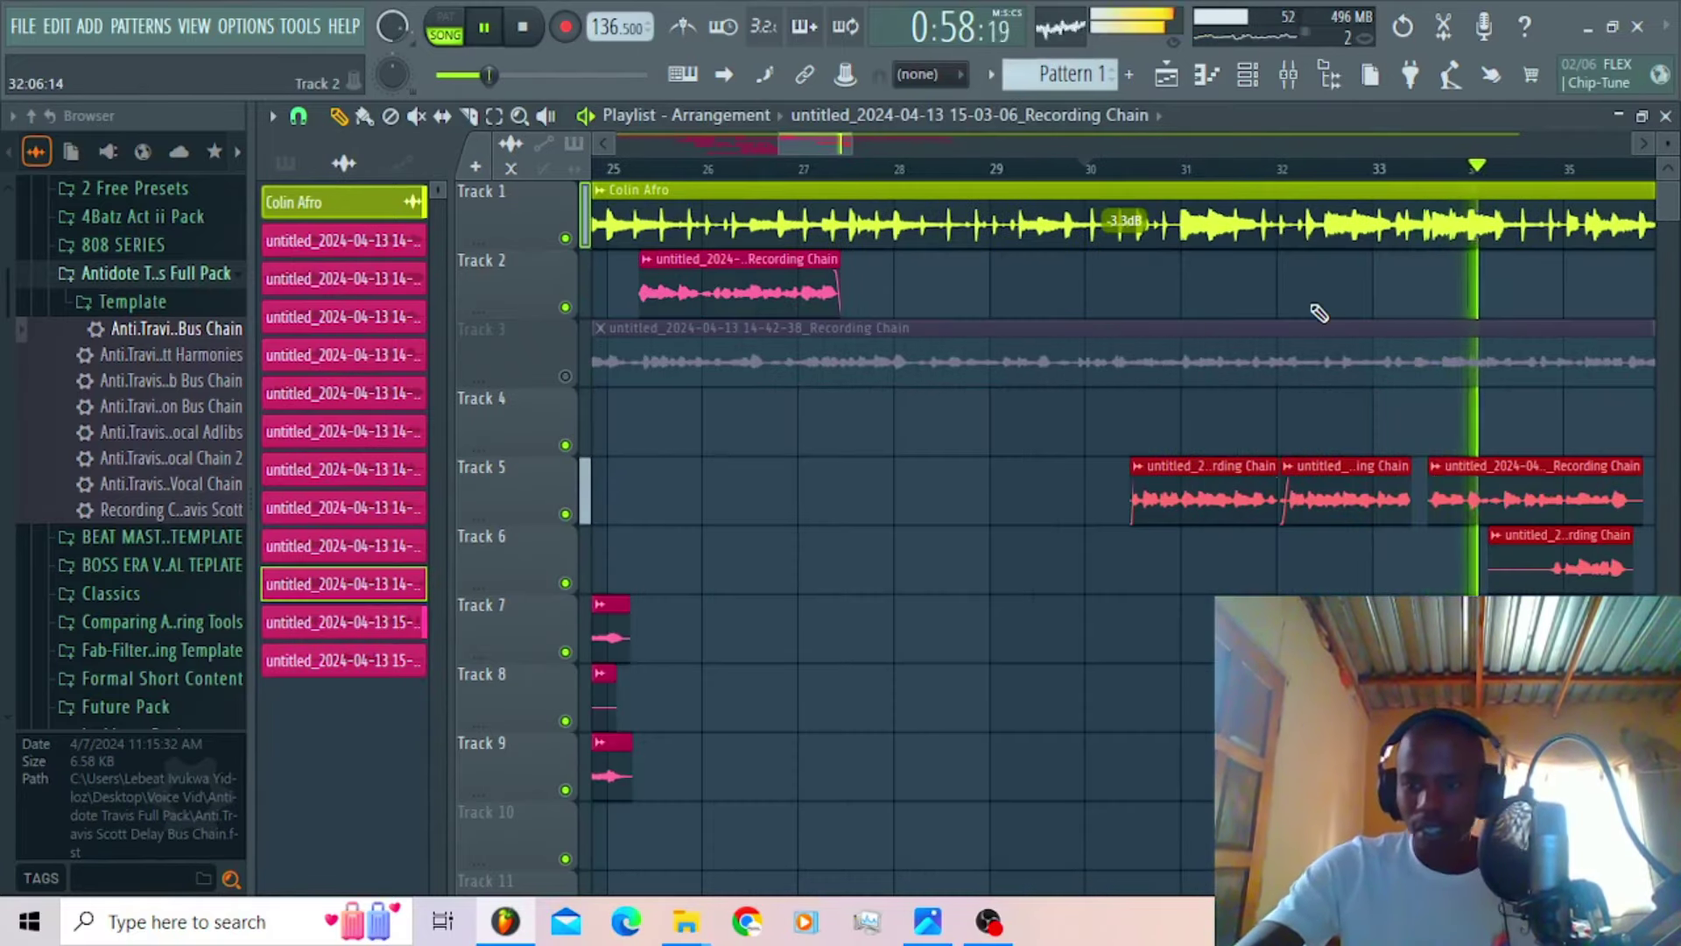
pyautogui.click(299, 115)
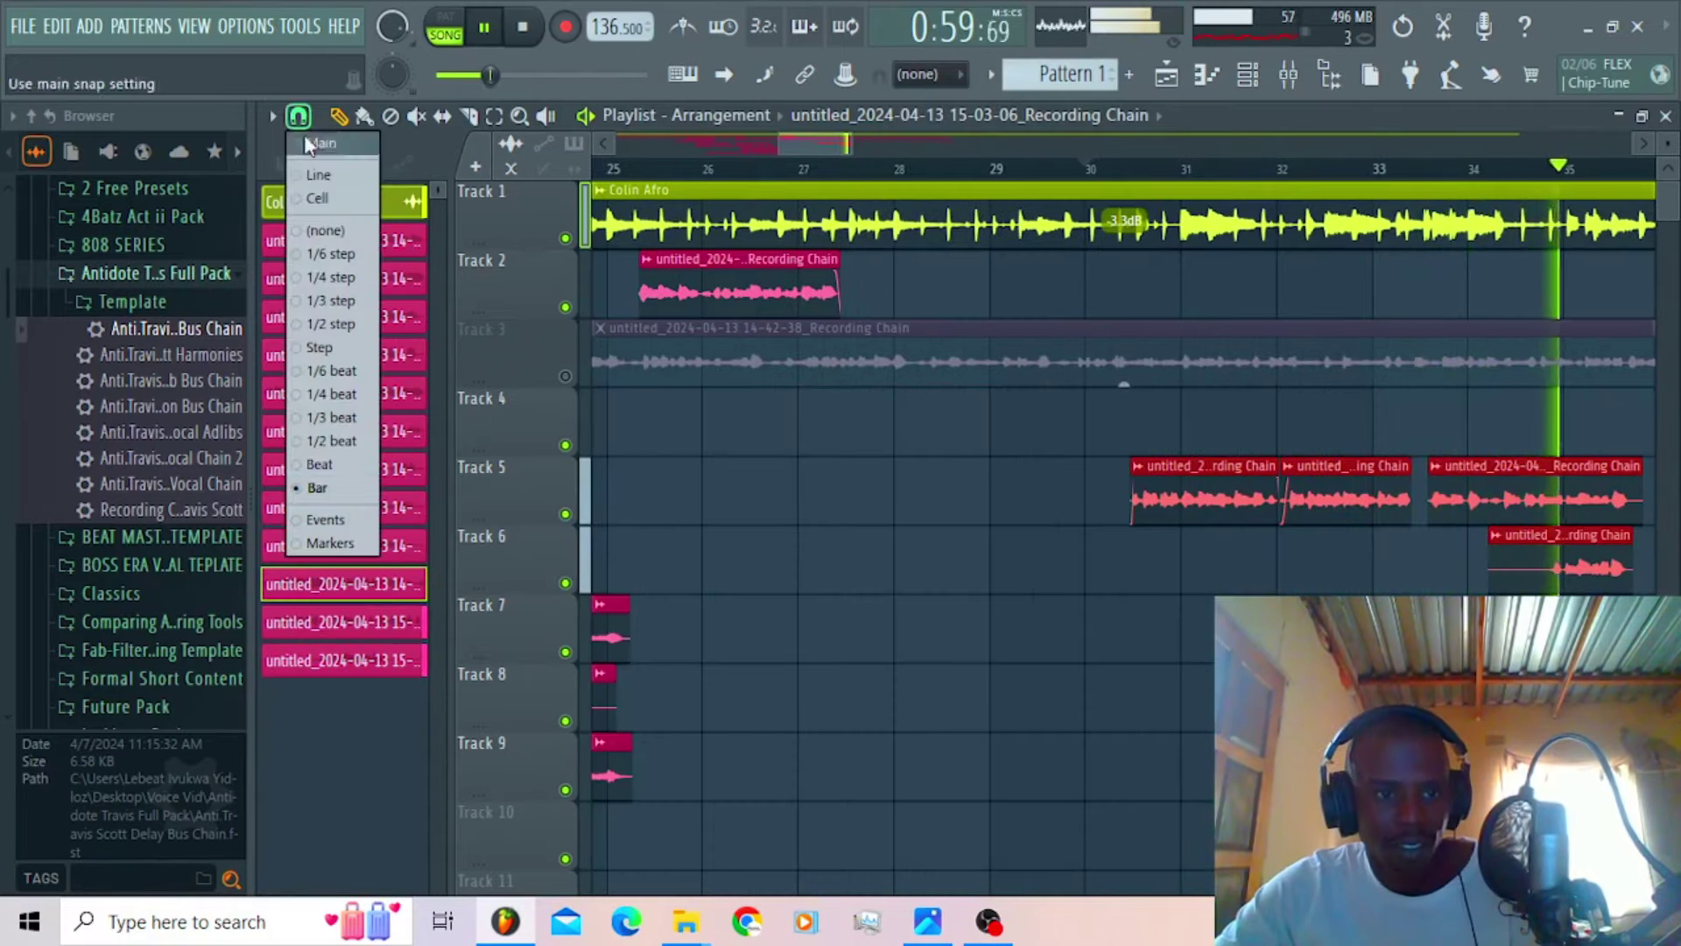
pyautogui.click(343, 235)
pyautogui.press('space')
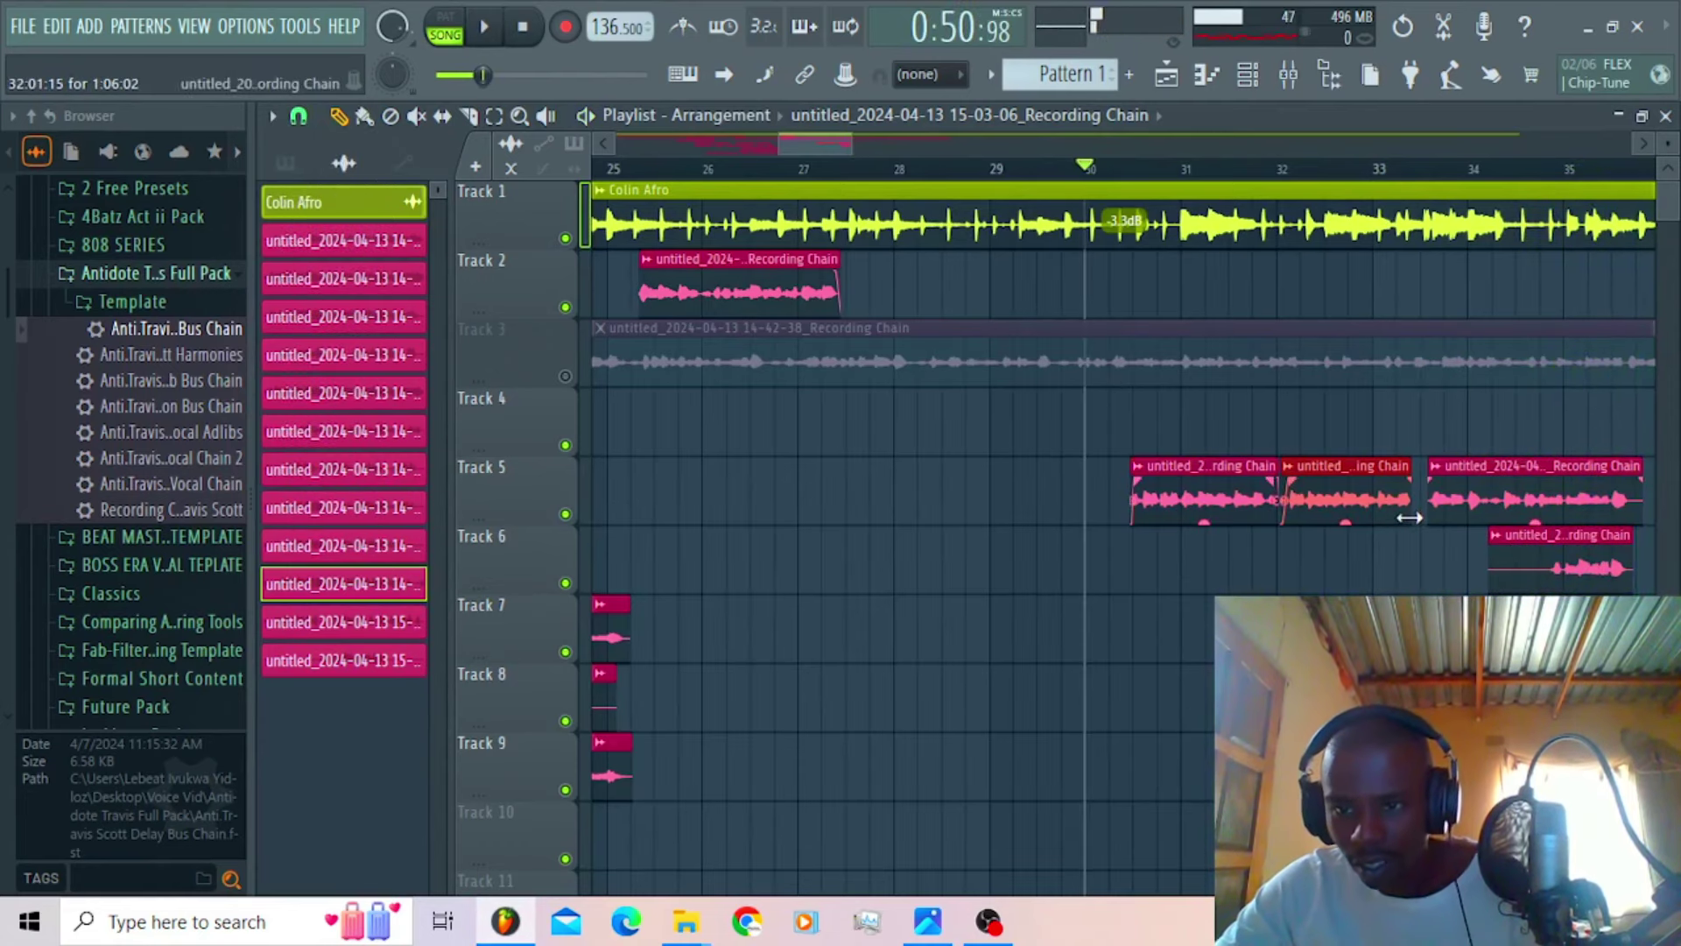
# Step: Extend the end of the middle Track 5 clip toward the next clip and audition the join from about bar 33
pyautogui.moveTo(1432, 525); pyautogui.dragTo(1427, 526)
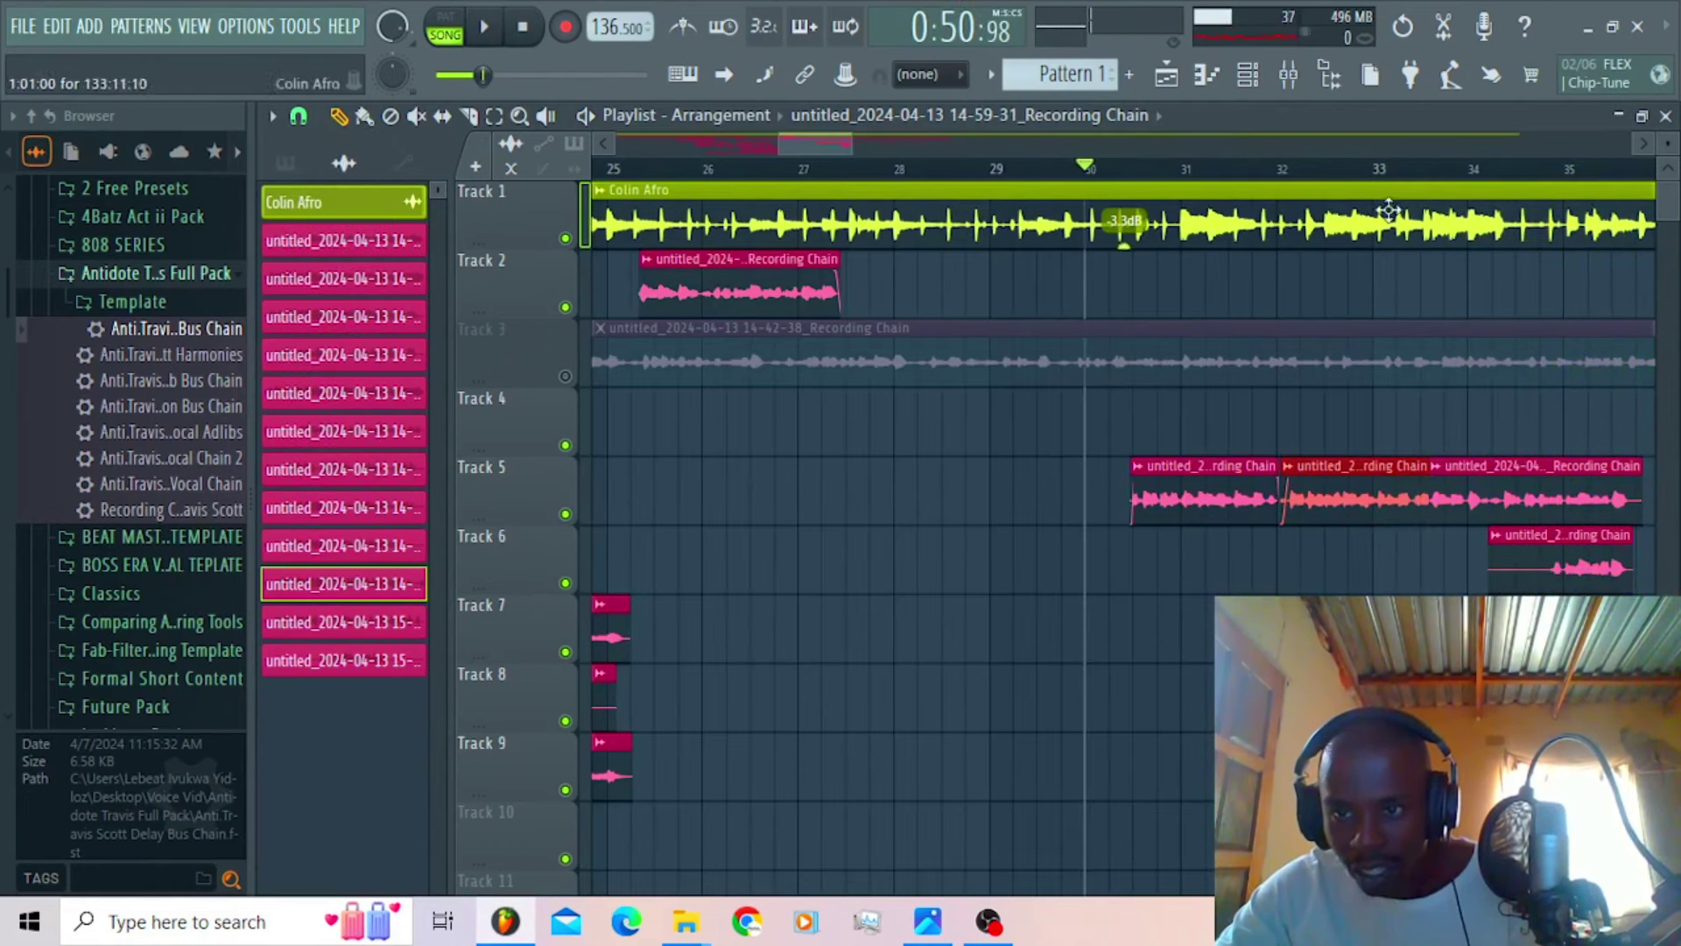
pyautogui.click(1388, 169)
pyautogui.press('space')
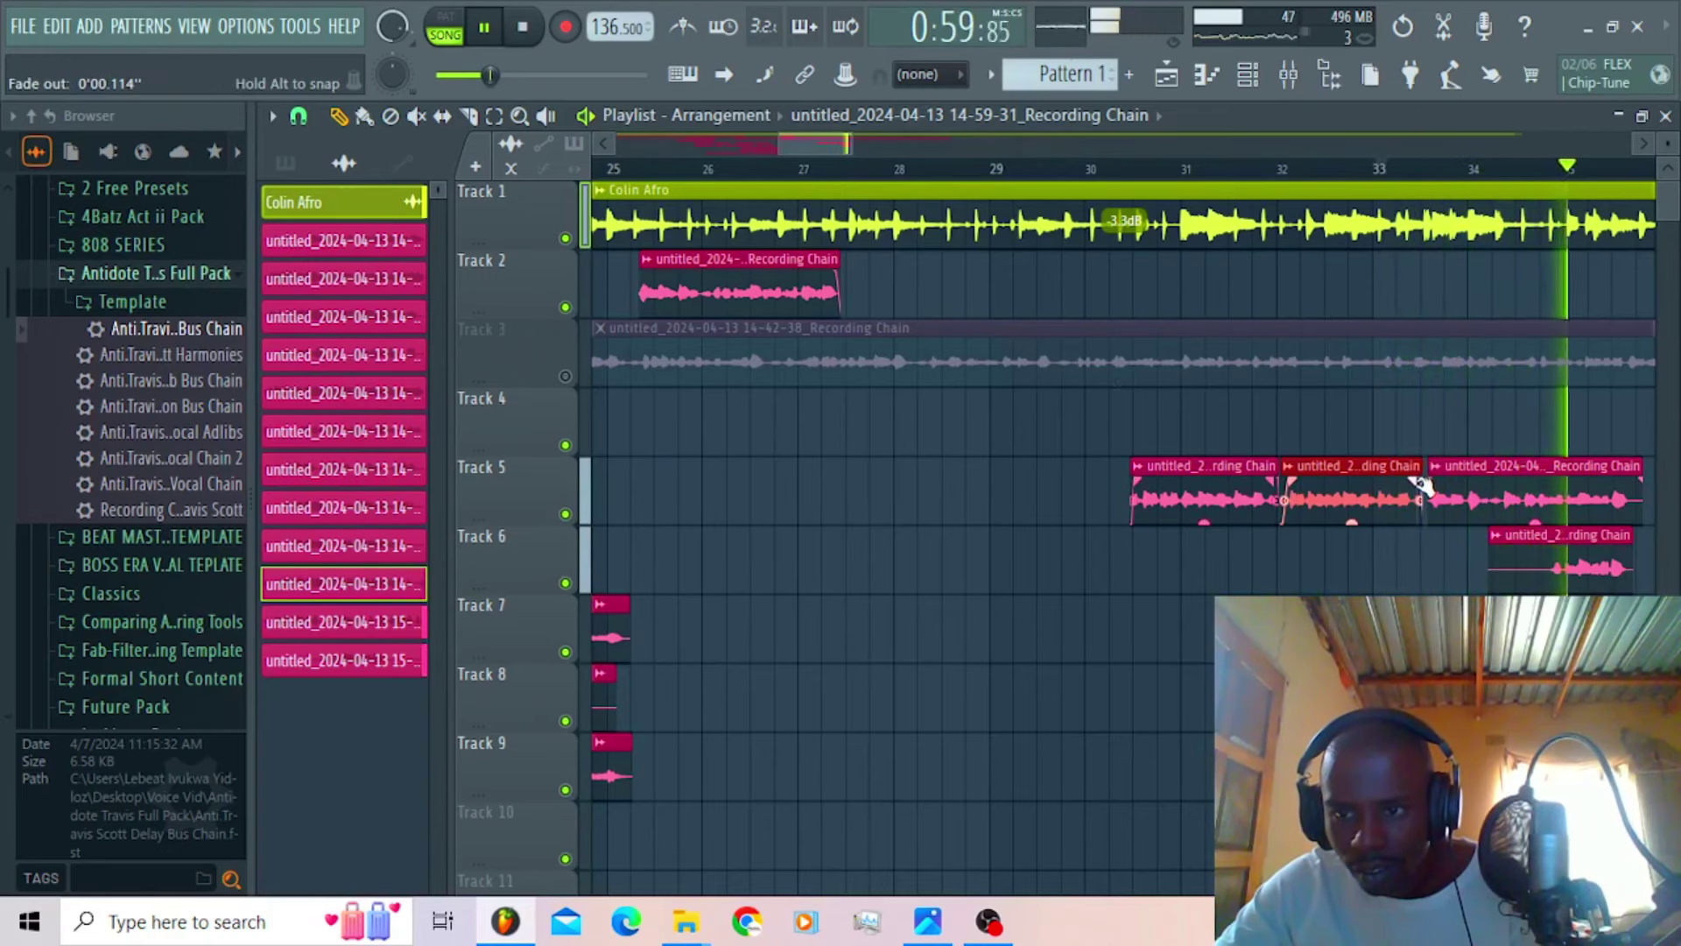
pyautogui.press('space')
pyautogui.press('space')
pyautogui.press('space')
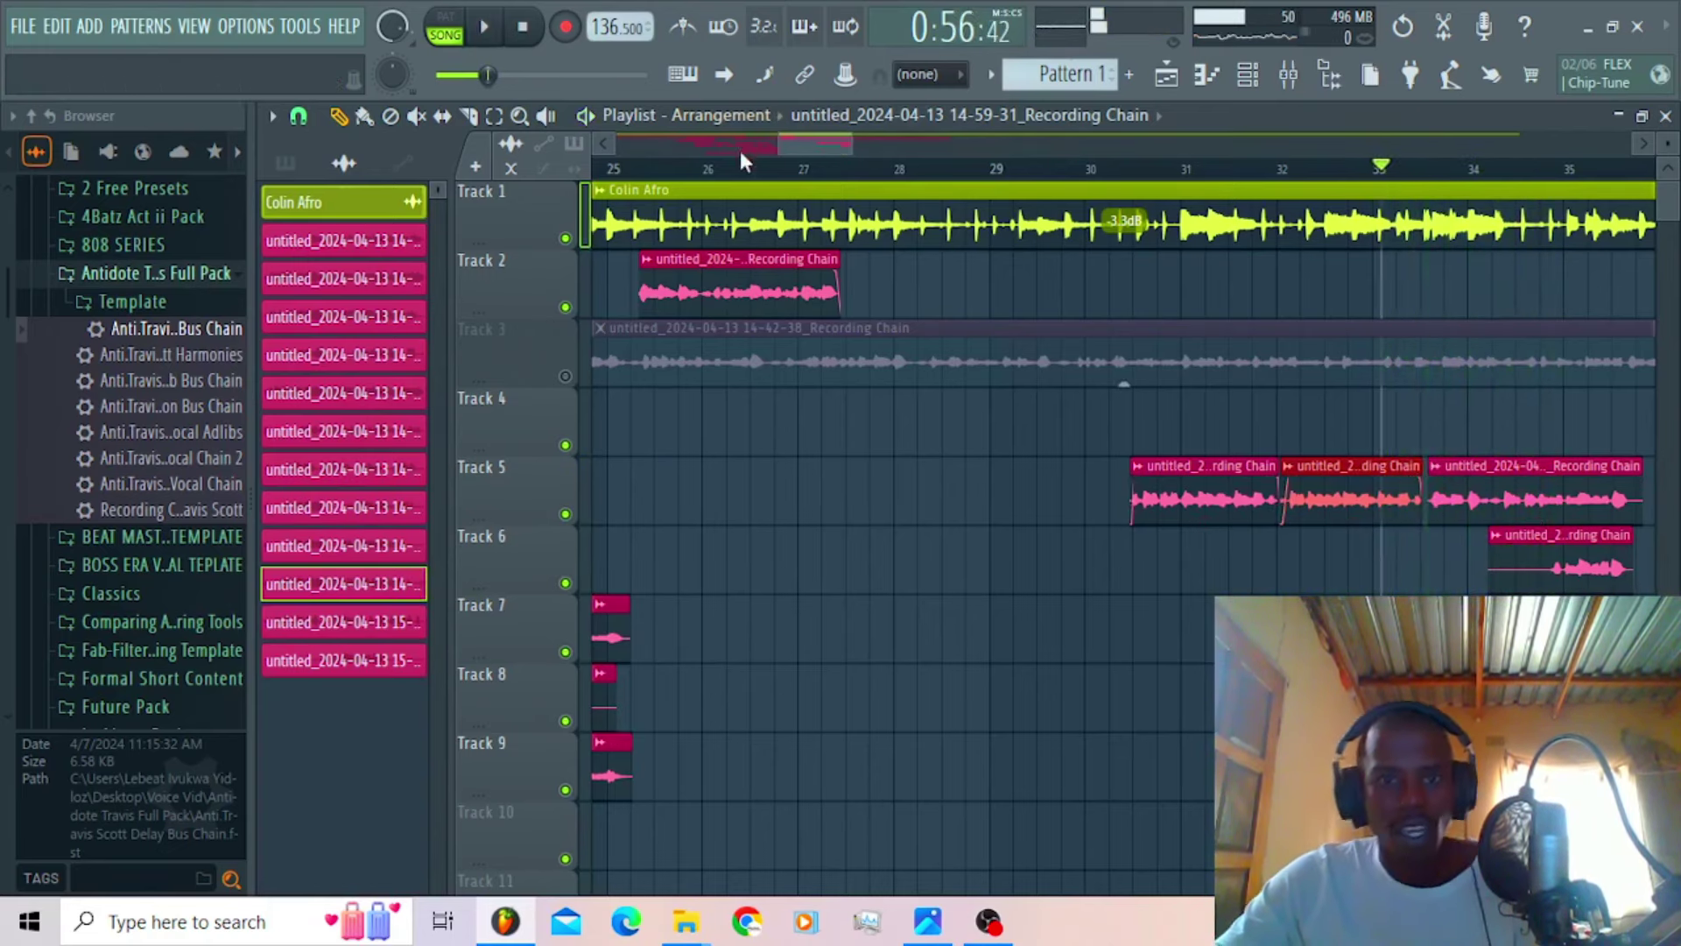
# Step: Audition the Track 2 verse clip around bars 26 to 27
pyautogui.click(701, 168)
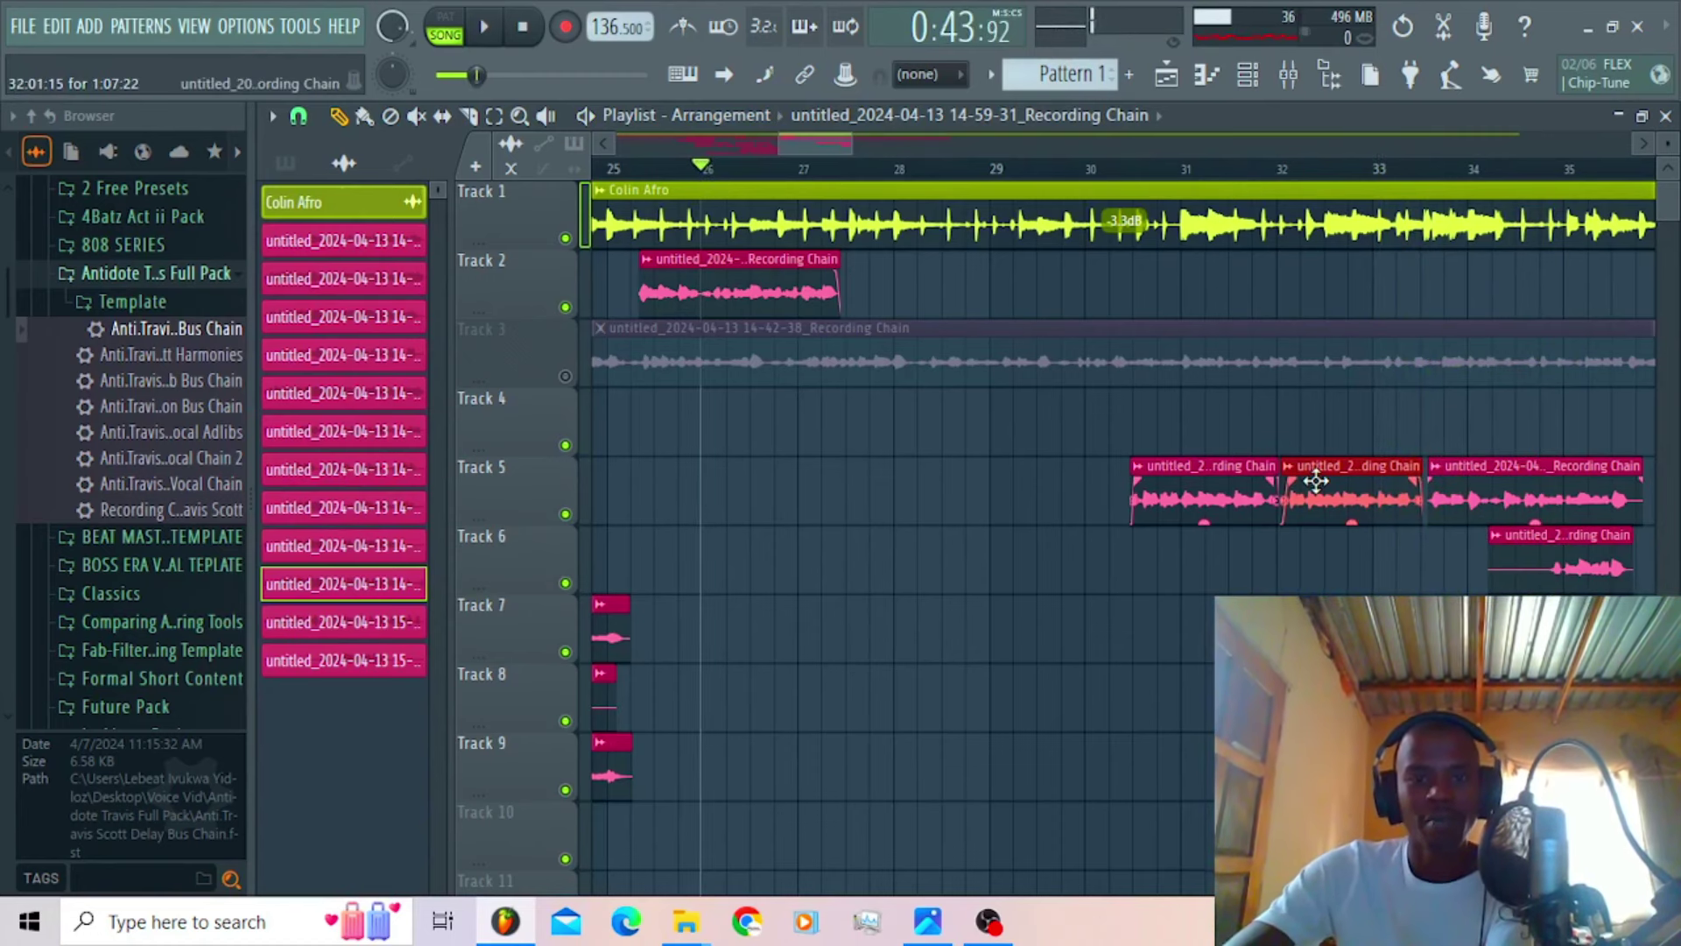
pyautogui.click(777, 168)
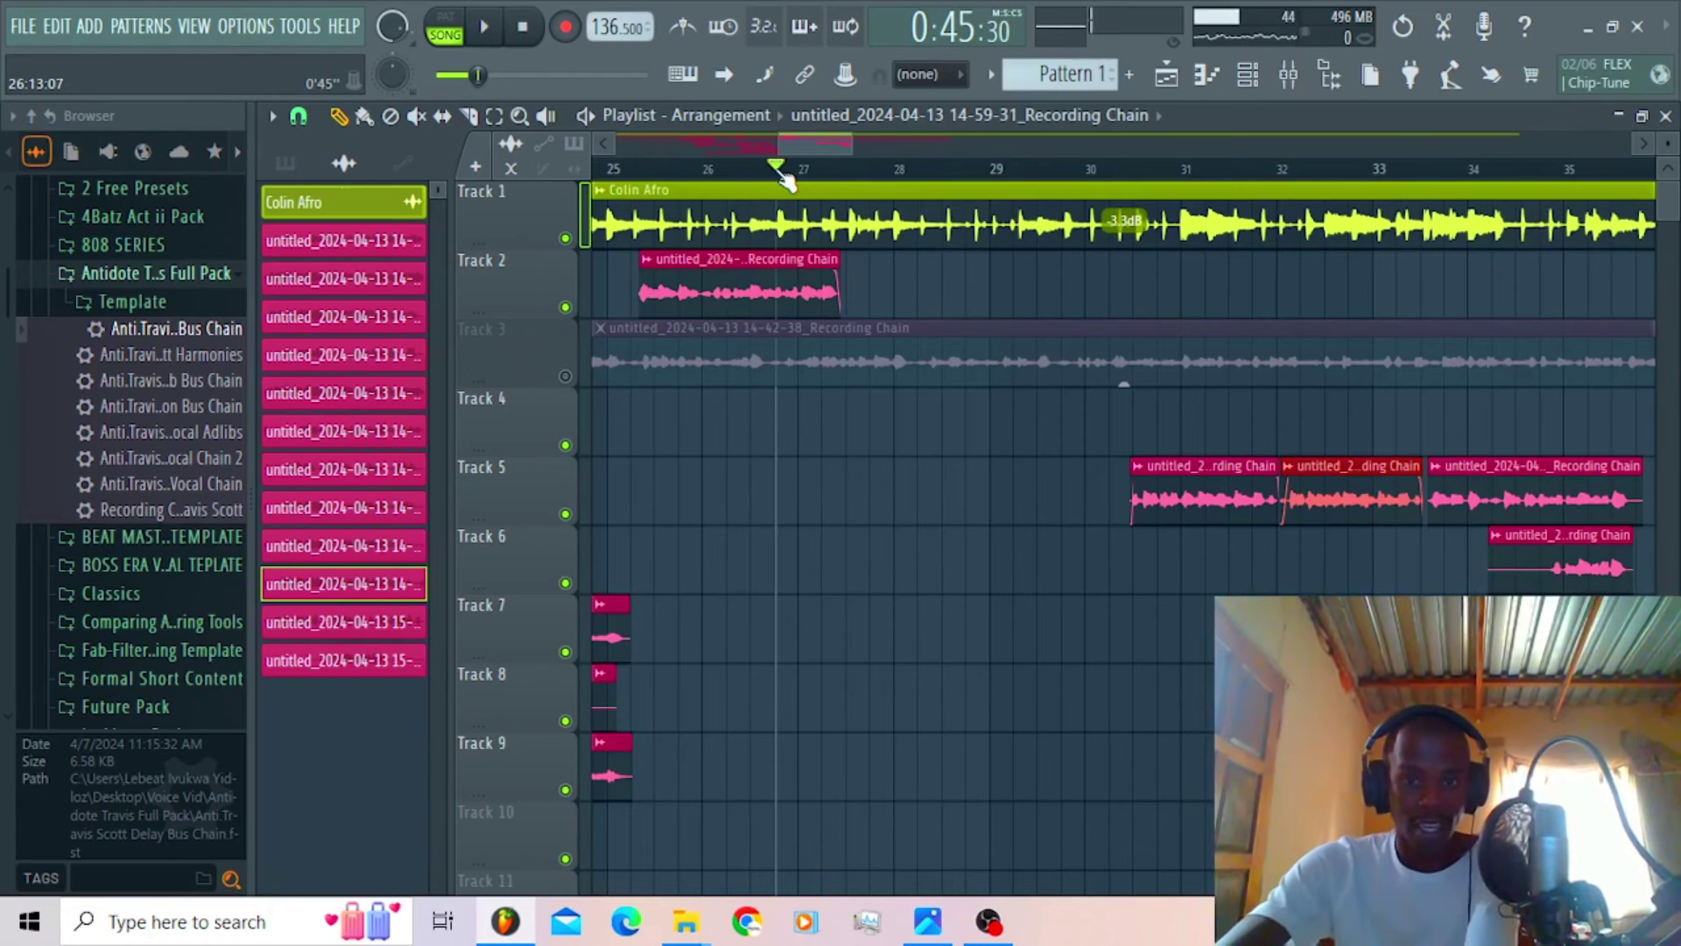
pyautogui.press('space')
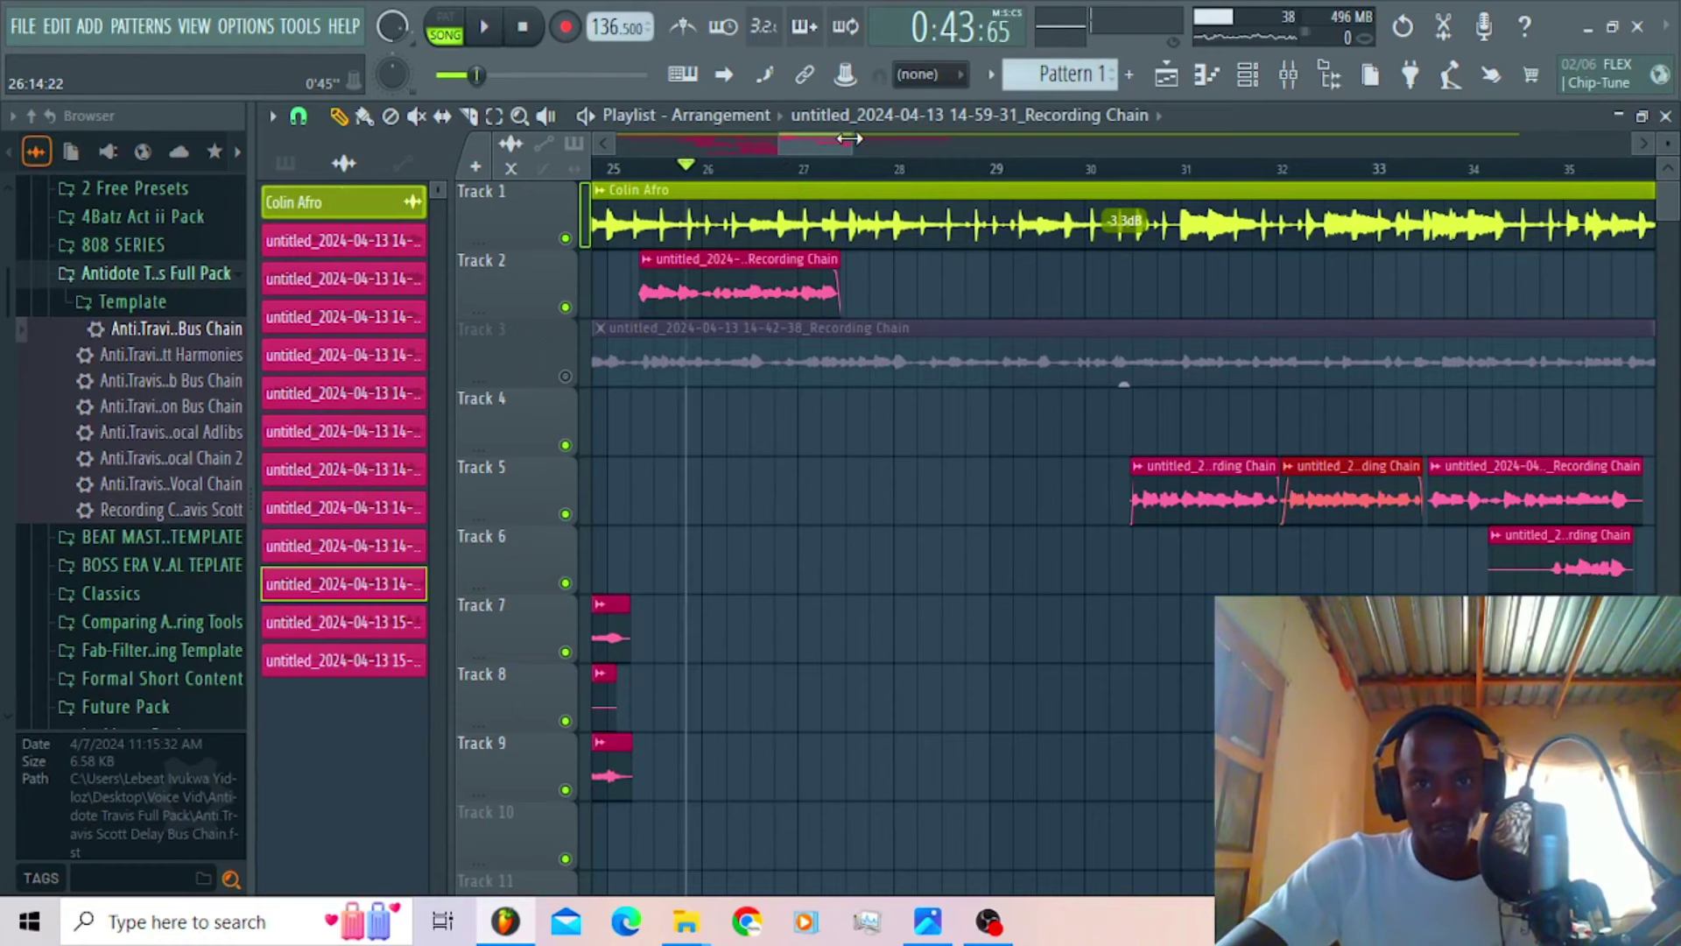
pyautogui.moveTo(850, 138)
pyautogui.mouseDown()
pyautogui.moveTo(821, 139)
pyautogui.moveTo(838, 138)
pyautogui.mouseUp()
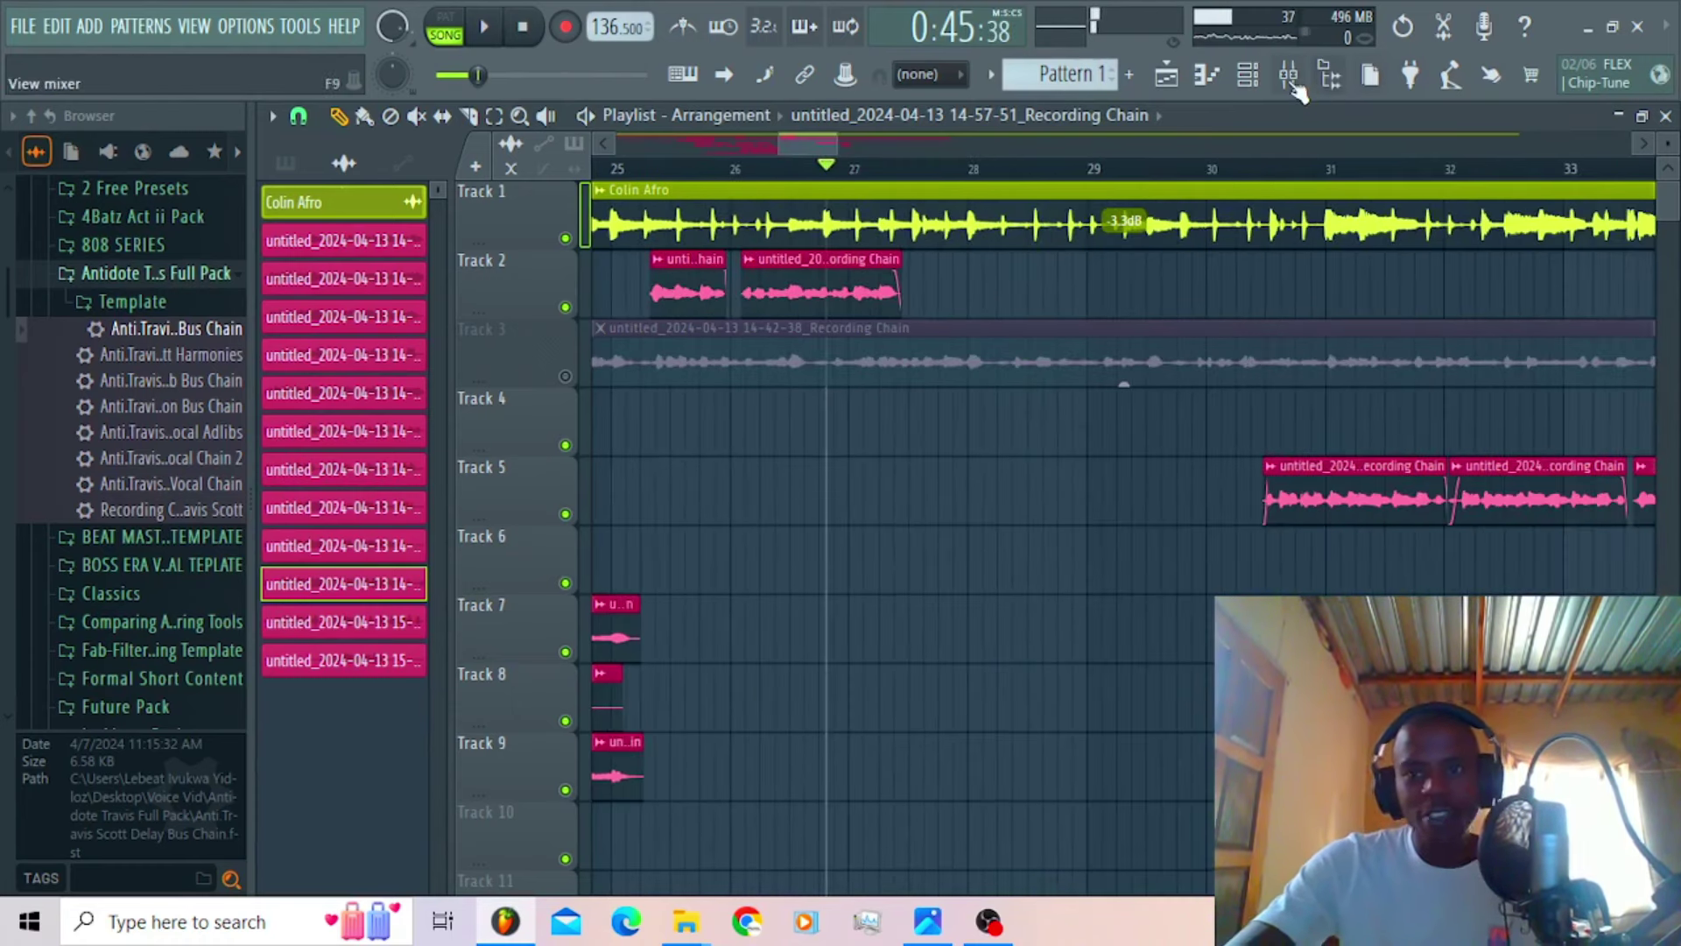
# Step: Record a vocal take through the Recording Chain into the playlist as an audio clip, starting just after bar 26
pyautogui.click(1292, 84)
pyautogui.click(528, 394)
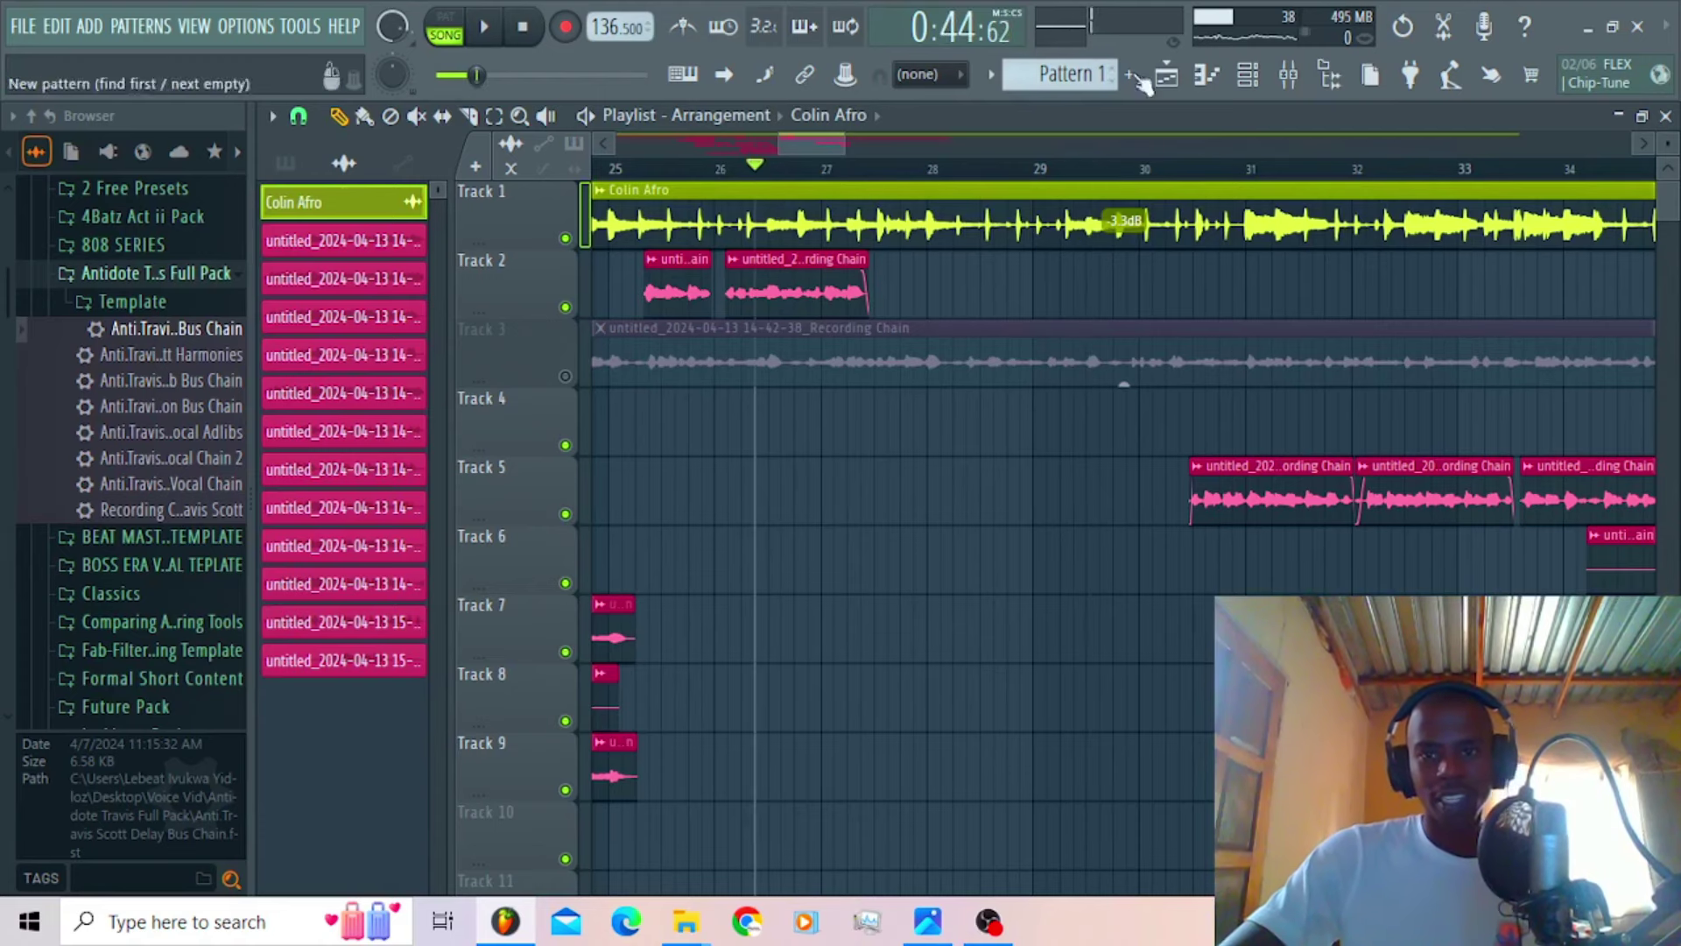
pyautogui.click(1294, 76)
pyautogui.click(515, 396)
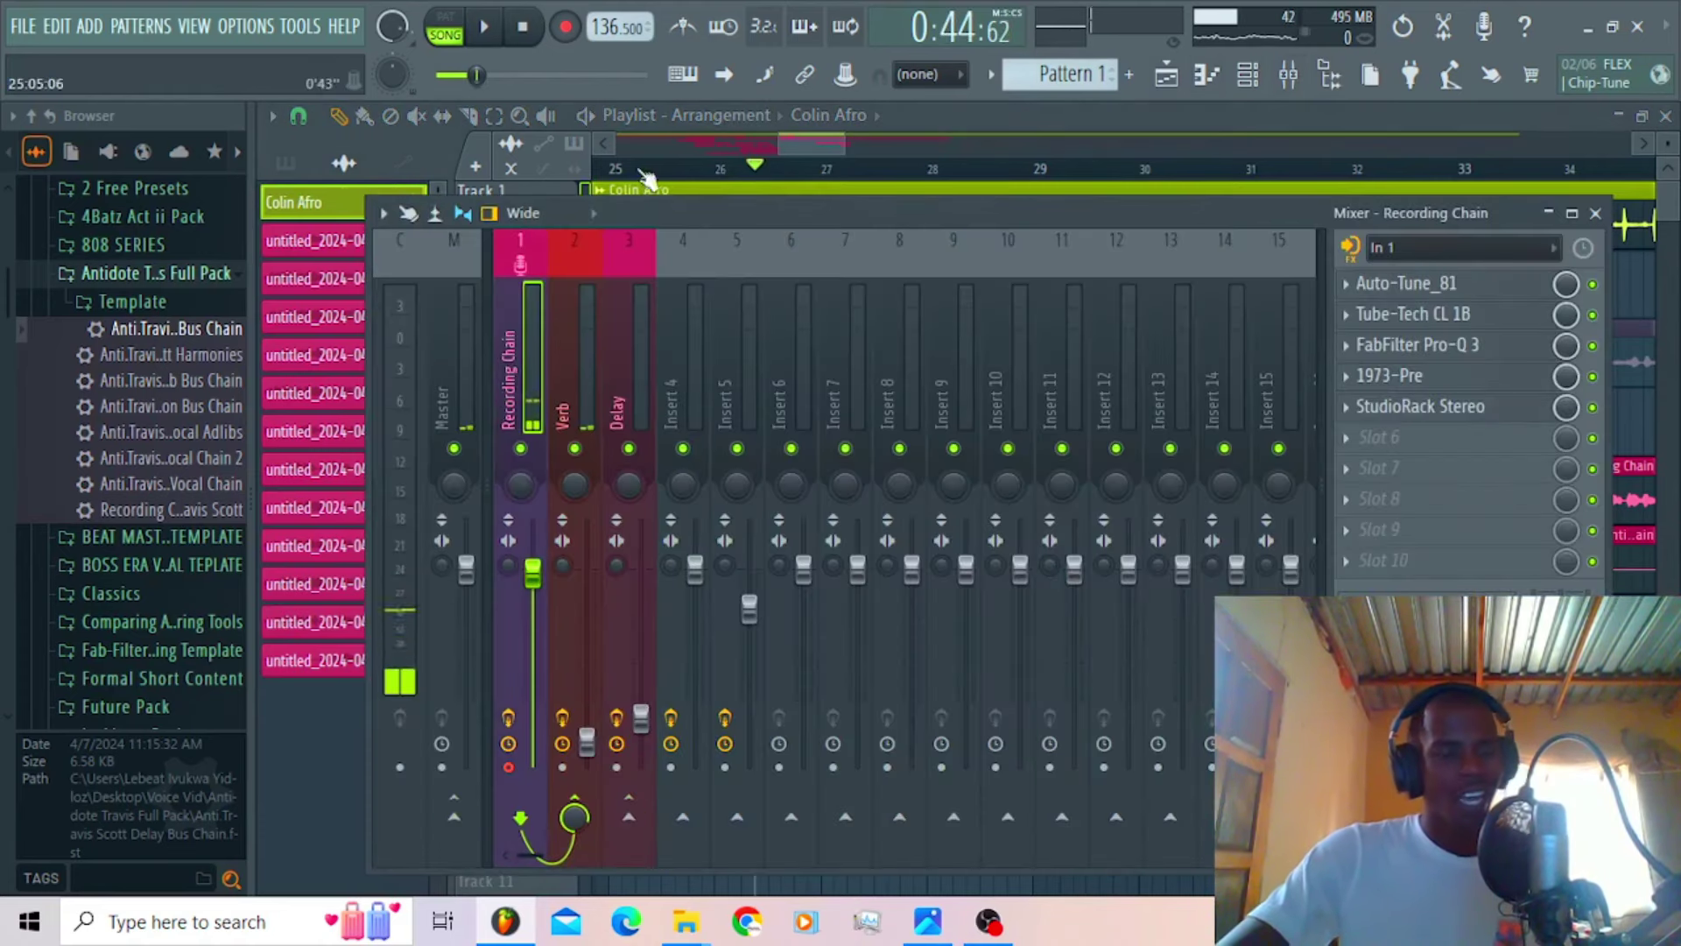
pyautogui.click(565, 28)
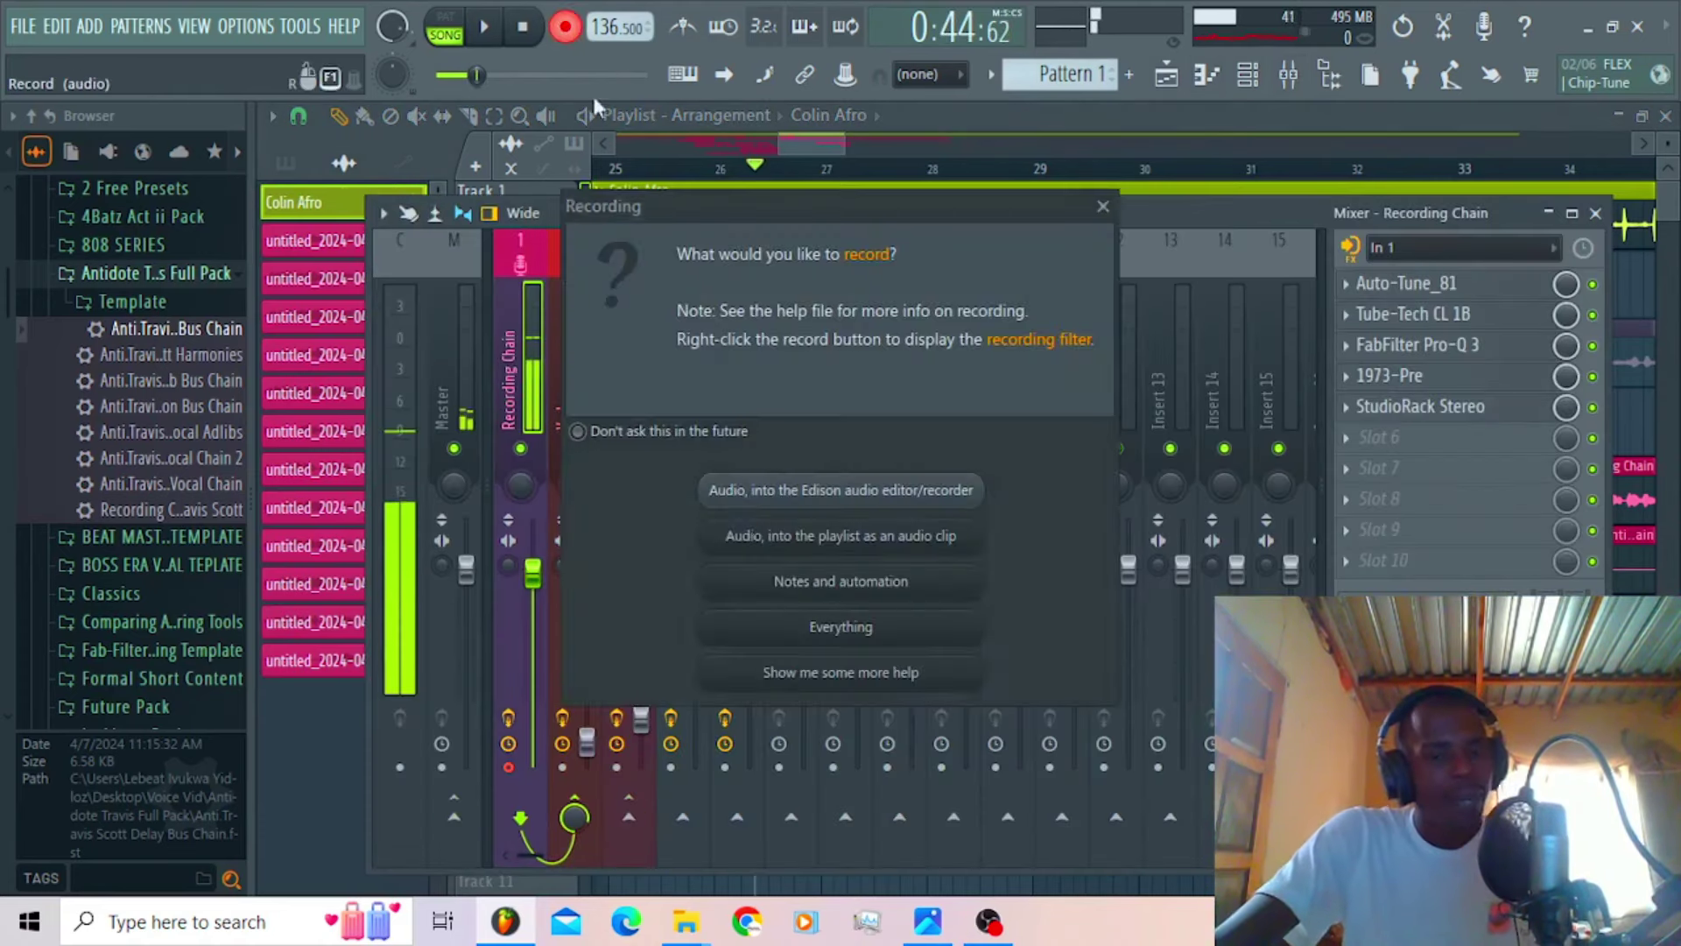
pyautogui.click(774, 546)
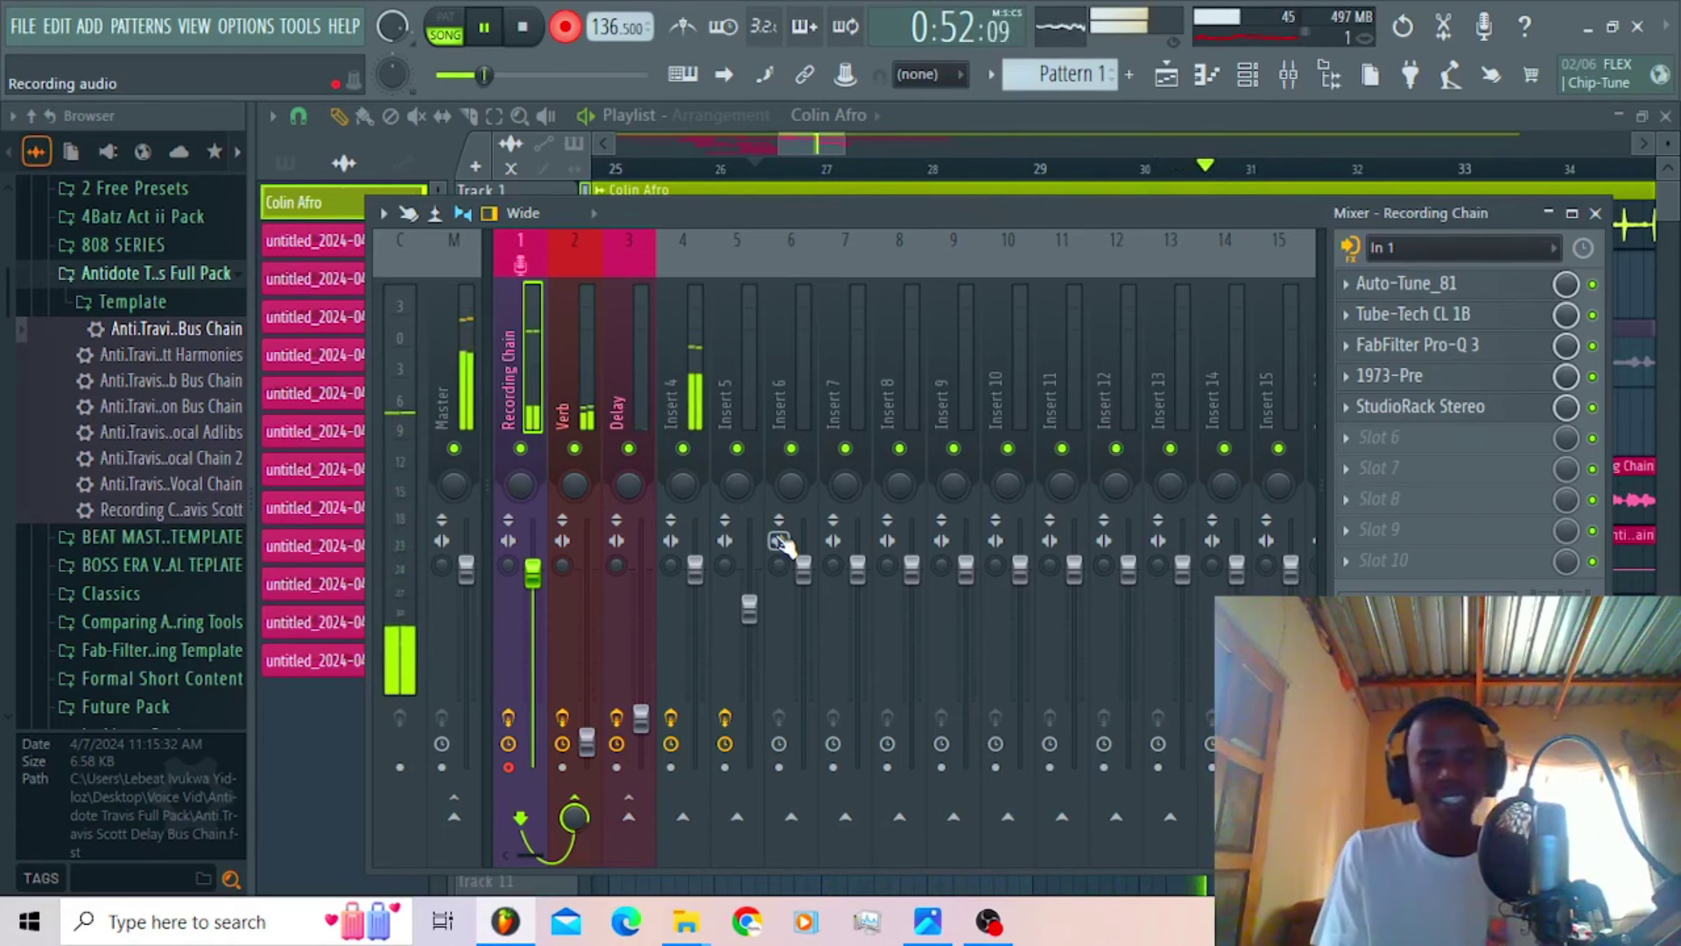
# Step: Return to the playlist, audition the new Track 4 take from about bar 27, and check its audio clip settings
pyautogui.click(805, 151)
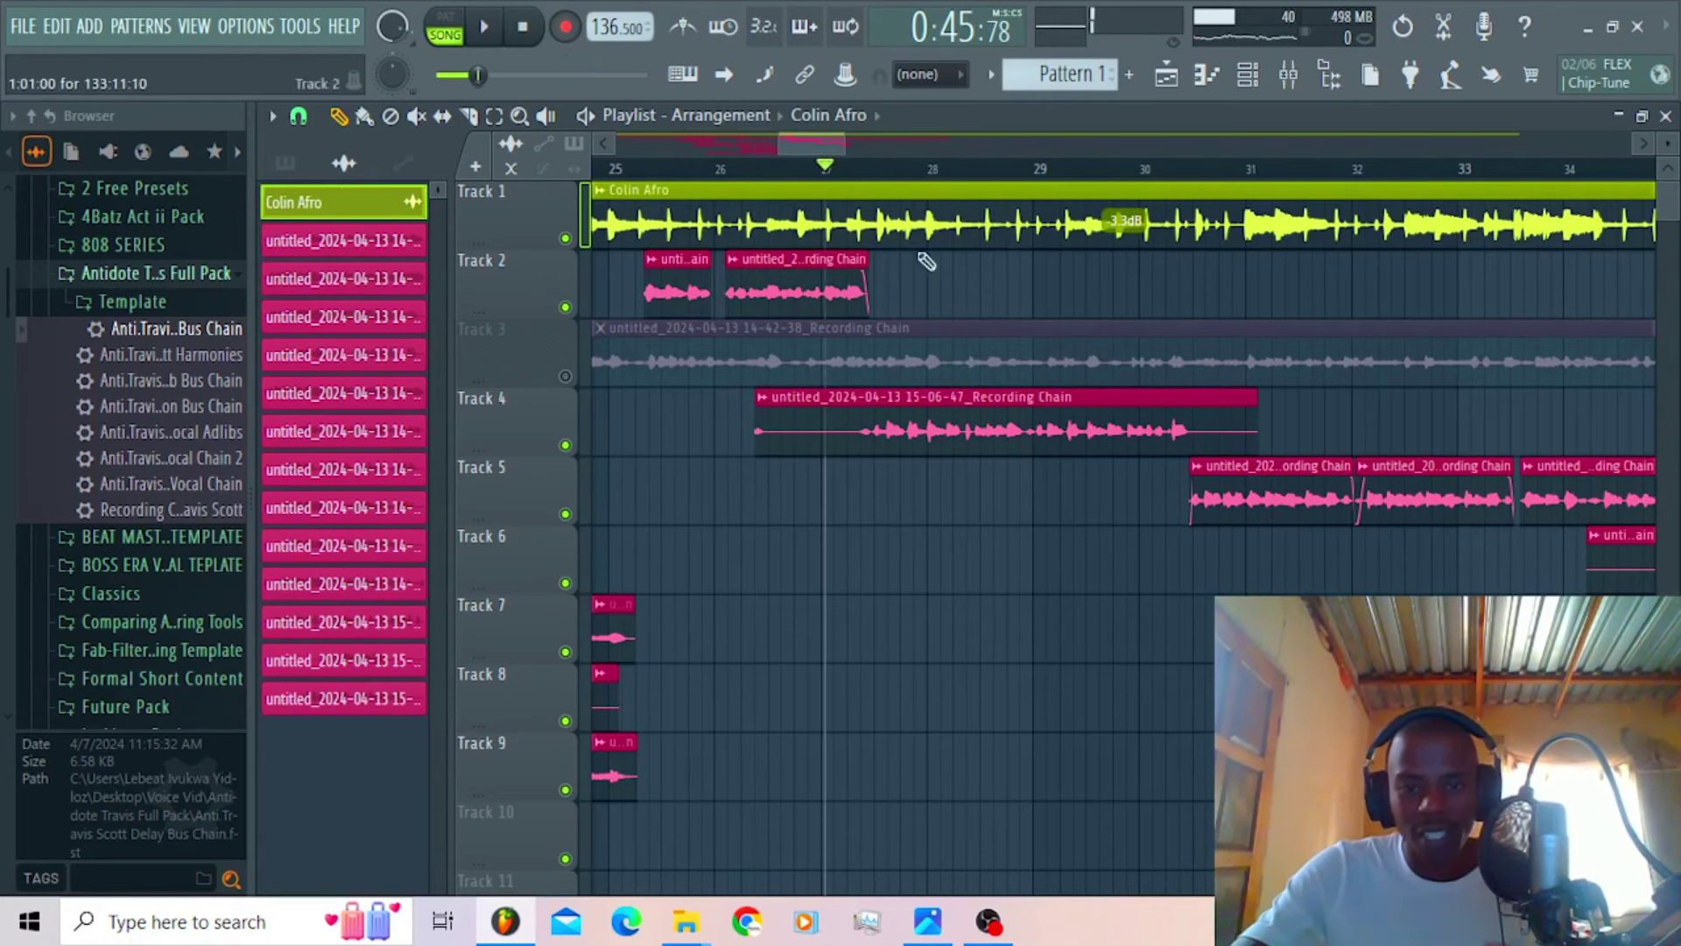
pyautogui.press('space')
pyautogui.click(947, 430)
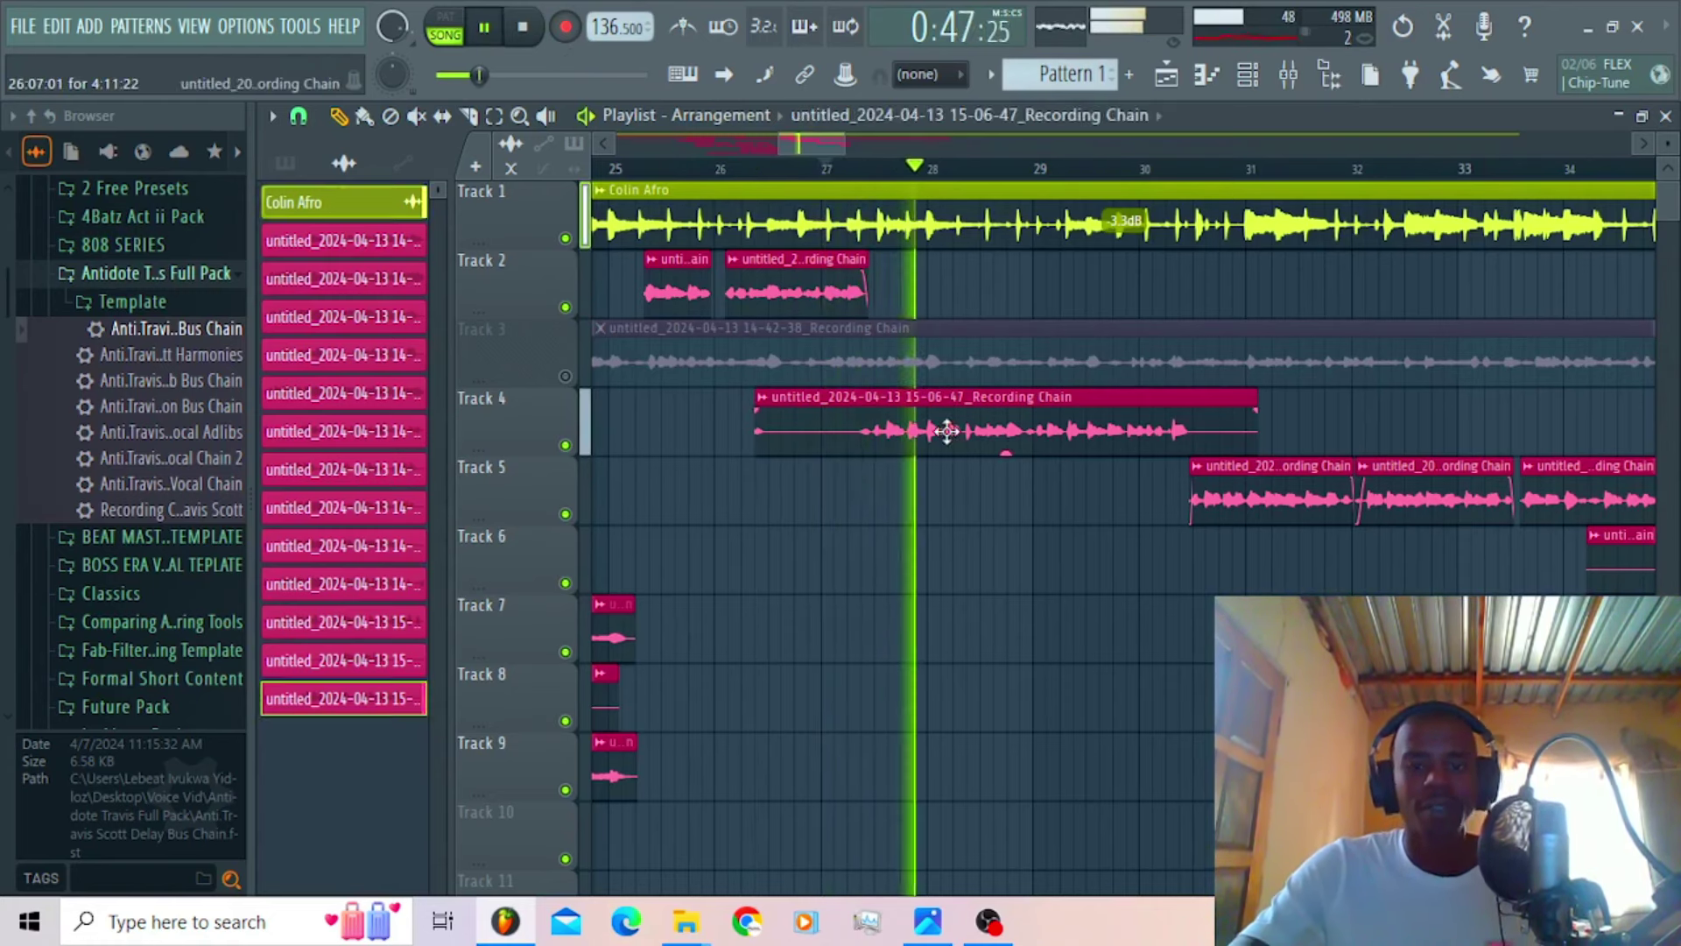
pyautogui.doubleClick(946, 430)
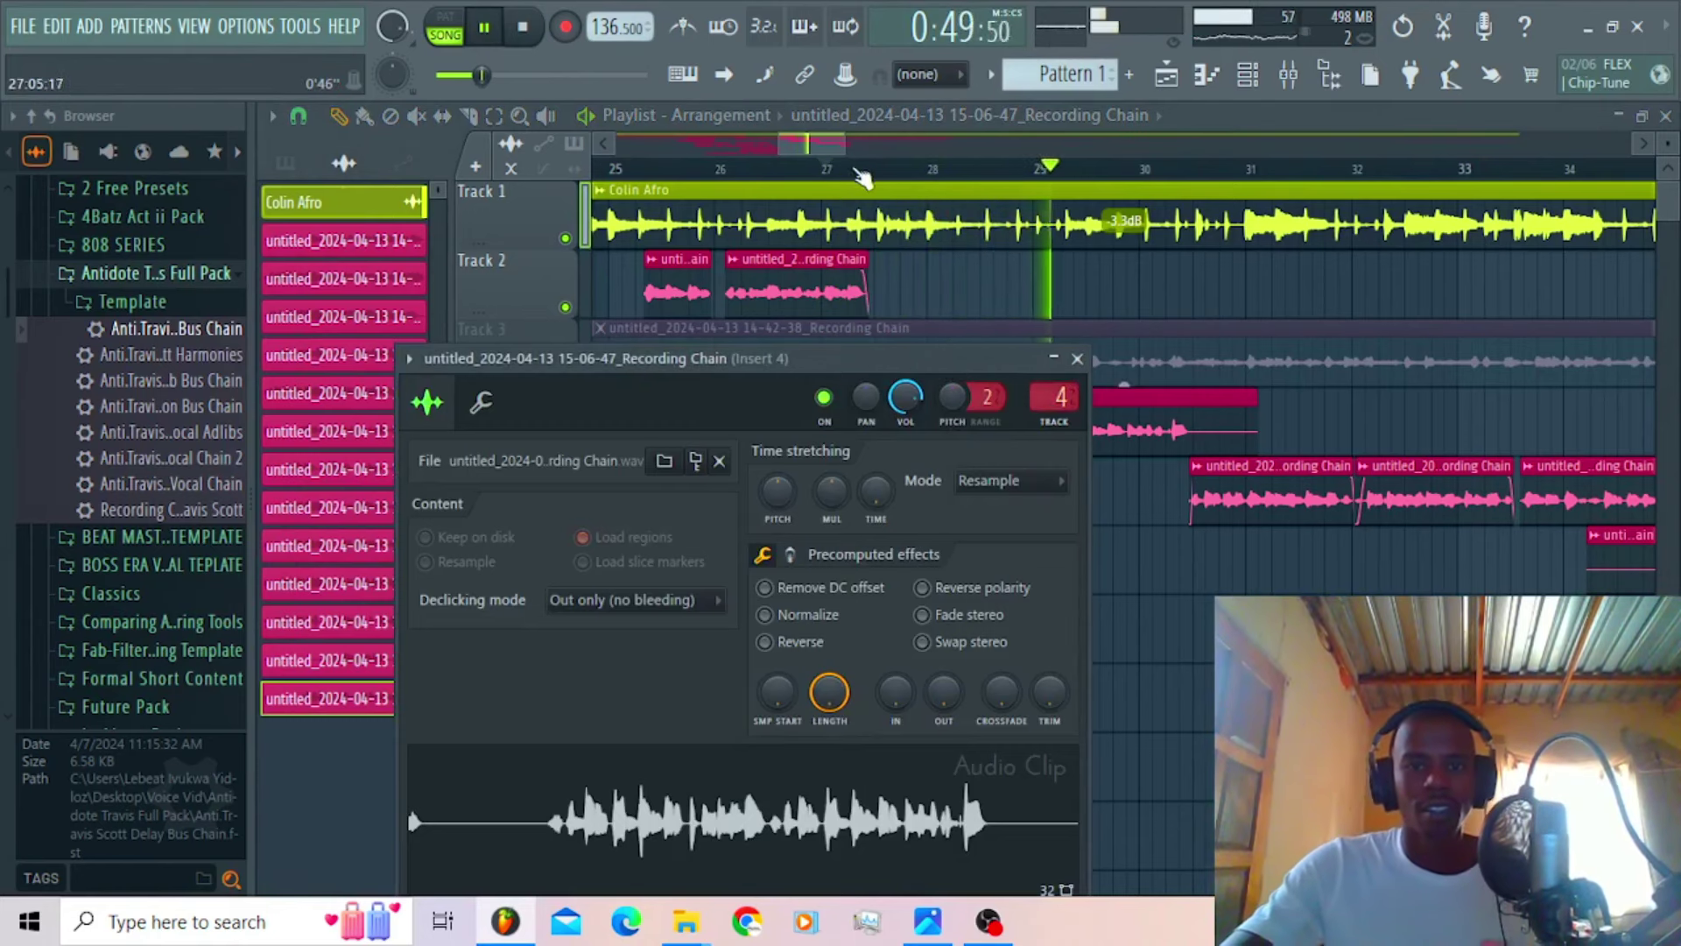
pyautogui.click(842, 173)
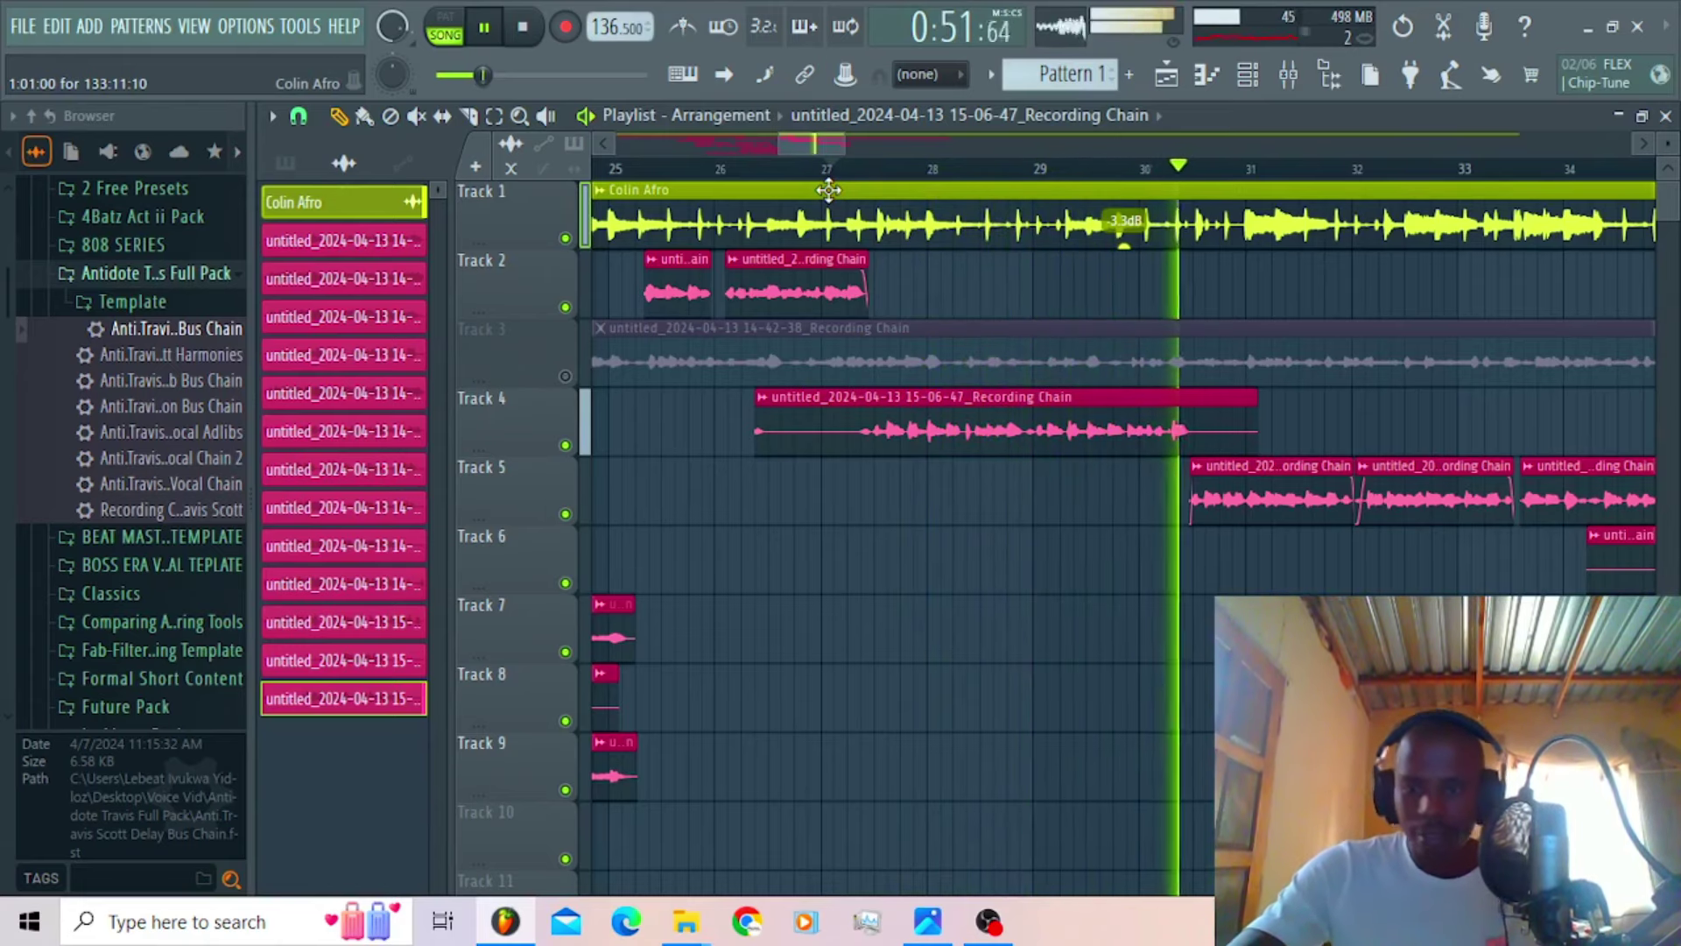
# Step: Trim the Track 4 clip to run from about bar 27.5 to bar 30.5 and replay it
pyautogui.moveTo(1257, 396); pyautogui.dragTo(1191, 396)
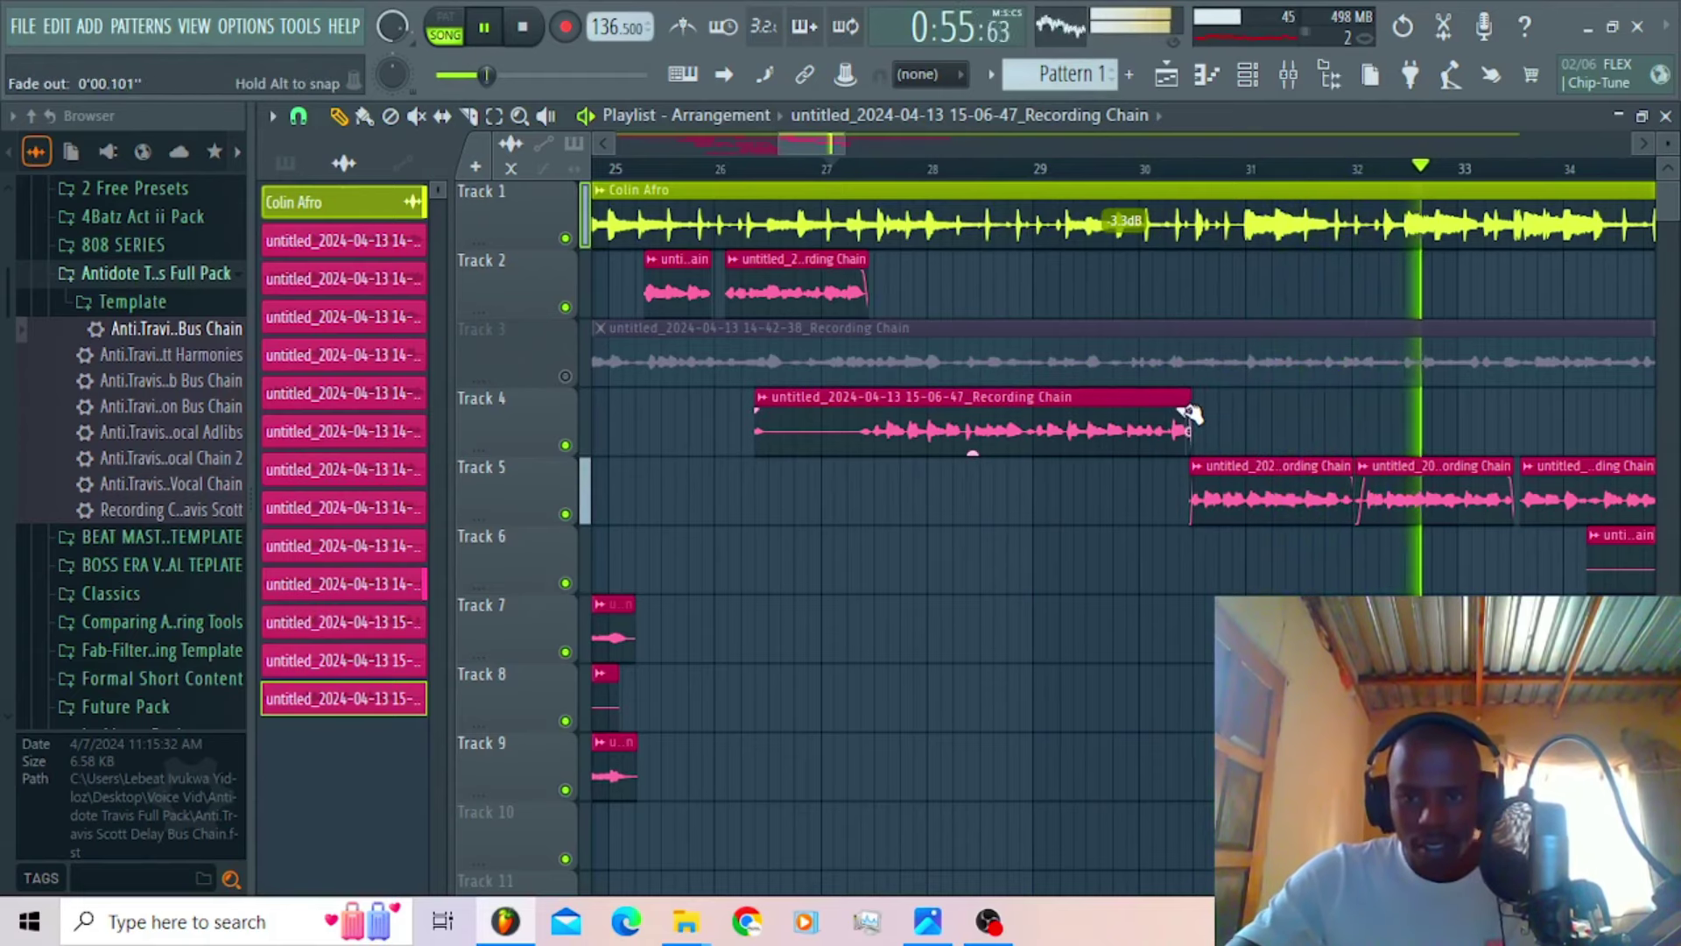
pyautogui.moveTo(755, 464); pyautogui.dragTo(872, 468)
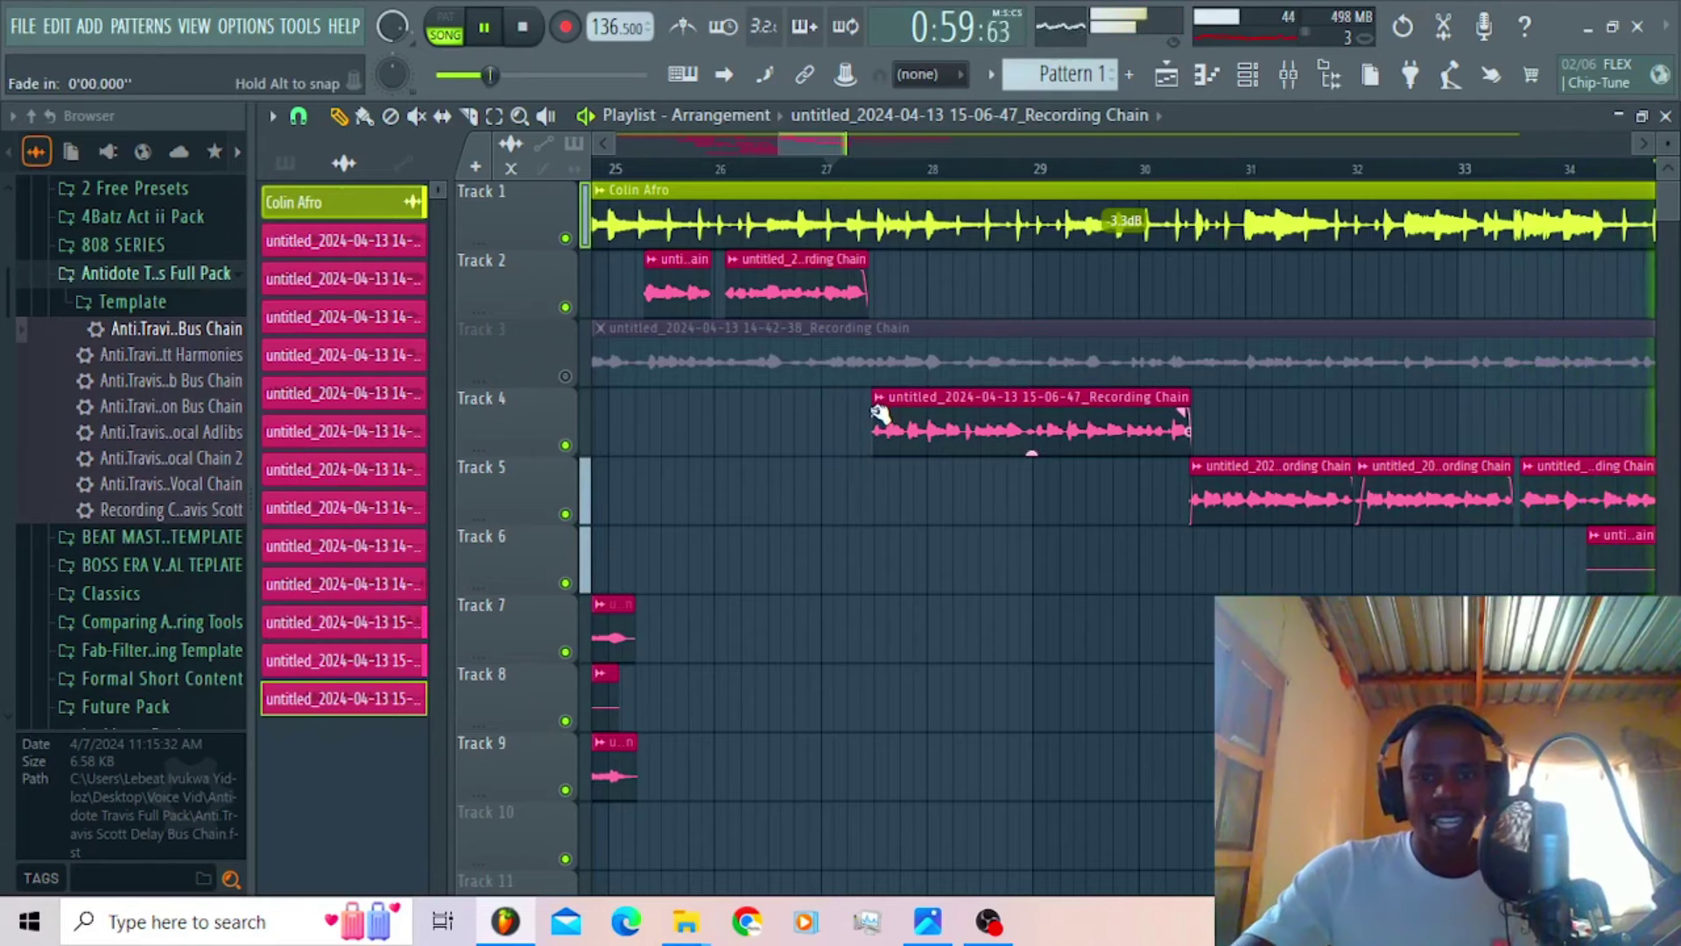
pyautogui.click(827, 163)
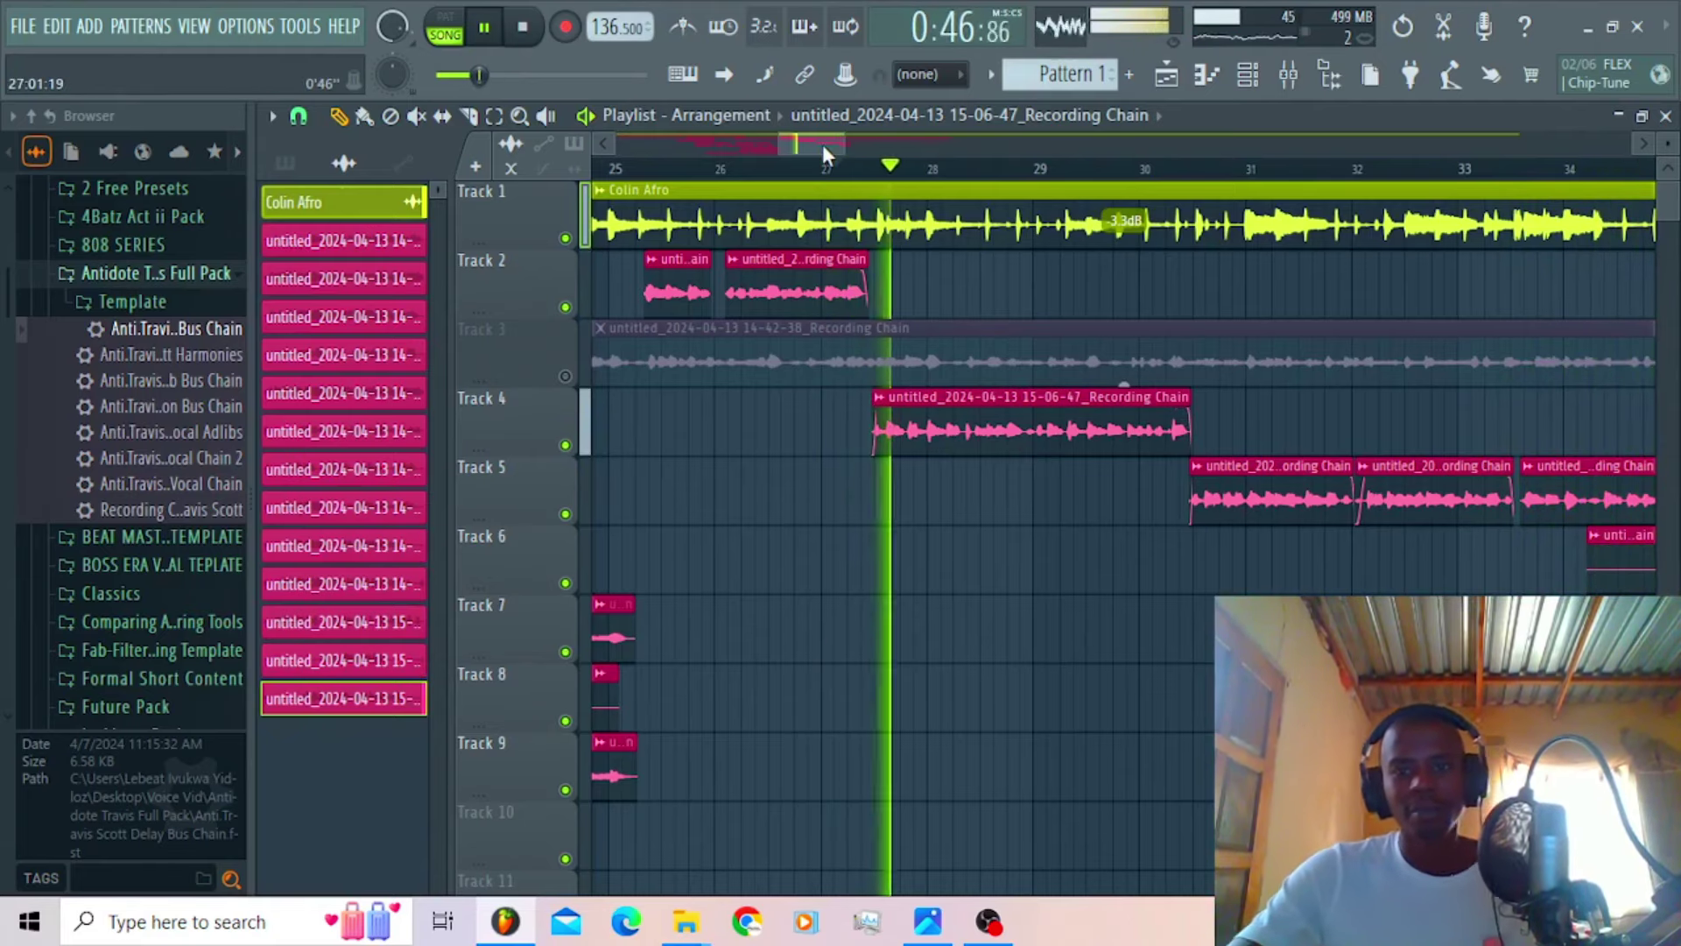
# Step: Slice the Track 4 clip at about bar 29 and audition the passage from about bar 30.5
pyautogui.hscroll(3, 830, 149)
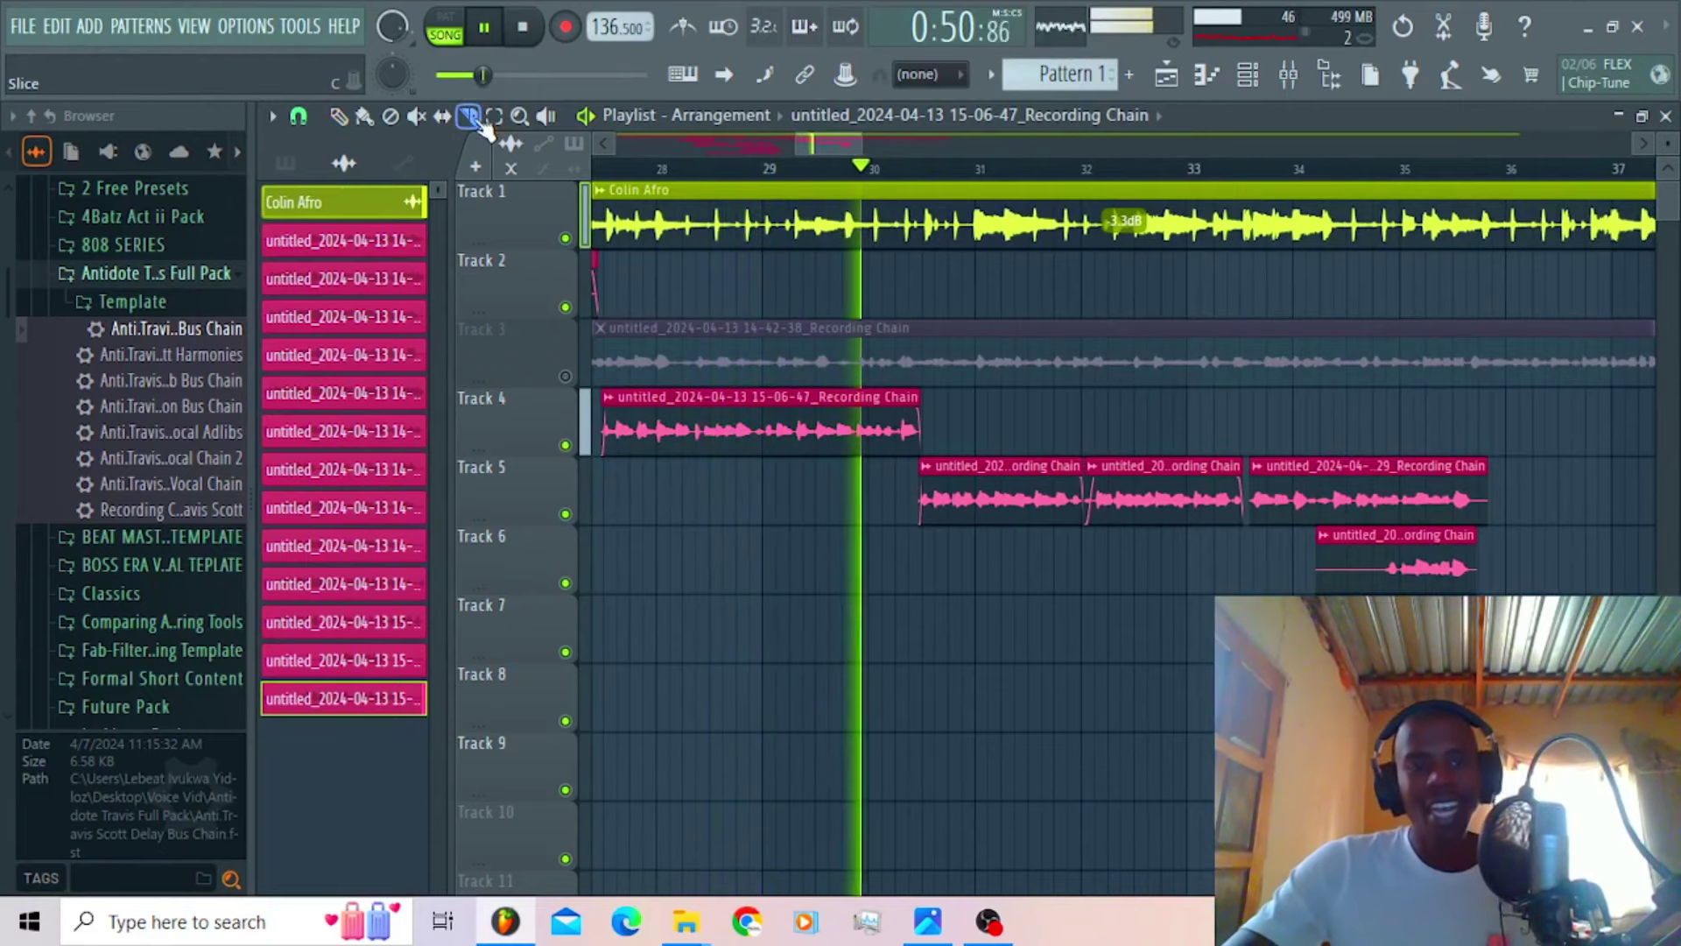
pyautogui.click(767, 429)
pyautogui.click(338, 114)
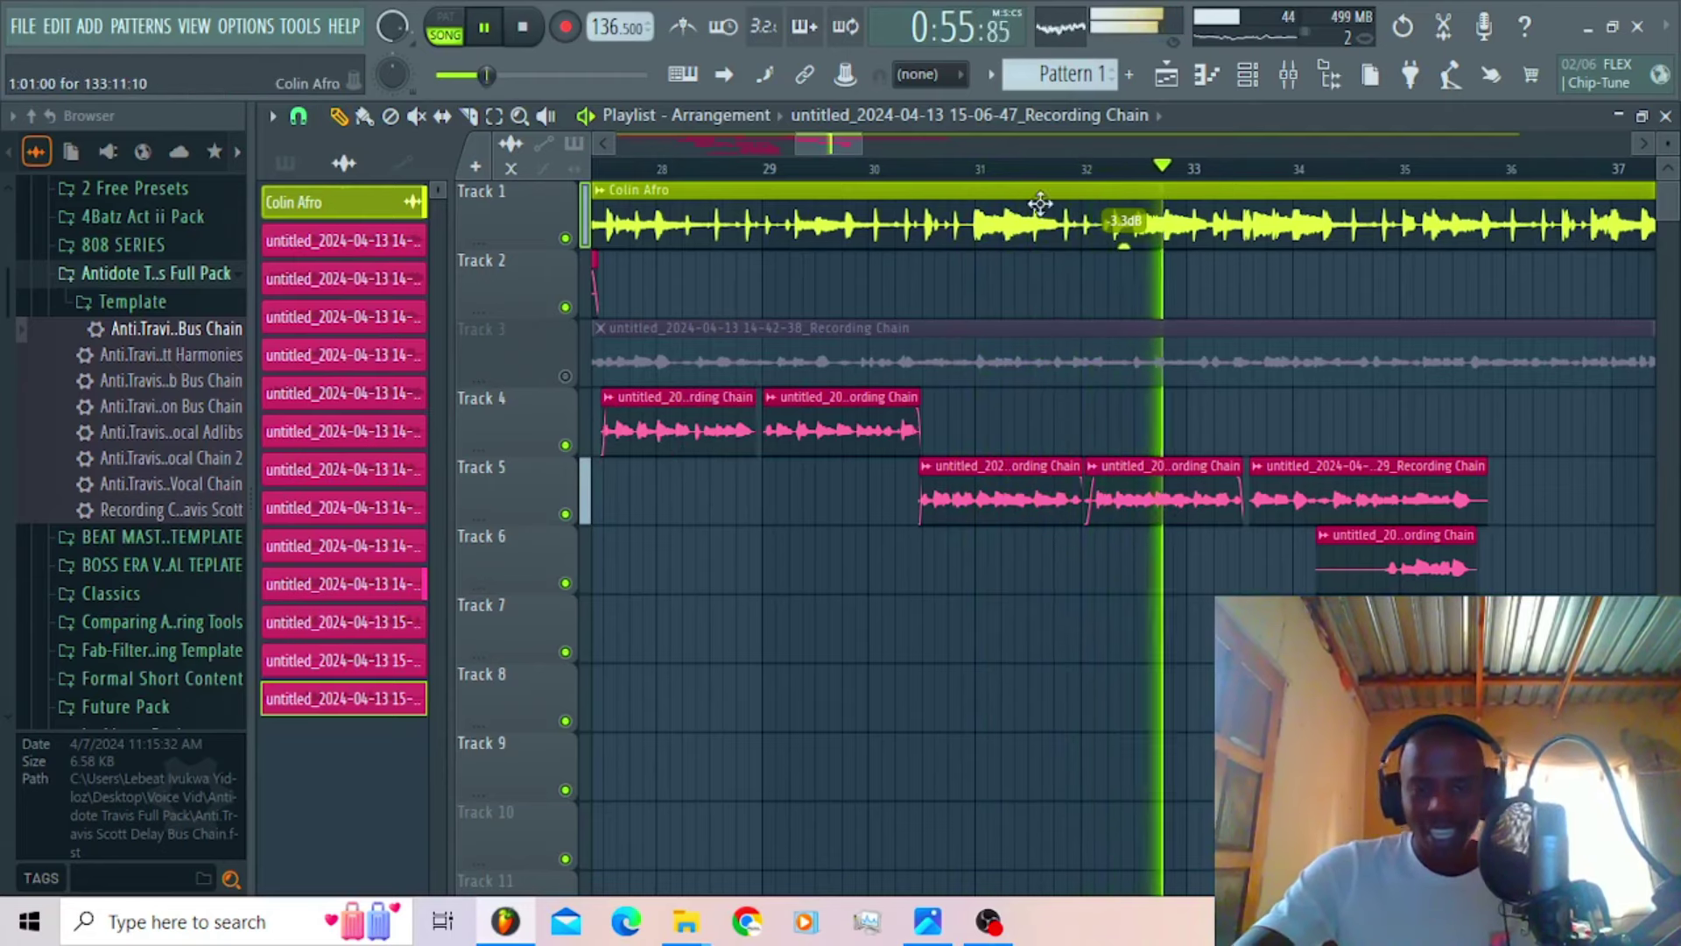
pyautogui.click(911, 168)
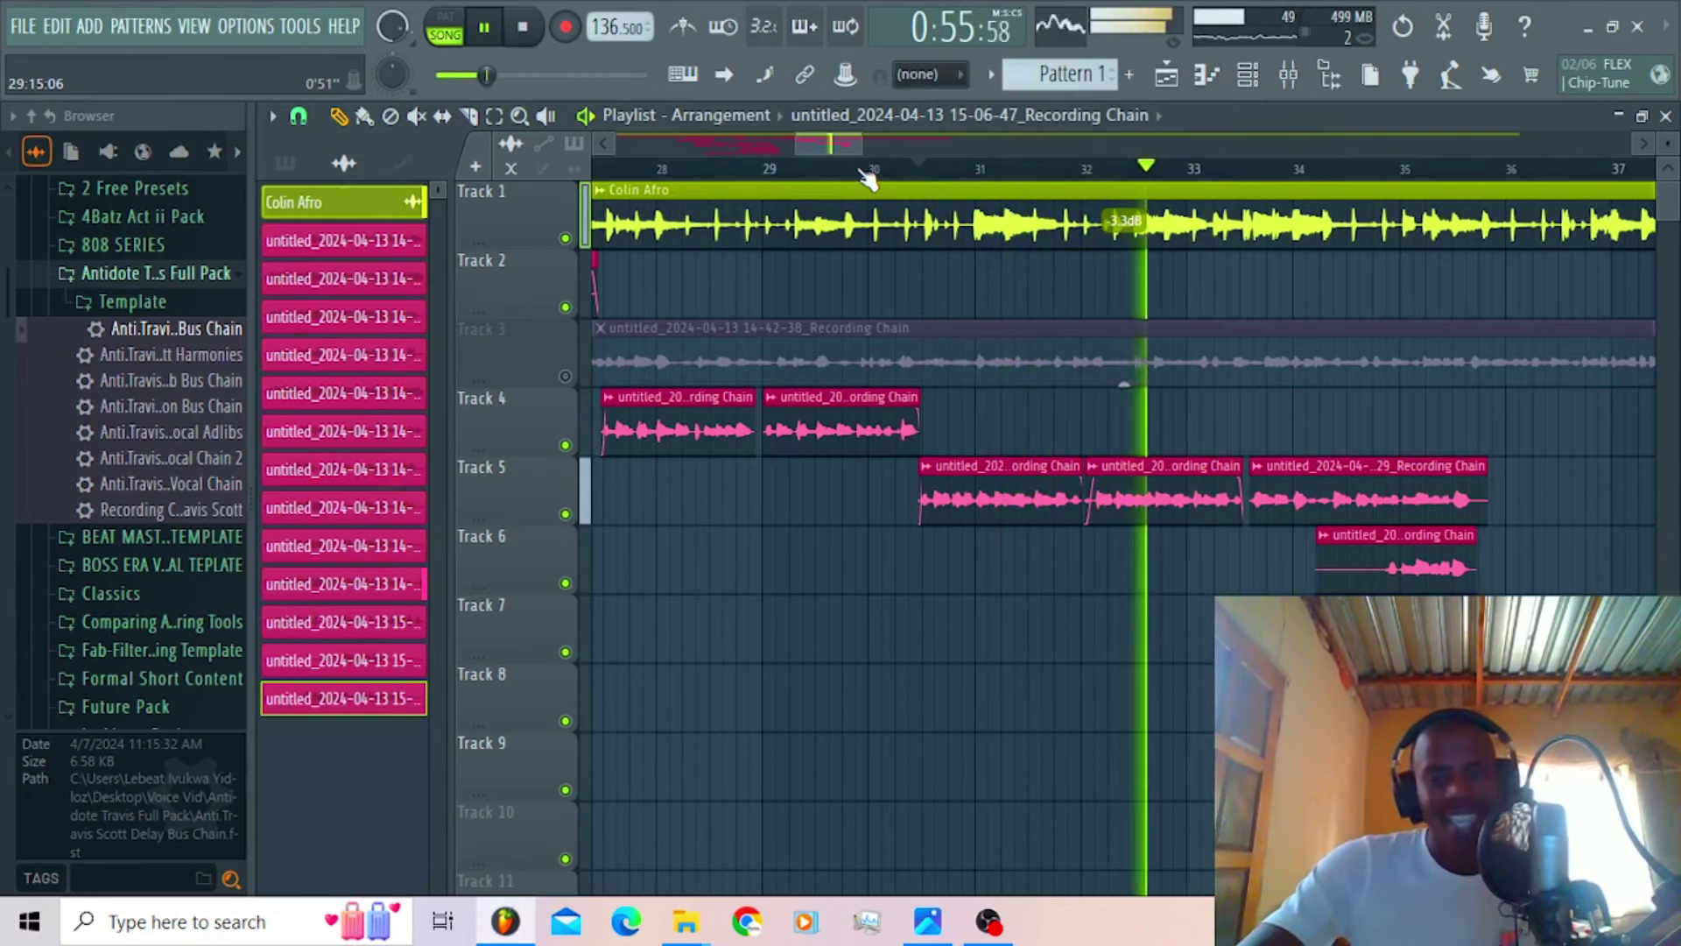
pyautogui.press('space')
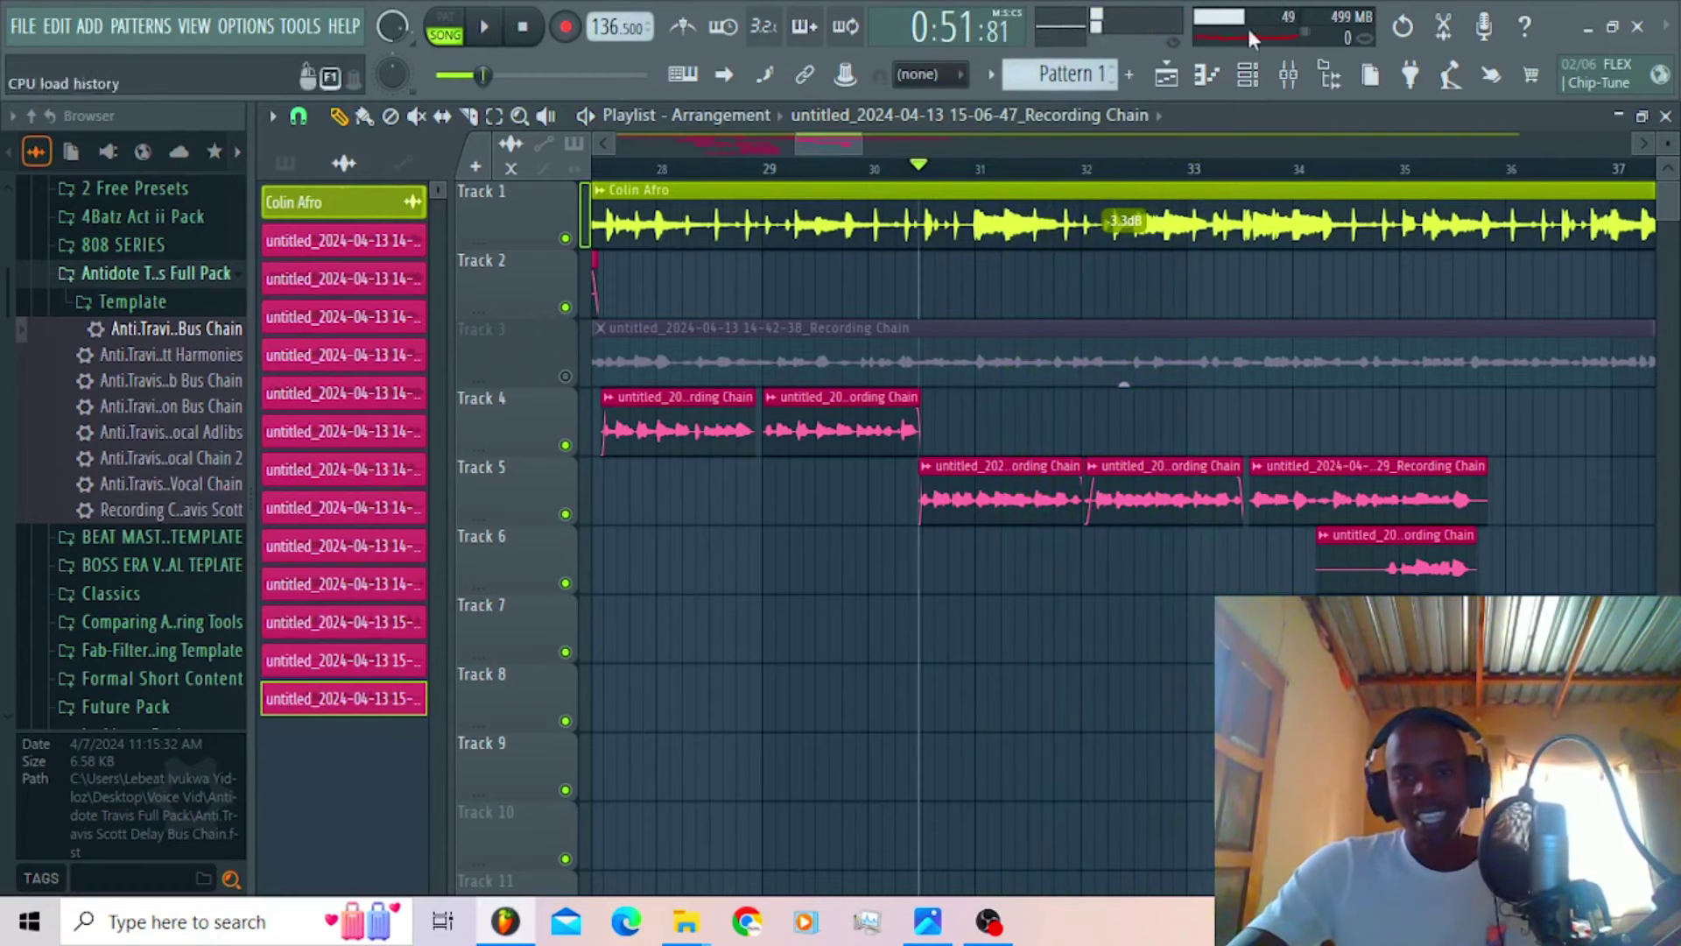
# Step: Record two vocal takes through the Recording Chain as playlist audio clips, both starting at about bar 29.5
pyautogui.click(1296, 84)
pyautogui.click(540, 393)
pyautogui.click(834, 149)
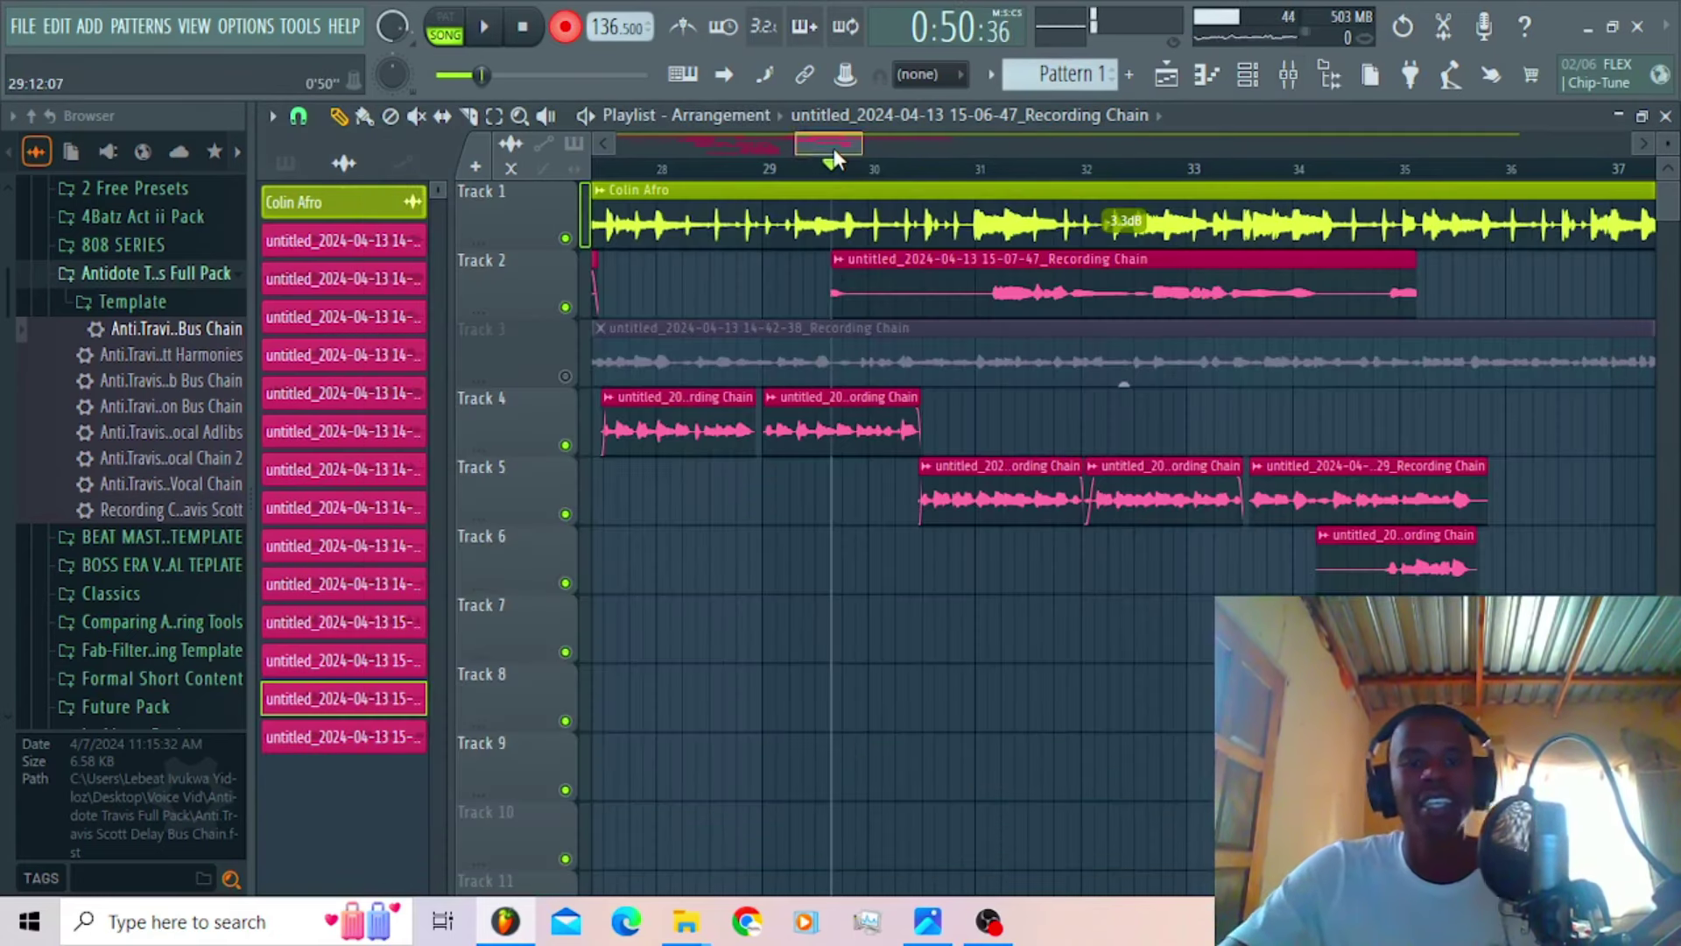
pyautogui.press('space')
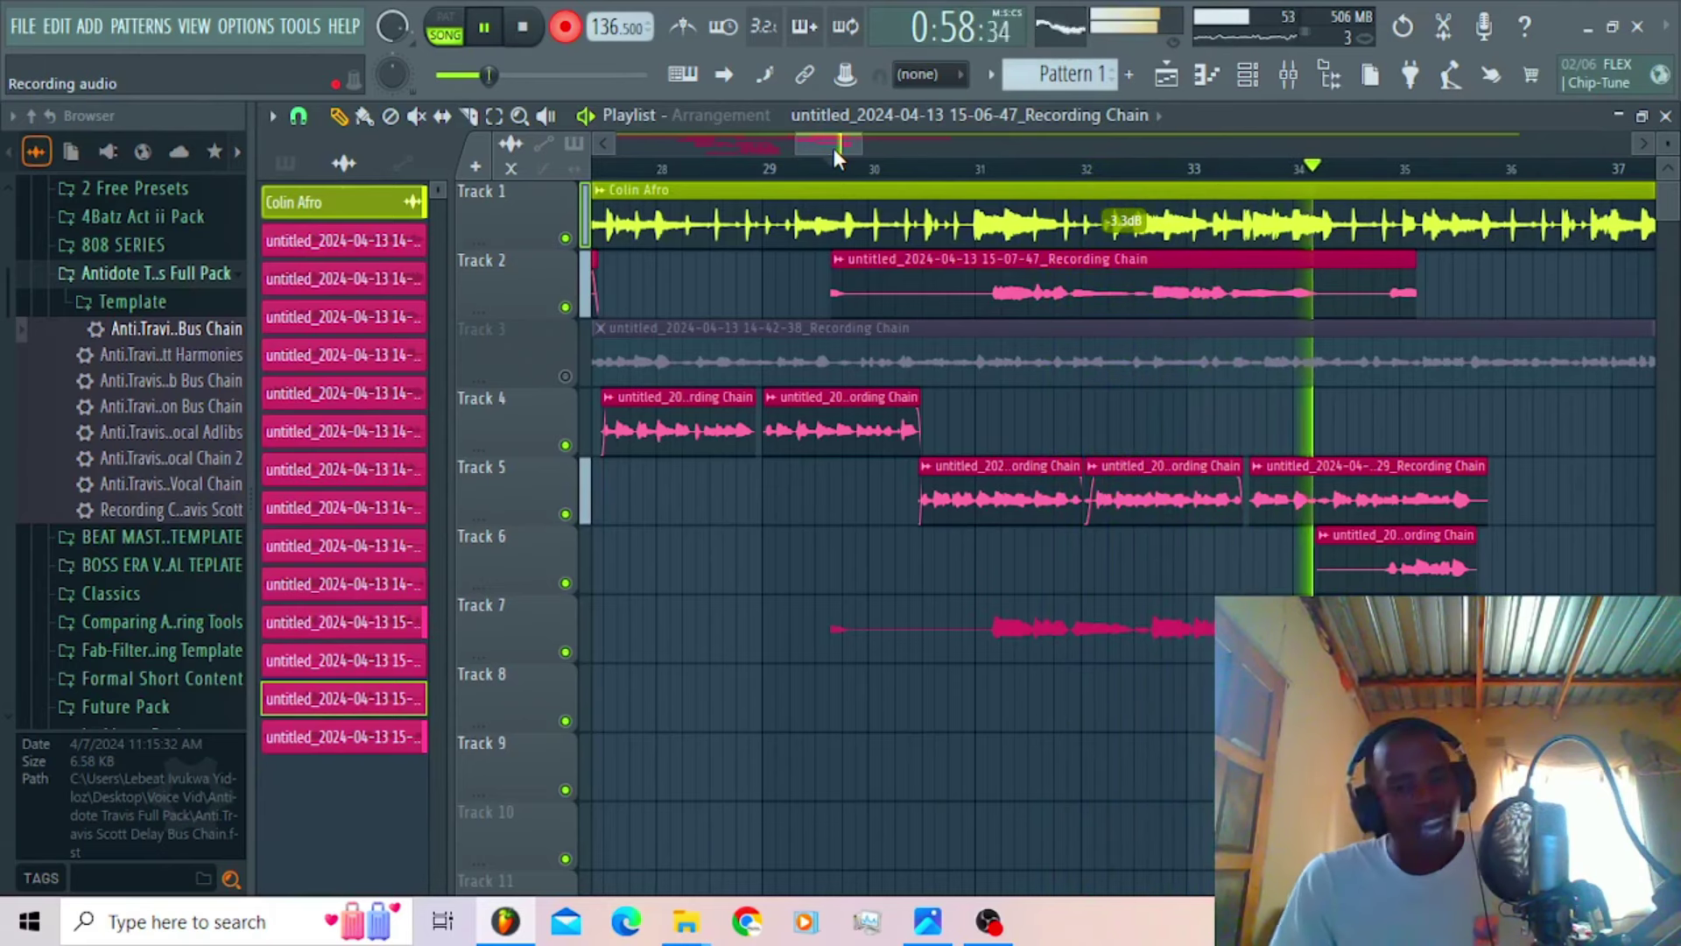
pyautogui.press('space')
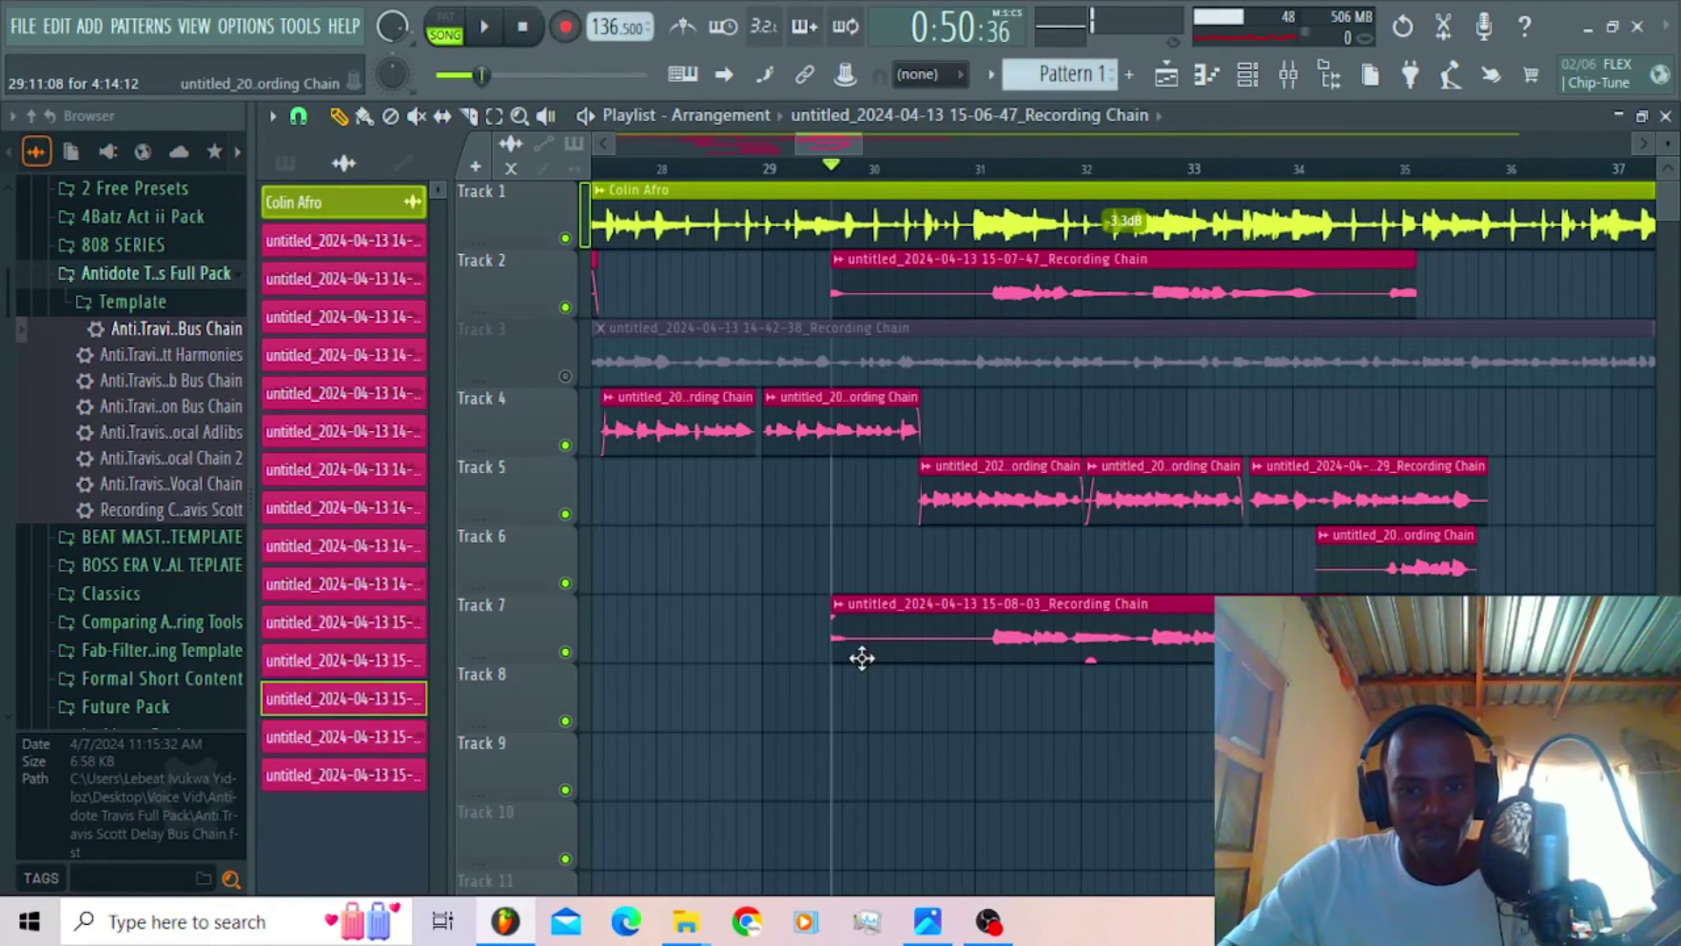
# Step: Trim the start of the Track 7 clip to about bar 31 and record another take into the playlist as an audio clip
pyautogui.moveTo(833, 645); pyautogui.dragTo(988, 678)
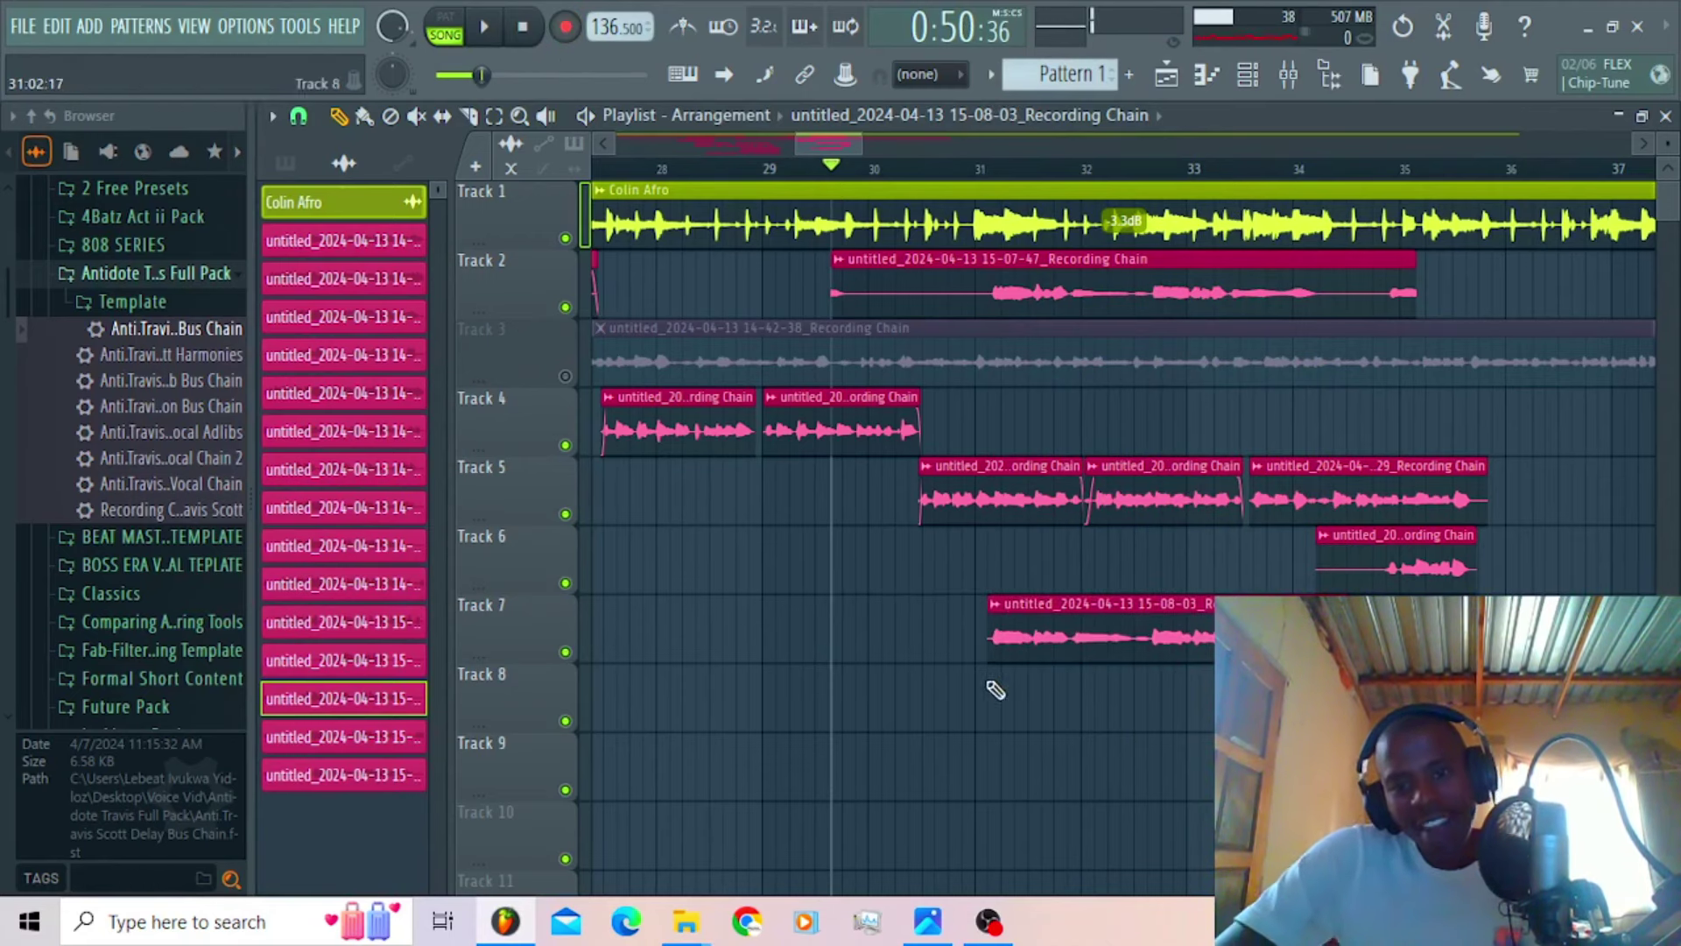
pyautogui.click(565, 27)
pyautogui.click(802, 544)
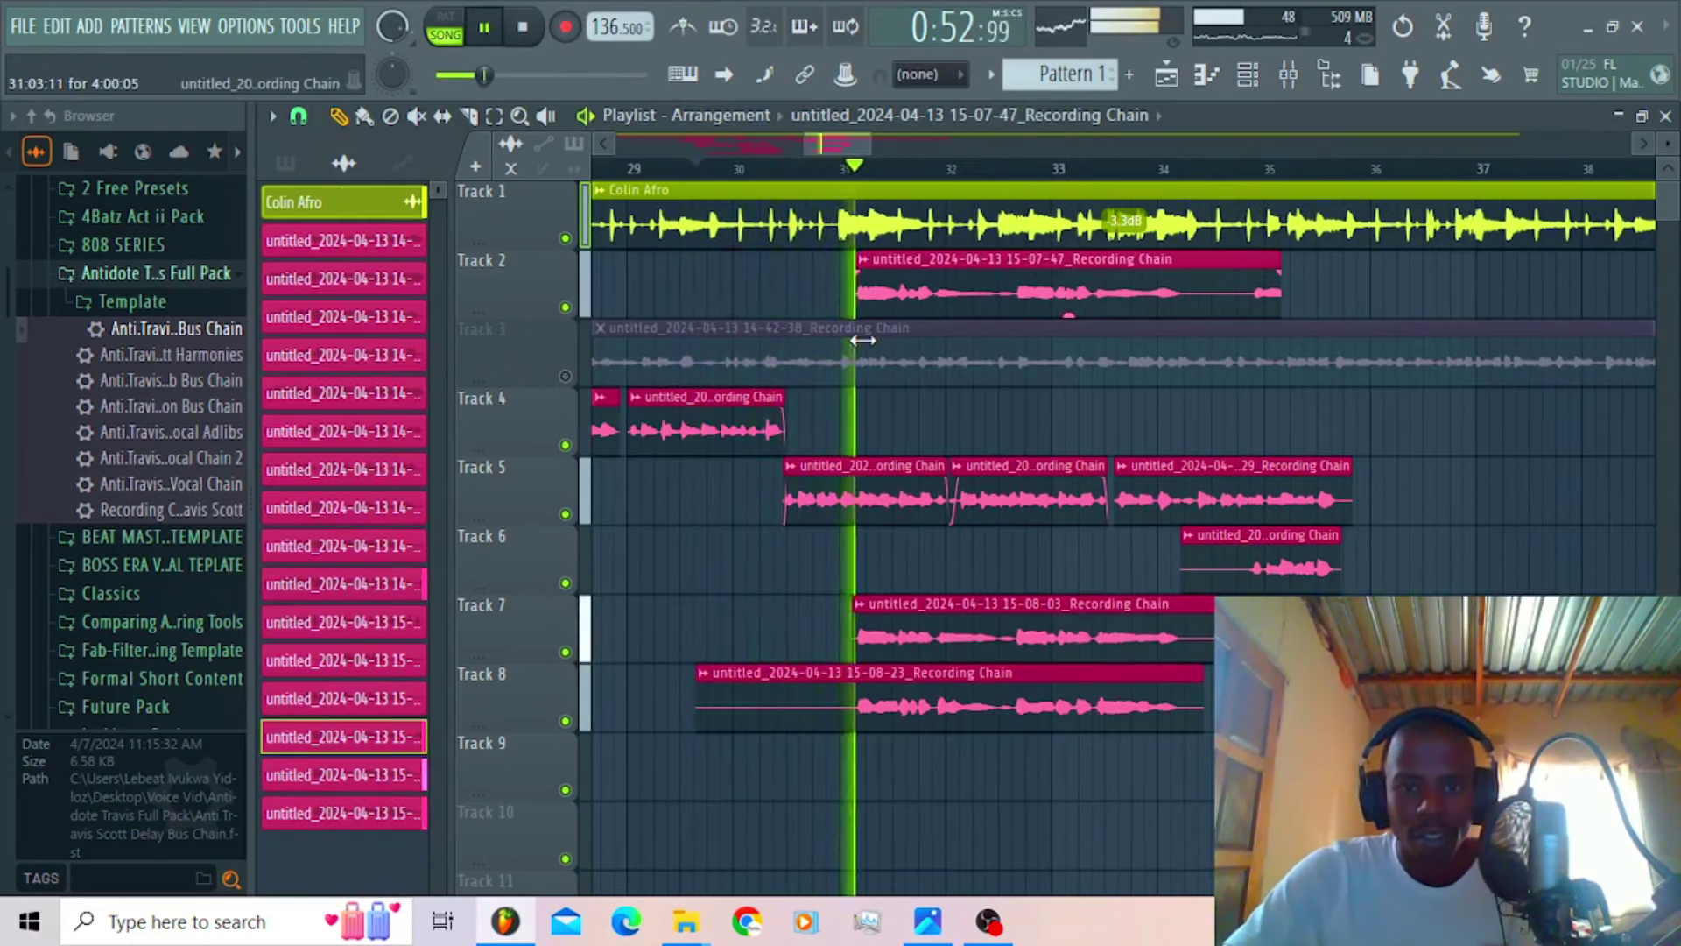
# Step: Trim the ends of the Track 7 and Track 2 clips to about bar 34 and audition the layers with Track 2 muted
pyautogui.moveTo(1226, 617); pyautogui.dragTo(1181, 618)
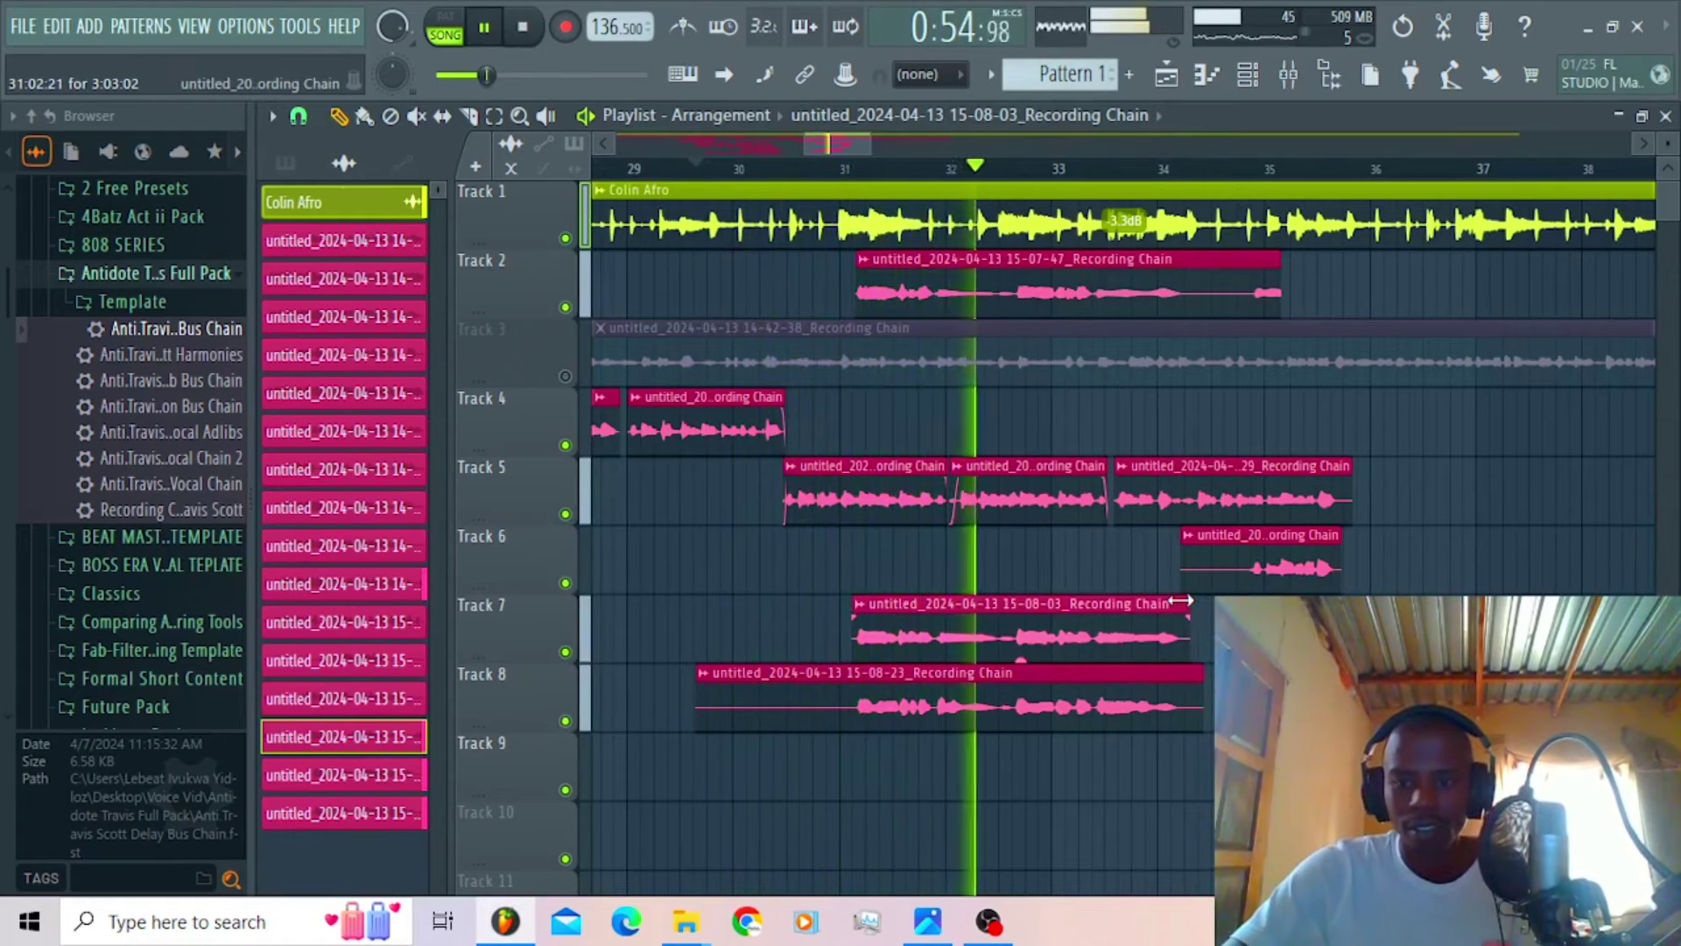
pyautogui.moveTo(1279, 278); pyautogui.dragTo(1184, 280)
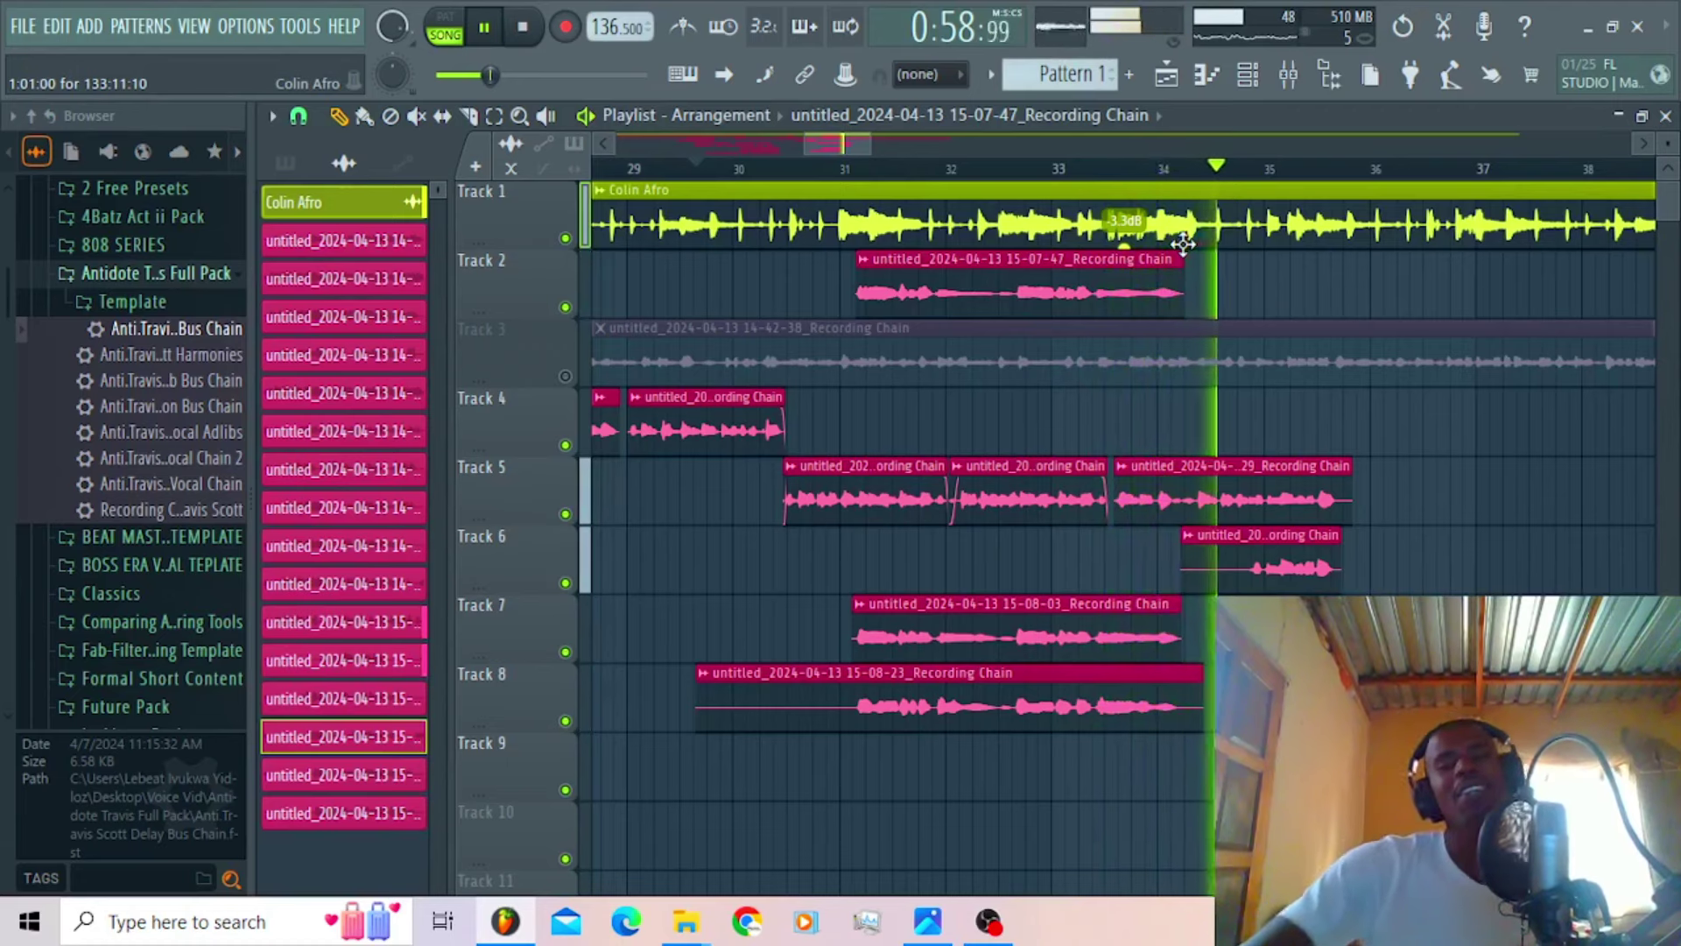
pyautogui.click(822, 169)
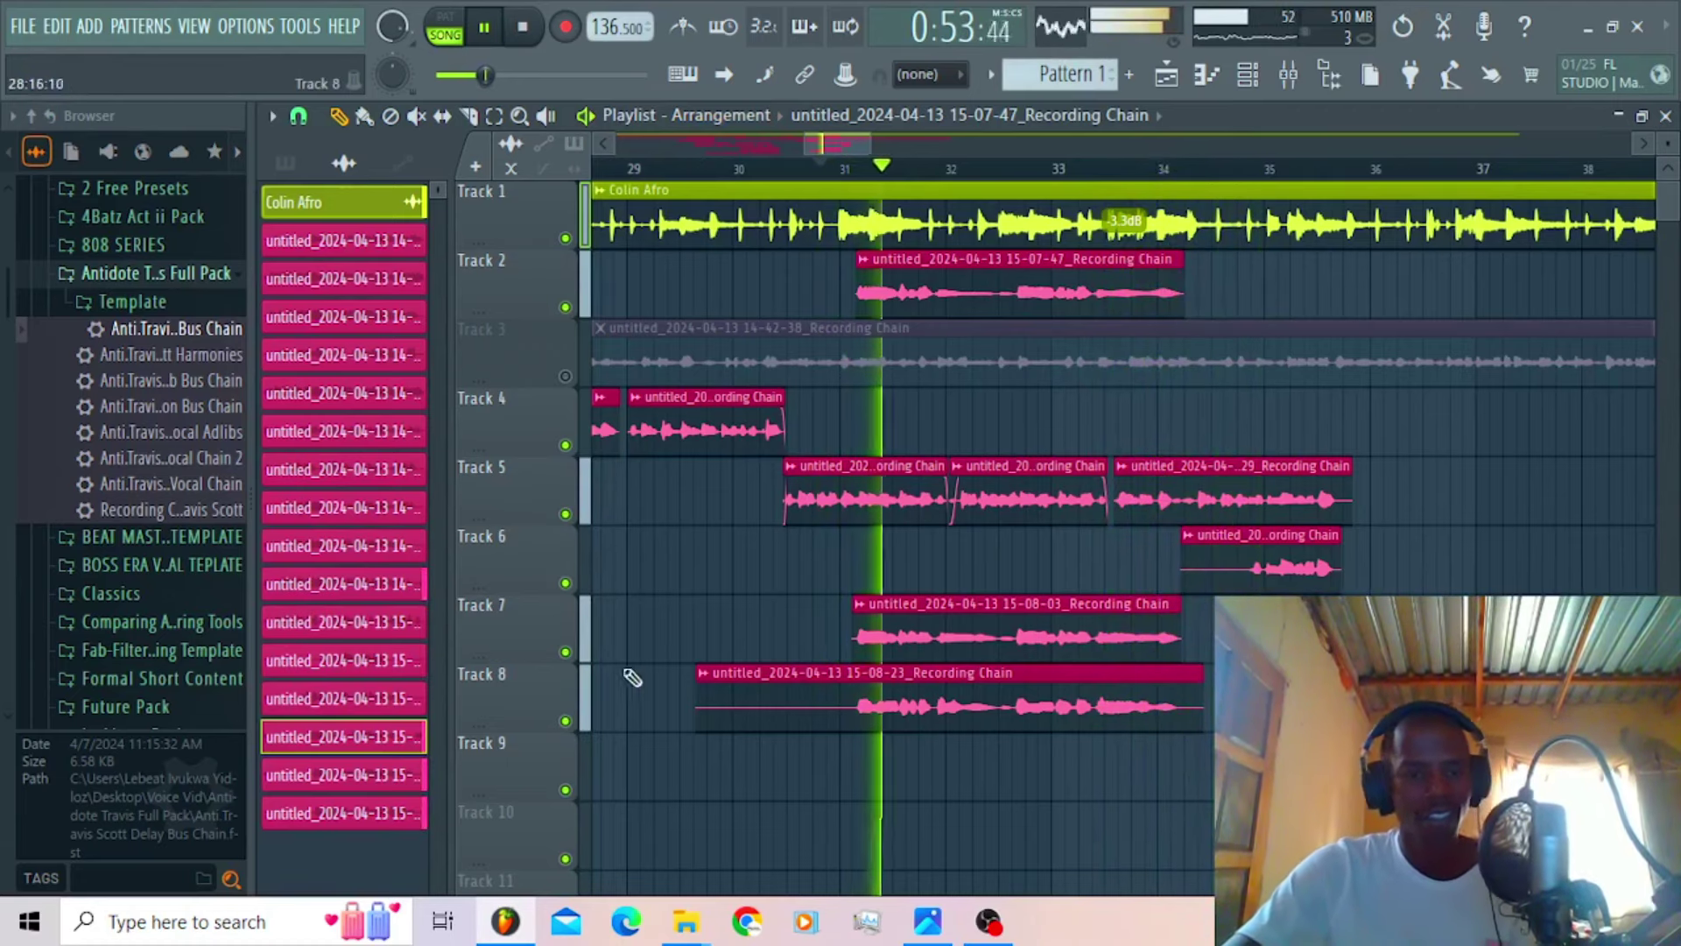
pyautogui.click(566, 308)
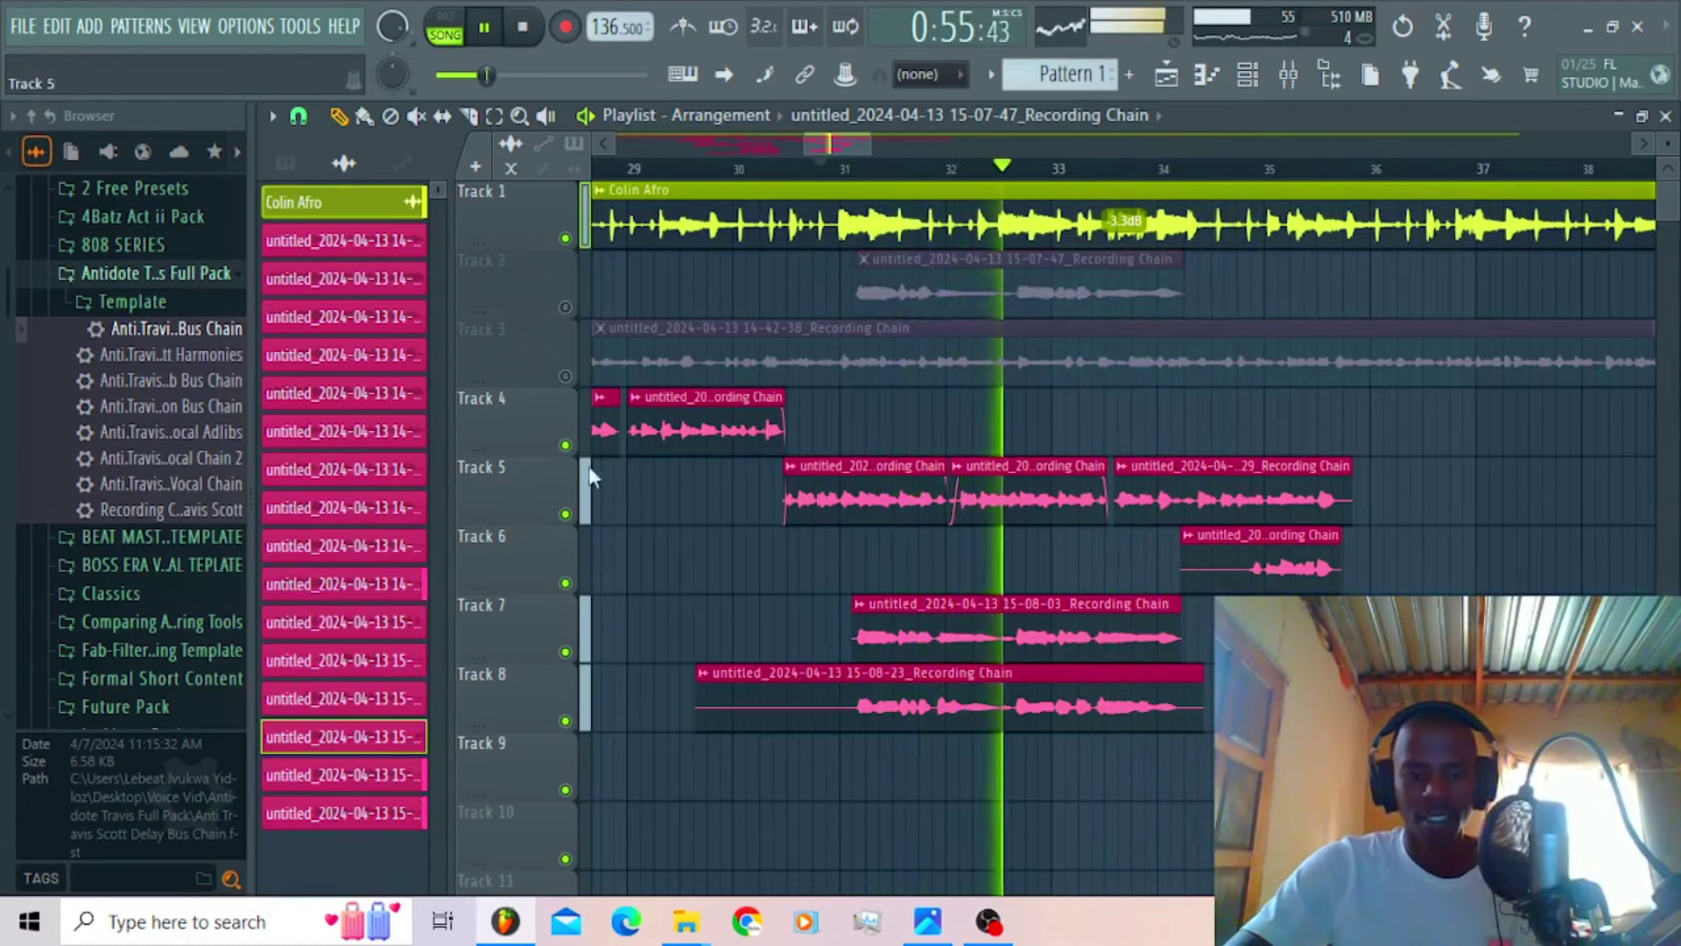
pyautogui.doubleClick(922, 625)
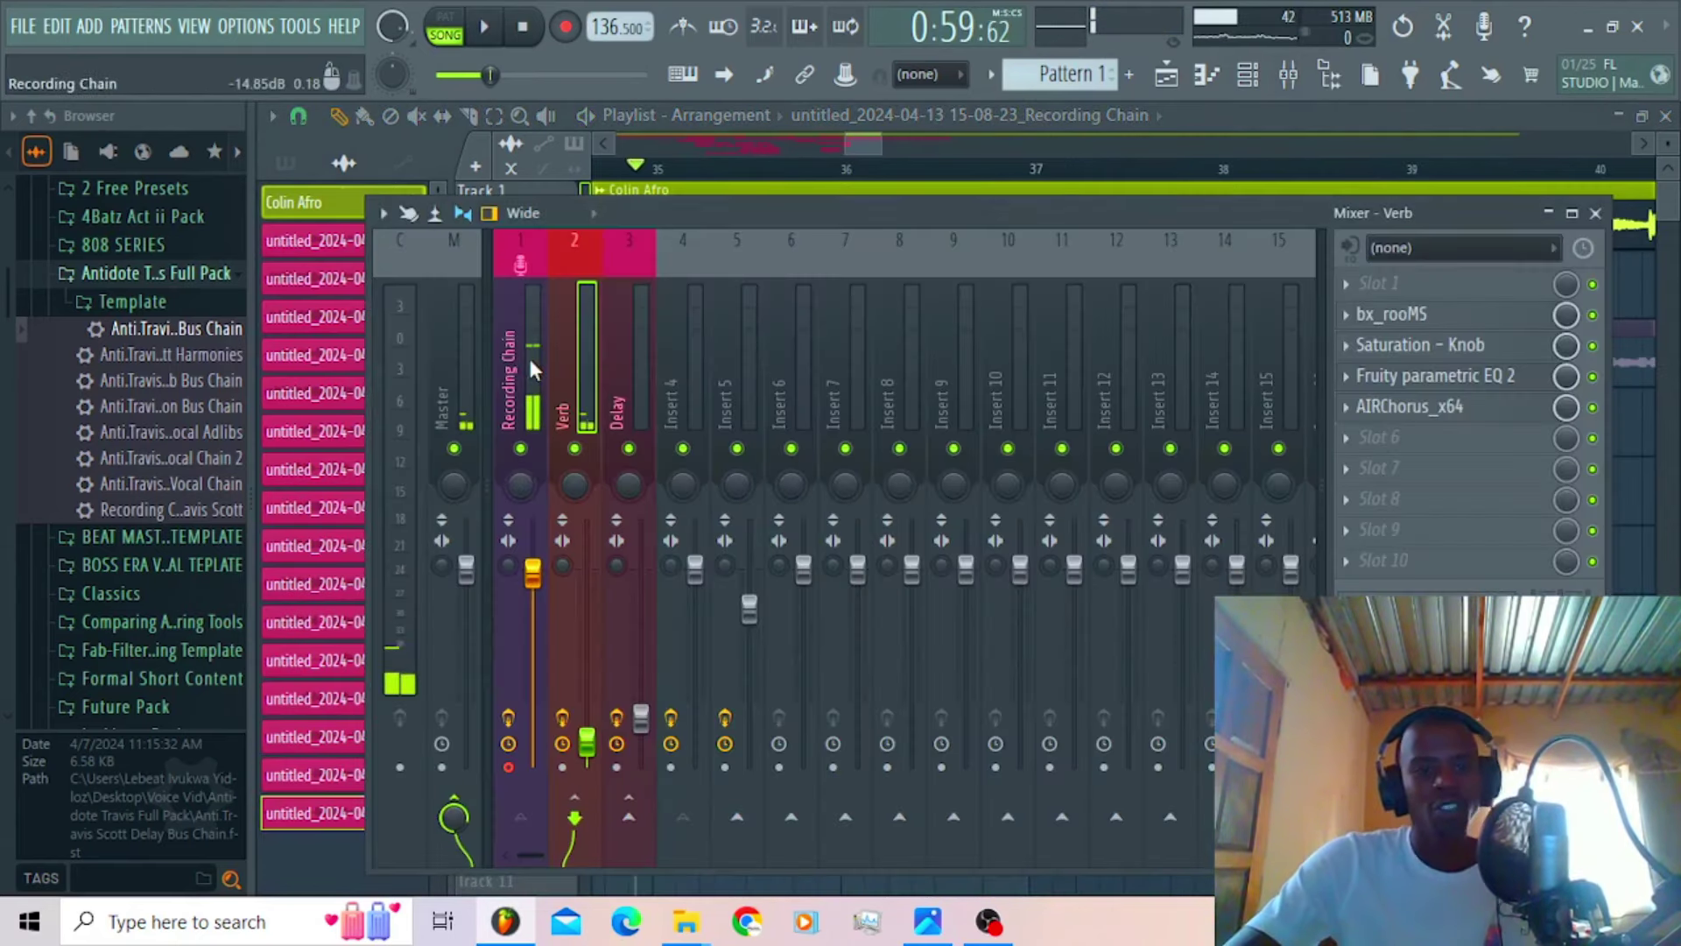
# Step: Record a long verse take through the Recording Chain into the playlist as an audio clip, starting just before bar 35
pyautogui.click(526, 359)
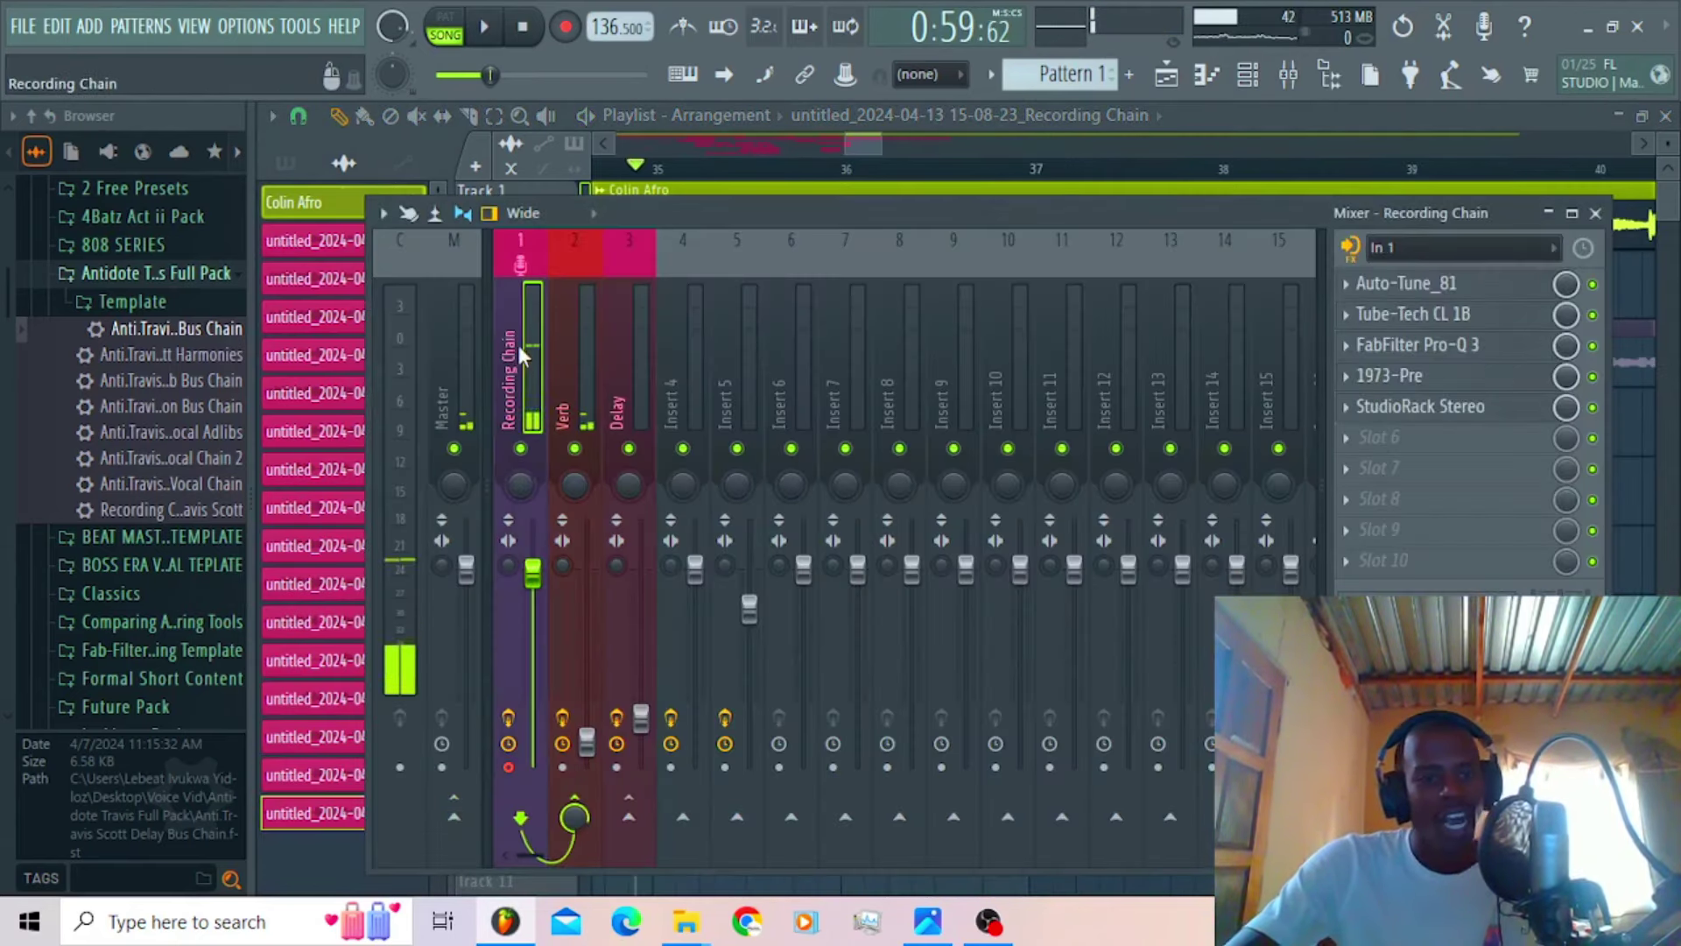
pyautogui.click(567, 28)
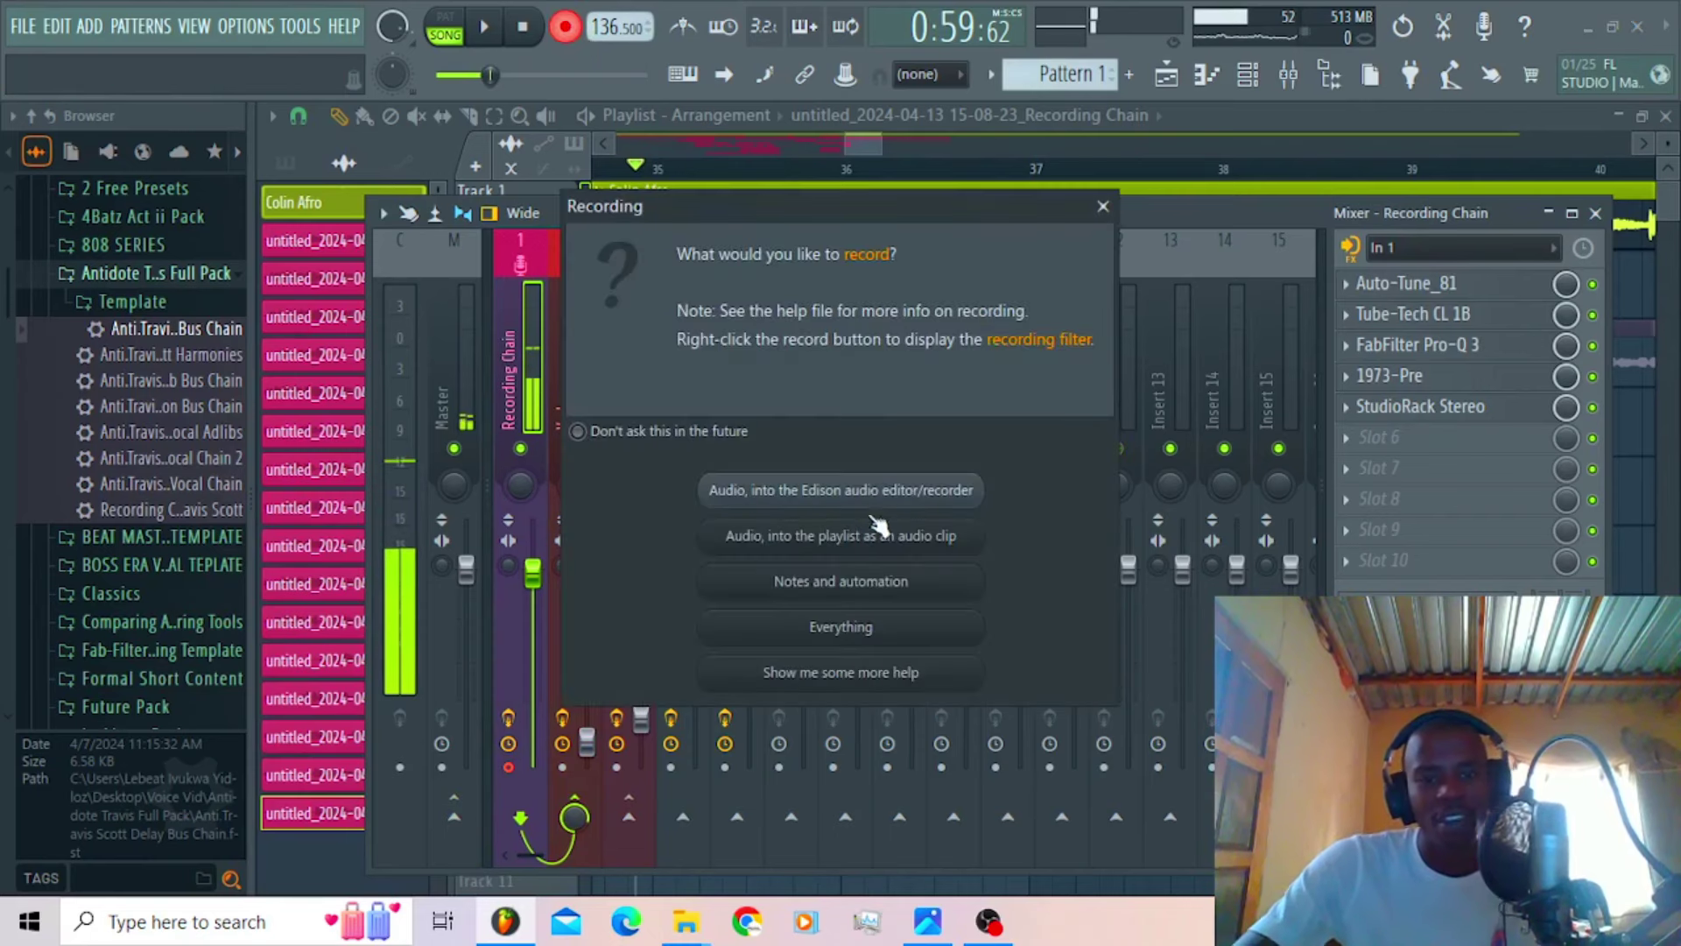
pyautogui.click(891, 548)
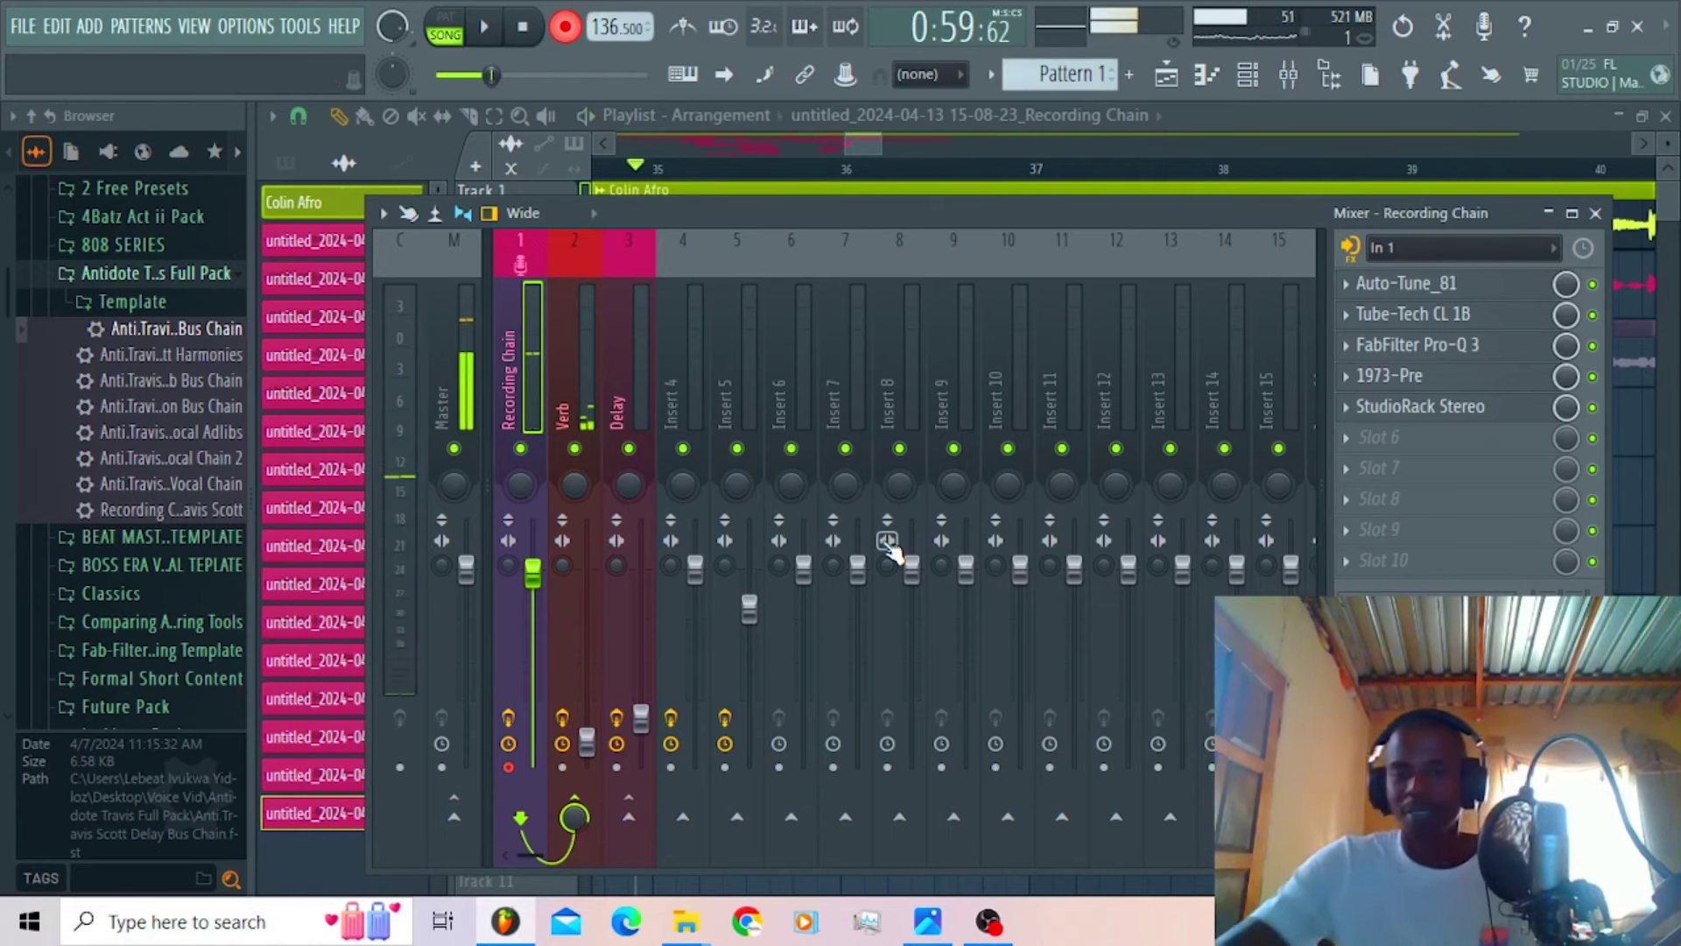
pyautogui.press('F9')
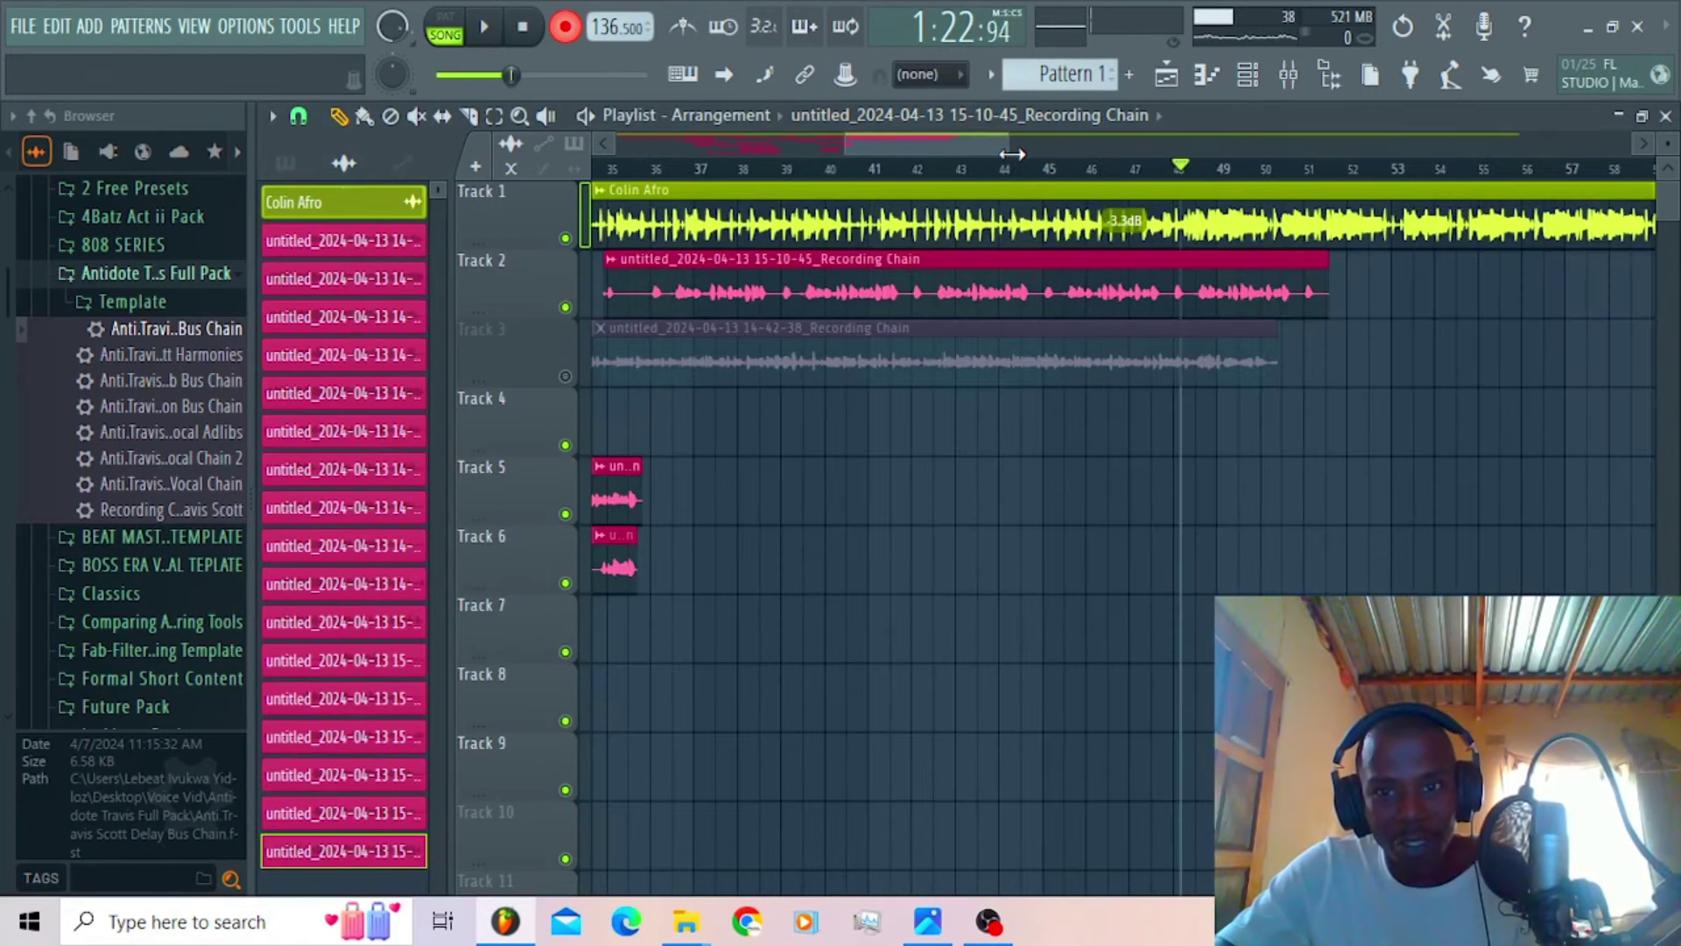
# Step: Audition the end of the new Track 2 take from about bar 48 and slice the clip at about bar 48.5
pyautogui.moveTo(1012, 155); pyautogui.dragTo(981, 154)
pyautogui.press('space')
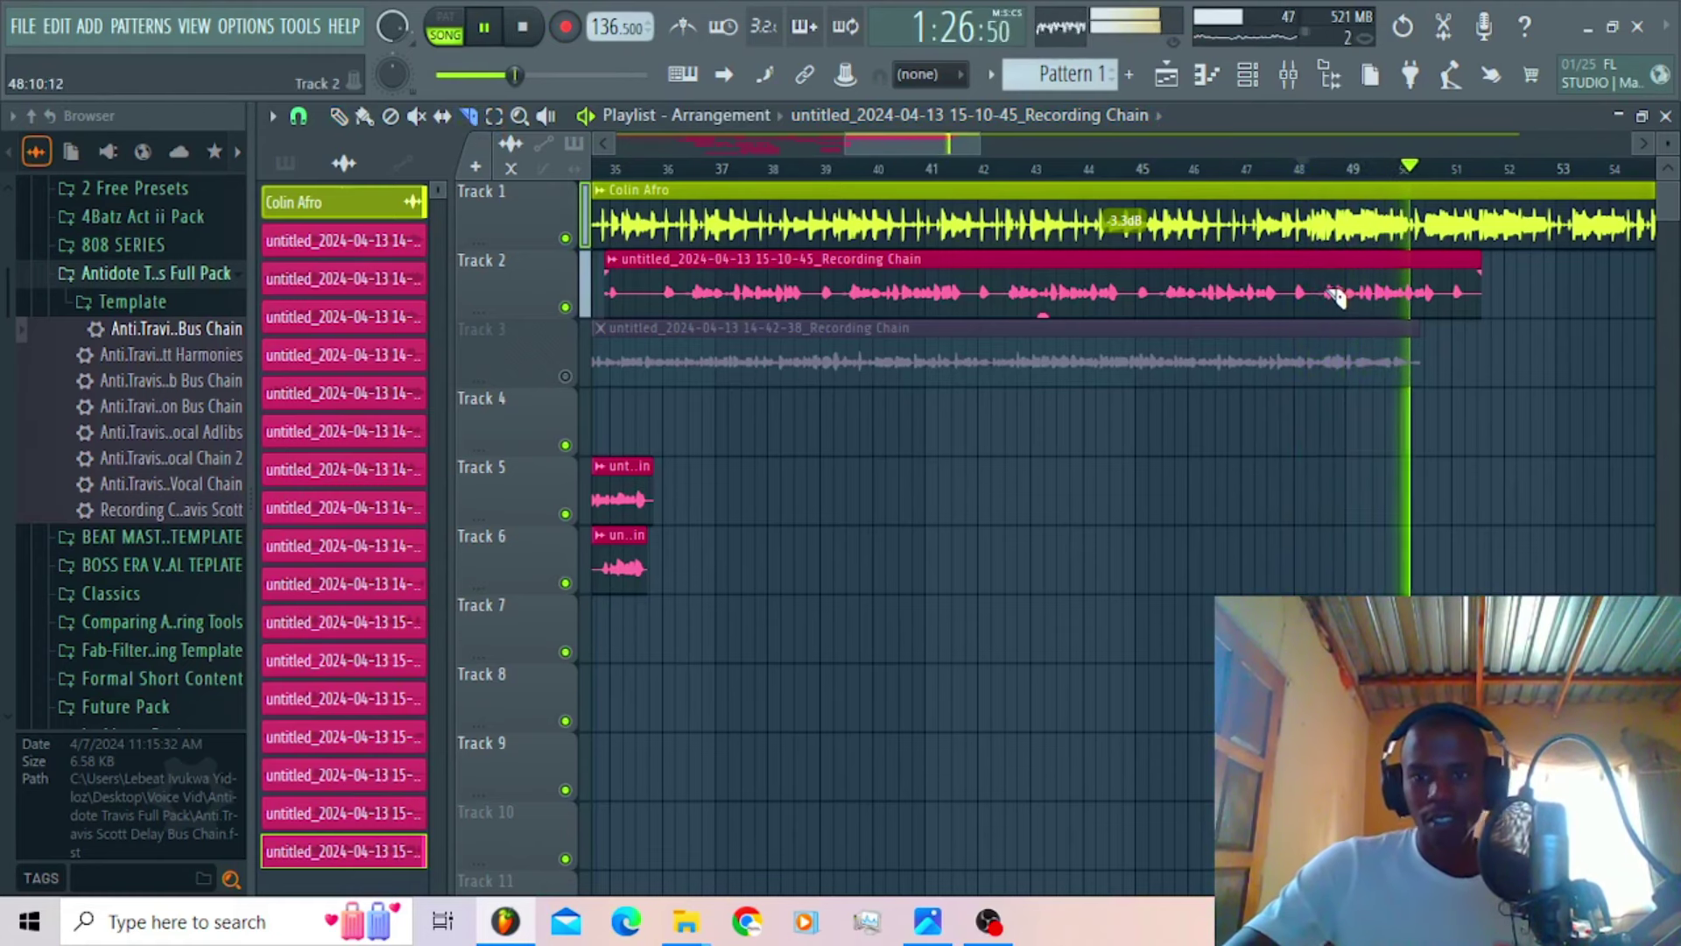
pyautogui.press('space')
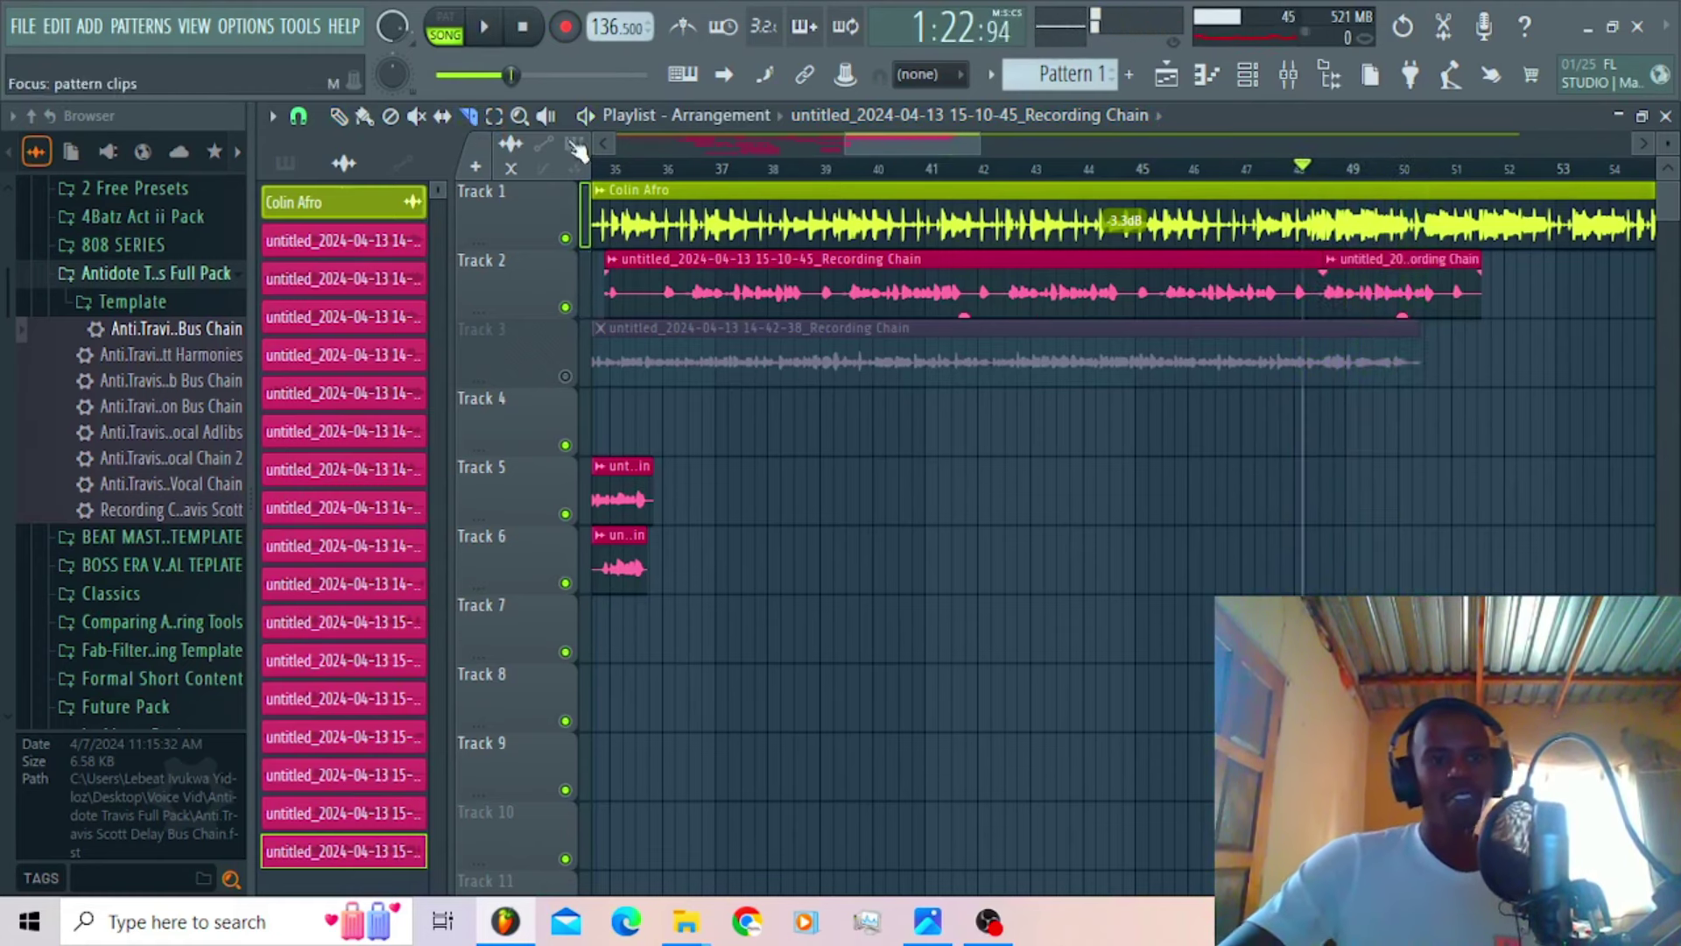
# Step: Set the playlist snap to Bar and move the sliced end section of the Track 2 take to Track 5 at about bar 36.5
pyautogui.click(298, 117)
pyautogui.click(365, 497)
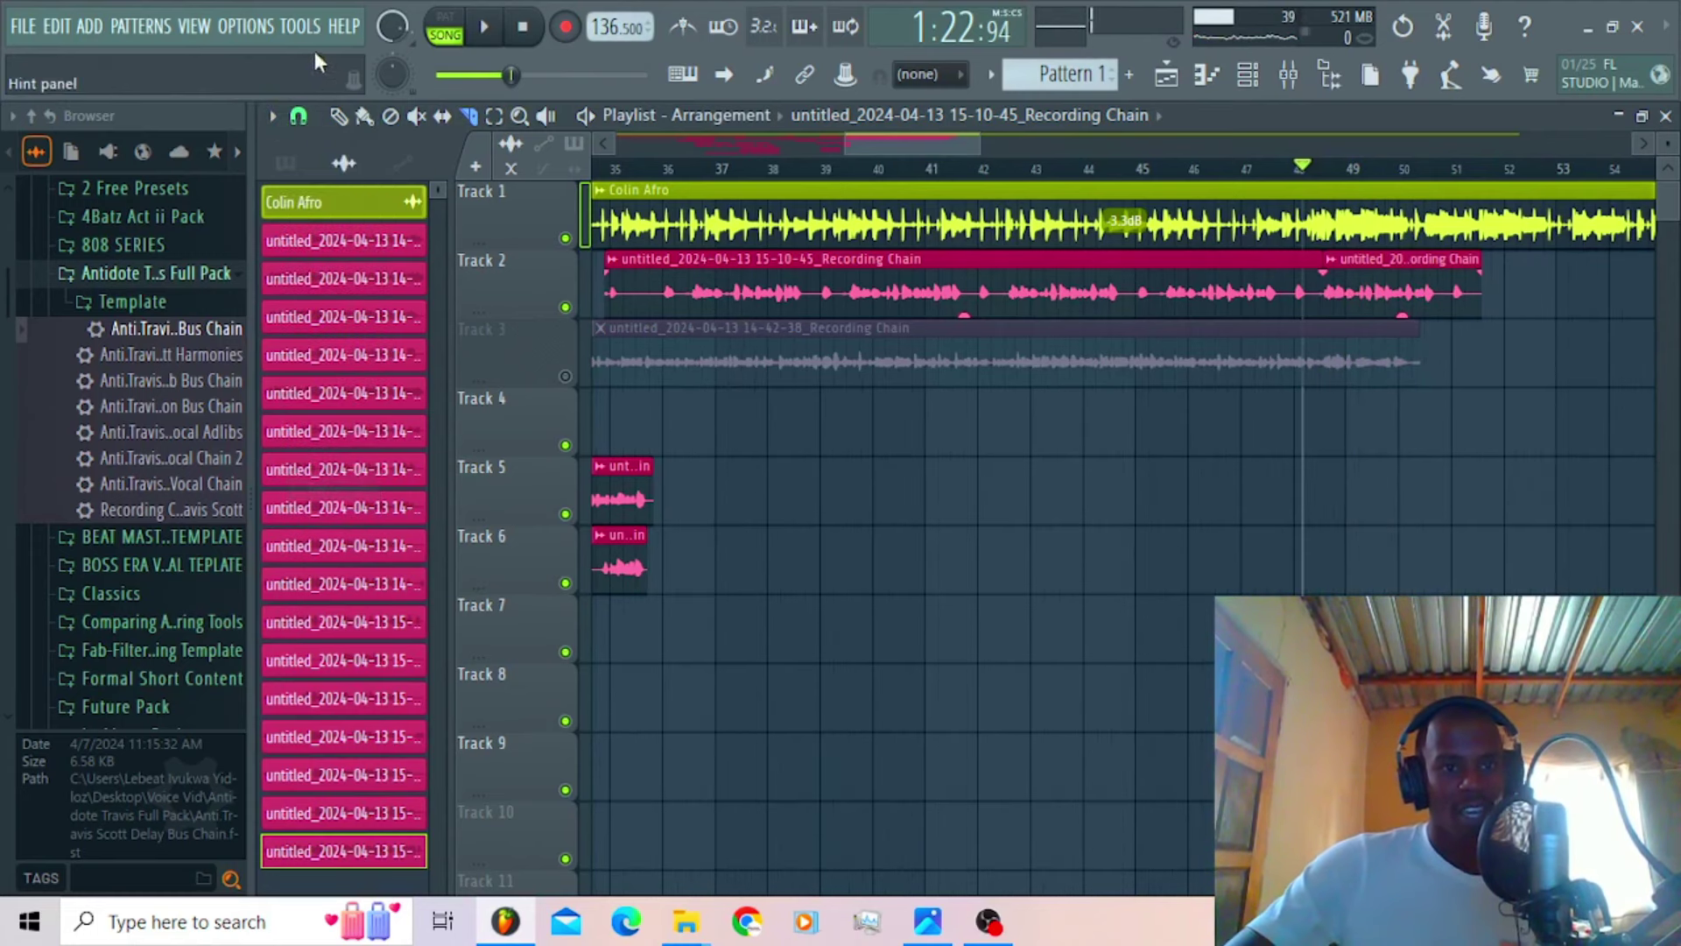
pyautogui.moveTo(1359, 291); pyautogui.dragTo(740, 503)
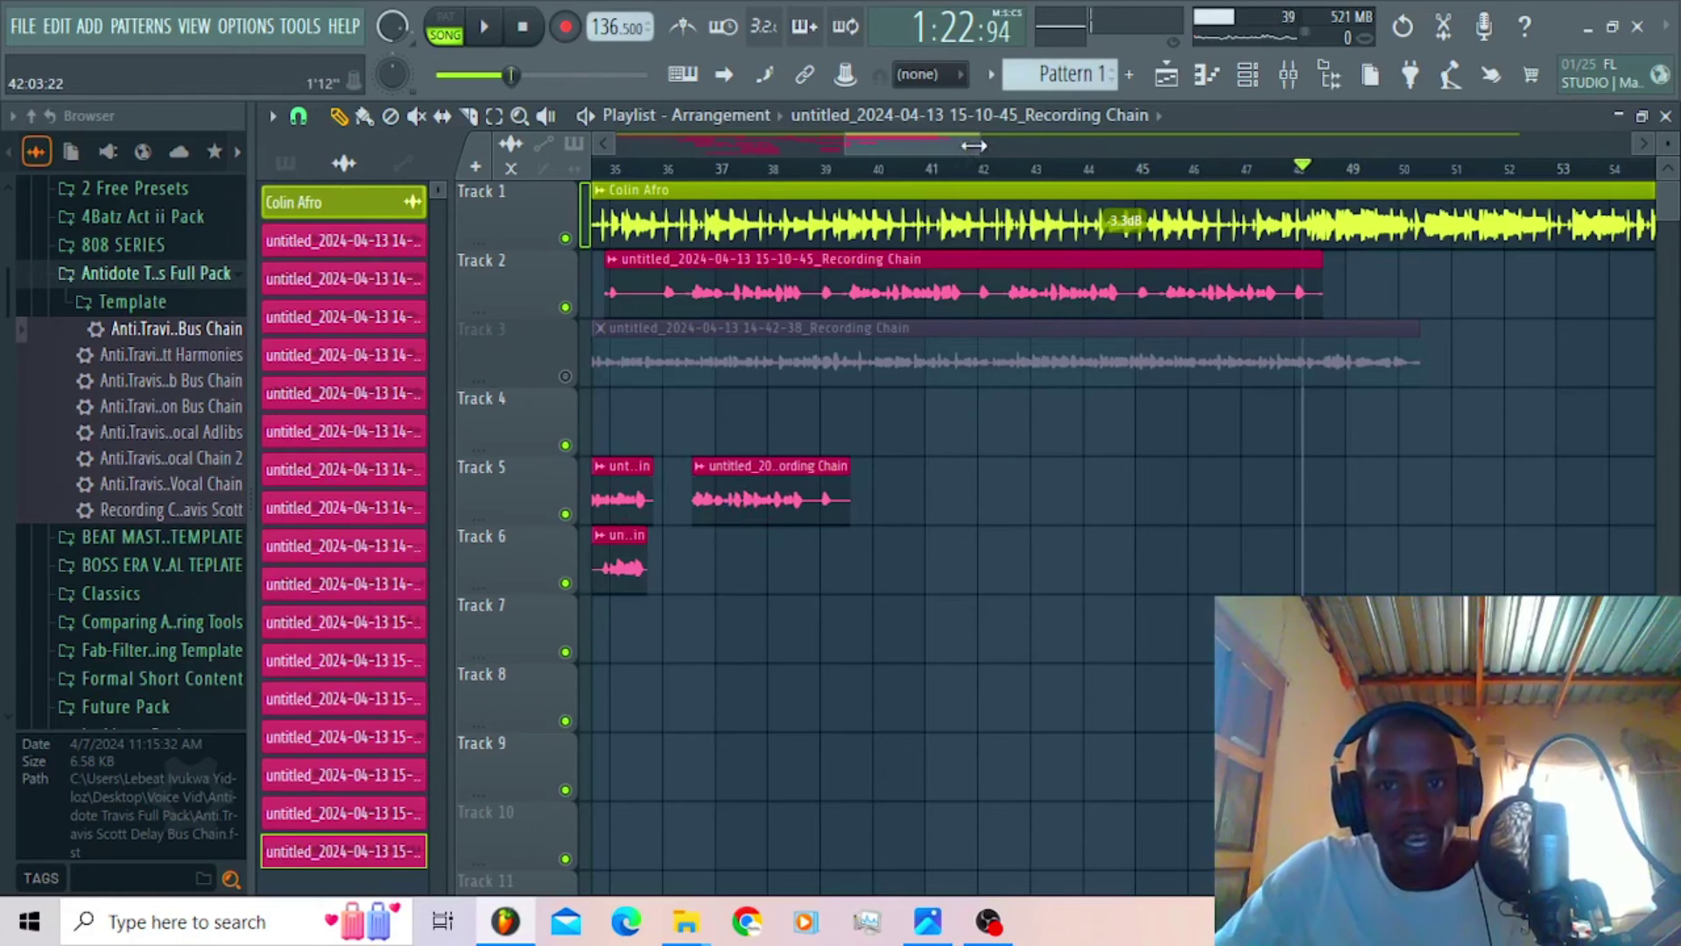
# Step: Turn off playlist grid snapping by setting the snap to (none) for free editing around the Track 5 clip
pyautogui.moveTo(974, 147); pyautogui.dragTo(917, 139)
pyautogui.moveTo(792, 143); pyautogui.dragTo(865, 139)
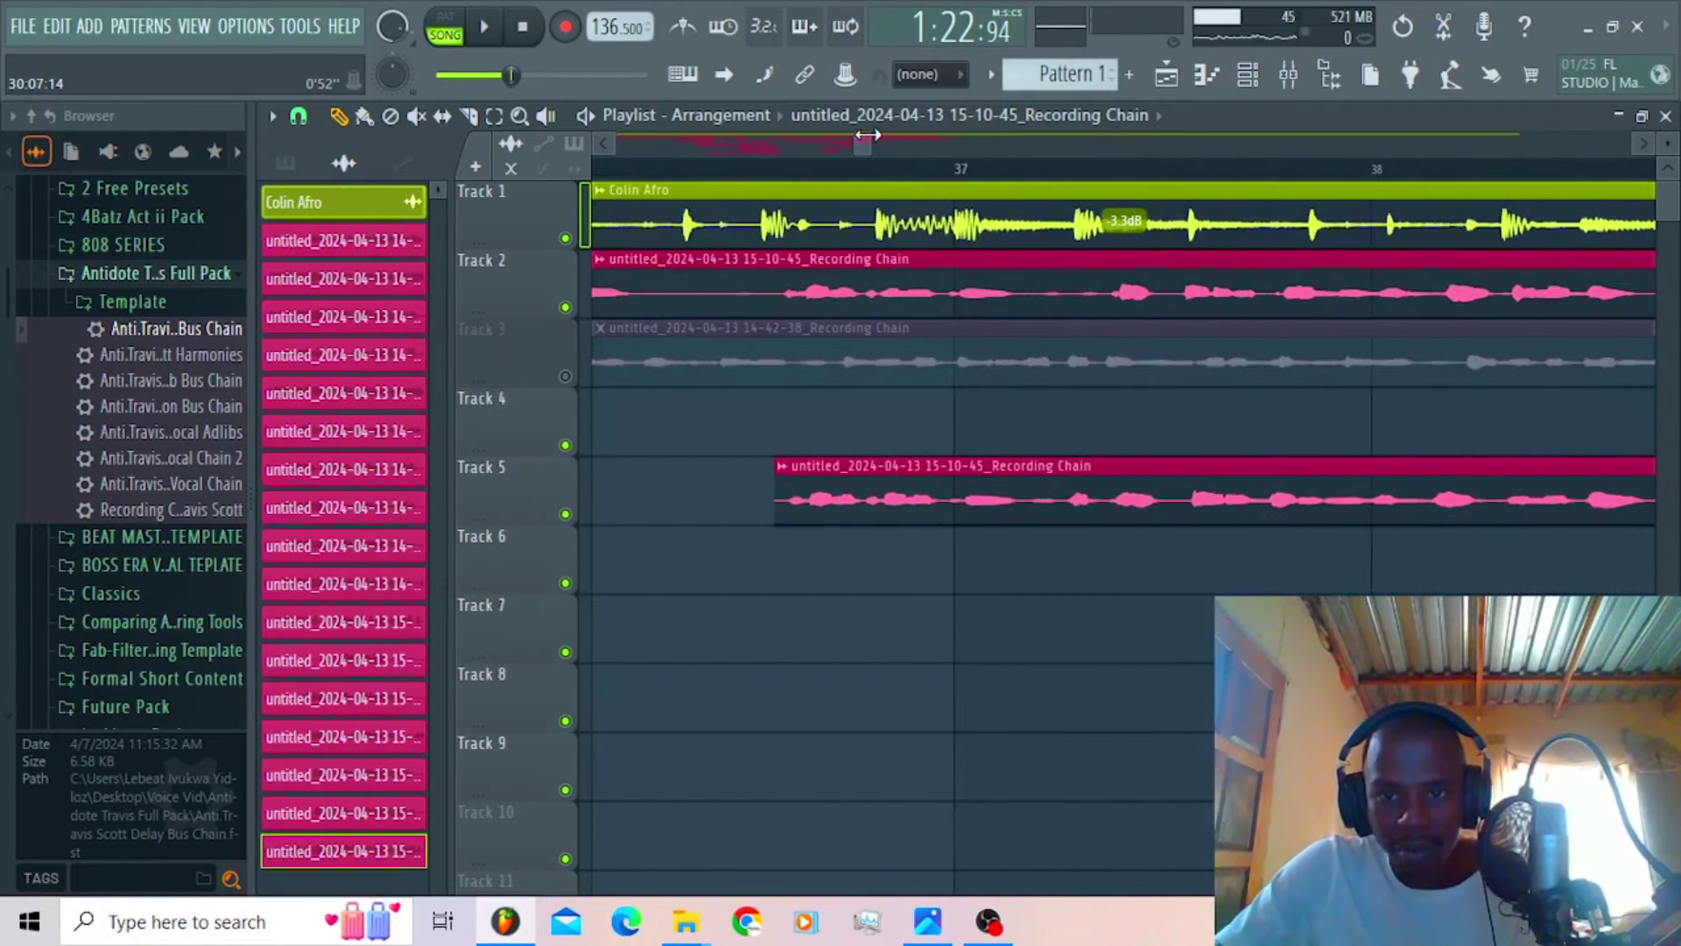
pyautogui.click(299, 117)
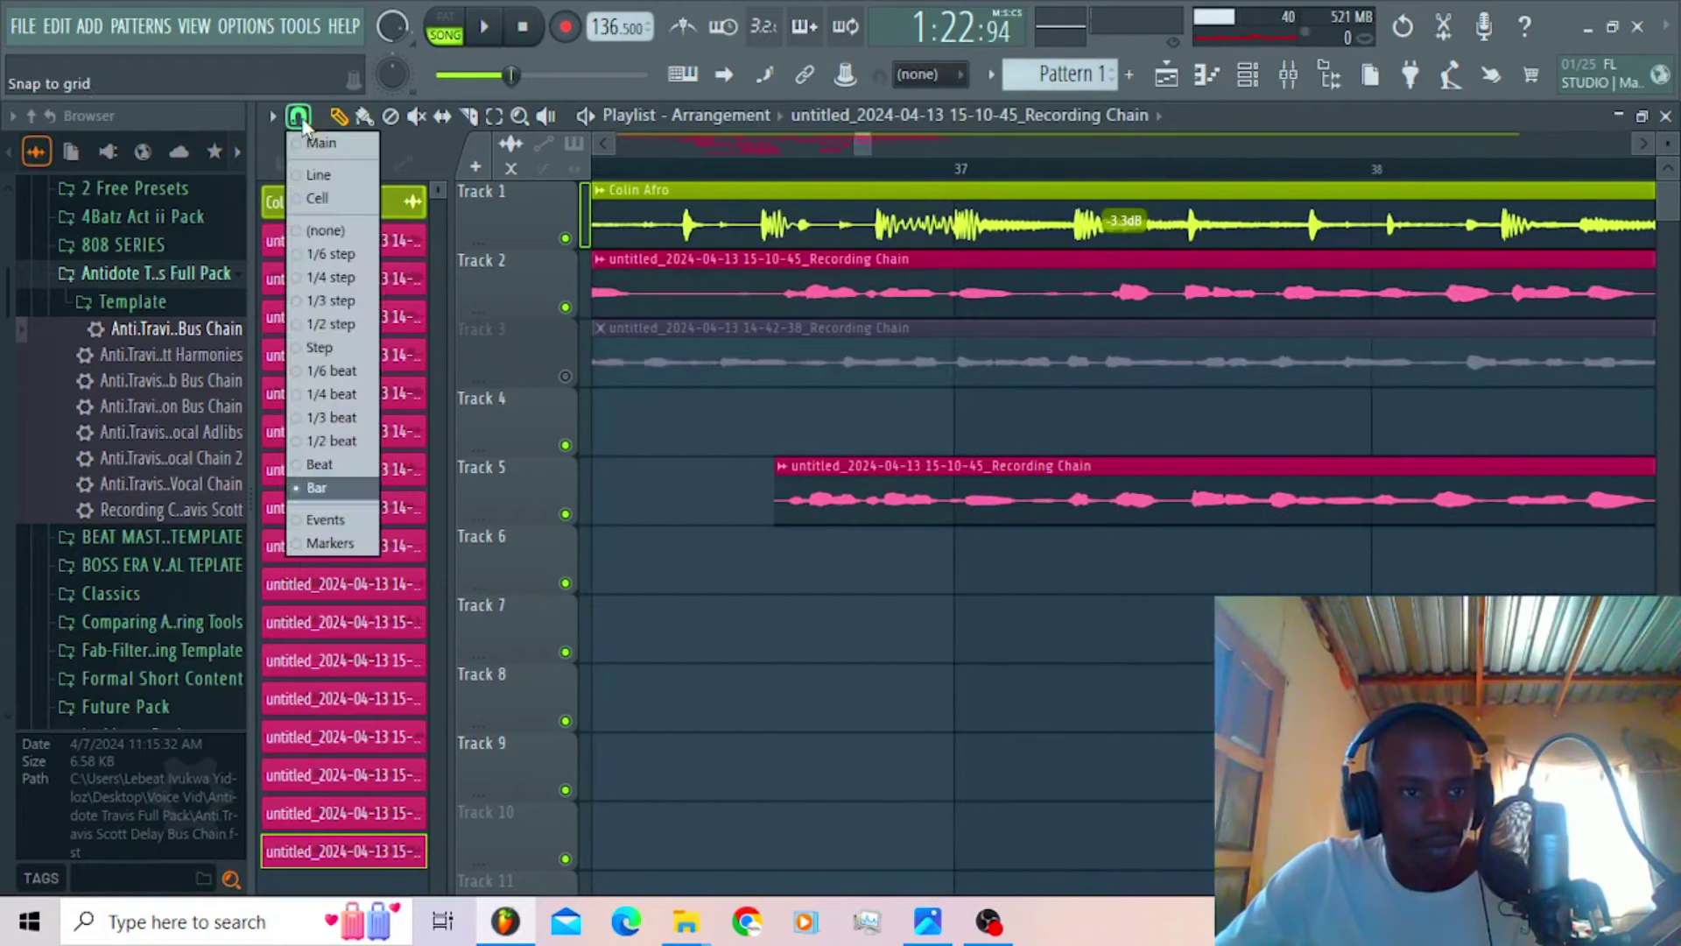
pyautogui.click(336, 226)
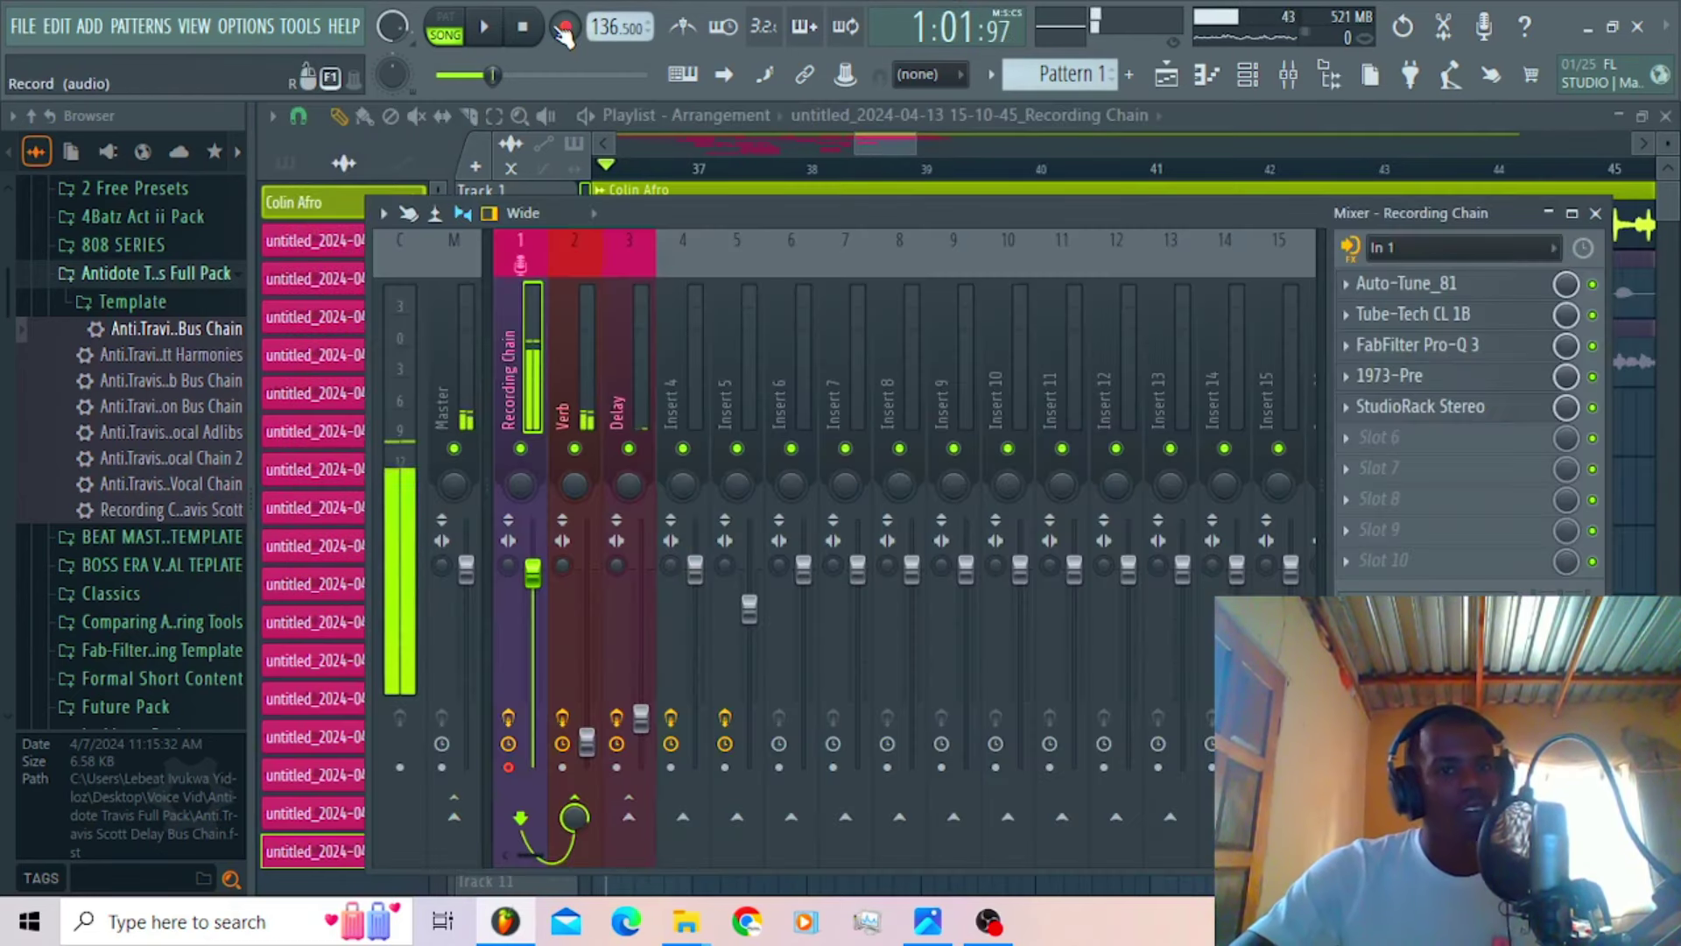
# Step: Record a new layer take through the Recording Chain into the playlist as an audio clip from about bar 36.2
pyautogui.click(565, 29)
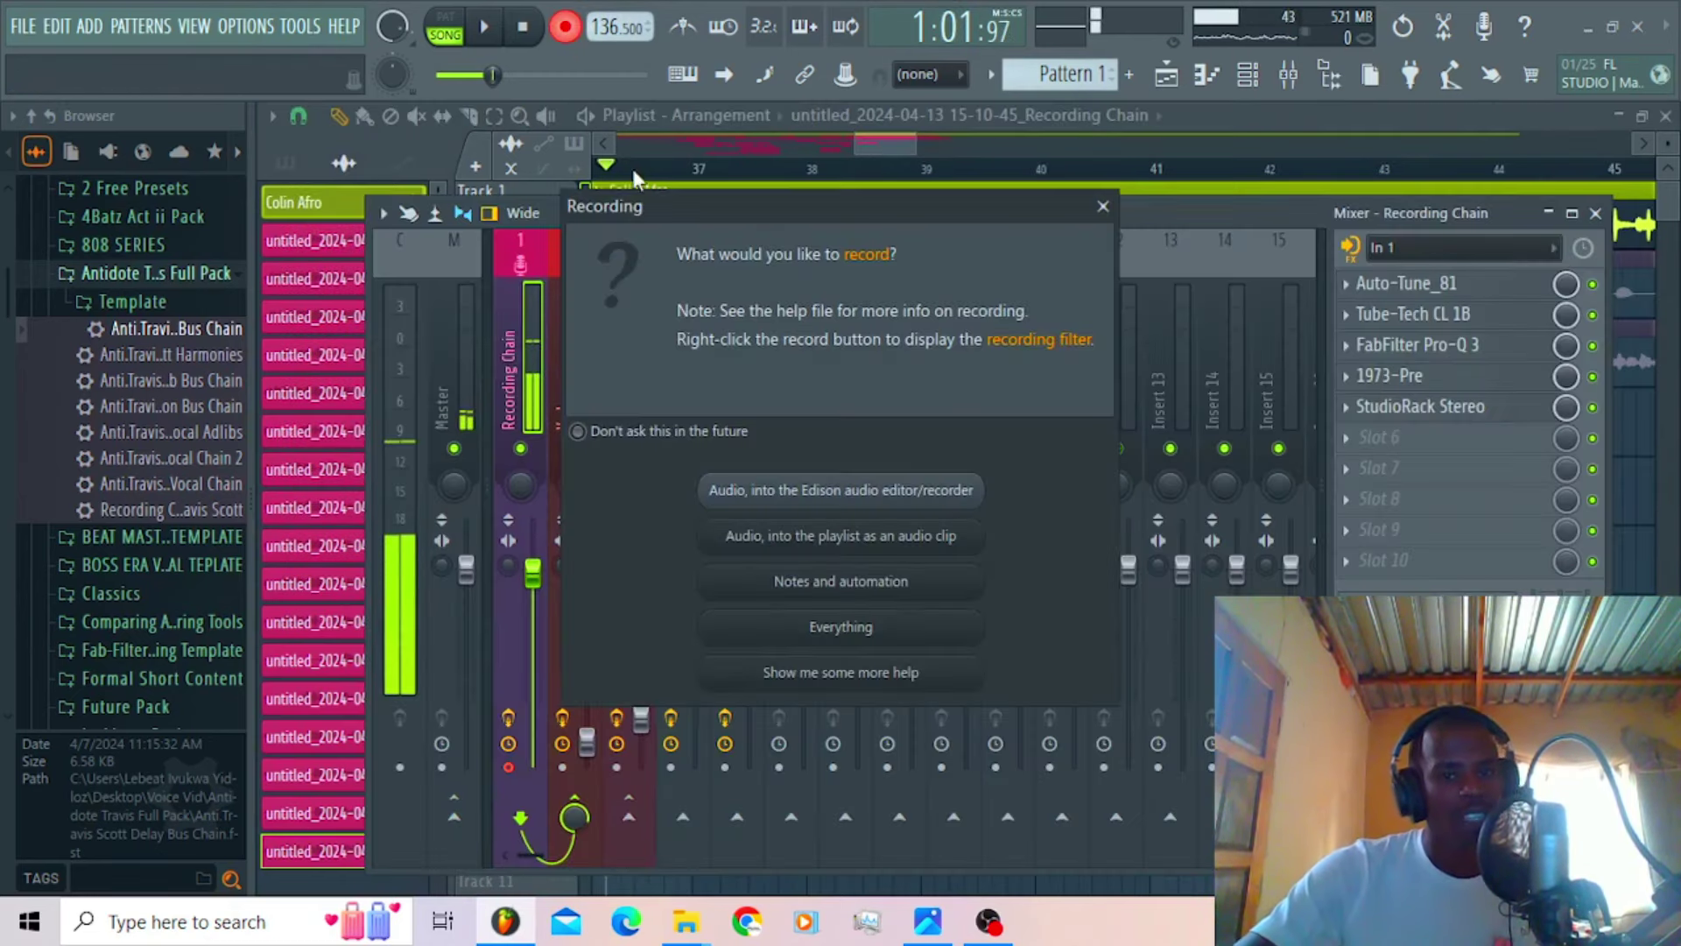
pyautogui.click(855, 548)
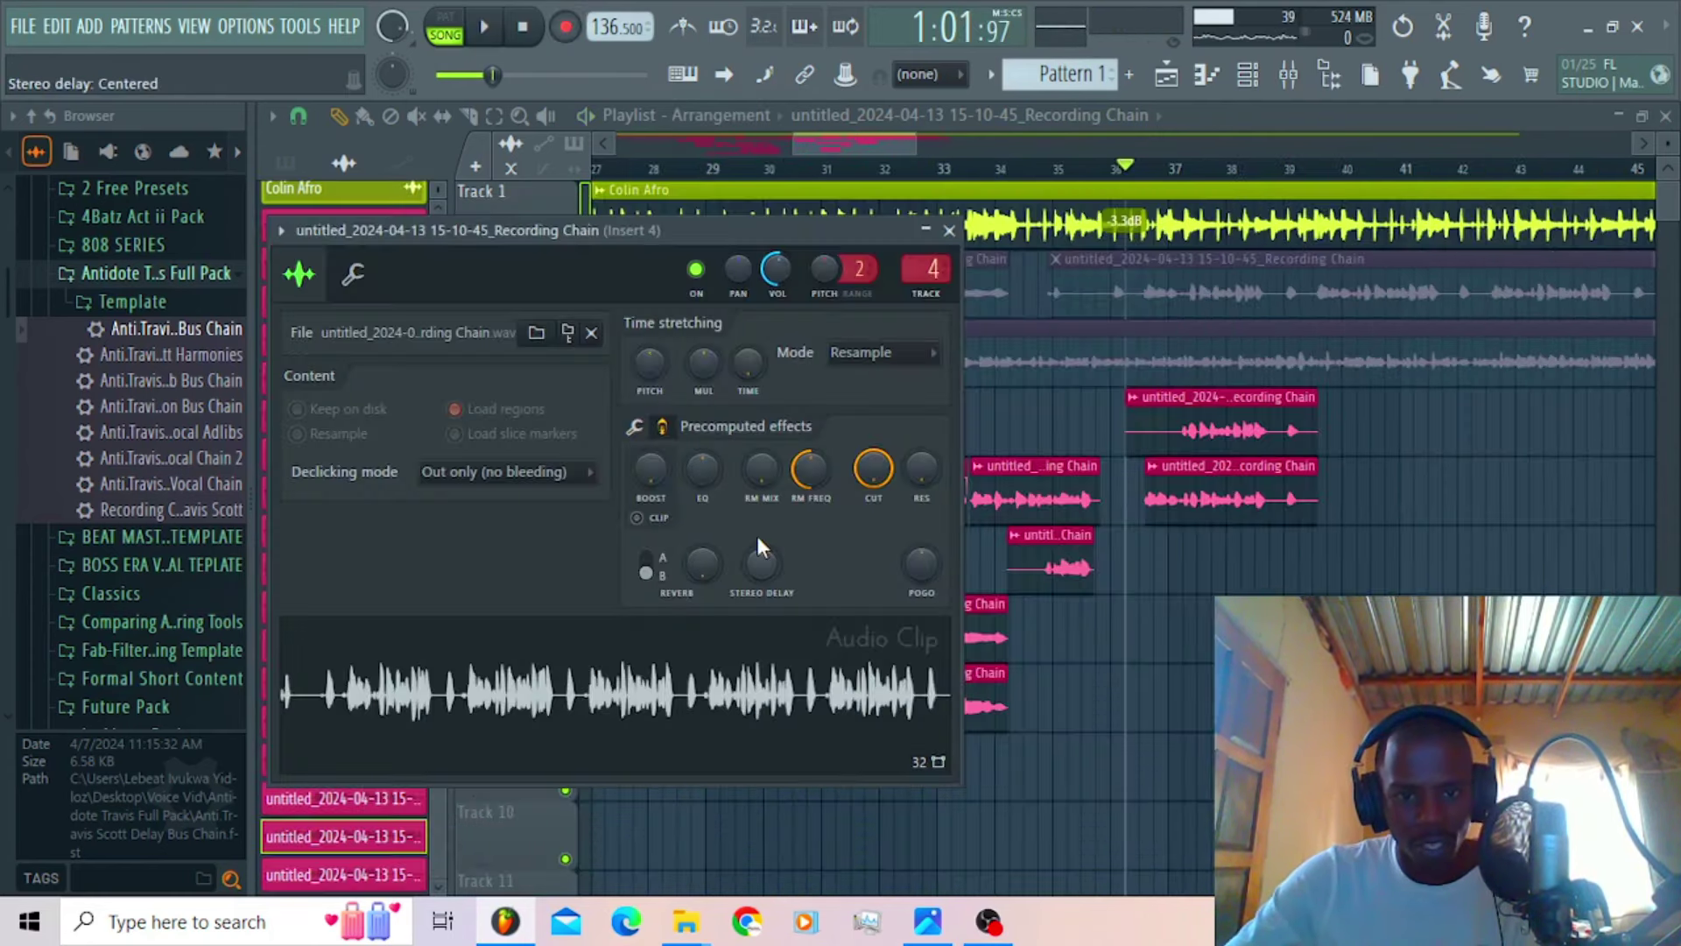
# Step: Audition the 15-10-45 clip on Track 5 with a stereo delay offset and reset its volume and stereo delay
pyautogui.moveTo(774, 570); pyautogui.dragTo(776, 571)
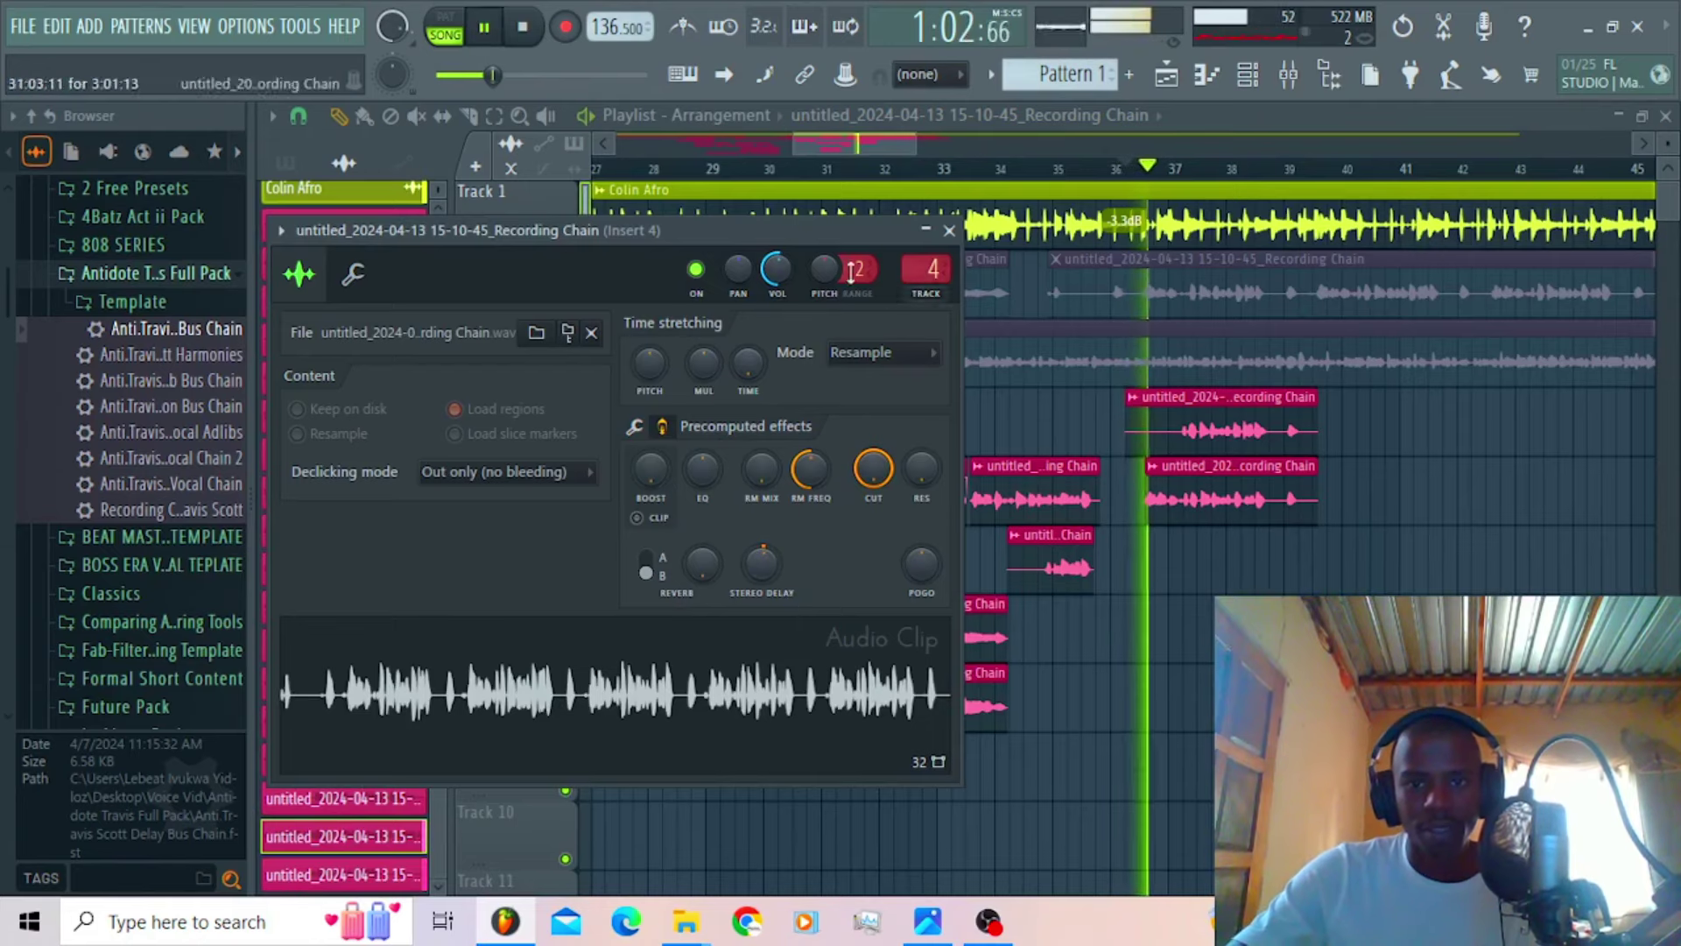
pyautogui.moveTo(793, 144); pyautogui.dragTo(851, 147)
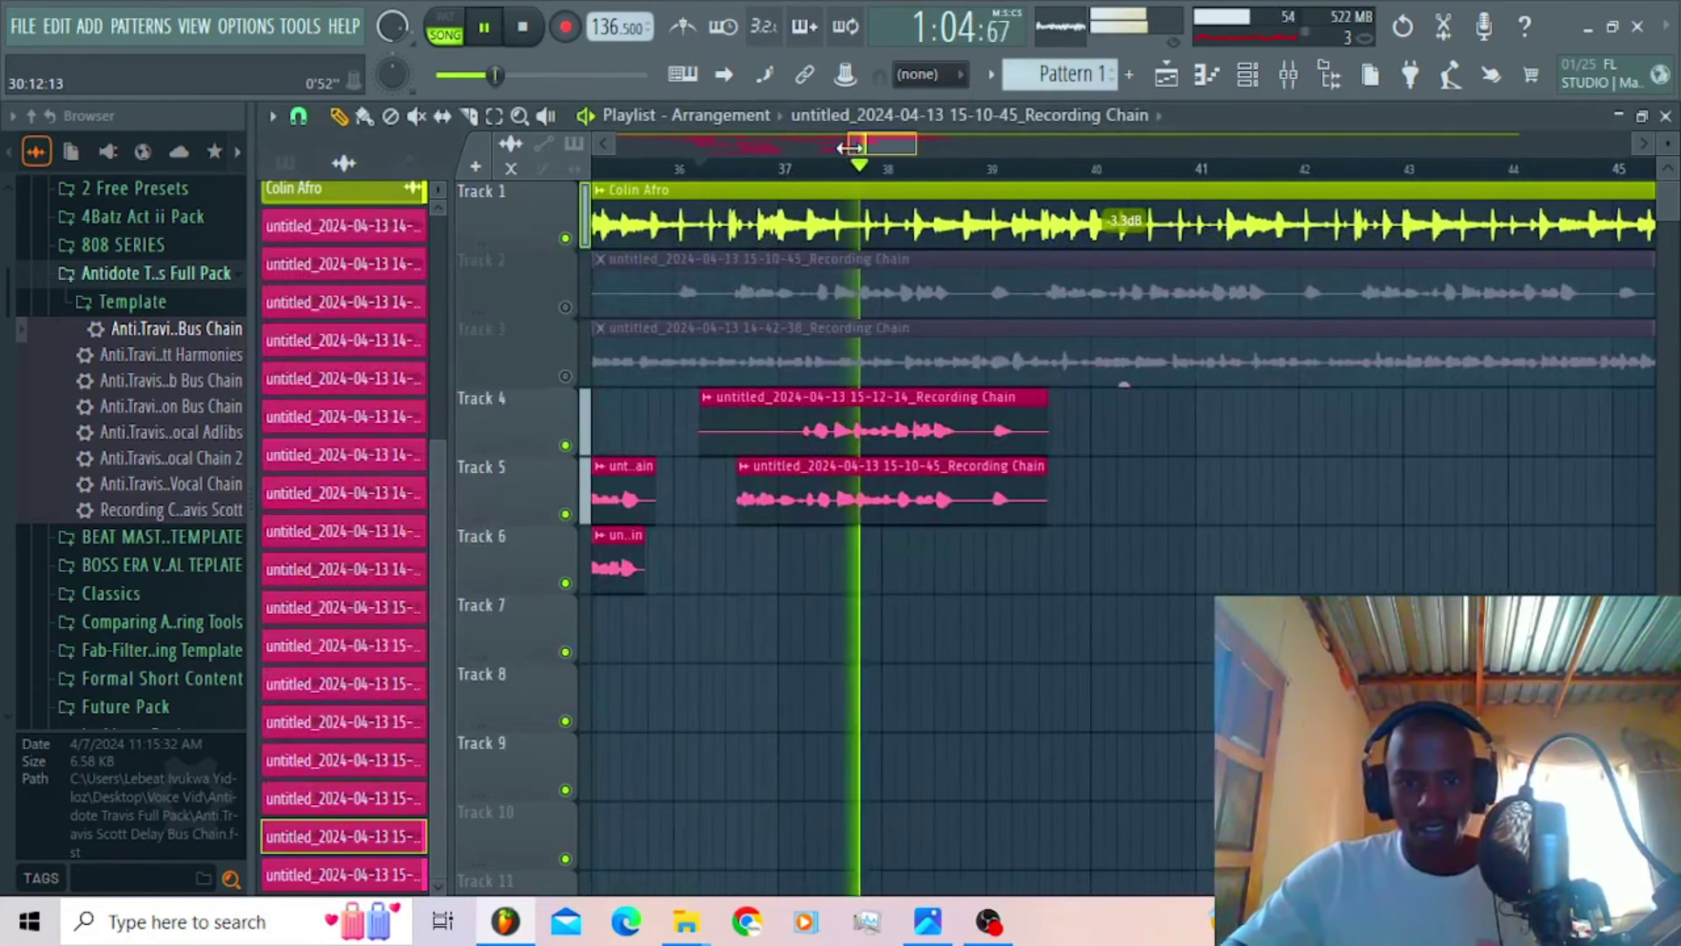
pyautogui.doubleClick(762, 486)
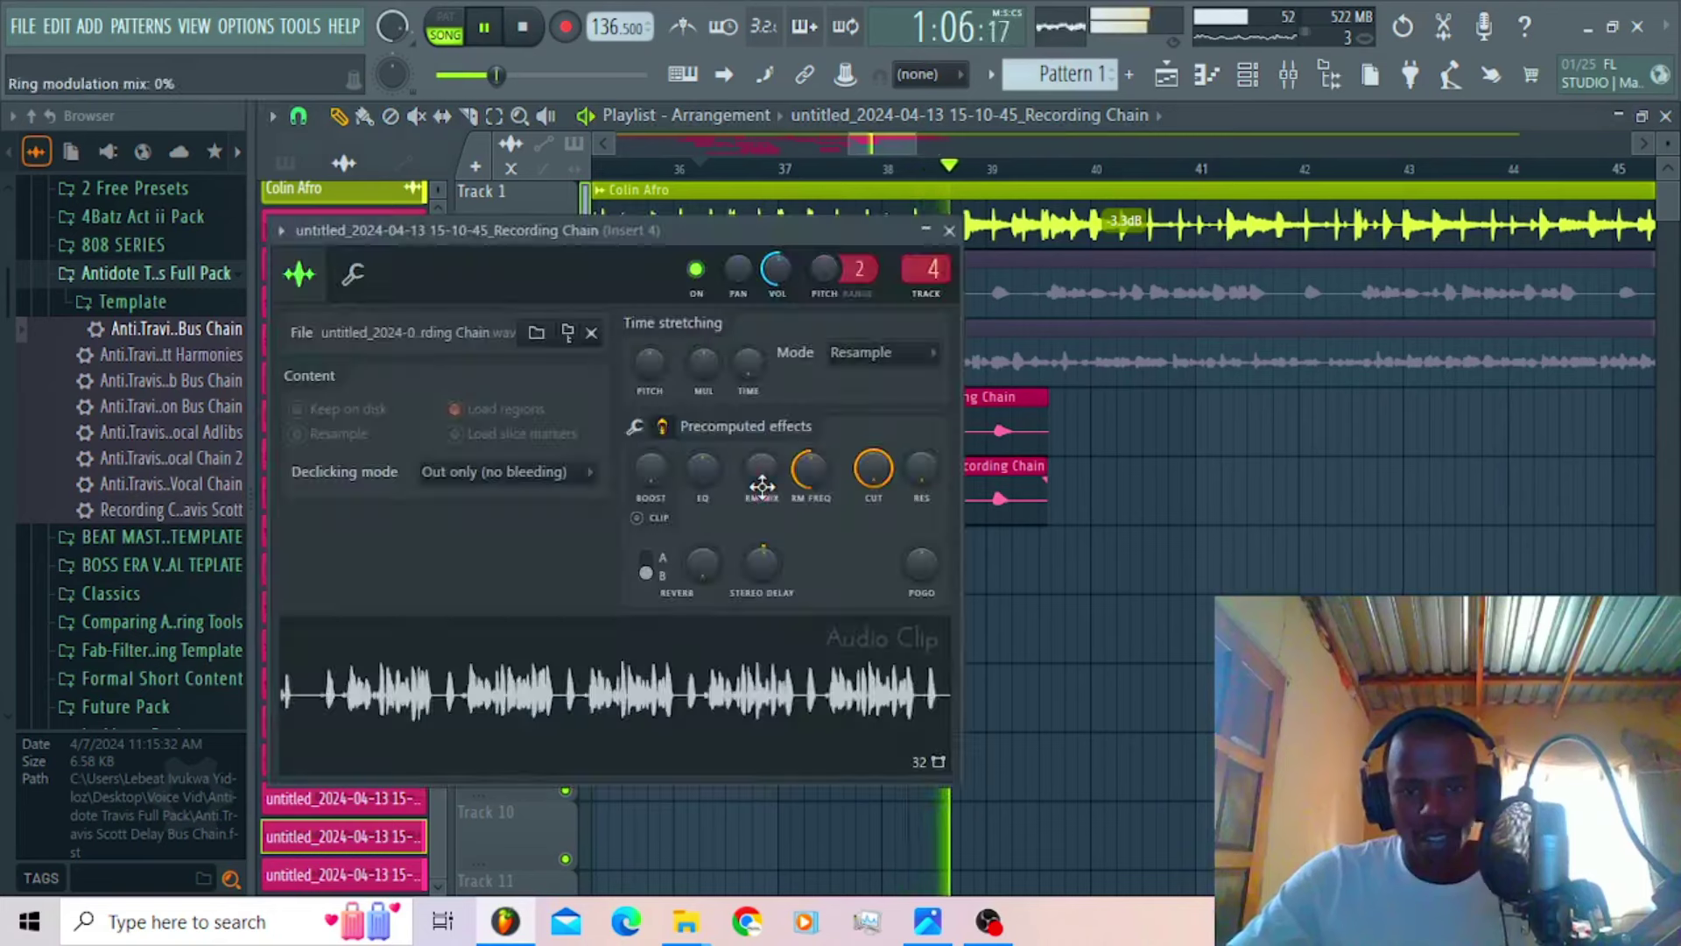
pyautogui.rightClick(787, 259)
pyautogui.click(810, 270)
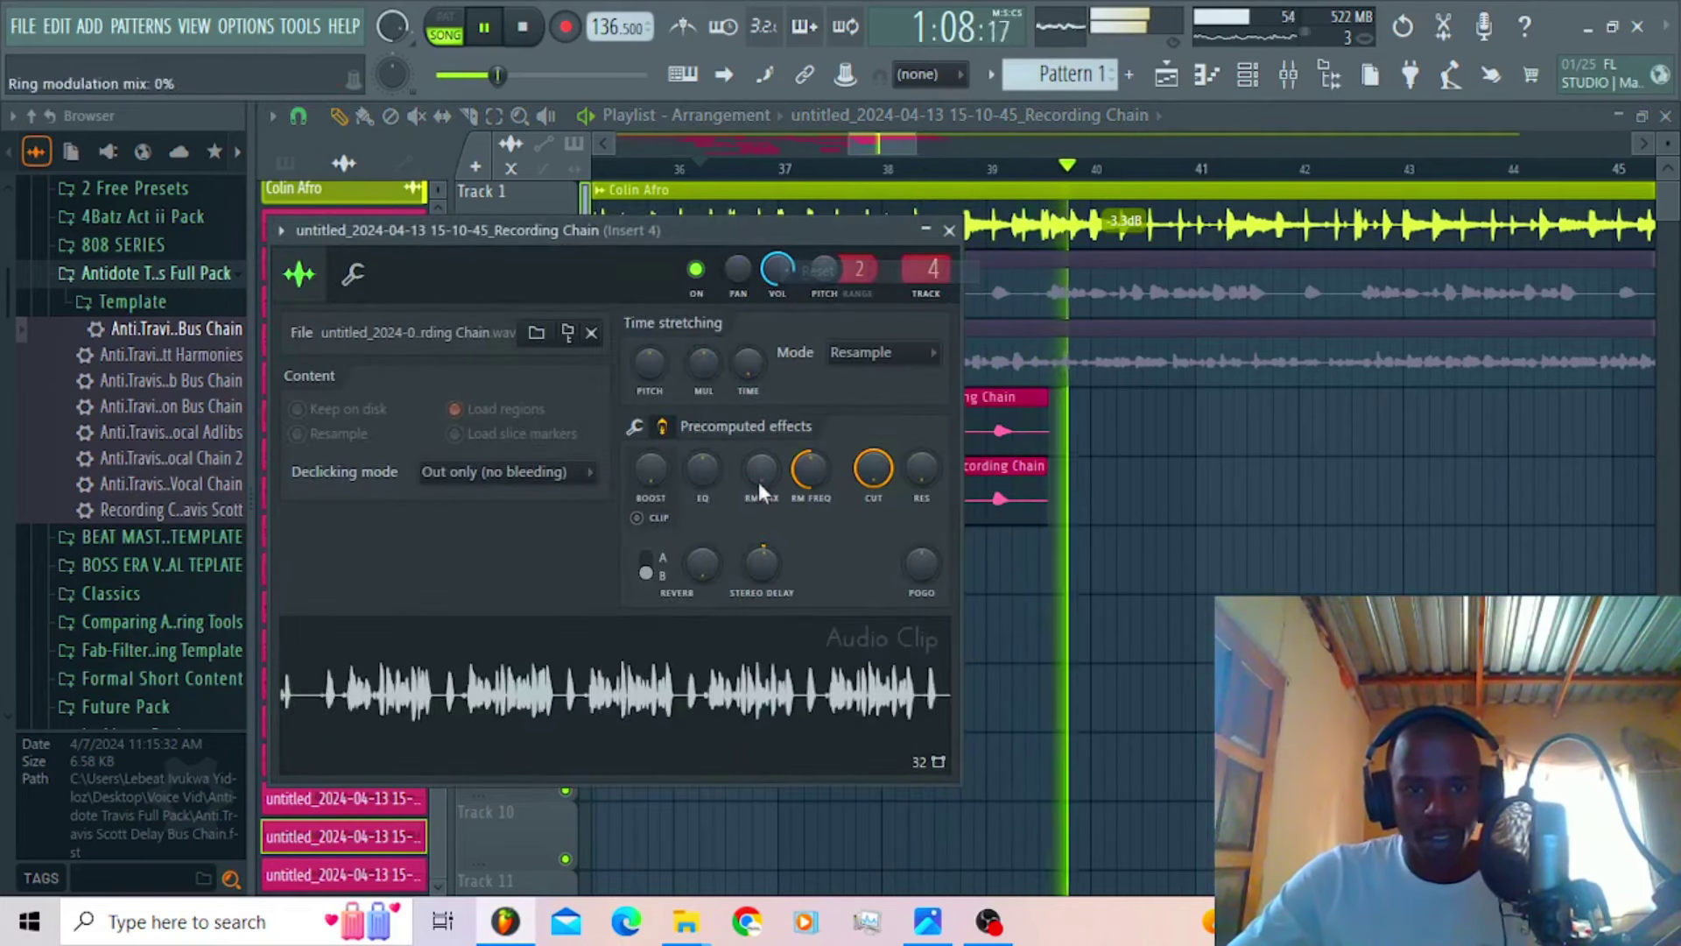
pyautogui.rightClick(760, 569)
pyautogui.click(794, 585)
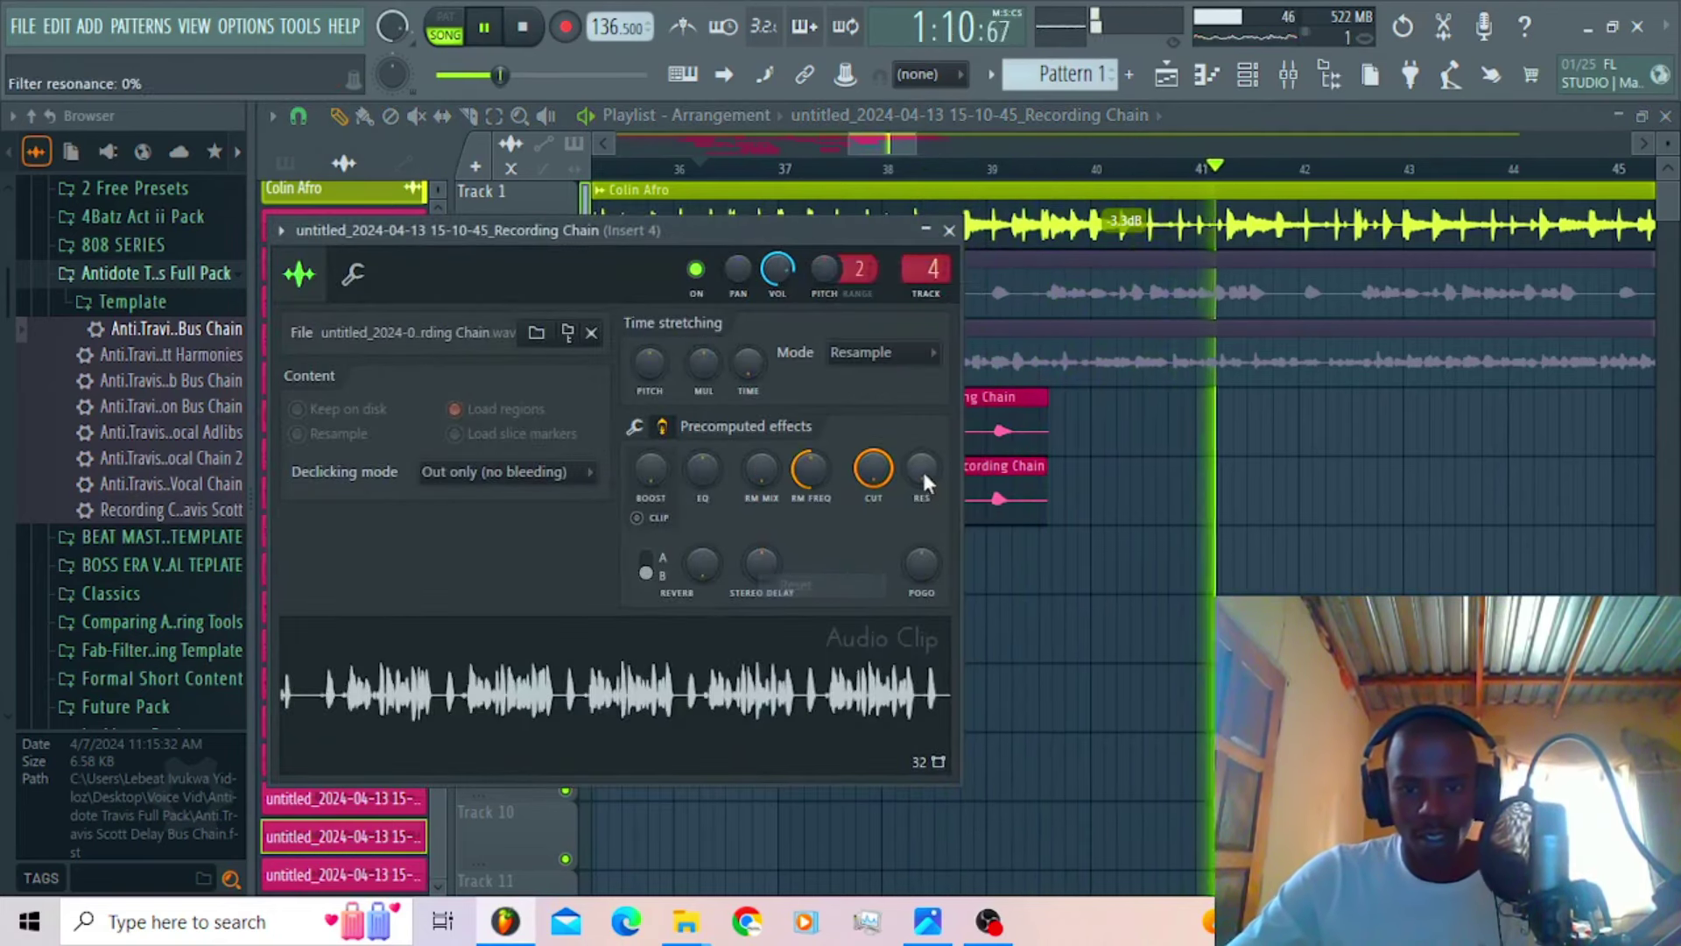
# Step: Open the settings of the 15-12-14 take on Track 4 and route it to mixer track 4
pyautogui.doubleClick(990, 424)
pyautogui.scroll(2, 961, 311)
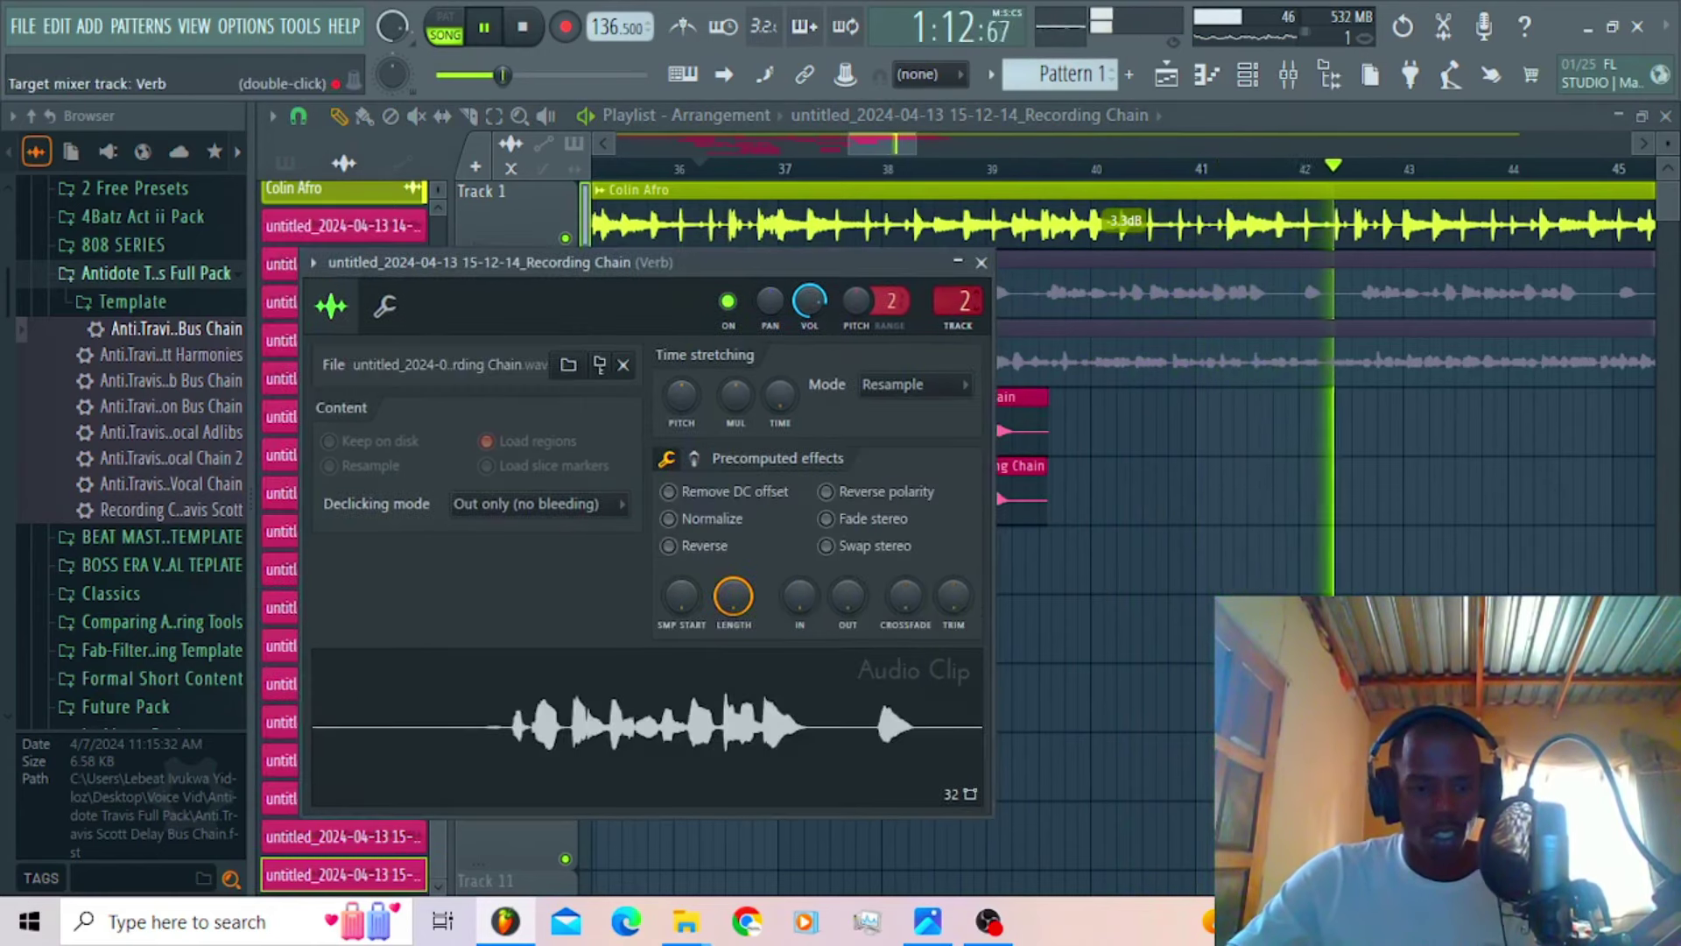
# Step: Offset the 15-12-14 take's stereo delay slightly in the precomputed effects and lower its channel volume to about 58%
pyautogui.click(695, 459)
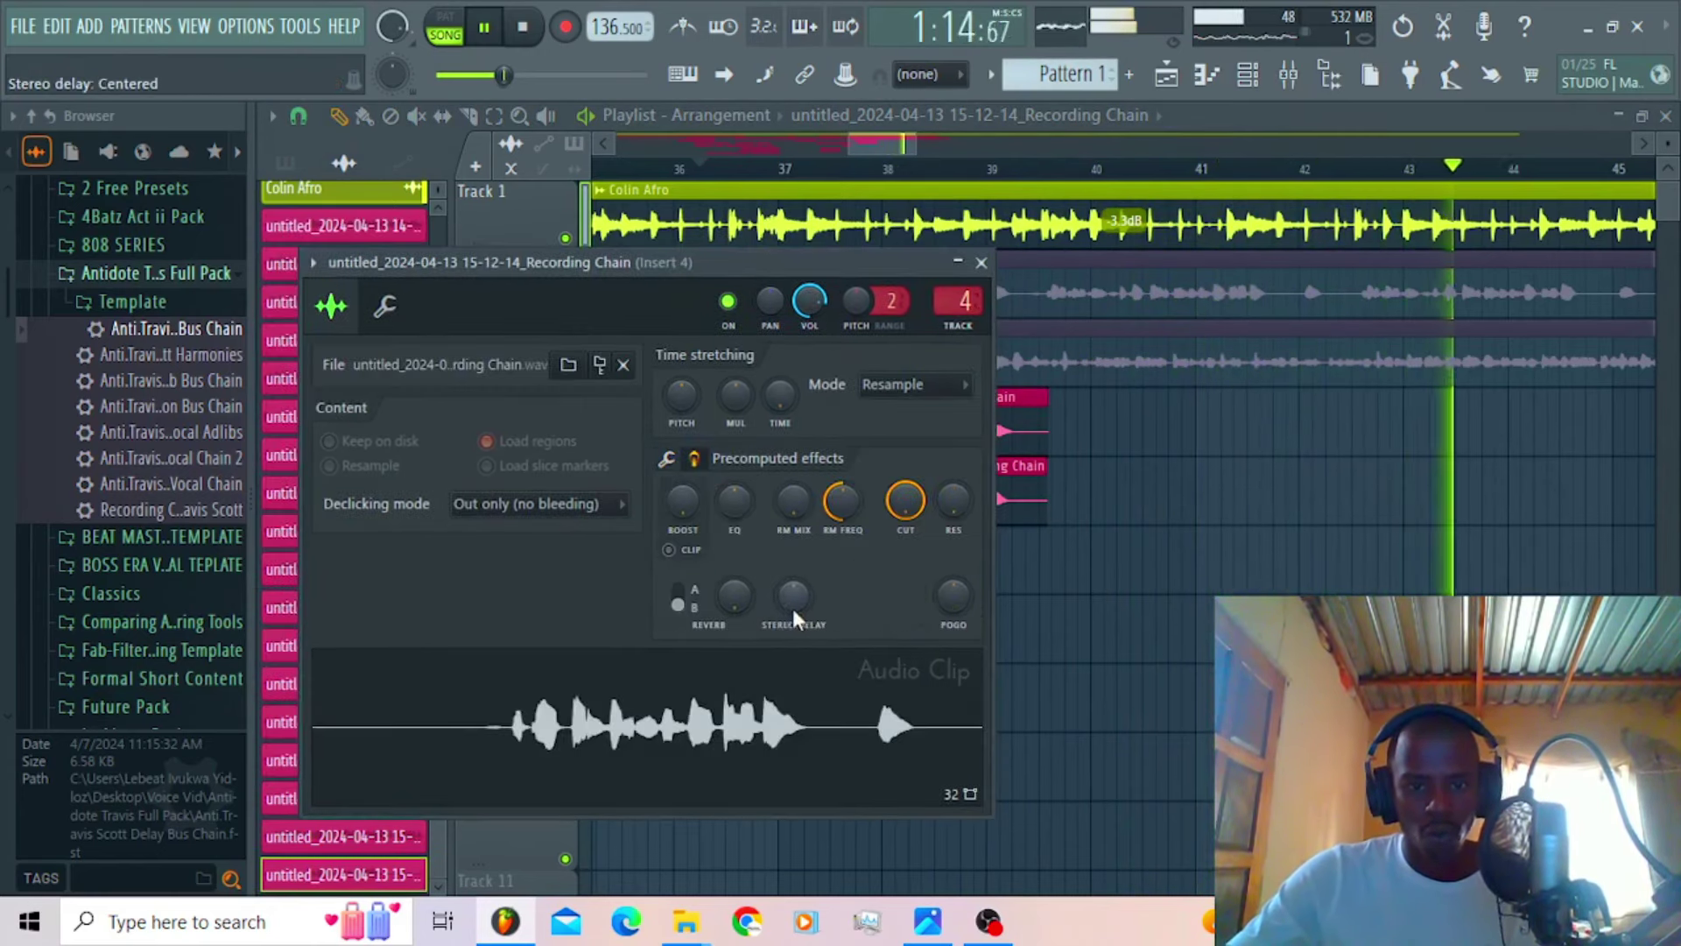
pyautogui.scroll(1, 793, 595)
pyautogui.moveTo(808, 301); pyautogui.dragTo(808, 317)
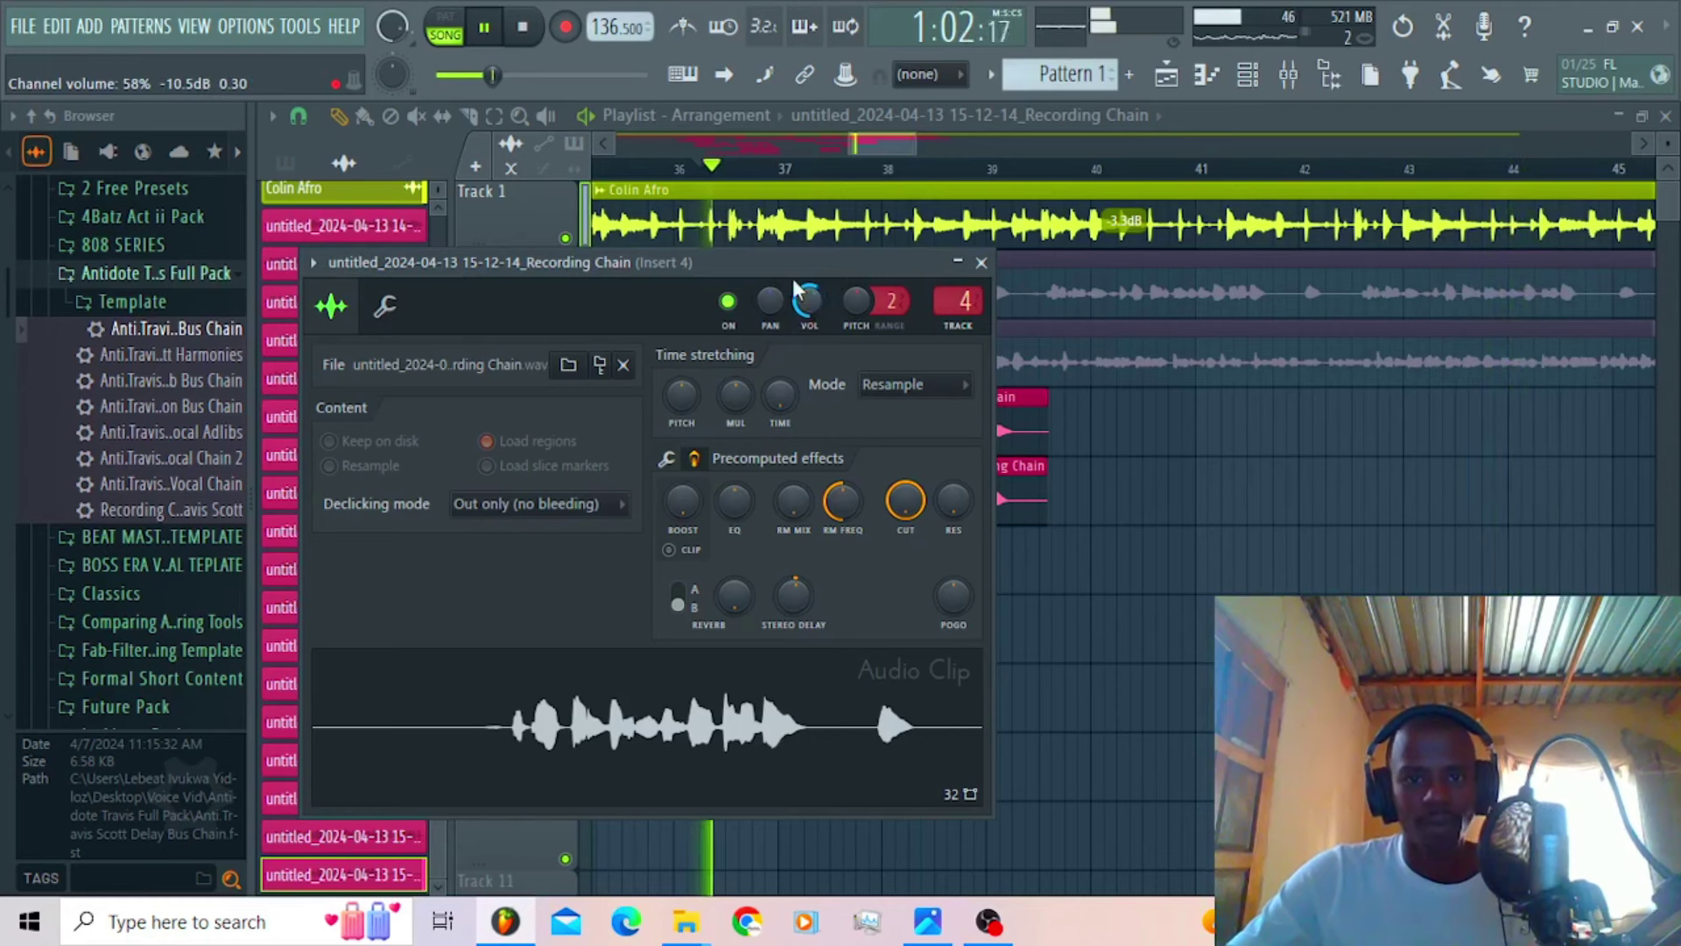
# Step: Trim the start of the Track 4 take to about bar 37.2 and move the clip down to Track 6
pyautogui.click(886, 135)
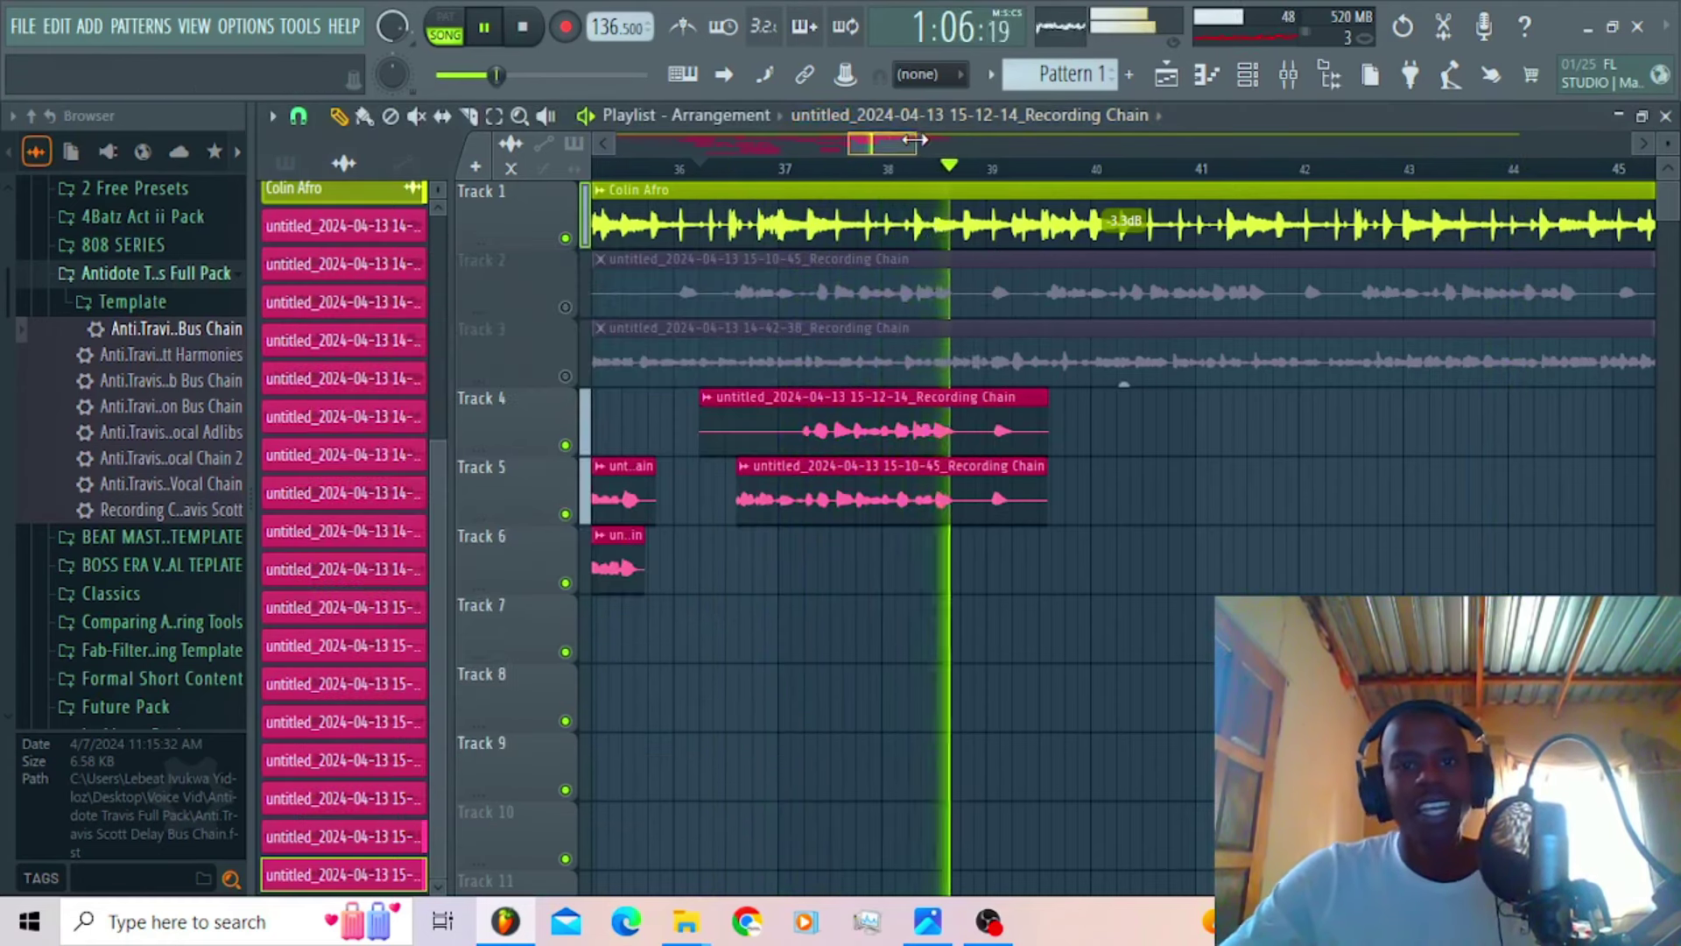
pyautogui.moveTo(915, 144); pyautogui.dragTo(864, 145)
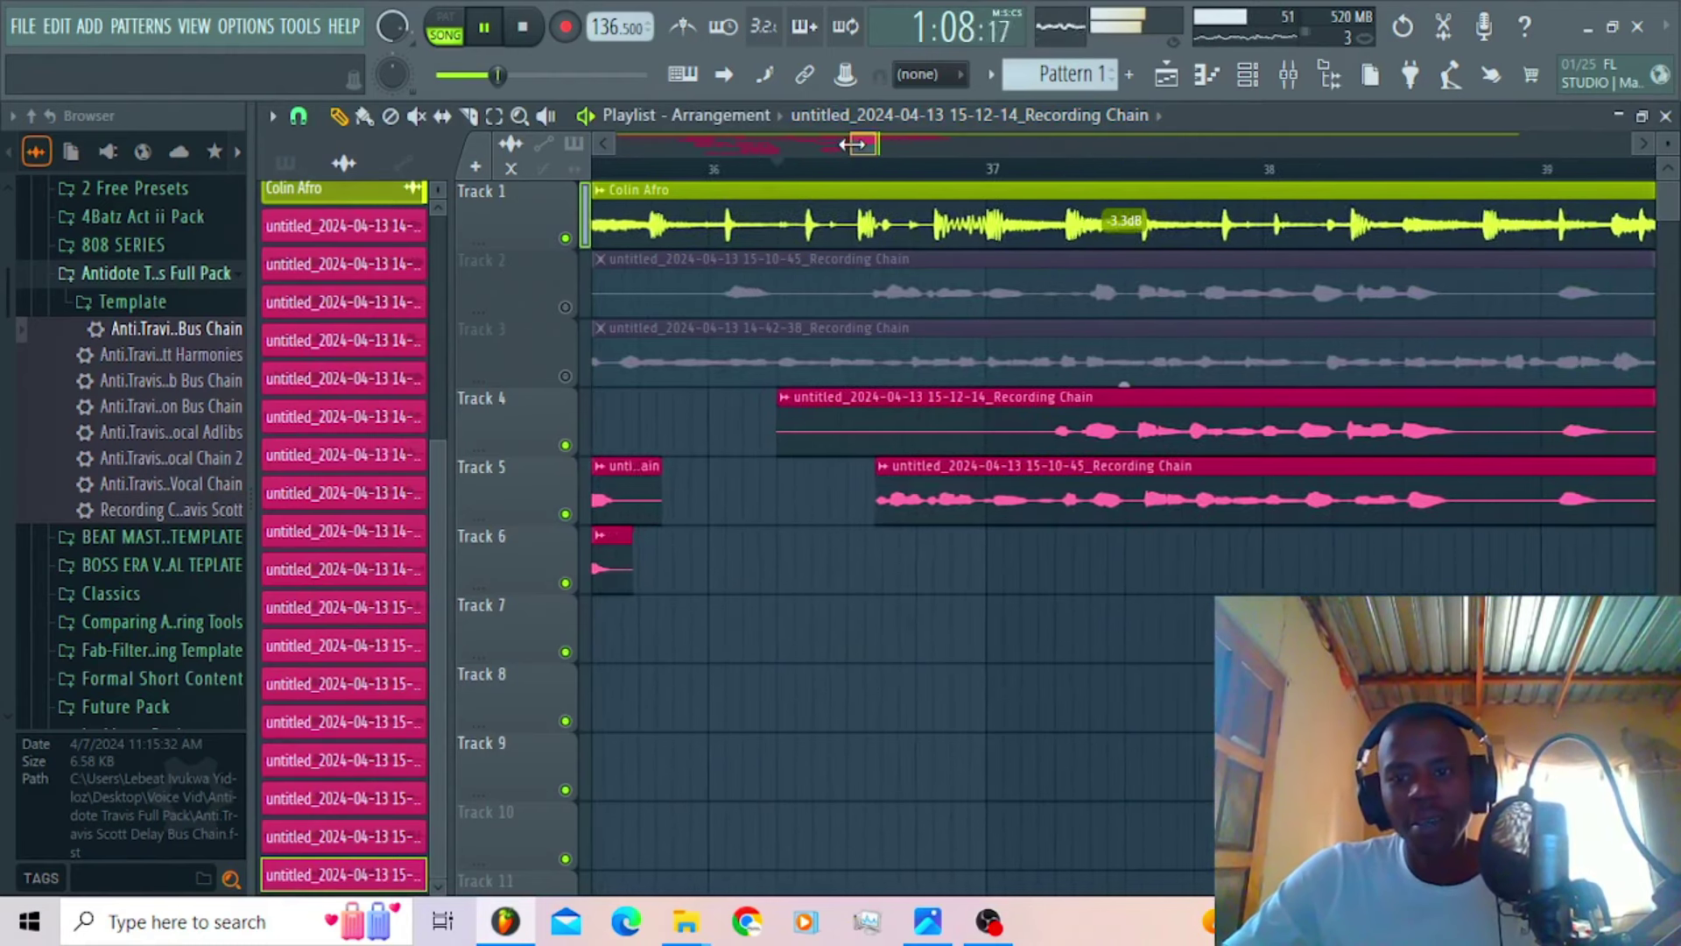
pyautogui.press('space')
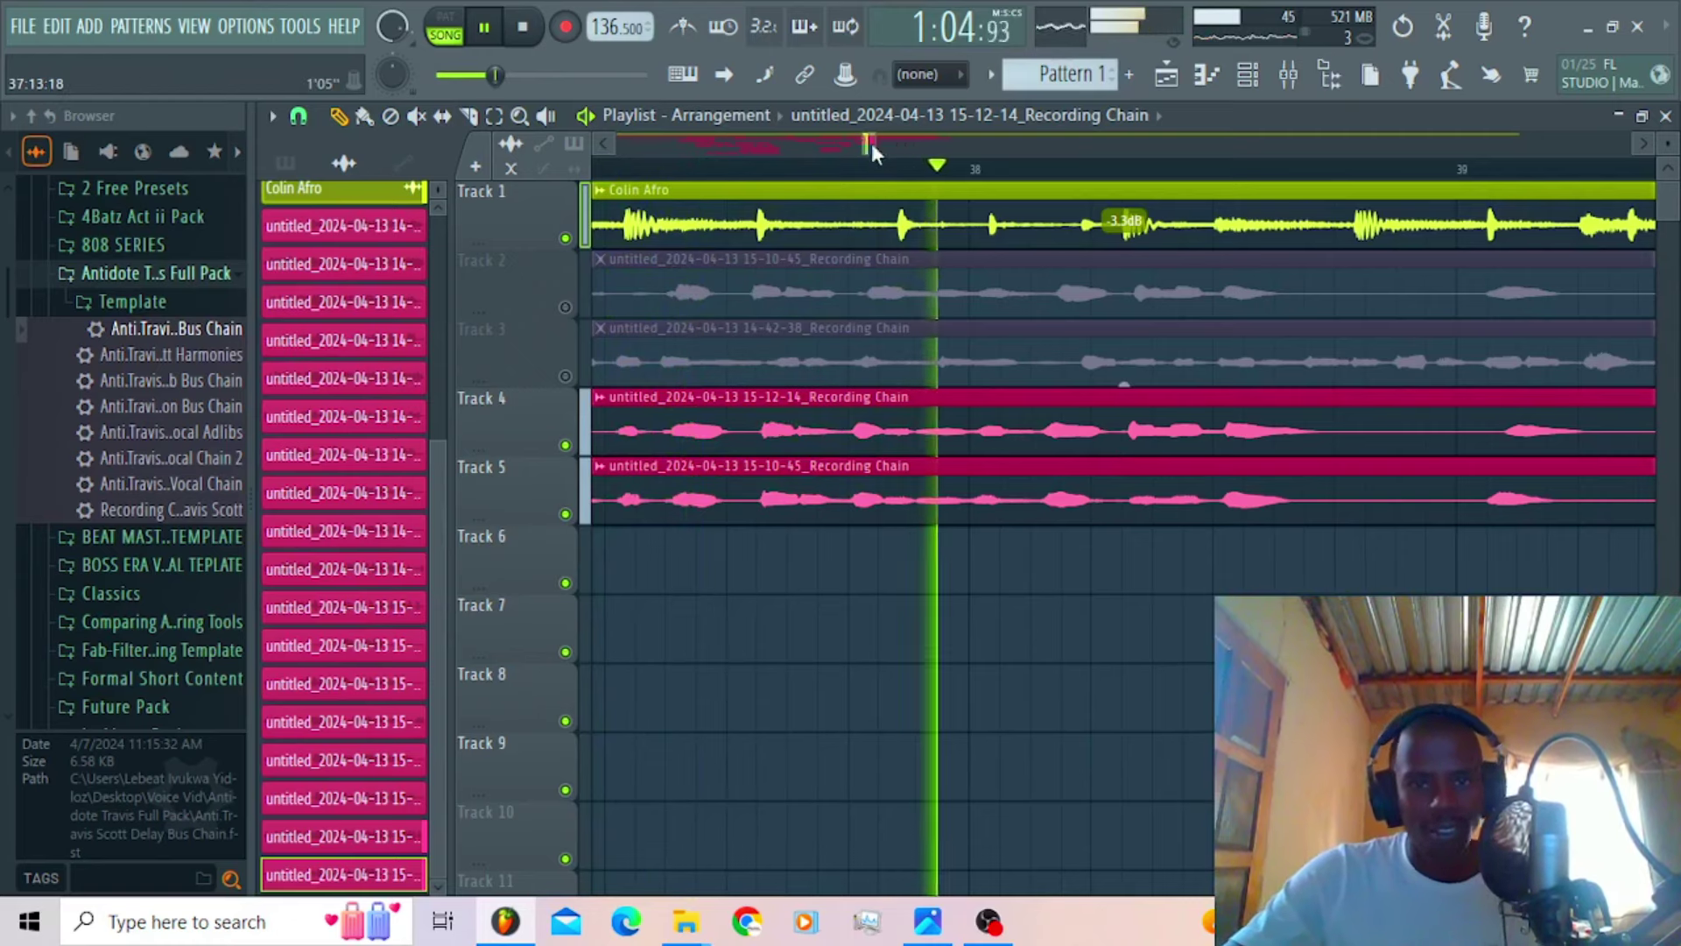
pyautogui.moveTo(859, 145); pyautogui.dragTo(843, 146)
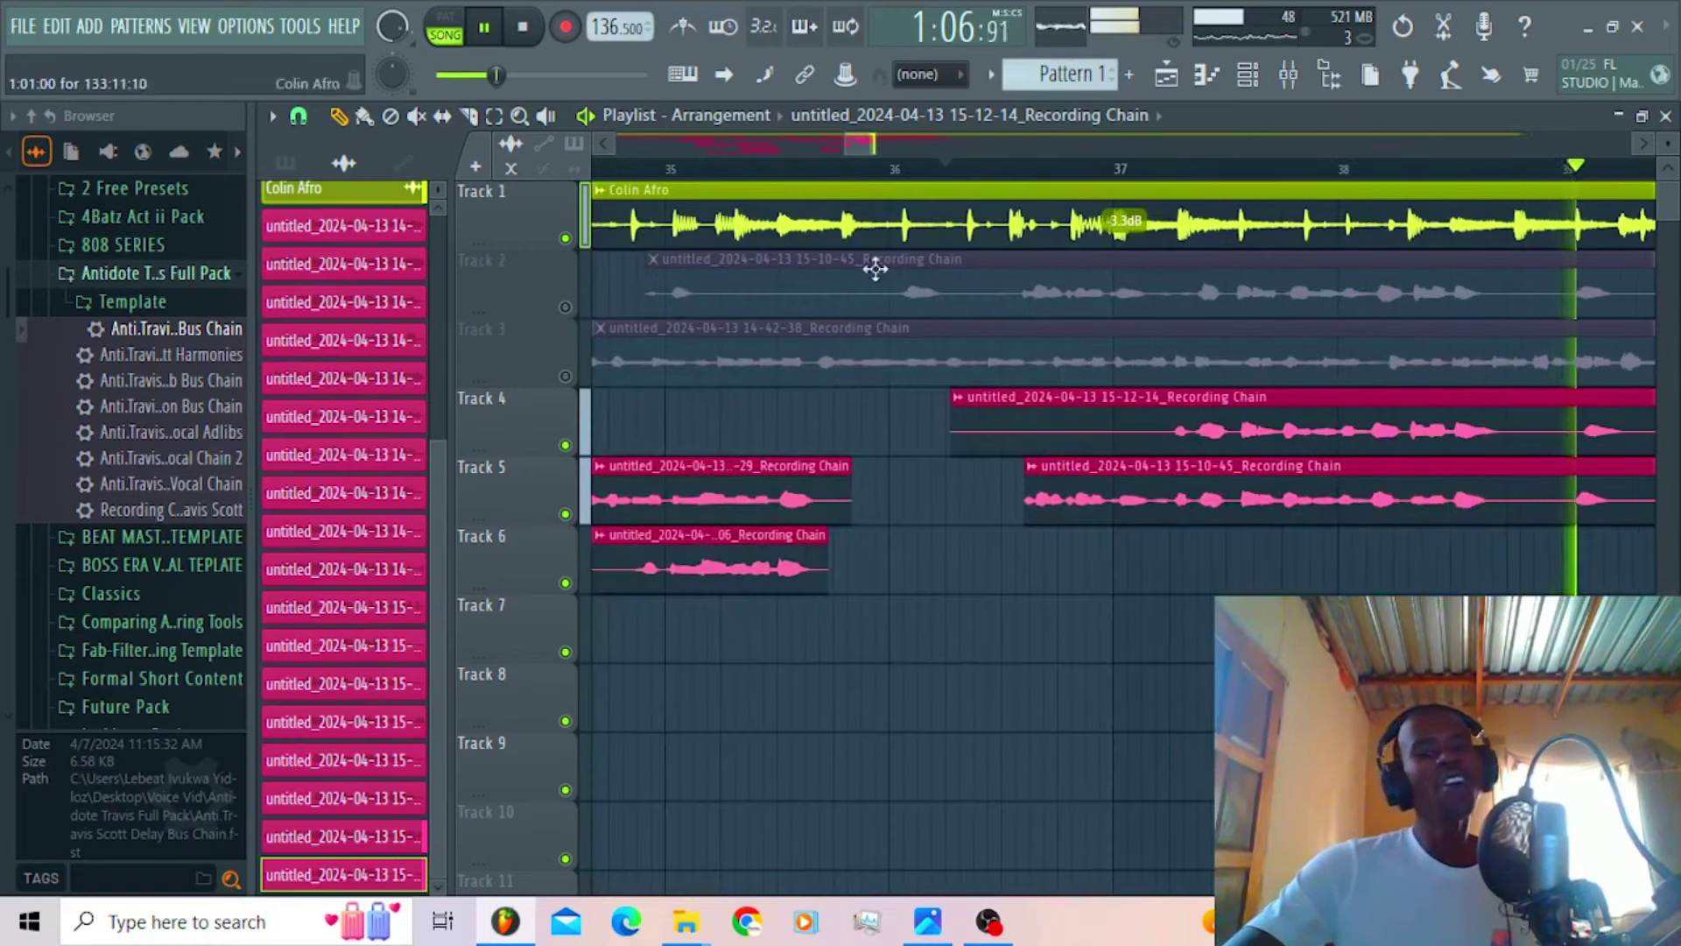
pyautogui.moveTo(950, 431); pyautogui.dragTo(1145, 456)
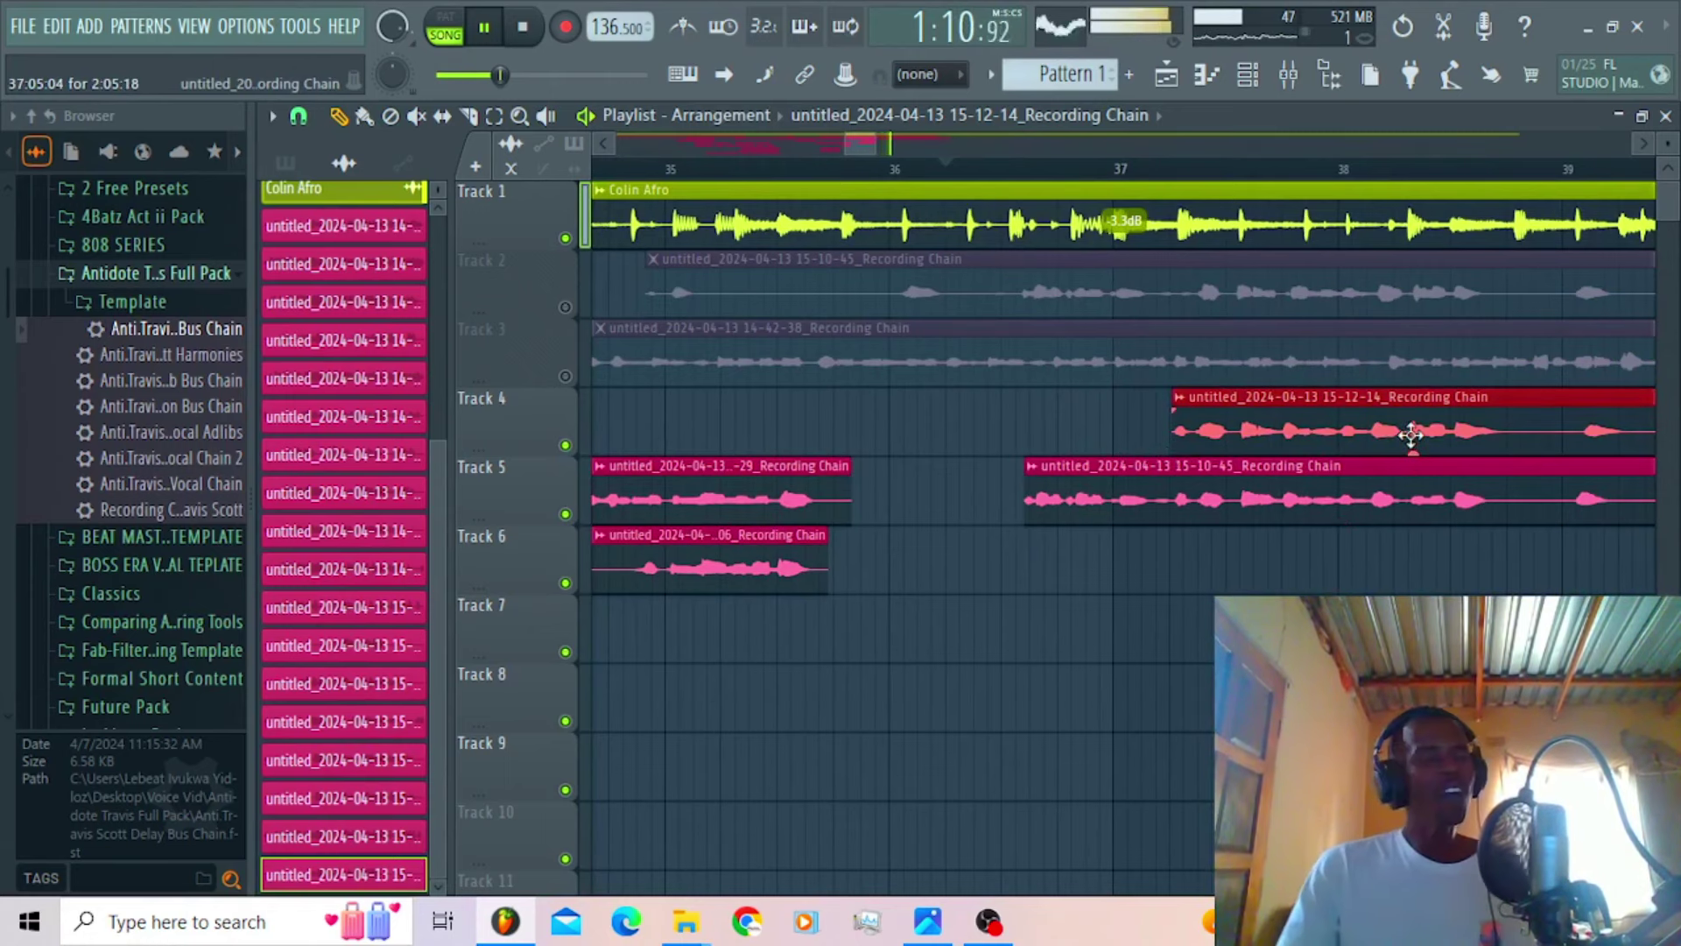
pyautogui.hotkey('shift', 'Down')
pyautogui.hotkey('shift', 'Down')
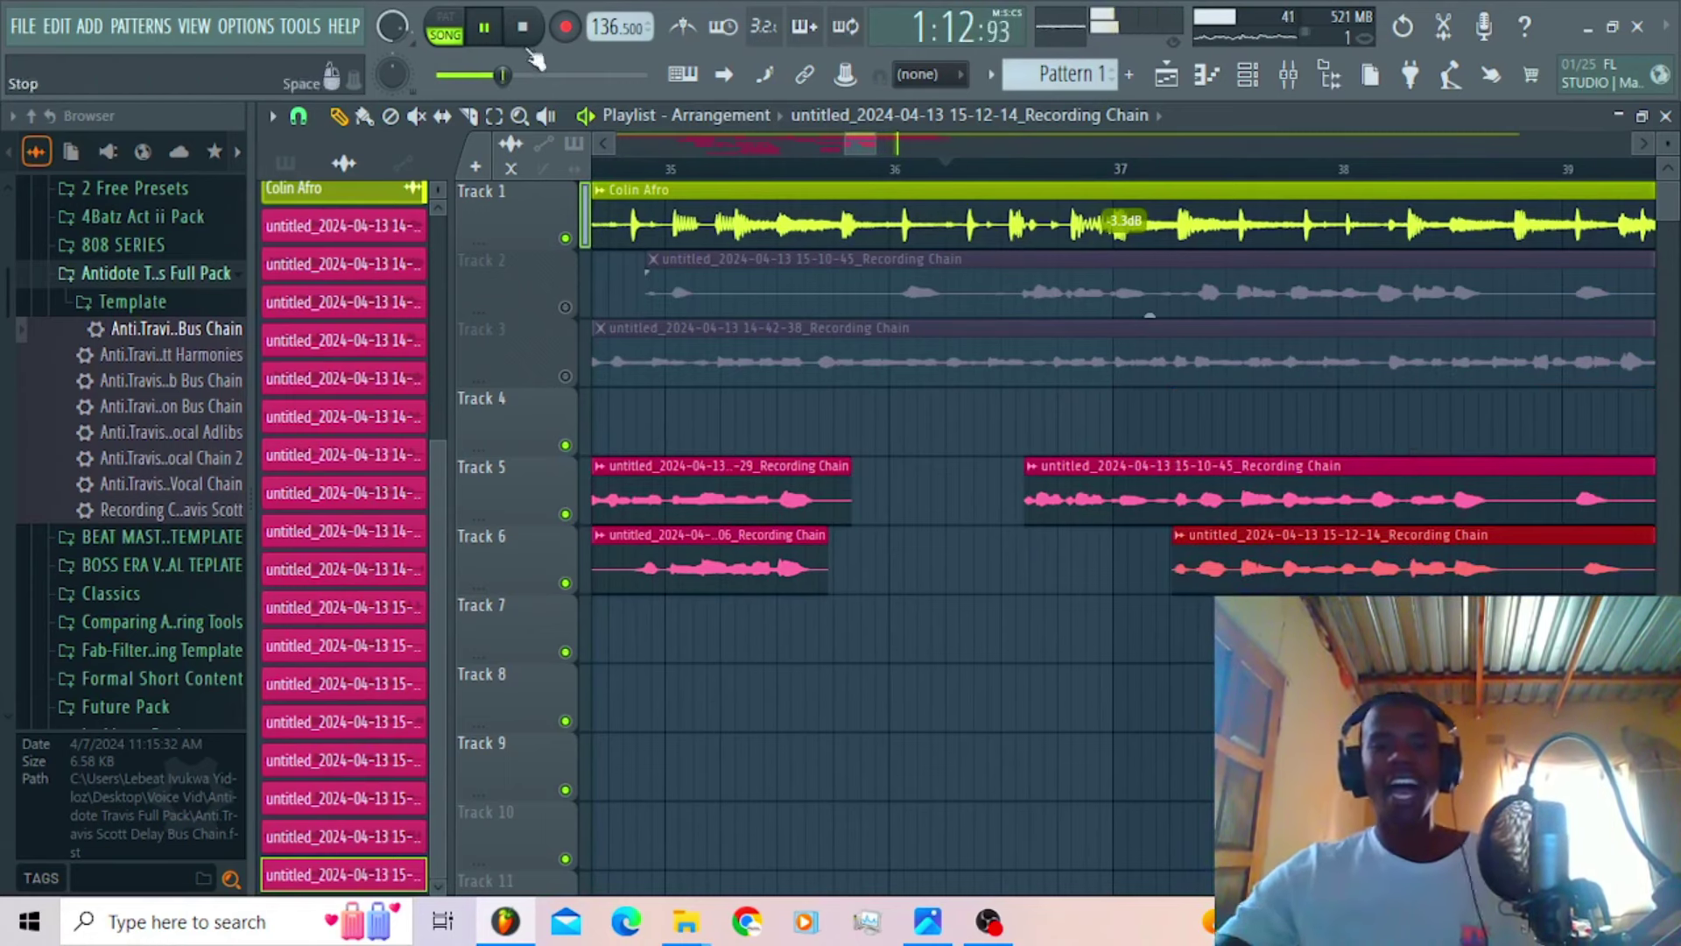
# Step: Audition the layered verse clips on Tracks 5 and 6 from about bar 34.5 and stop playback
pyautogui.moveTo(844, 145); pyautogui.dragTo(829, 147)
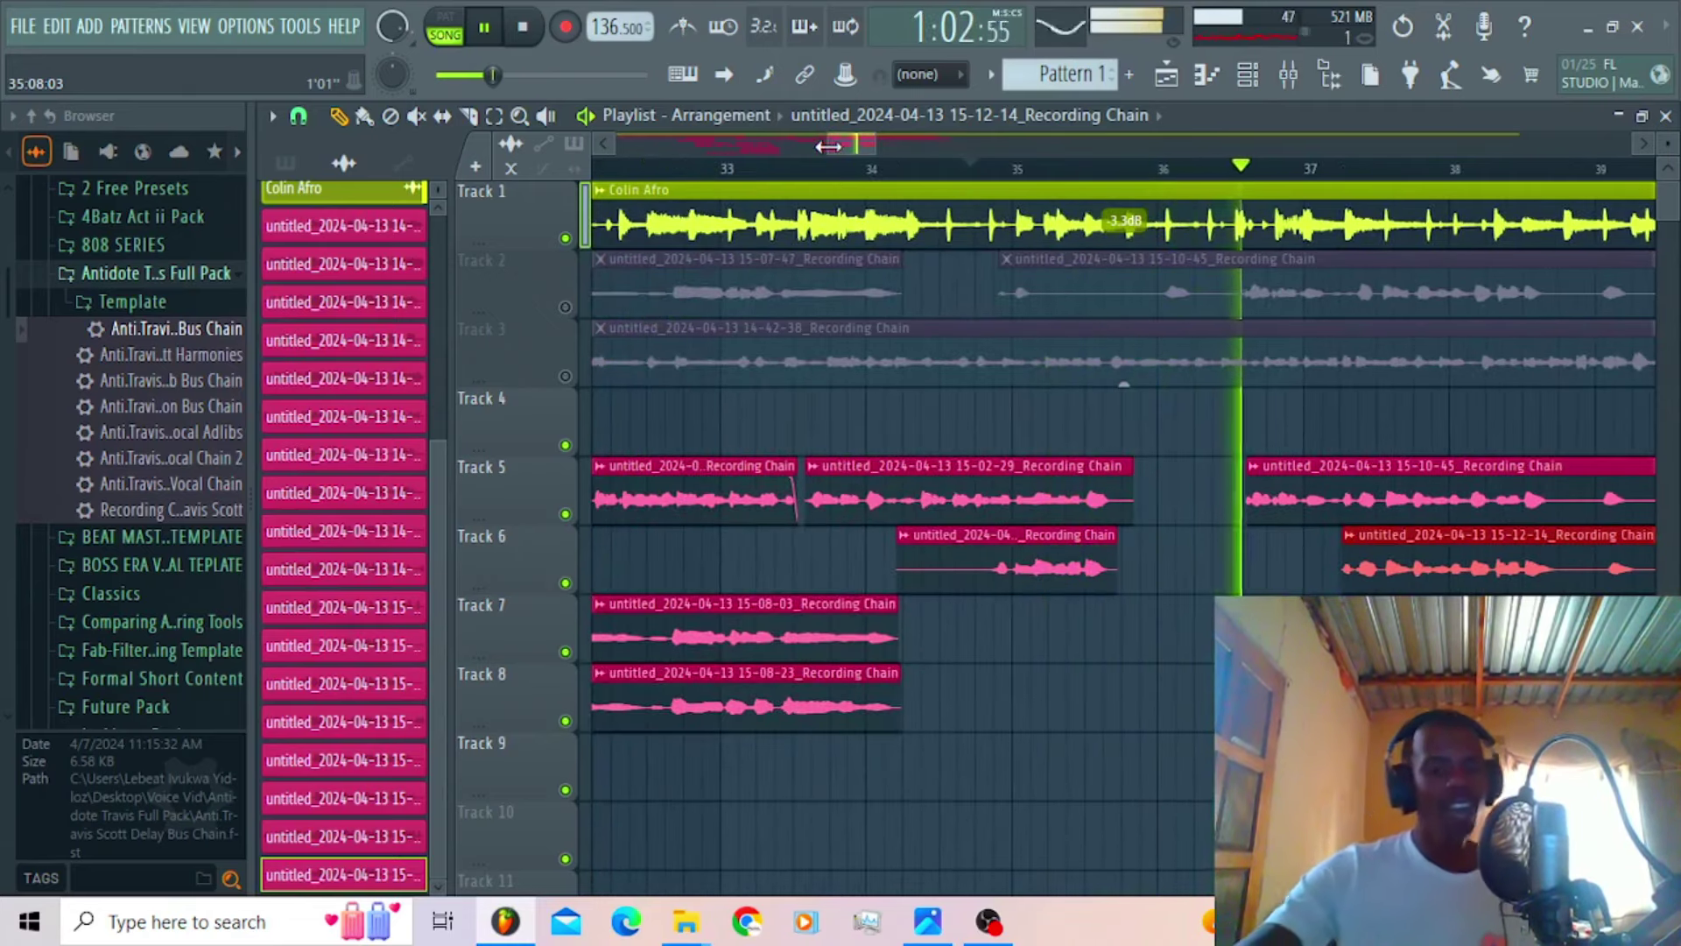
pyautogui.moveTo(842, 144); pyautogui.dragTo(858, 149)
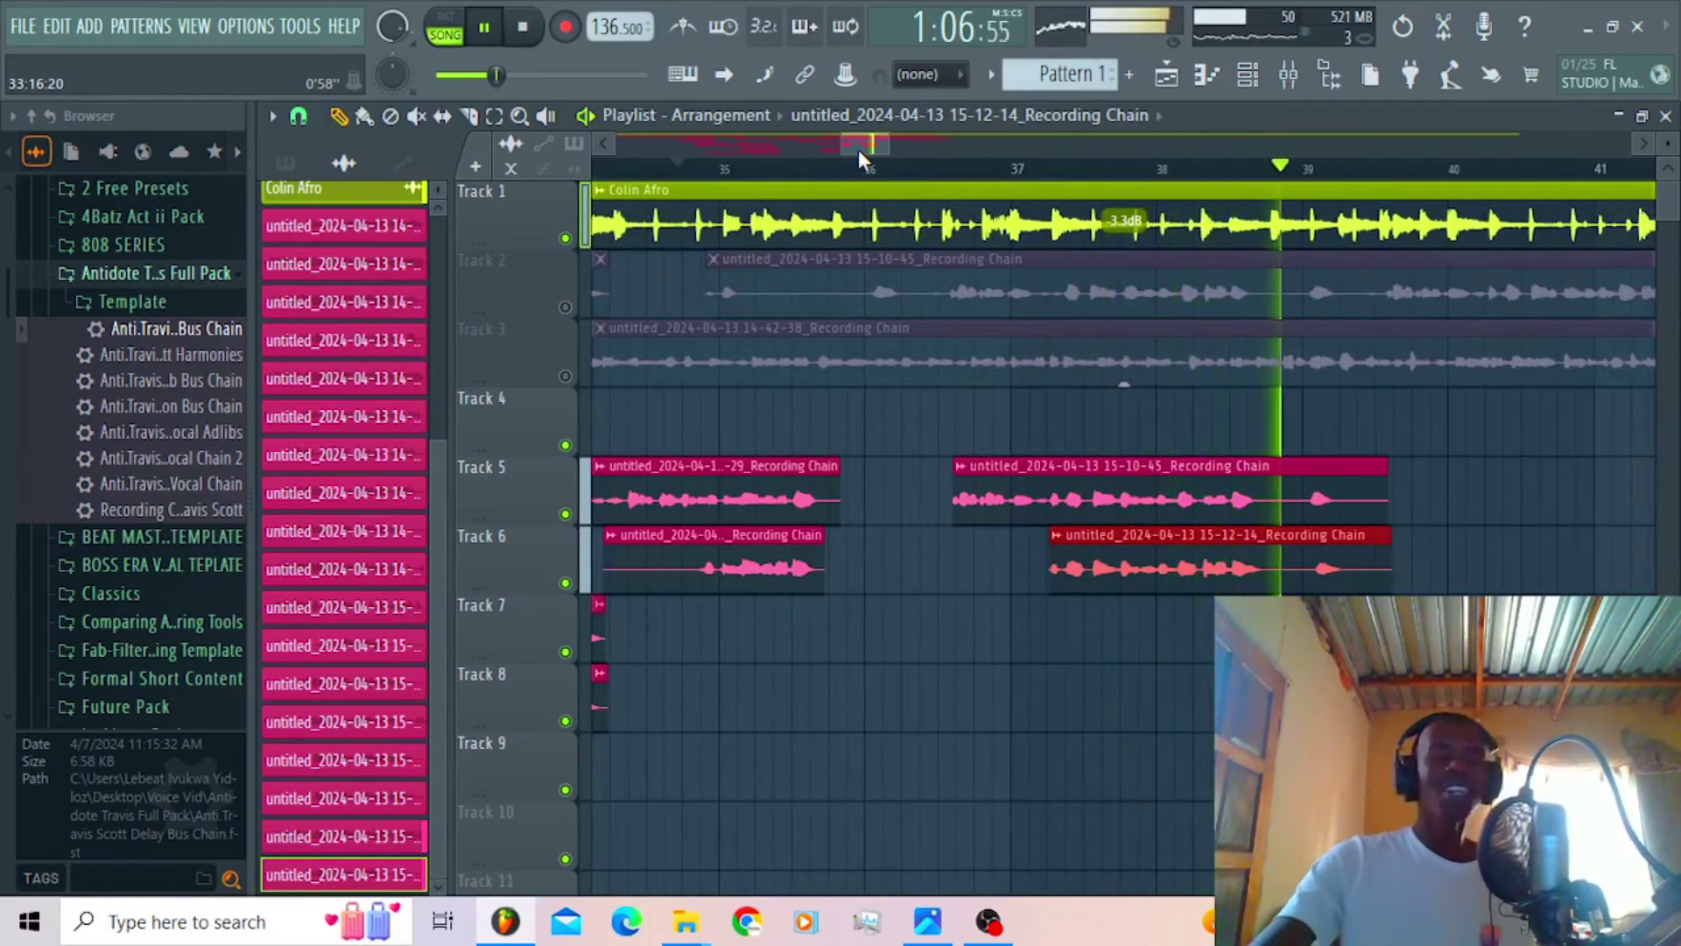
pyautogui.moveTo(864, 156); pyautogui.dragTo(855, 150)
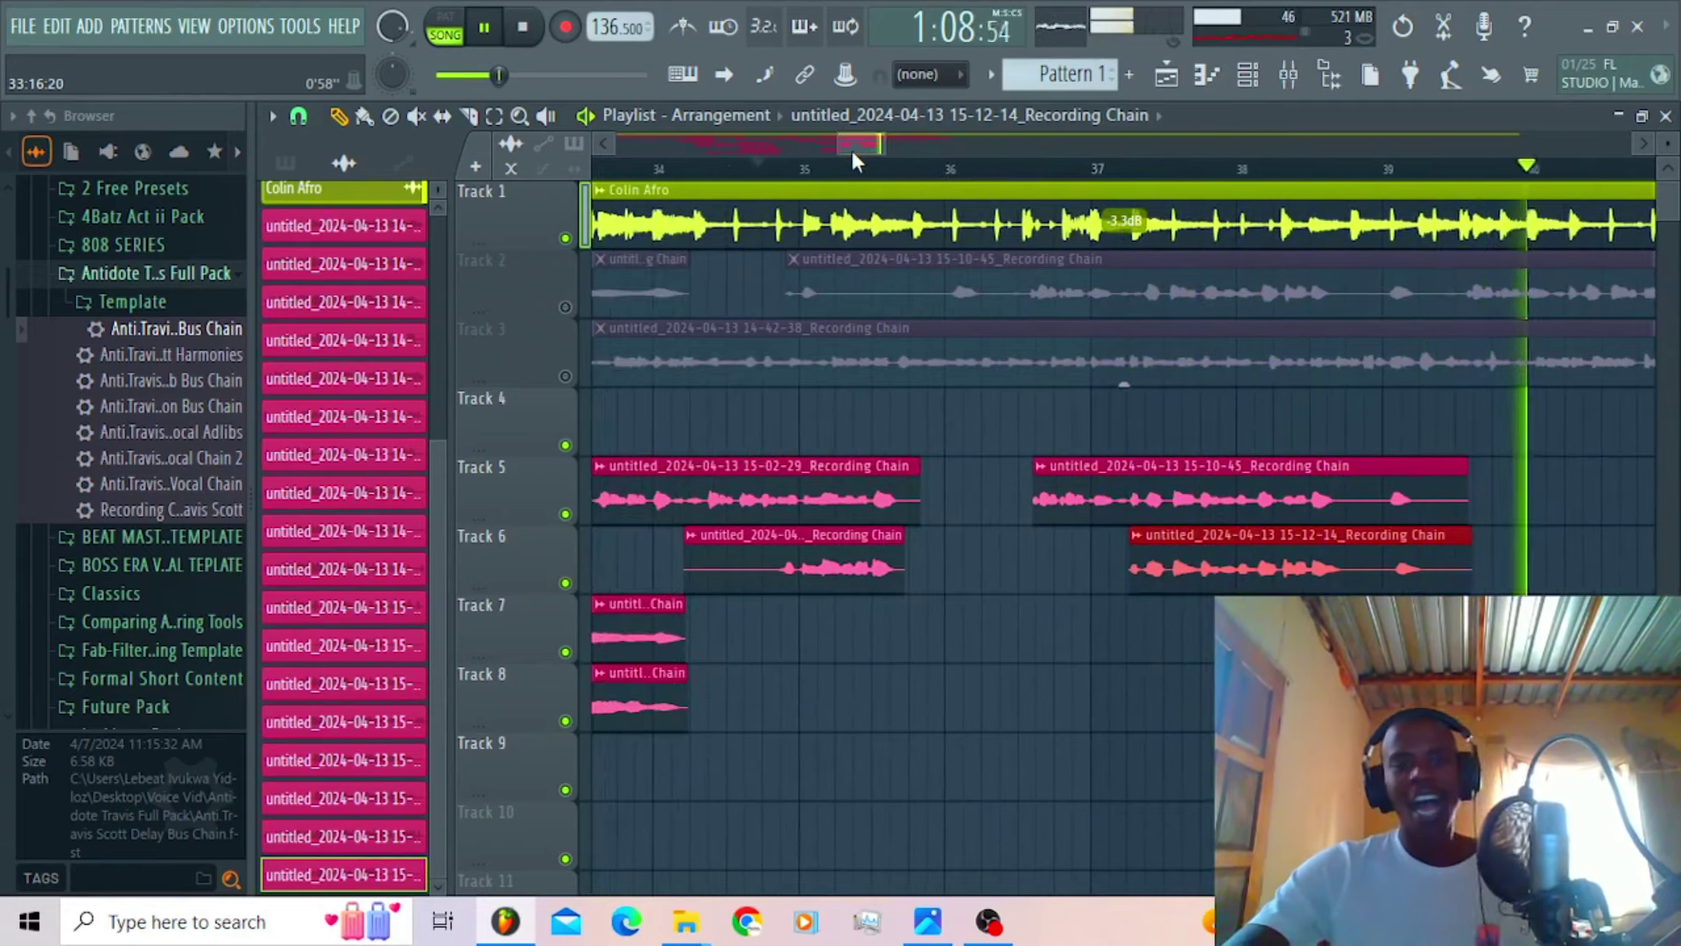
pyautogui.click(732, 169)
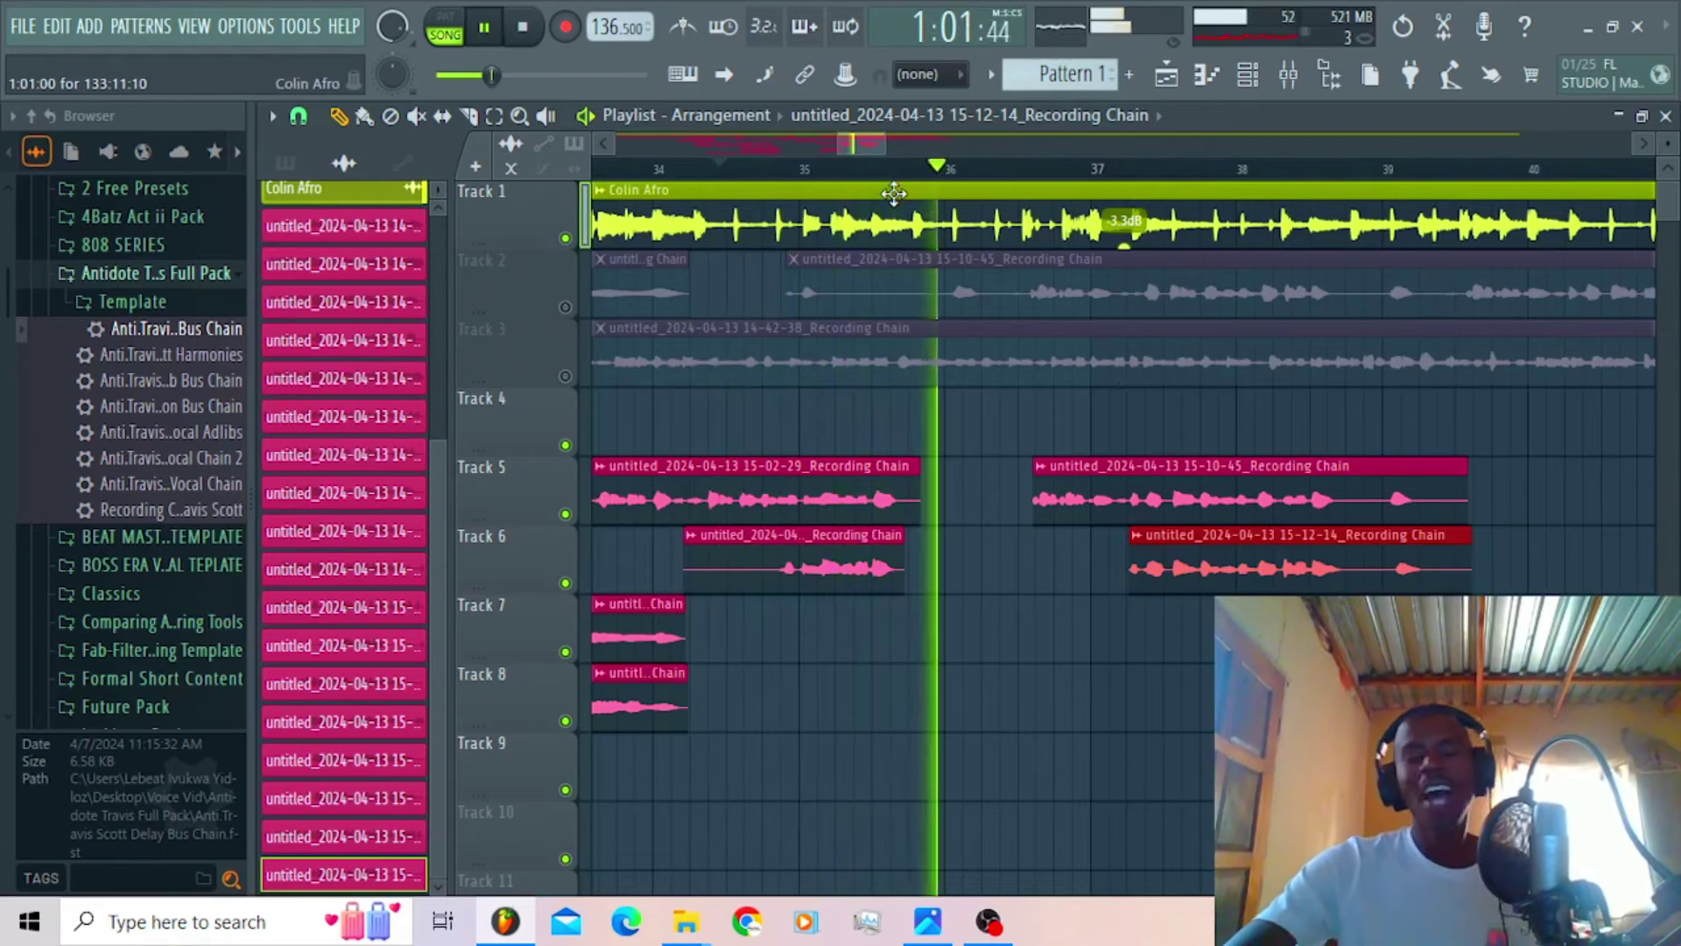
pyautogui.click(747, 169)
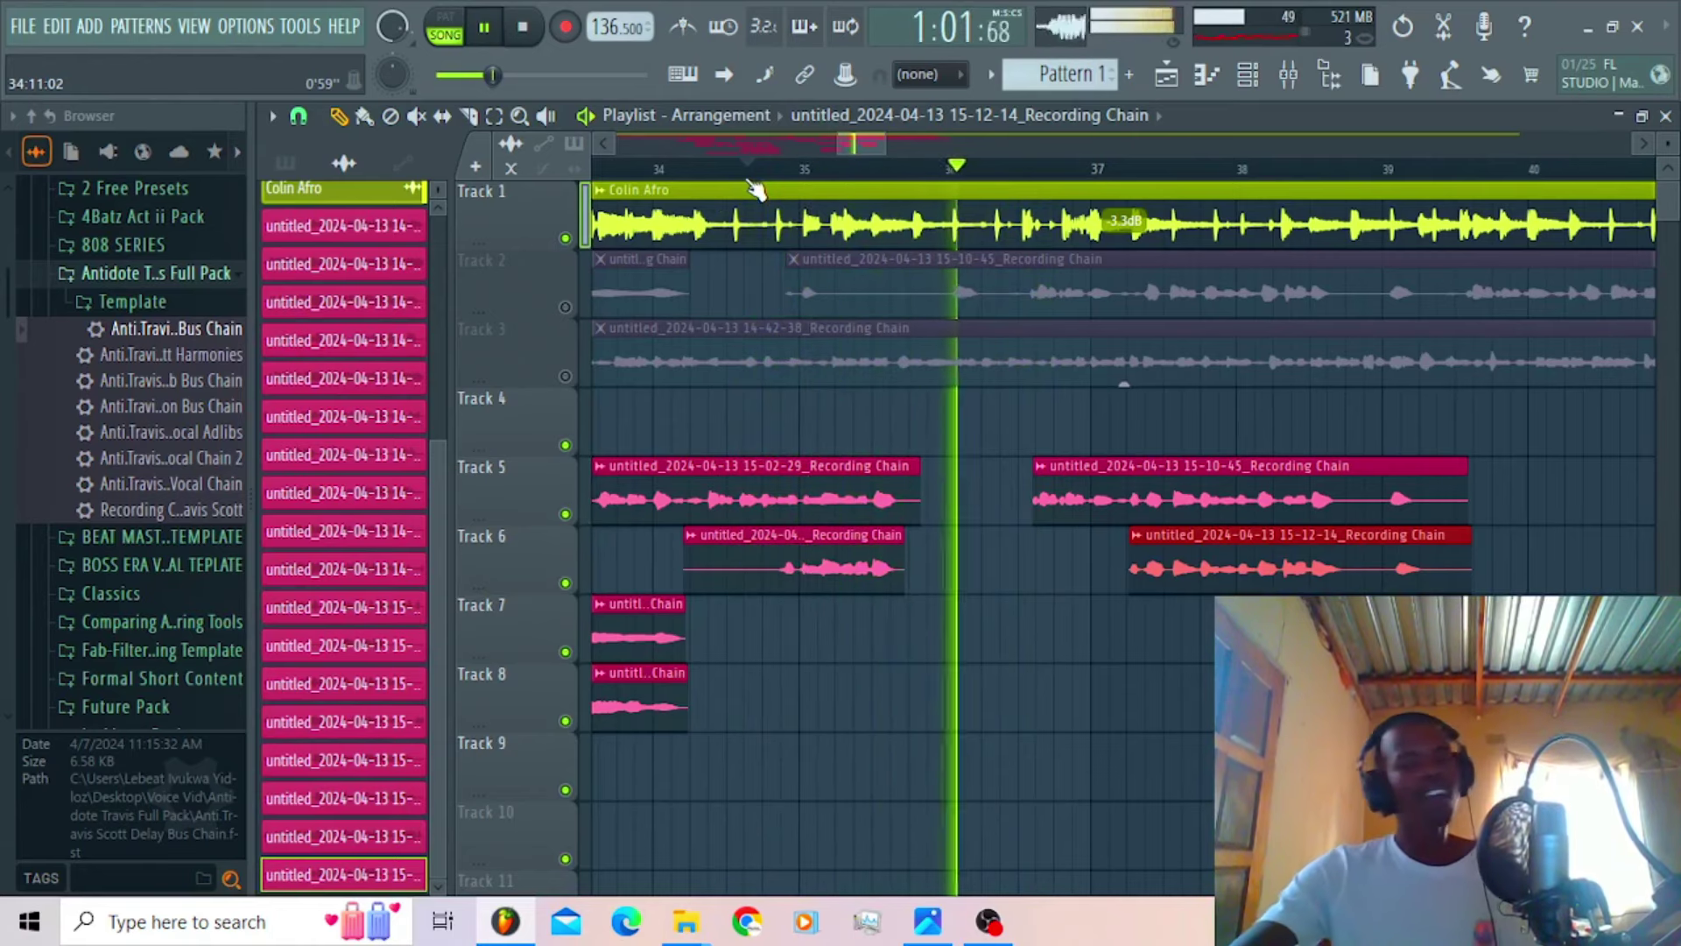
pyautogui.press('space')
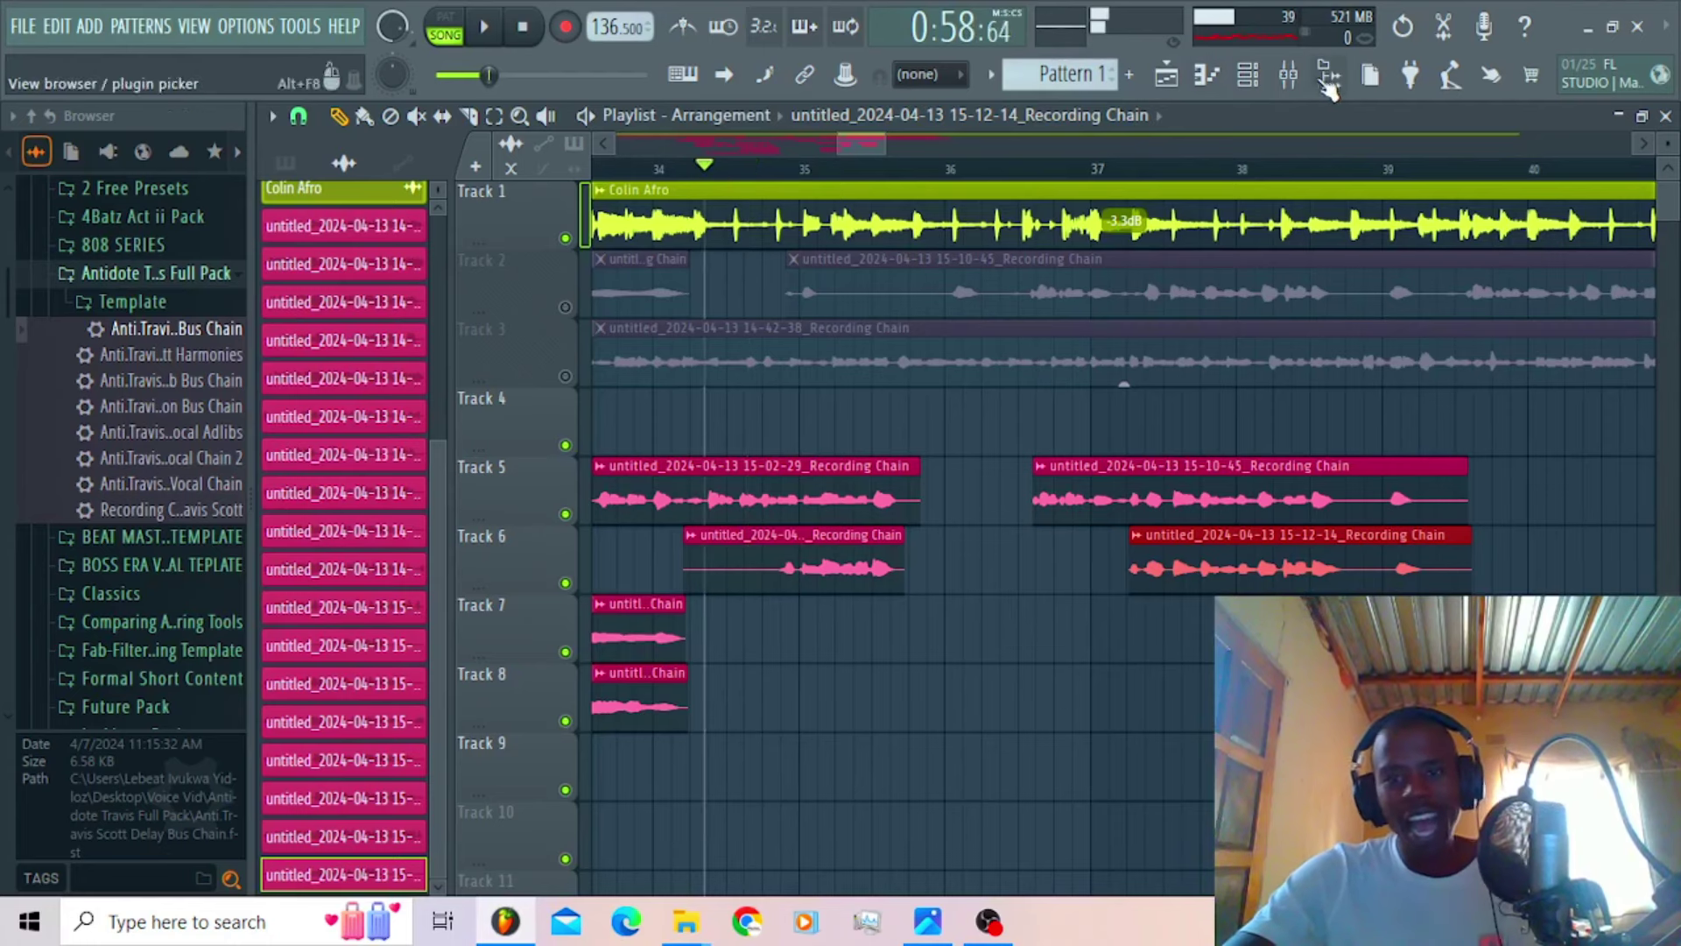
# Step: Load Fruity Reeverb 2 into the first effect slot of mixer track Insert 6
pyautogui.click(1289, 76)
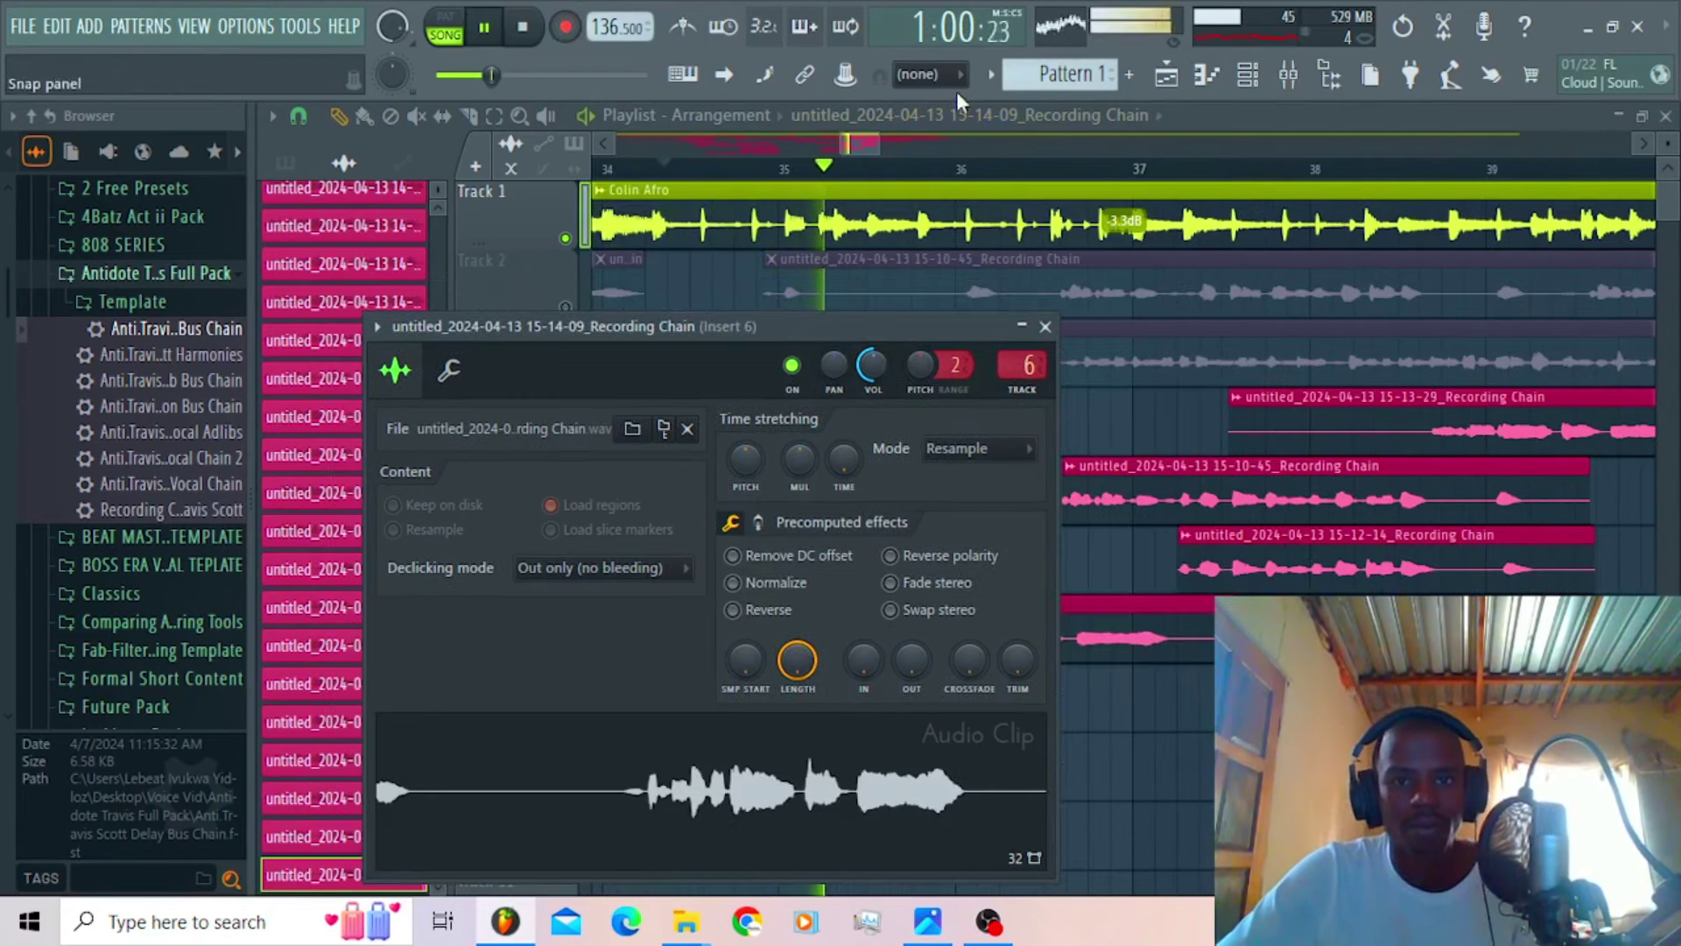
pyautogui.click(911, 254)
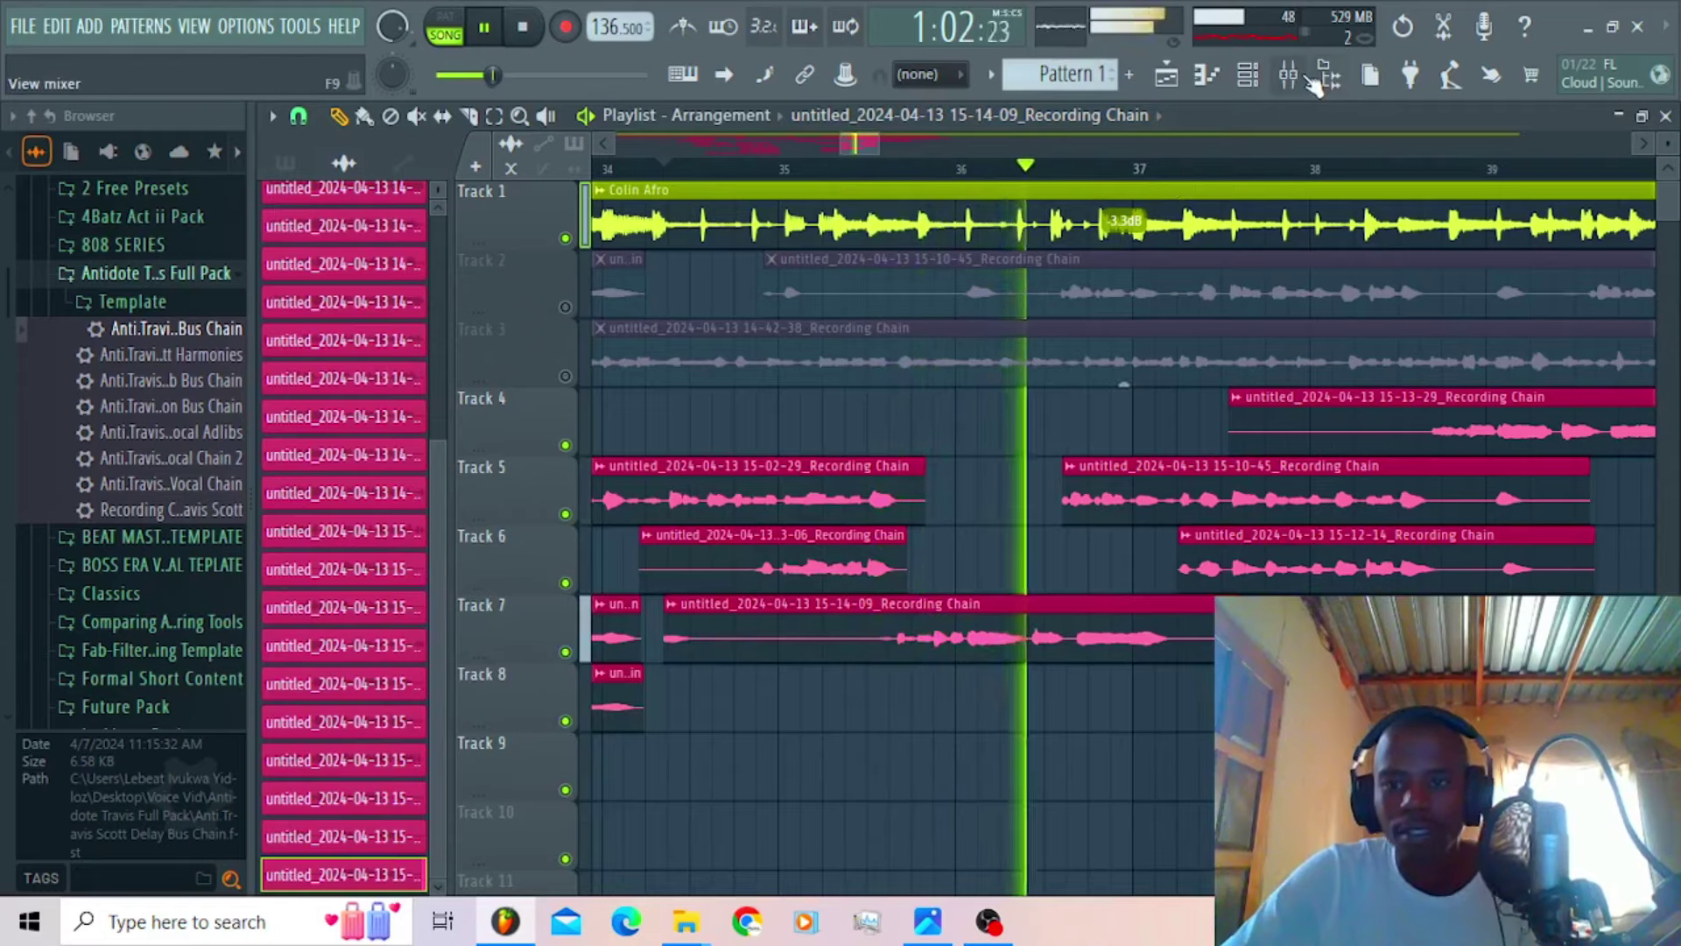
pyautogui.click(1289, 75)
pyautogui.click(1356, 308)
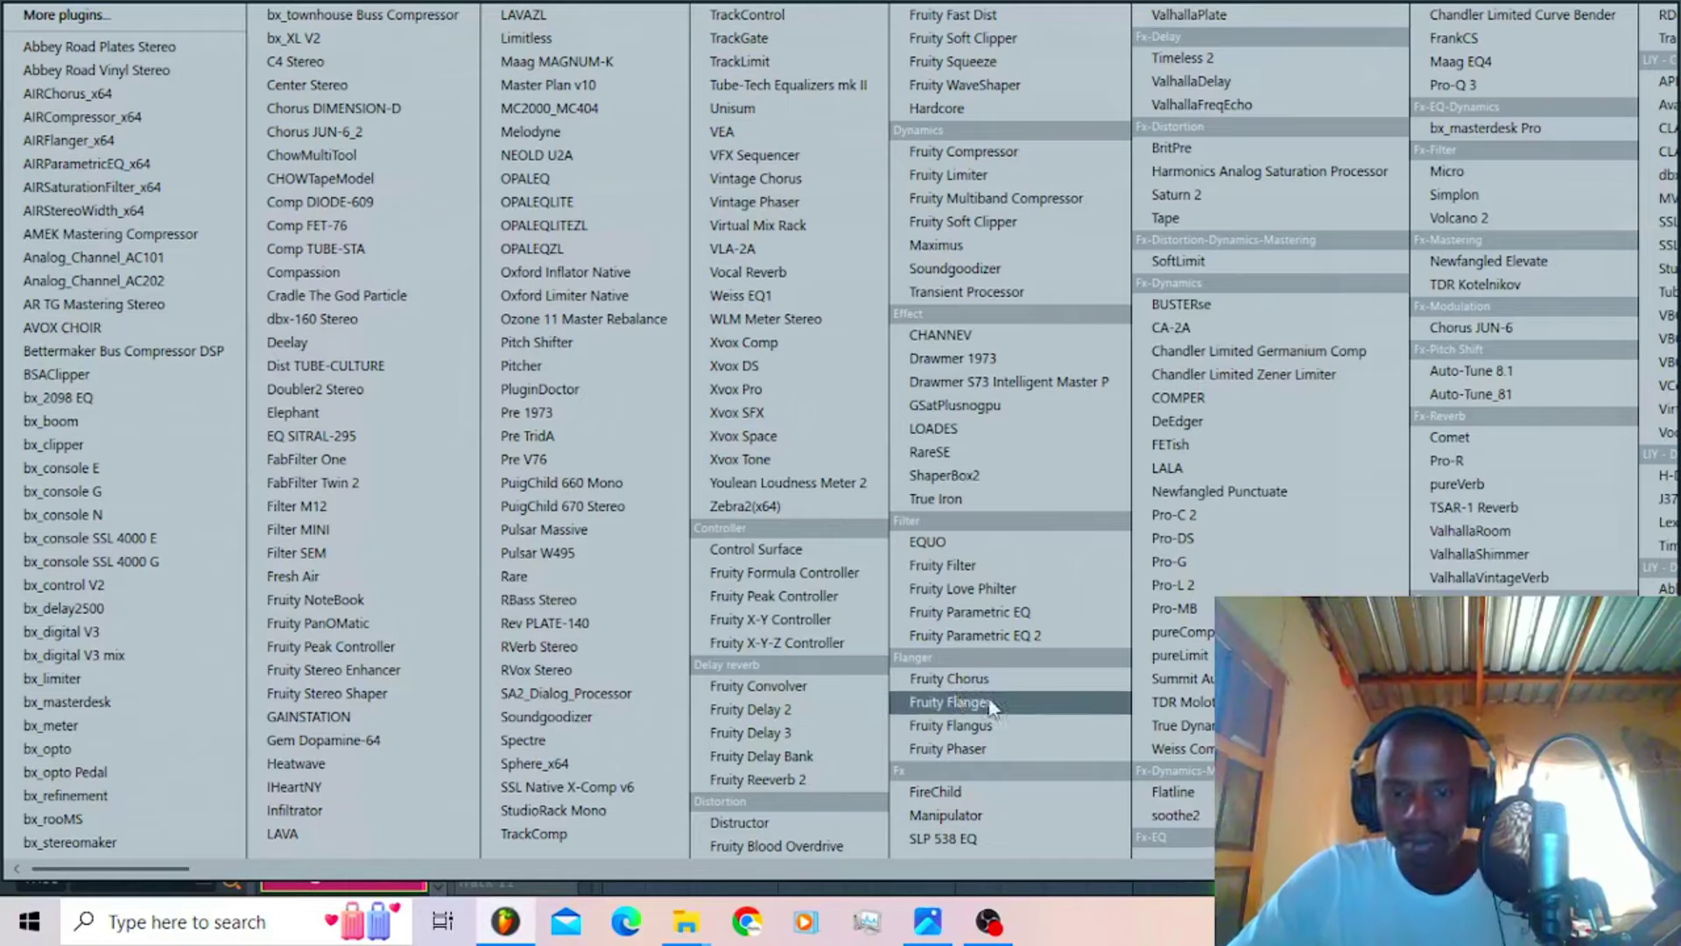
pyautogui.click(850, 778)
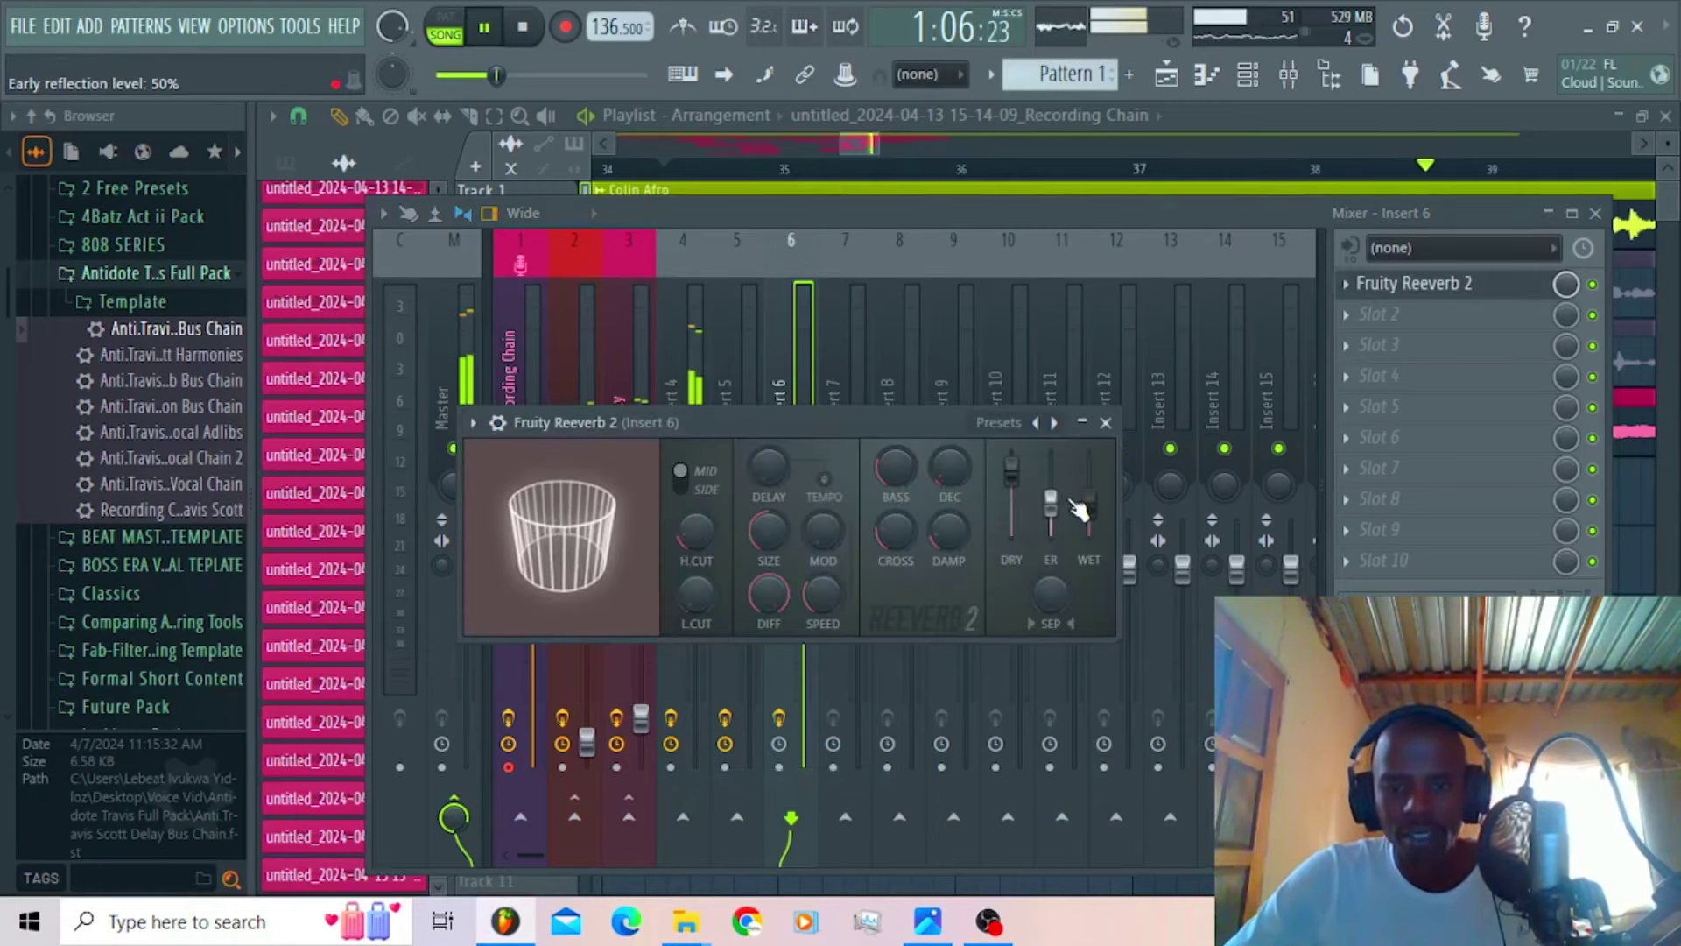
# Step: Raise the wet and early-reflection levels of Fruity Reeverb 2 and fine-tune its decay and predelay during playback
pyautogui.moveTo(1089, 500); pyautogui.dragTo(1088, 484)
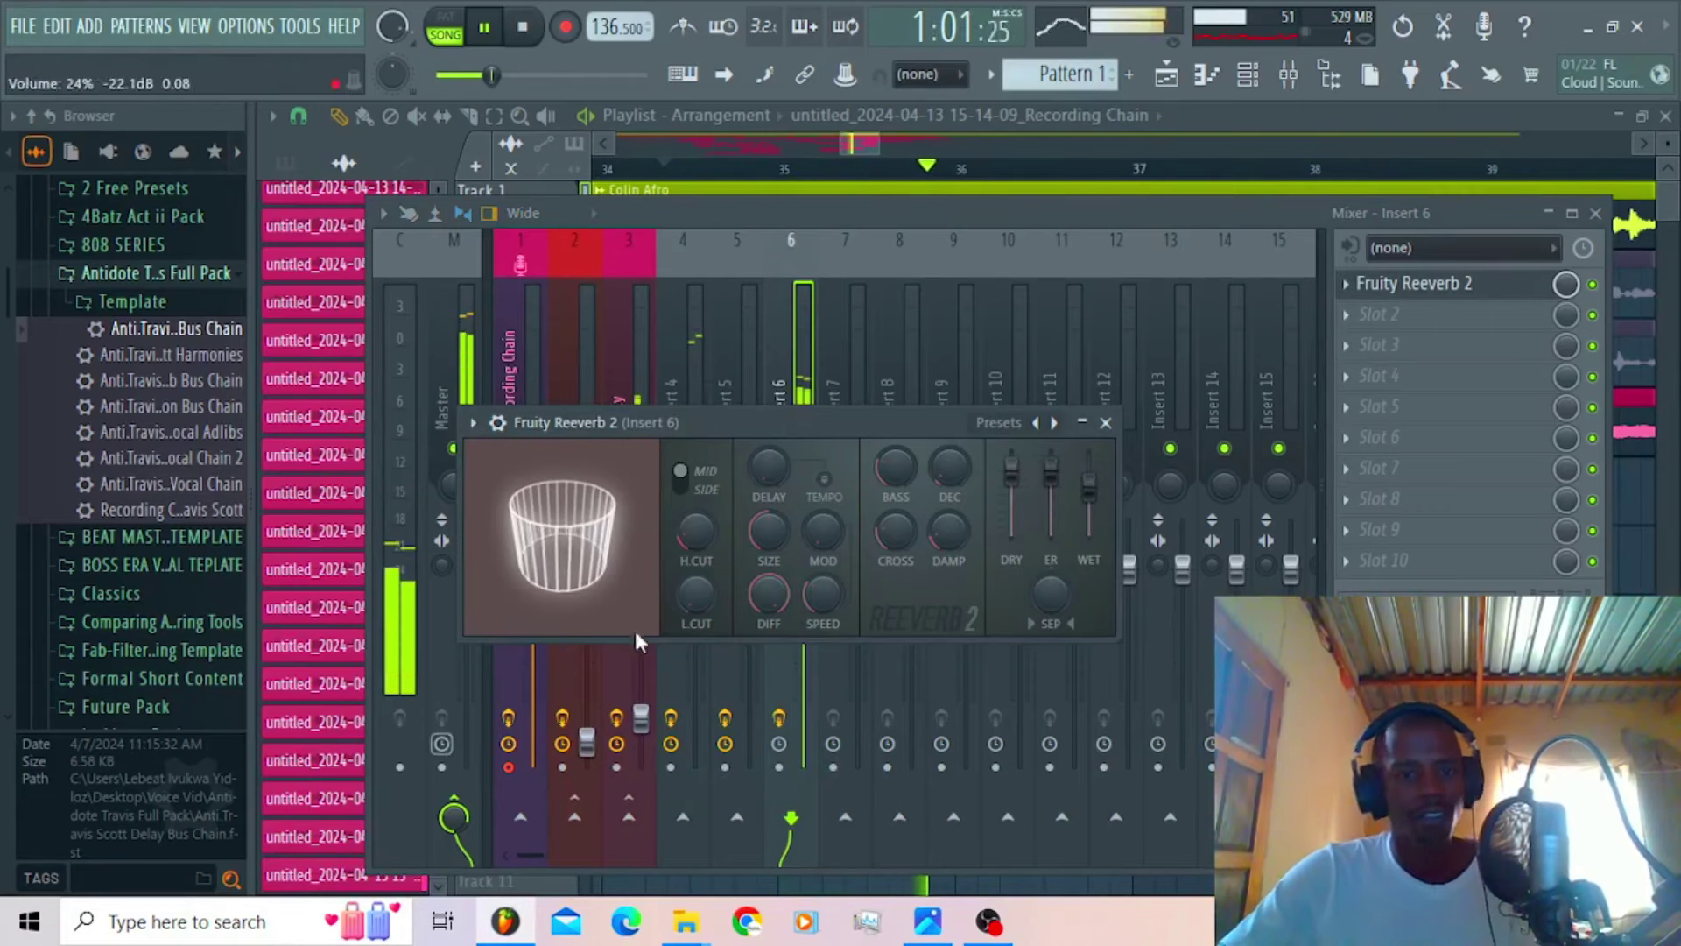
pyautogui.moveTo(684, 519); pyautogui.dragTo(698, 530)
pyautogui.press('space')
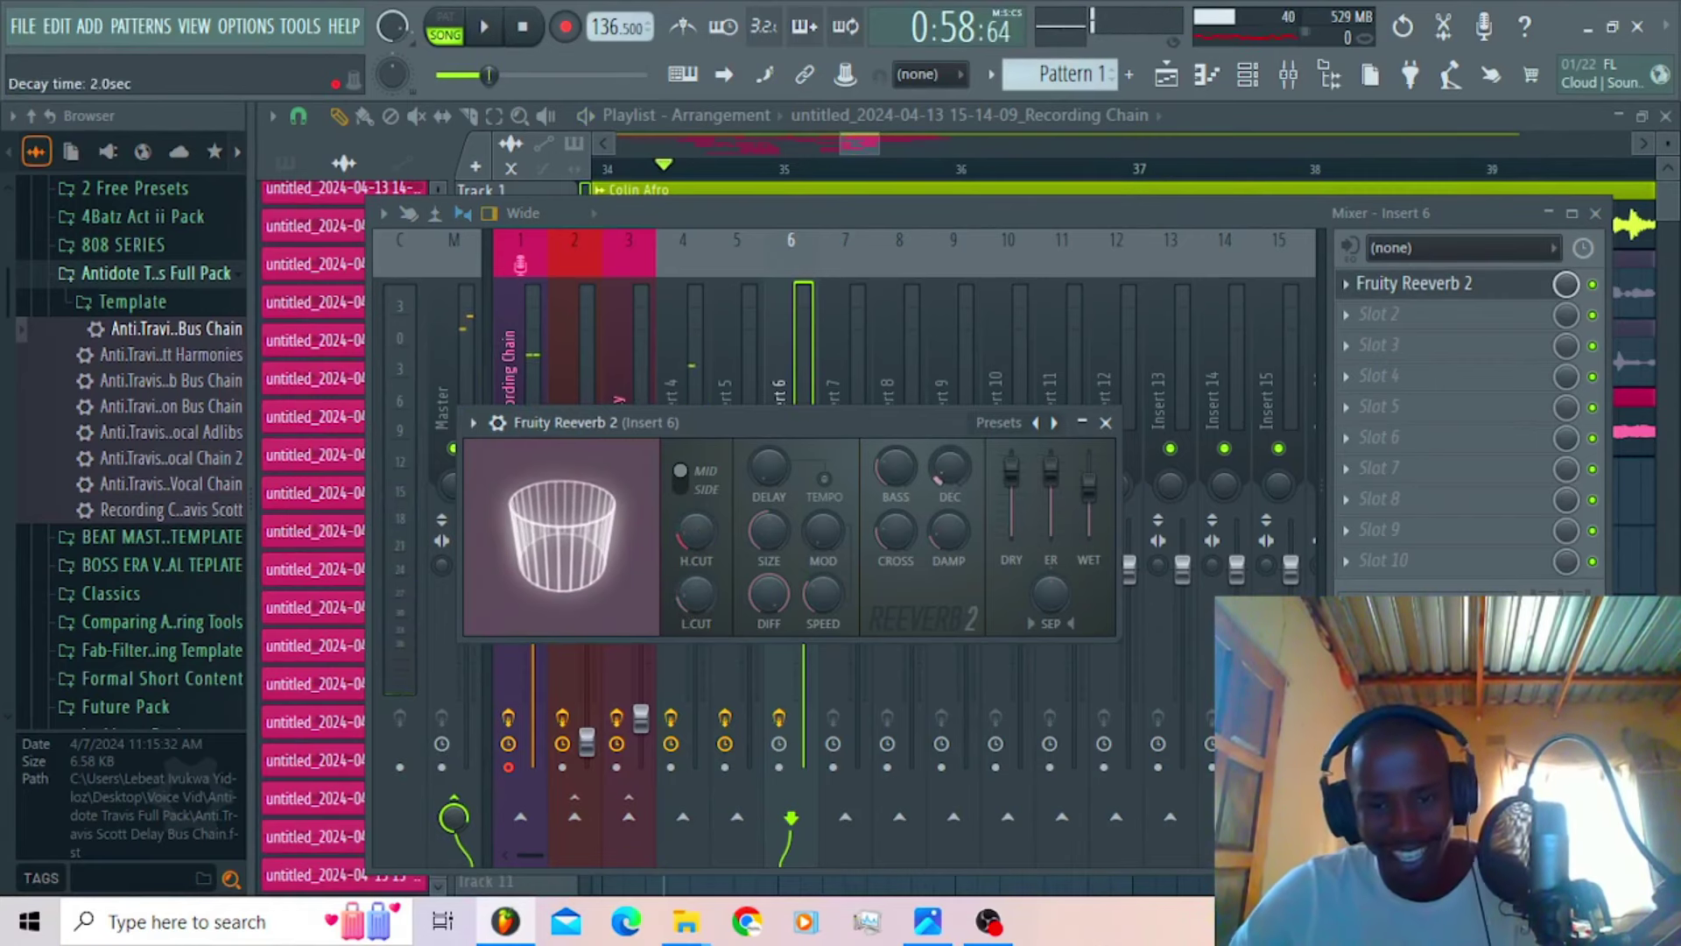
pyautogui.press('space')
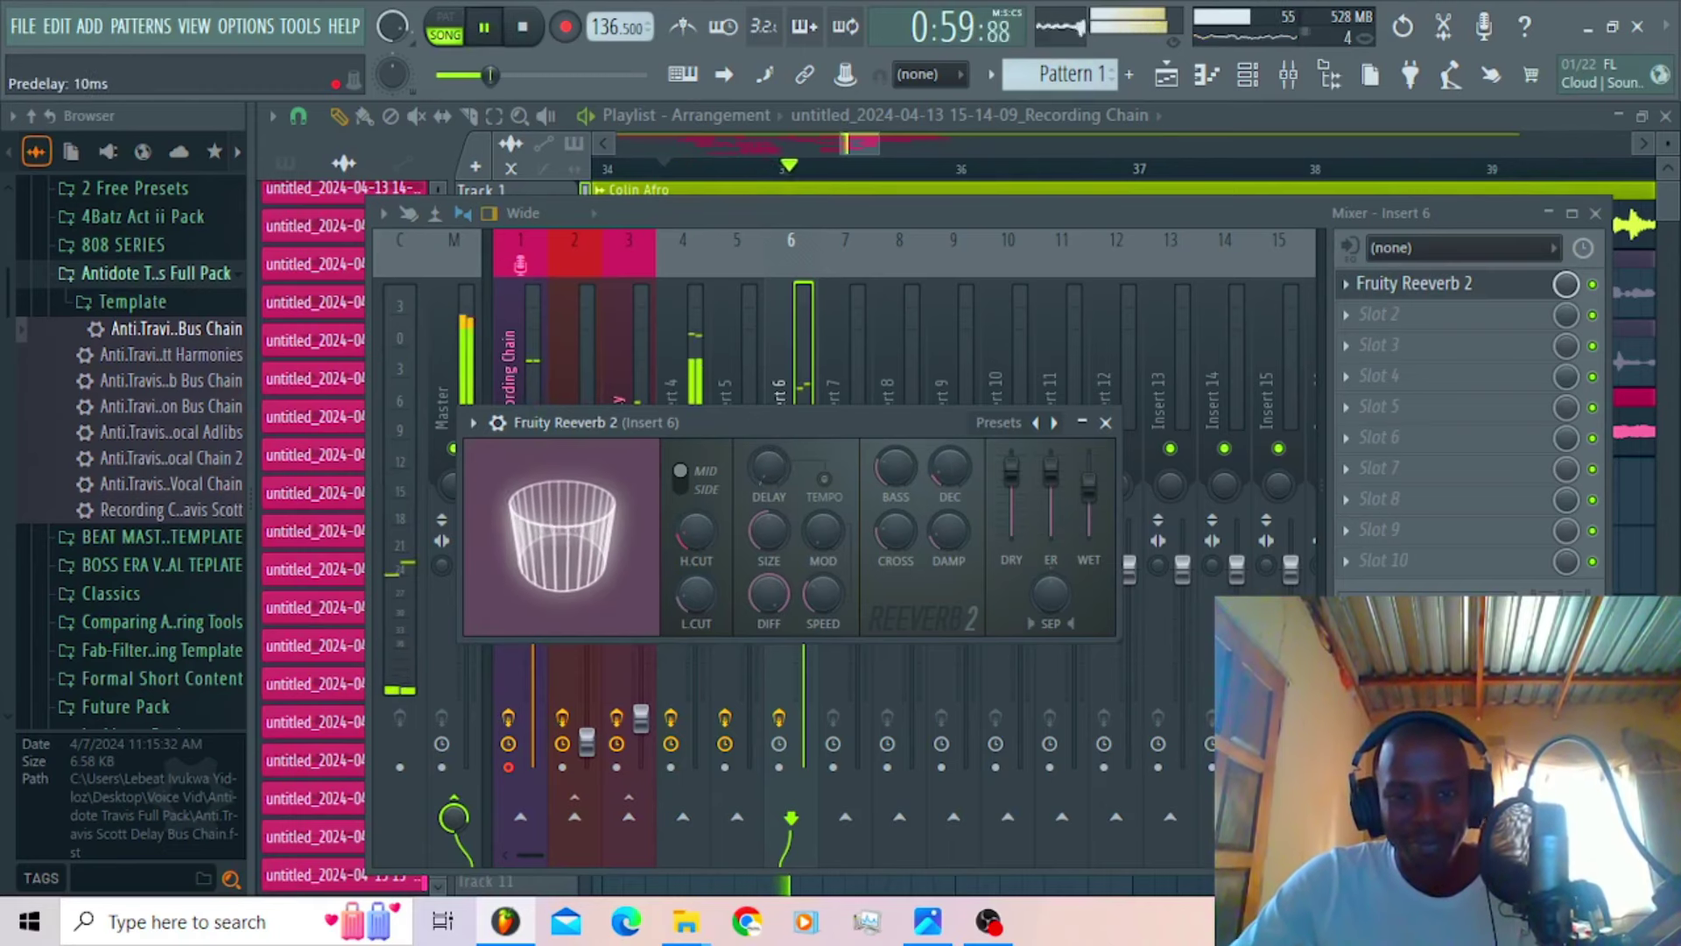
# Step: Check the routing of the 15-14-09 take on Track 7 and change the target mixer track of the 15-13-29 take on Track 4
pyautogui.click(853, 134)
pyautogui.doubleClick(1044, 636)
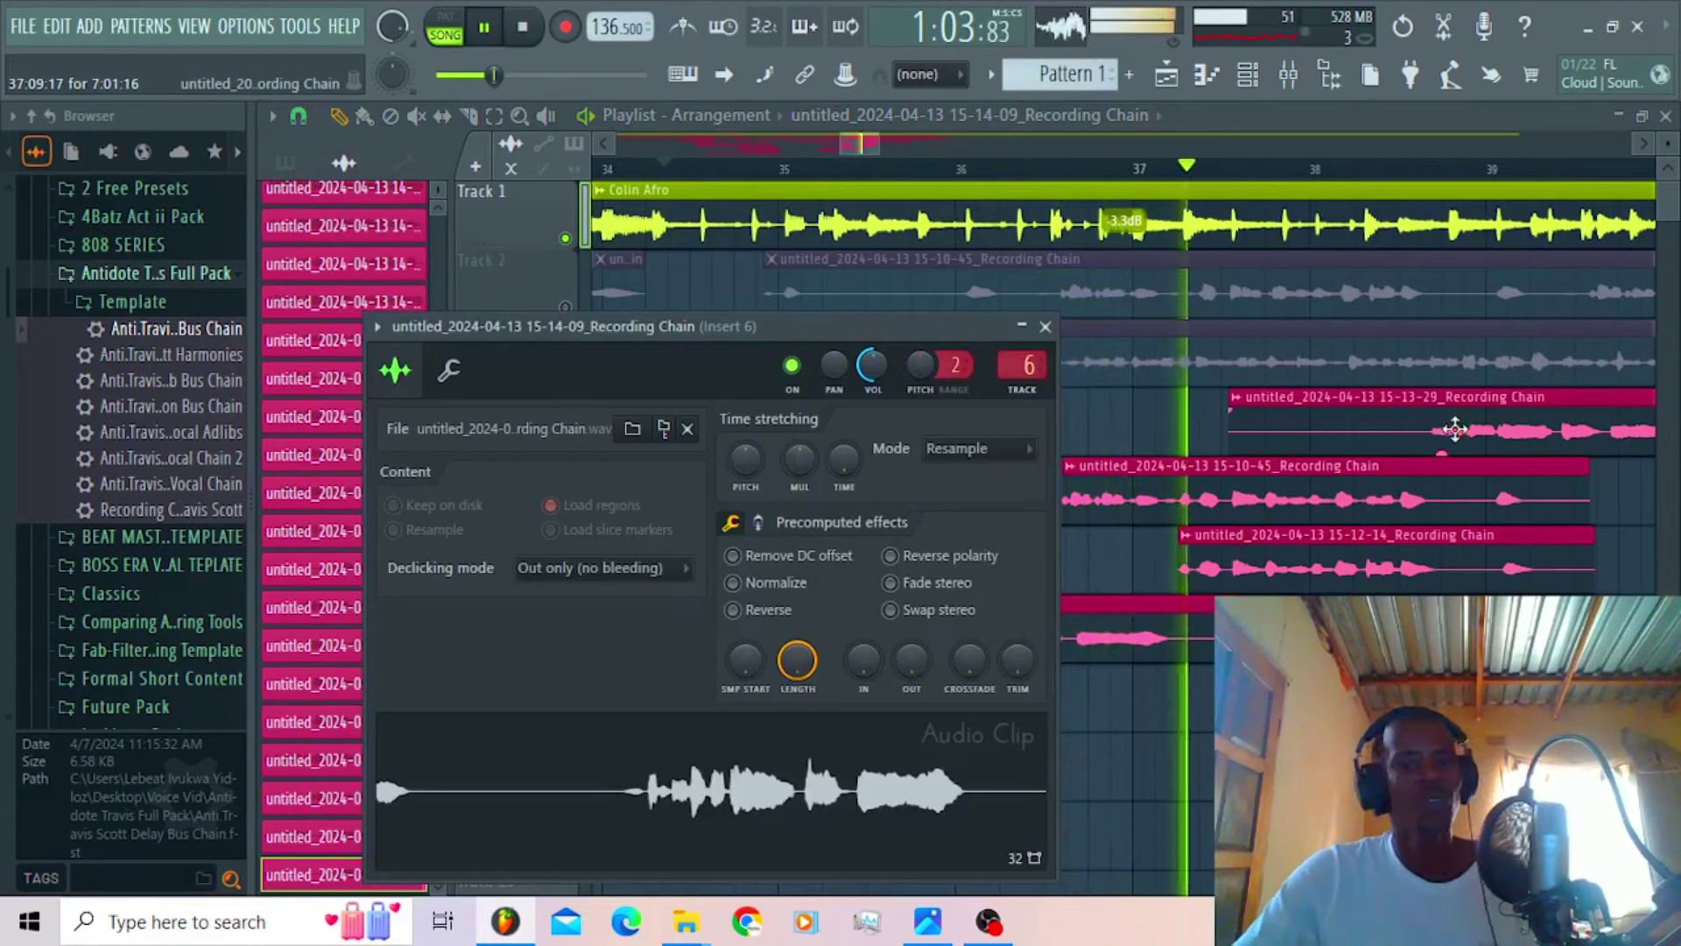
pyautogui.doubleClick(1252, 430)
pyautogui.moveTo(990, 335); pyautogui.dragTo(991, 315)
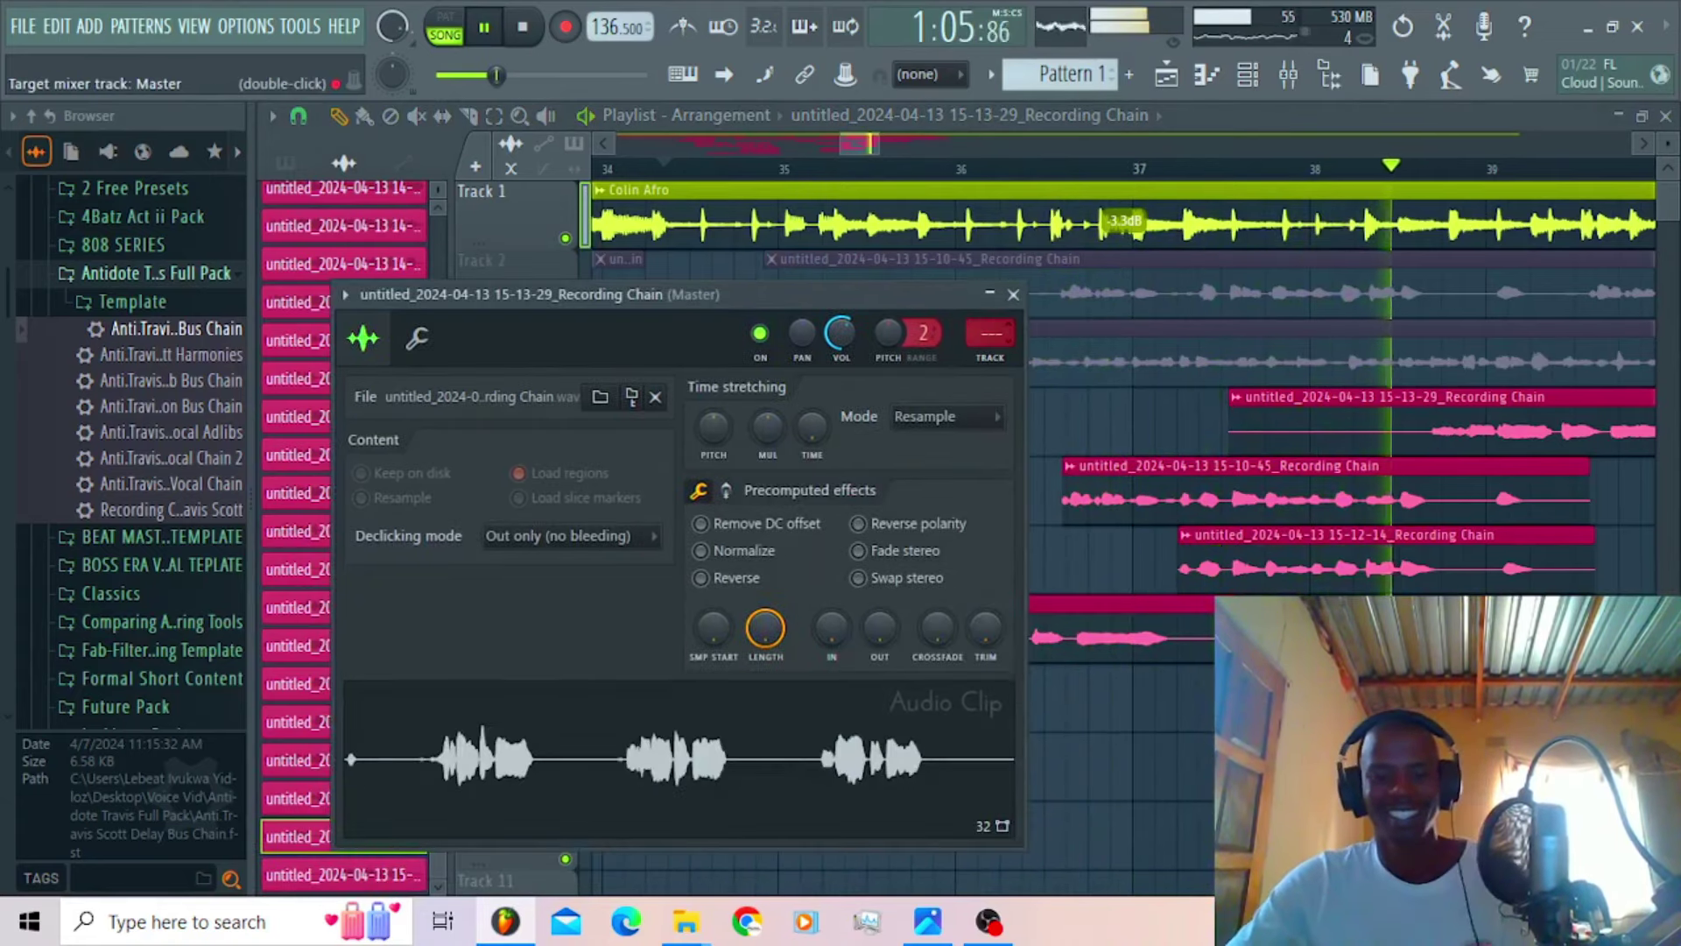
pyautogui.moveTo(873, 141); pyautogui.dragTo(891, 140)
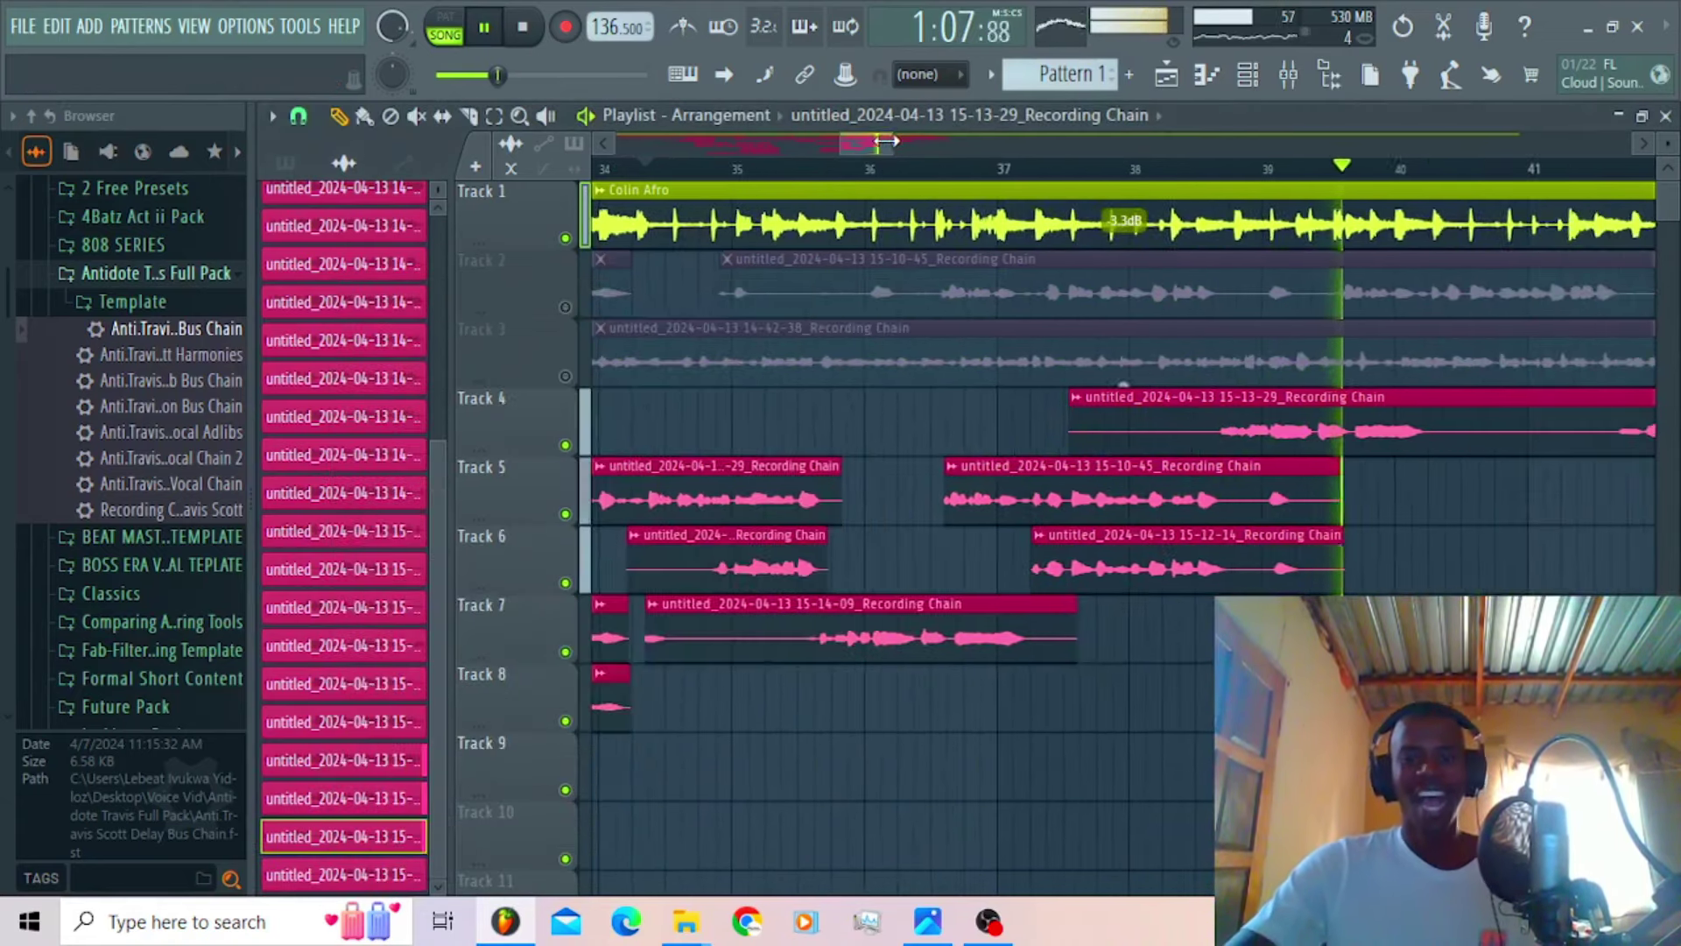
# Step: Replay the layered clips from about bar 38 and trim the silent start off the 15-14-09 take on Track 7
pyautogui.click(1158, 167)
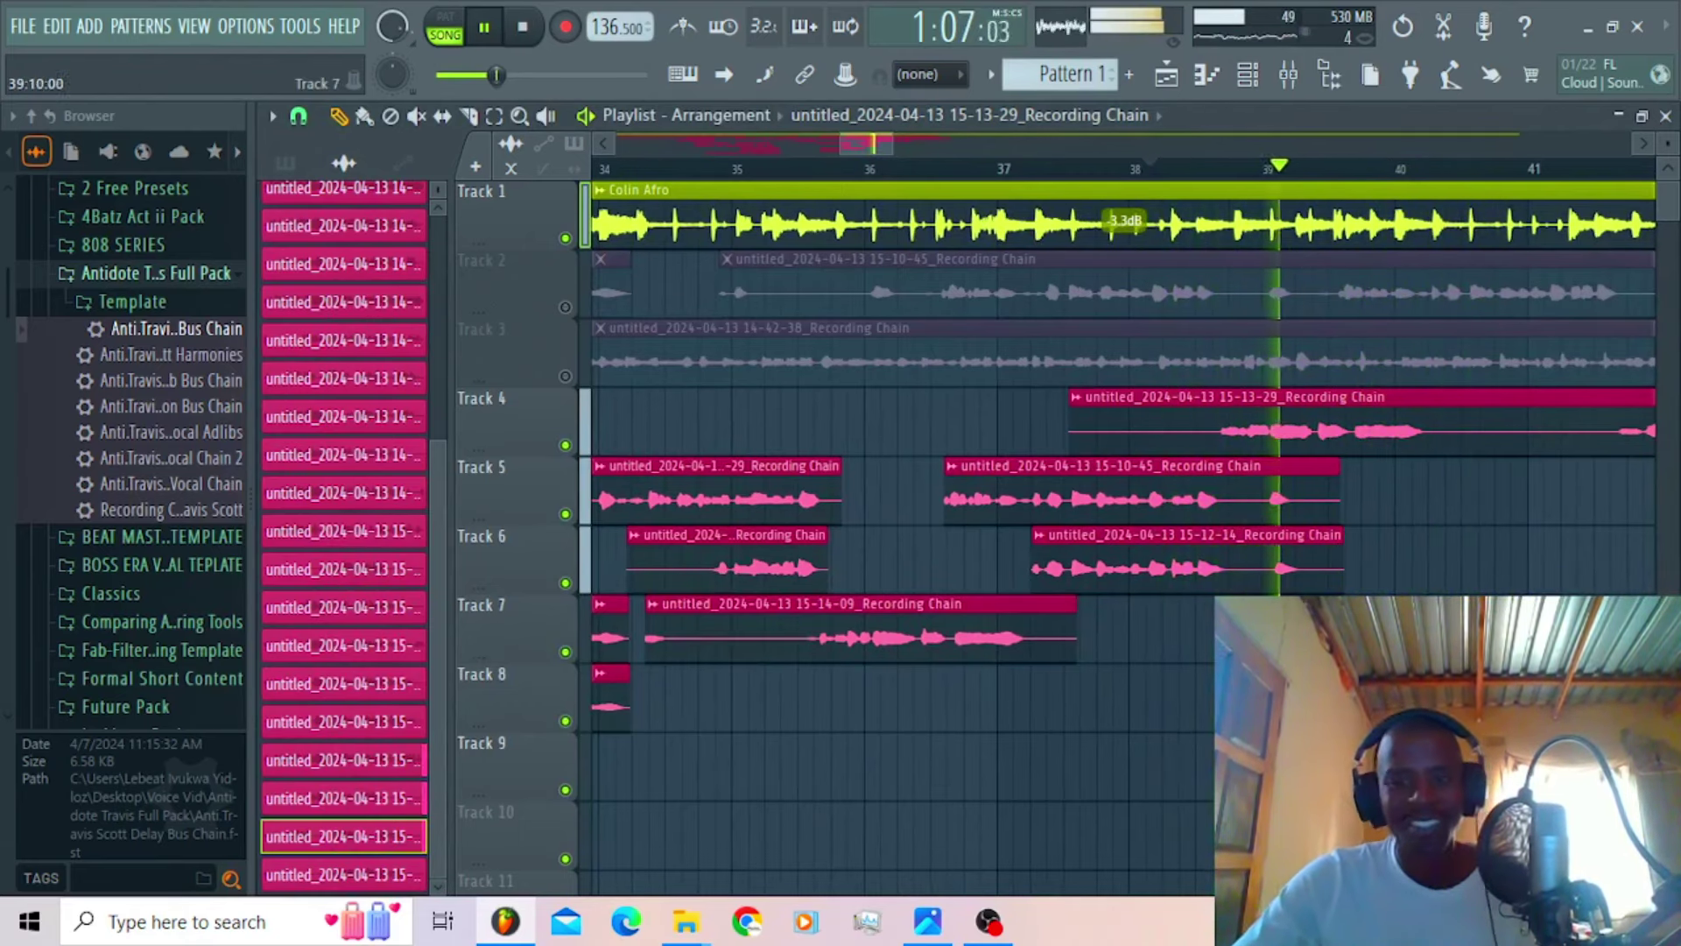
pyautogui.moveTo(646, 638); pyautogui.dragTo(812, 676)
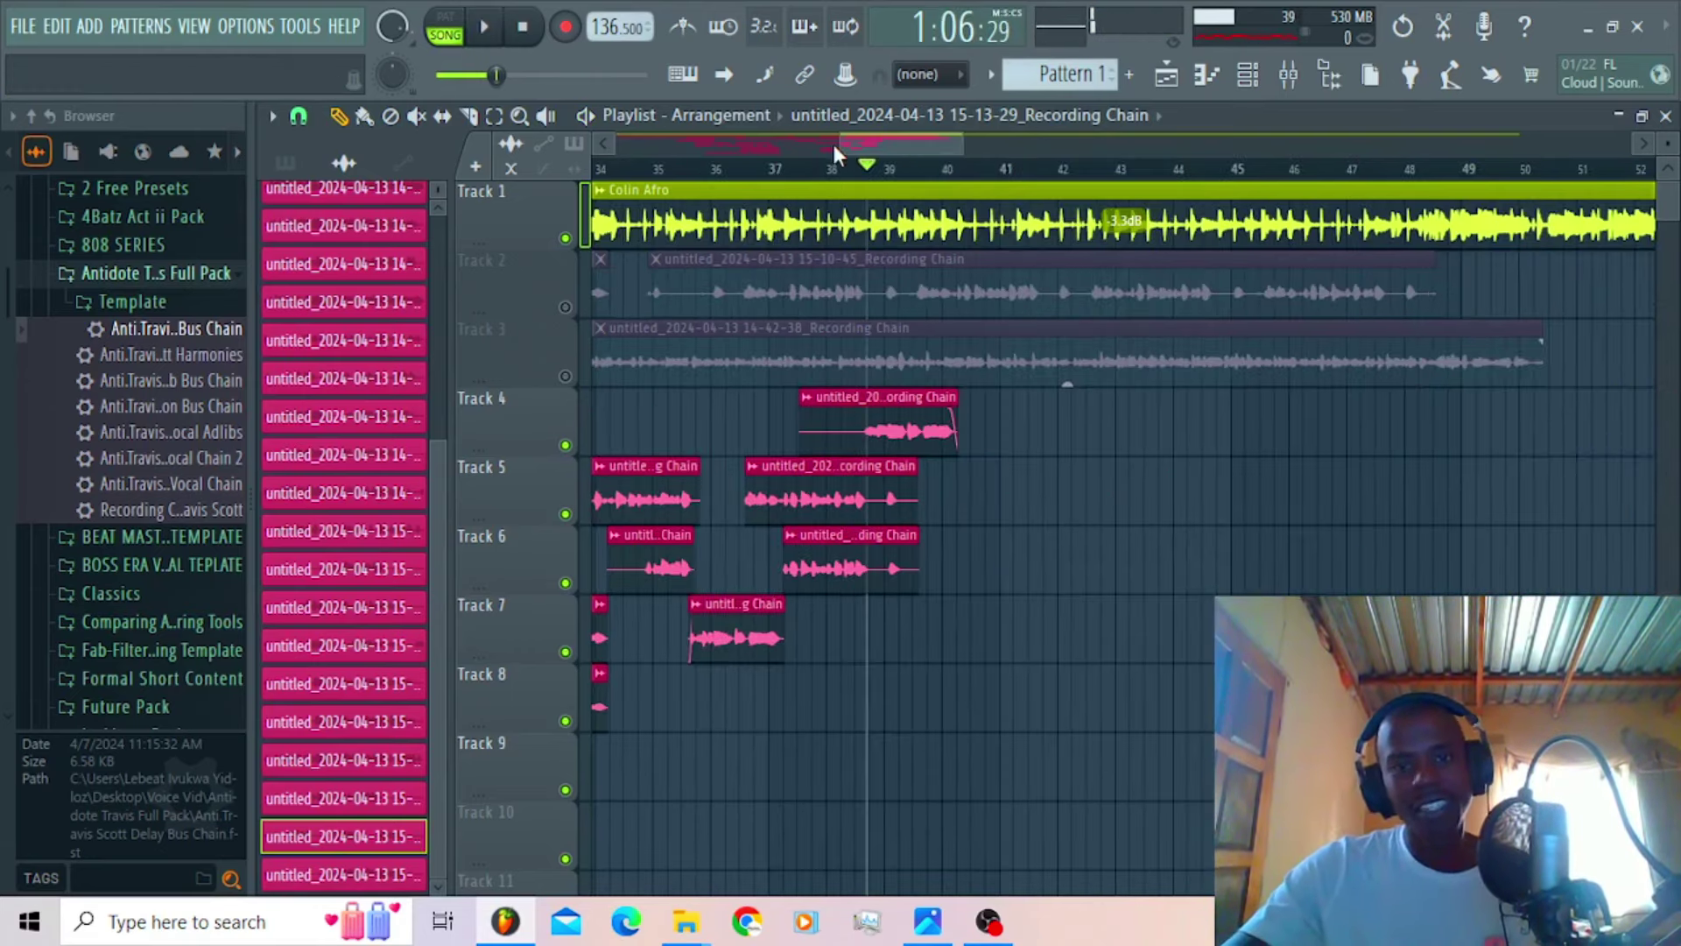
# Step: Record a new vocal take through the Recording Chain track into the playlist as an audio clip from about bar 38.6
pyautogui.moveTo(834, 142); pyautogui.dragTo(935, 149)
pyautogui.click(1292, 81)
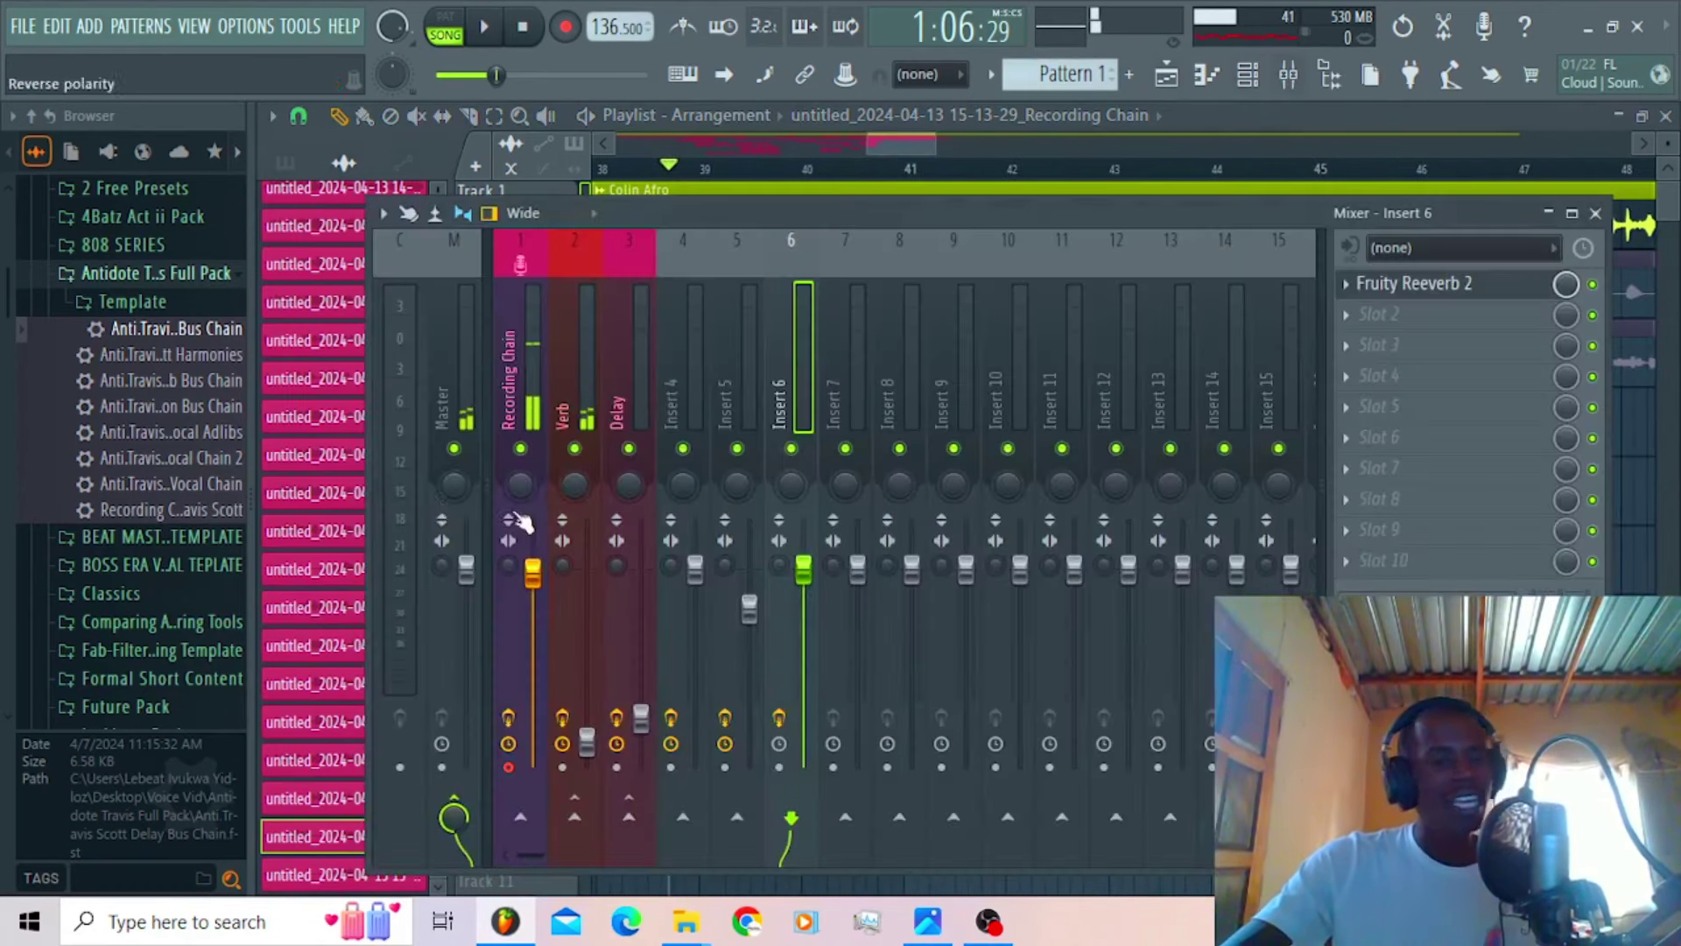
pyautogui.click(511, 404)
pyautogui.press('F9')
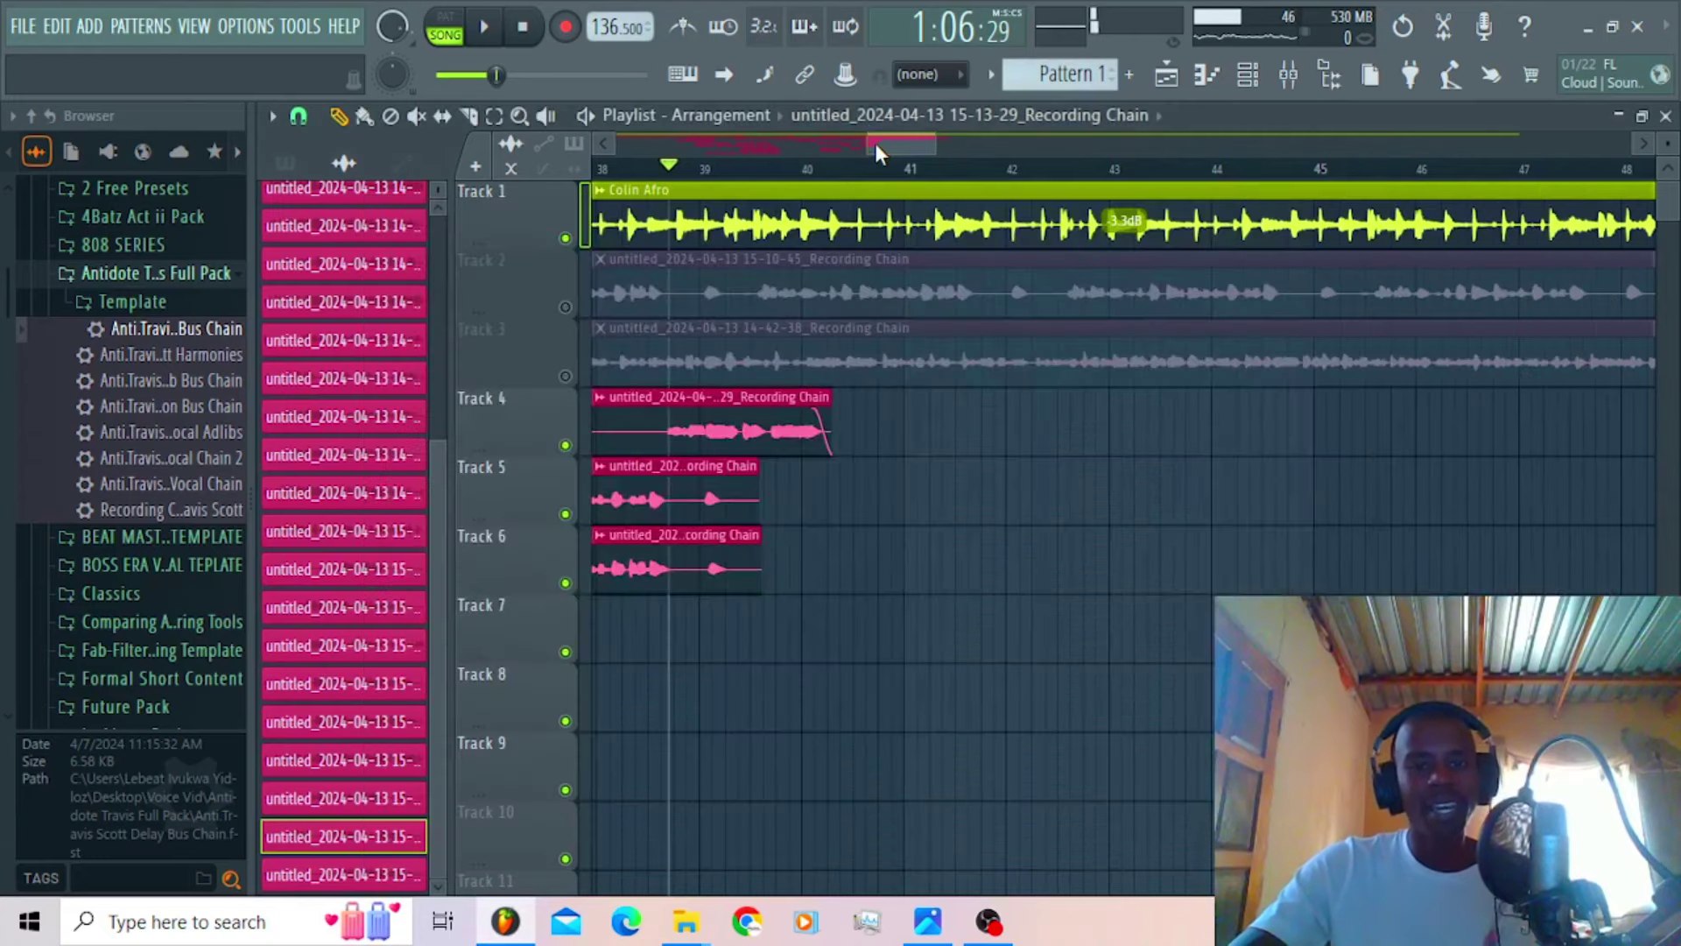
pyautogui.click(566, 28)
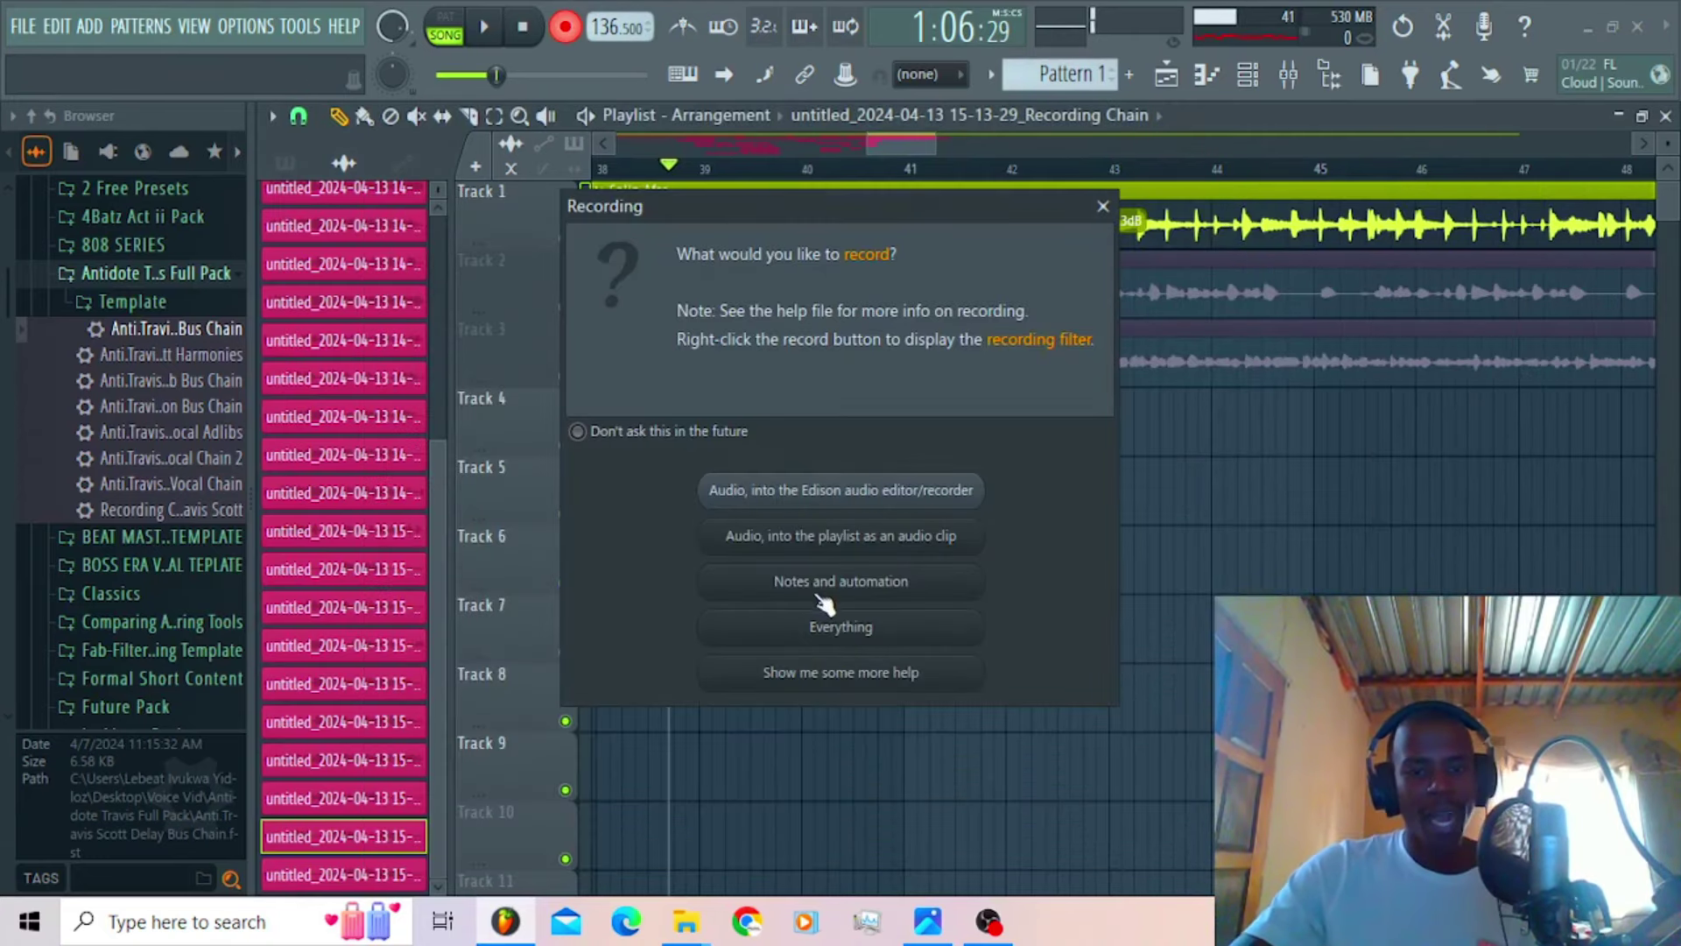
pyautogui.click(830, 536)
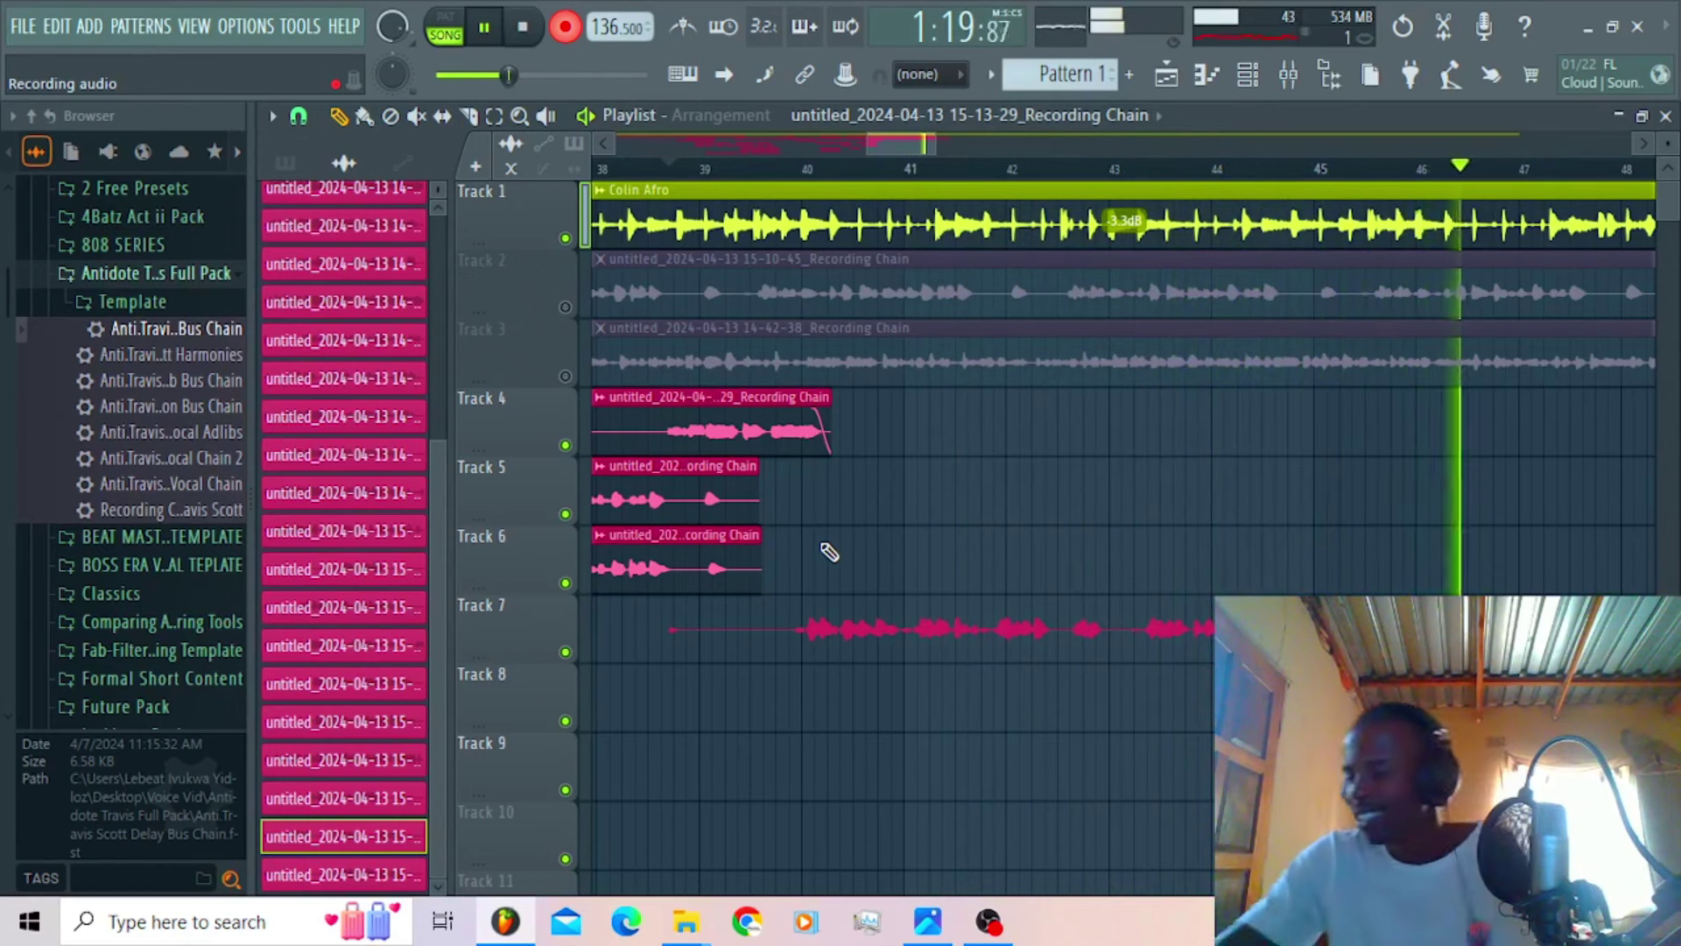
pyautogui.press('space')
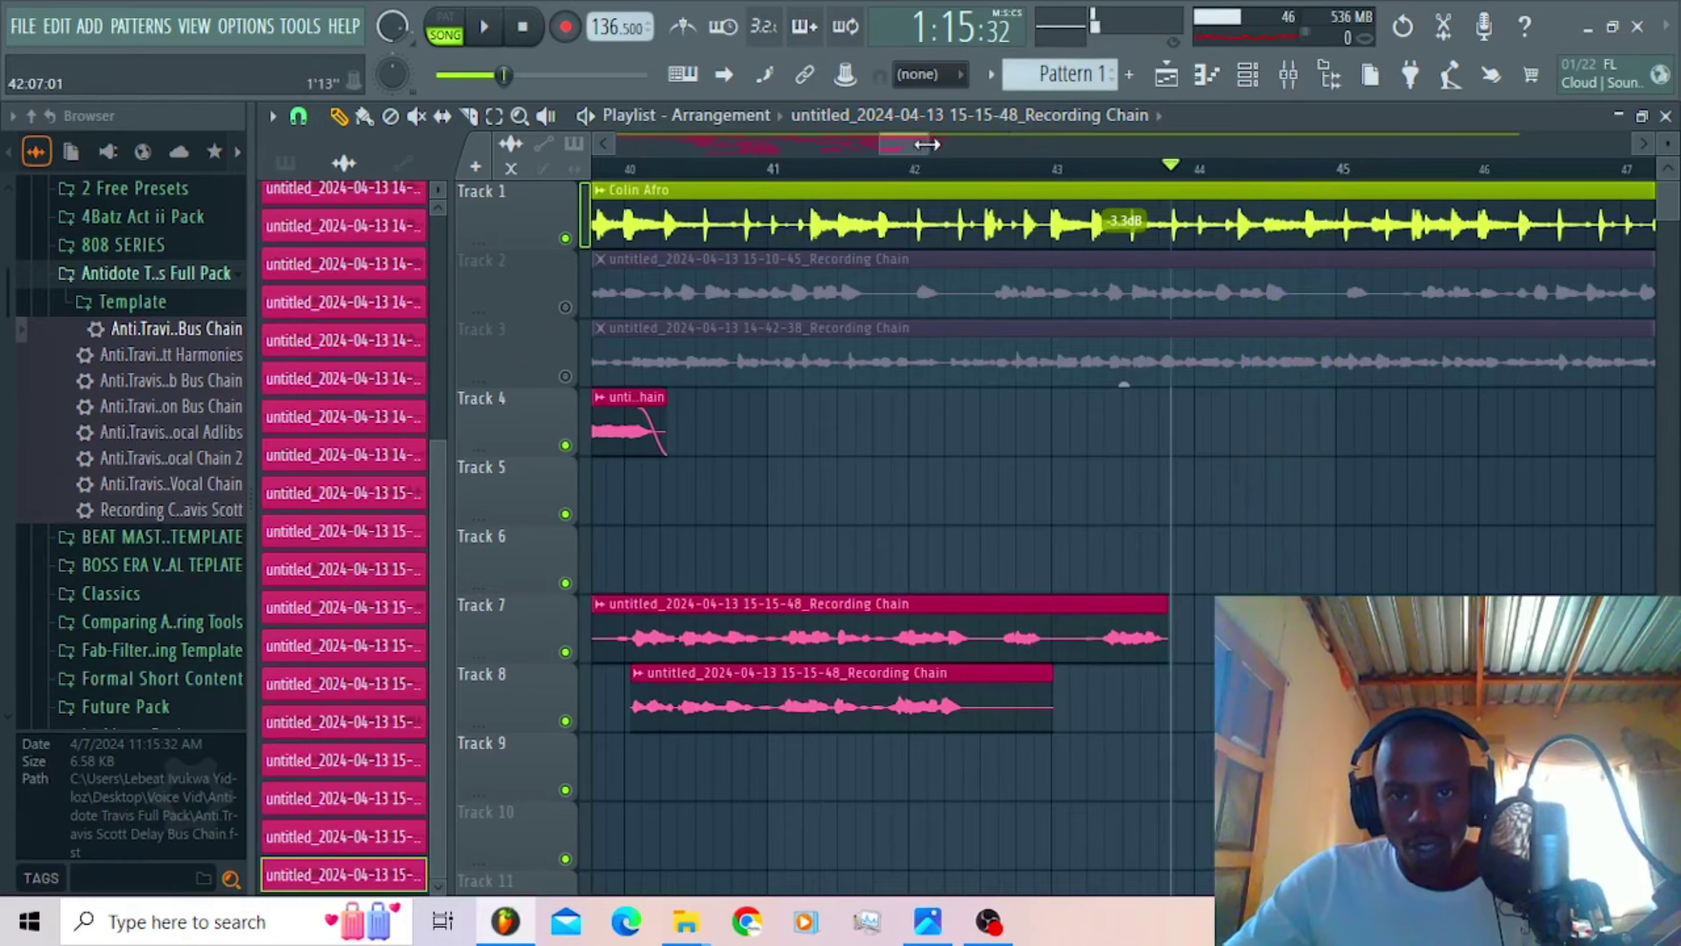
# Step: Mute Track 7, audition the copy of the 15-15-48 take on Track 8 alone, and delete that copy
pyautogui.moveTo(928, 145); pyautogui.dragTo(884, 156)
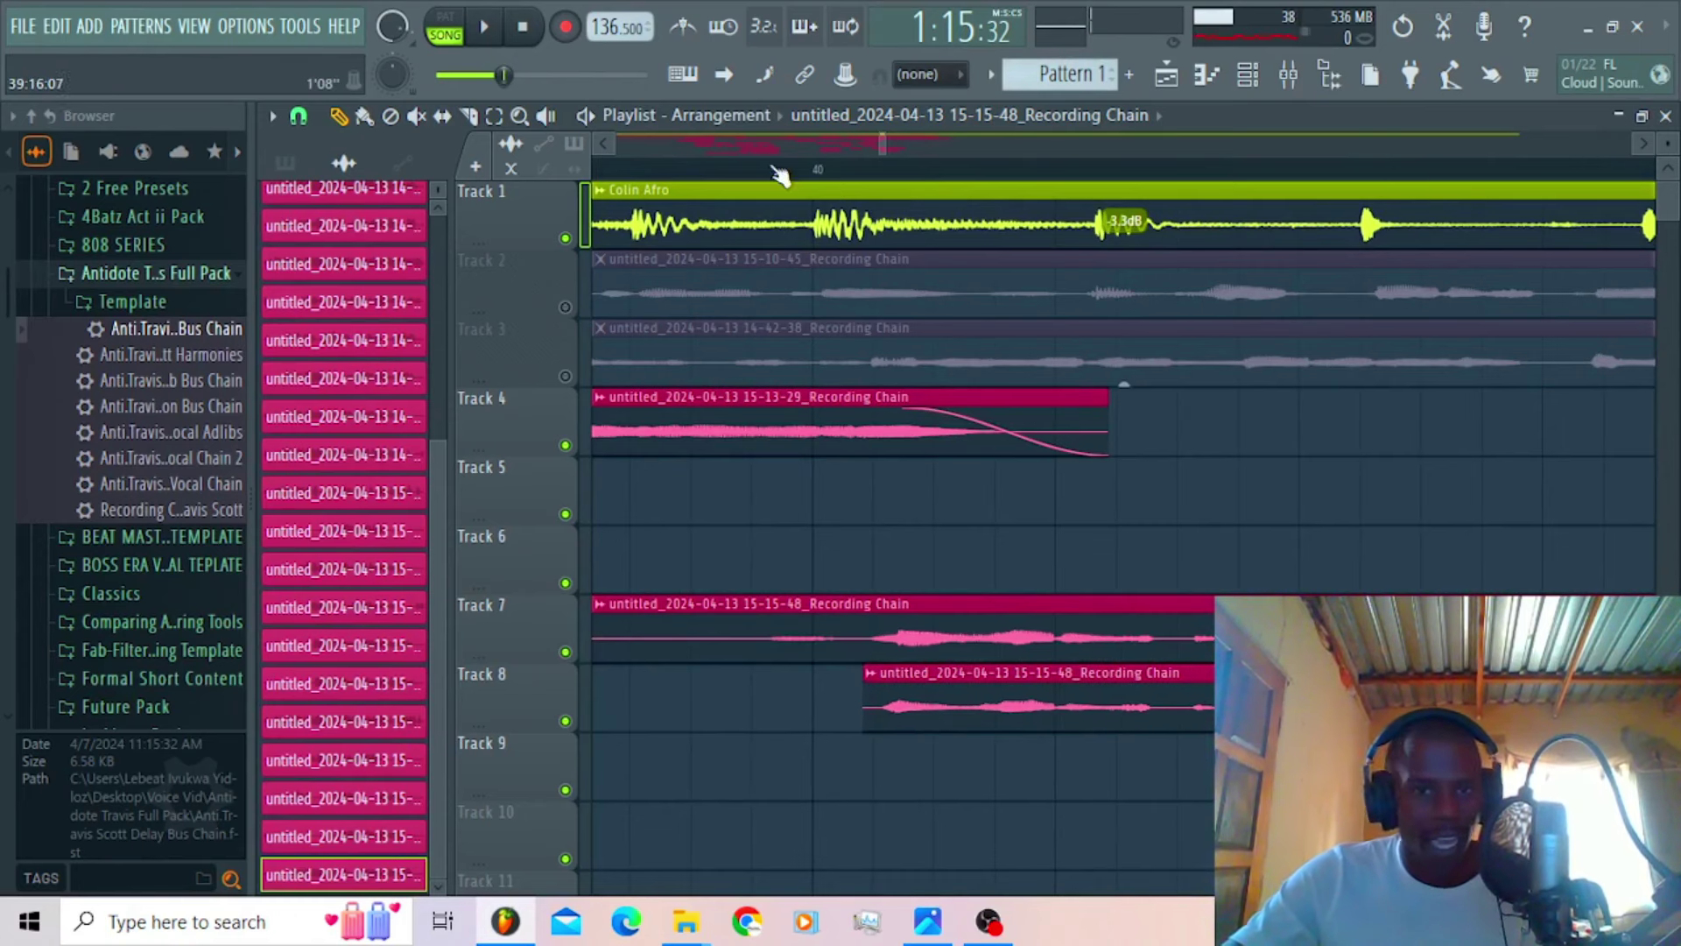
pyautogui.click(565, 651)
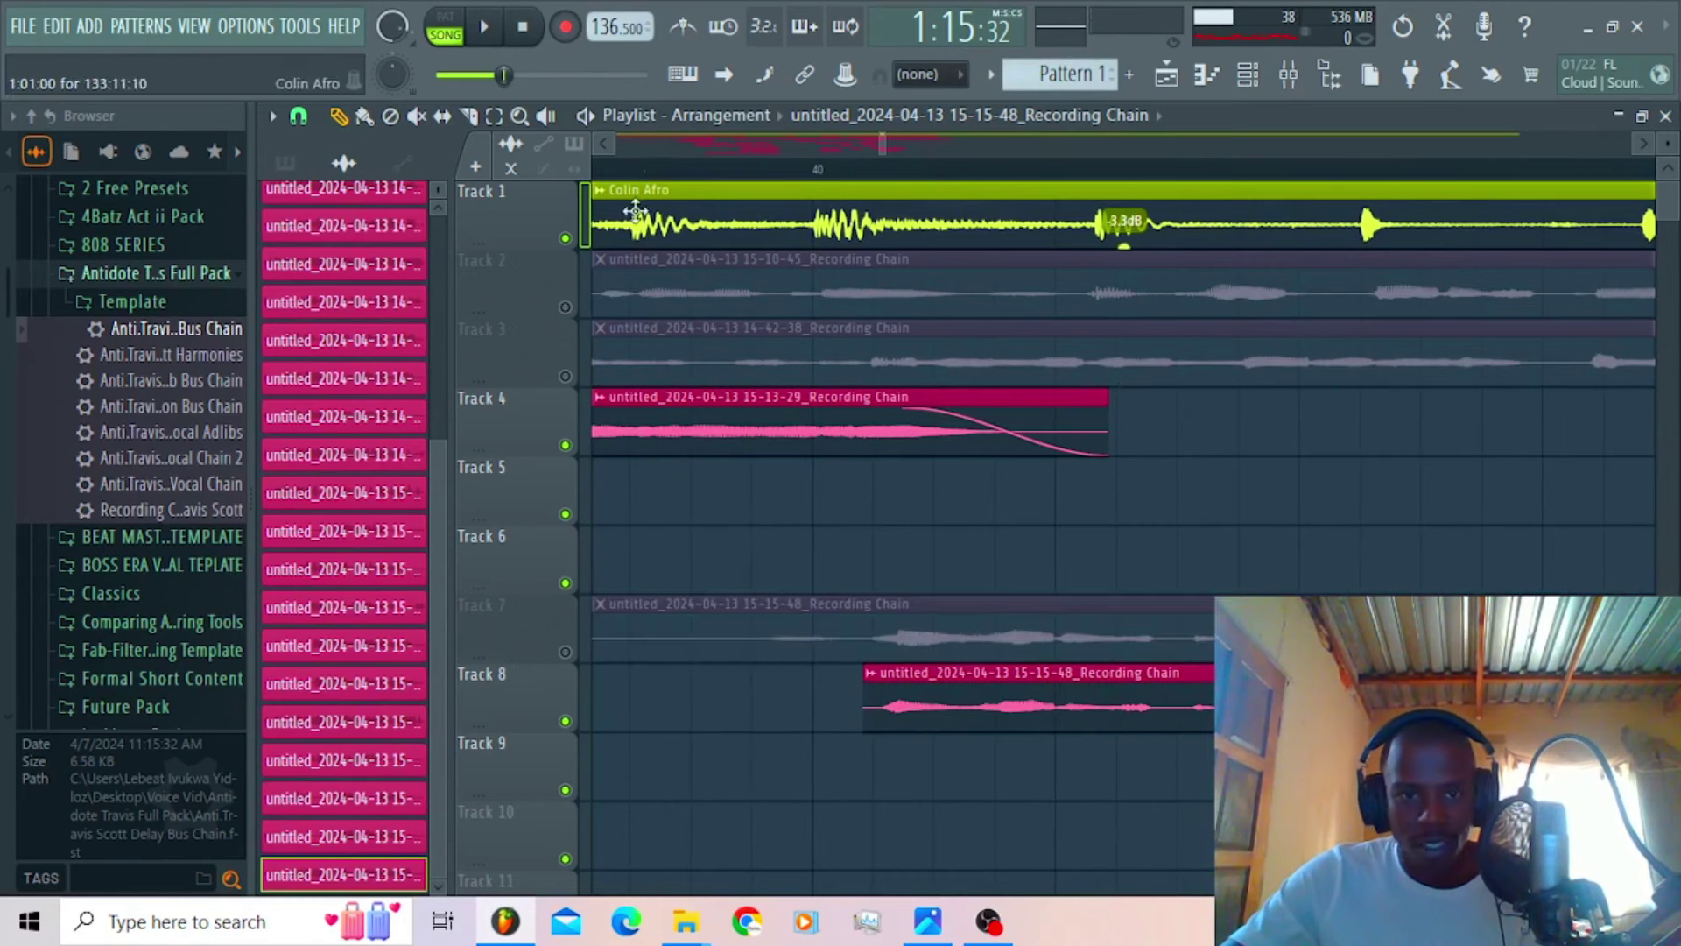
pyautogui.press('space')
pyautogui.moveTo(886, 149)
pyautogui.mouseDown()
pyautogui.moveTo(933, 160)
pyautogui.moveTo(890, 144)
pyautogui.mouseUp()
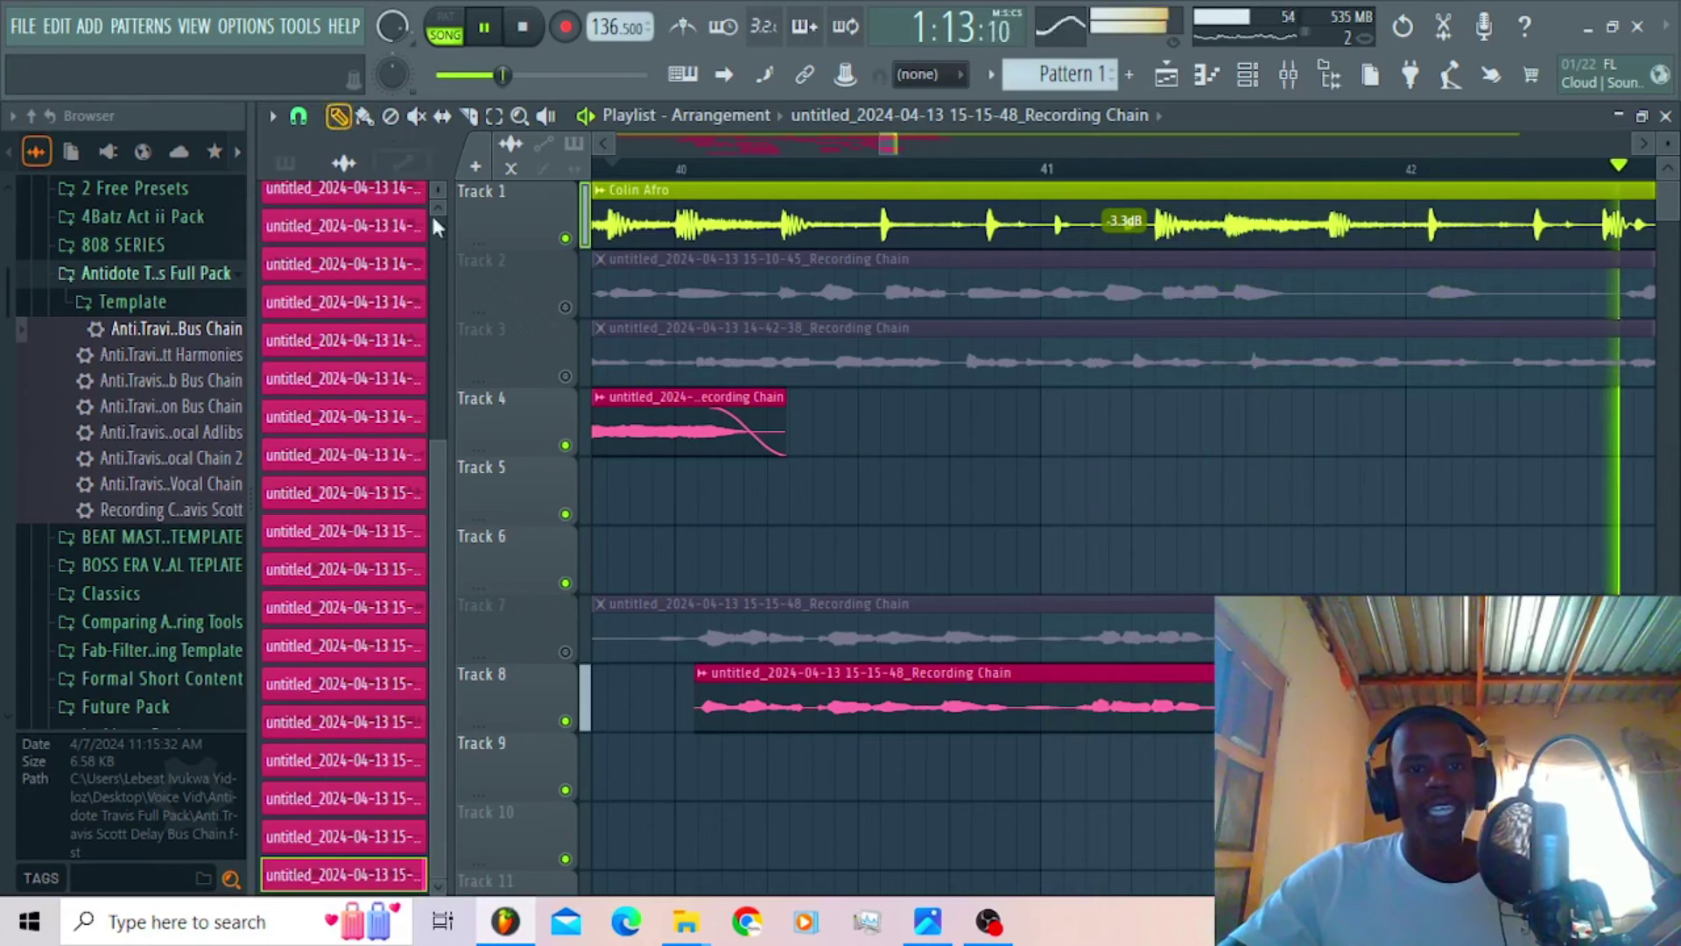
pyautogui.rightClick(1051, 718)
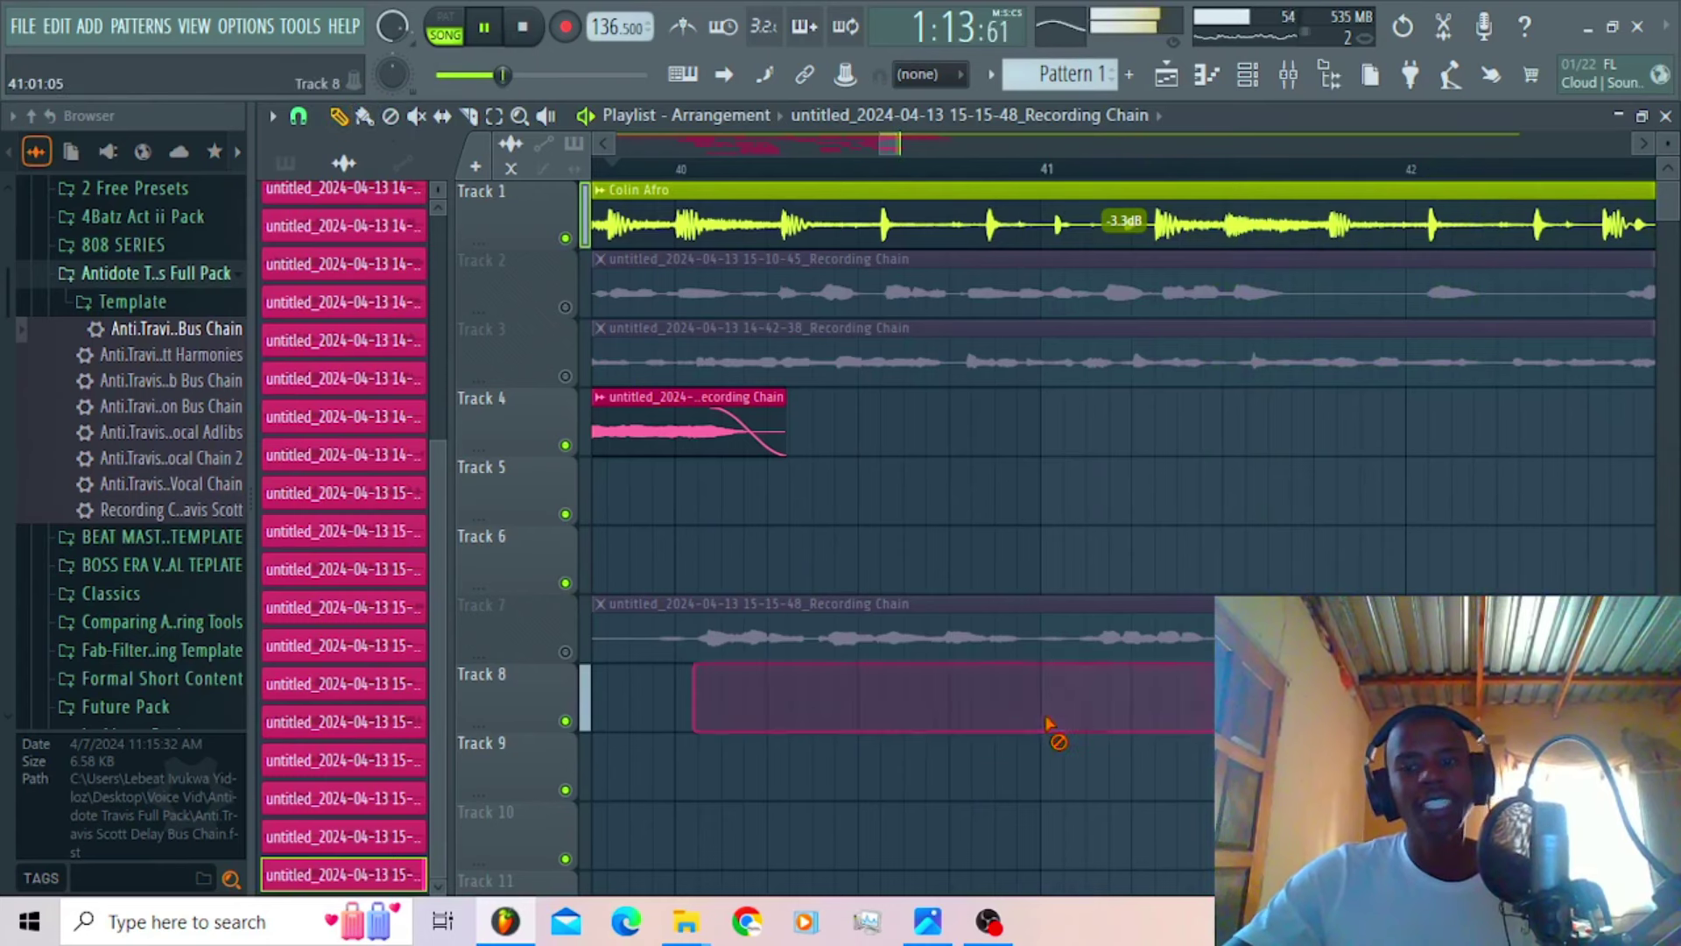
# Step: Unmute and replay Track 7, then shorten the split-off 15-15-48 phrase on Track 8 to about bar 42.4 with a fade-out
pyautogui.click(565, 653)
pyautogui.click(632, 171)
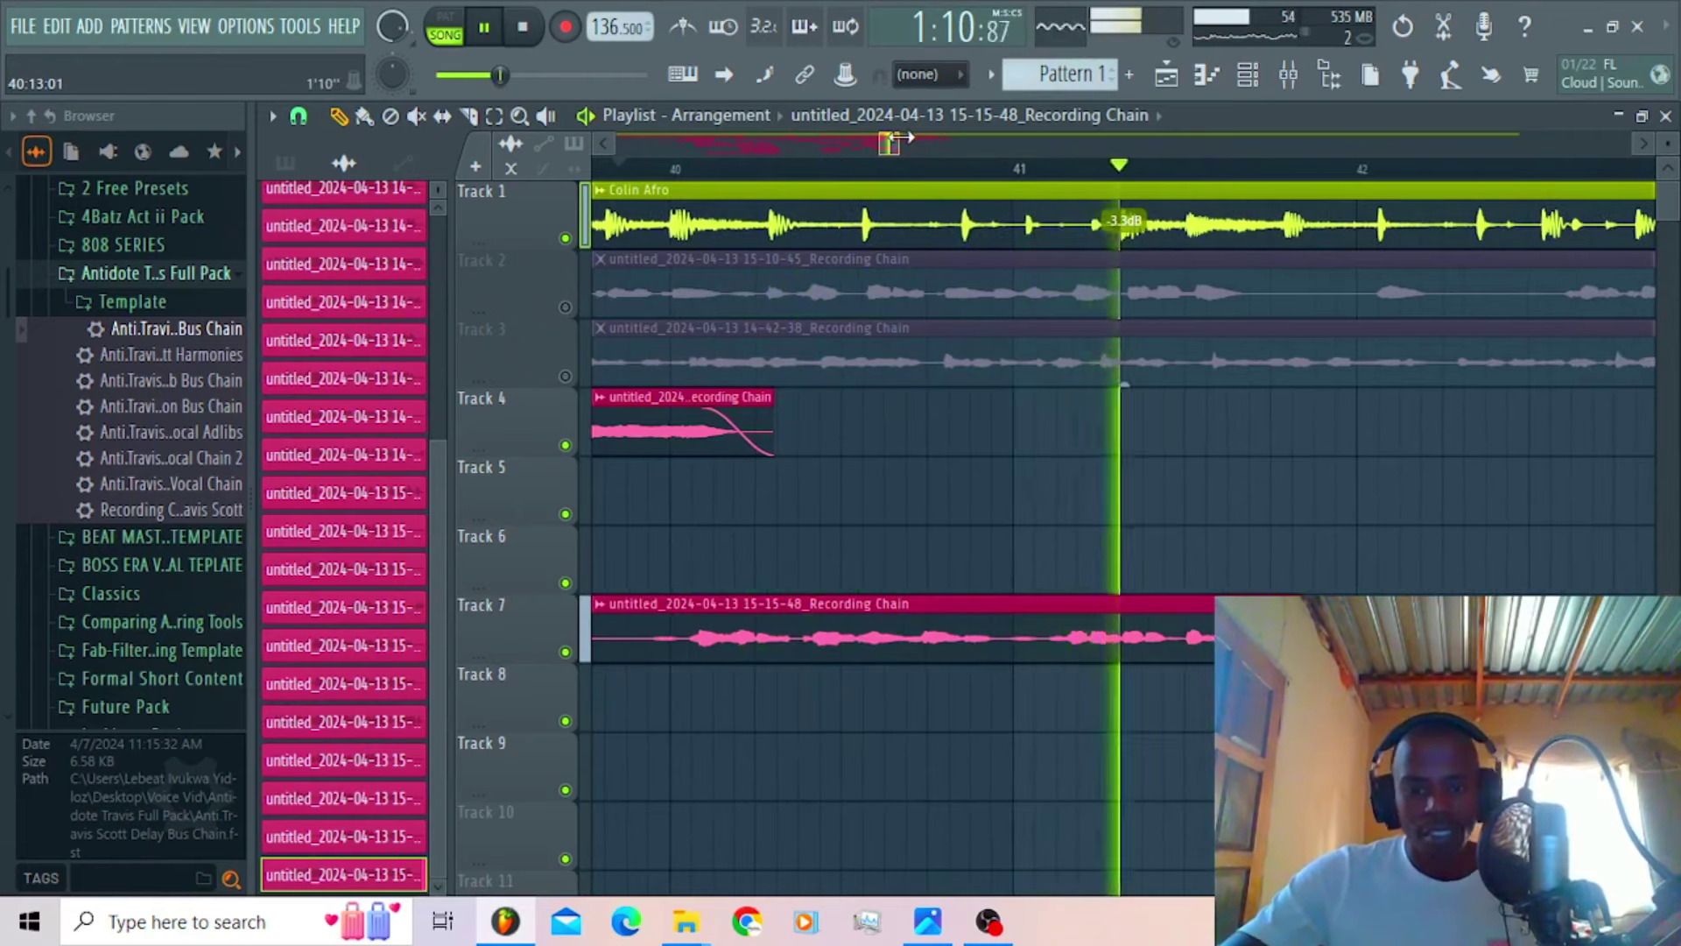
pyautogui.moveTo(900, 135); pyautogui.dragTo(934, 151)
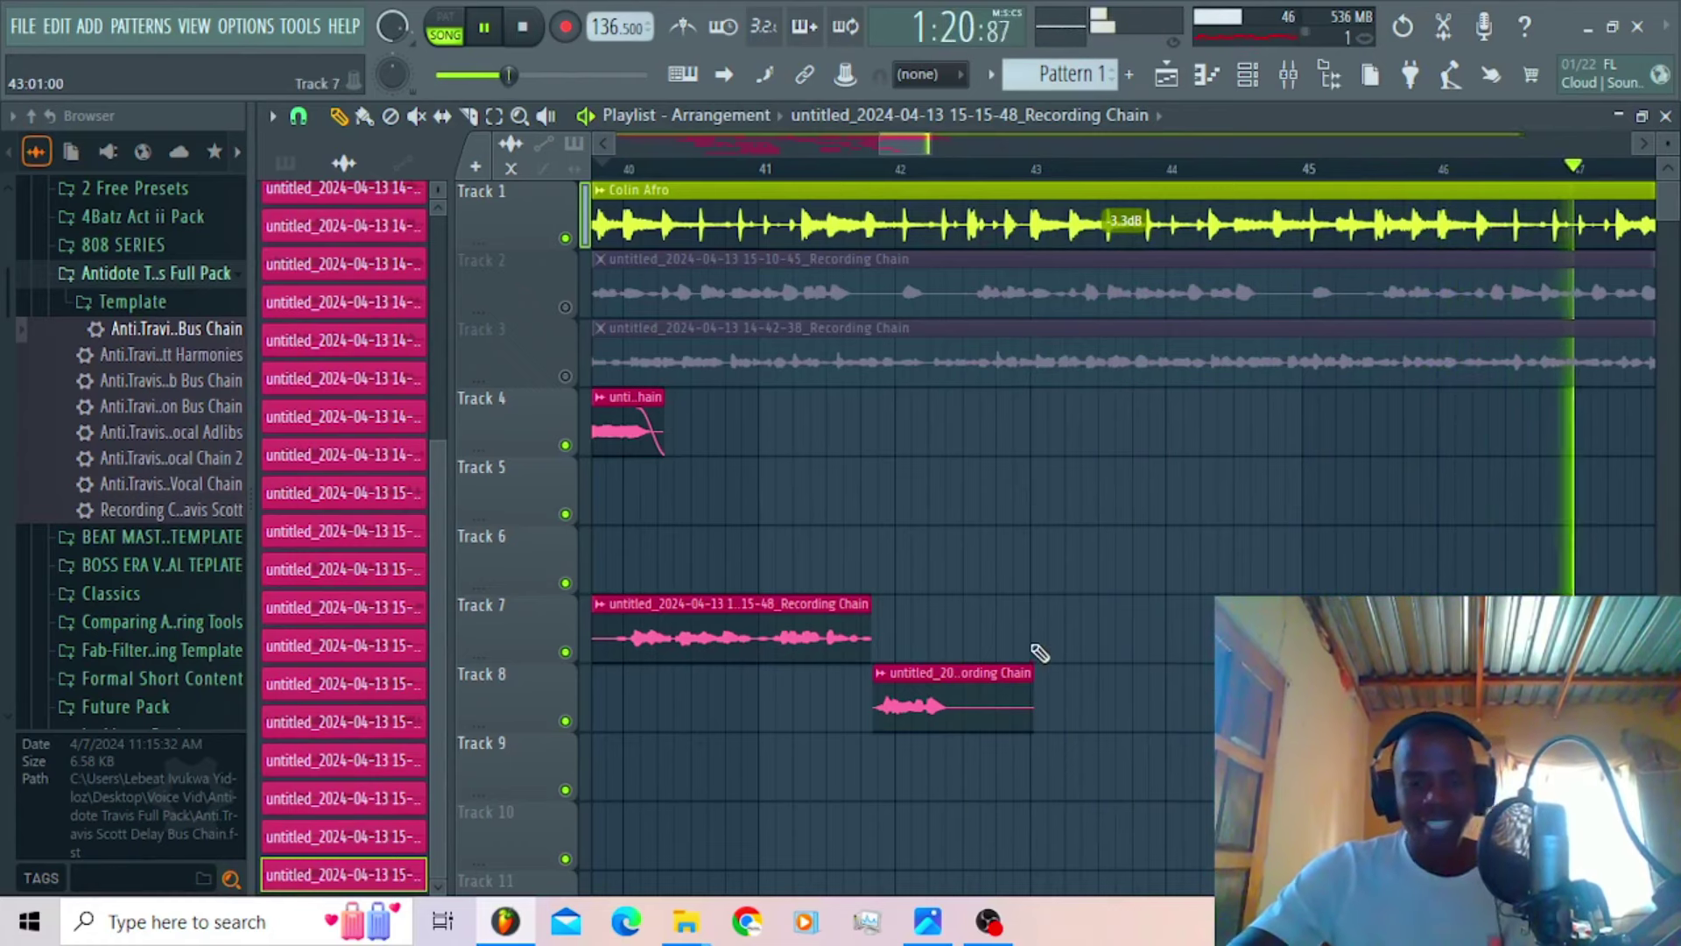
pyautogui.moveTo(1033, 652); pyautogui.dragTo(947, 631)
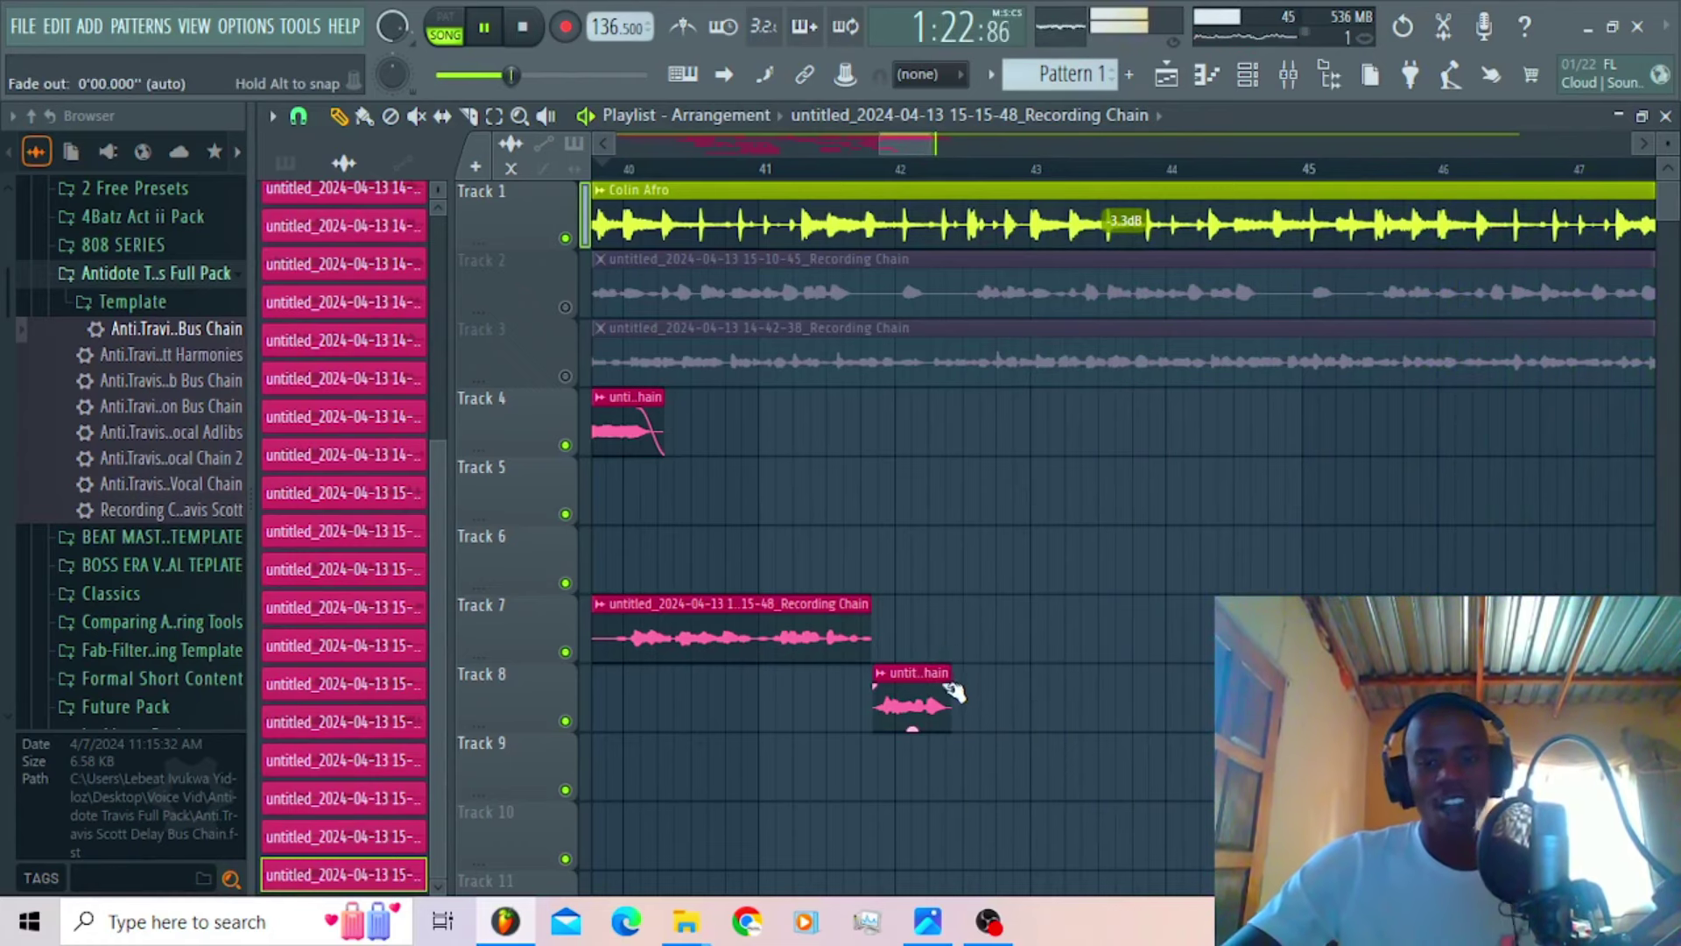
pyautogui.press('space')
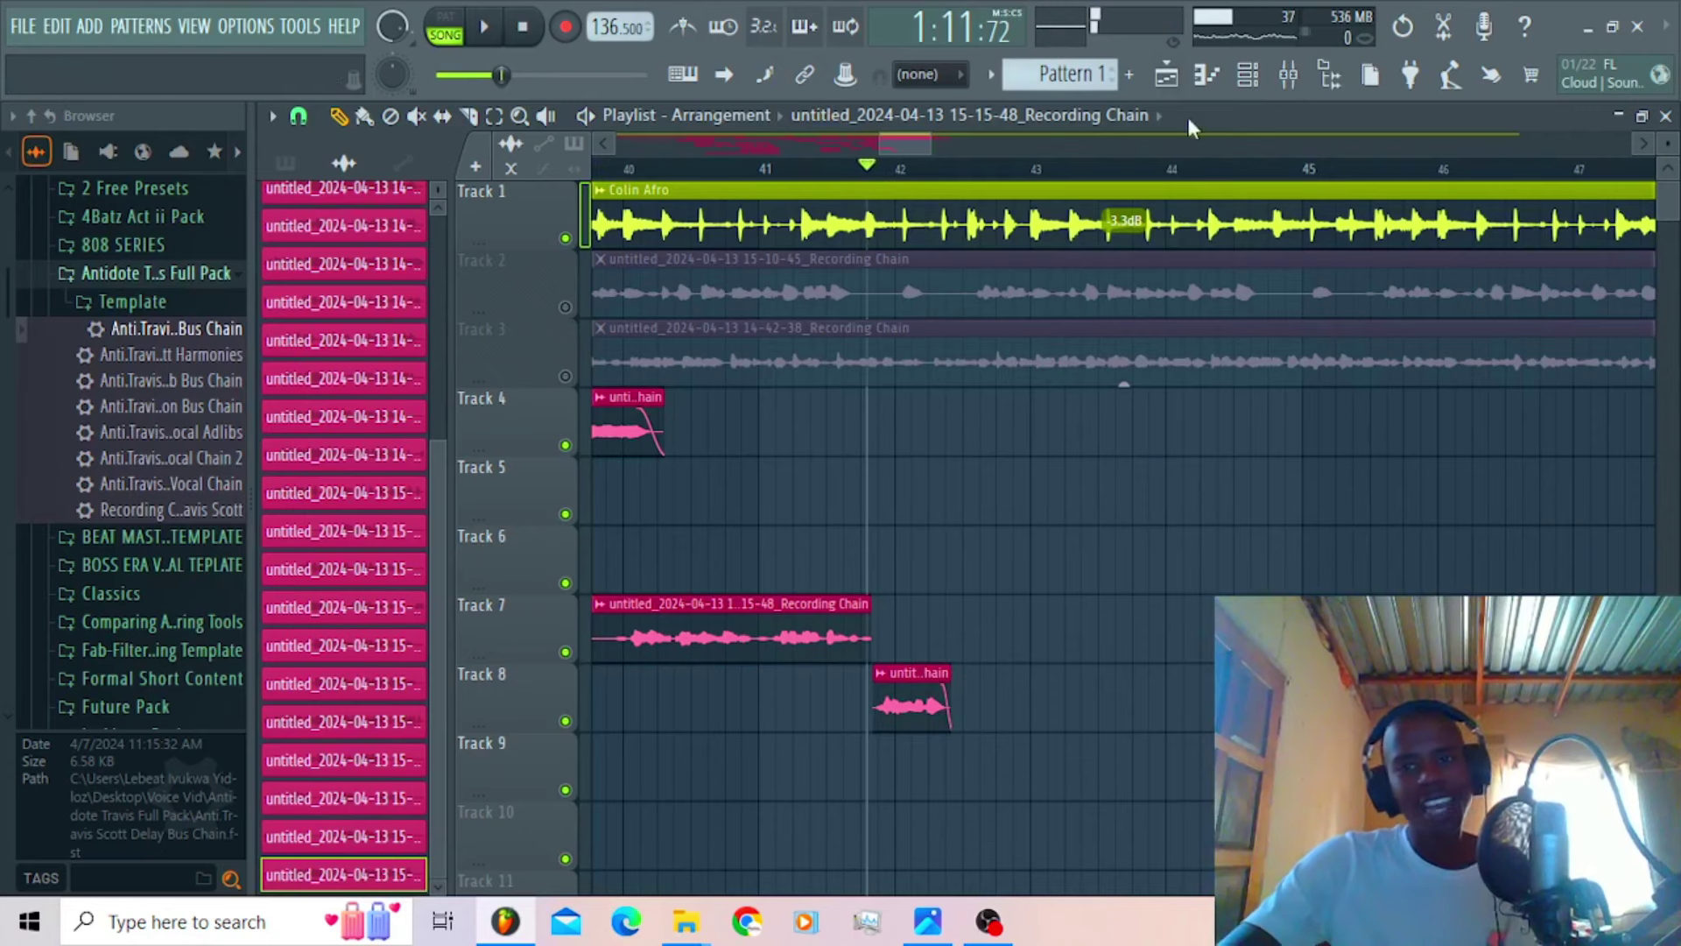
# Step: Record two successive takes through the Recording Chain track as playlist audio clips from about bar 41.7
pyautogui.click(1286, 86)
pyautogui.click(523, 324)
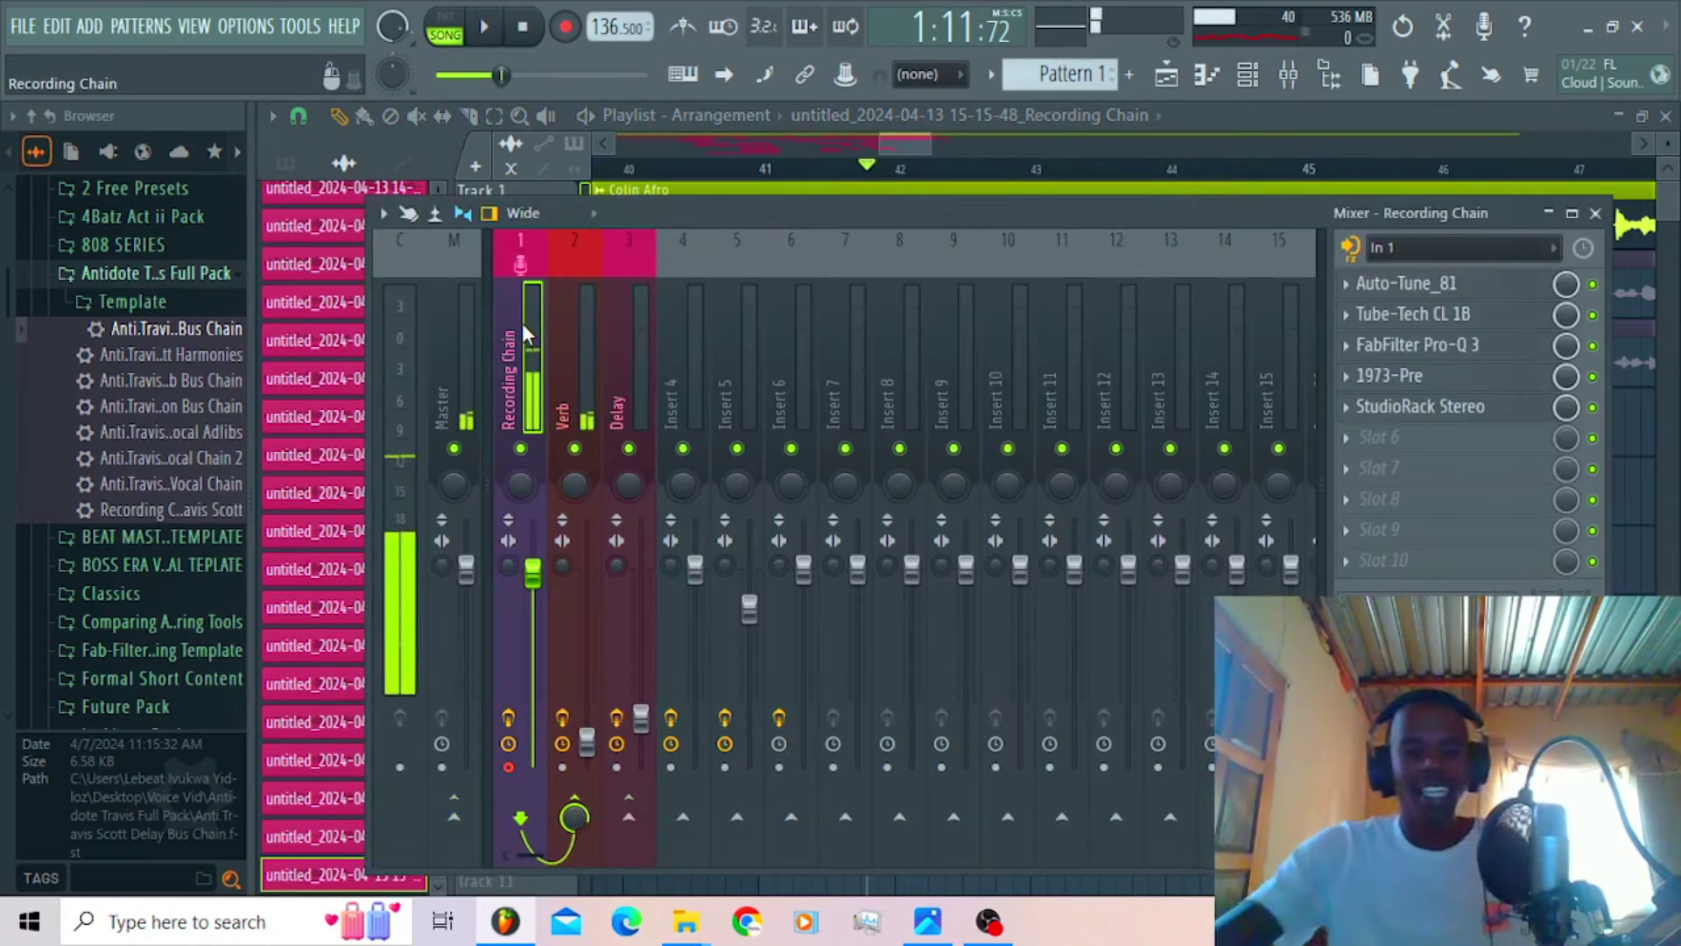
pyautogui.click(565, 26)
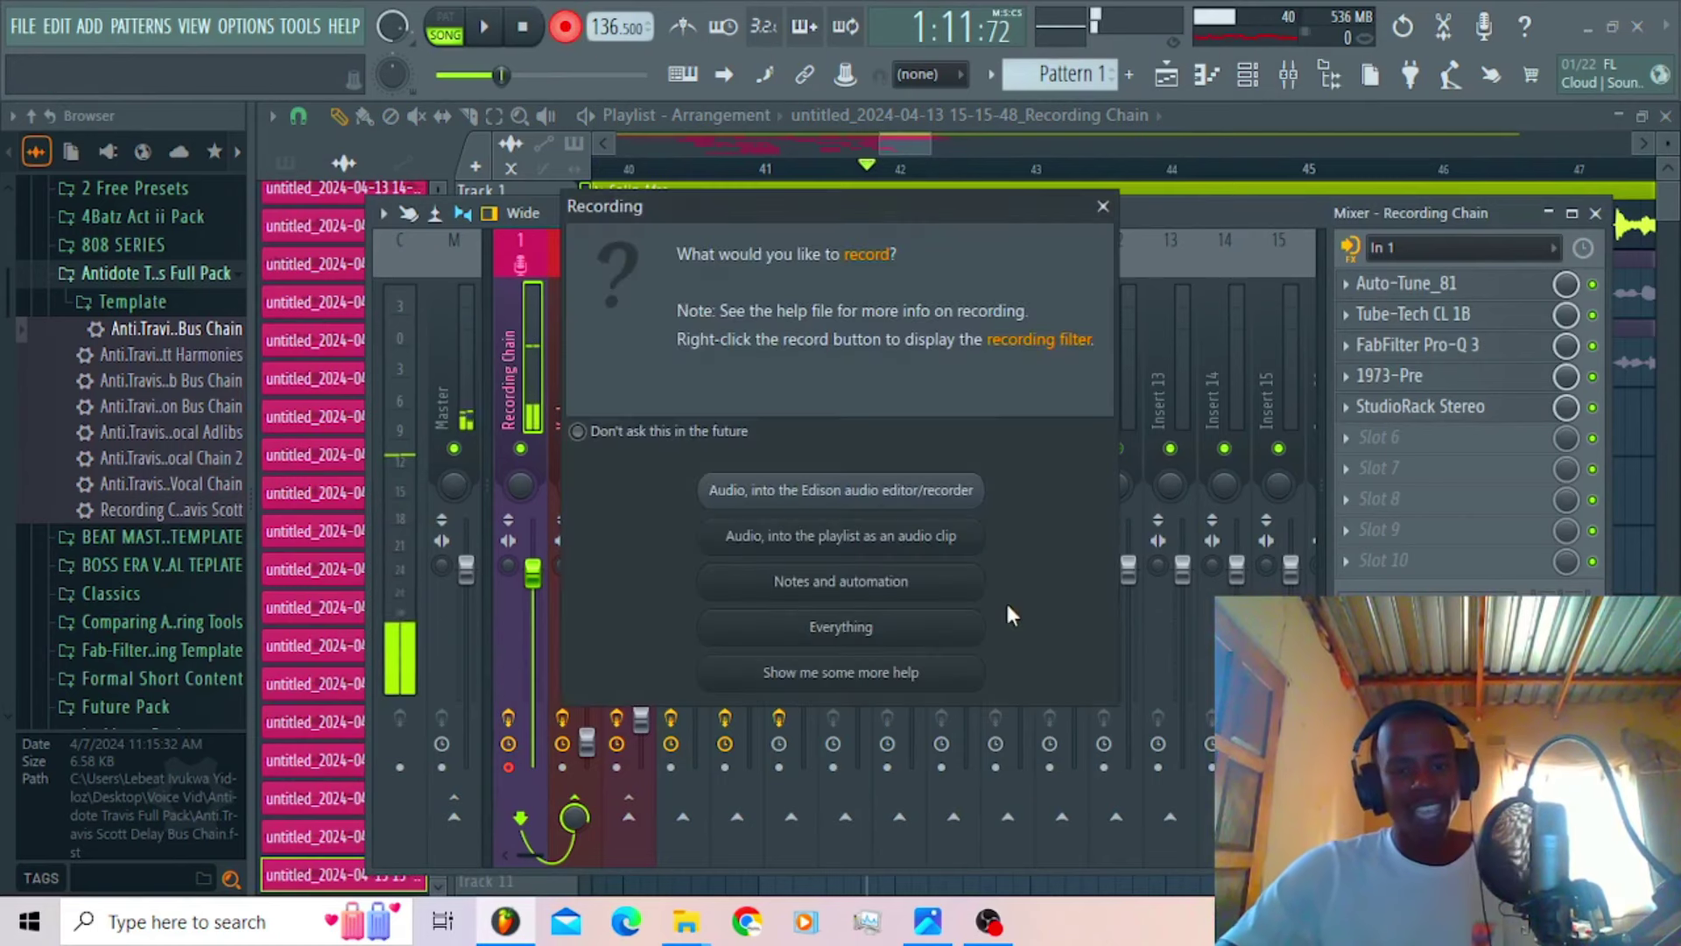
pyautogui.click(915, 539)
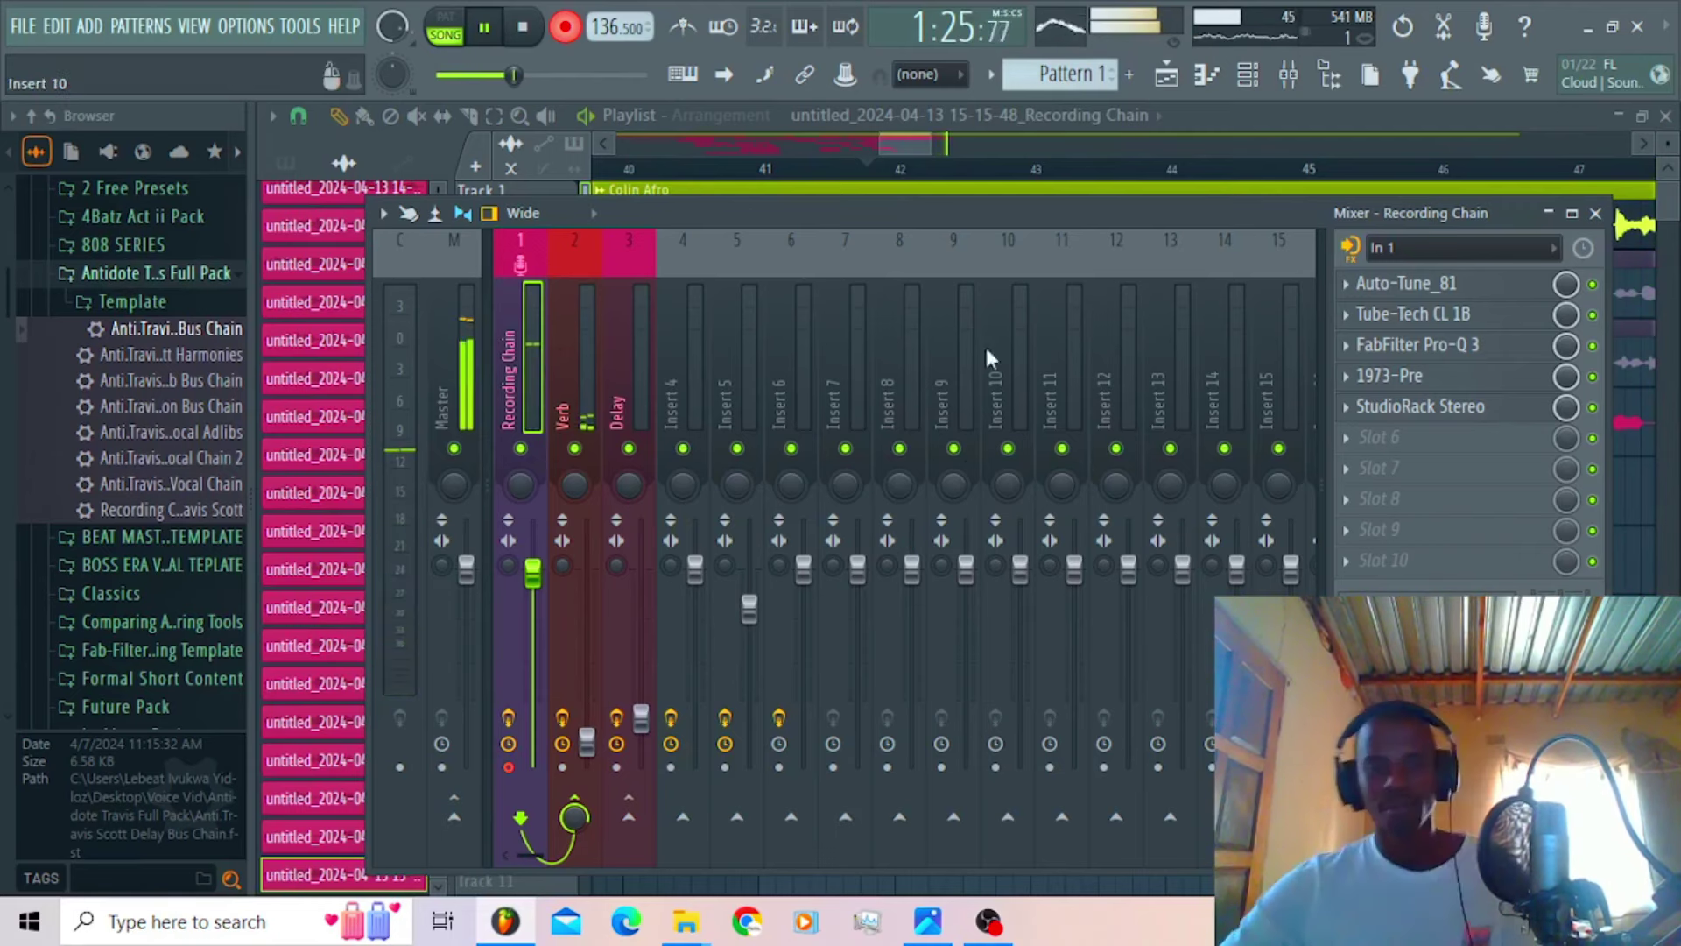
pyautogui.press('r')
pyautogui.click(927, 537)
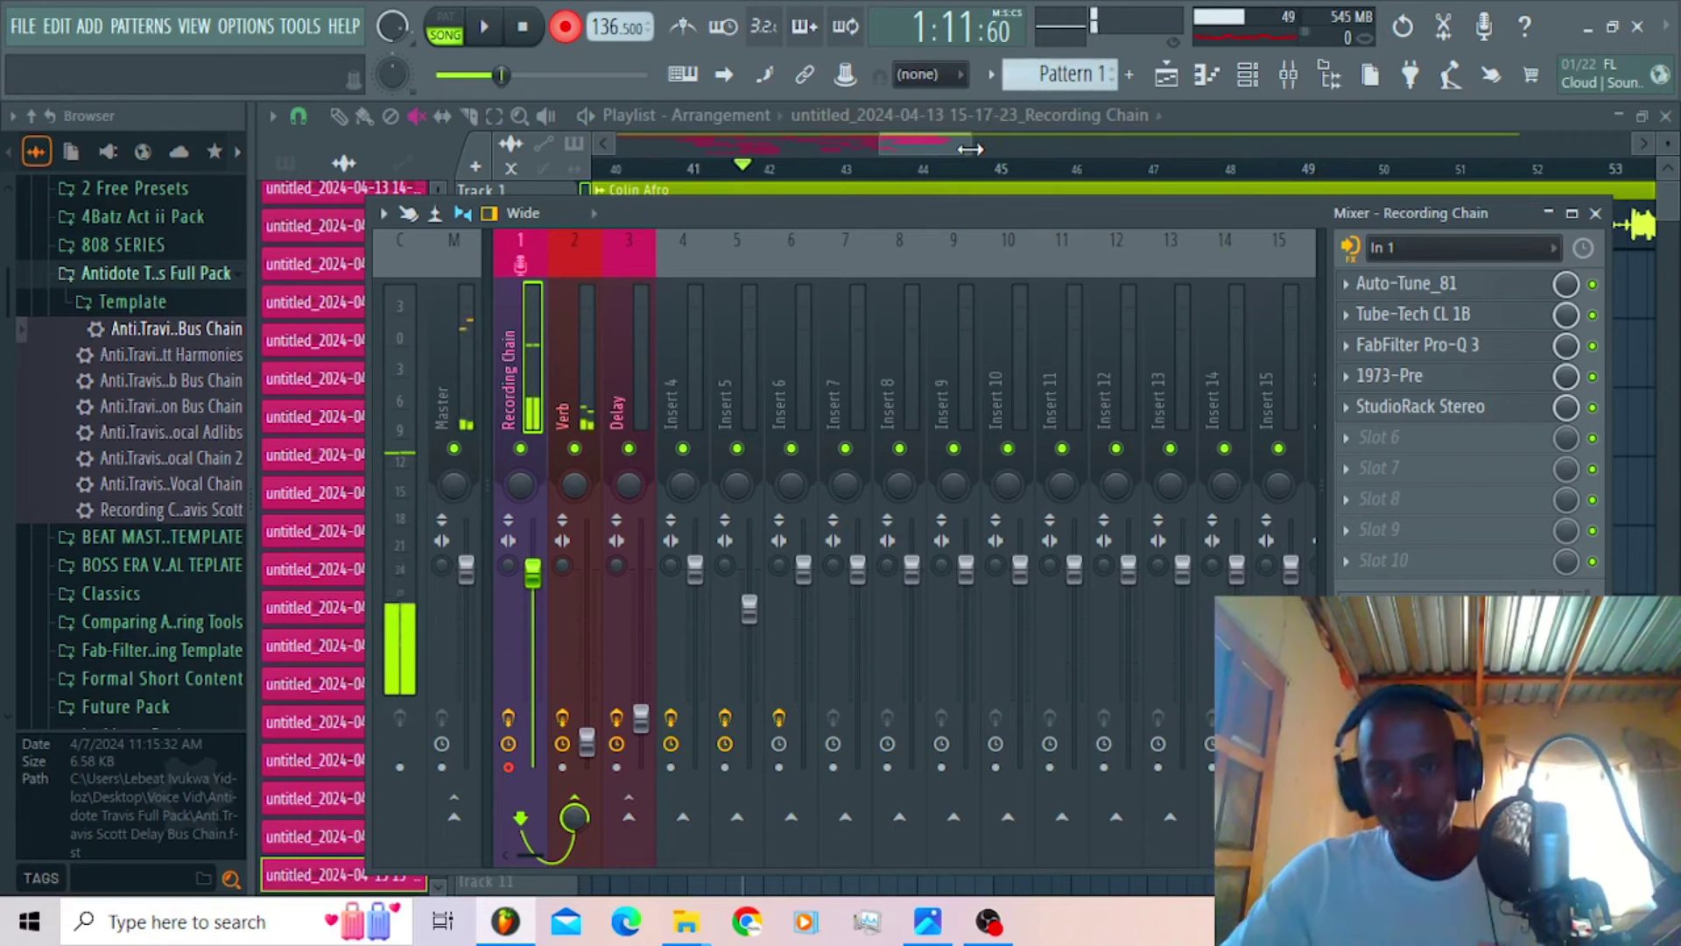
# Step: Reroute the 15-18-10 take on Track 5 to another mixer track in its channel settings
pyautogui.moveTo(969, 150); pyautogui.dragTo(1008, 149)
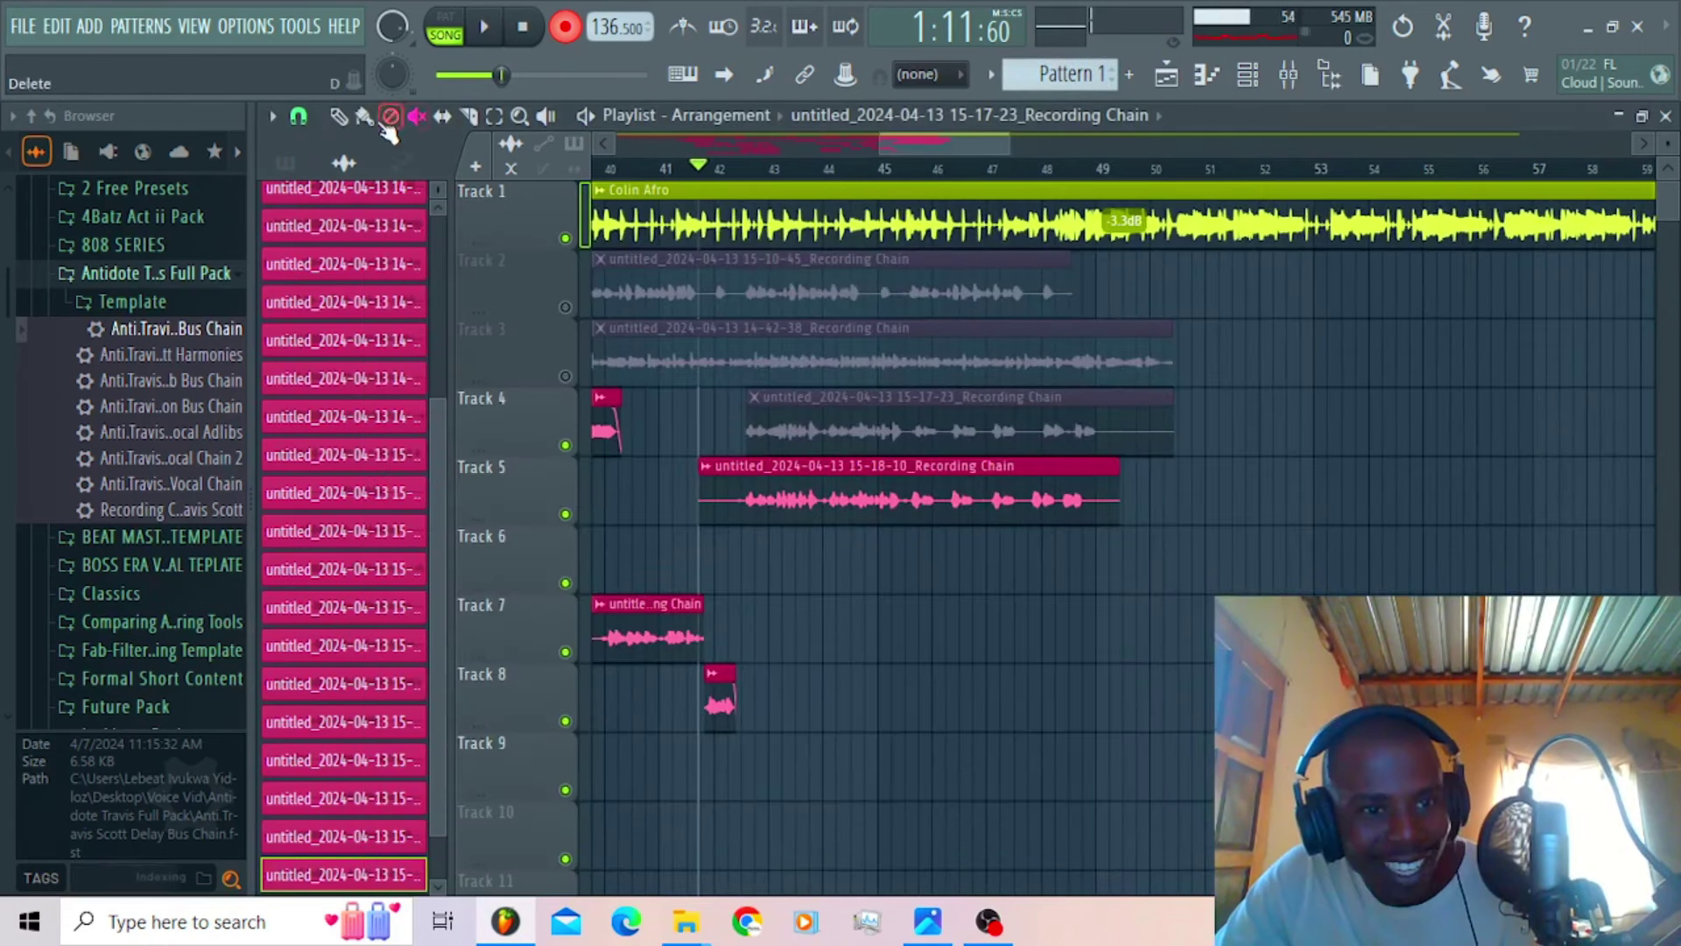
pyautogui.doubleClick(870, 482)
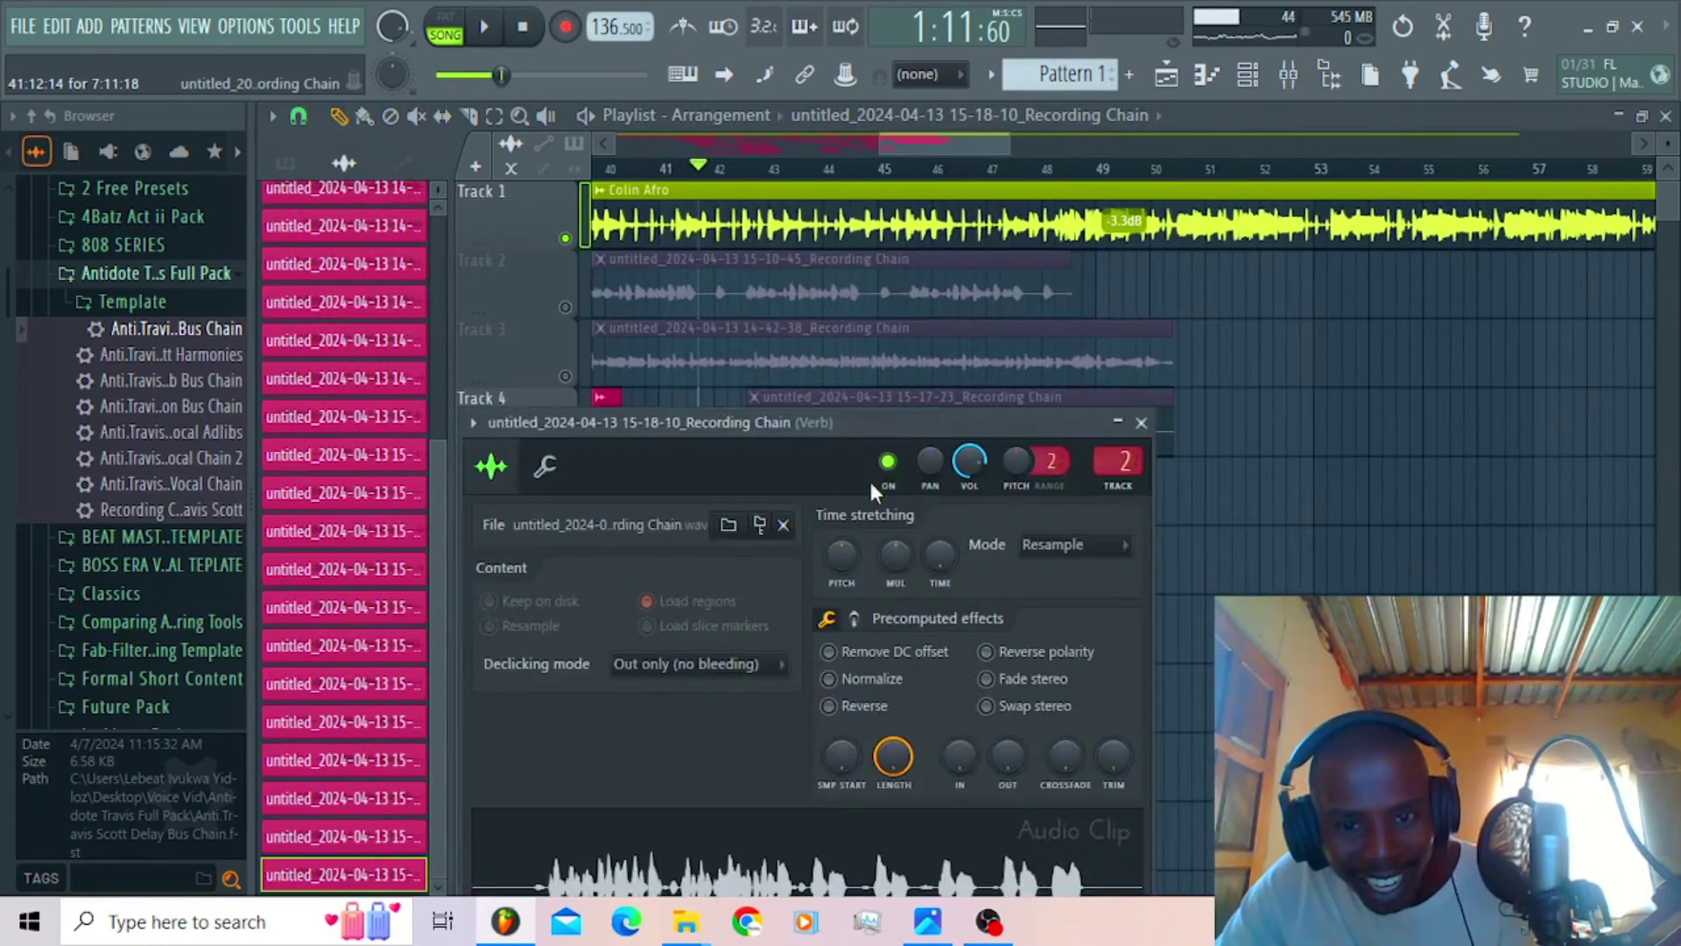
pyautogui.click(1141, 422)
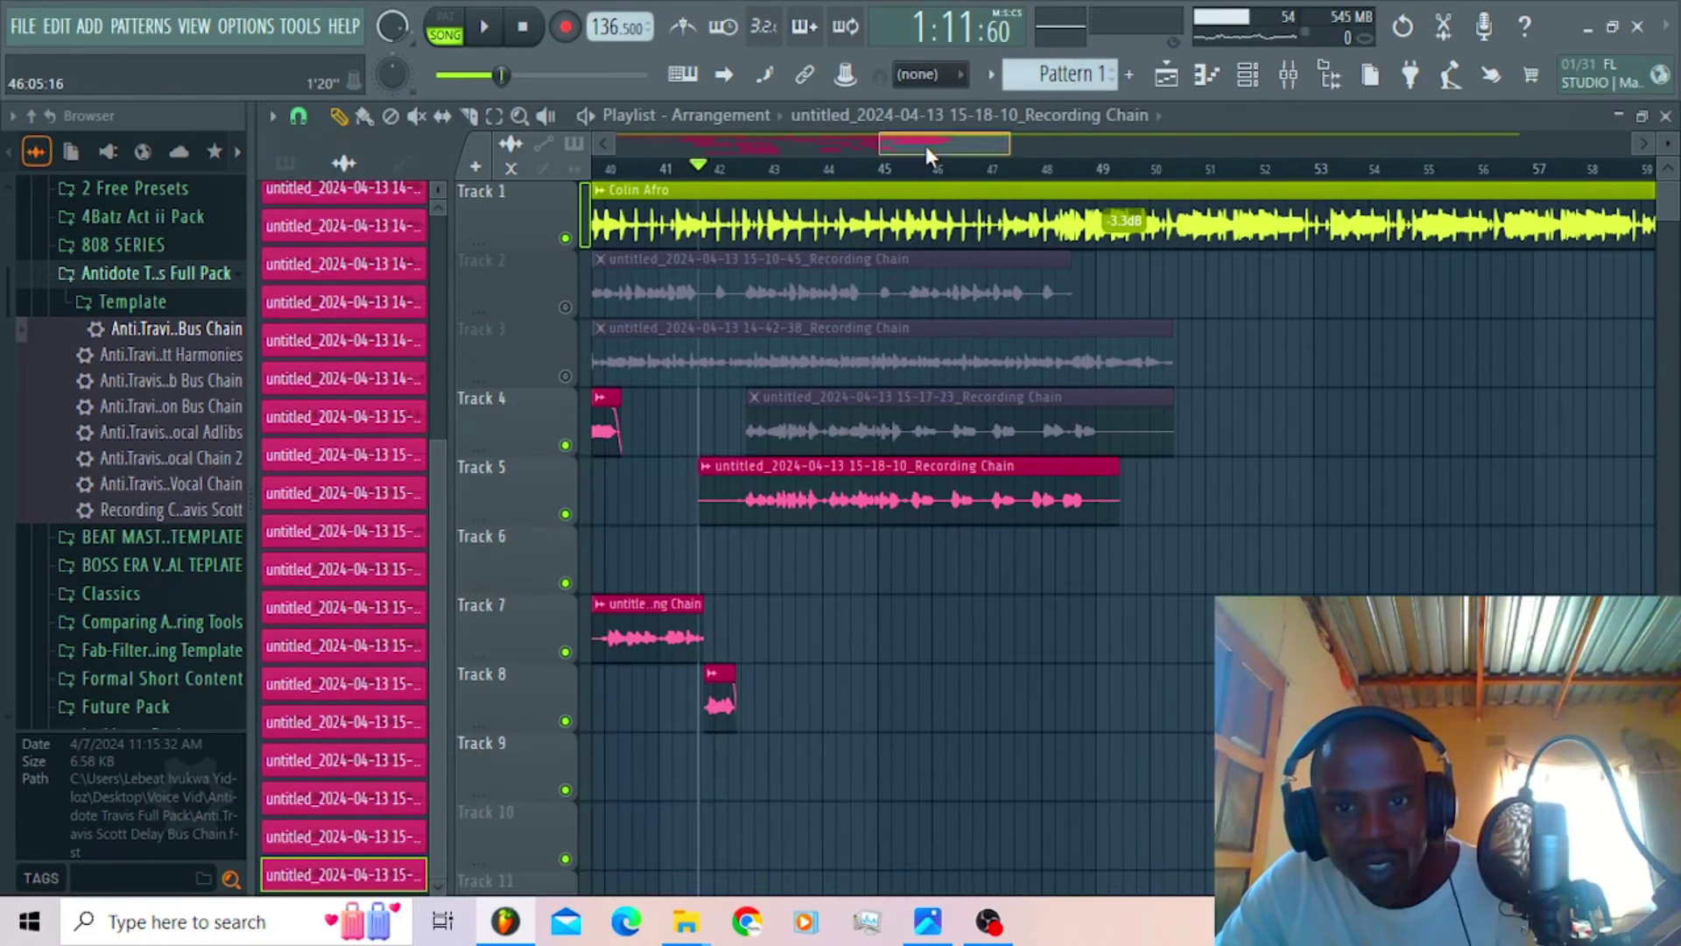
# Step: Trim both ends of the 15-18-10 take on Track 5 during playback so it spans about bar 42.5 to bar 48
pyautogui.press('space')
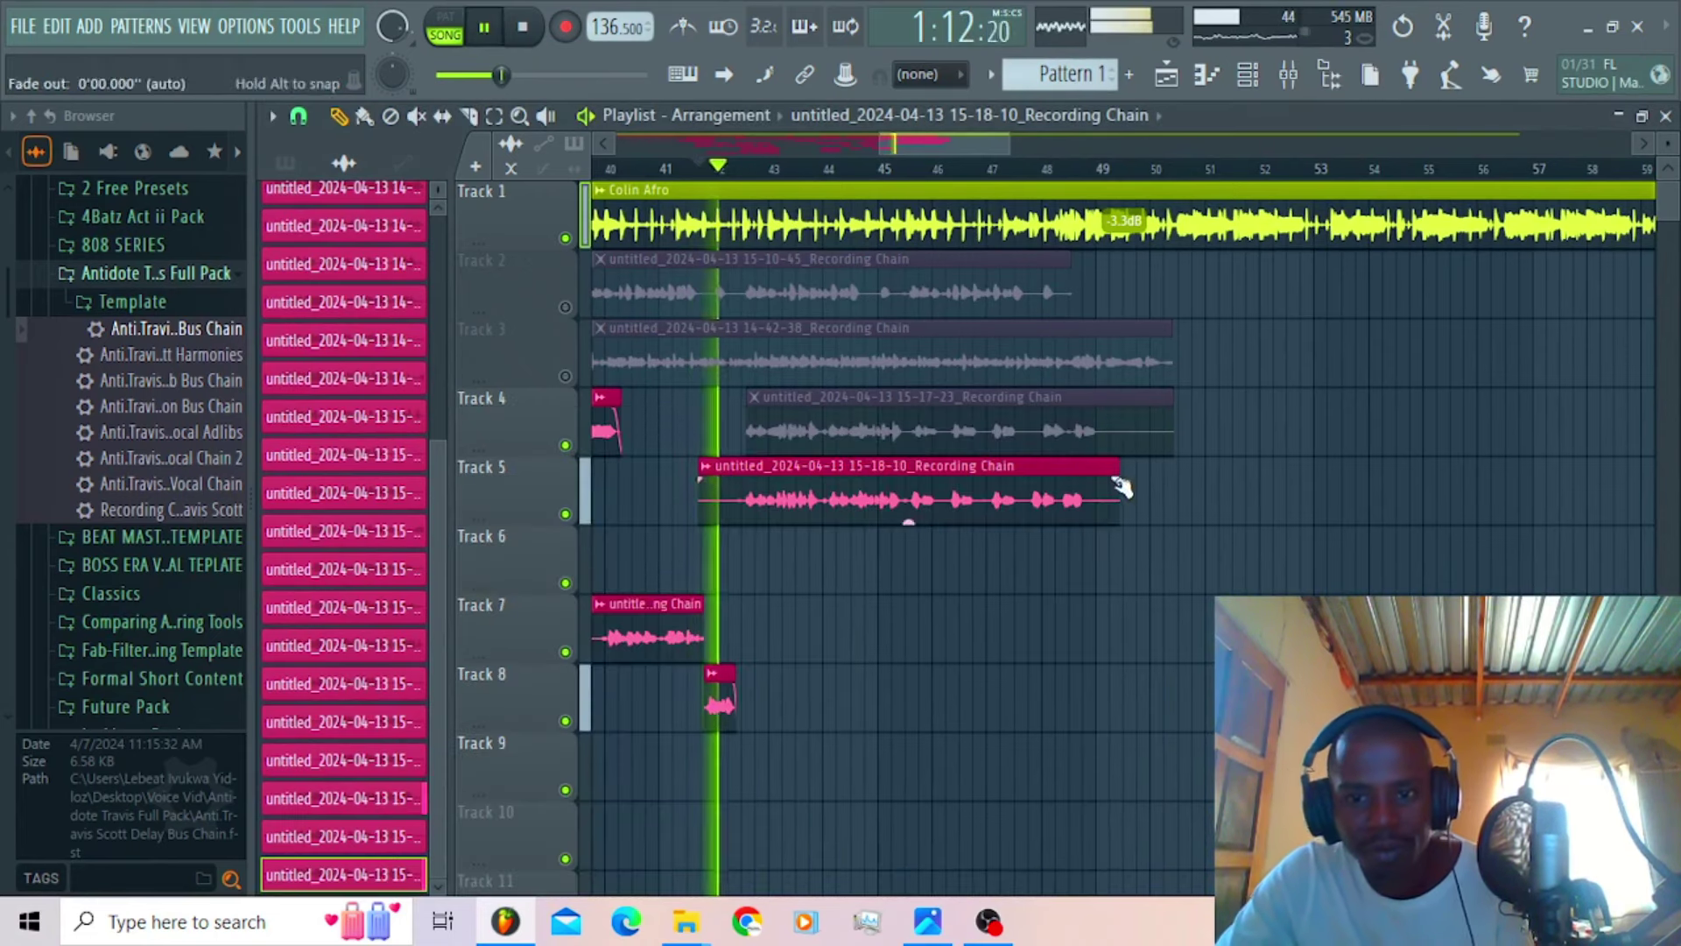
pyautogui.moveTo(1120, 466); pyautogui.dragTo(1055, 464)
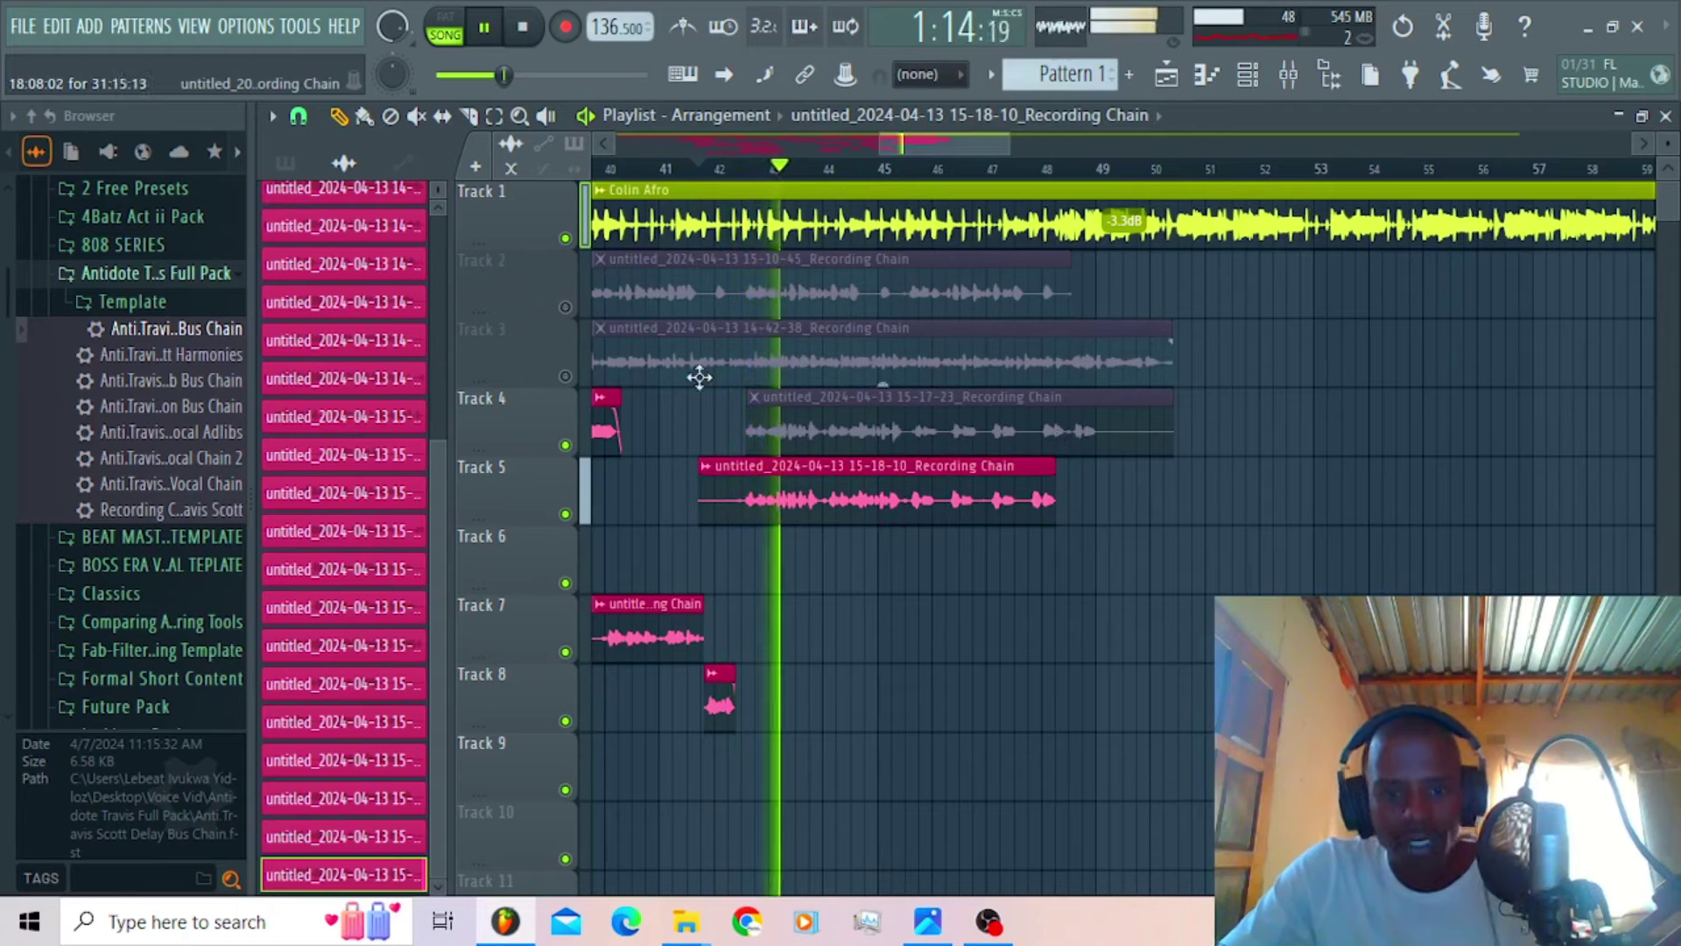
pyautogui.moveTo(698, 517); pyautogui.dragTo(741, 527)
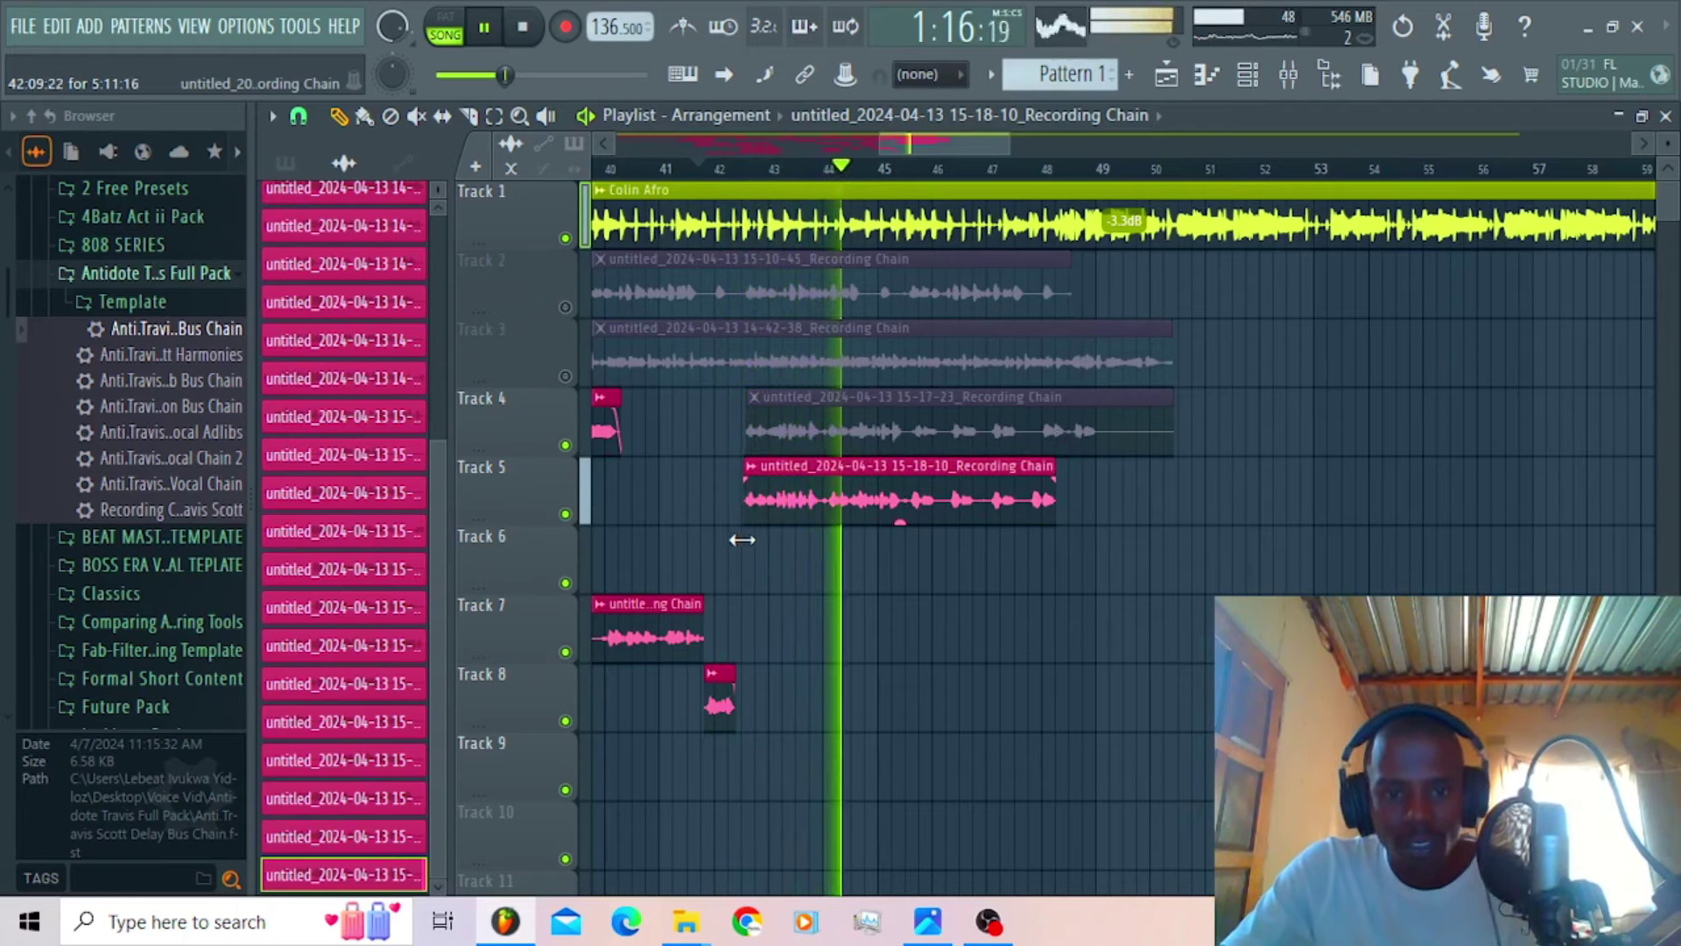
# Step: Audition the trimmed take on Track 5, cue the song position to about bar 45, and stop playback
pyautogui.moveTo(1007, 140); pyautogui.dragTo(902, 149)
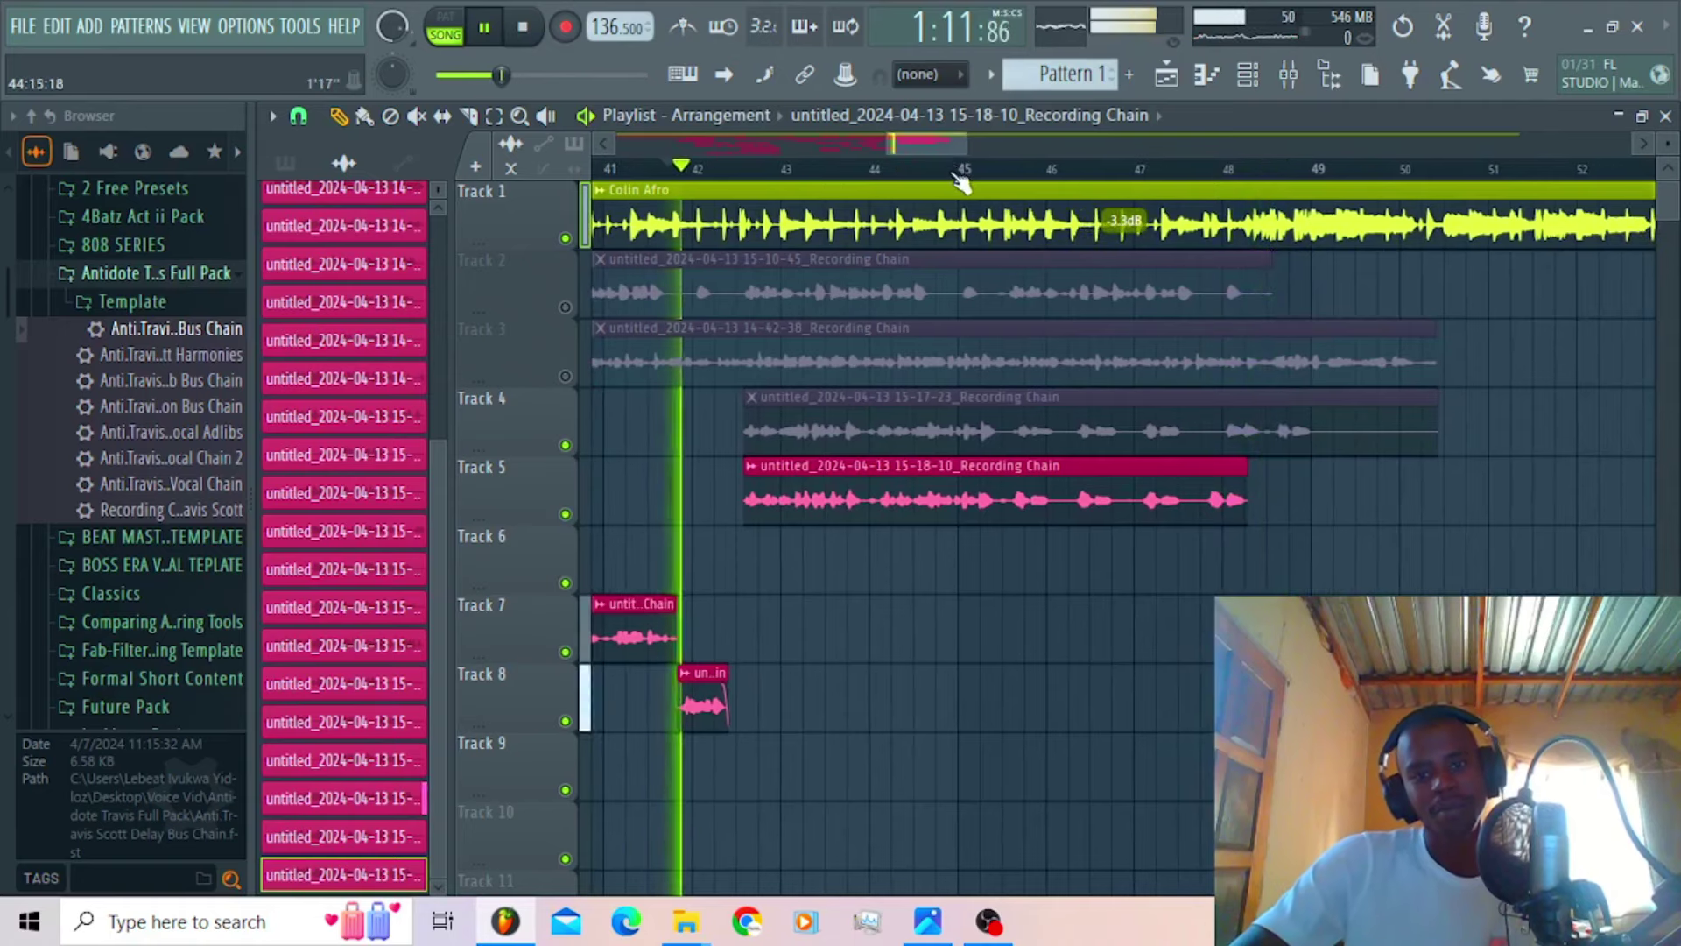
pyautogui.click(976, 168)
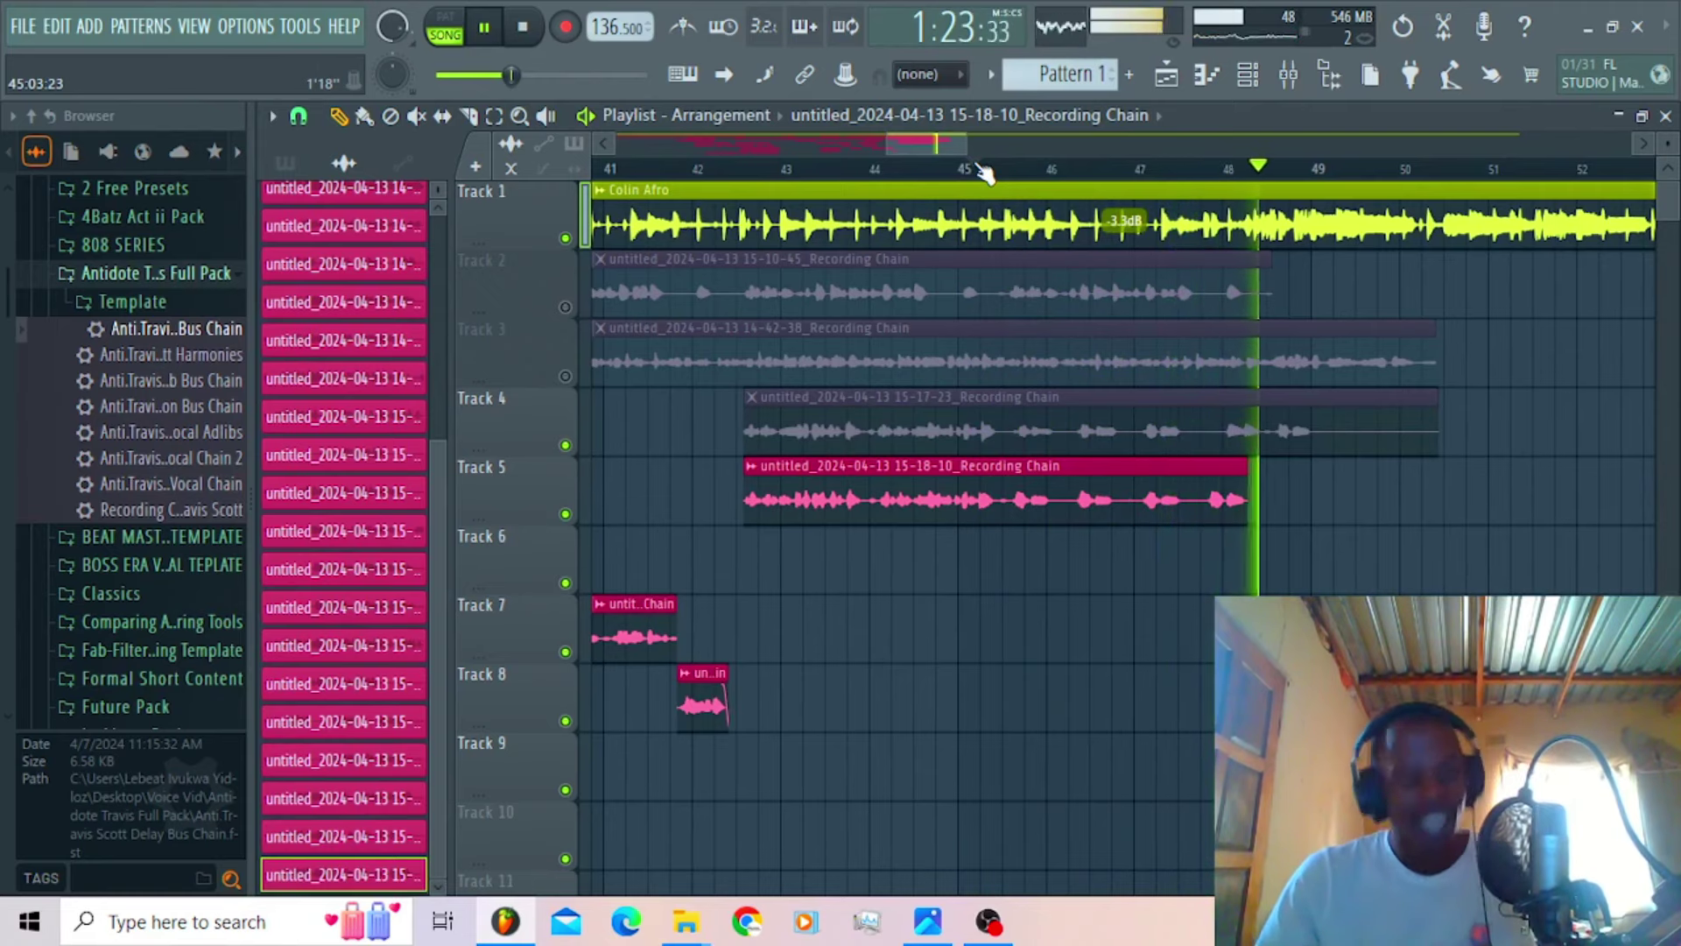
pyautogui.press('space')
# Step: Record a layering take through the Recording Chain track into the playlist as an audio clip from about bar 45
pyautogui.click(1289, 77)
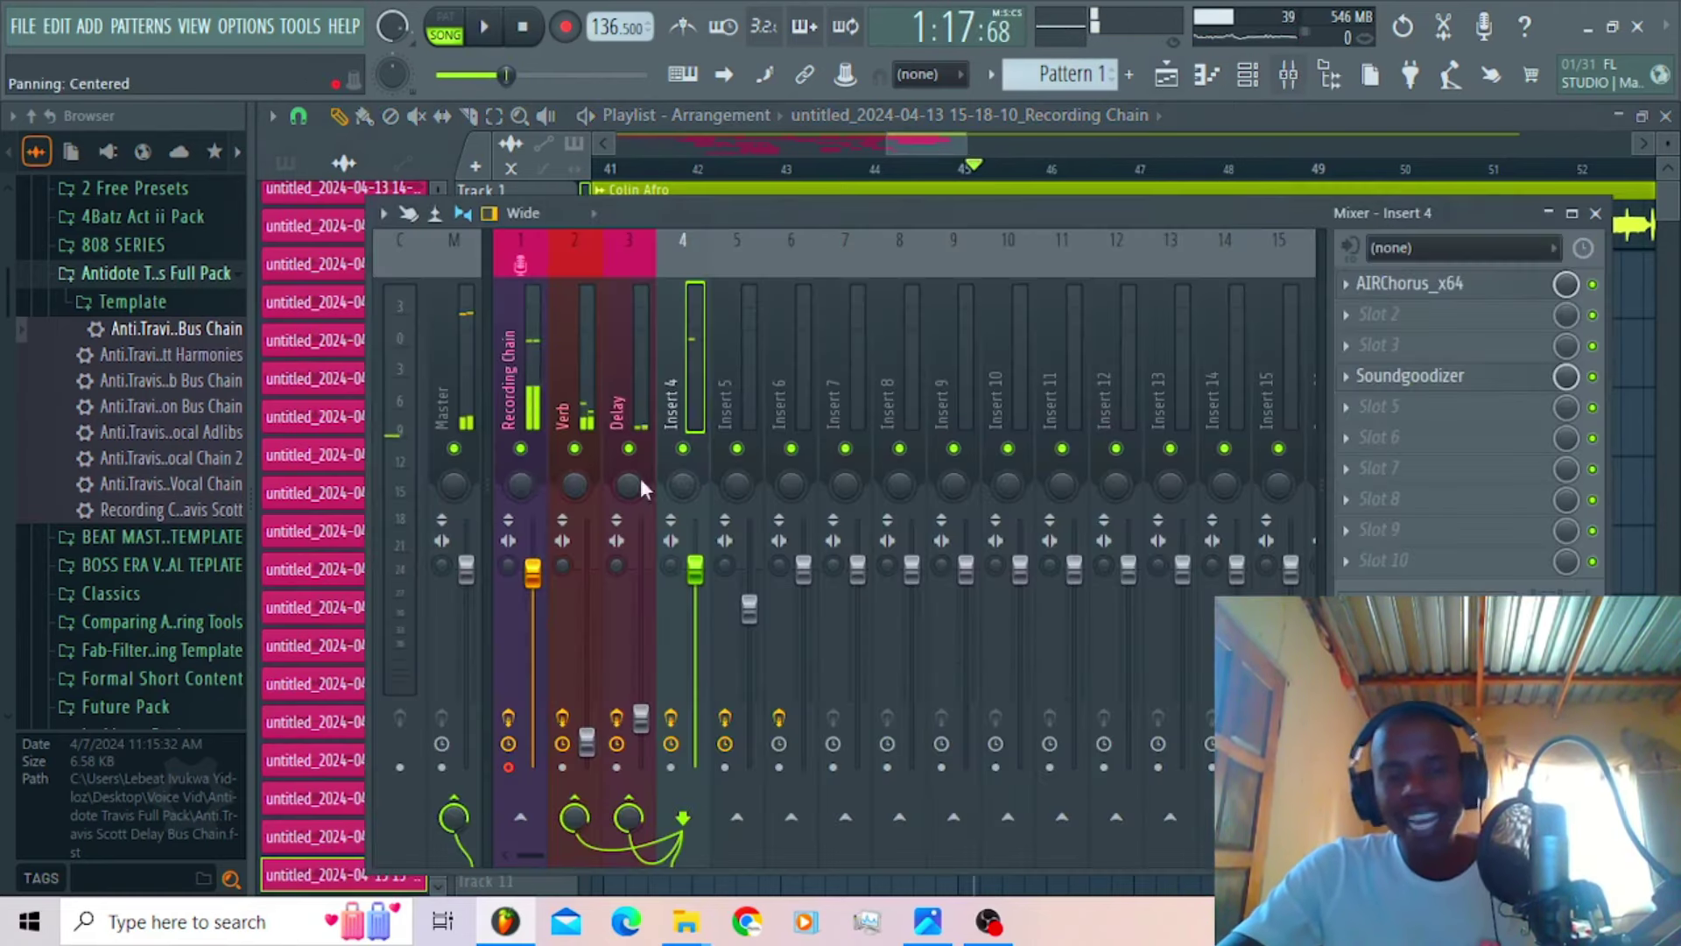
pyautogui.click(525, 399)
pyautogui.click(567, 28)
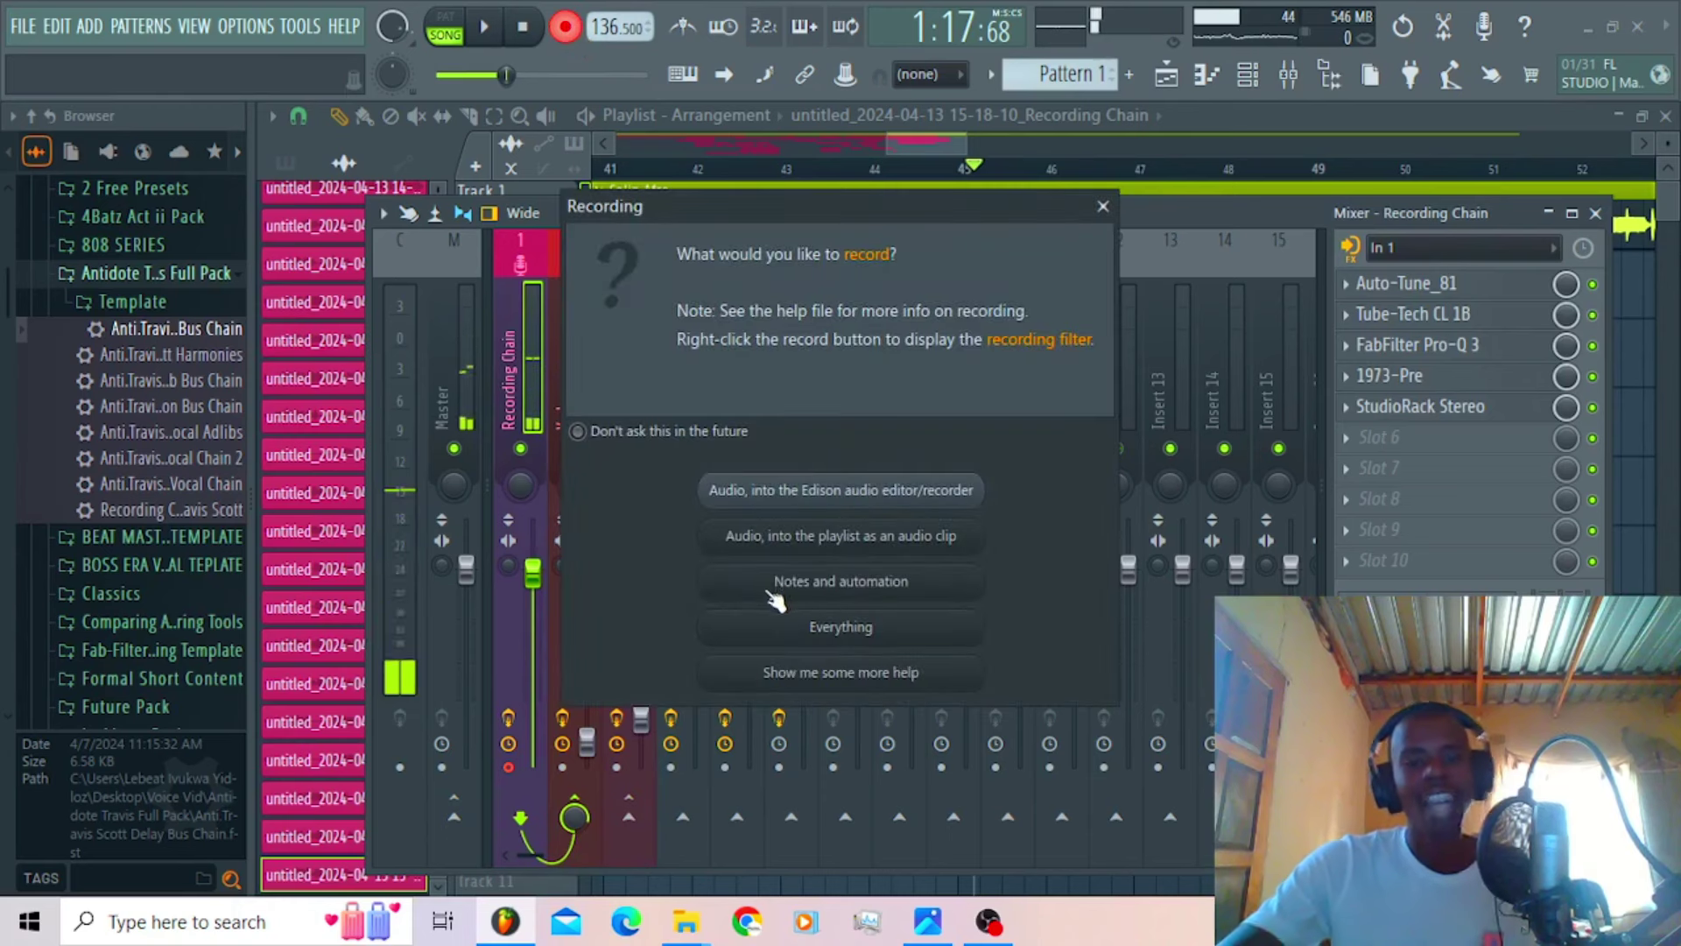
pyautogui.click(796, 539)
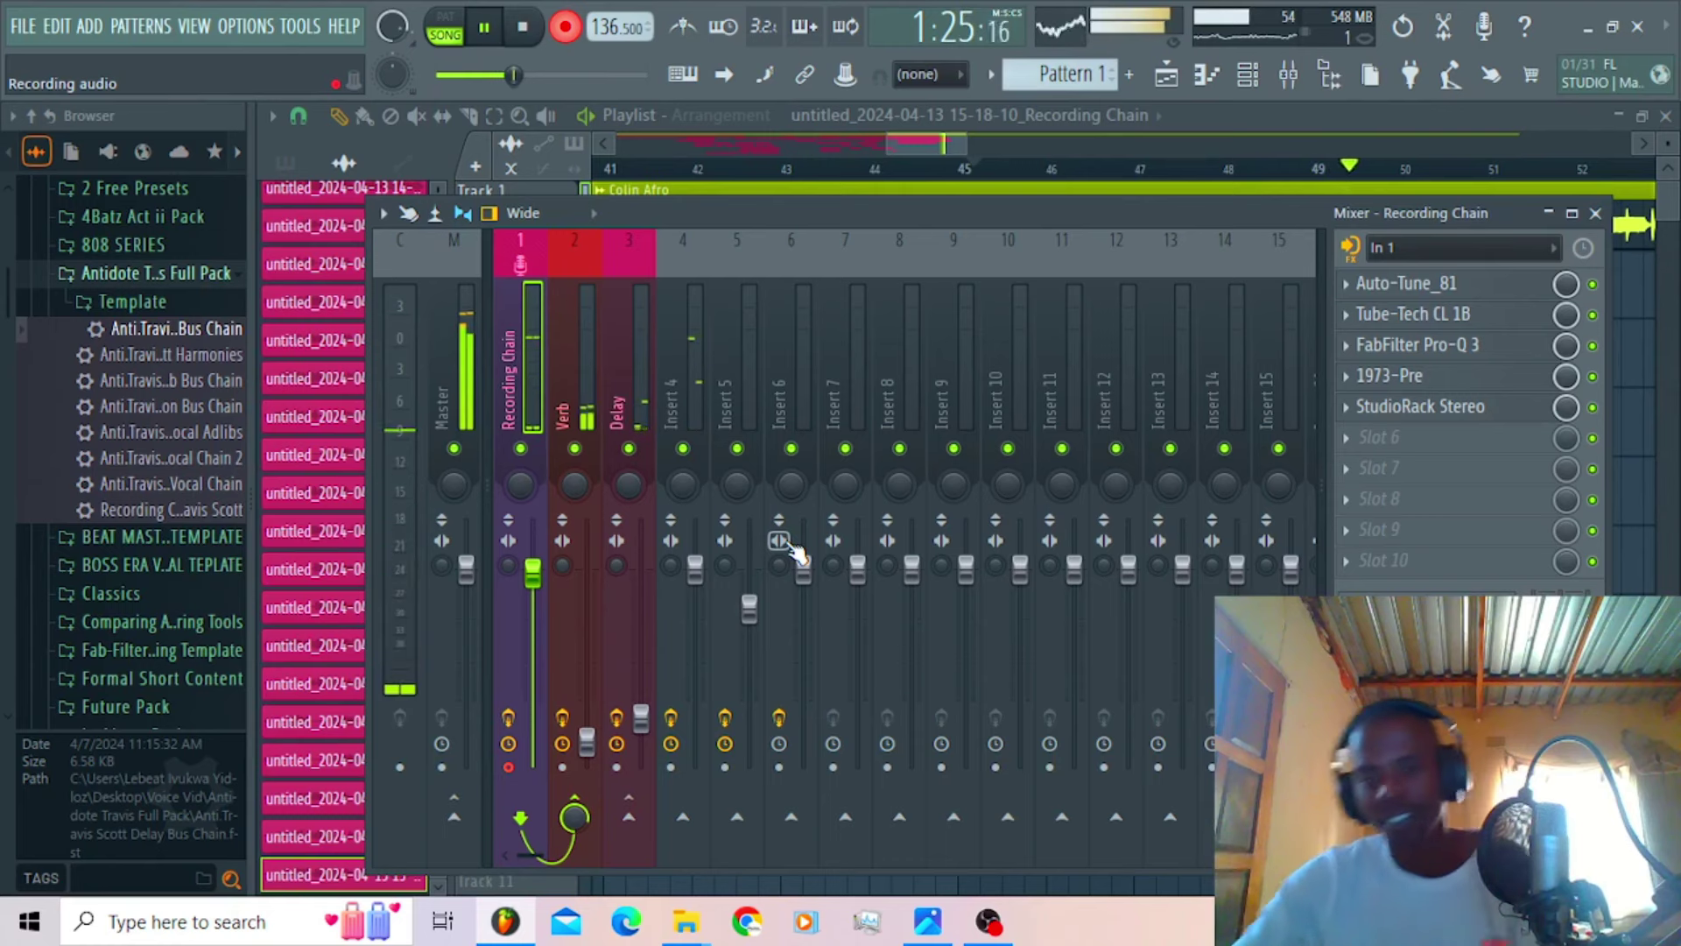
pyautogui.click(934, 155)
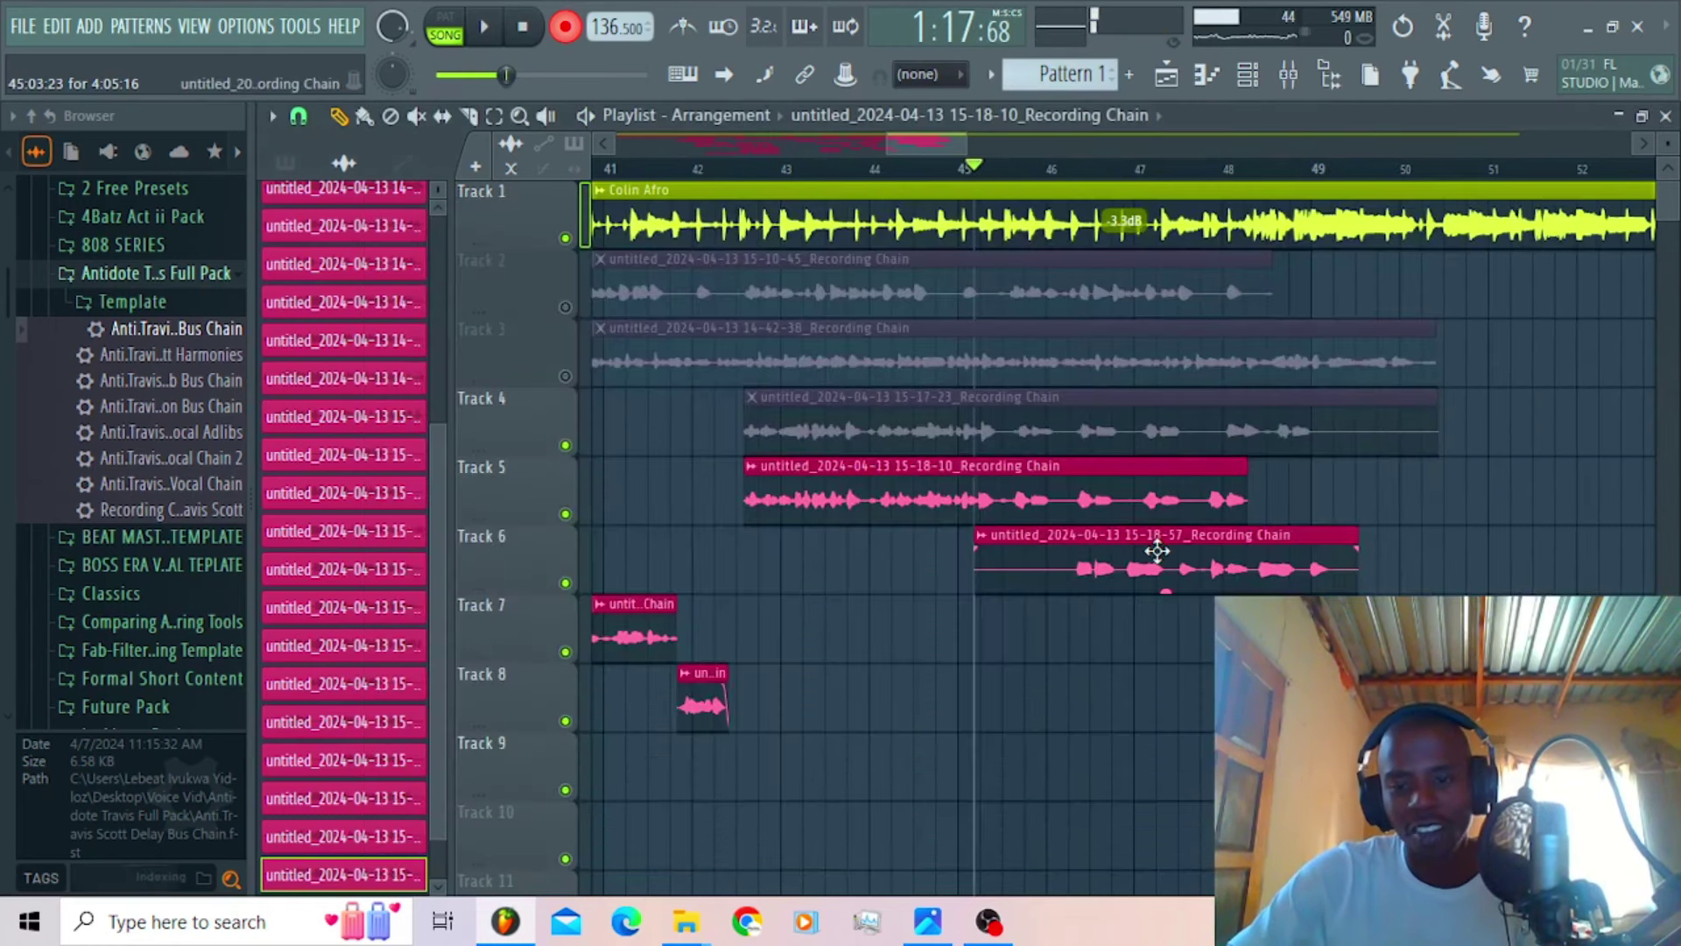
# Step: Lower the channel volume of the 15-18-57 take on Track 6 and audition it with the Track 5 take
pyautogui.doubleClick(1157, 550)
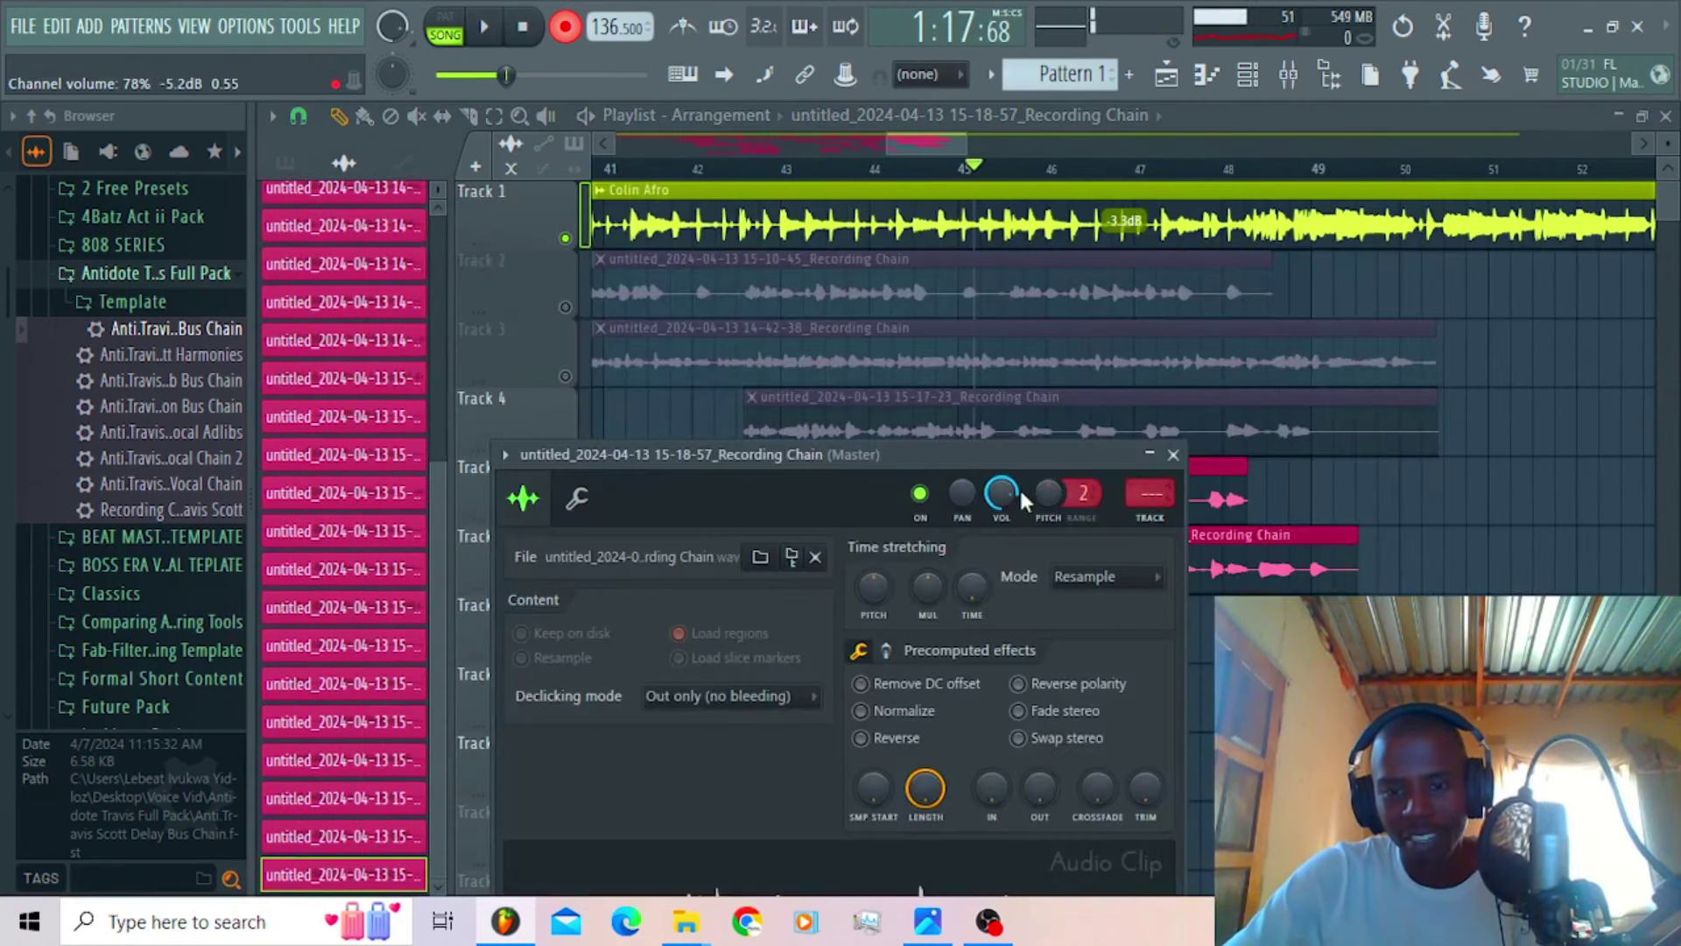
pyautogui.moveTo(1023, 499); pyautogui.dragTo(1017, 563)
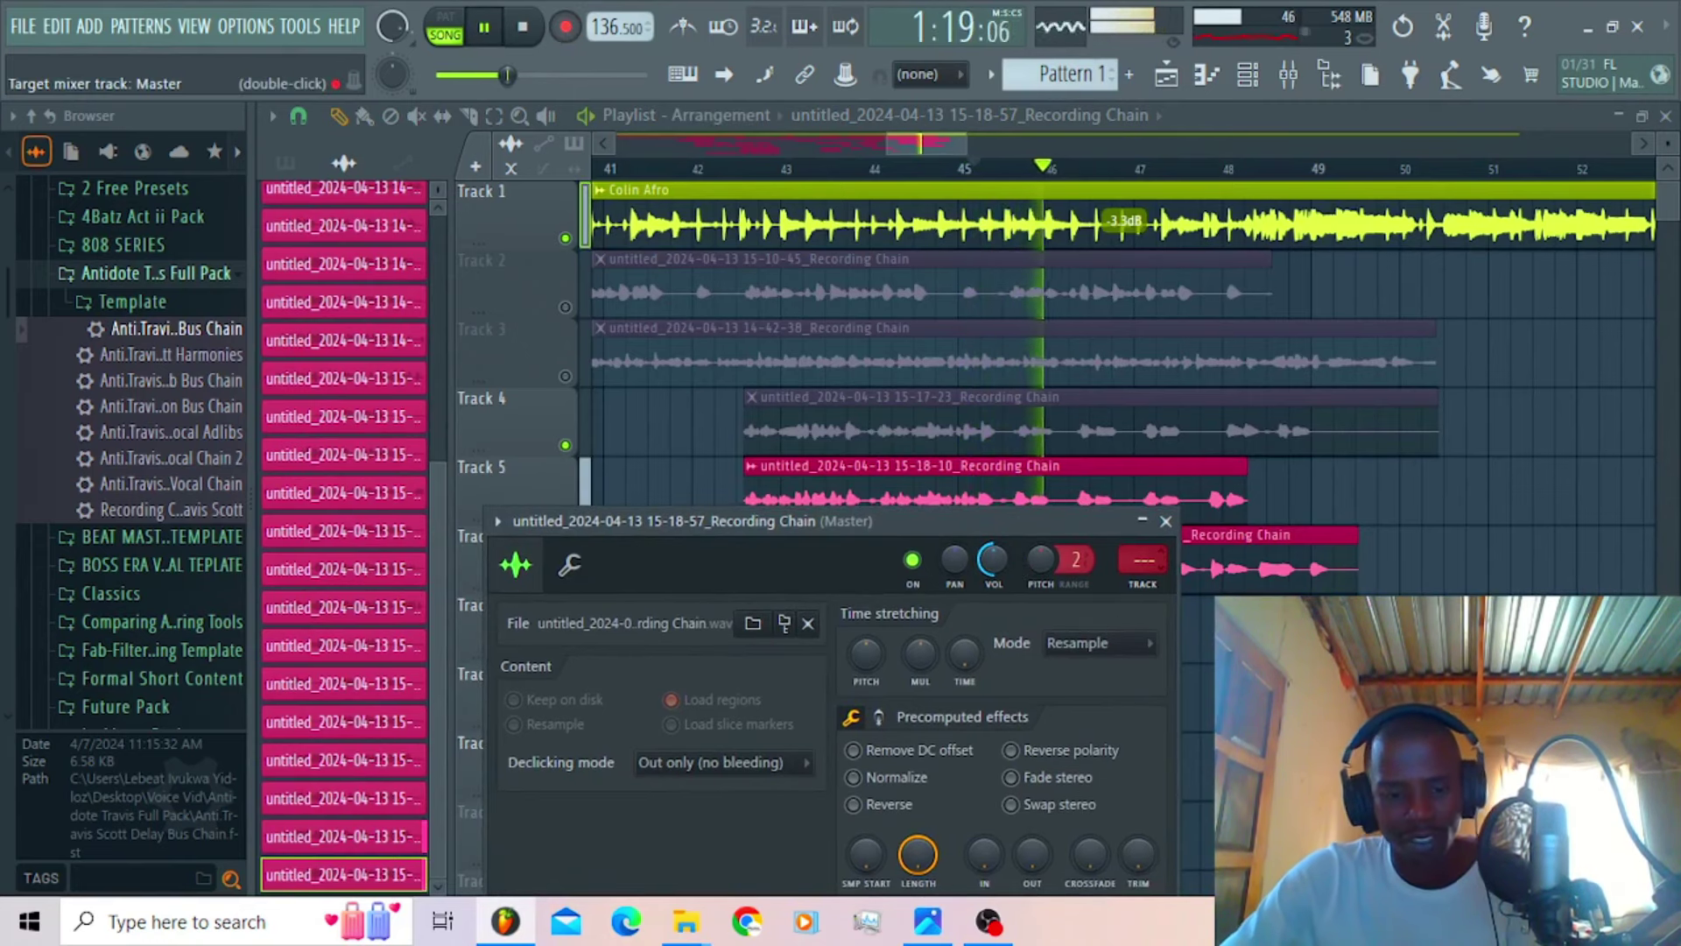
pyautogui.click(906, 157)
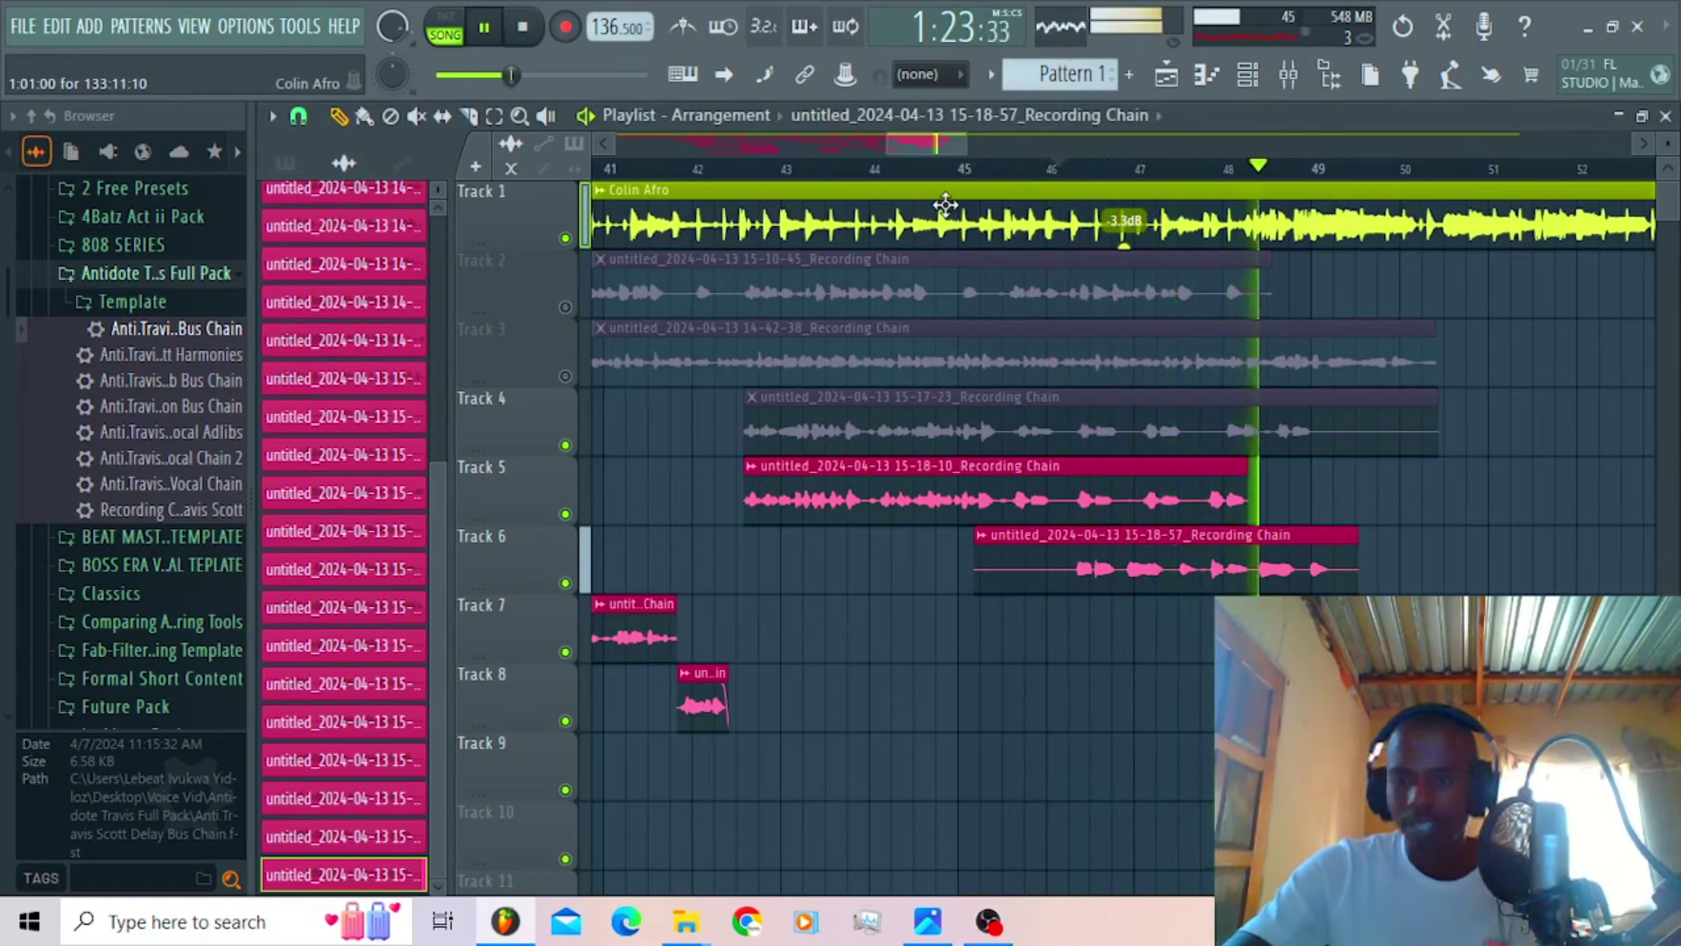
pyautogui.click(675, 171)
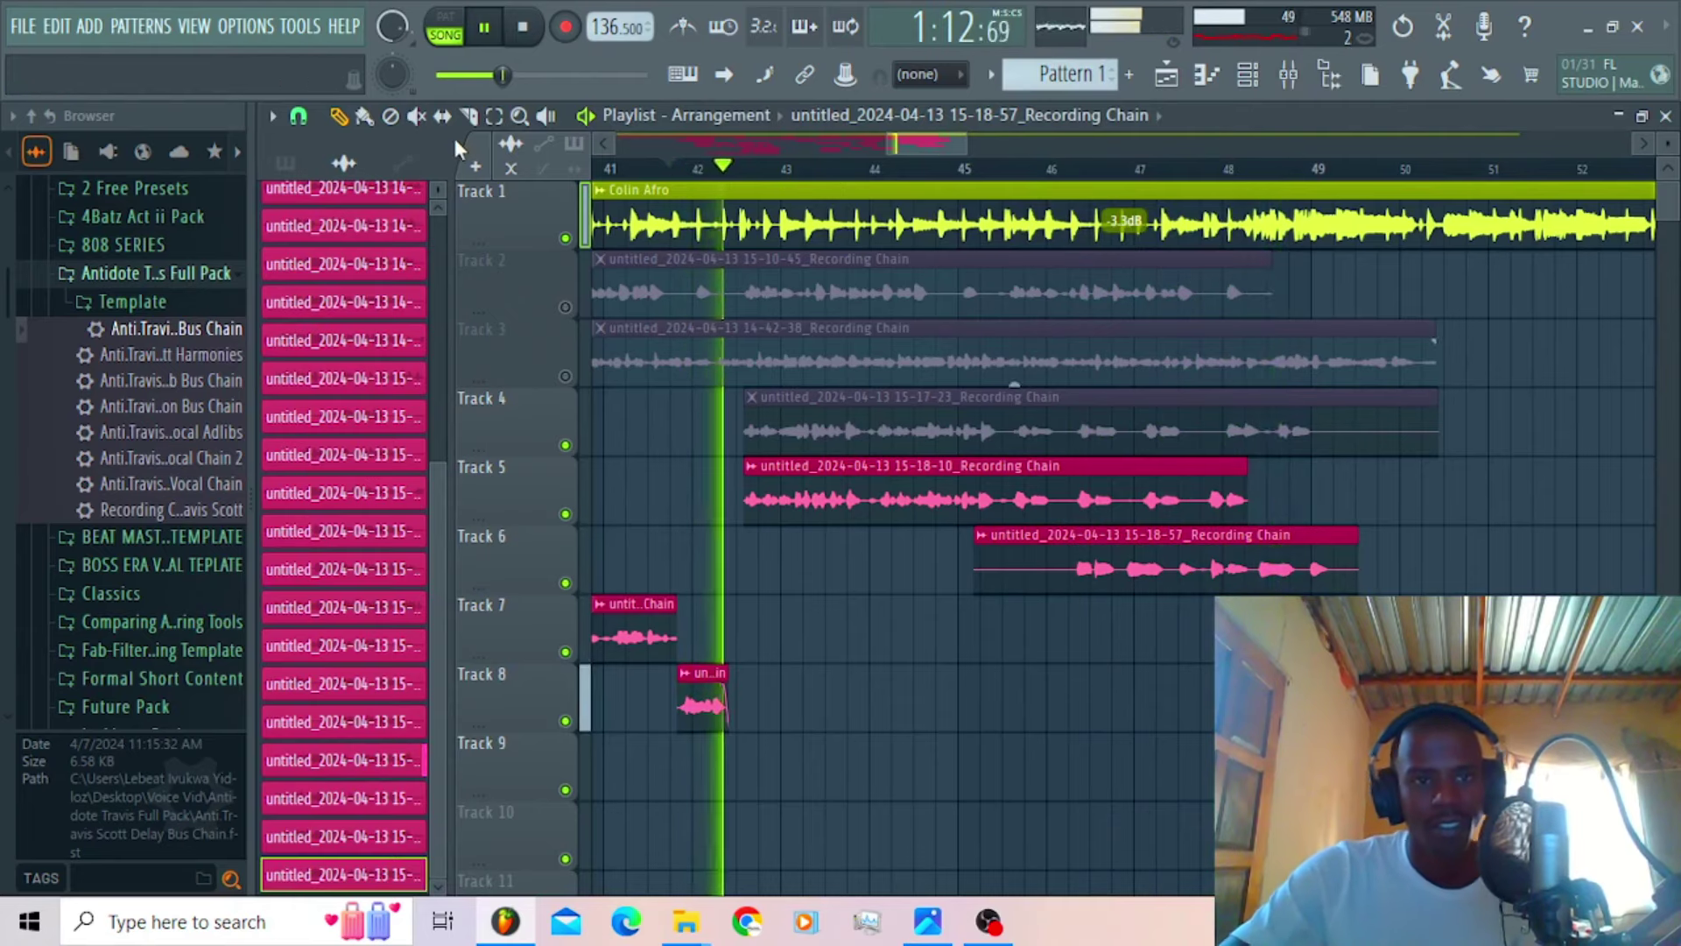
# Step: Slice the 15-18-10 take on Track 5 at about bar 44 and delete the part before the cut
pyautogui.moveTo(968, 146)
pyautogui.mouseDown()
pyautogui.moveTo(928, 142)
pyautogui.moveTo(951, 141)
pyautogui.mouseUp()
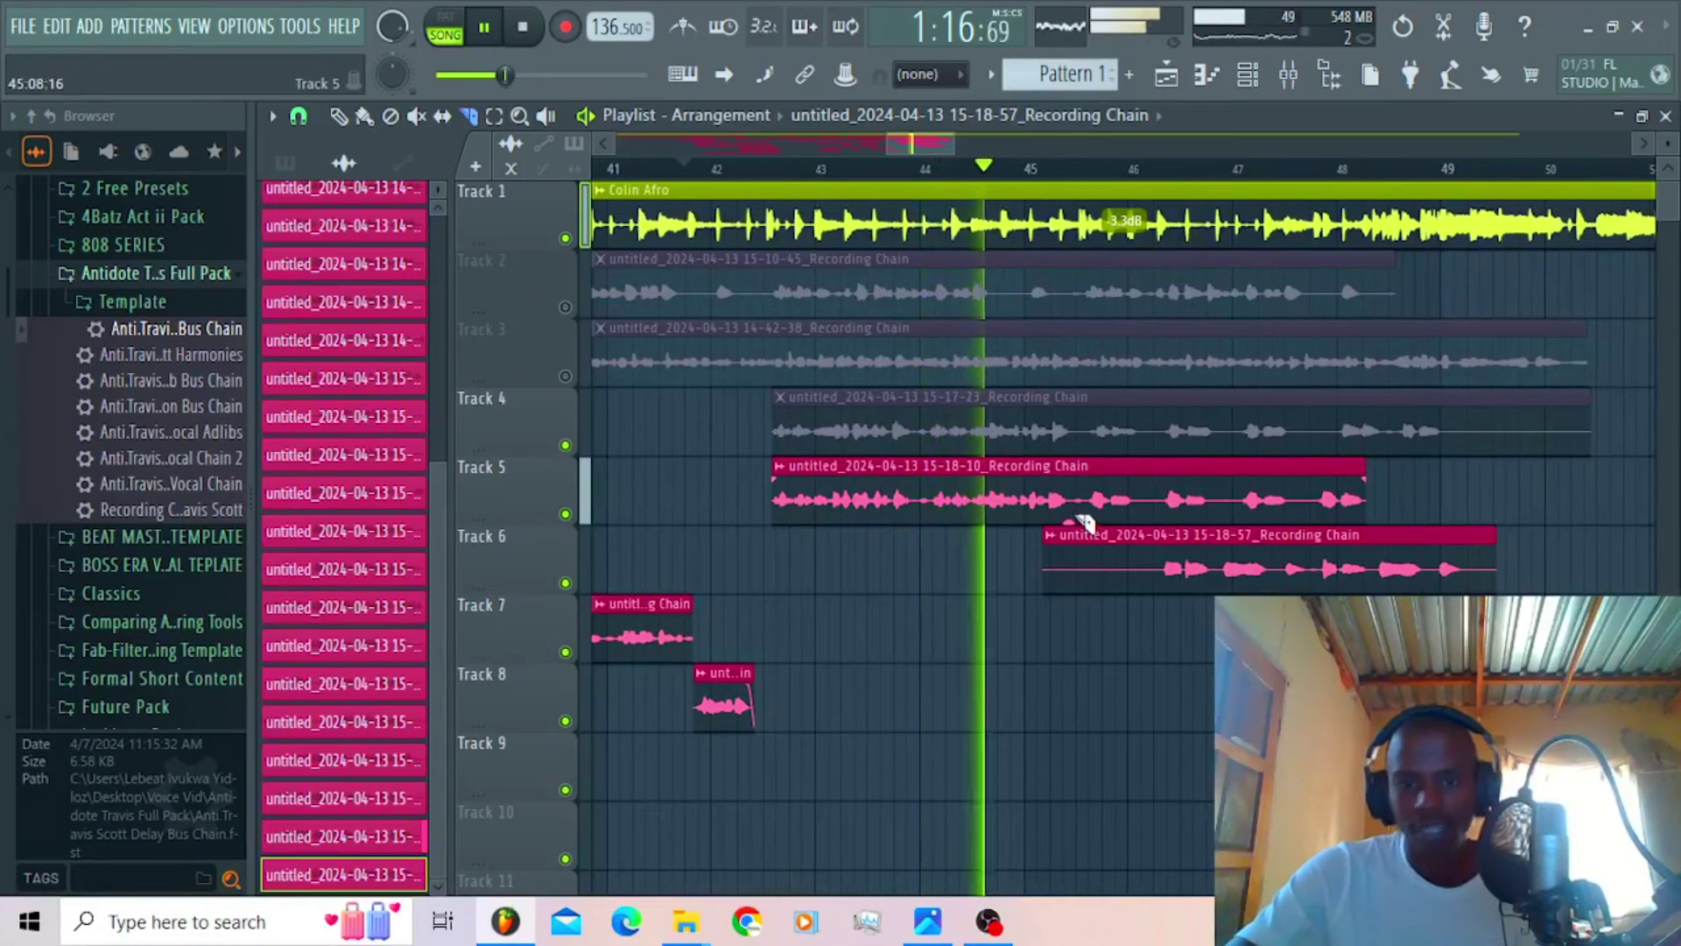
pyautogui.click(940, 499)
pyautogui.press('space')
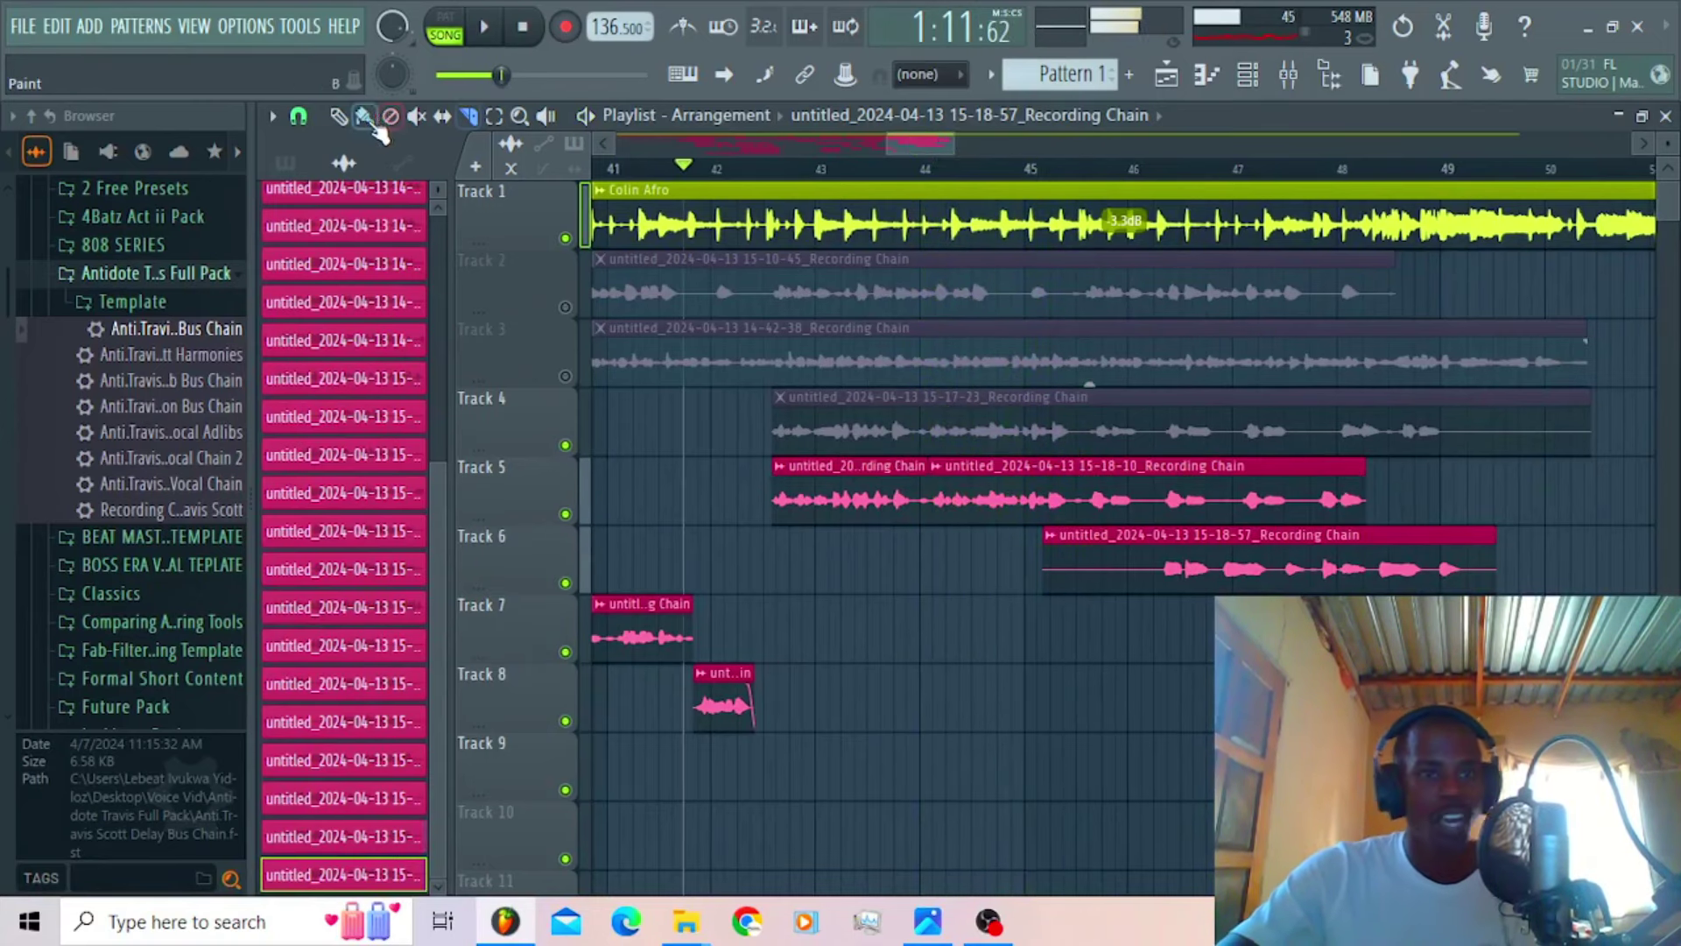
pyautogui.rightClick(905, 502)
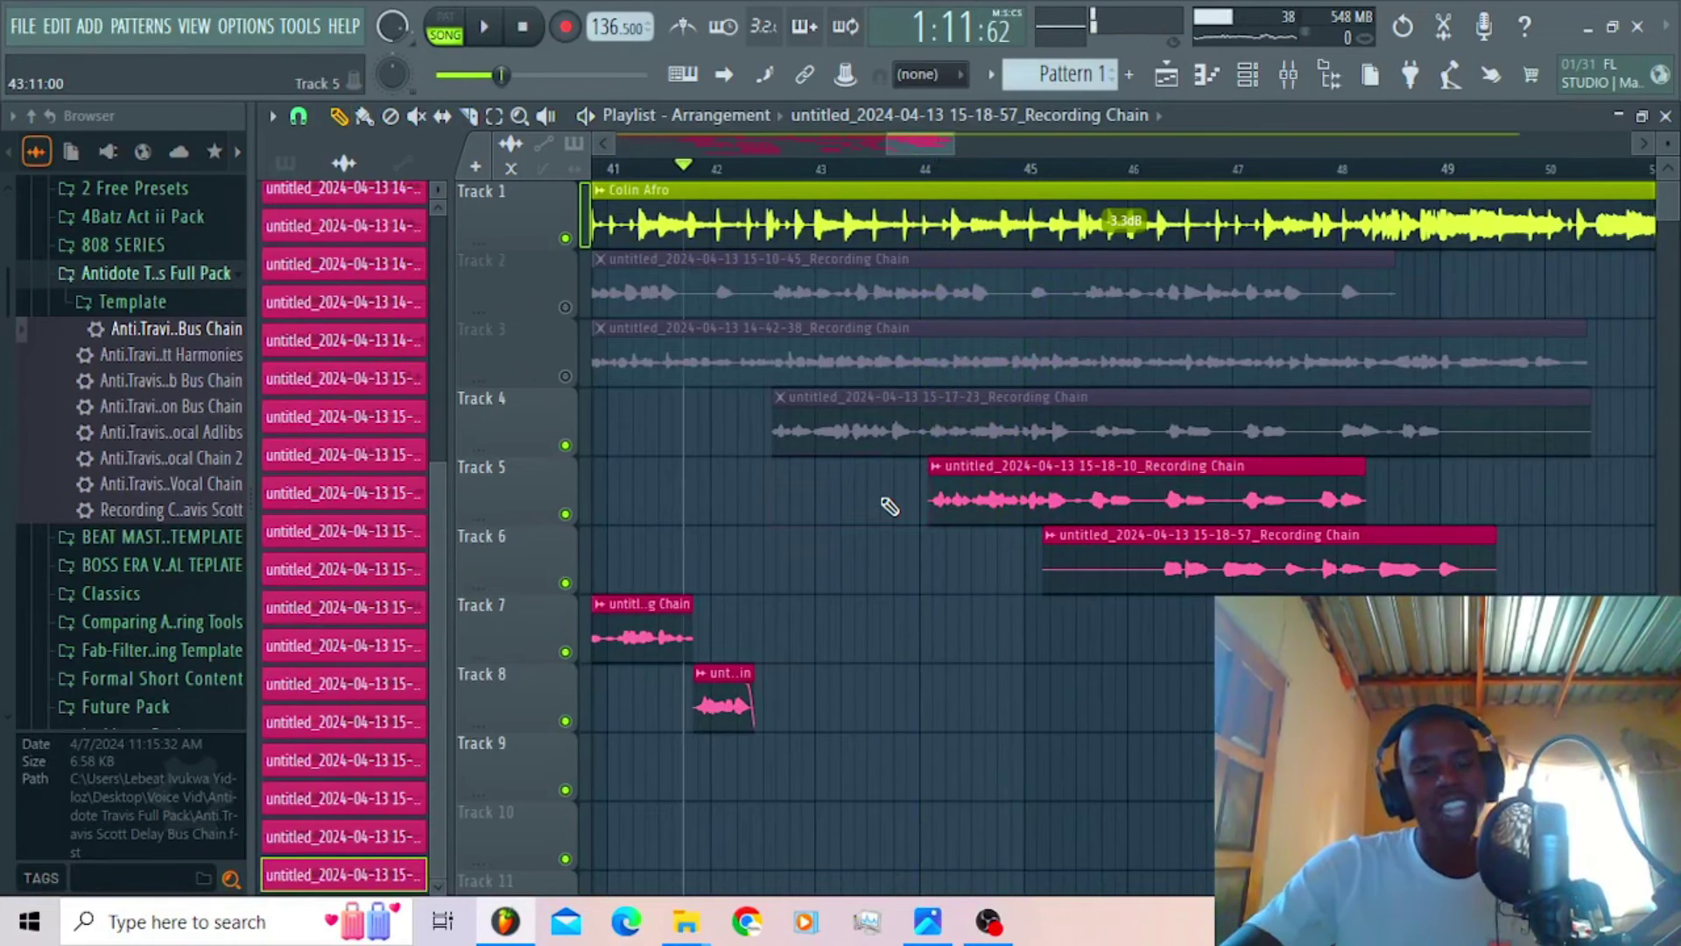
# Step: Record a new layering take through the Recording Chain track into the playlist as an audio clip from about bar 41.7
pyautogui.hscroll(-1, 922, 155)
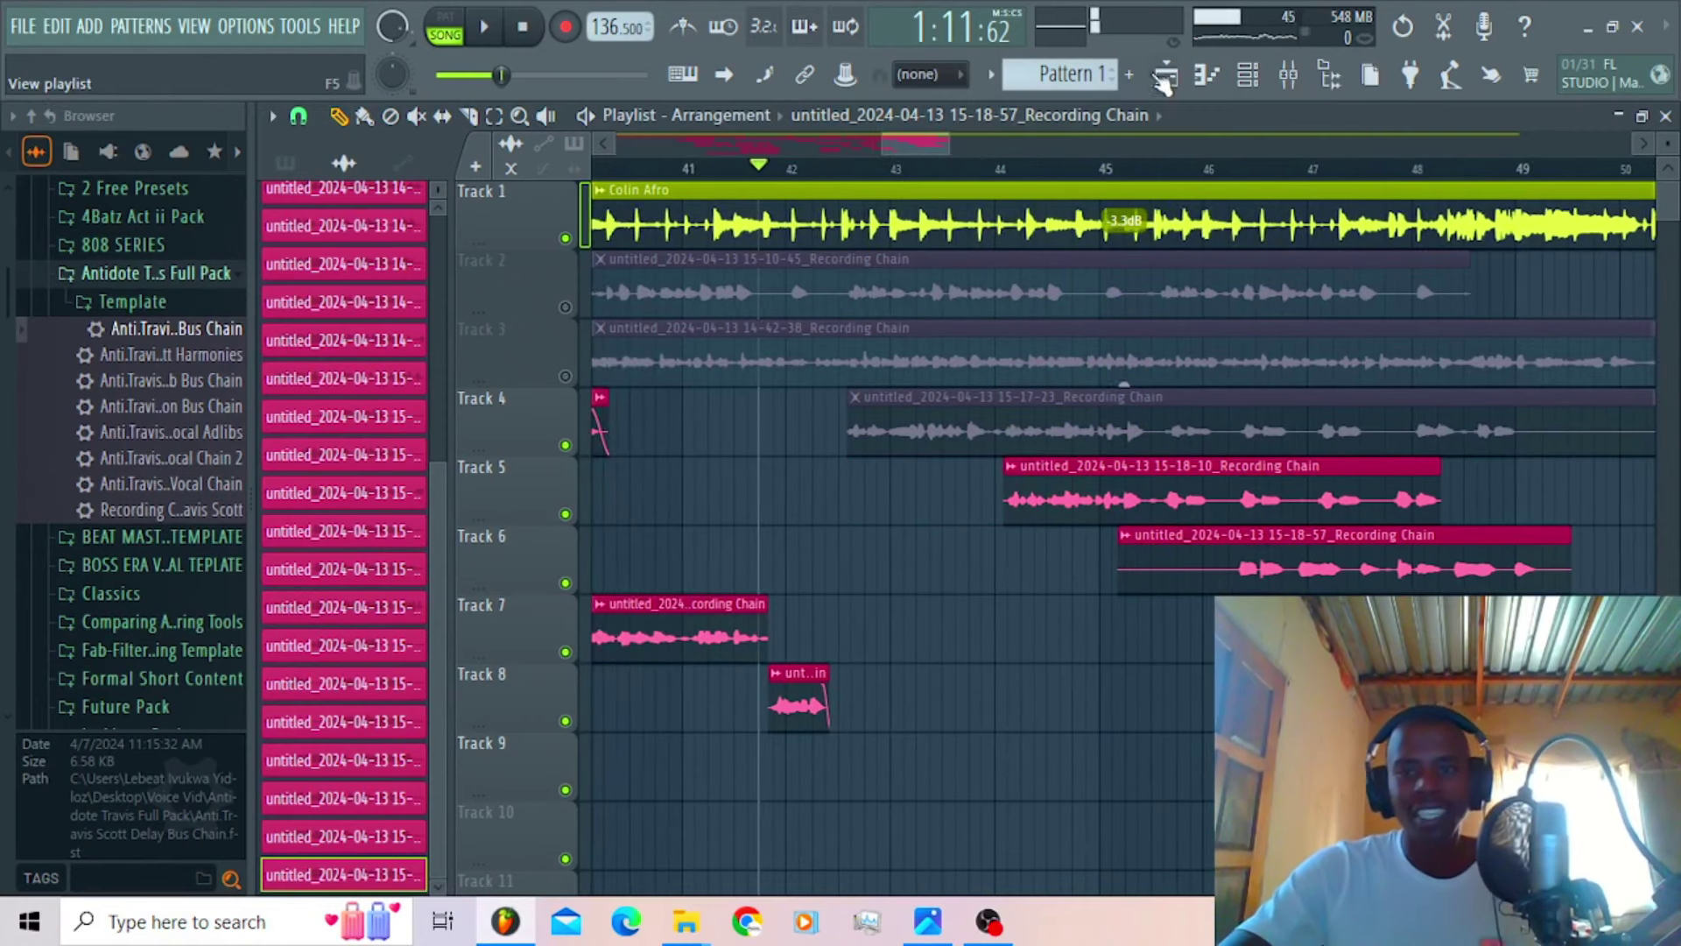
pyautogui.click(1288, 75)
pyautogui.click(522, 399)
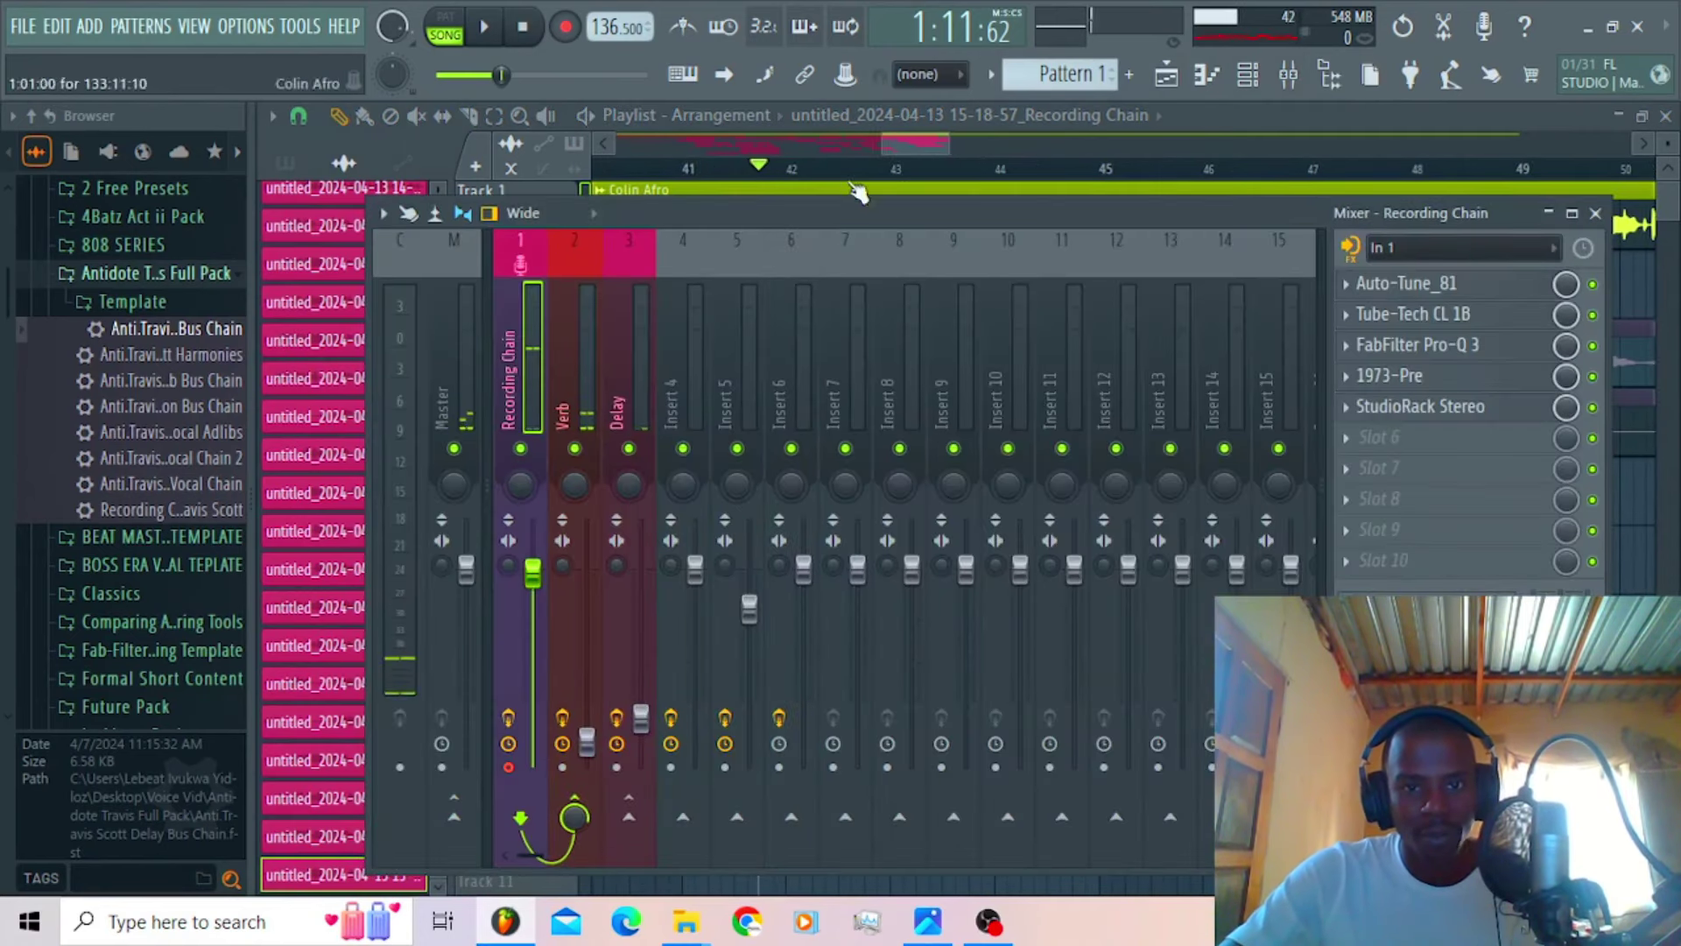
pyautogui.click(917, 147)
pyautogui.click(565, 26)
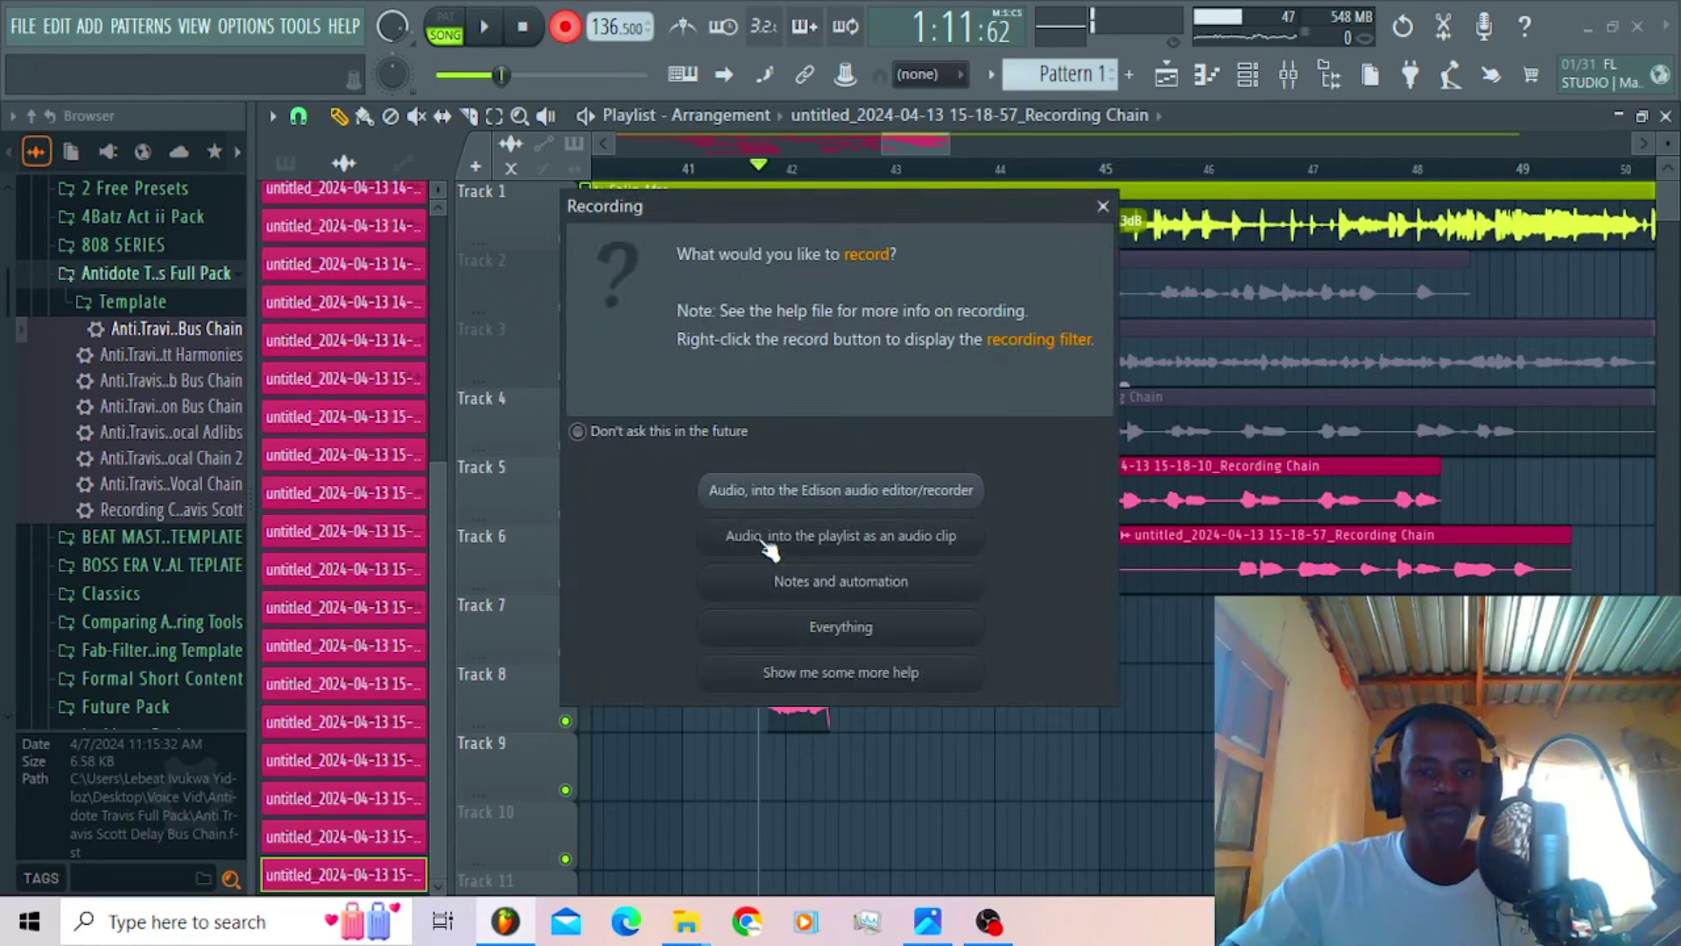
pyautogui.click(784, 550)
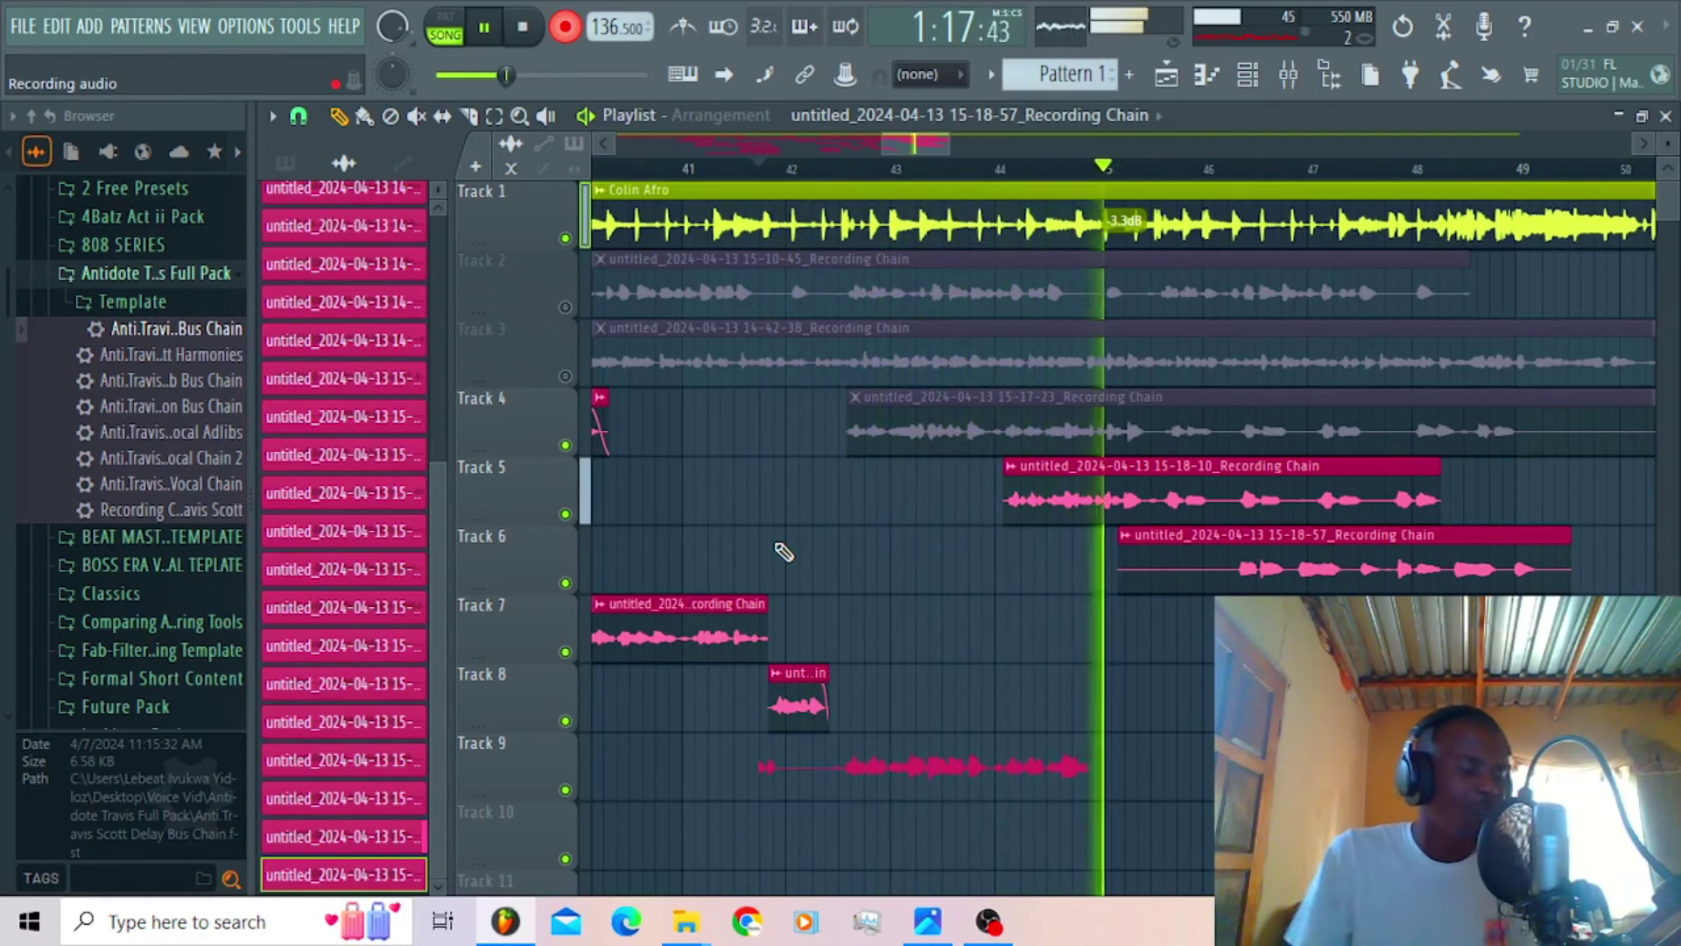
pyautogui.press('space')
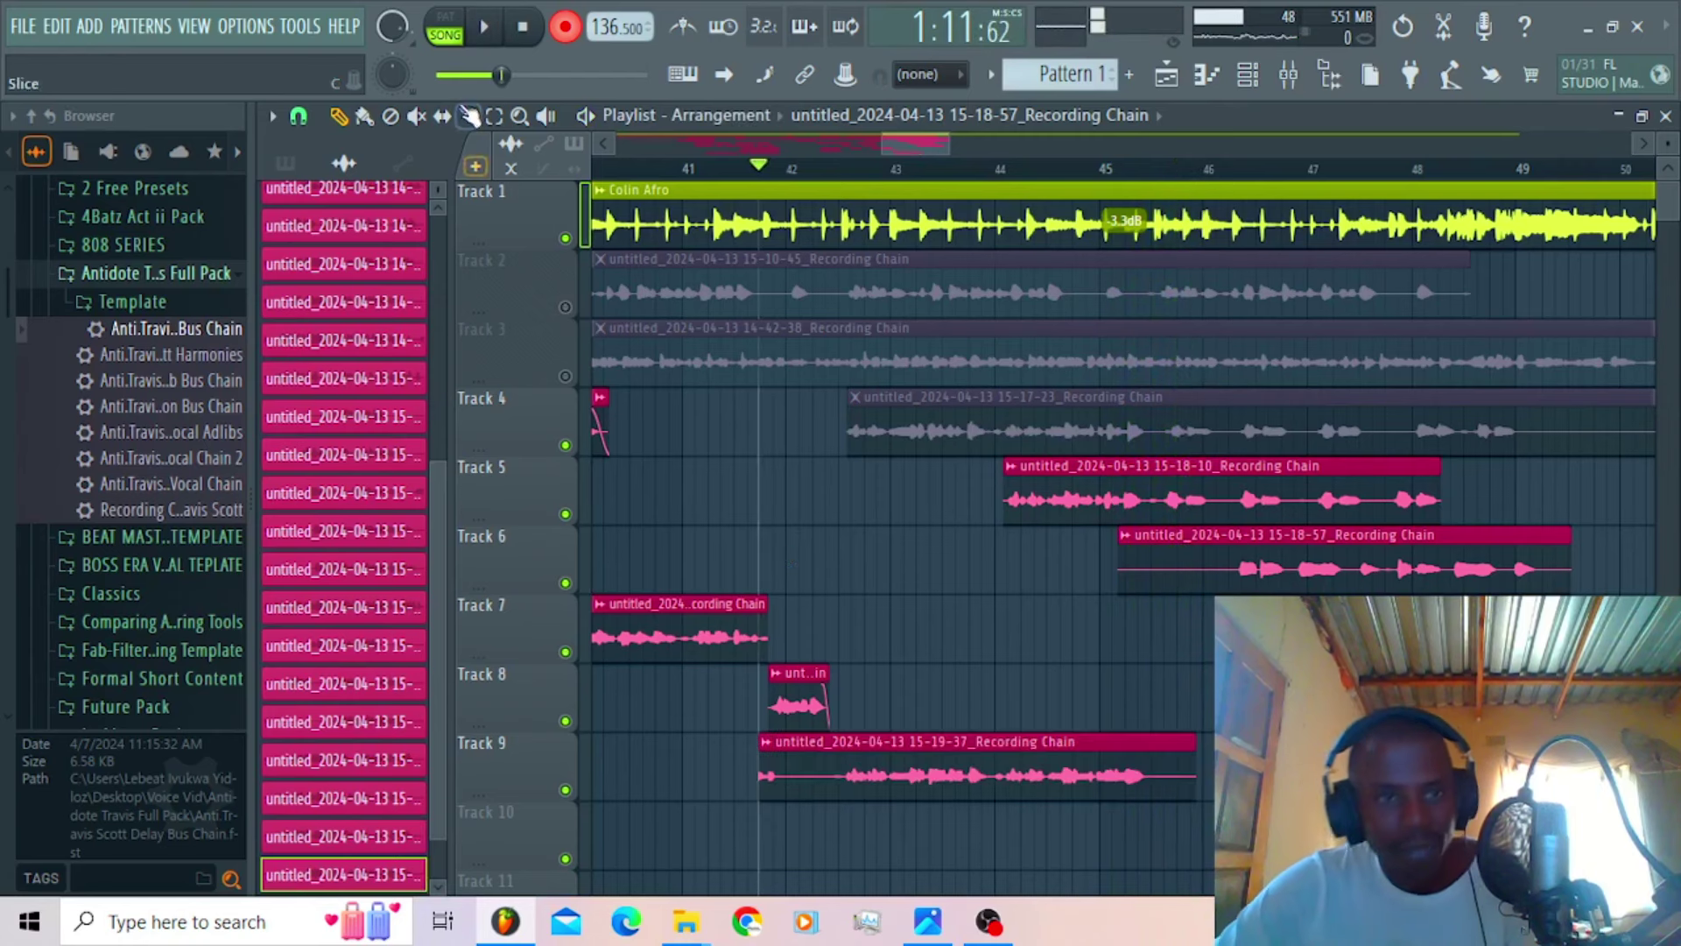
# Step: Route the 15-19-37 take on Track 9 to mixer track 4 and audition it
pyautogui.press('space')
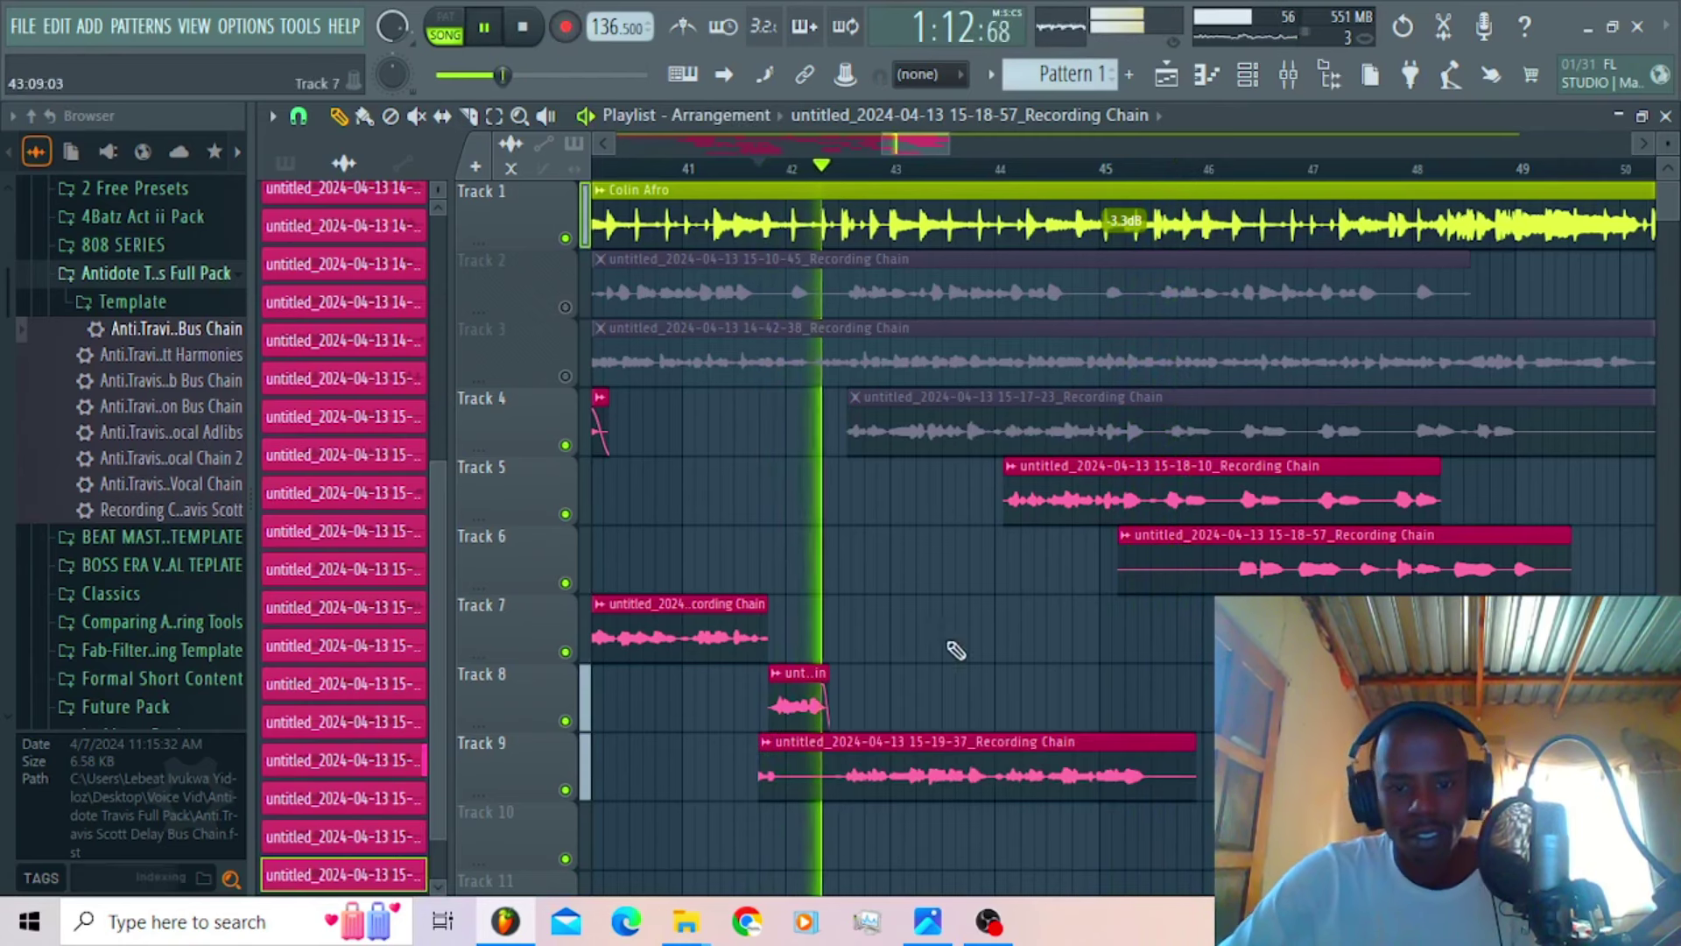
pyautogui.doubleClick(828, 760)
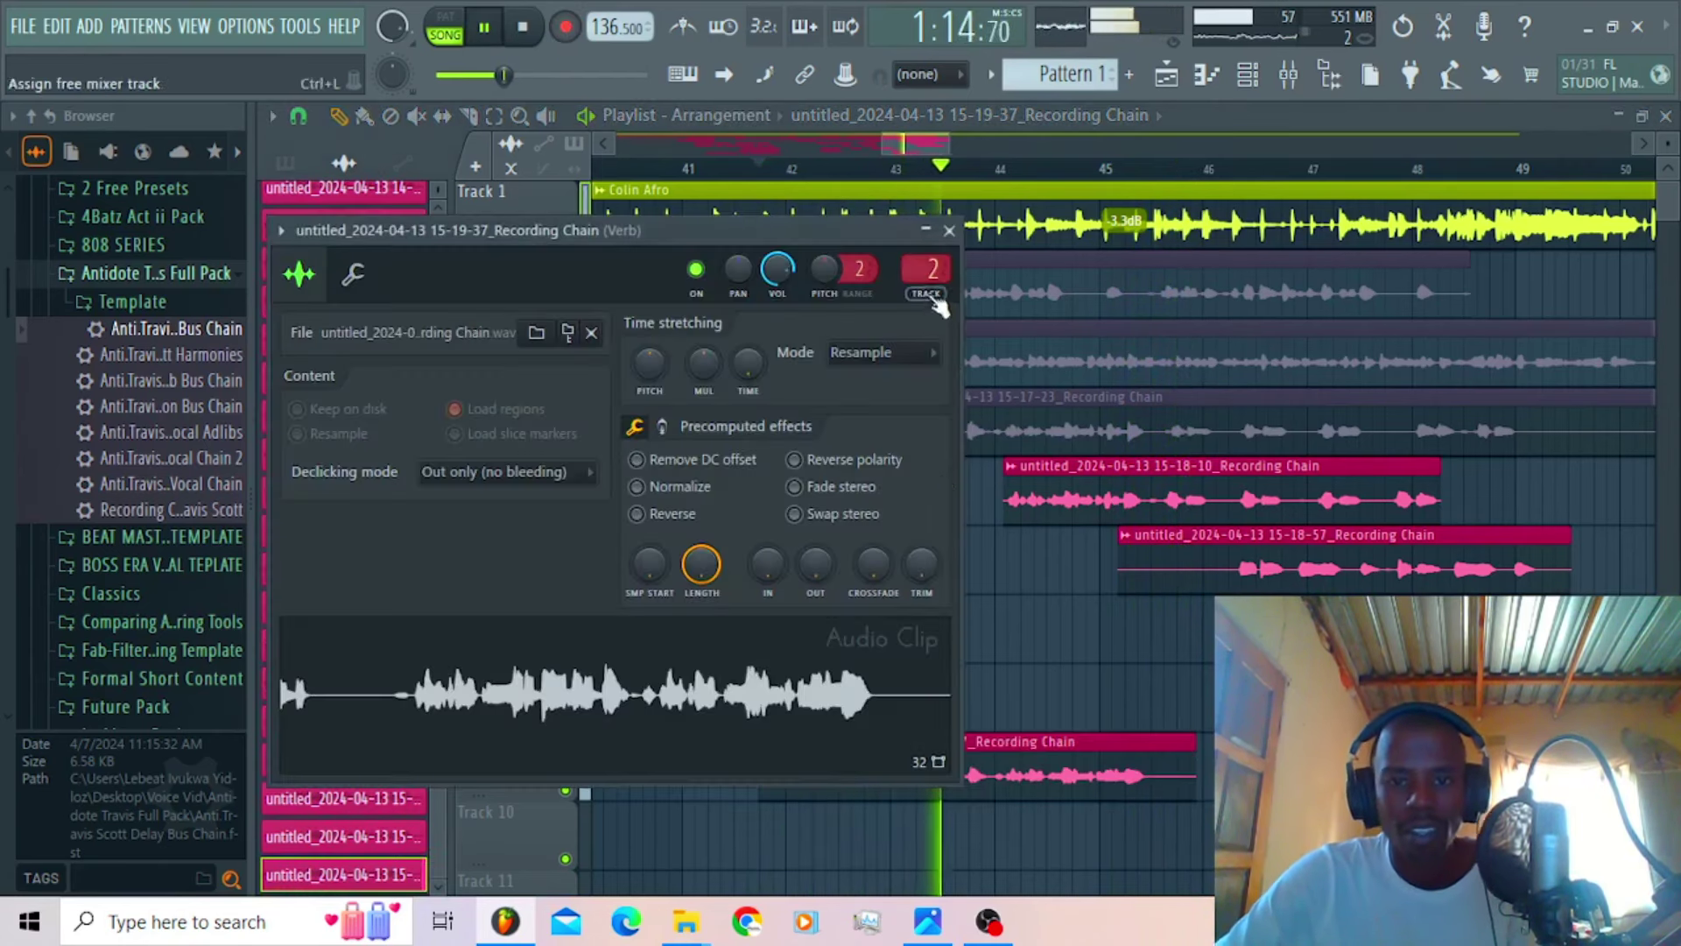
pyautogui.click(950, 230)
pyautogui.press('space')
pyautogui.press('space')
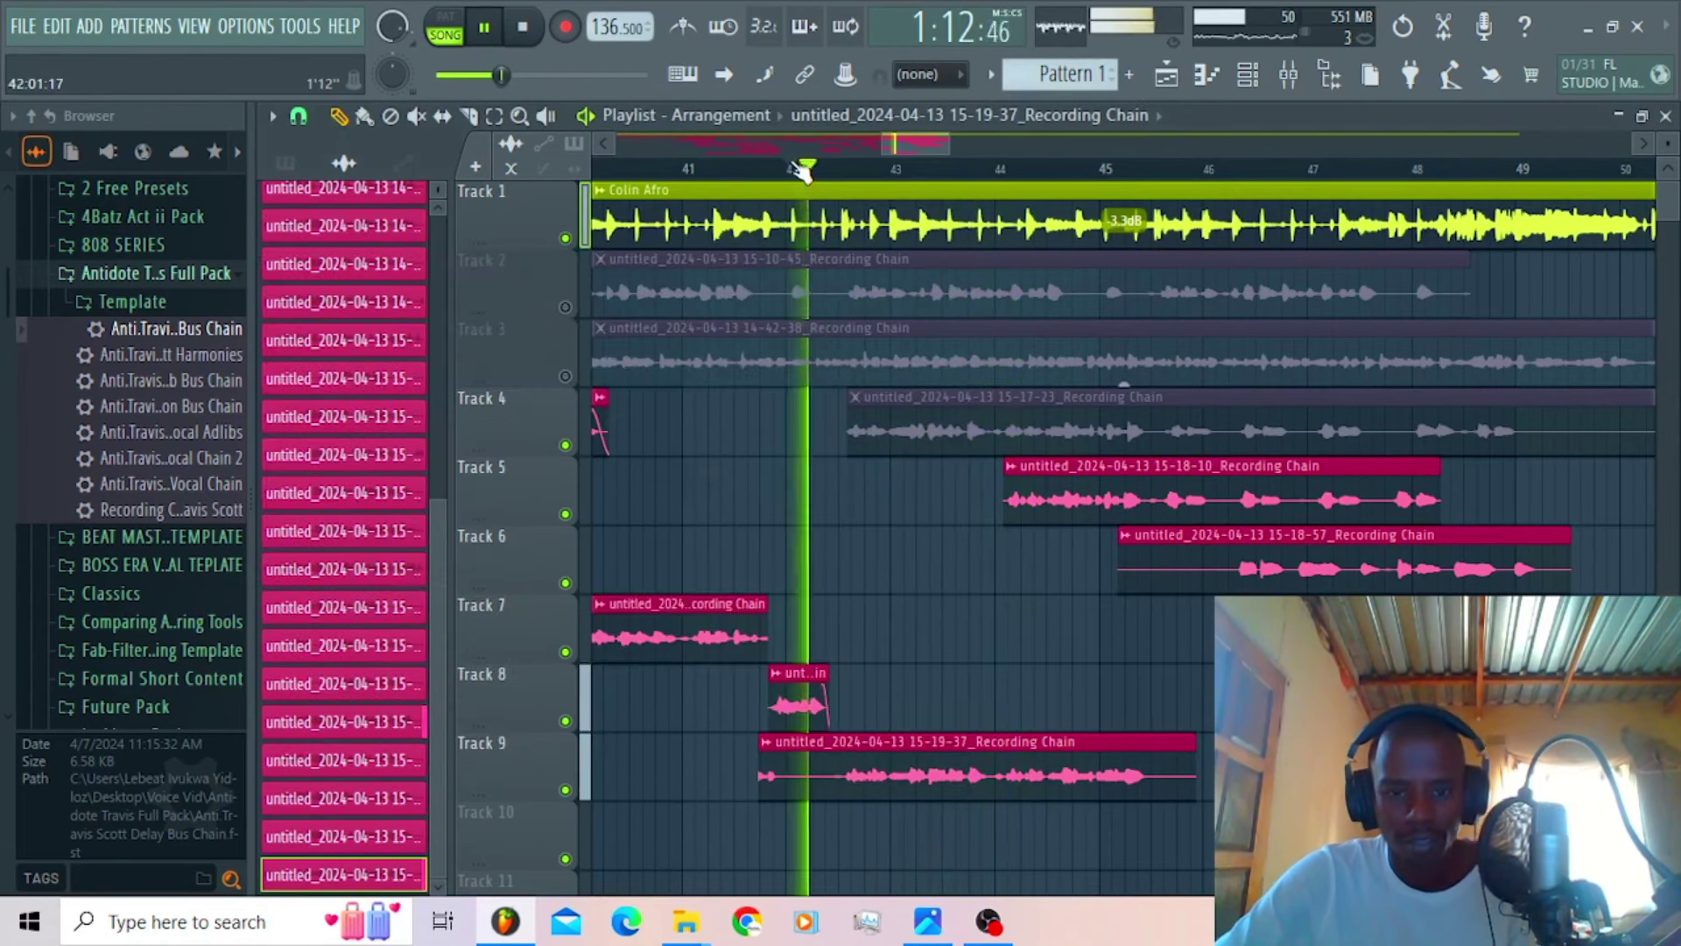
# Step: Slice the Track 9 take at about bar 44 and trim both ends of its first part to start at about bar 42.5
pyautogui.scroll(2, 906, 150)
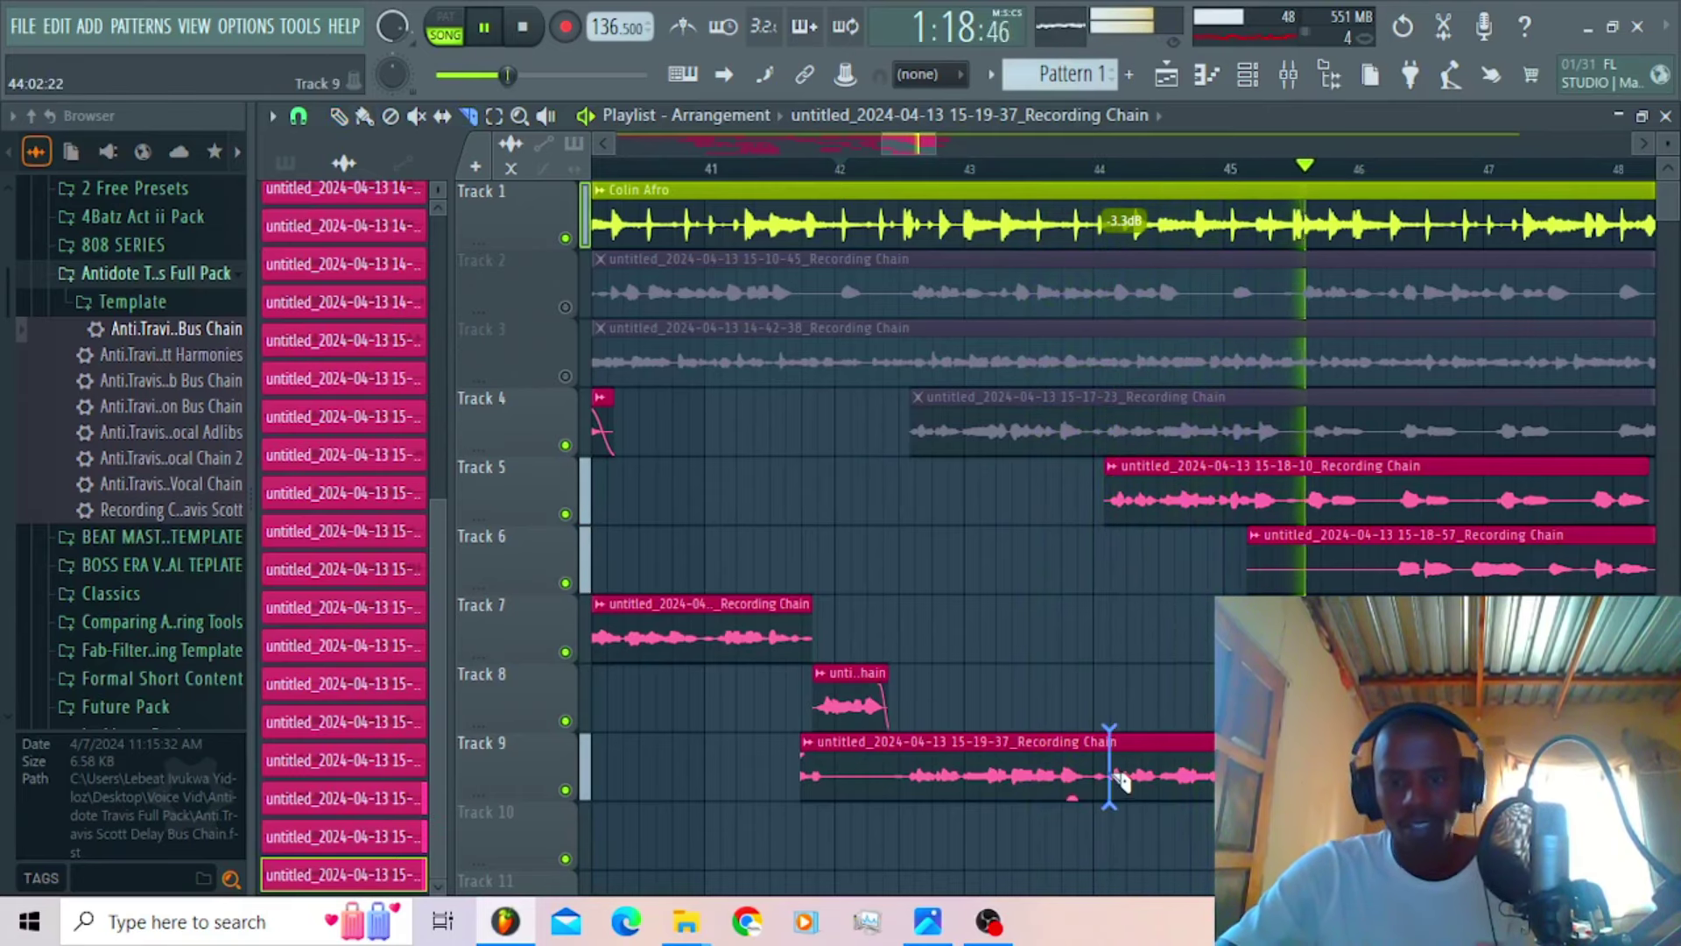
pyautogui.click(1112, 775)
pyautogui.press('p')
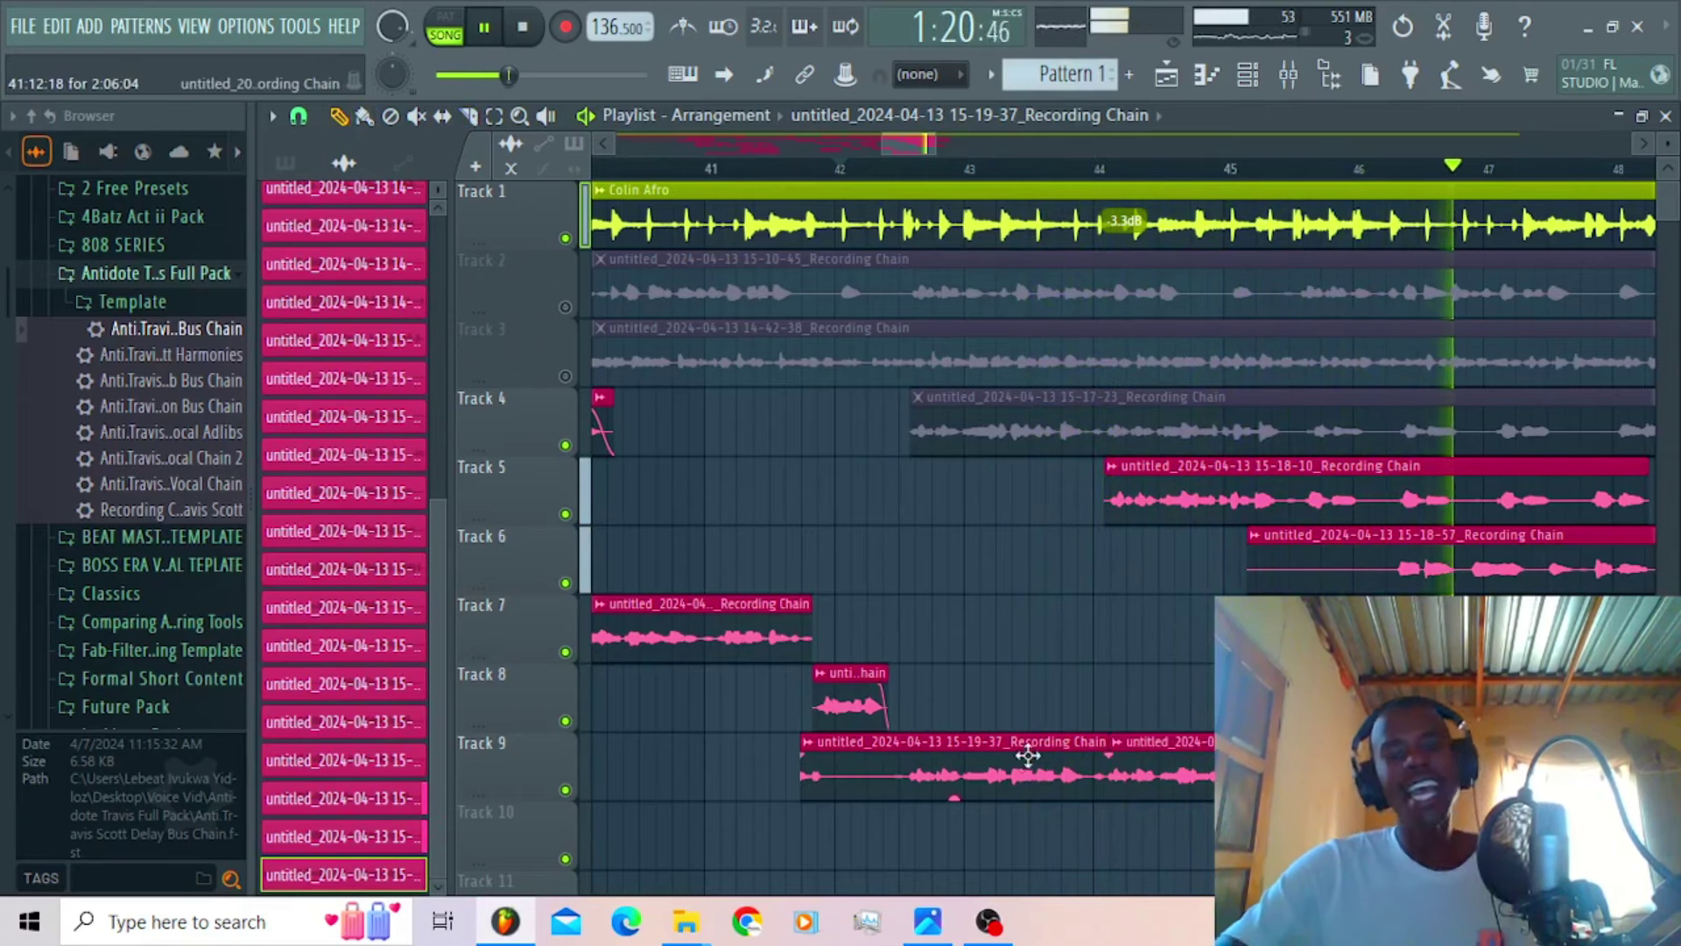
pyautogui.moveTo(1105, 741); pyautogui.dragTo(1088, 741)
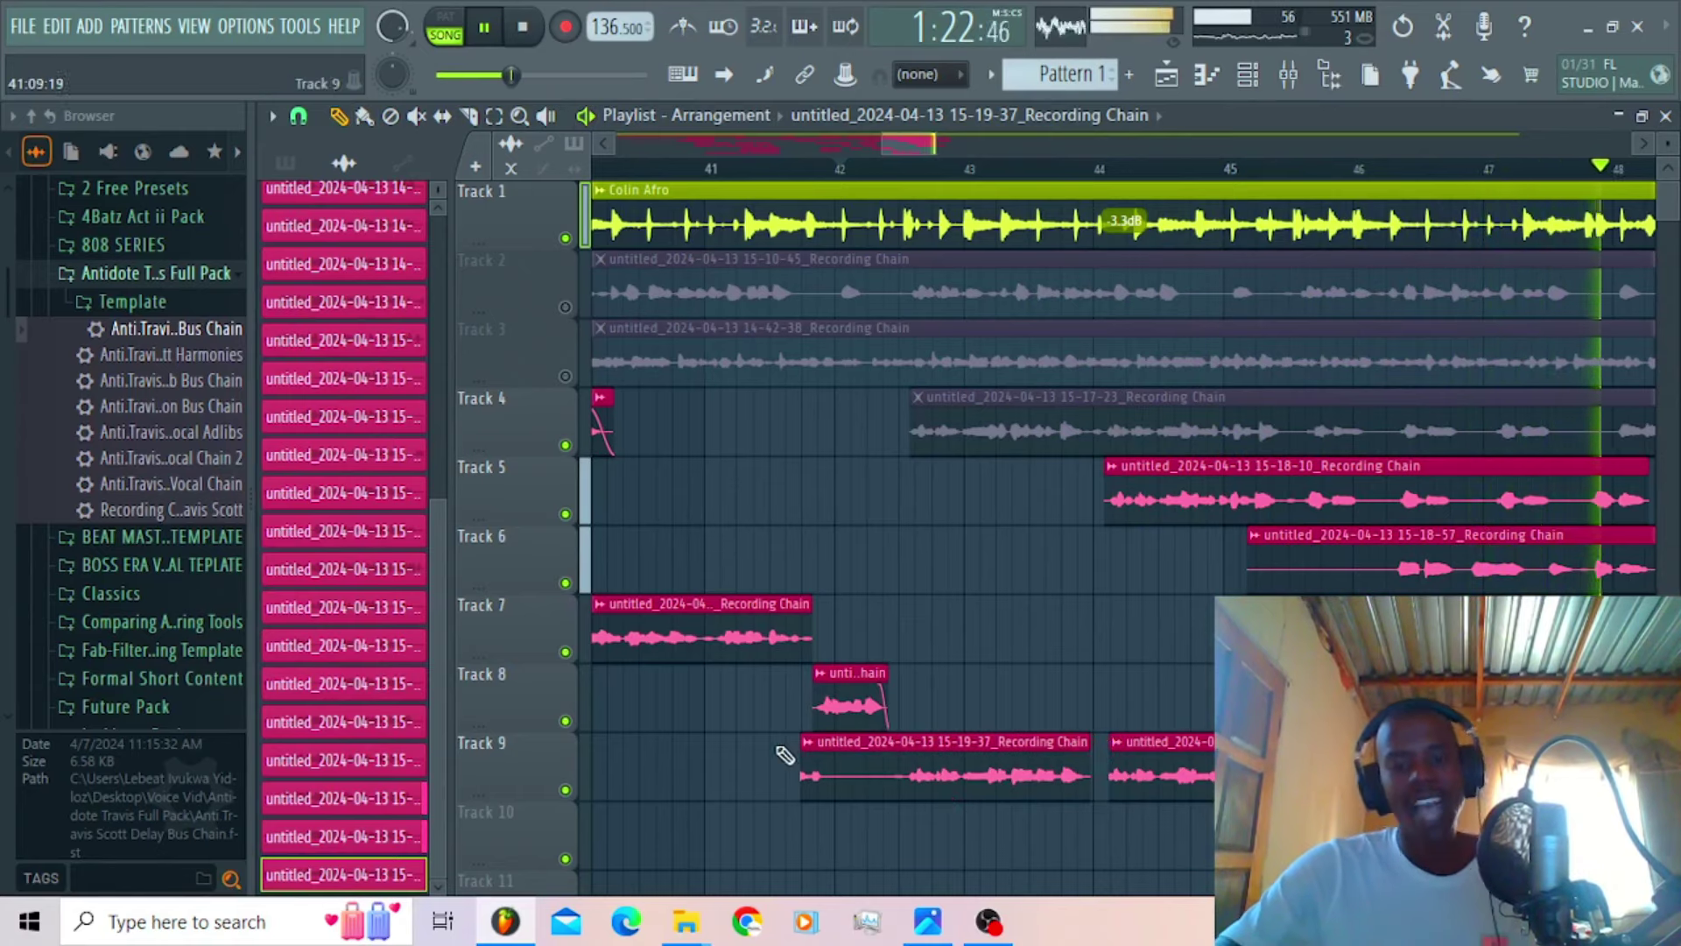
pyautogui.moveTo(802, 793); pyautogui.dragTo(878, 803)
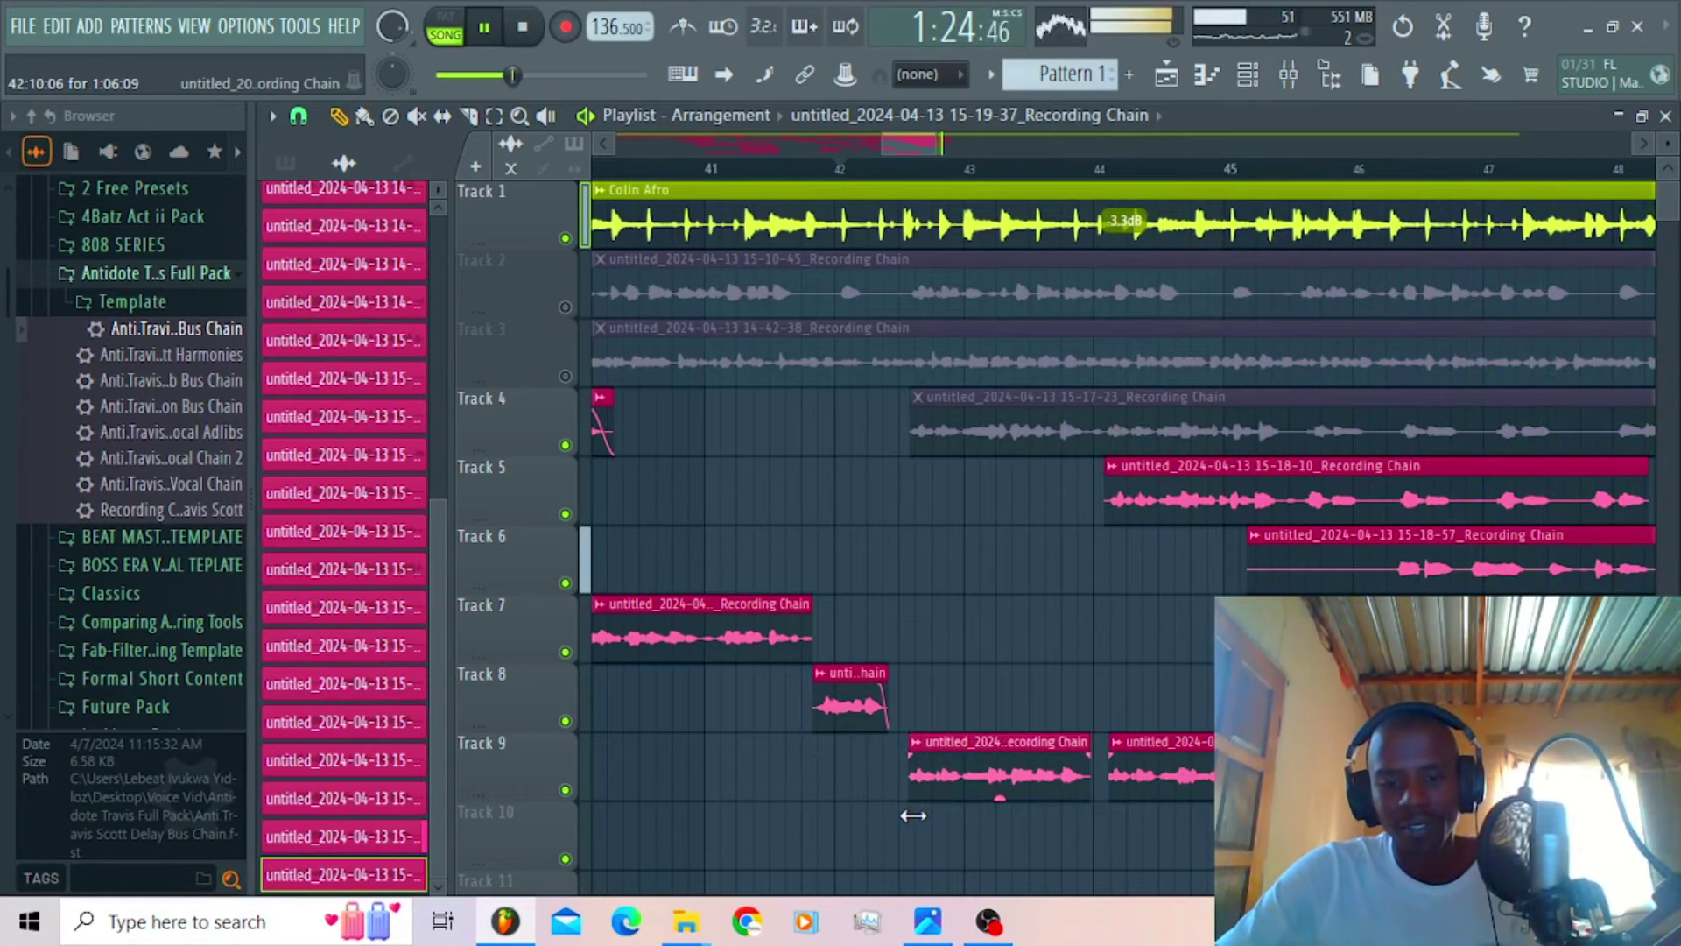
# Step: Add Fruity parametric EQ 2 to slot 2 of Insert 4, cutting the lows with band 1 and slightly lowering band 3
pyautogui.doubleClick(1024, 755)
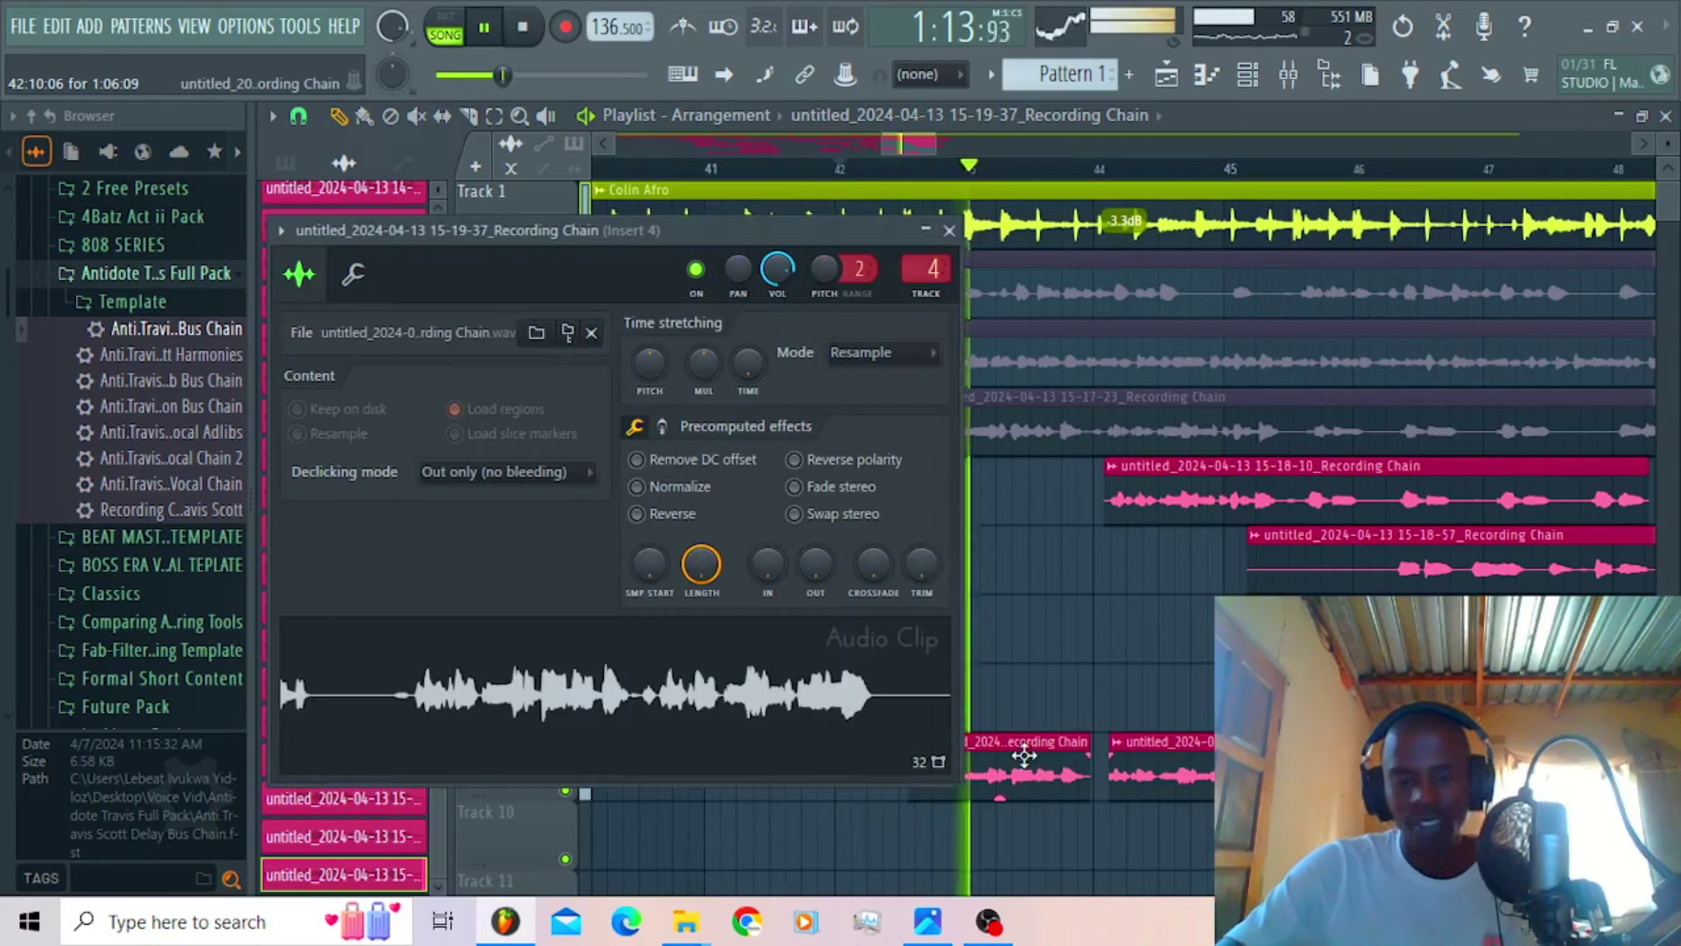
pyautogui.press('F9')
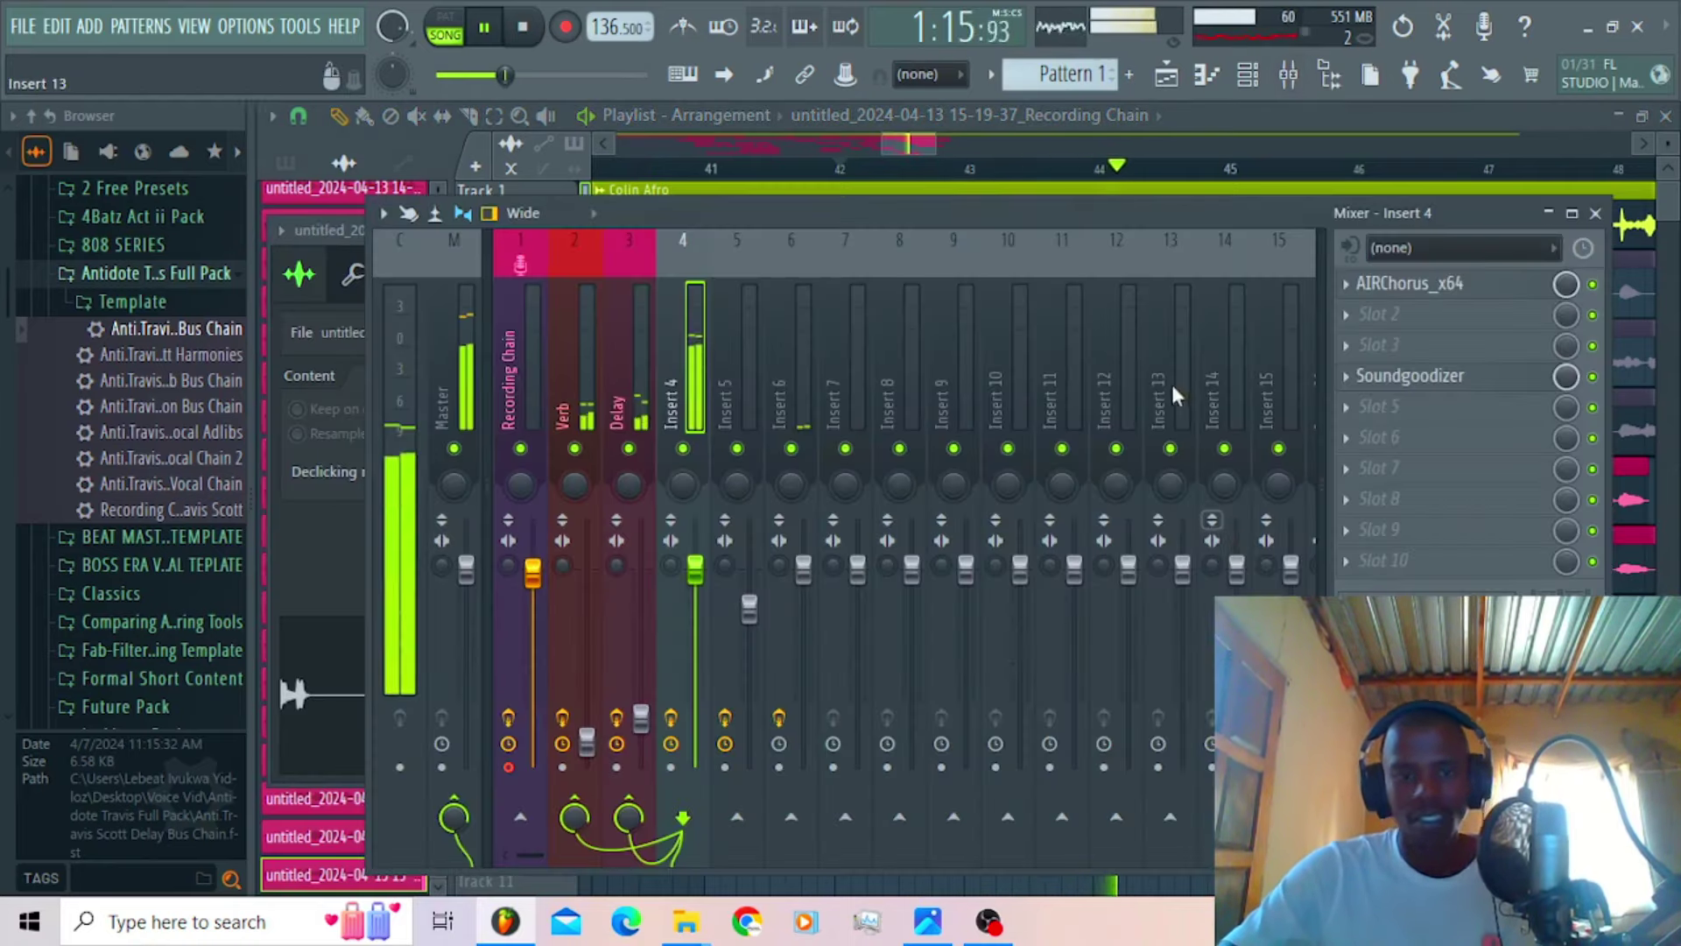
pyautogui.click(1353, 331)
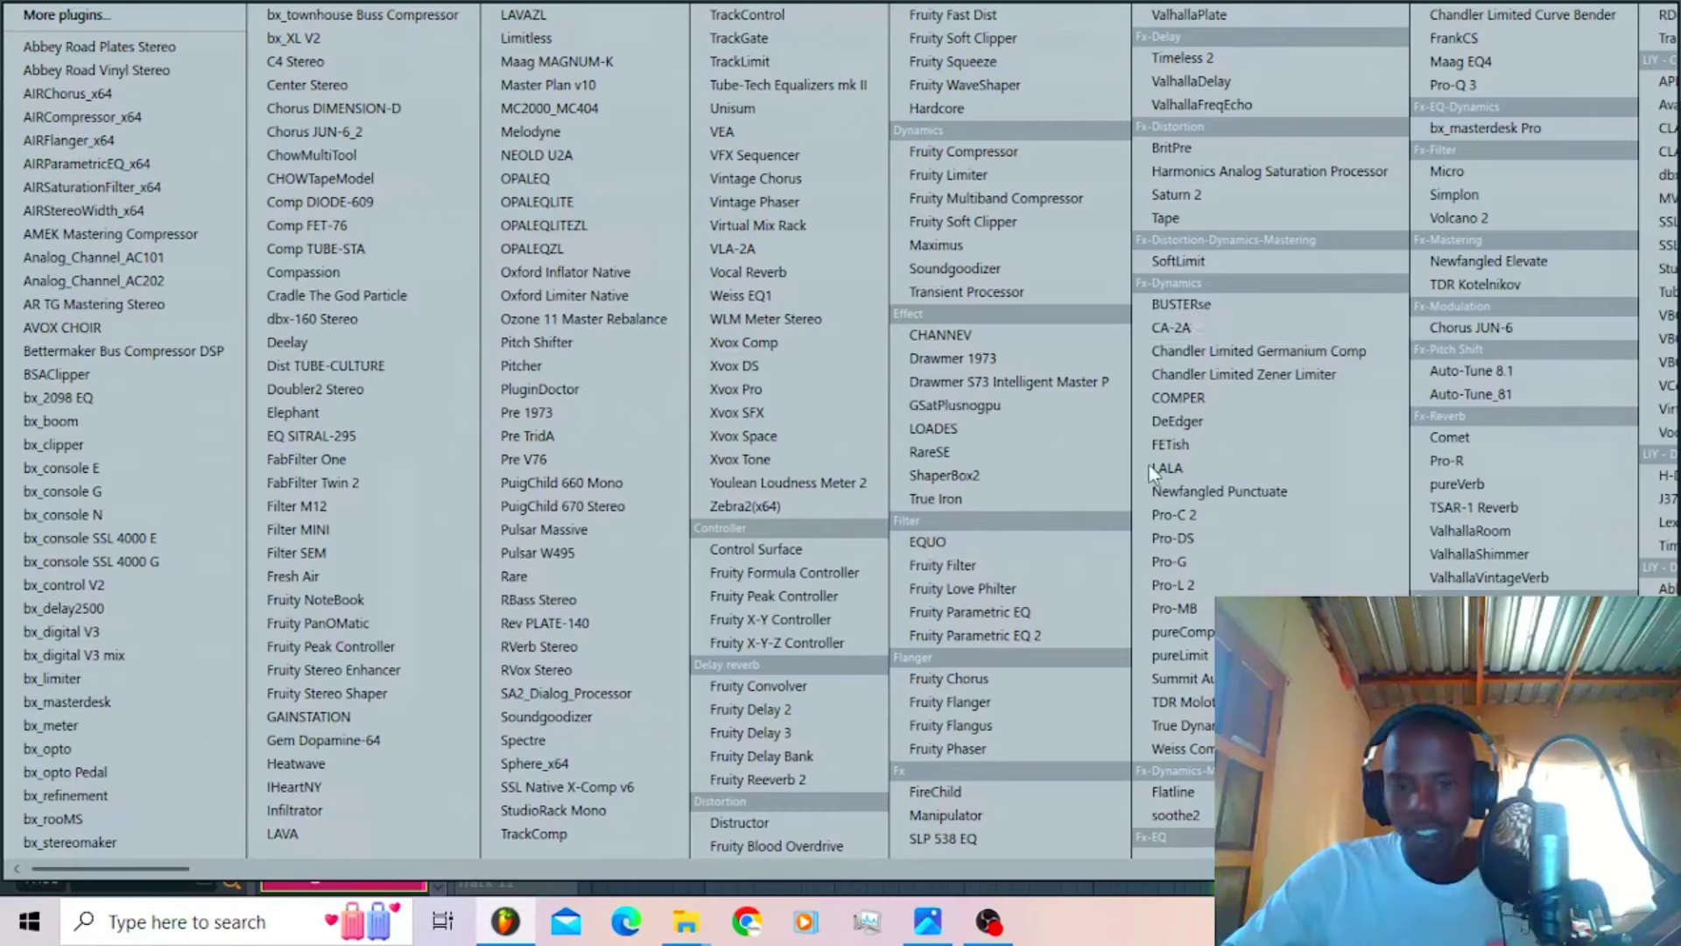
pyautogui.click(1079, 643)
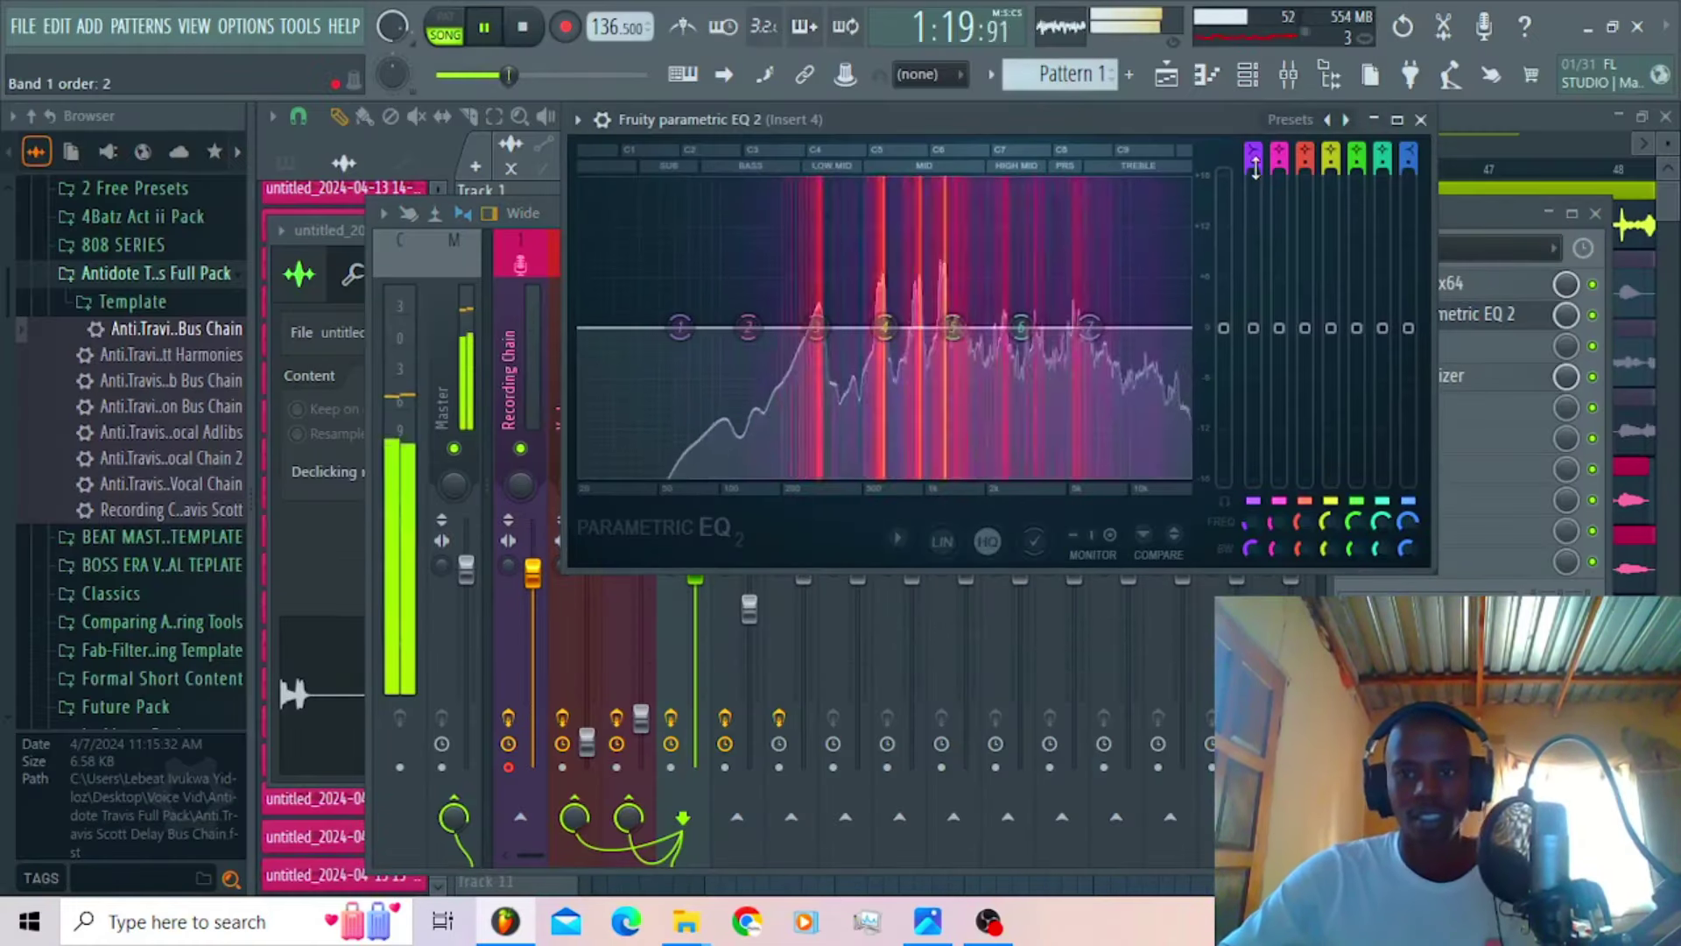
pyautogui.moveTo(681, 327); pyautogui.dragTo(759, 472)
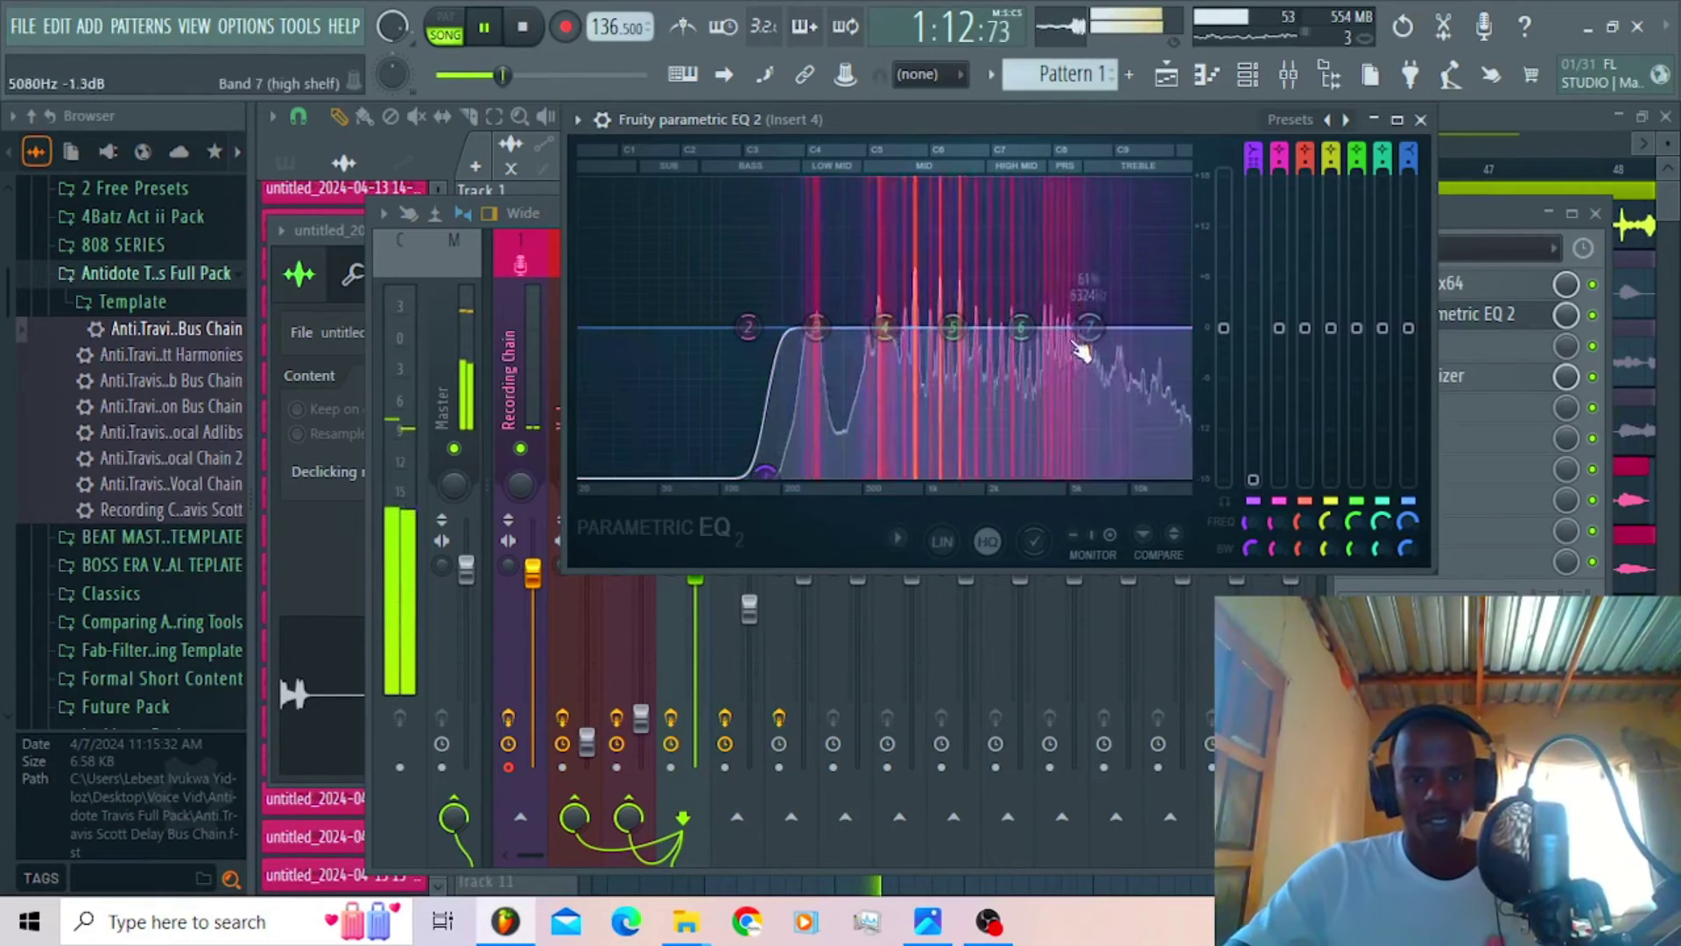
pyautogui.moveTo(815, 329); pyautogui.dragTo(801, 338)
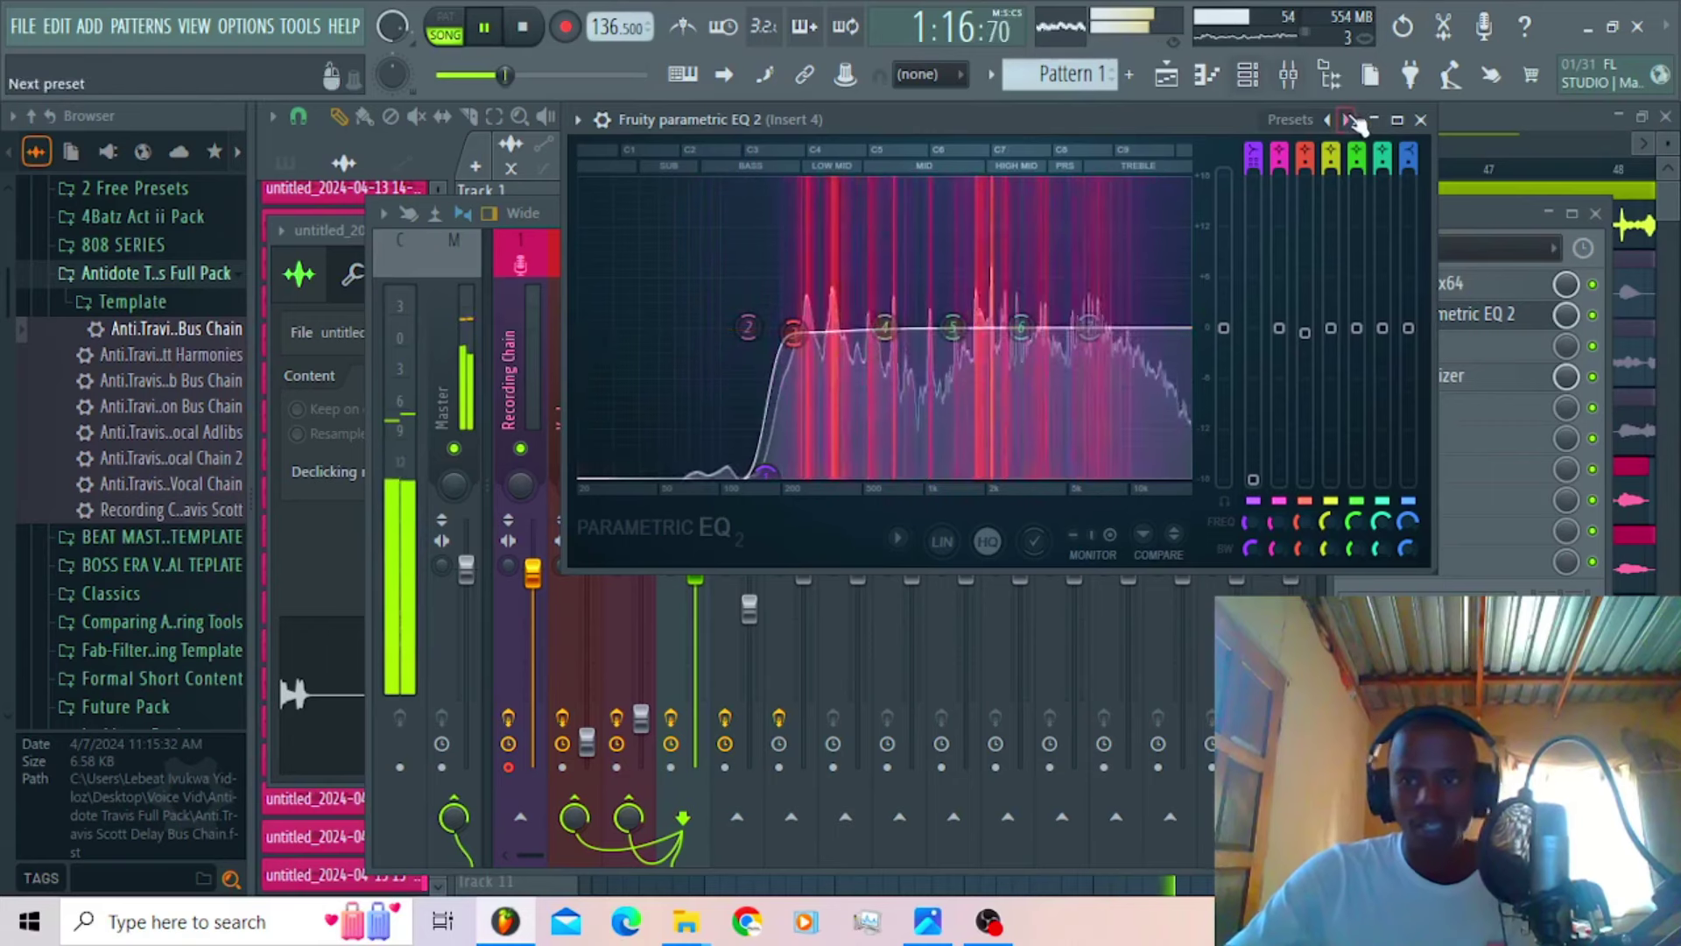
pyautogui.click(1420, 120)
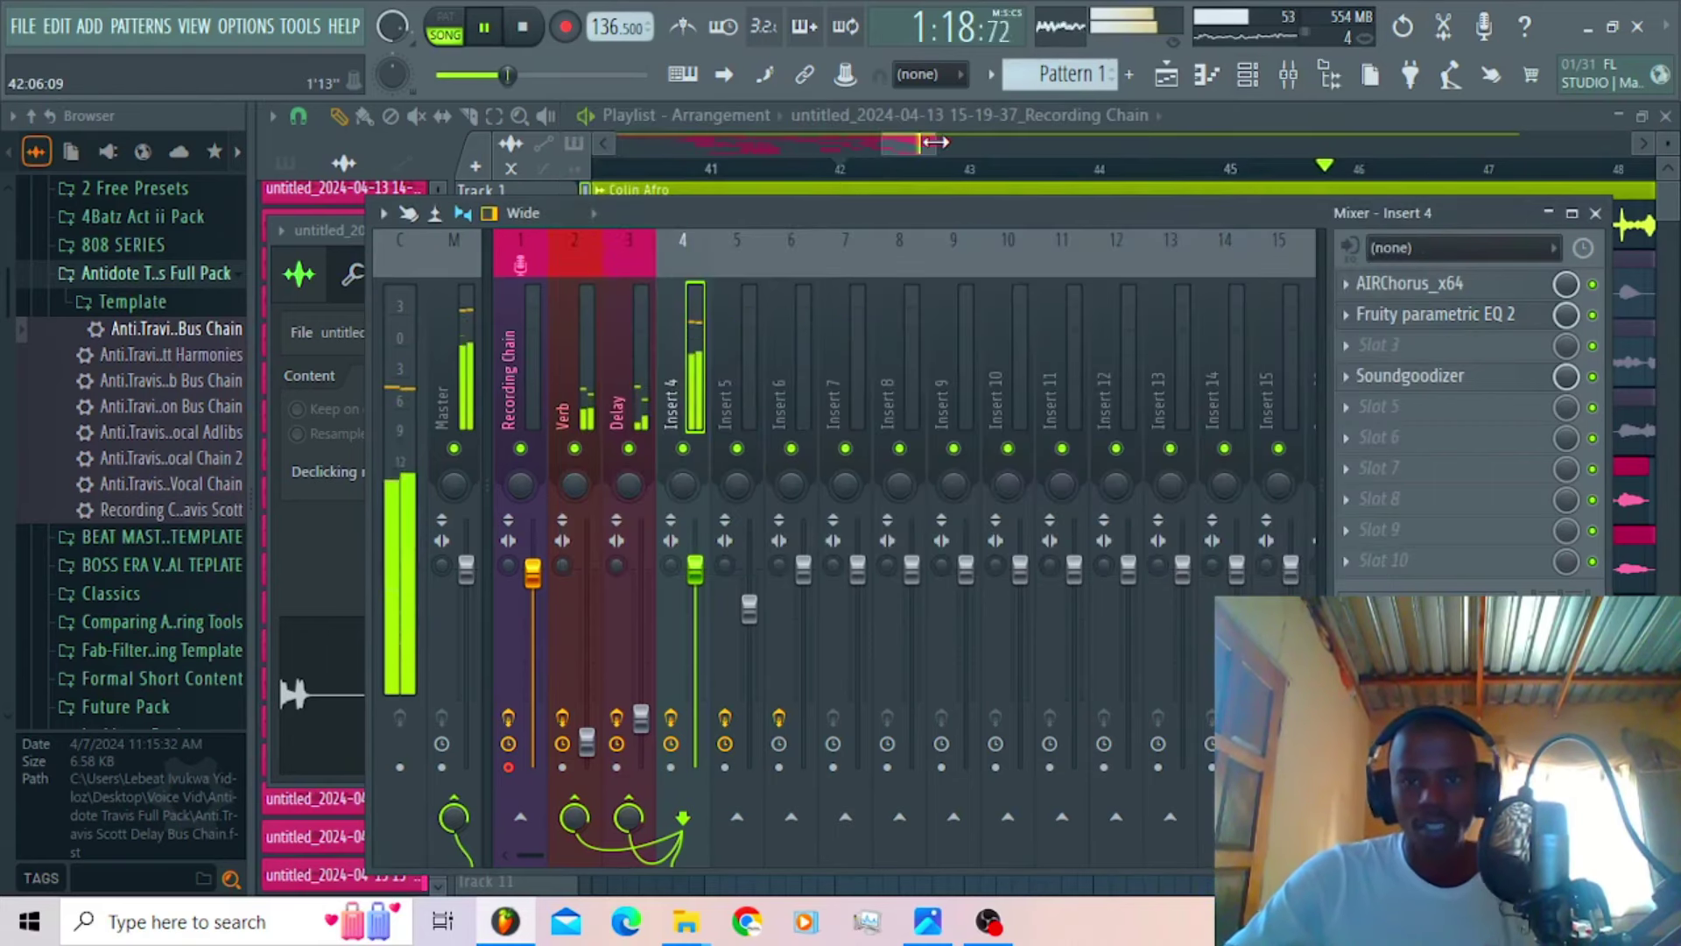
# Step: Slice the 15-18-10 take on Track 5 at about bar 45.4 and make its first piece unique
pyautogui.moveTo(936, 142); pyautogui.dragTo(968, 142)
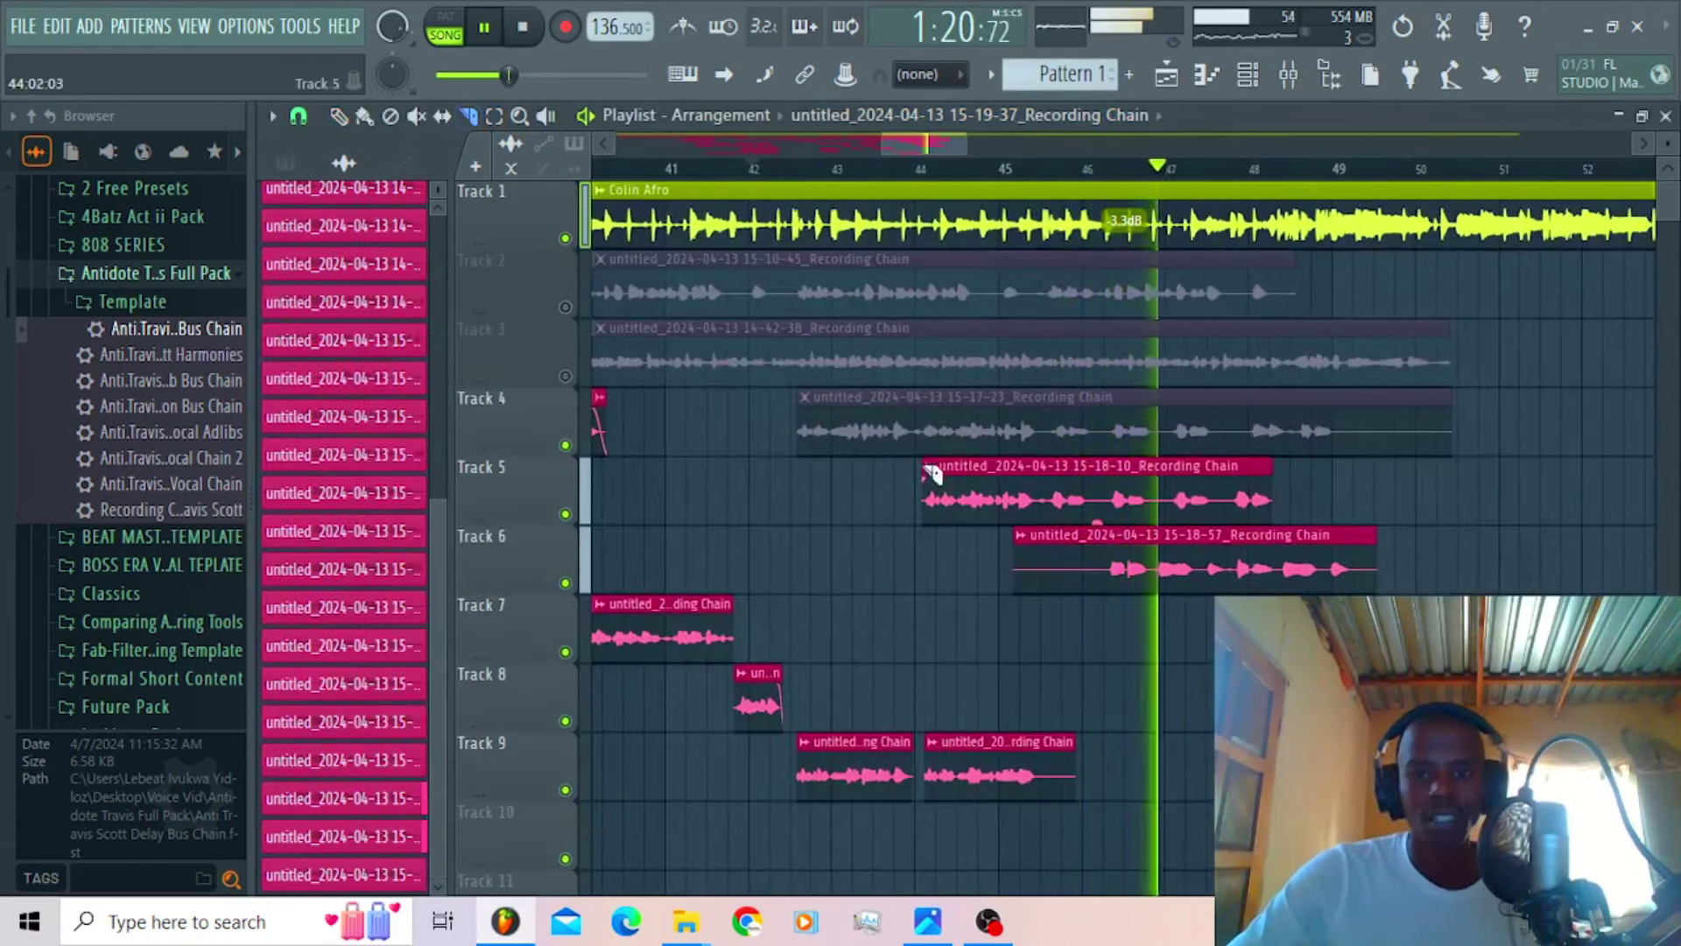
pyautogui.click(1039, 491)
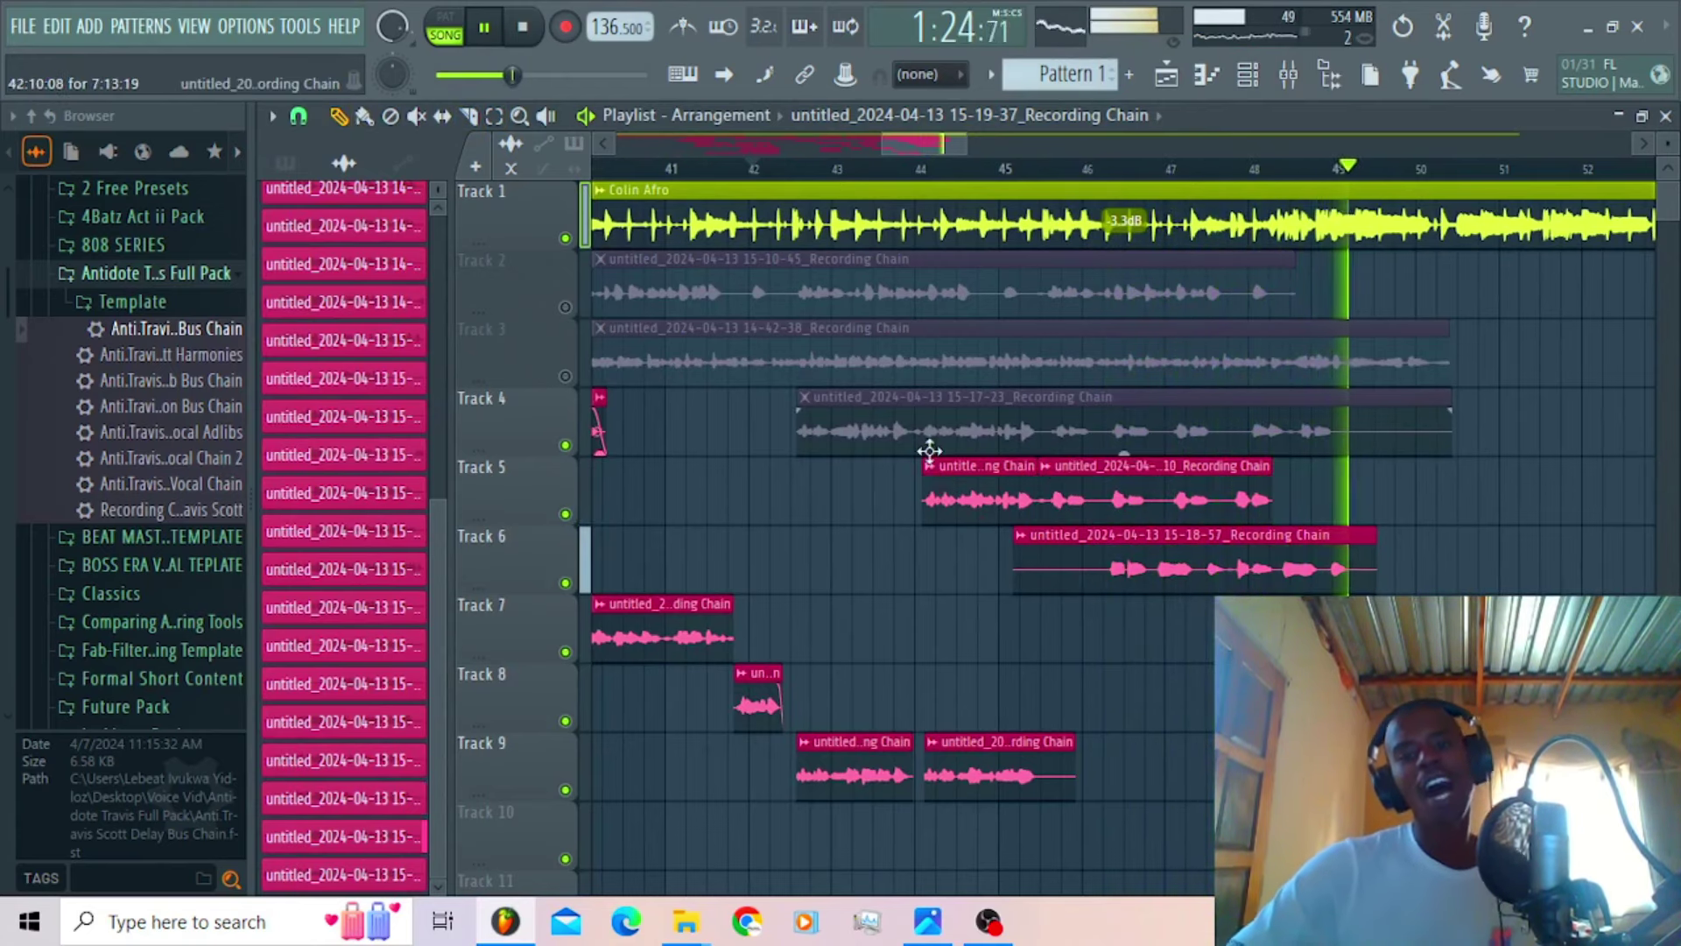
pyautogui.click(928, 470)
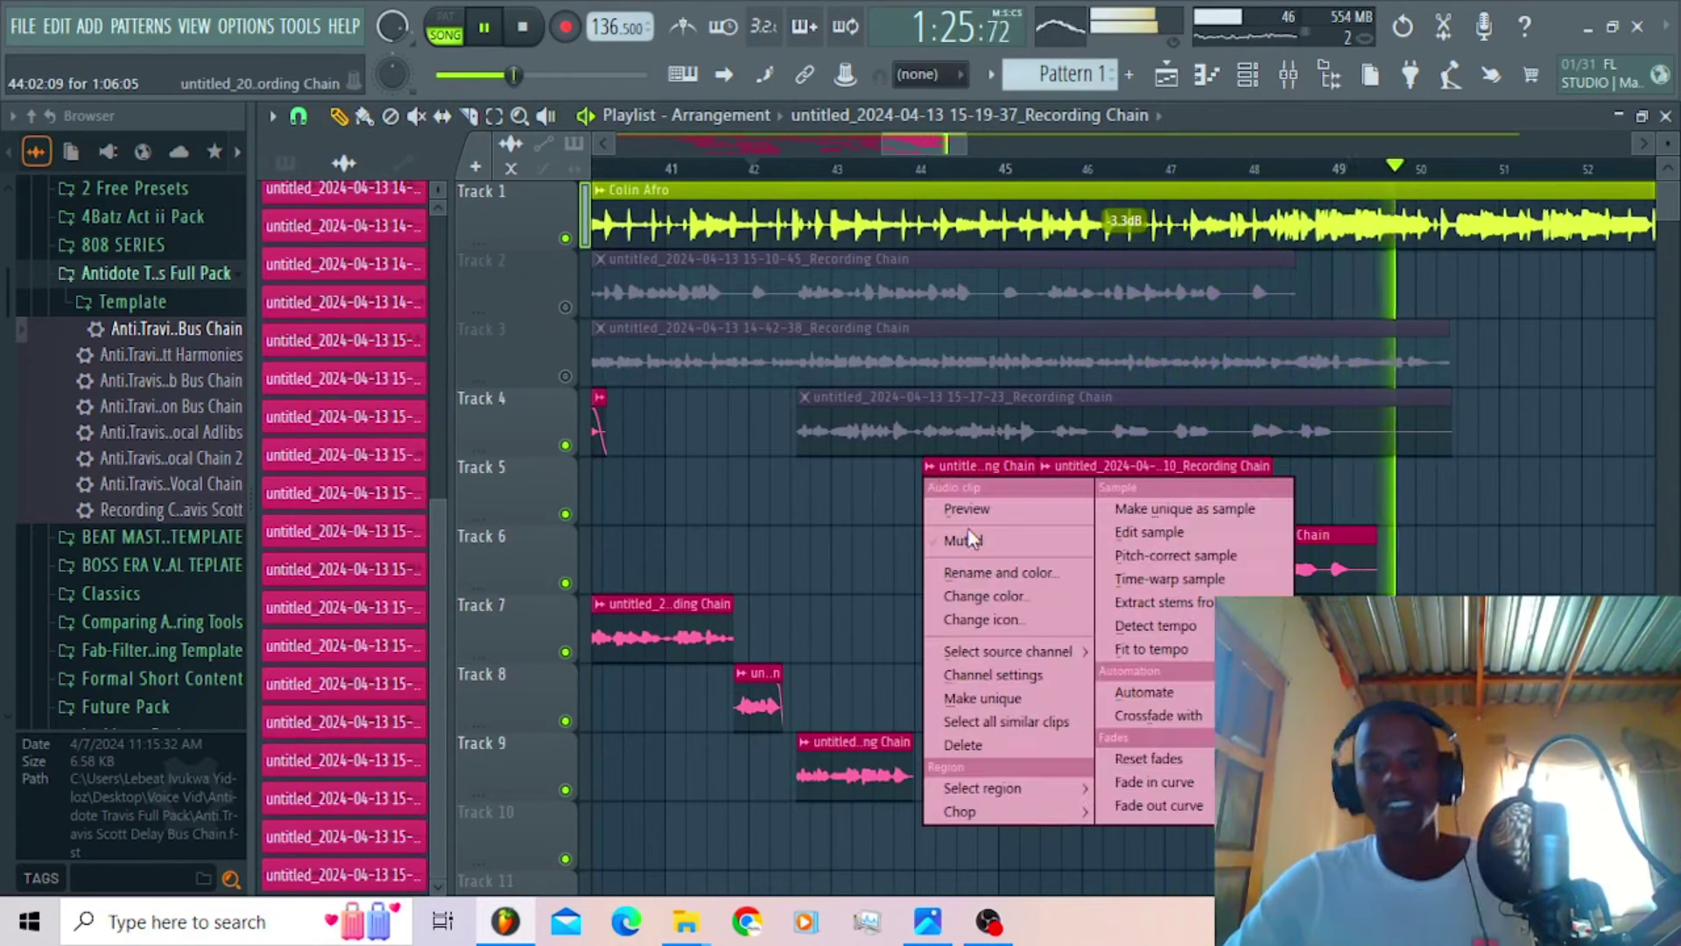
pyautogui.click(980, 698)
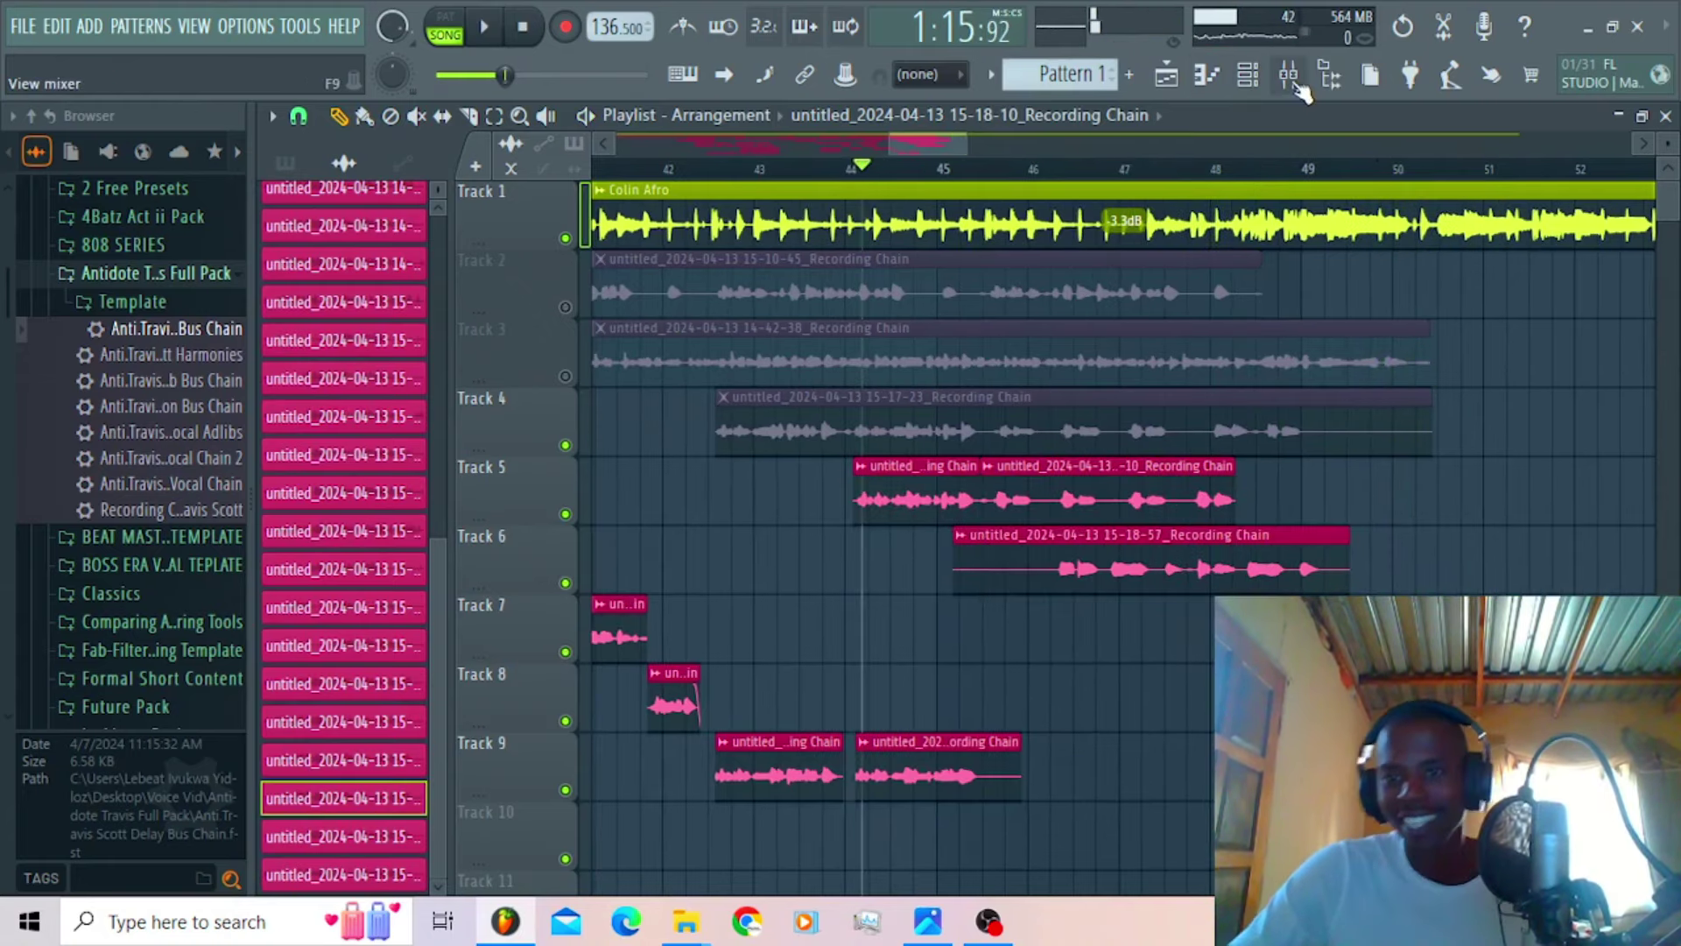
# Step: Record another take through the Recording Chain track into the playlist as an audio clip from about bar 44
pyautogui.click(1296, 83)
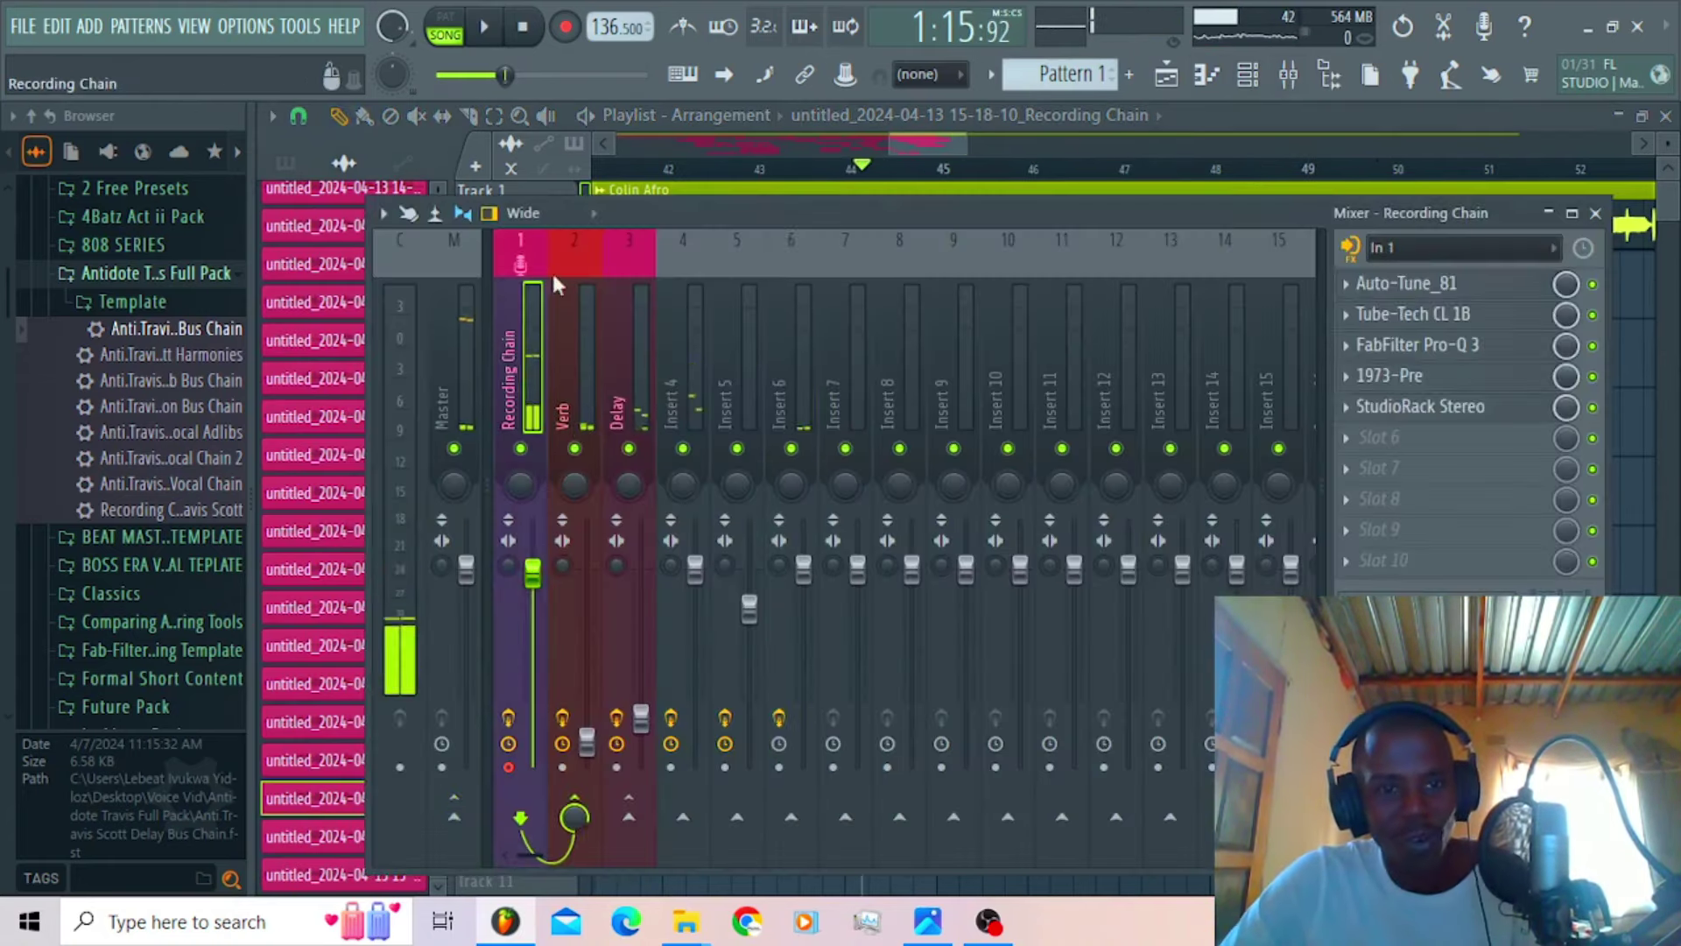
pyautogui.click(567, 28)
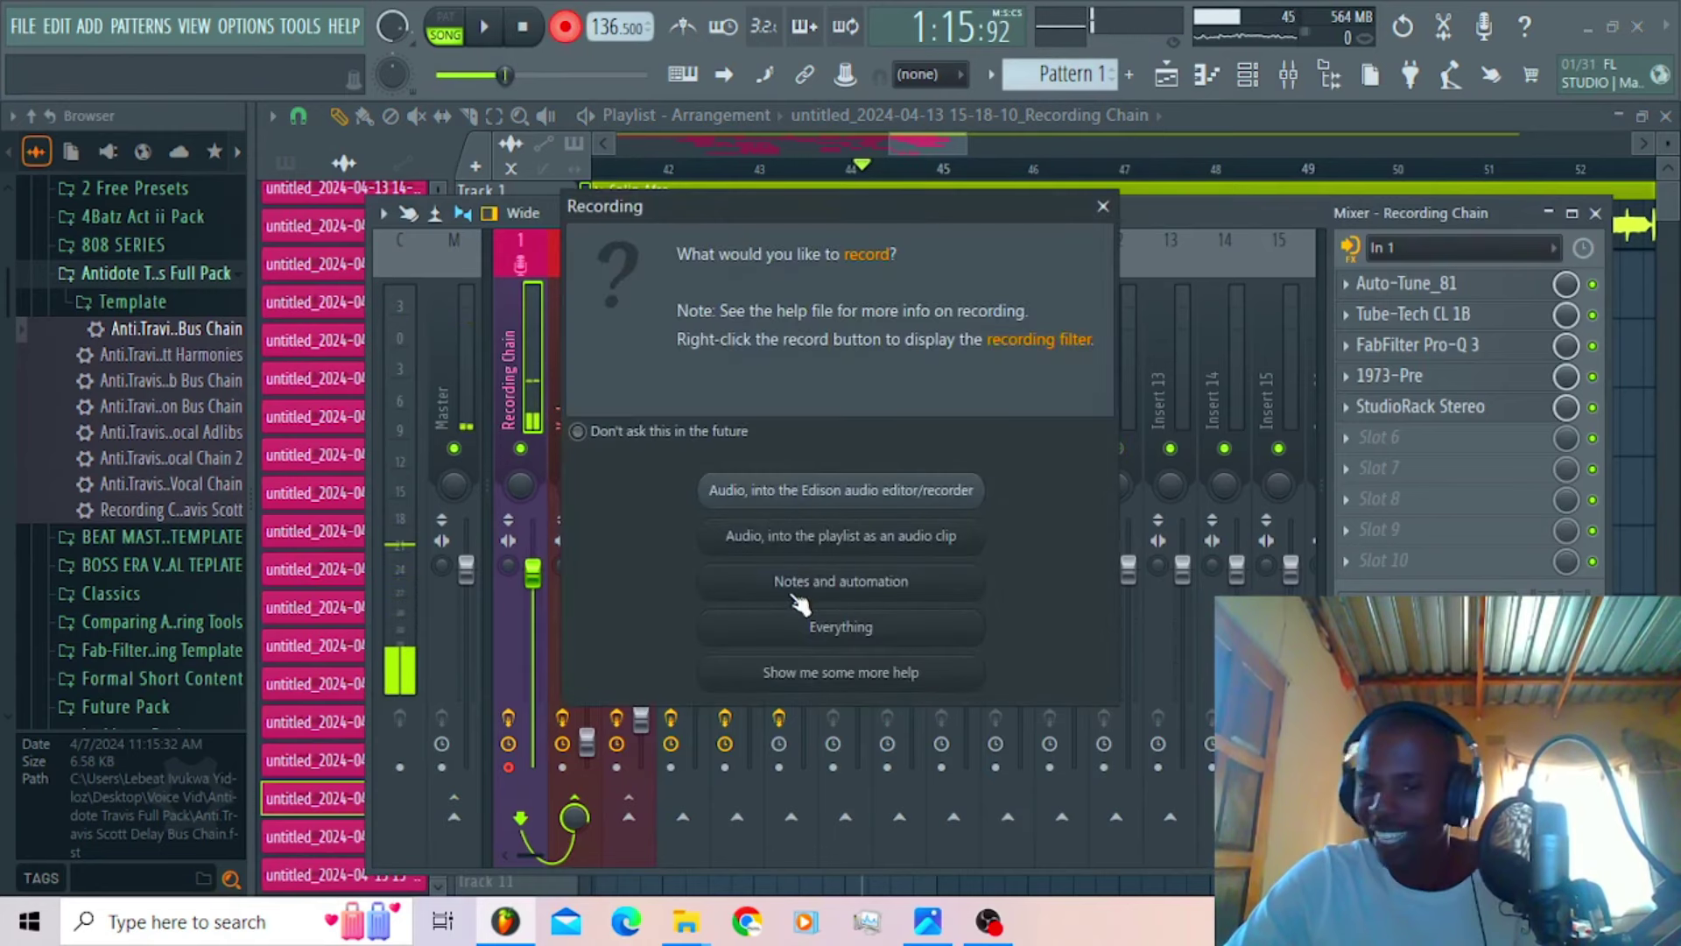
pyautogui.click(807, 538)
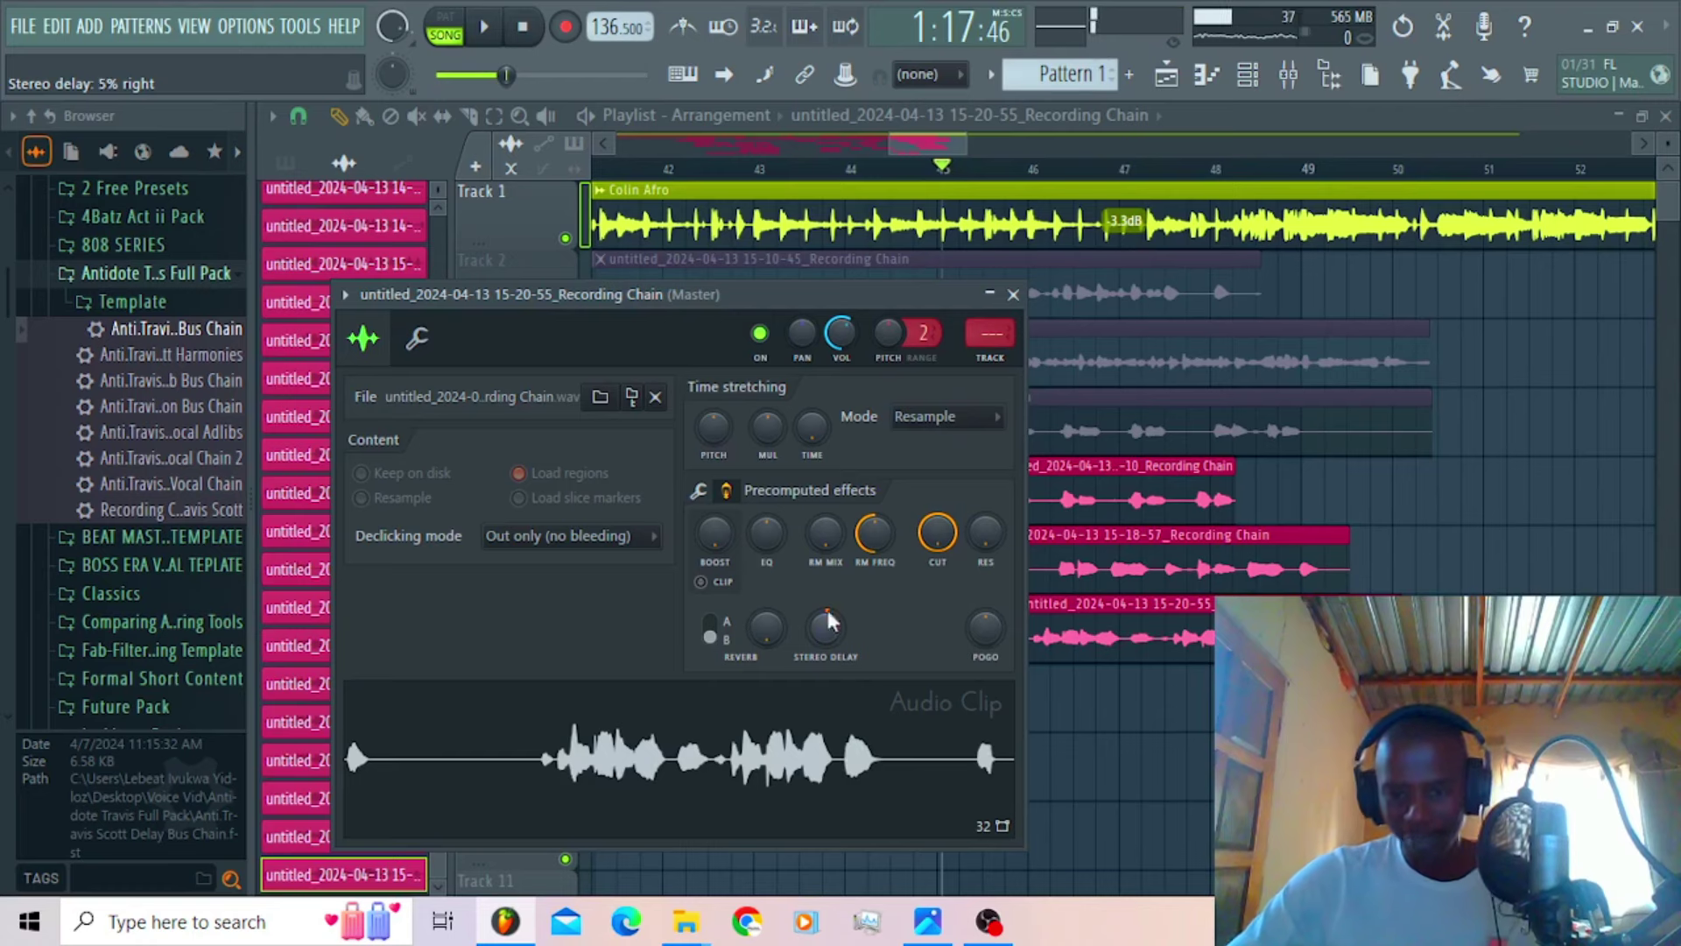
# Step: Audition the 15-20-55 take on Track 7, open its channel settings, and stop with the song position at about bar 46.5
pyautogui.click(963, 130)
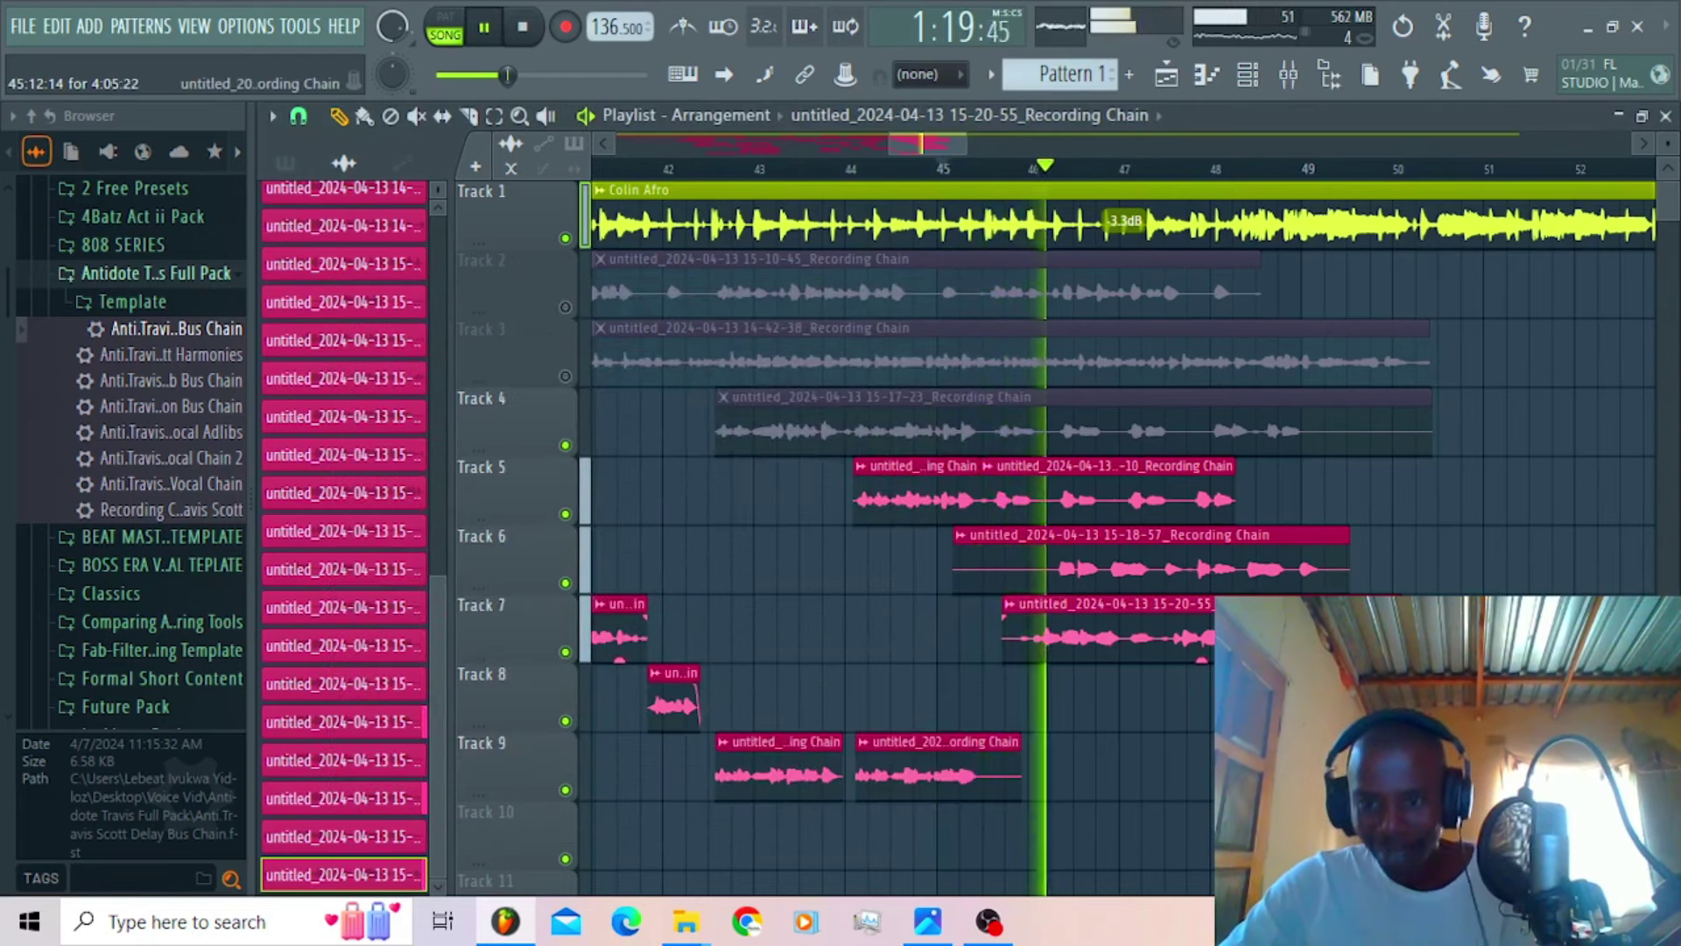
pyautogui.doubleClick(1288, 609)
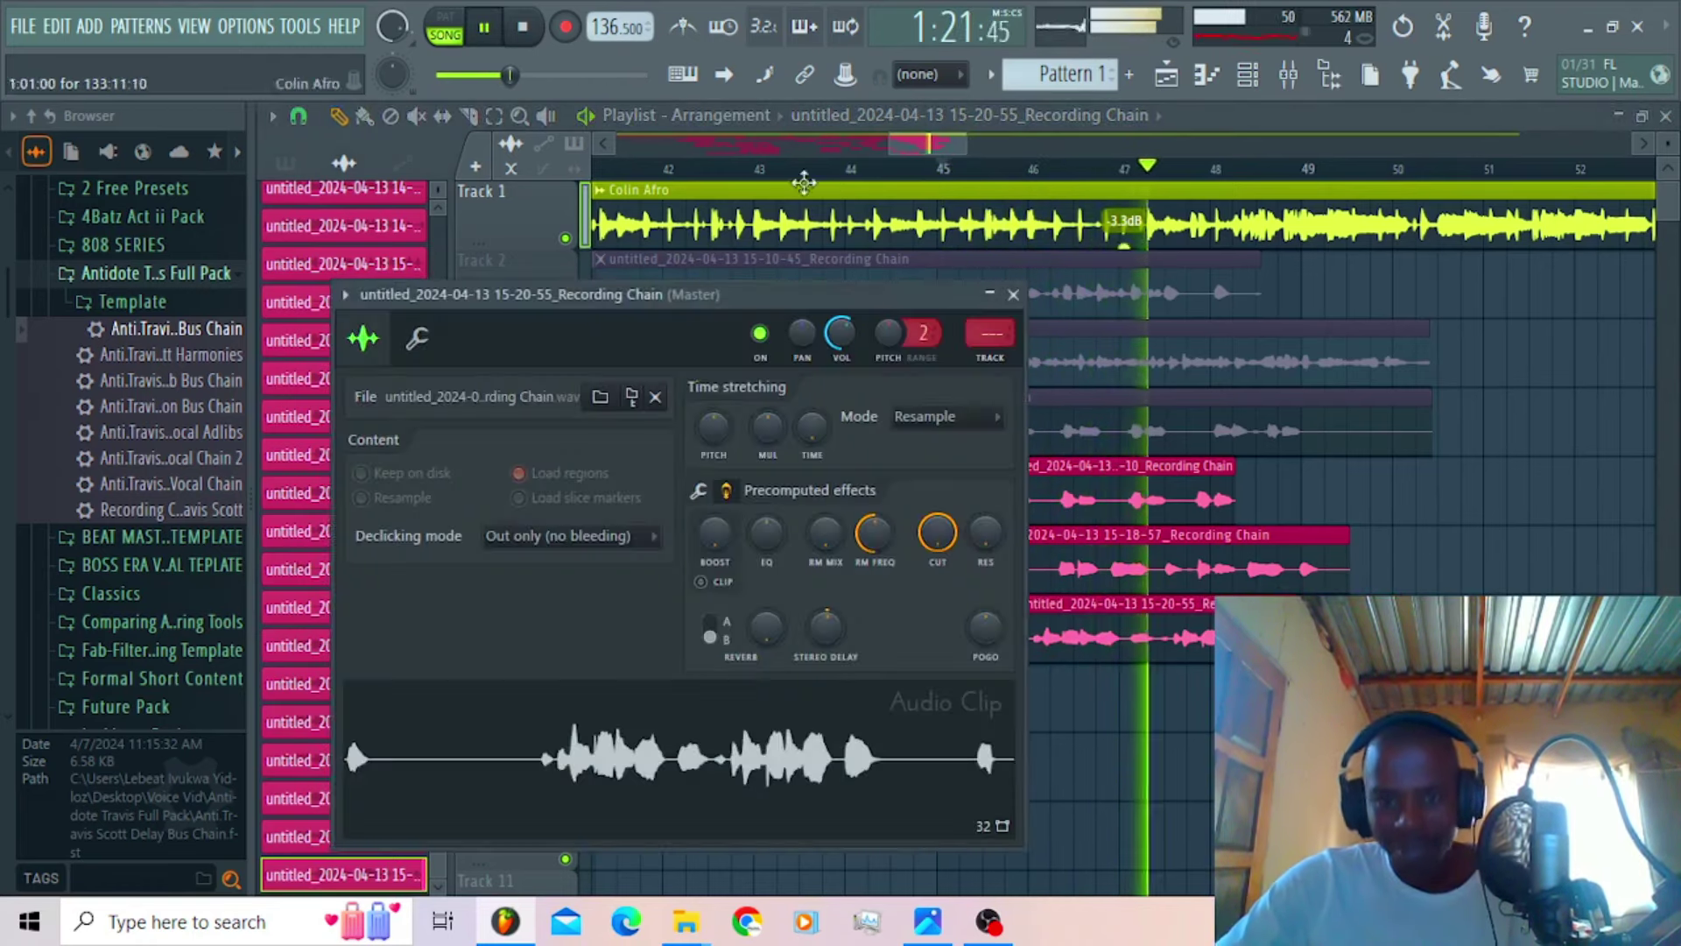
pyautogui.click(926, 140)
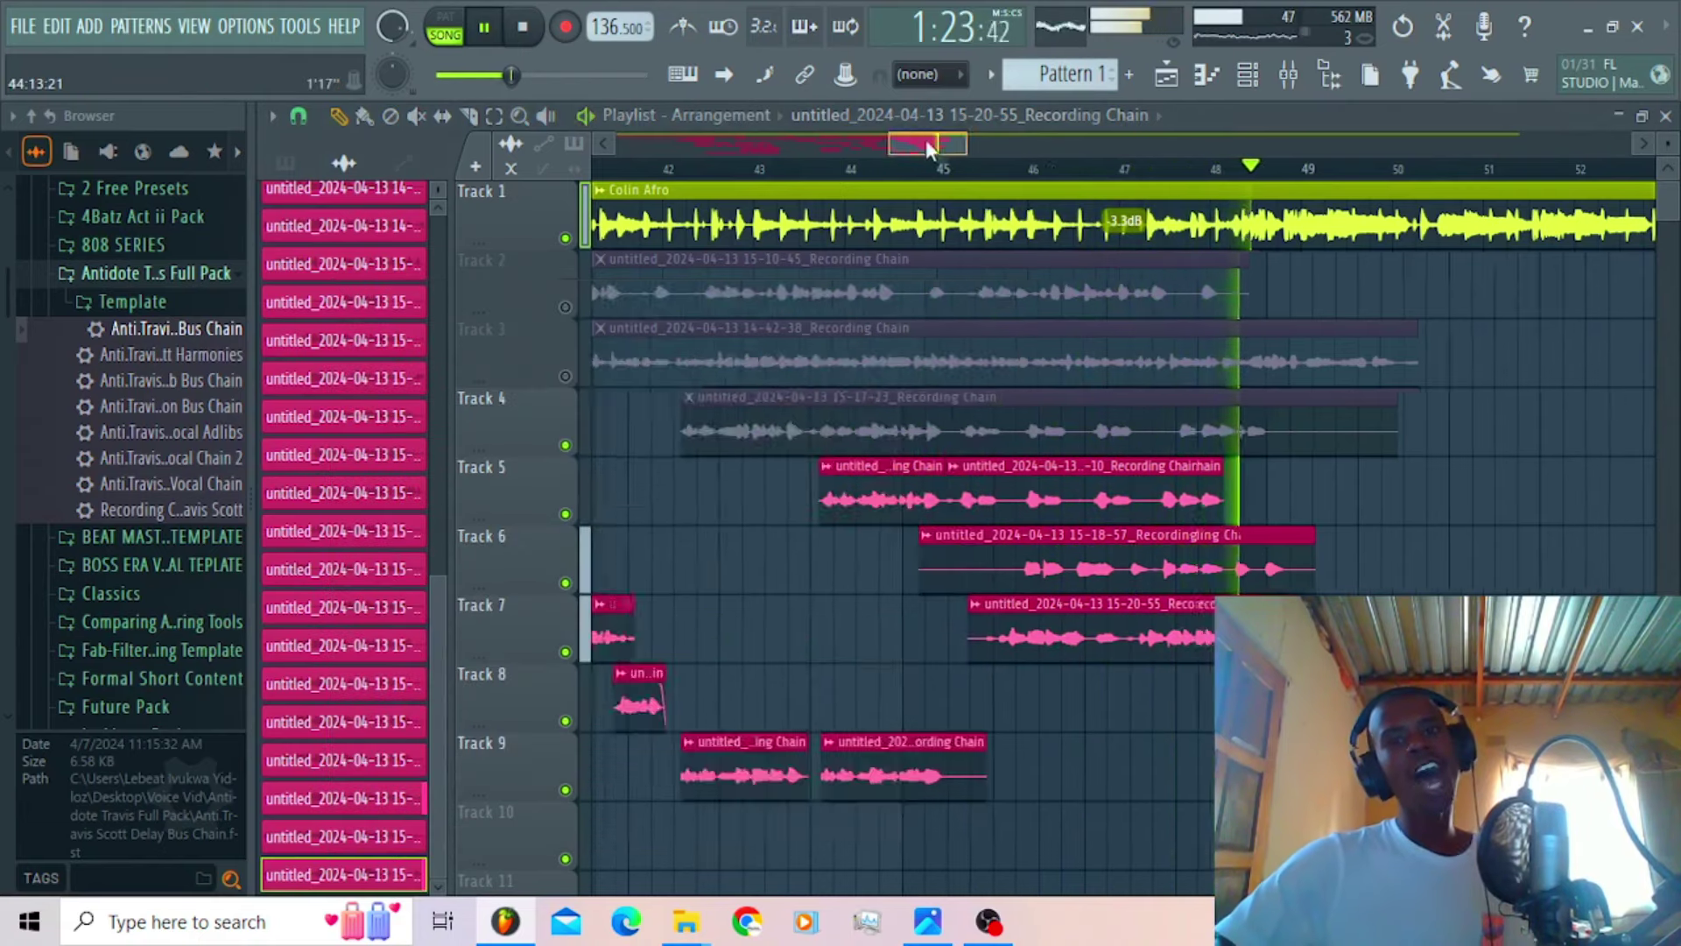
pyautogui.press('space')
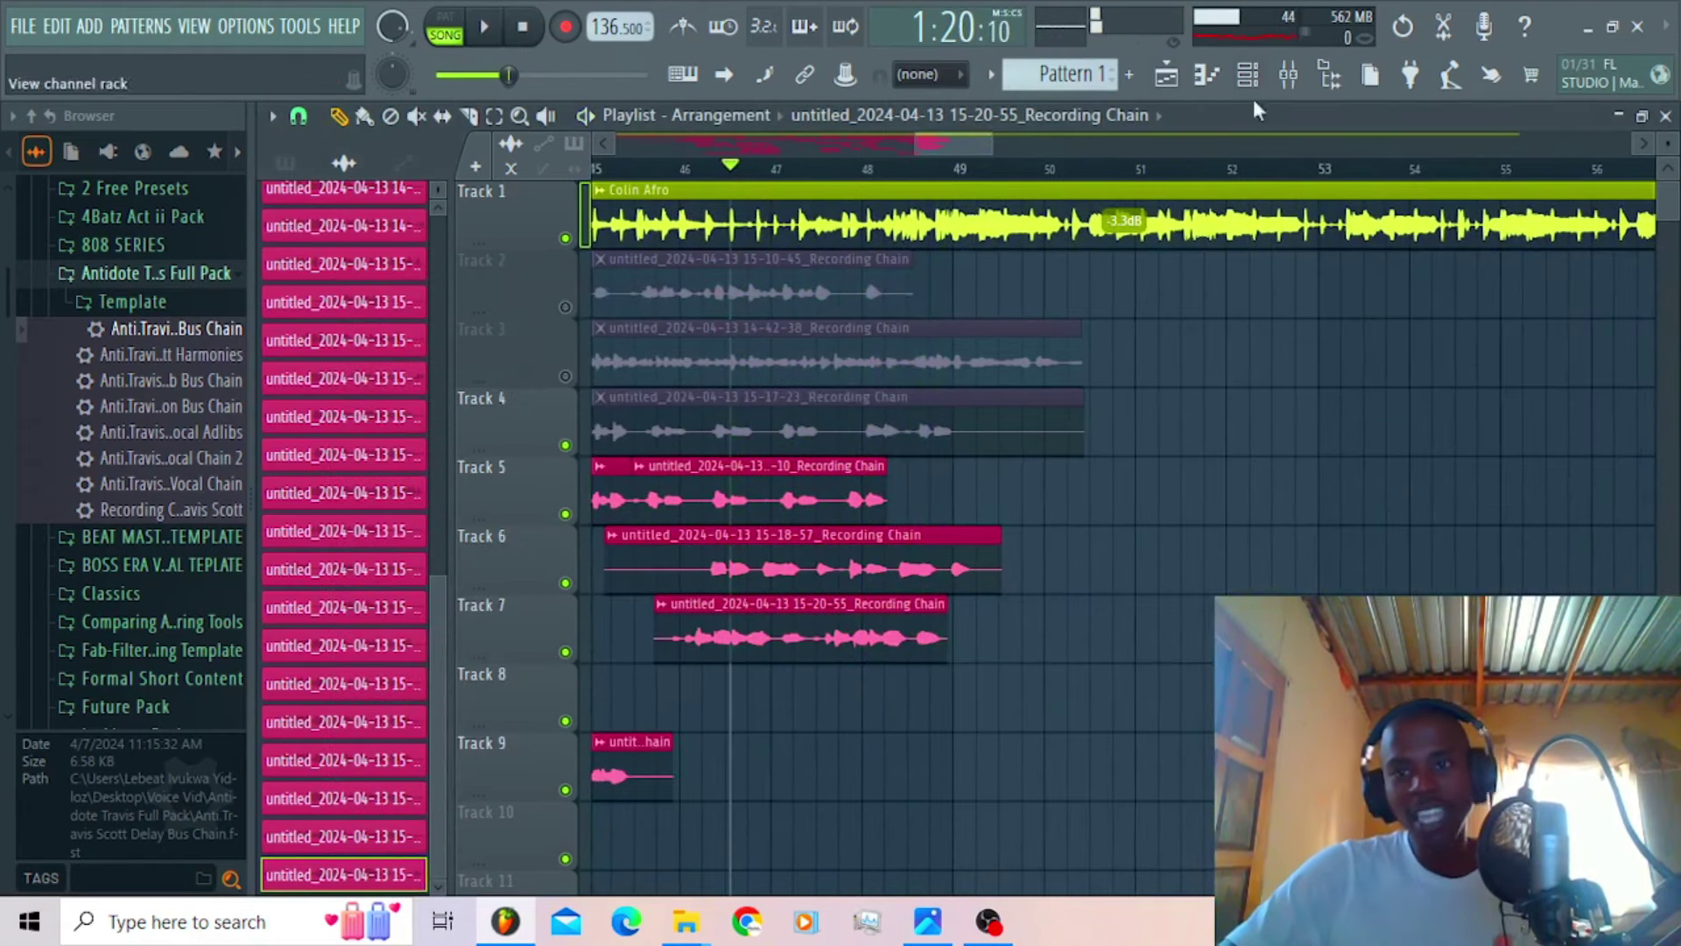
# Step: Record another take through the Recording Chain track into the playlist as an audio clip from about bar 46.5
pyautogui.click(1285, 85)
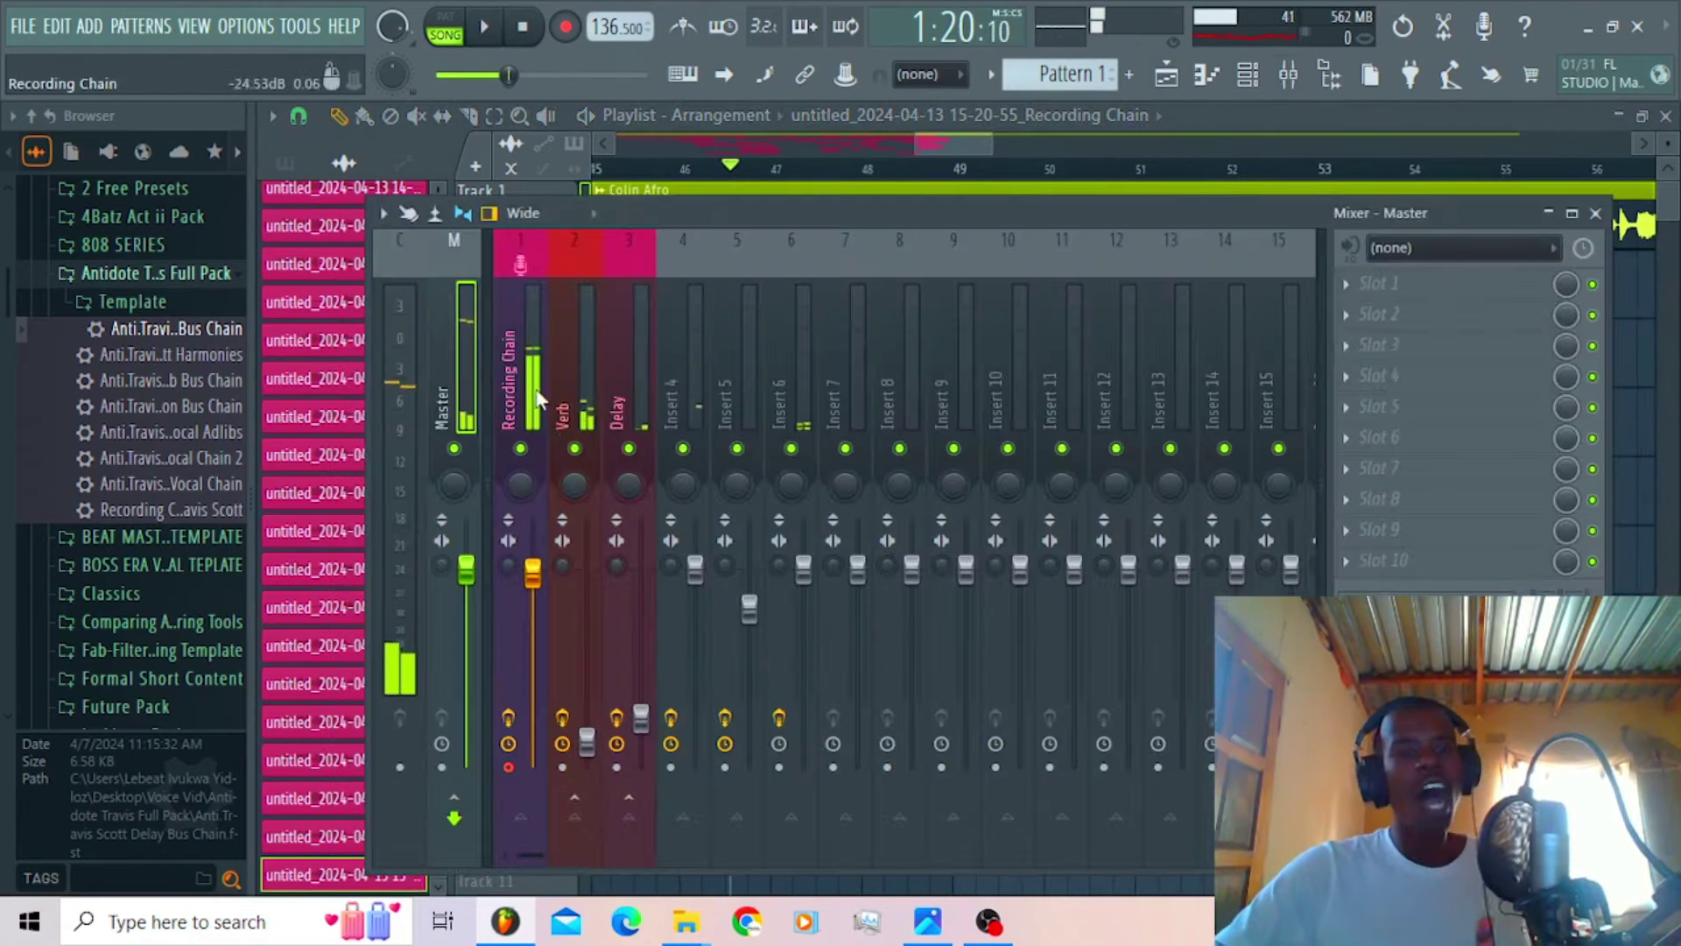
pyautogui.click(565, 26)
pyautogui.click(821, 534)
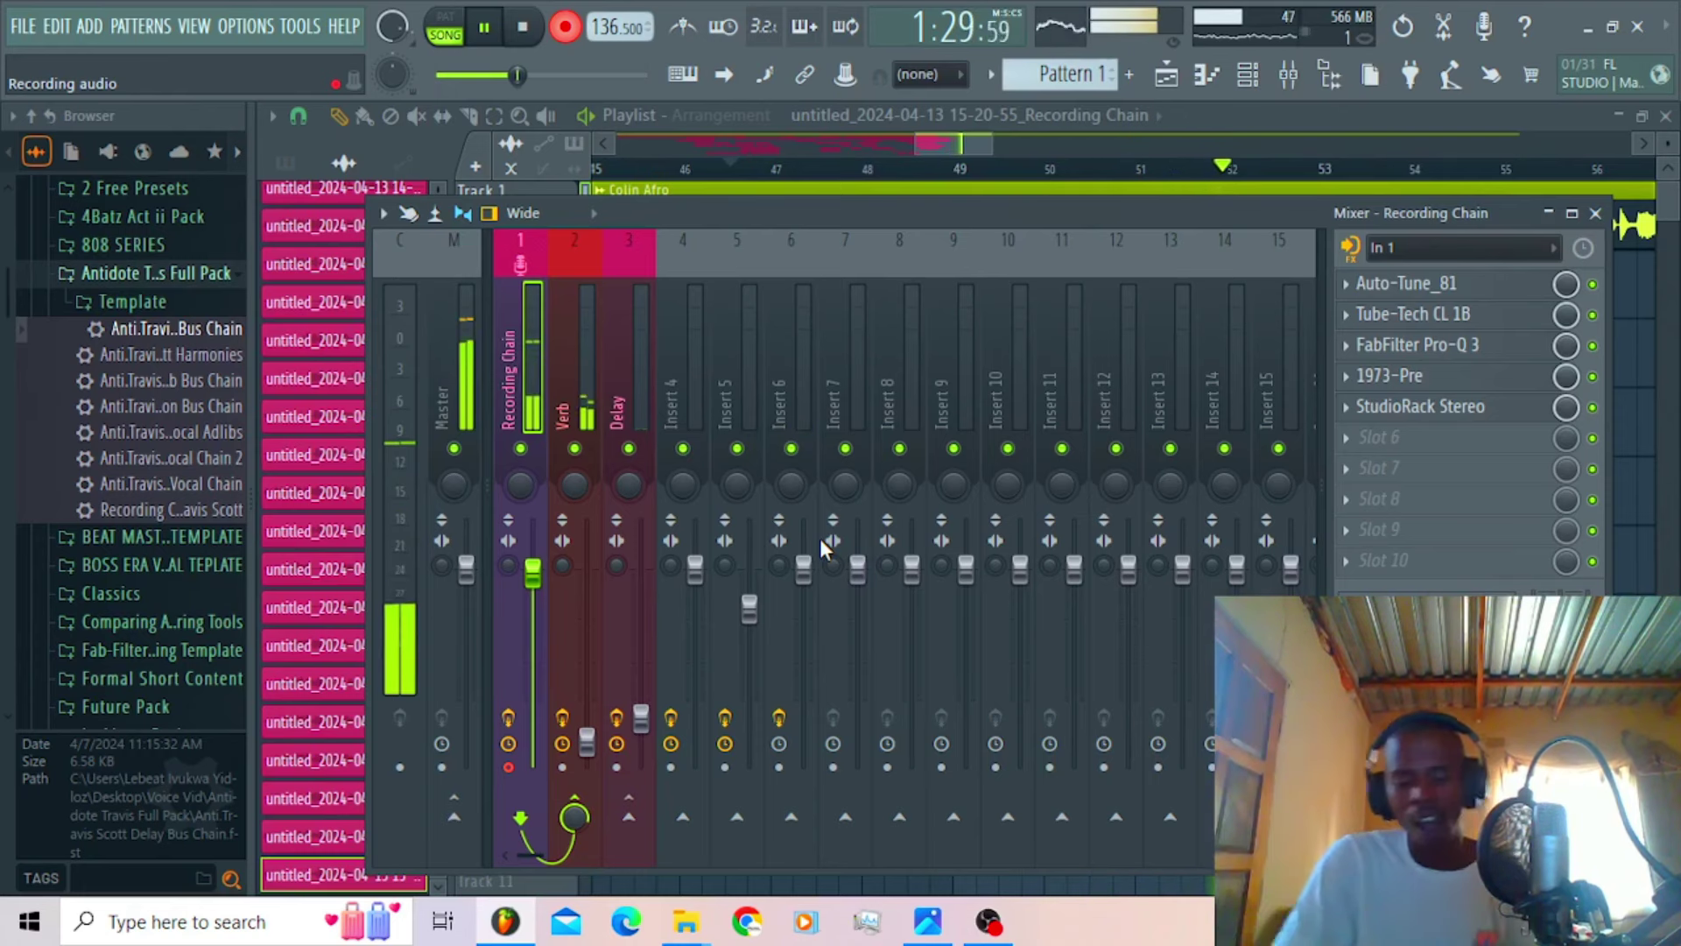
pyautogui.press('space')
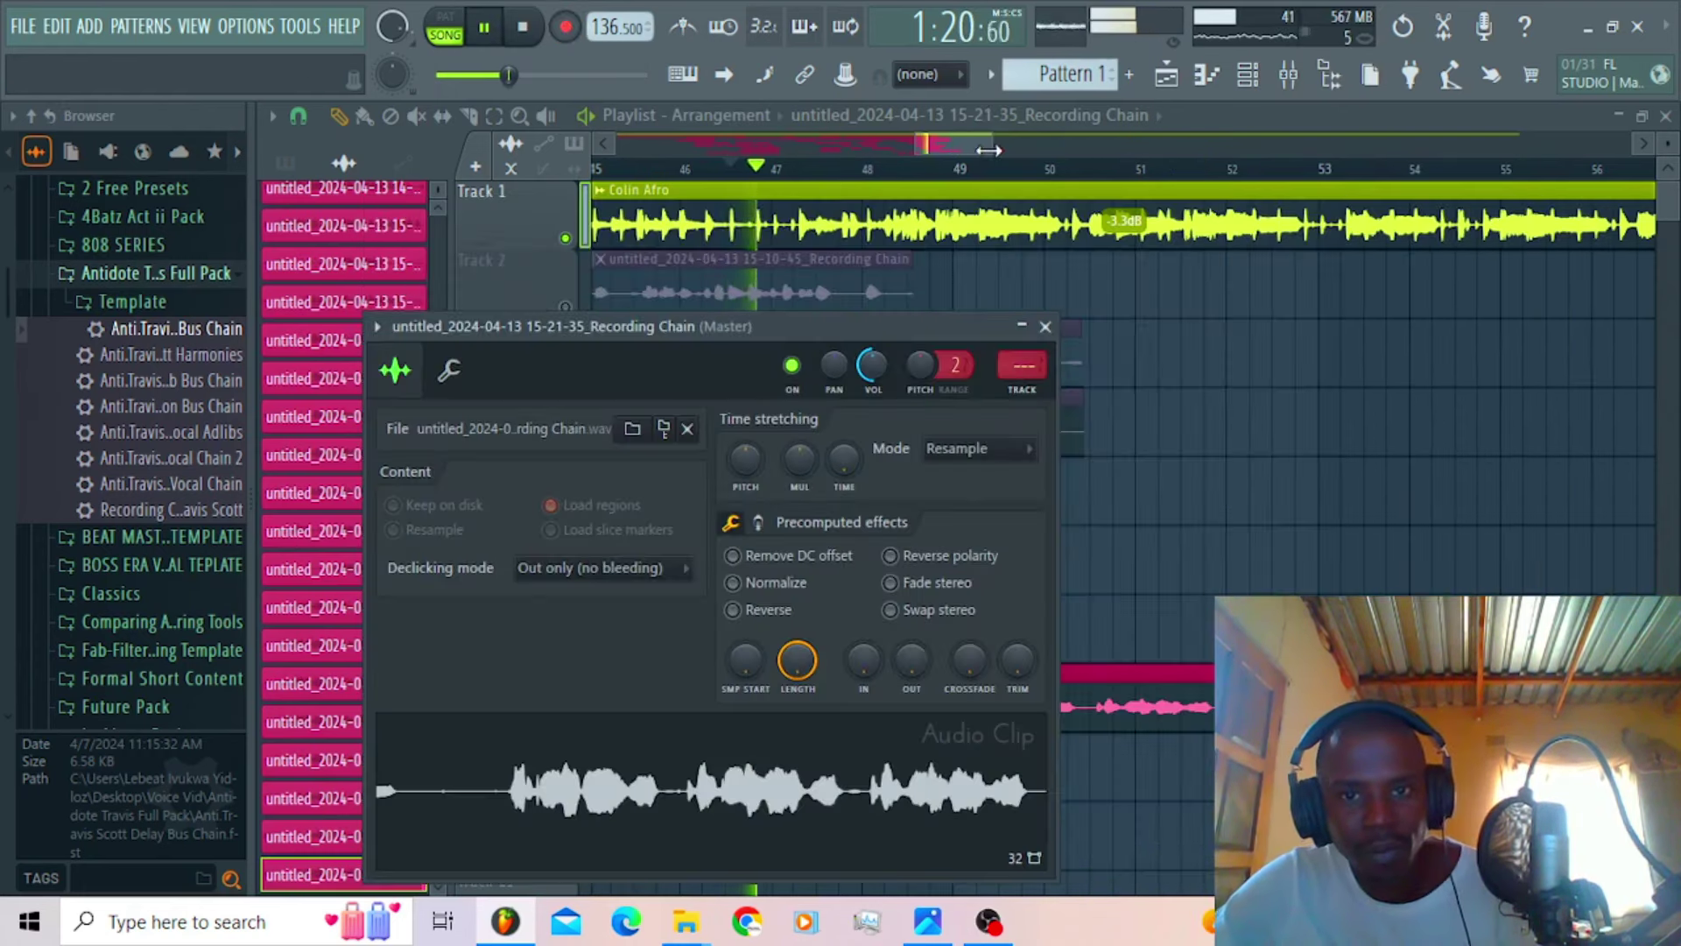
# Step: Slice the 15-21-35 take on Track 8 at about bar 49, move its second piece to Track 9 near bar 47.6, and delete the first
pyautogui.moveTo(992, 139); pyautogui.dragTo(973, 140)
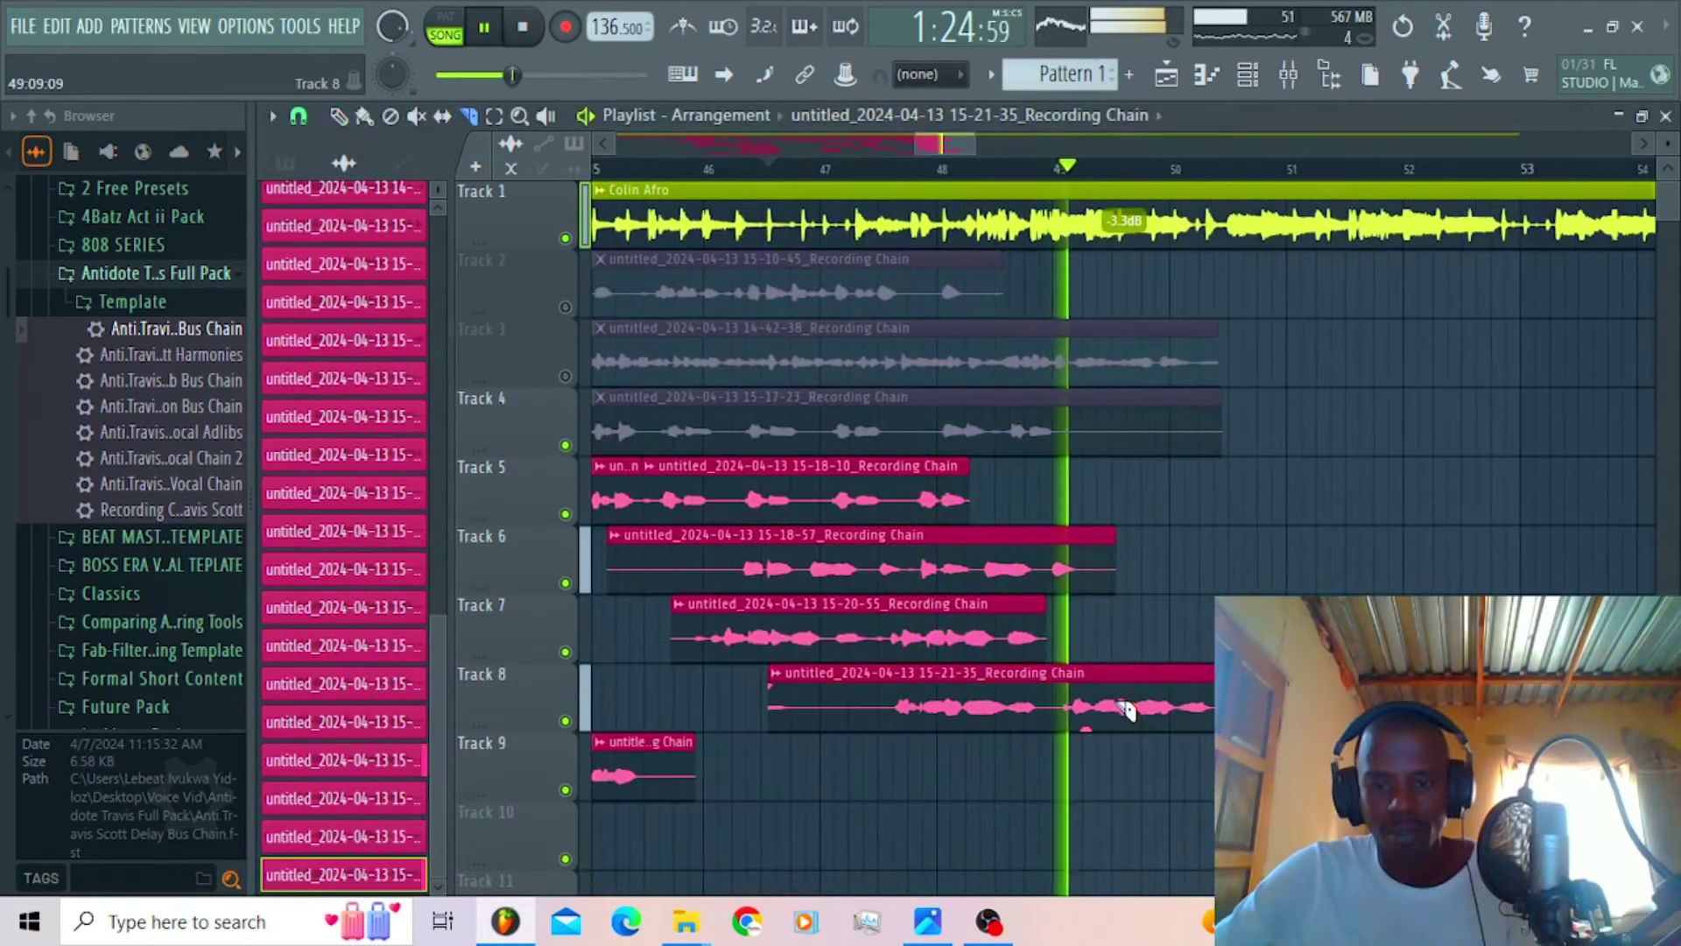
pyautogui.click(448, 120)
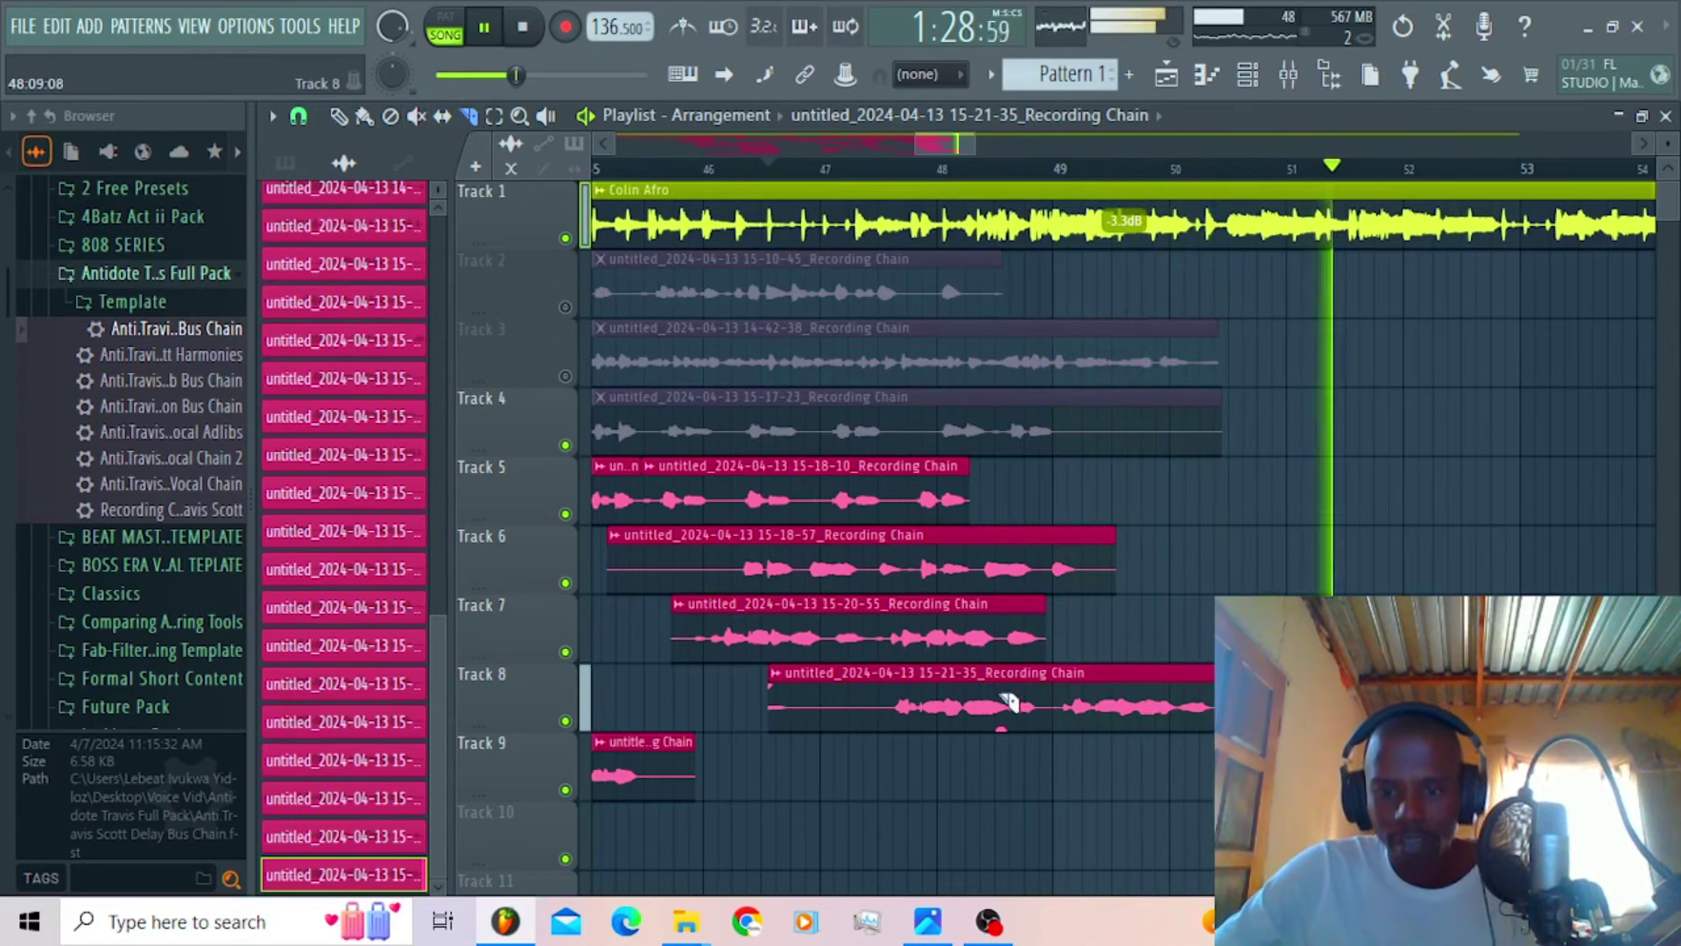
pyautogui.click(1068, 708)
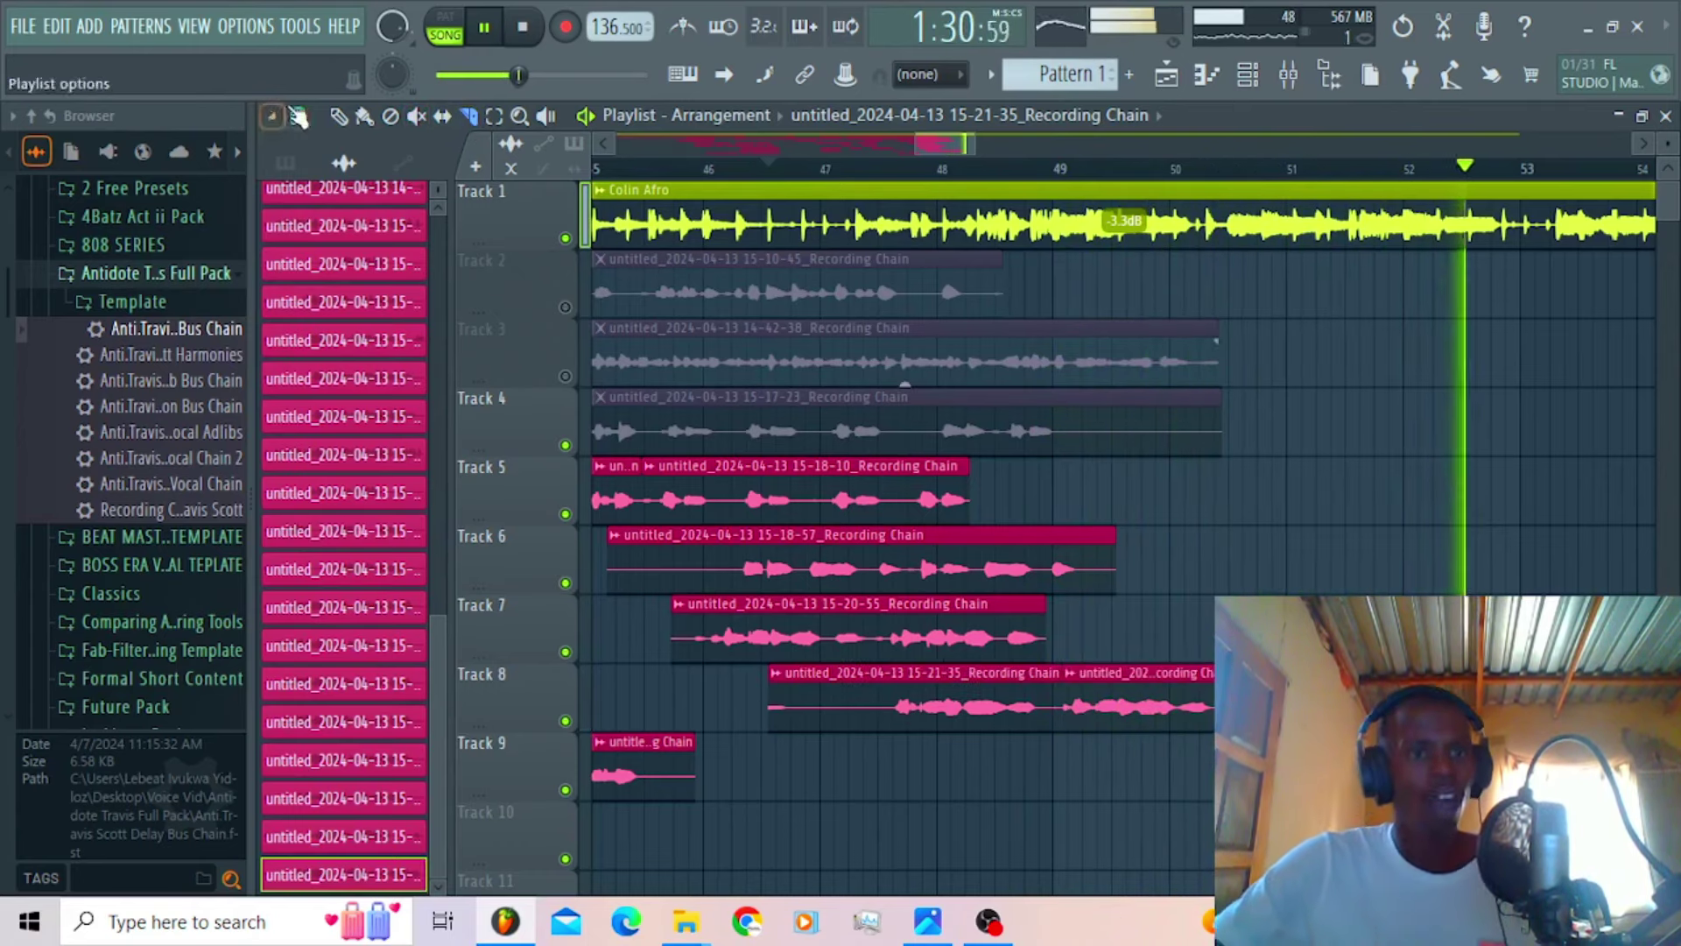
pyautogui.click(337, 115)
pyautogui.moveTo(1199, 725); pyautogui.dragTo(955, 753)
pyautogui.rightClick(988, 718)
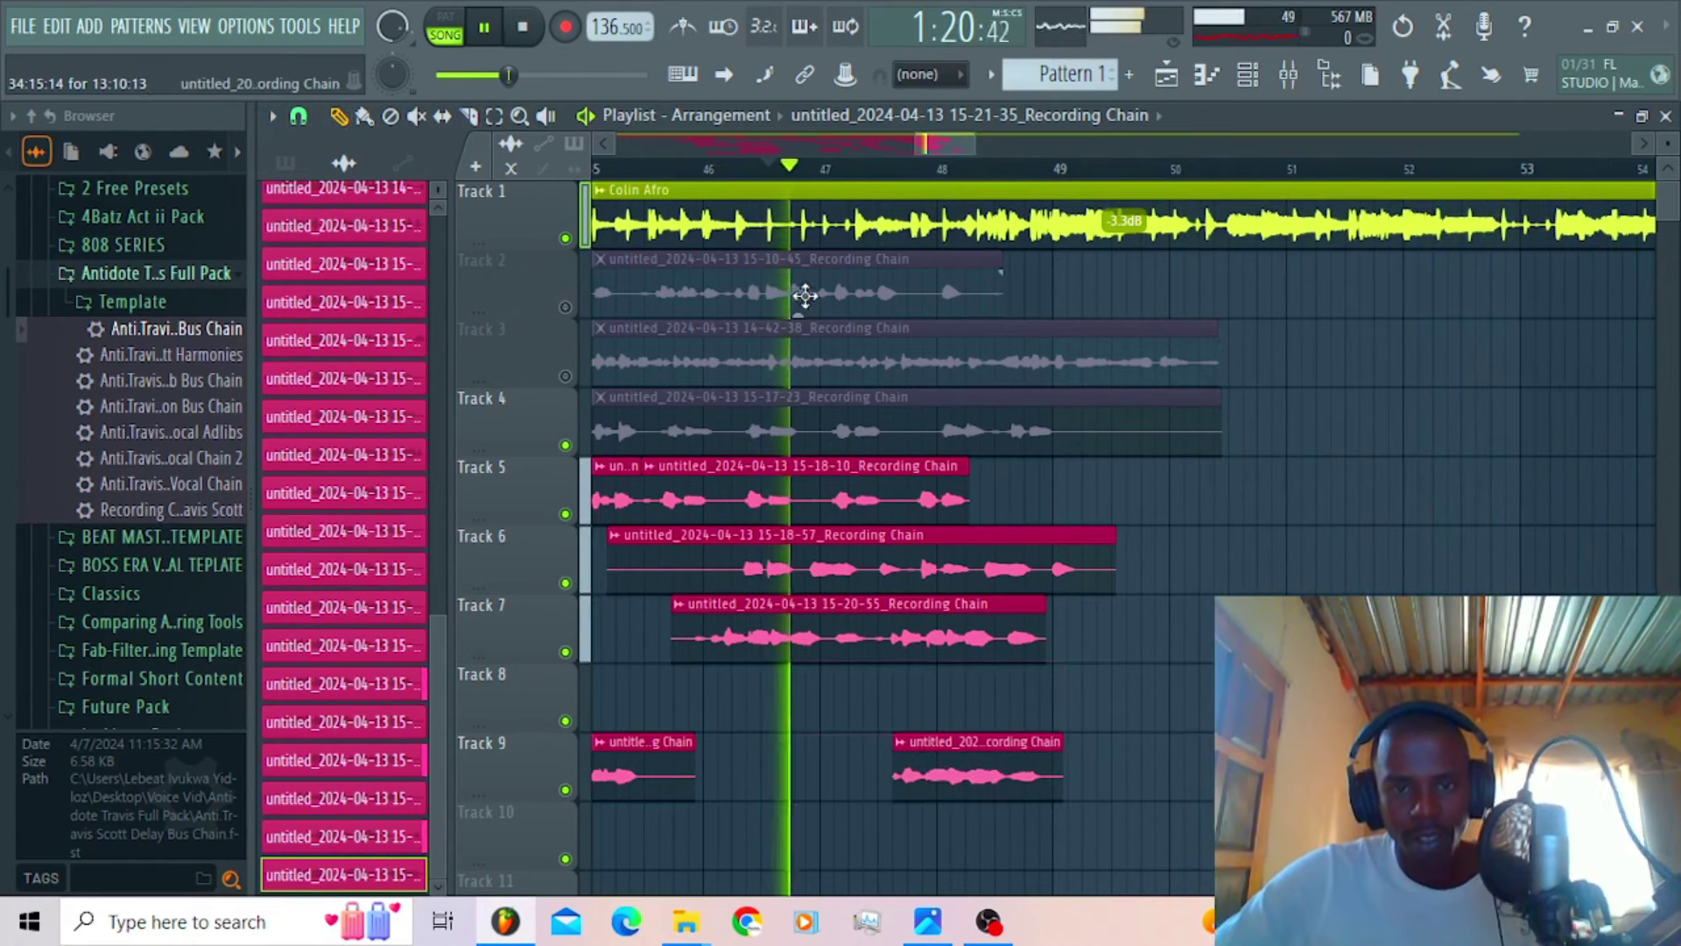
# Step: Route the 15-21-35 take on Track 9 to mixer track 6 and audition it with the beat
pyautogui.doubleClick(973, 774)
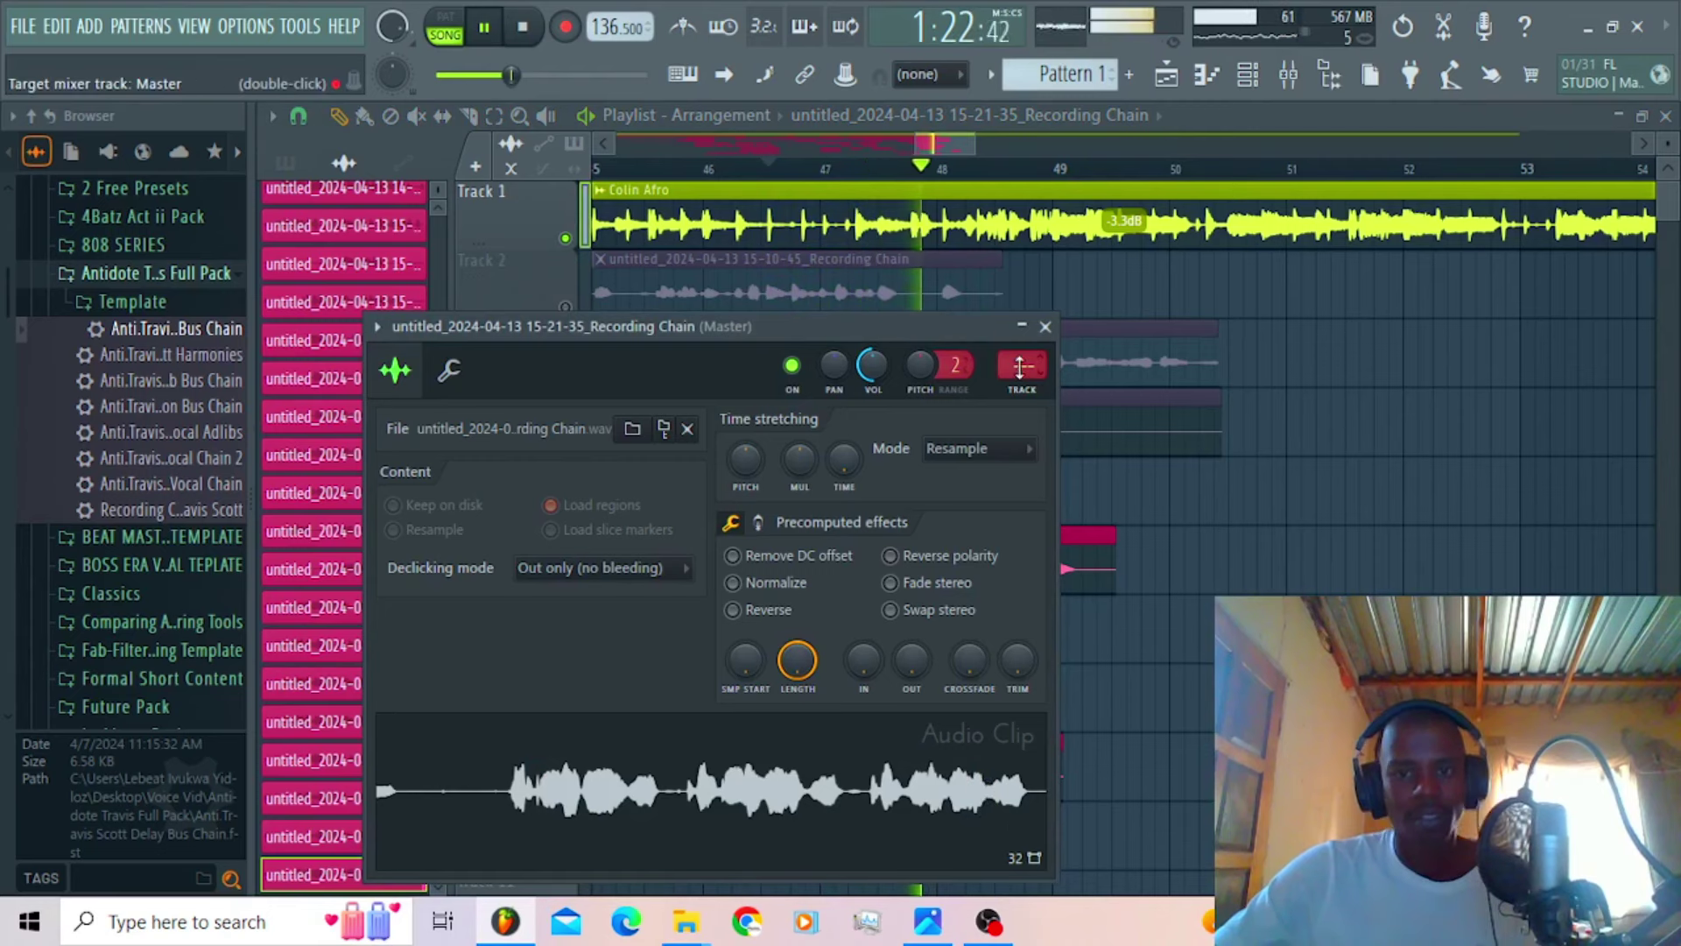
pyautogui.press('Escape')
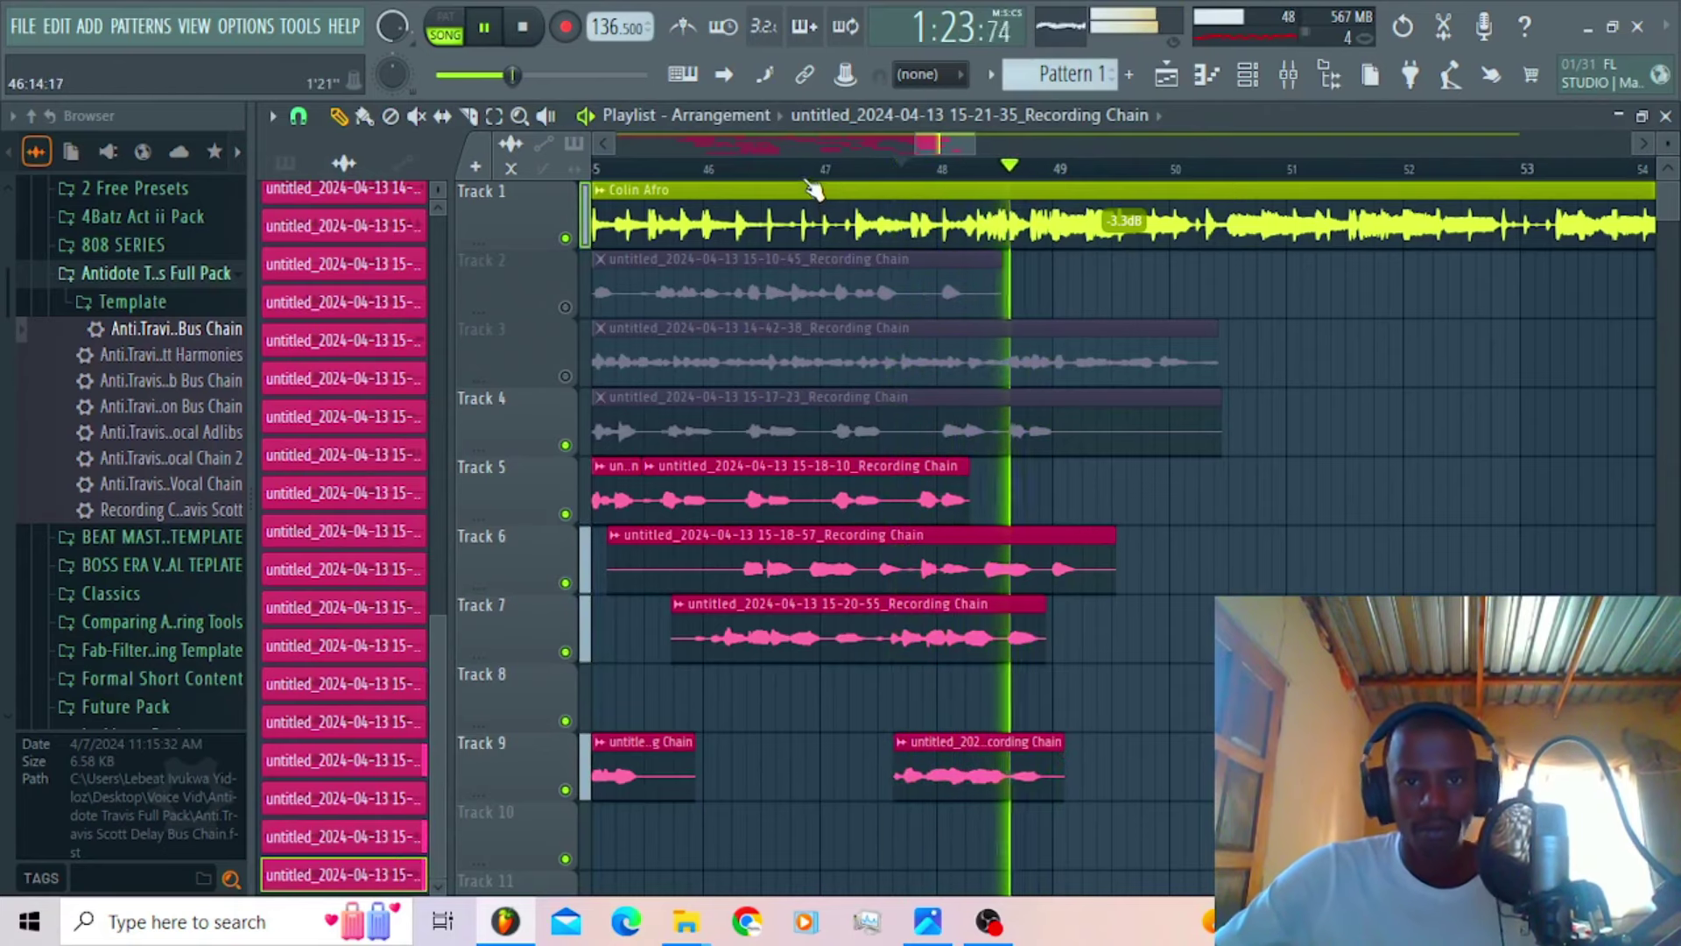
pyautogui.doubleClick(967, 793)
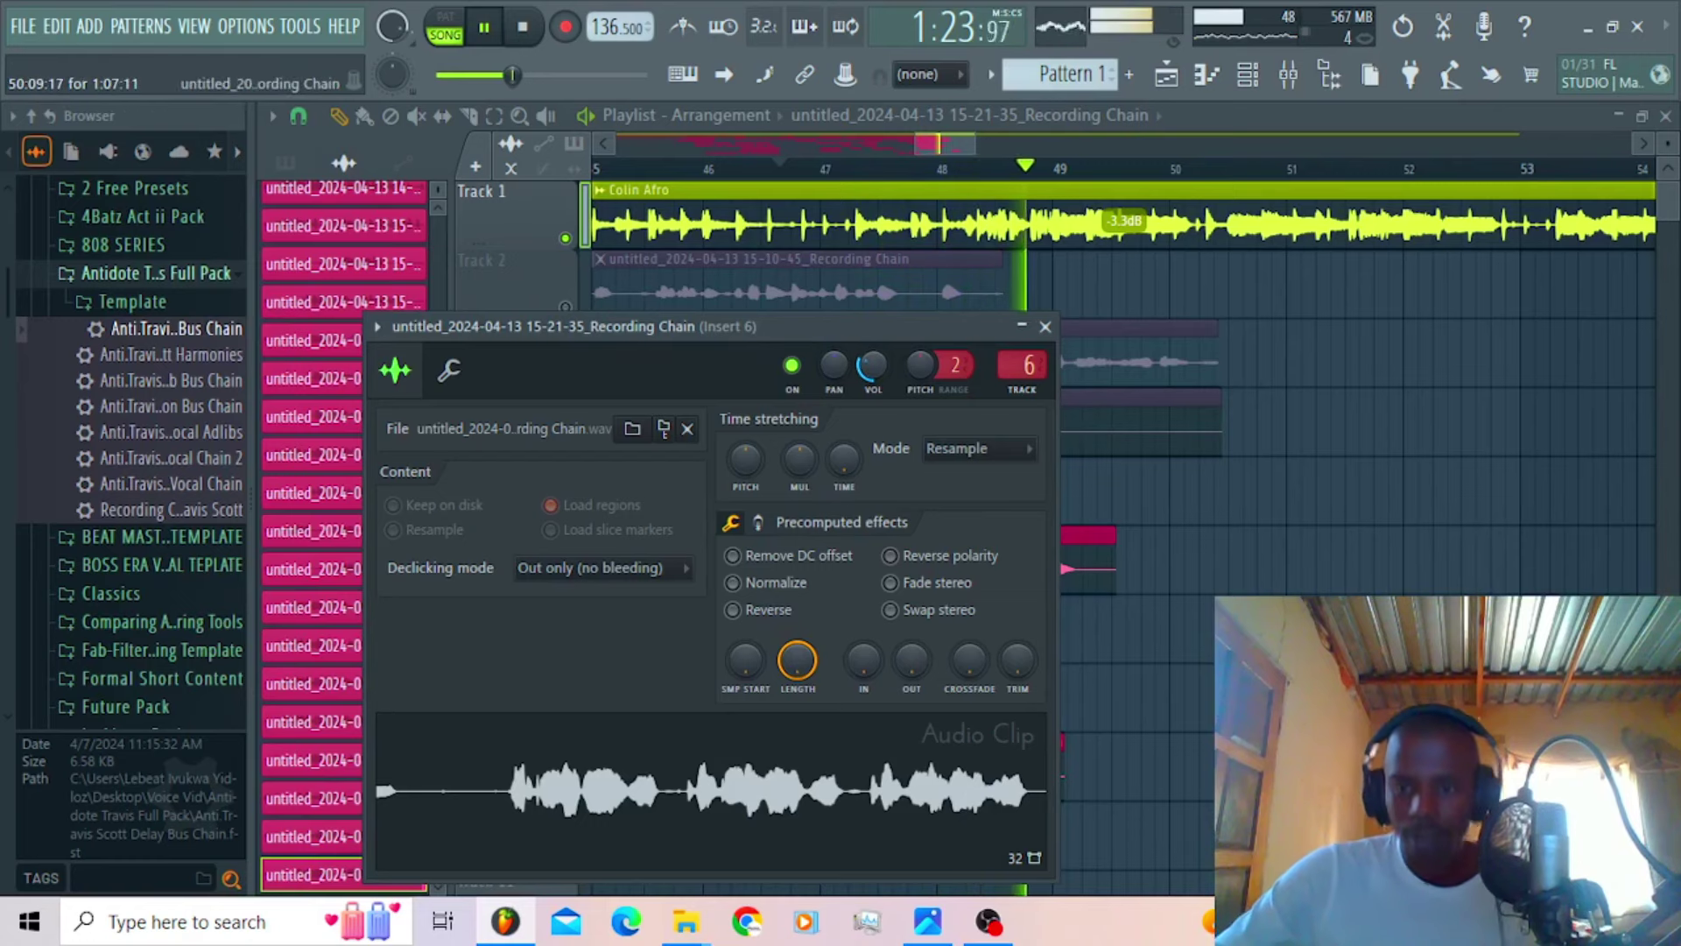
pyautogui.press('Escape')
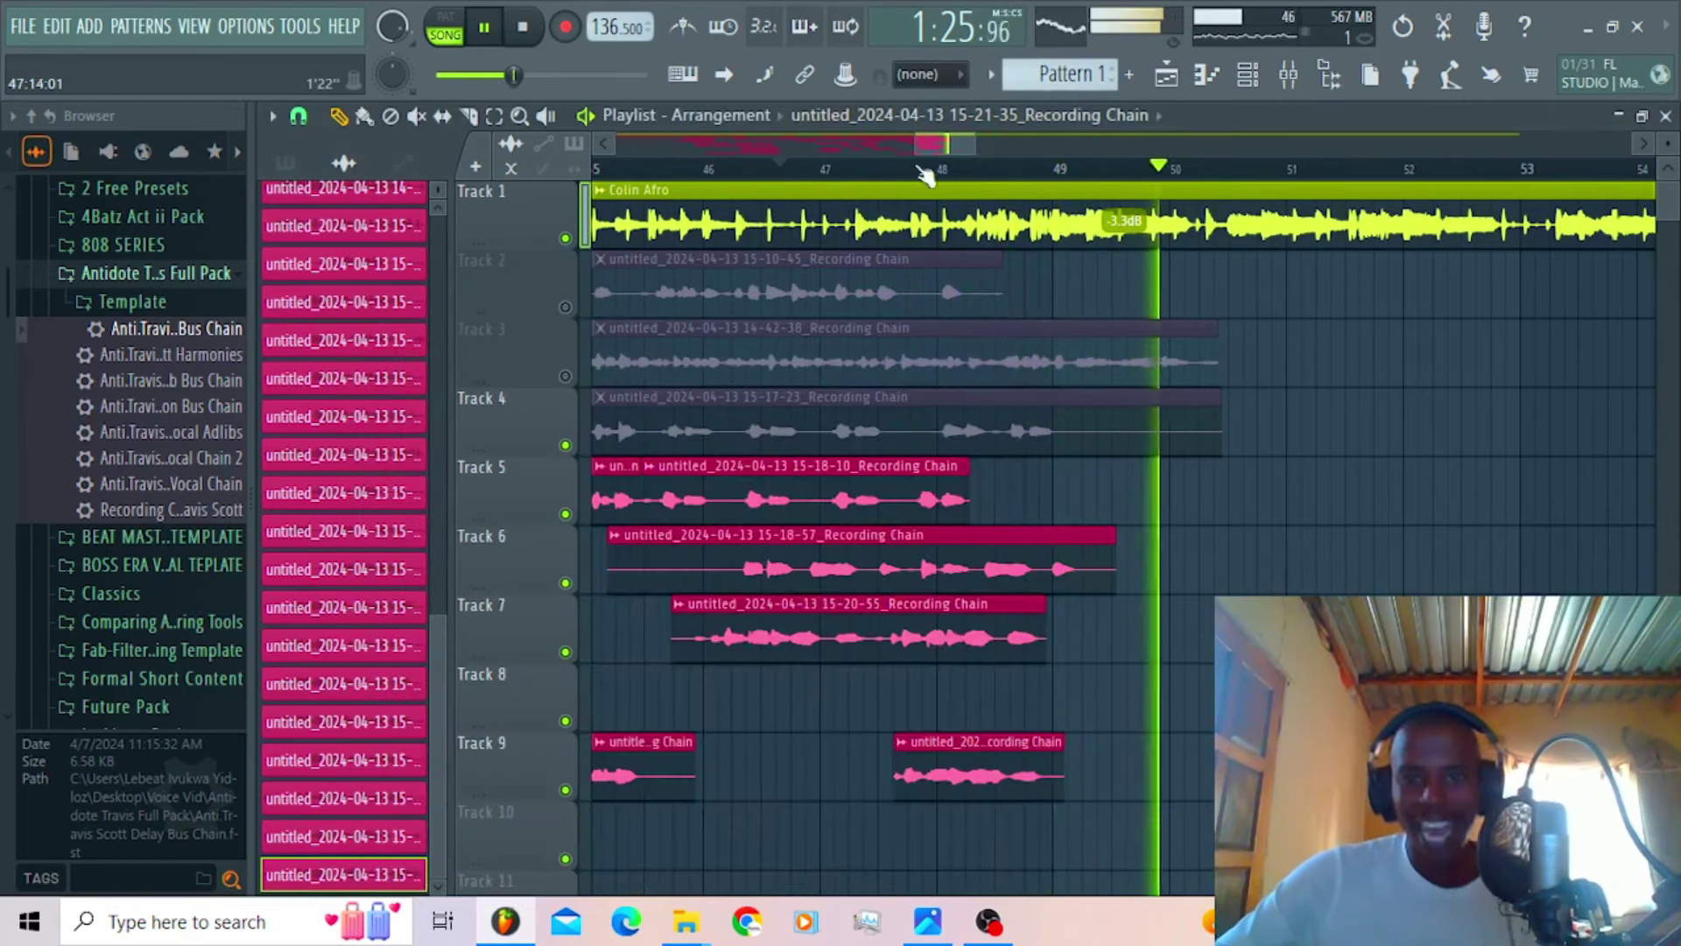
# Step: Copy the vocal clips on Tracks 5 to 9 between about bars 12 and 25 so the copies start at about bar 48
pyautogui.moveTo(922, 145); pyautogui.dragTo(683, 142)
pyautogui.press('space')
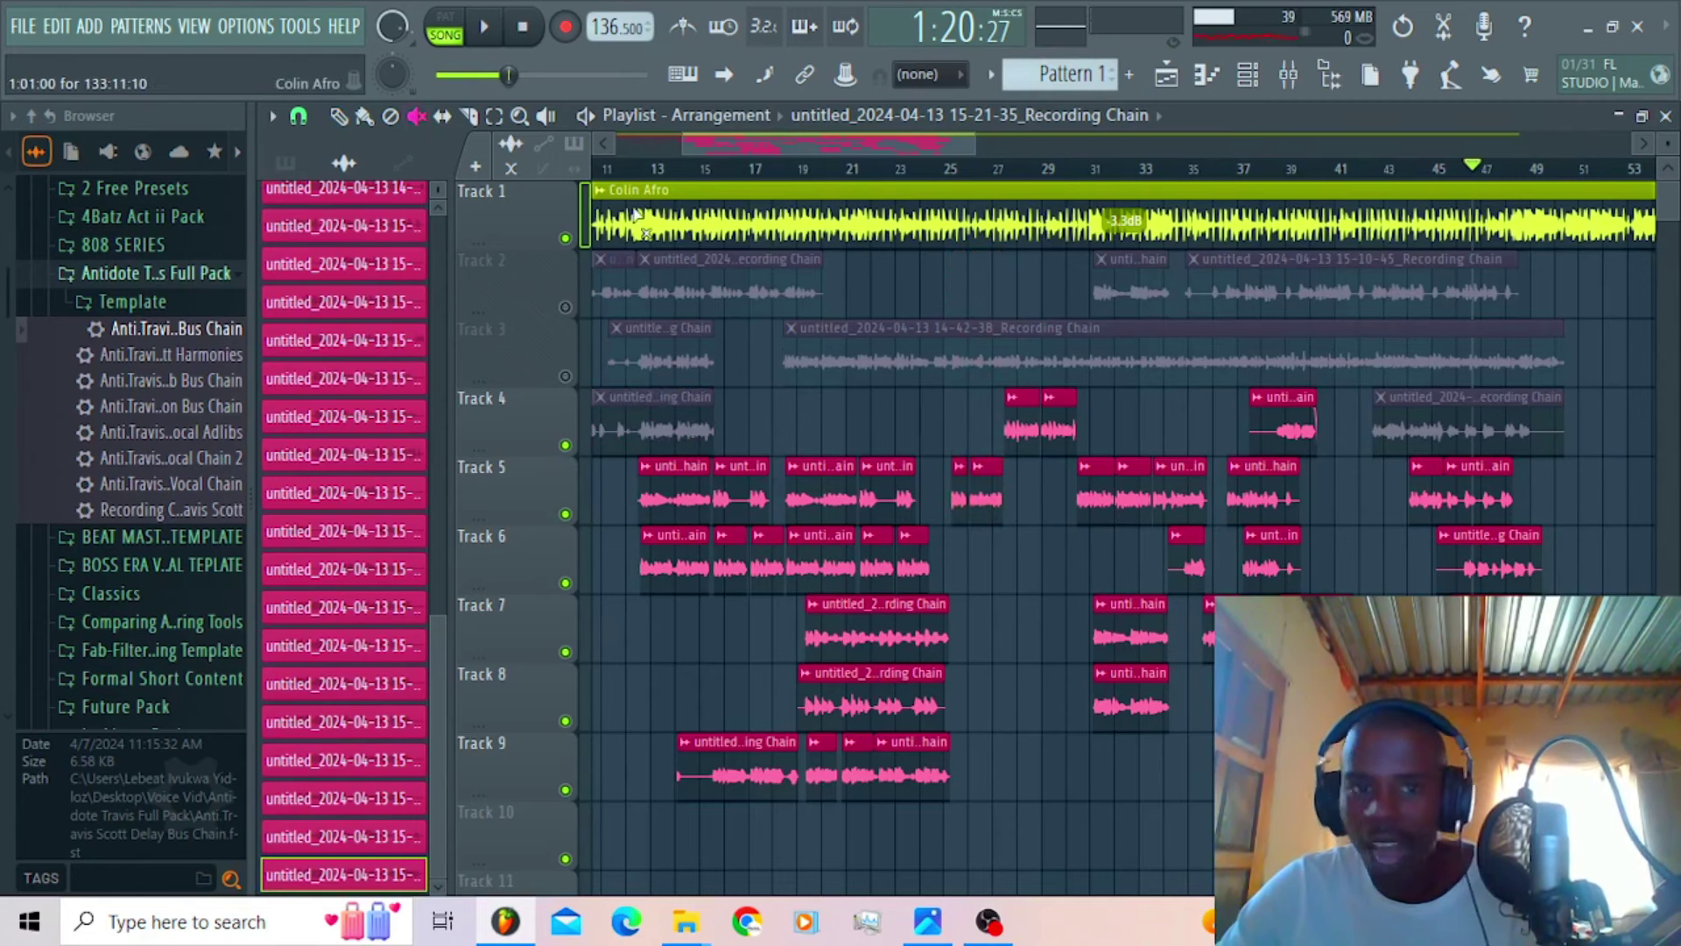
pyautogui.click(634, 171)
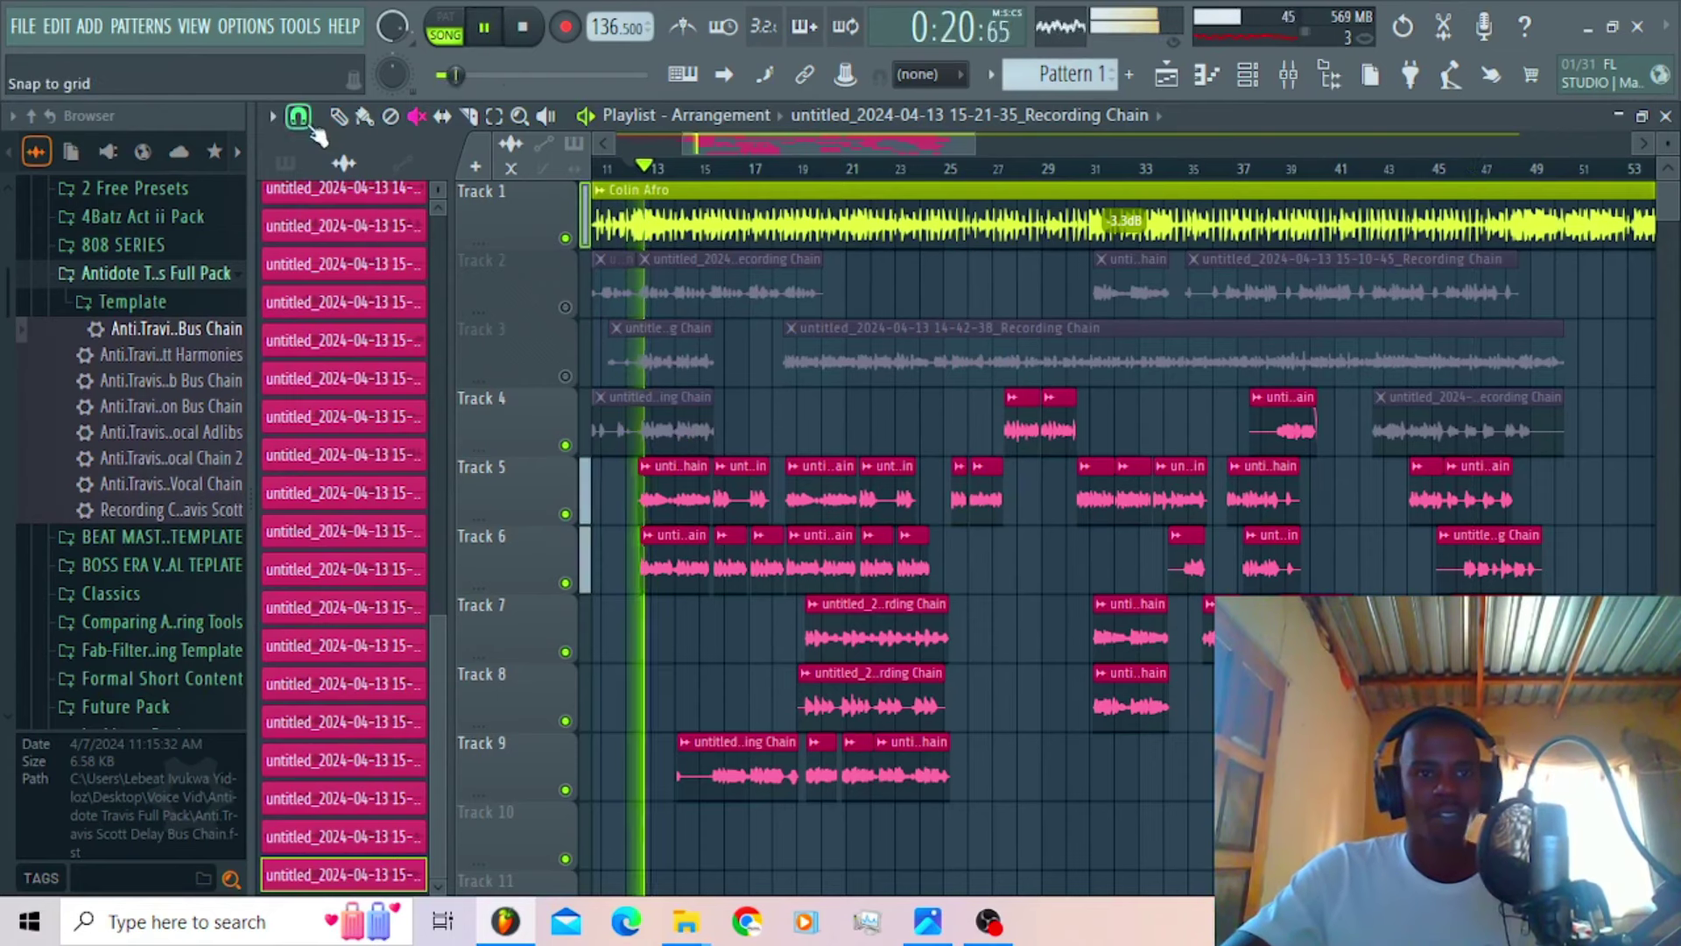
pyautogui.click(299, 116)
pyautogui.click(316, 489)
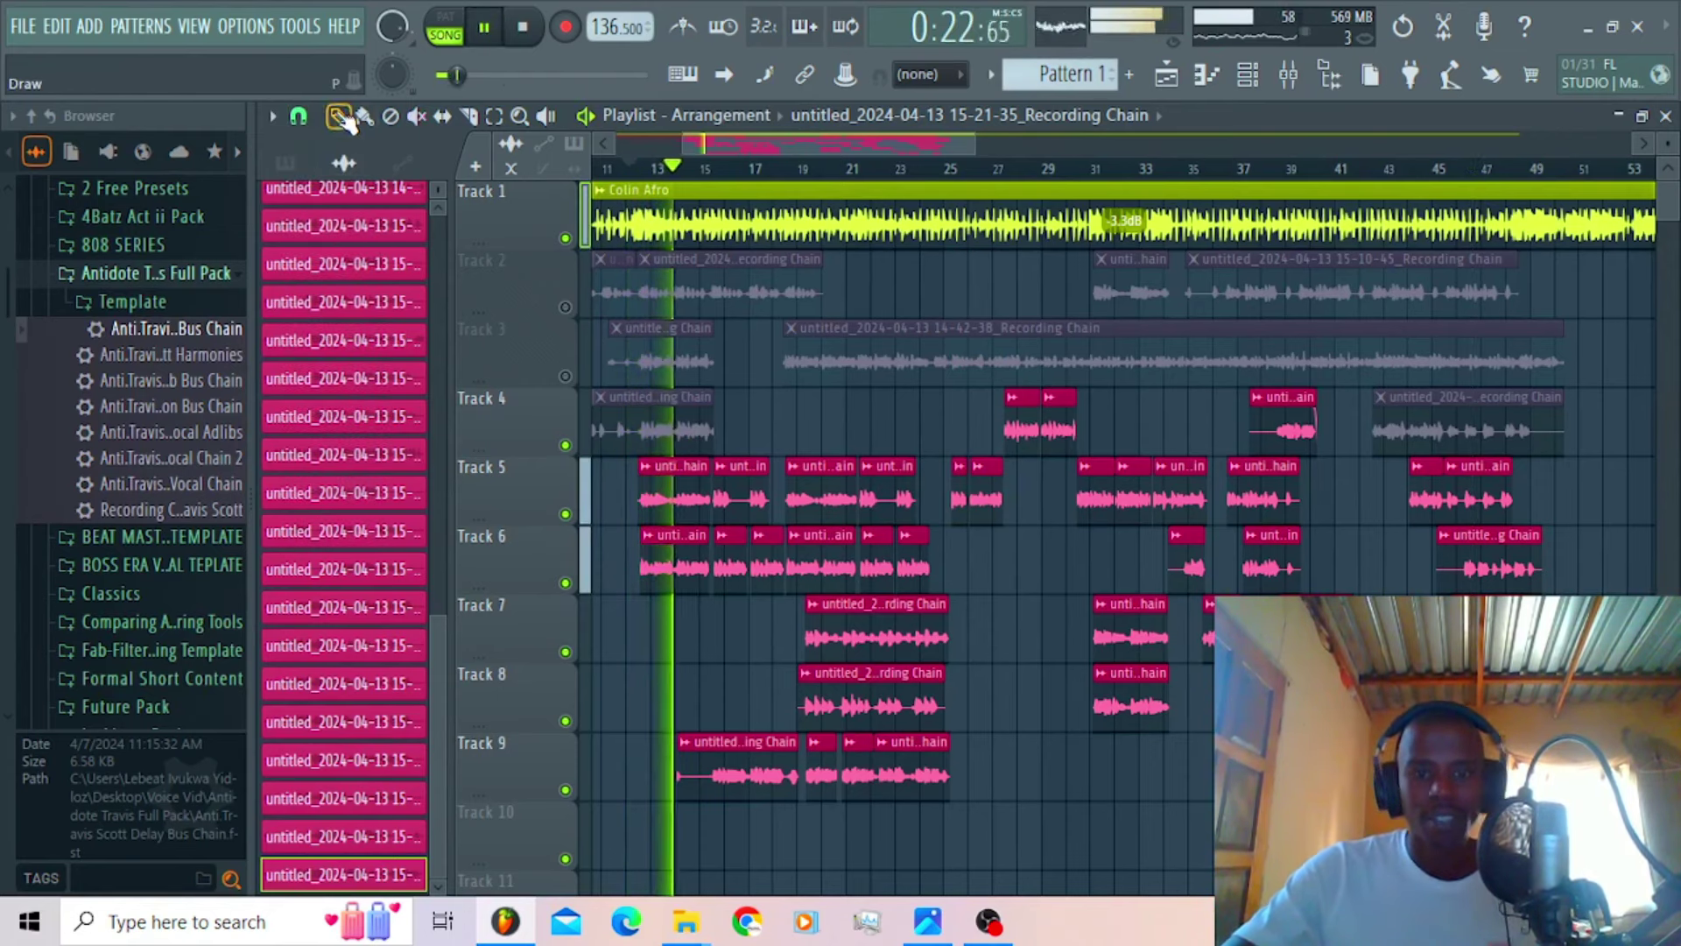
pyautogui.moveTo(935, 863); pyautogui.dragTo(674, 552)
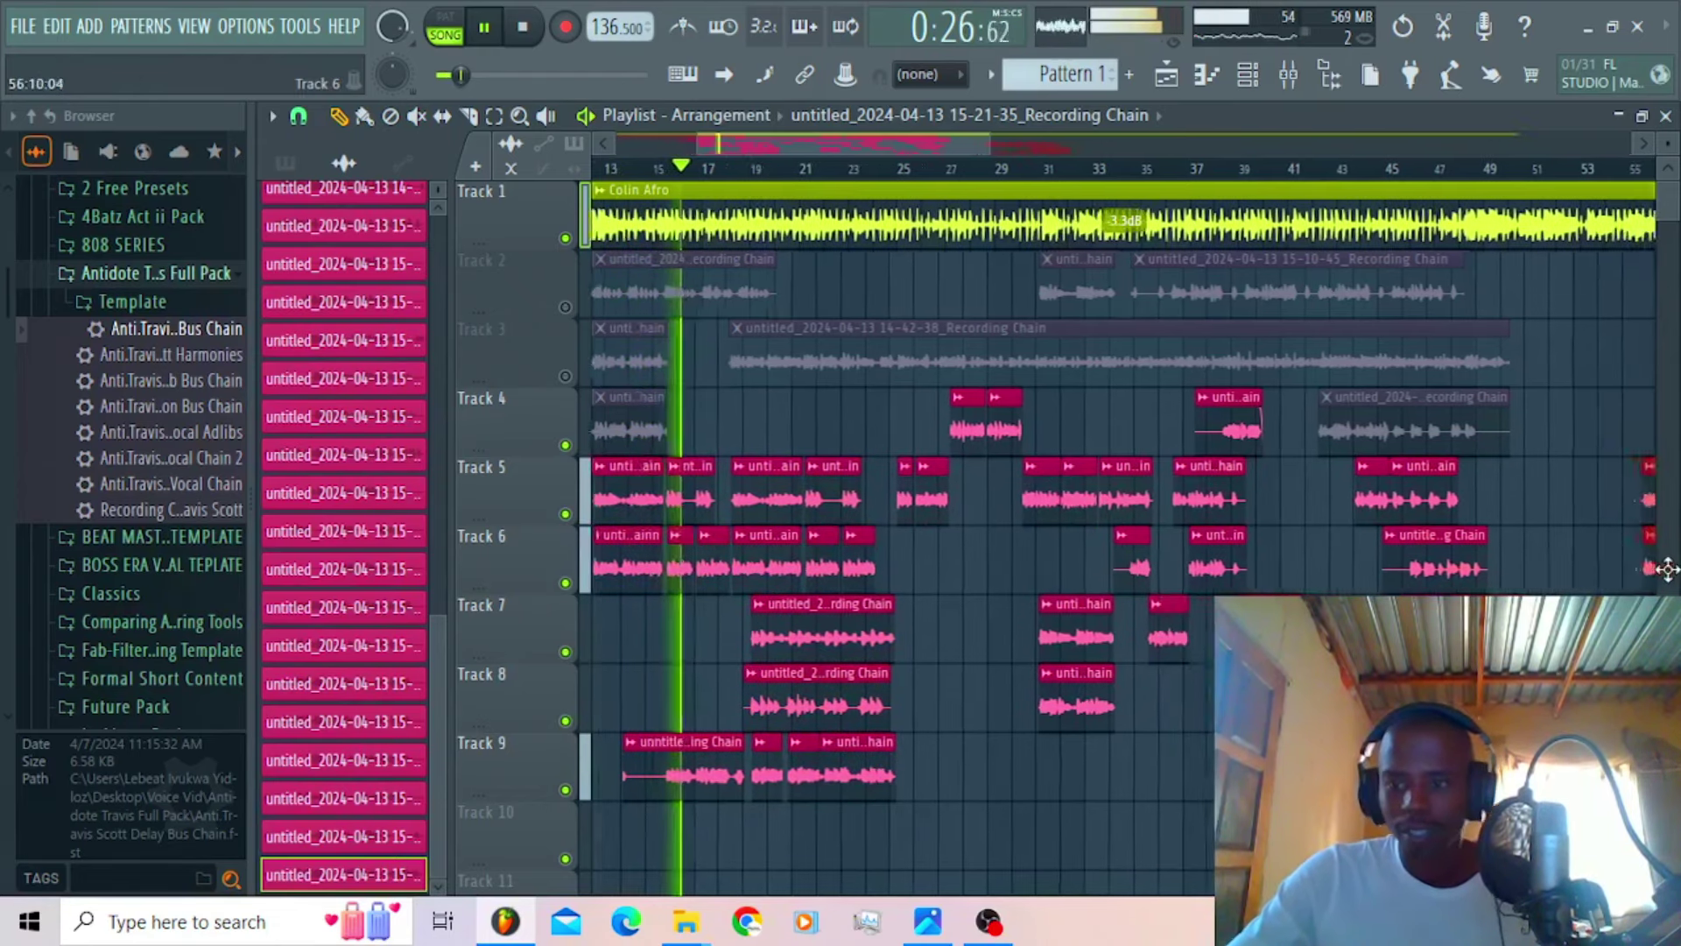
pyautogui.moveTo(1666, 569); pyautogui.dragTo(1482, 510)
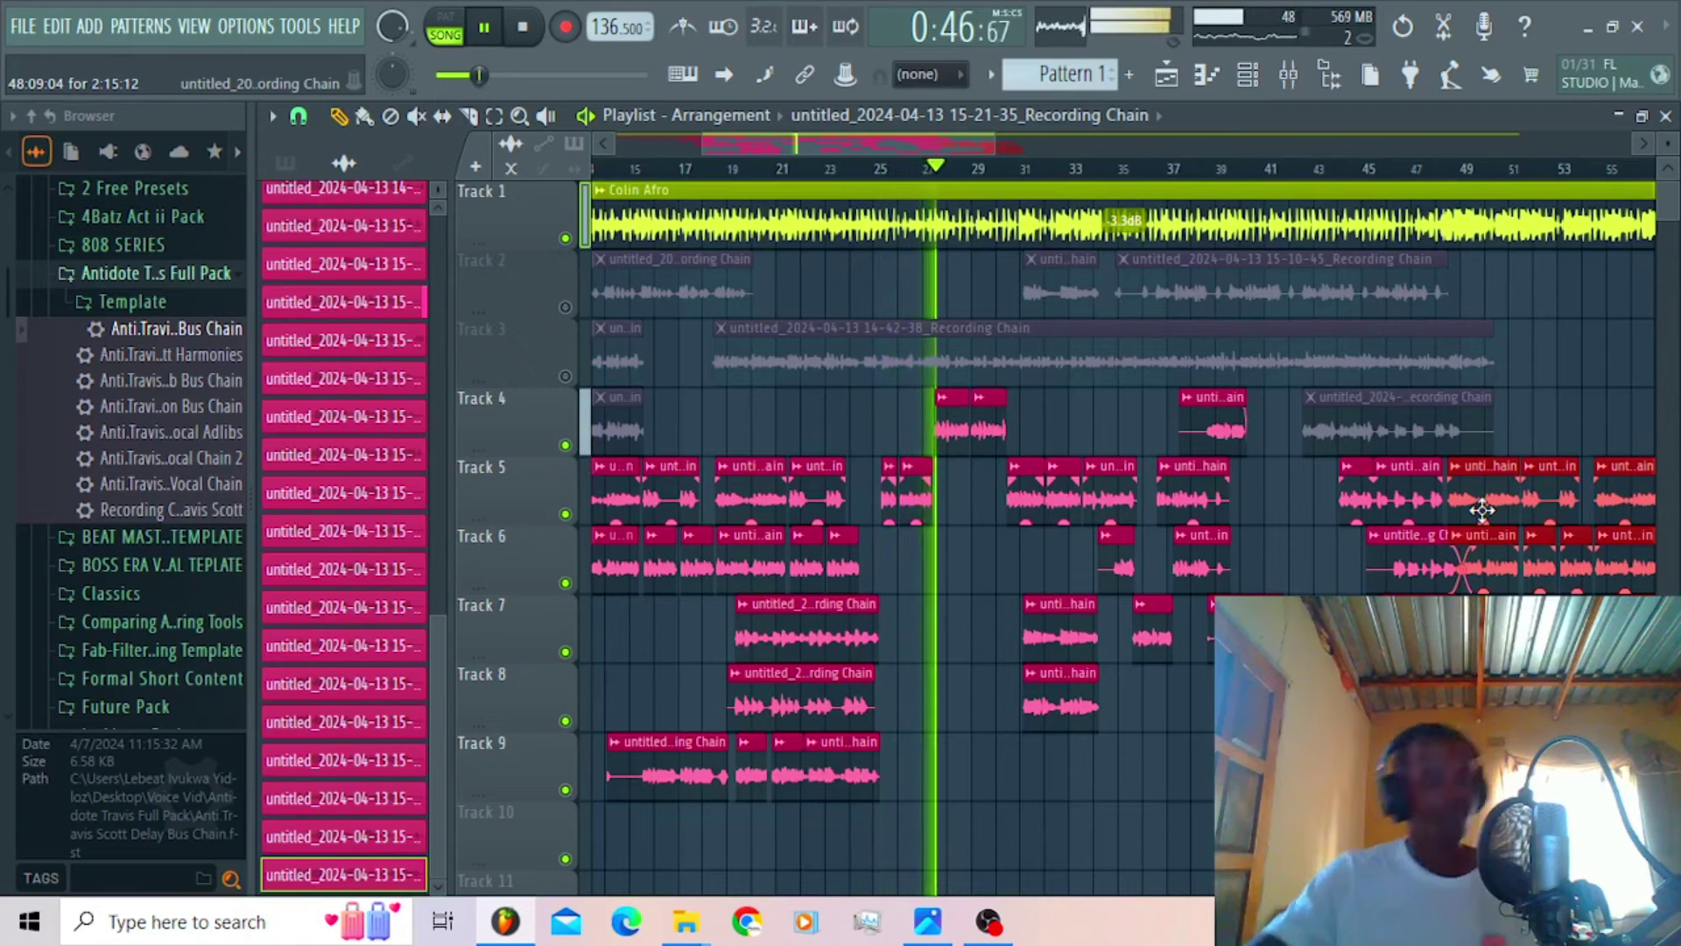
# Step: Add Pro-L 2 to slot 10 of the Master track and load the preset "Liy - Limiting Stage +3 Gain Reduction"
pyautogui.press('F9')
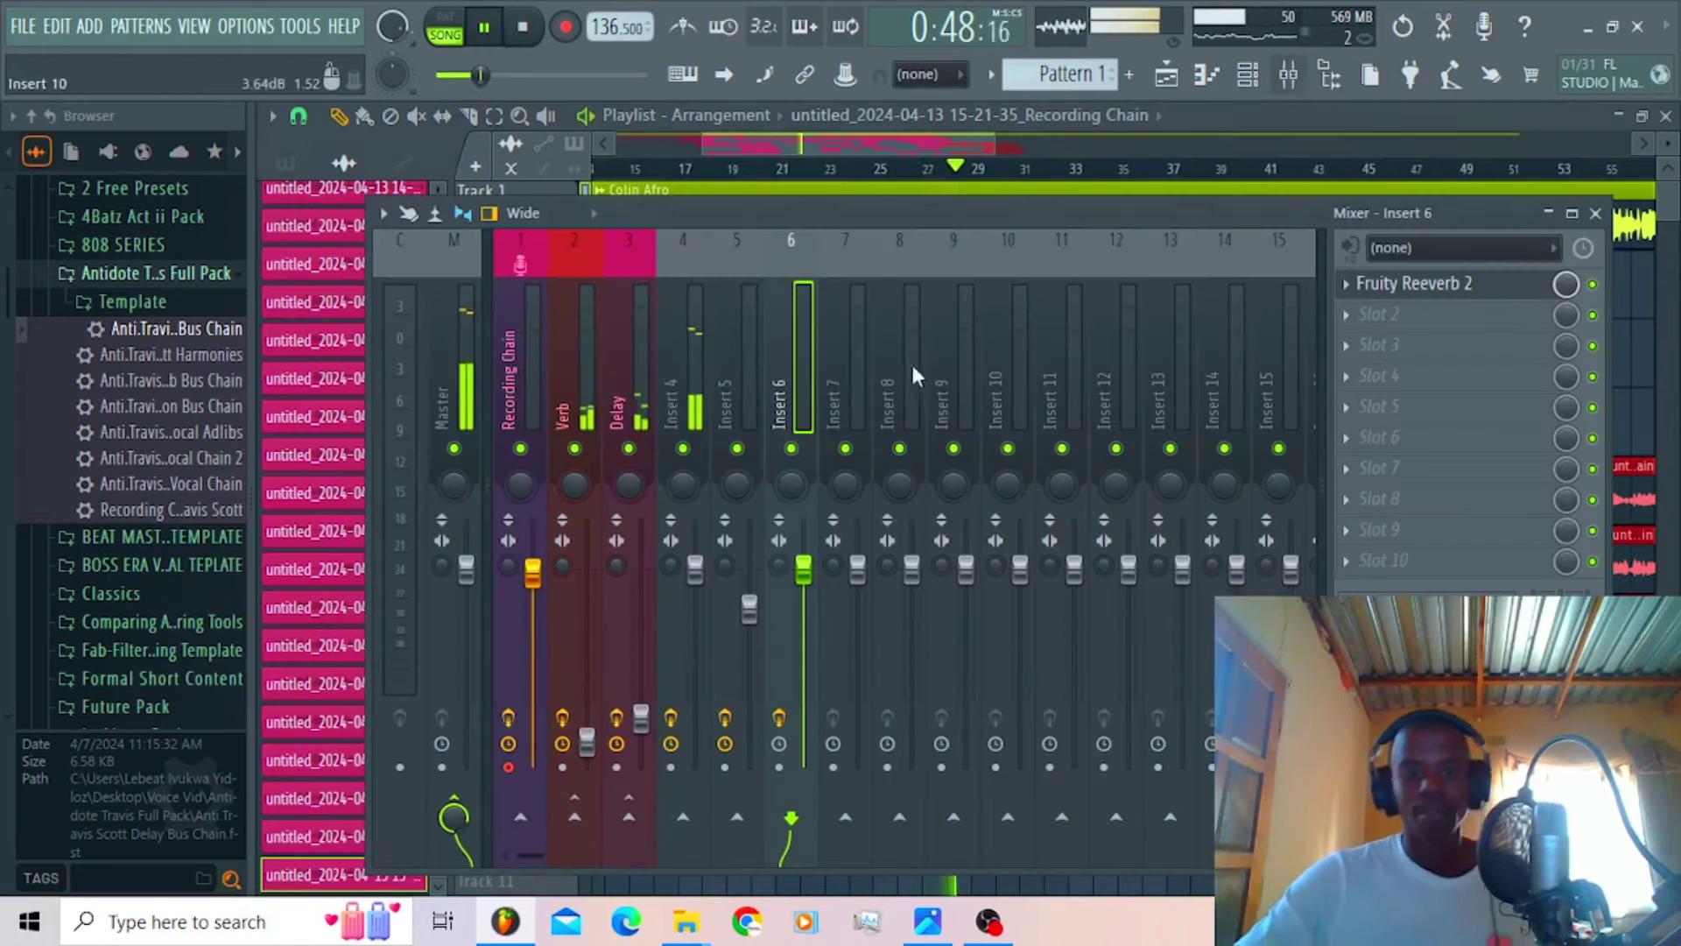
pyautogui.click(469, 411)
pyautogui.click(1340, 565)
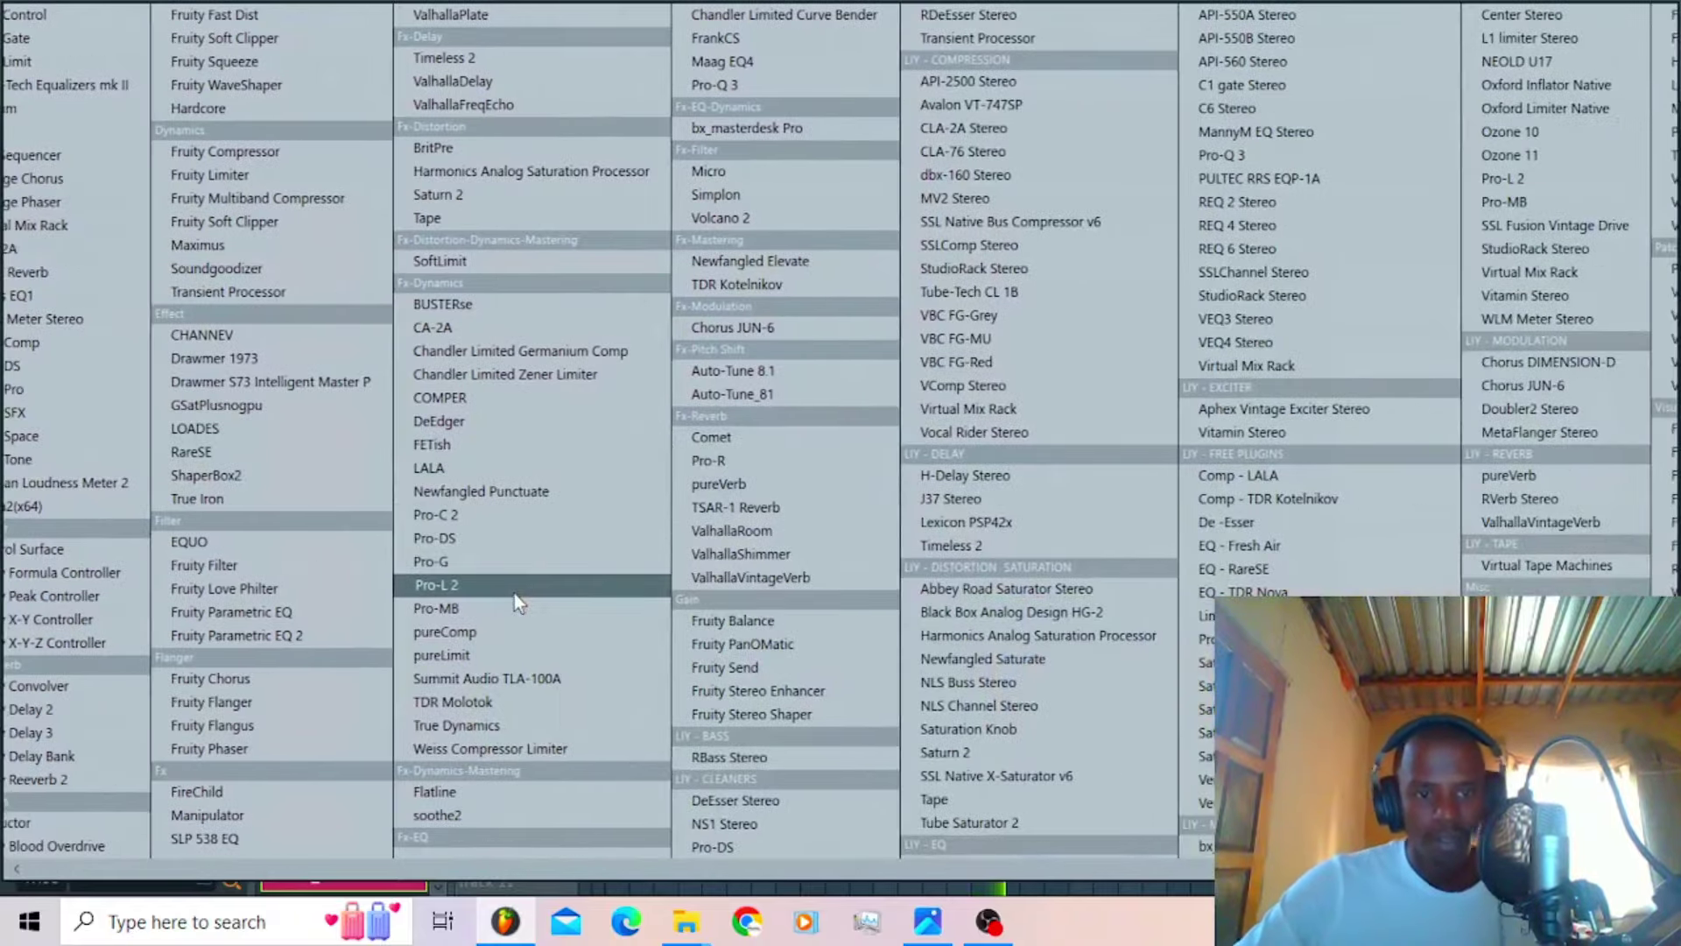
pyautogui.click(513, 592)
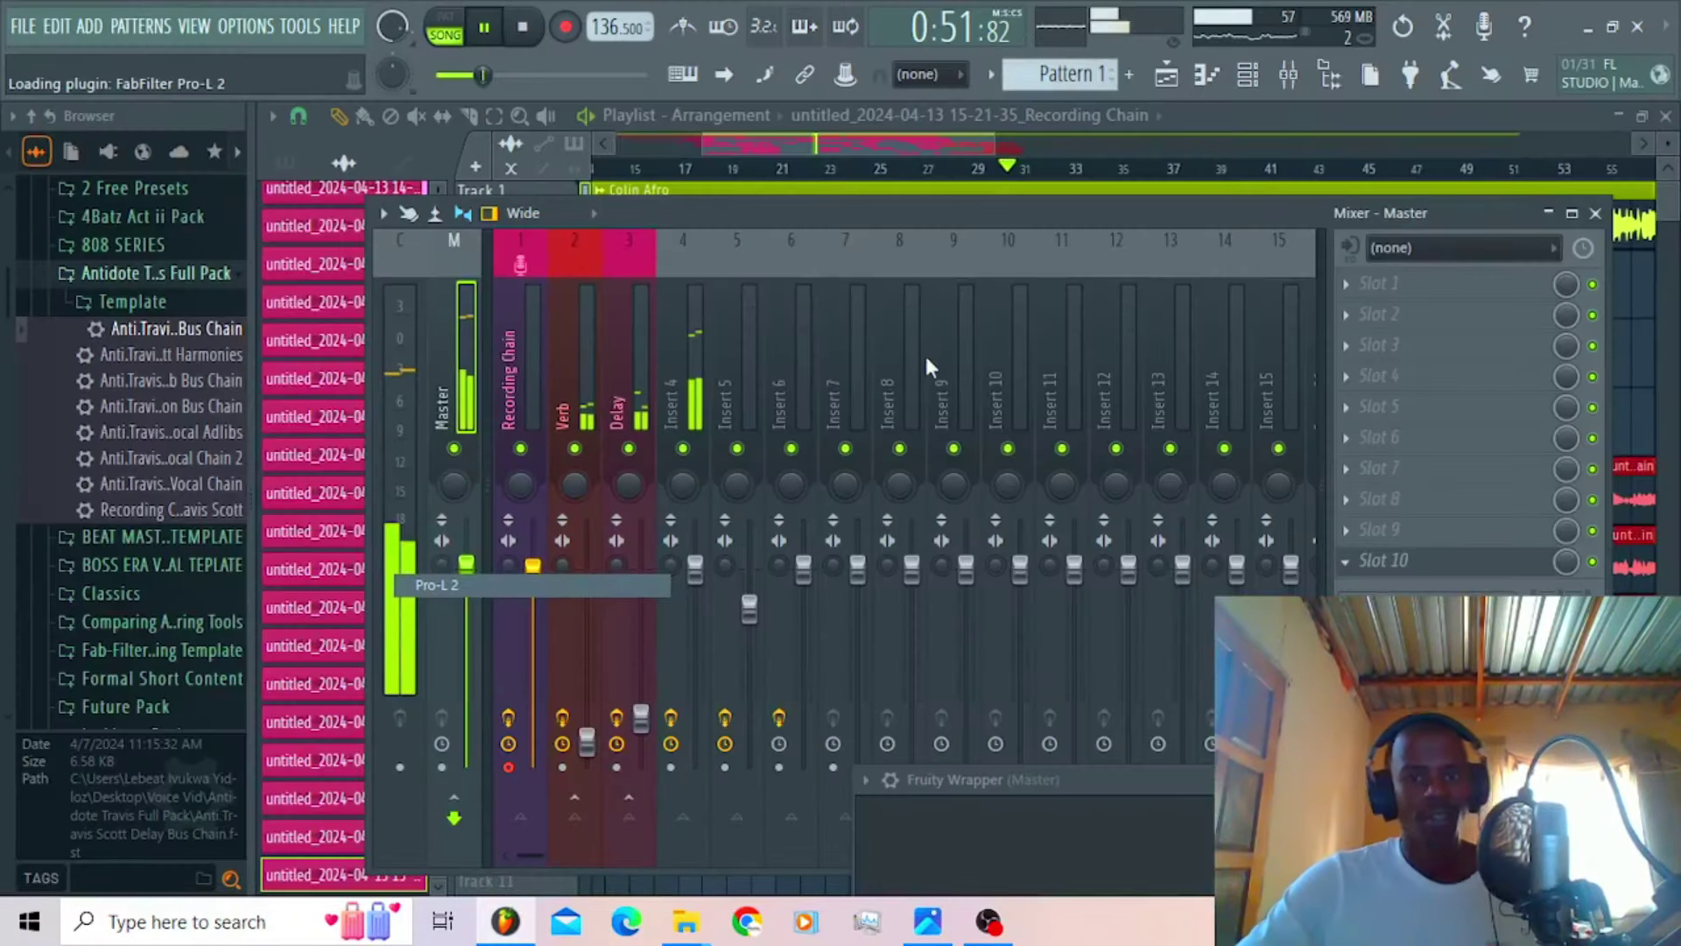
pyautogui.moveTo(1227, 779); pyautogui.dragTo(838, 255)
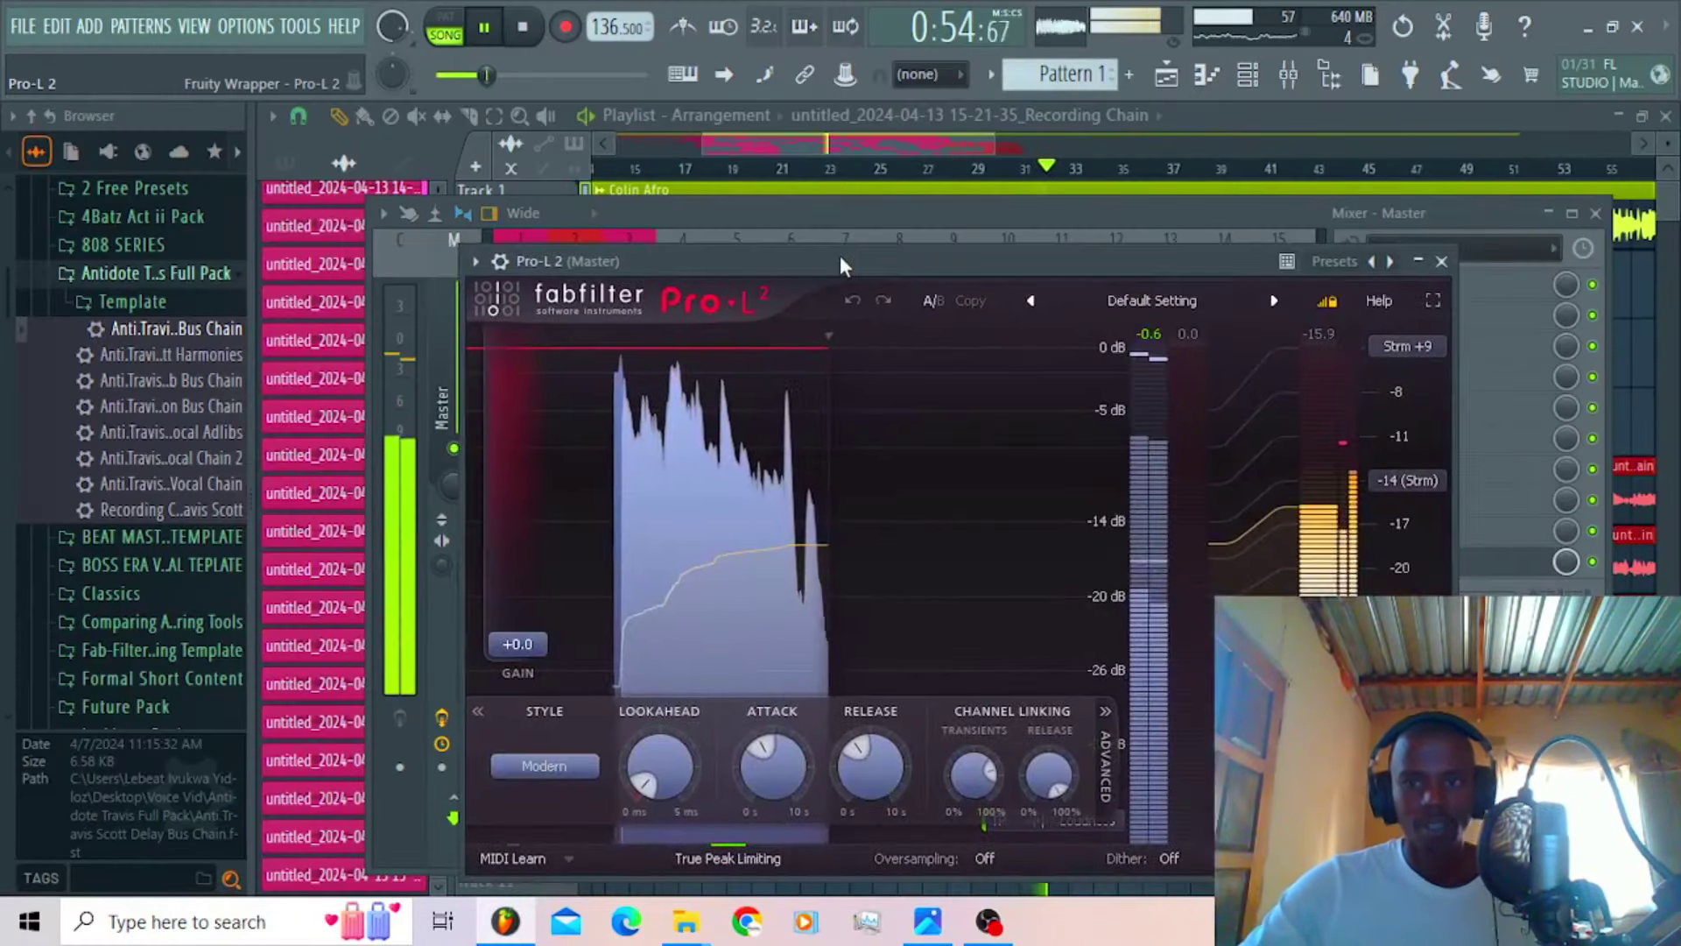
pyautogui.click(1391, 261)
pyautogui.click(1408, 286)
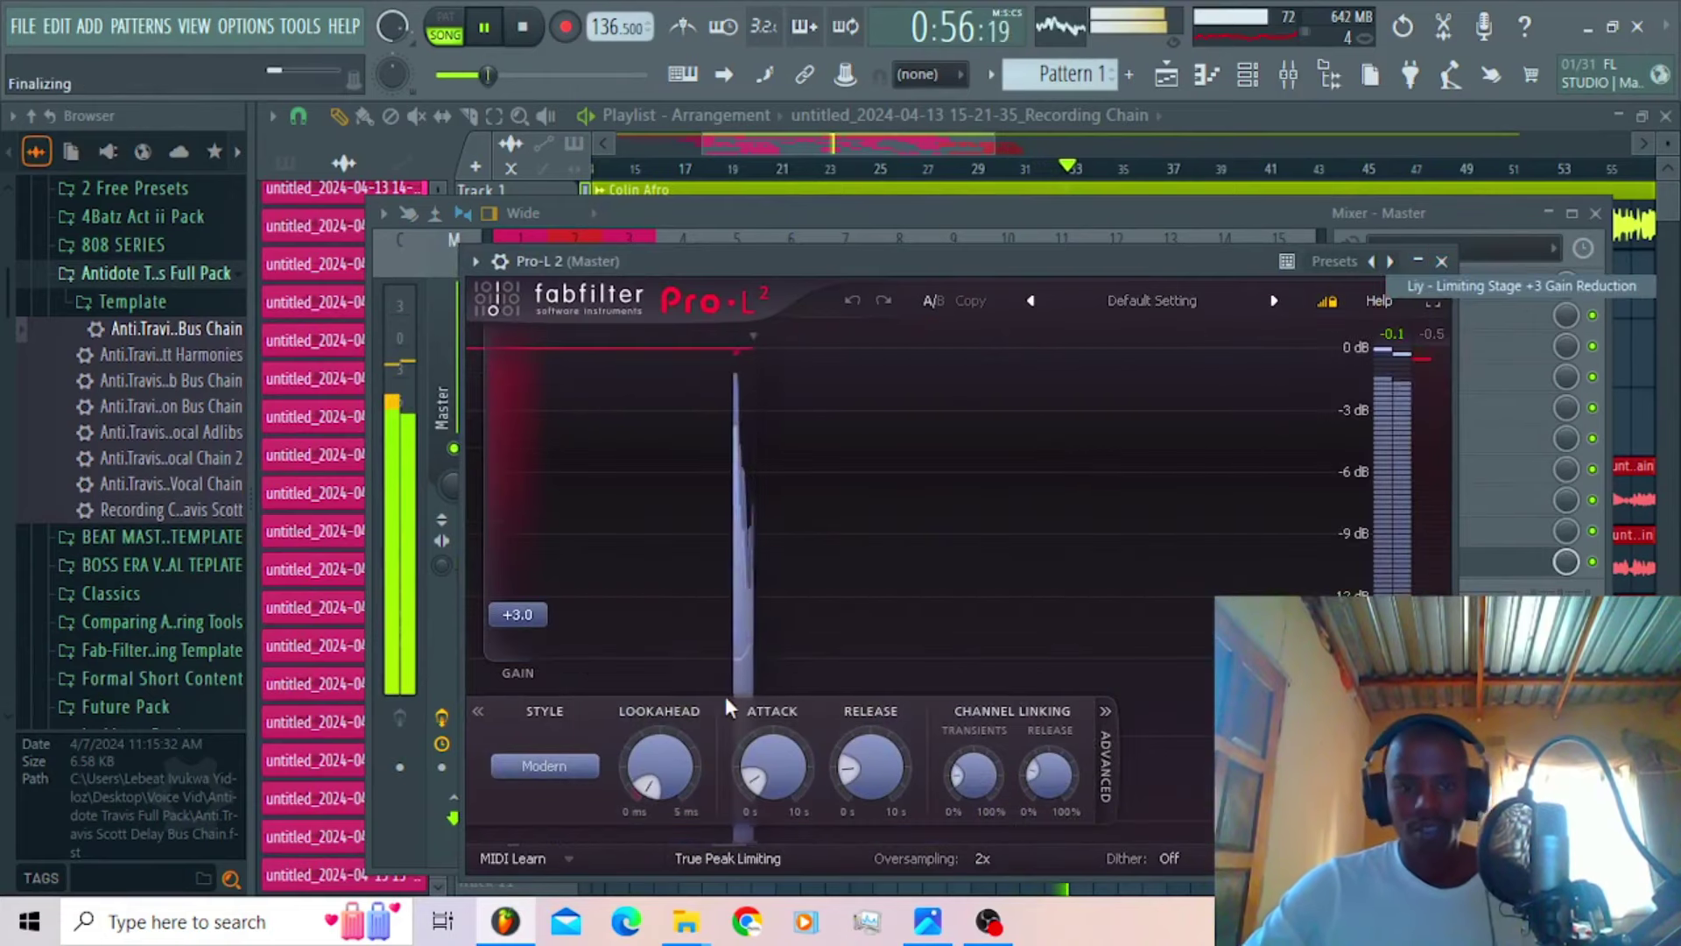
pyautogui.click(1443, 261)
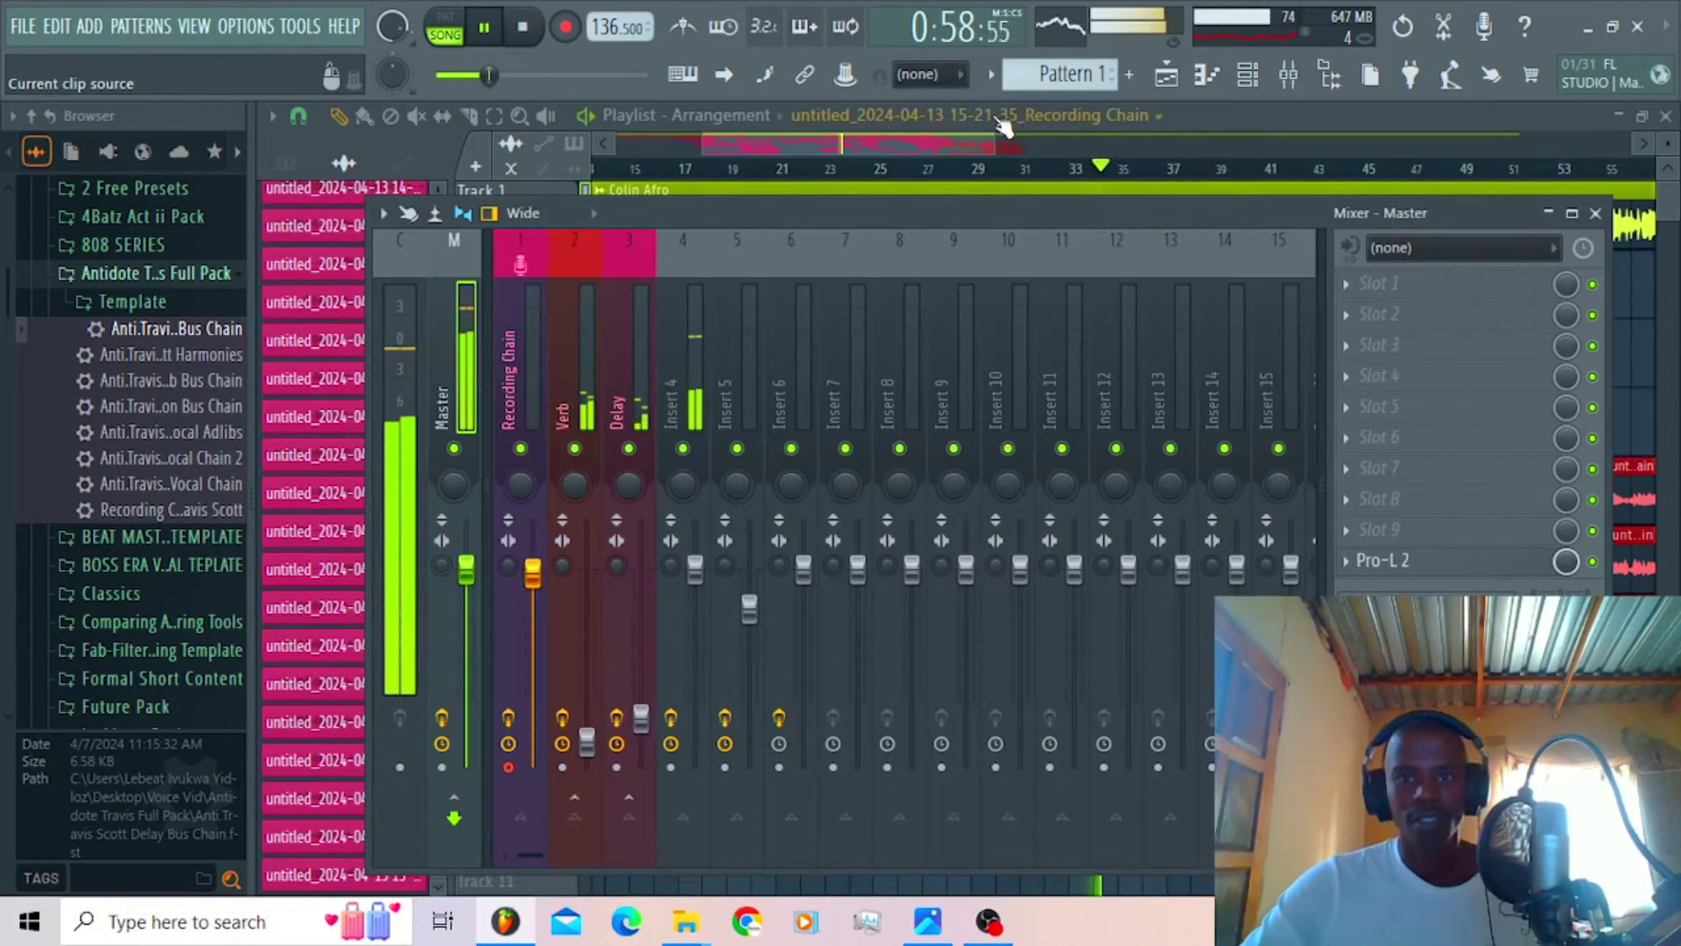
pyautogui.press('F9')
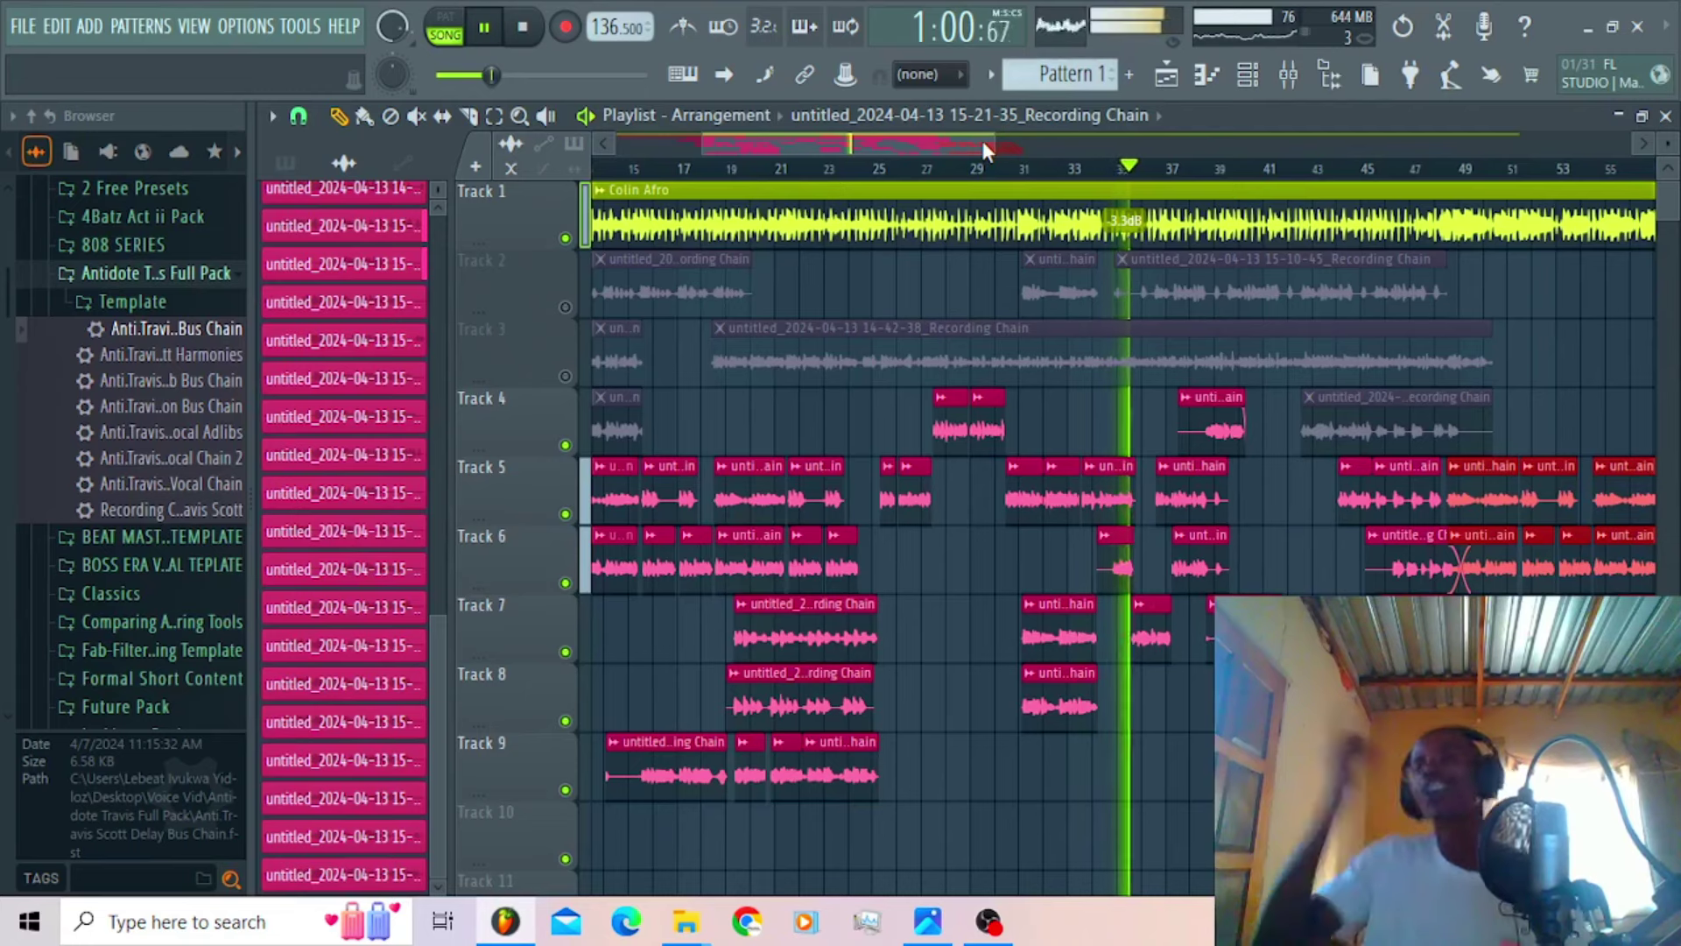
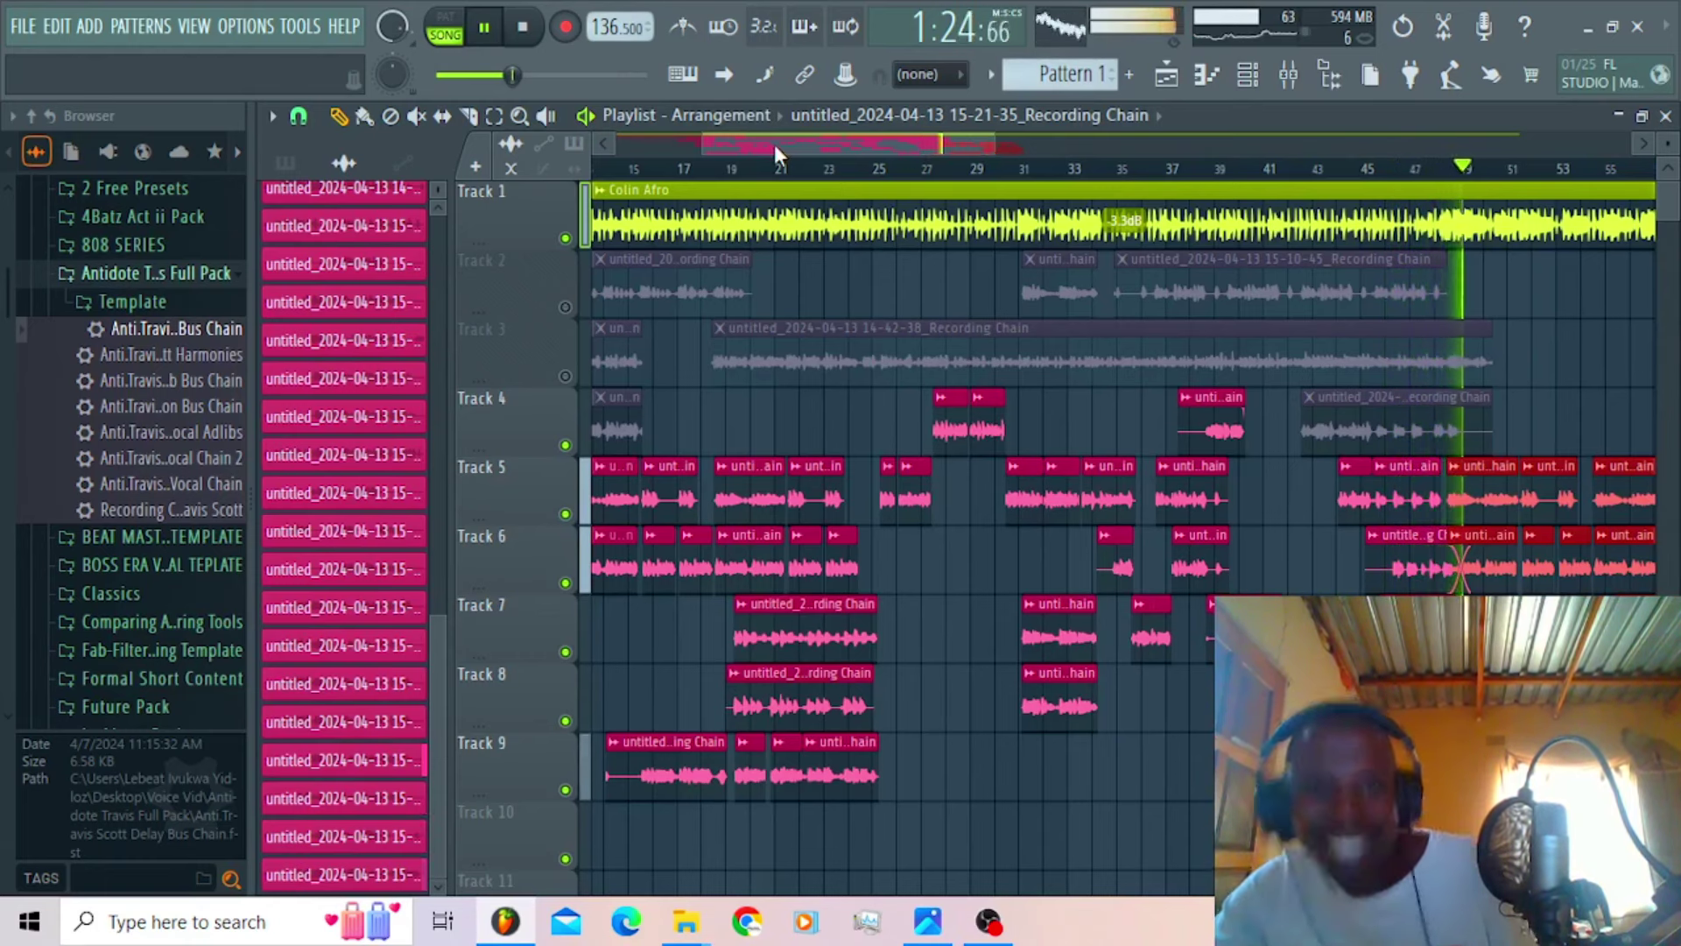
# Step: Move the 15-18-57 take near bar 45 from Track 6 straight down to Track 8 and audition the section from about bar 46
pyautogui.moveTo(774, 144); pyautogui.dragTo(834, 154)
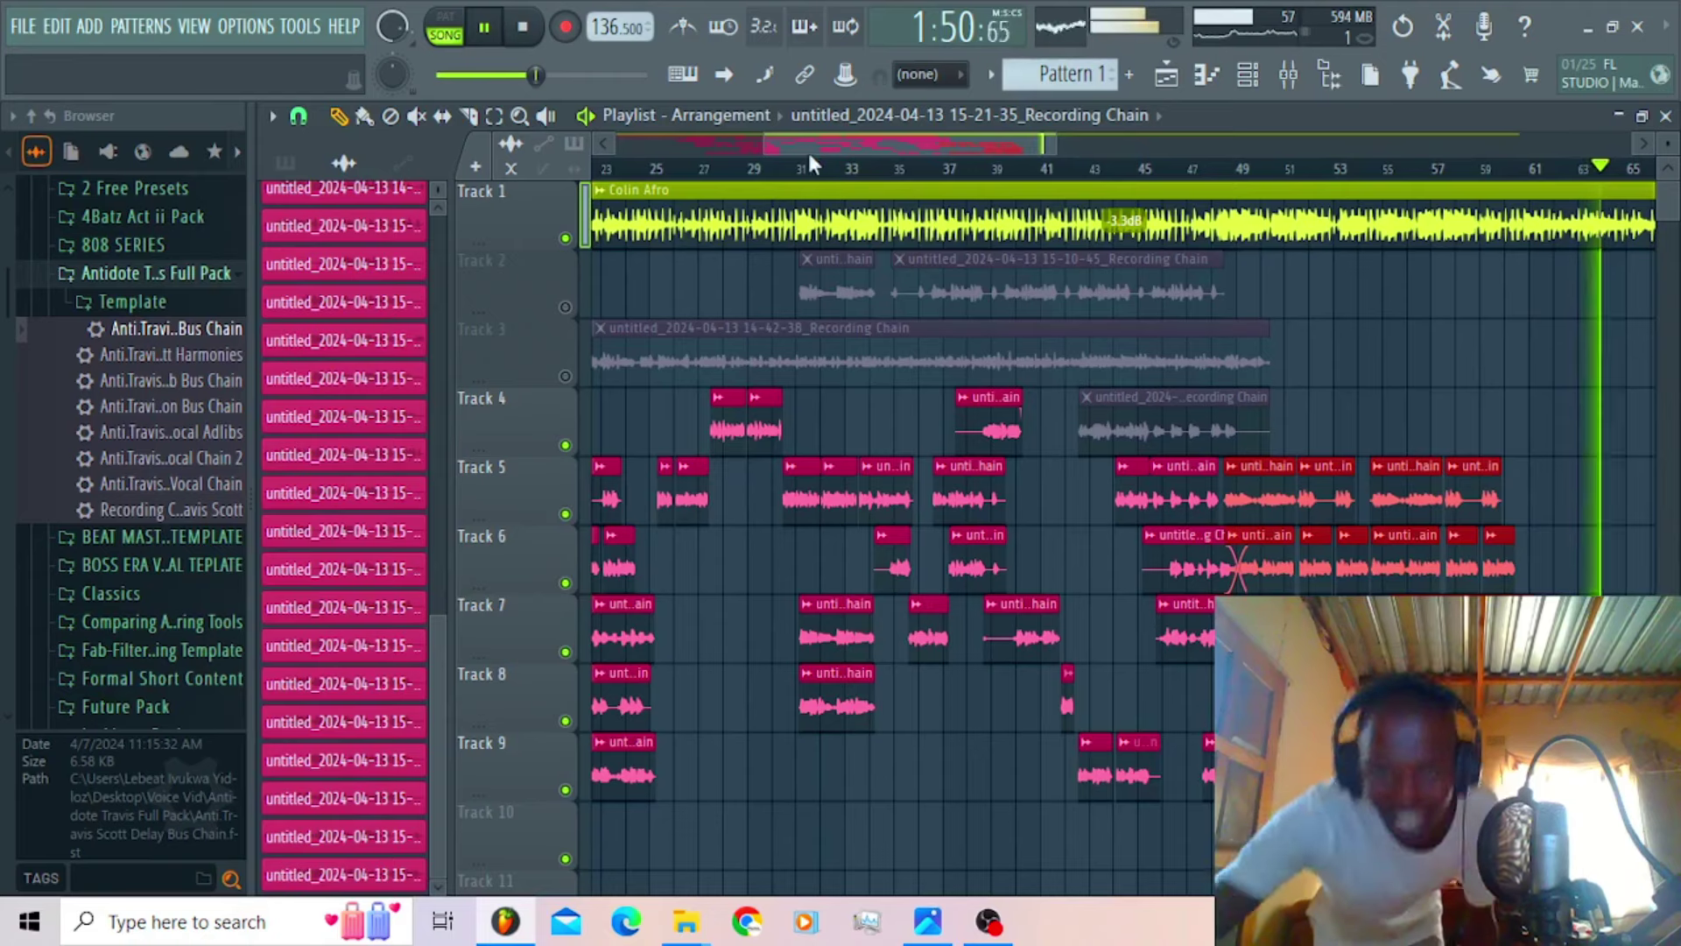
pyautogui.moveTo(792, 153); pyautogui.dragTo(912, 144)
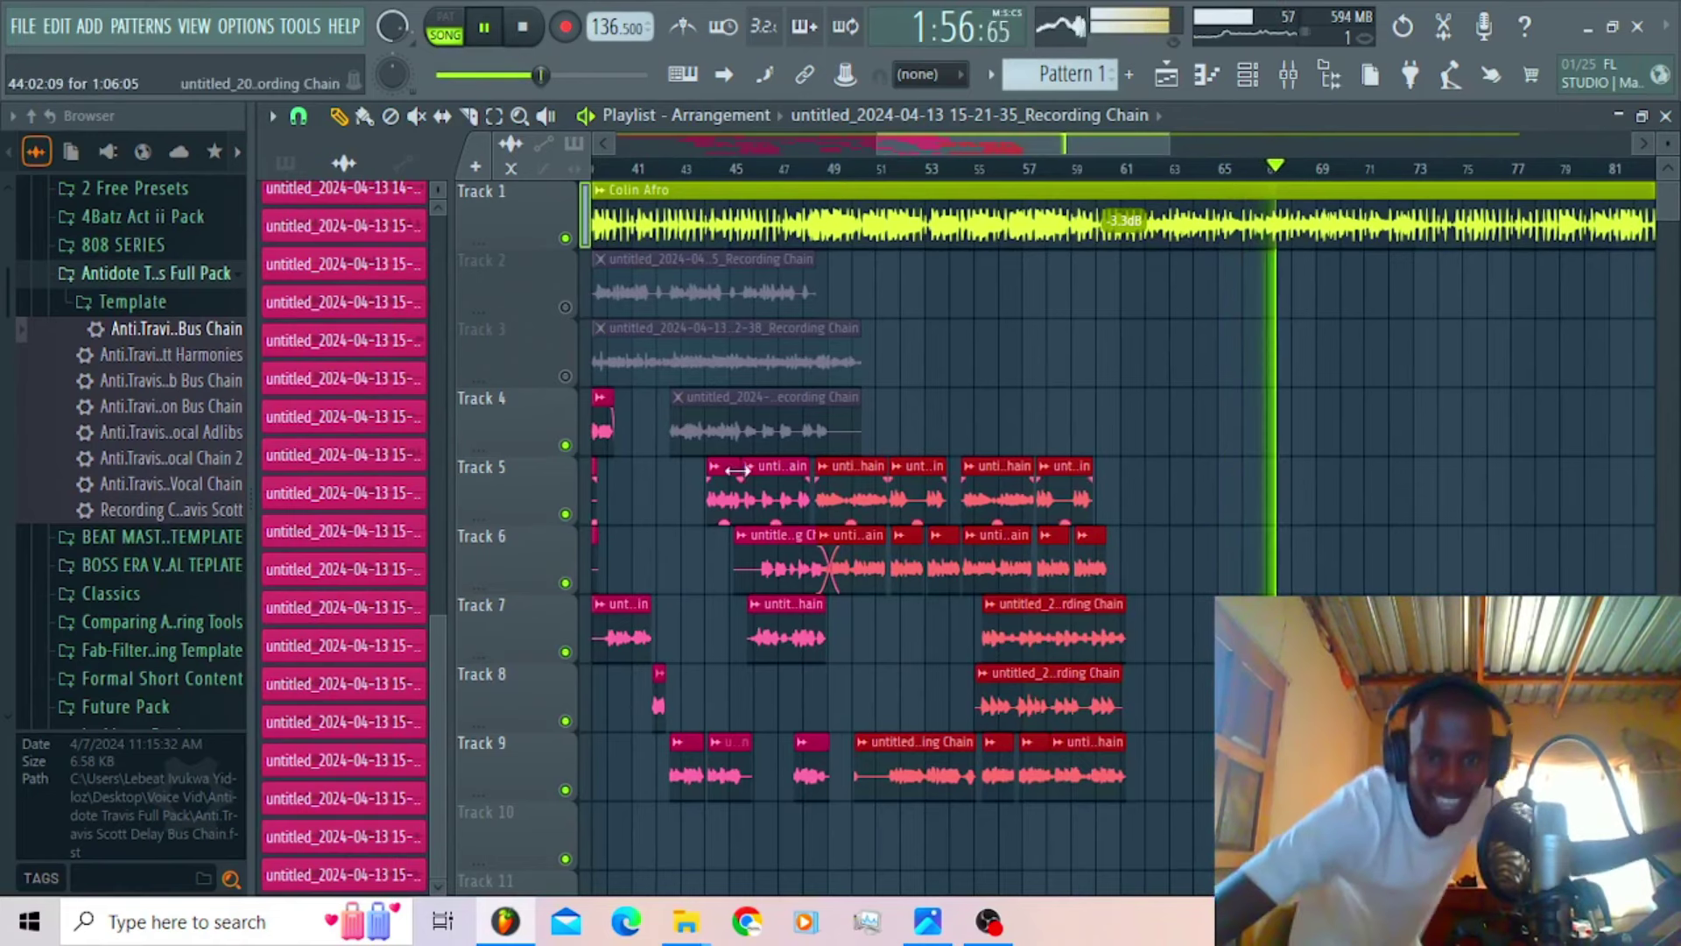
pyautogui.moveTo(782, 549); pyautogui.dragTo(780, 705)
pyautogui.click(754, 175)
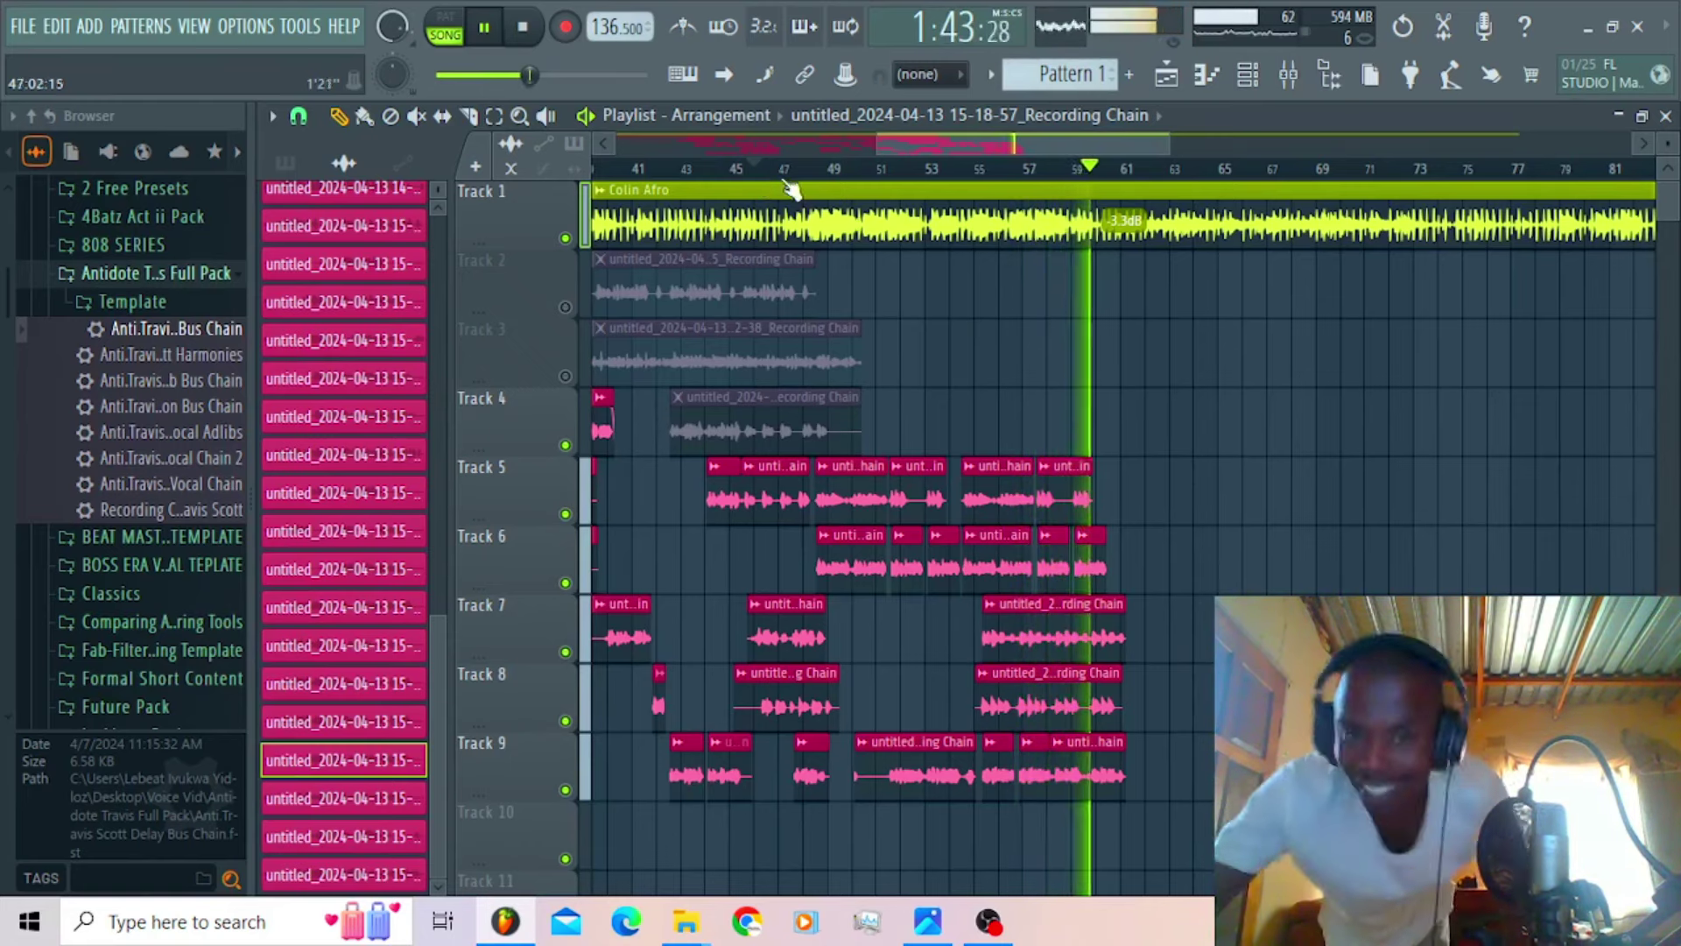
pyautogui.moveTo(876, 139); pyautogui.dragTo(730, 140)
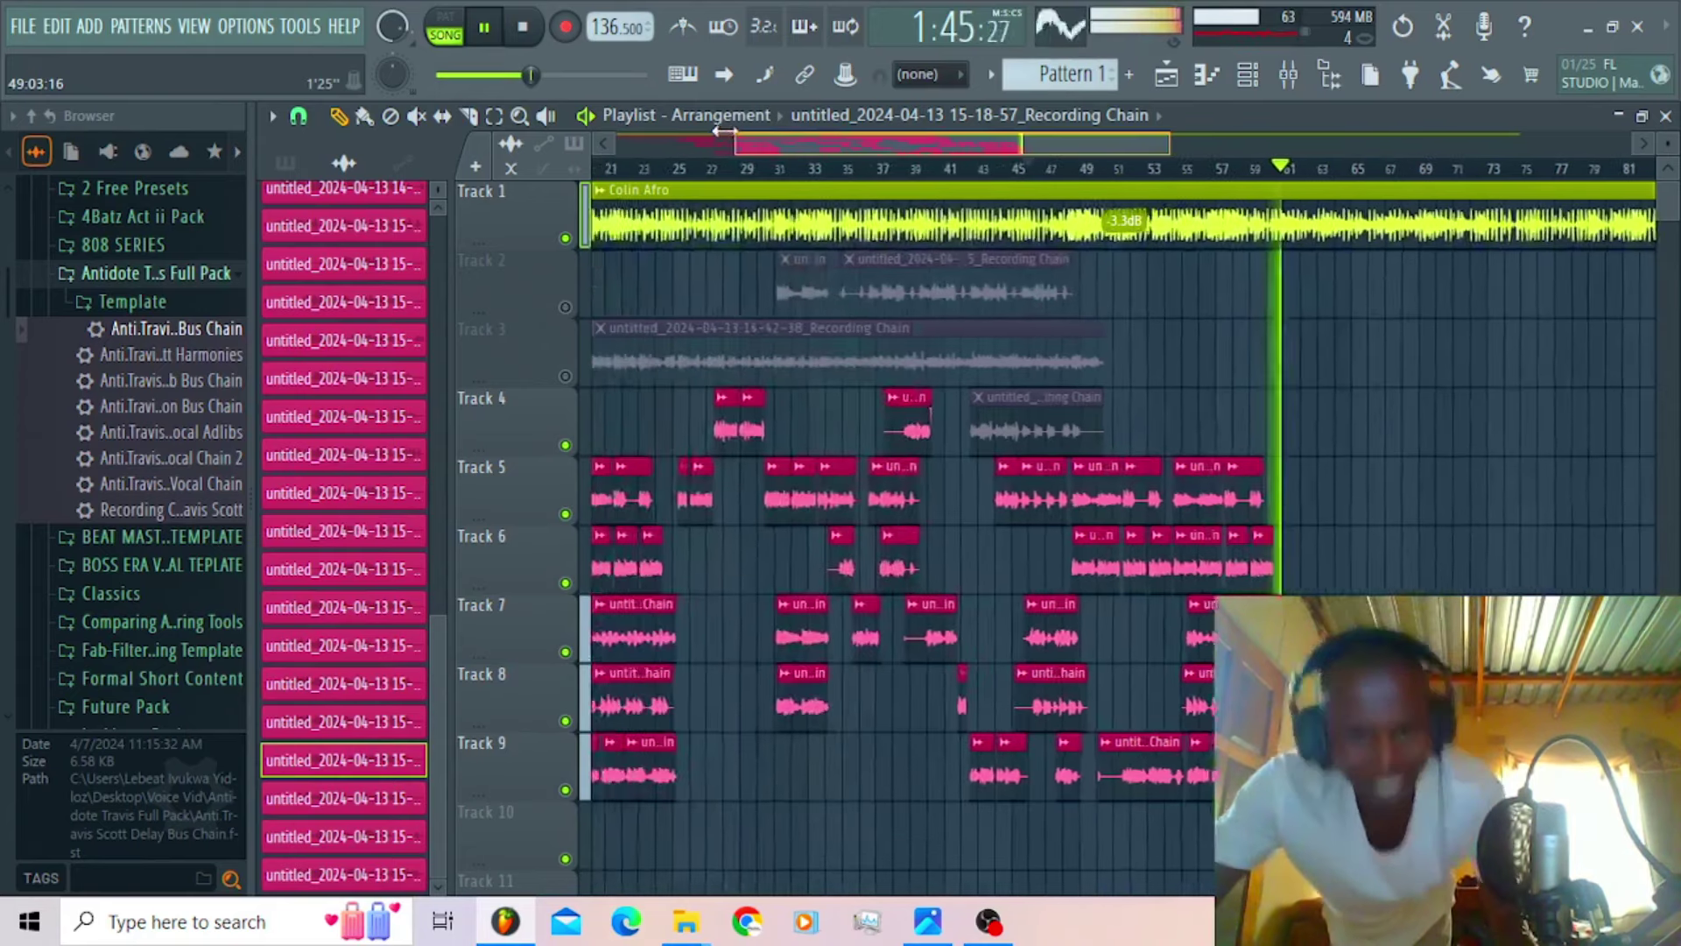
pyautogui.press('space')
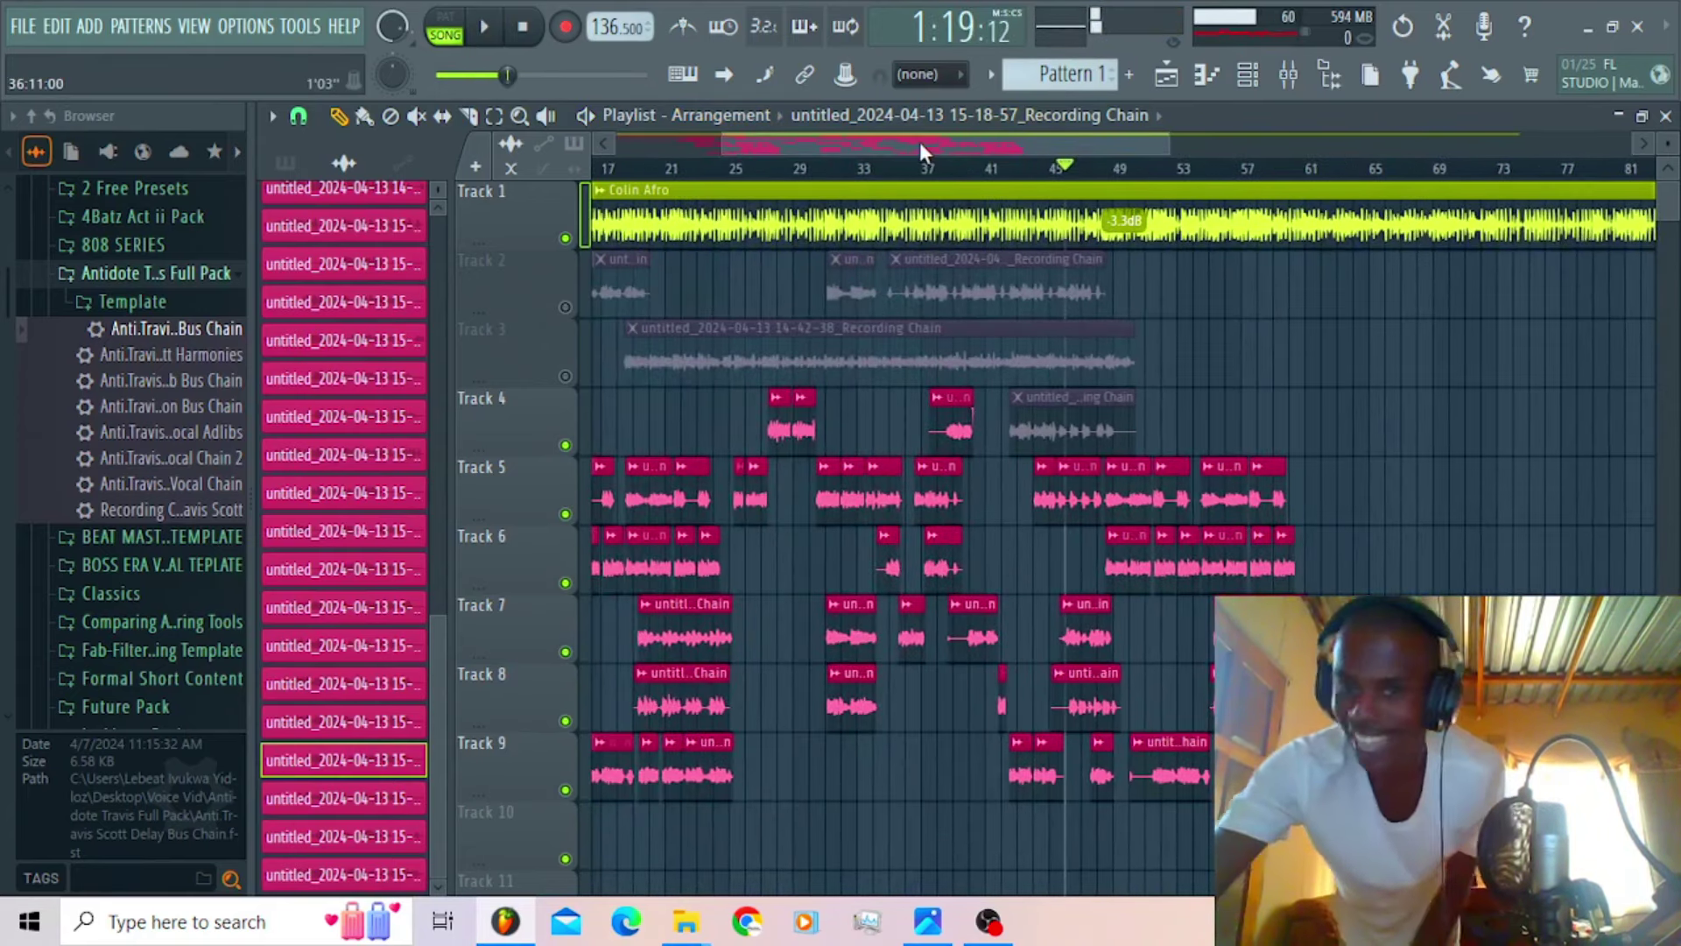
# Step: Move the first 14-41-27 take piece from Track 2 to Track 6 so it starts at bar 1
pyautogui.moveTo(919, 142); pyautogui.dragTo(843, 137)
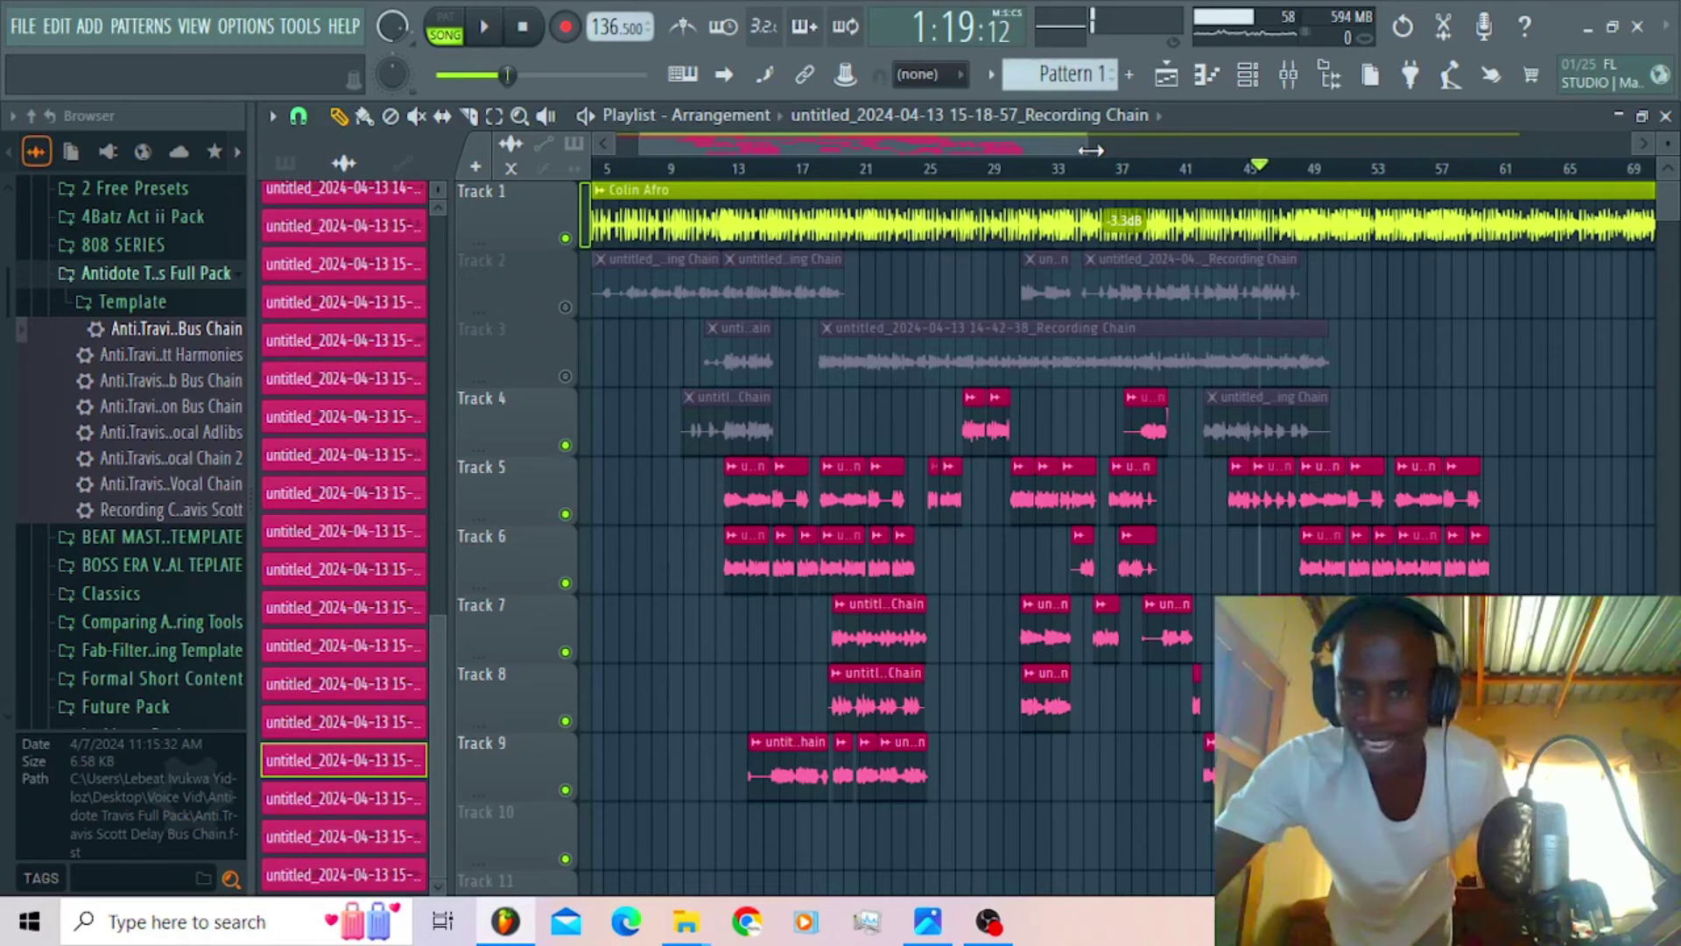
pyautogui.moveTo(1090, 151); pyautogui.dragTo(975, 138)
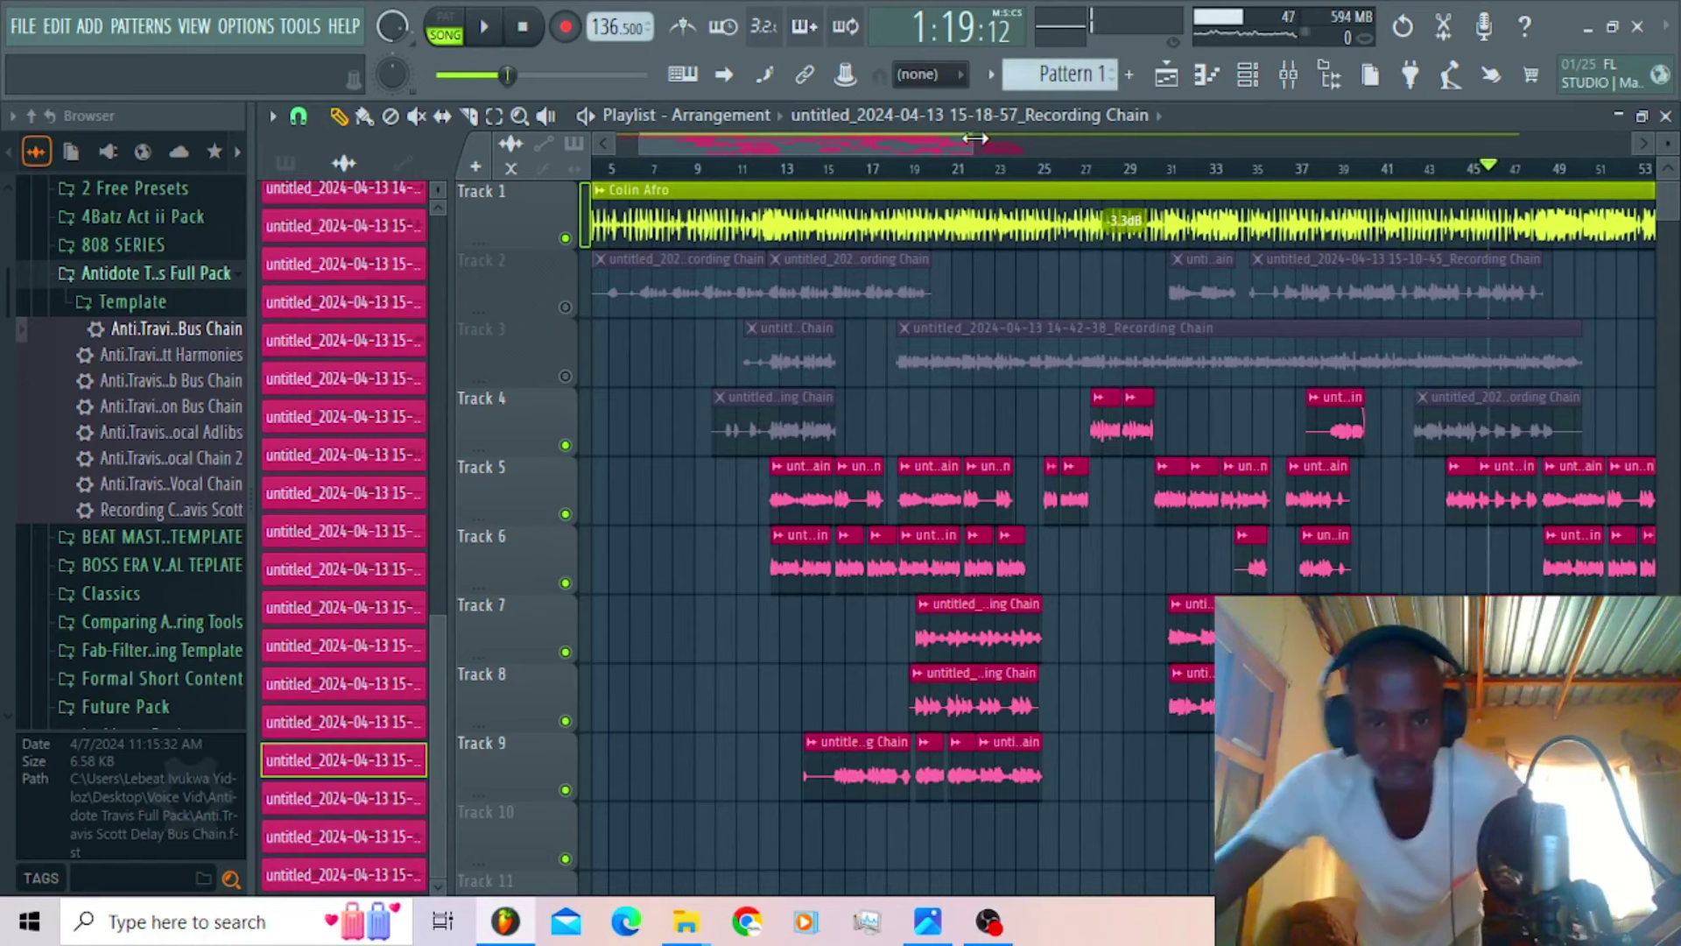
pyautogui.moveTo(976, 139); pyautogui.dragTo(775, 141)
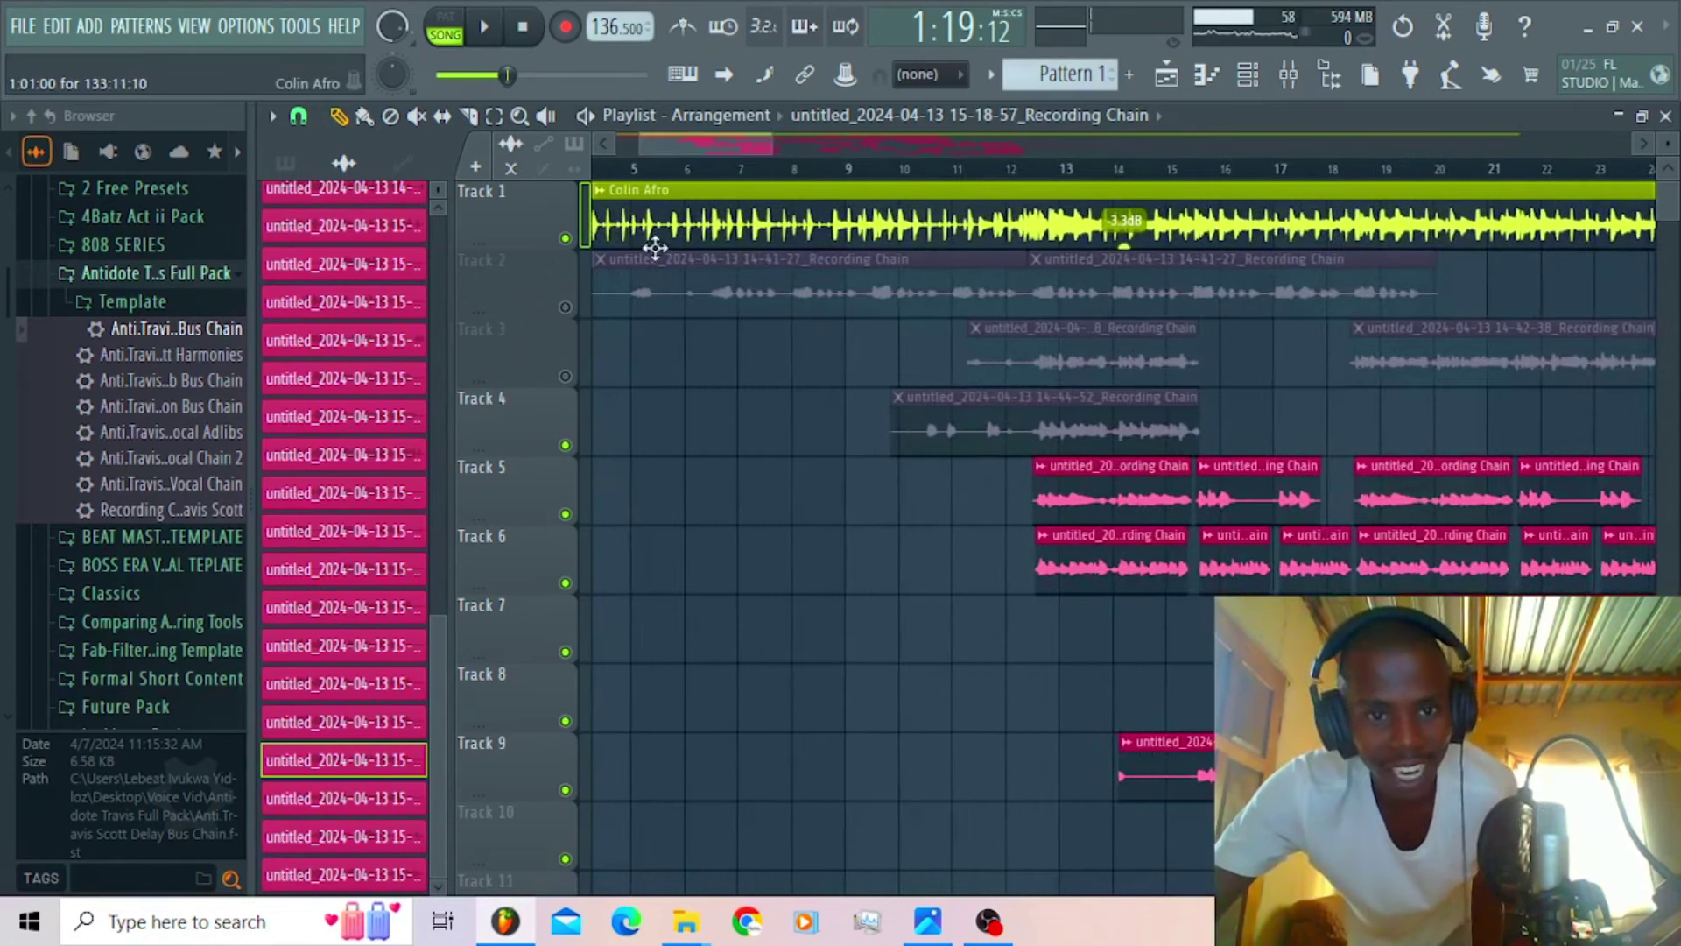
pyautogui.moveTo(767, 282); pyautogui.dragTo(825, 528)
pyautogui.moveTo(747, 151); pyautogui.dragTo(638, 135)
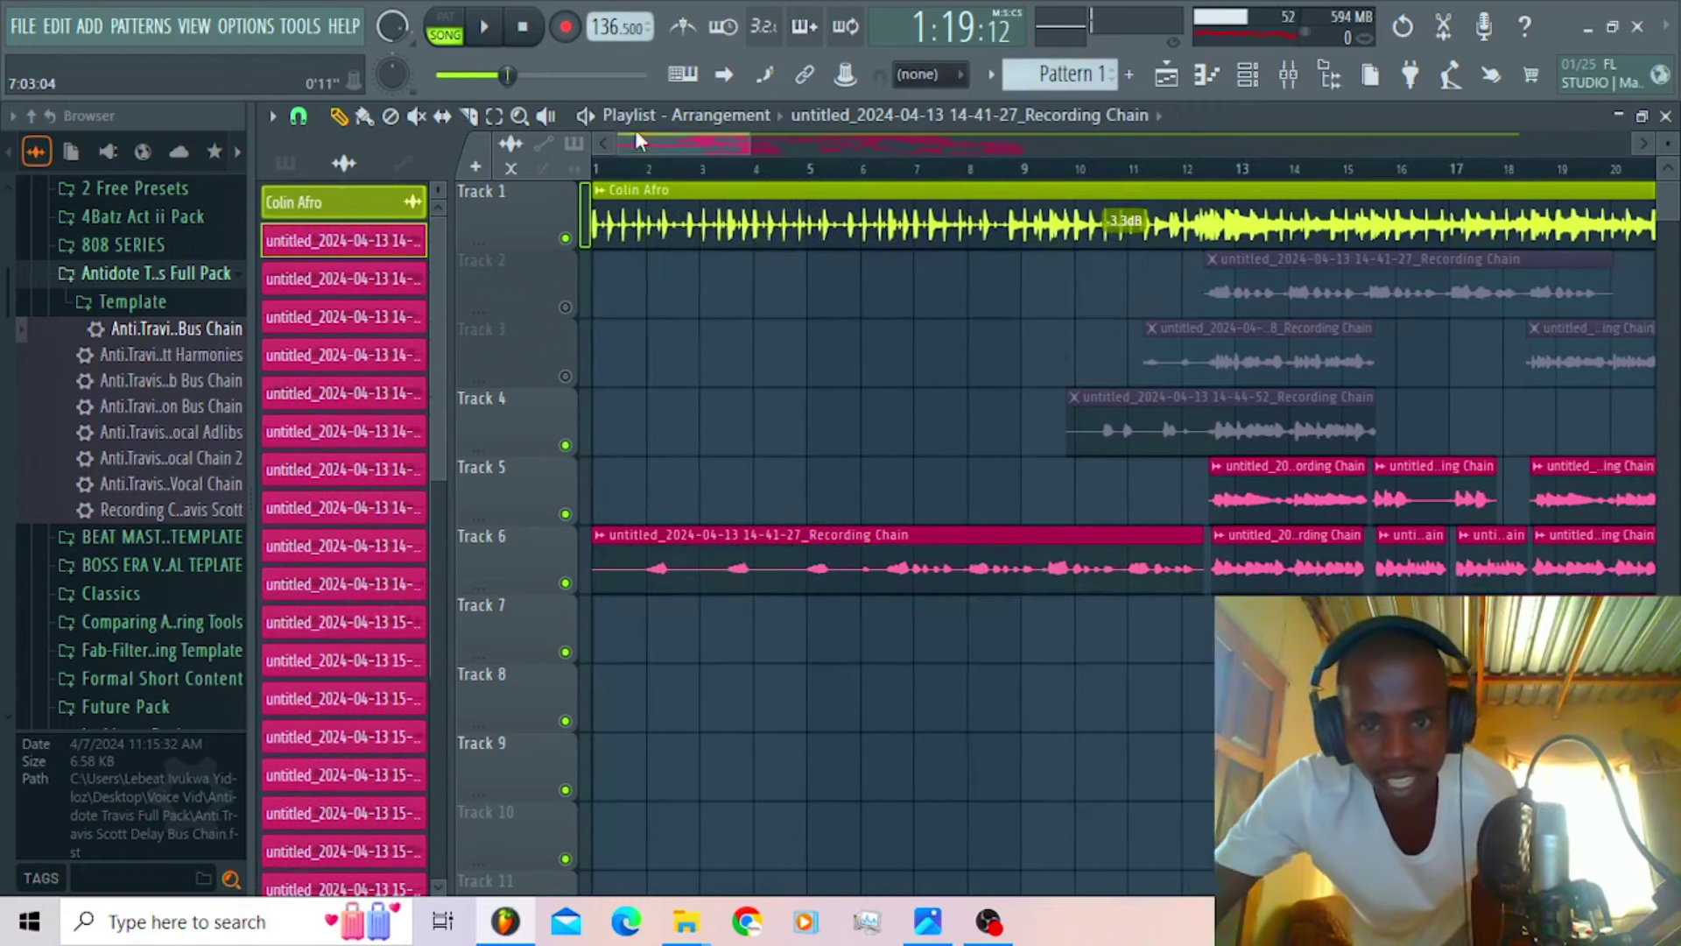
# Step: Check the mixer routing of the 14-41-27 take on Track 6 and play the arrangement from the intro
pyautogui.doubleClick(792, 552)
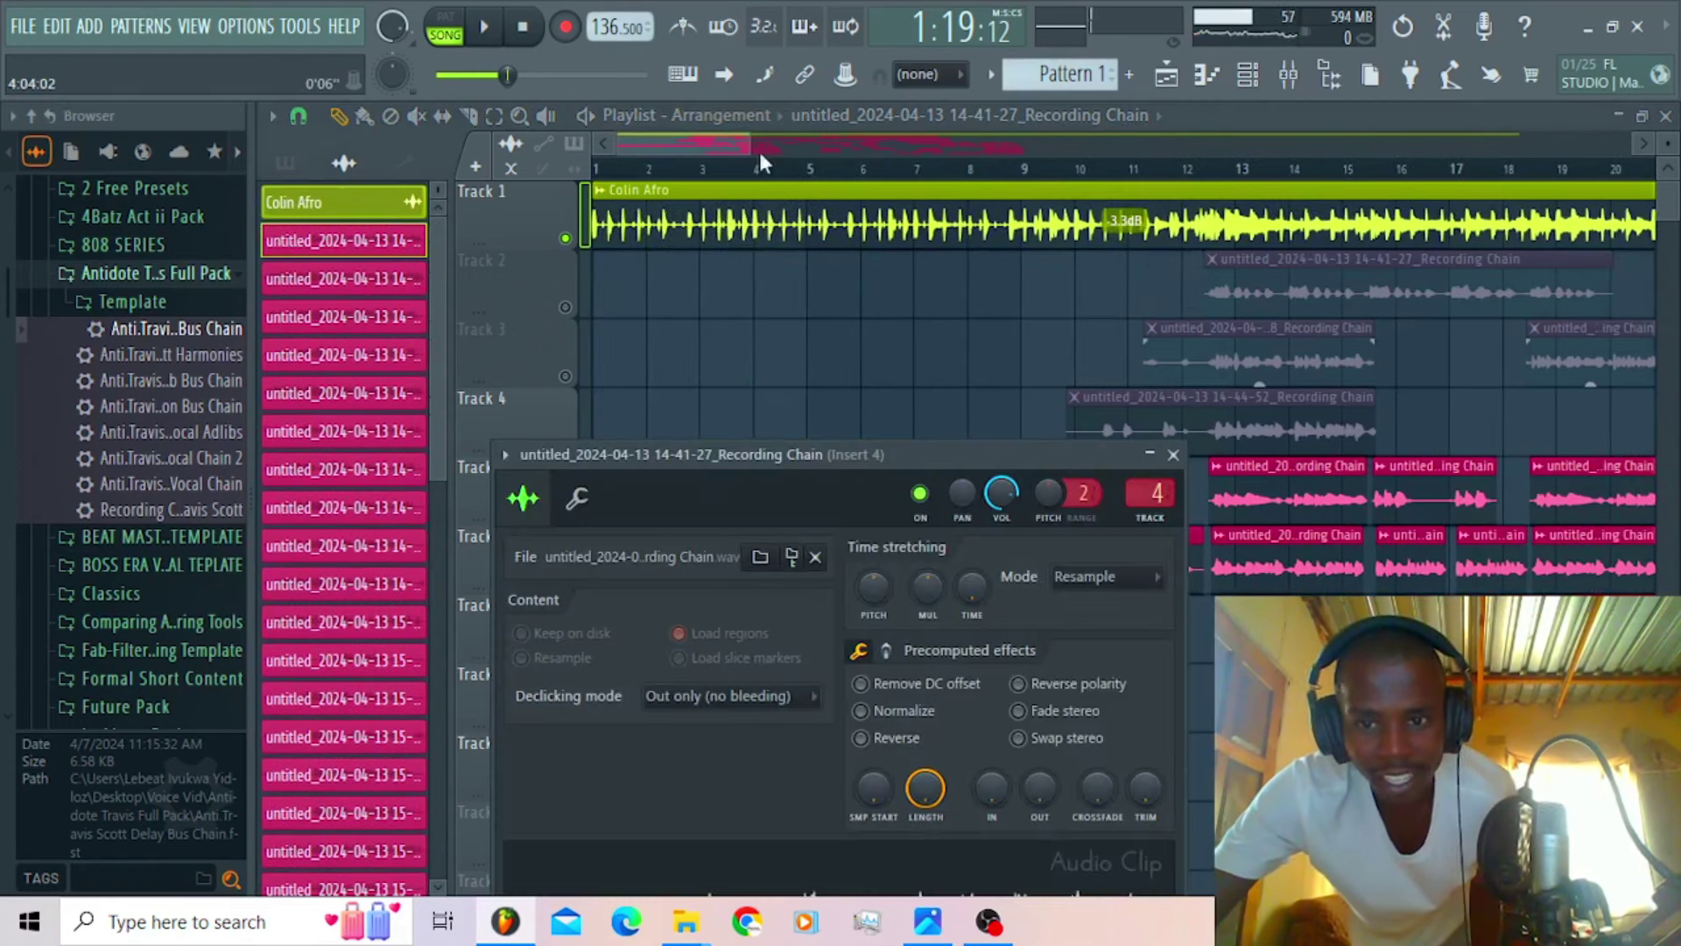
pyautogui.moveTo(747, 149); pyautogui.dragTo(822, 149)
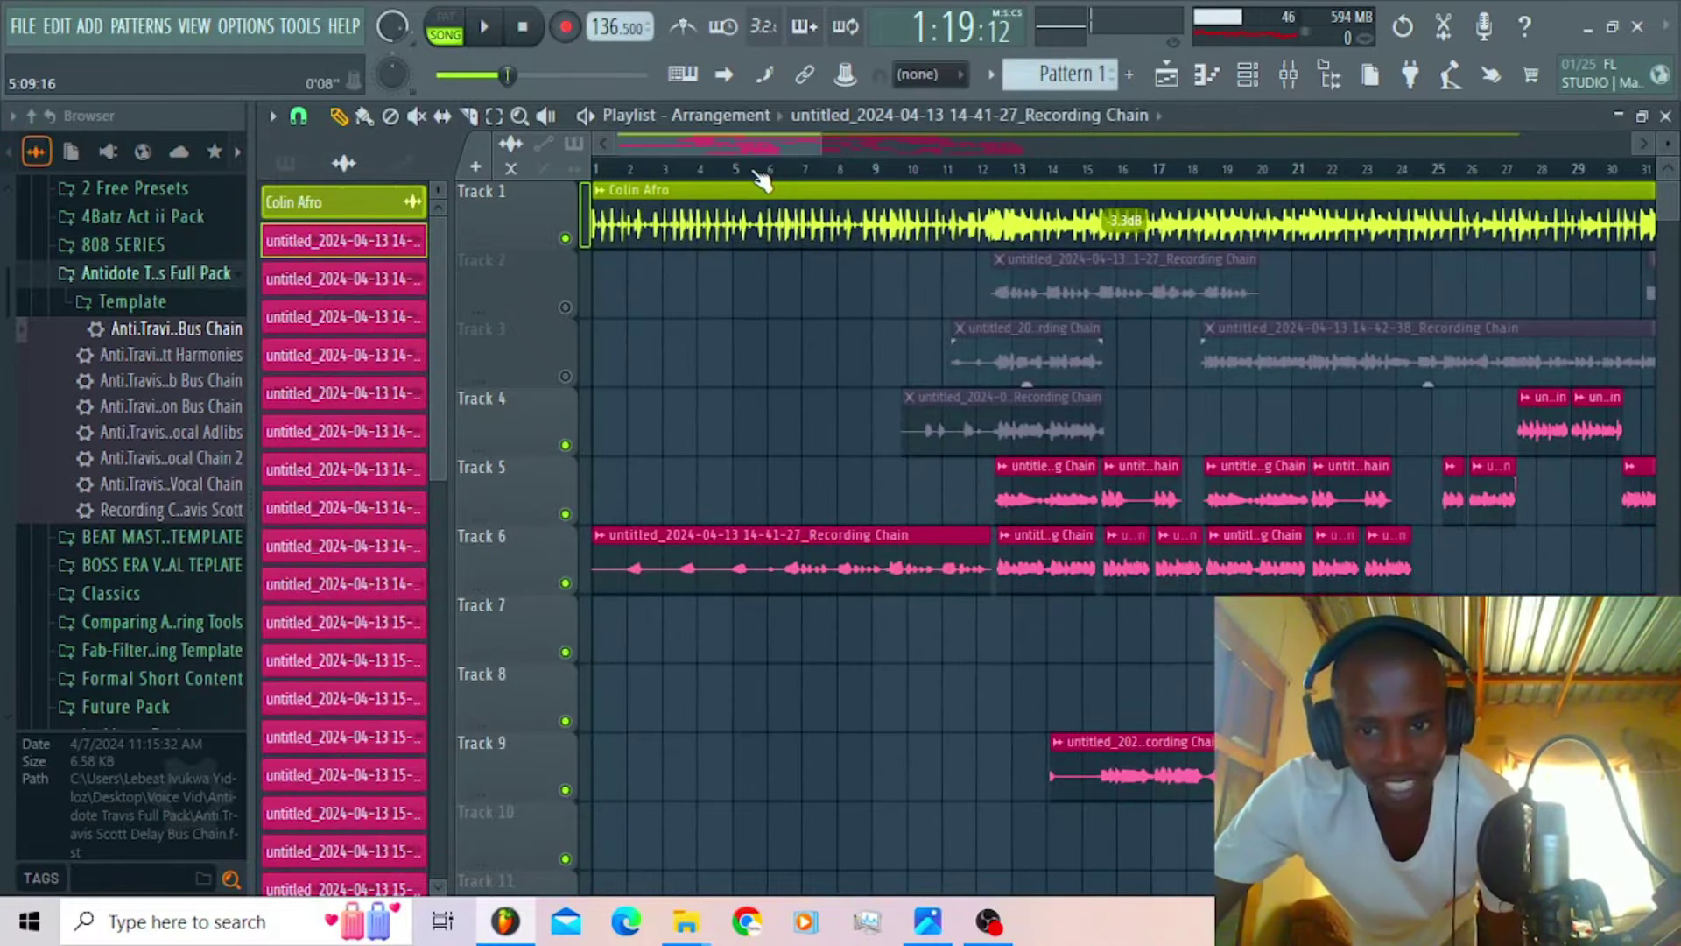
pyautogui.moveTo(821, 145); pyautogui.dragTo(1040, 156)
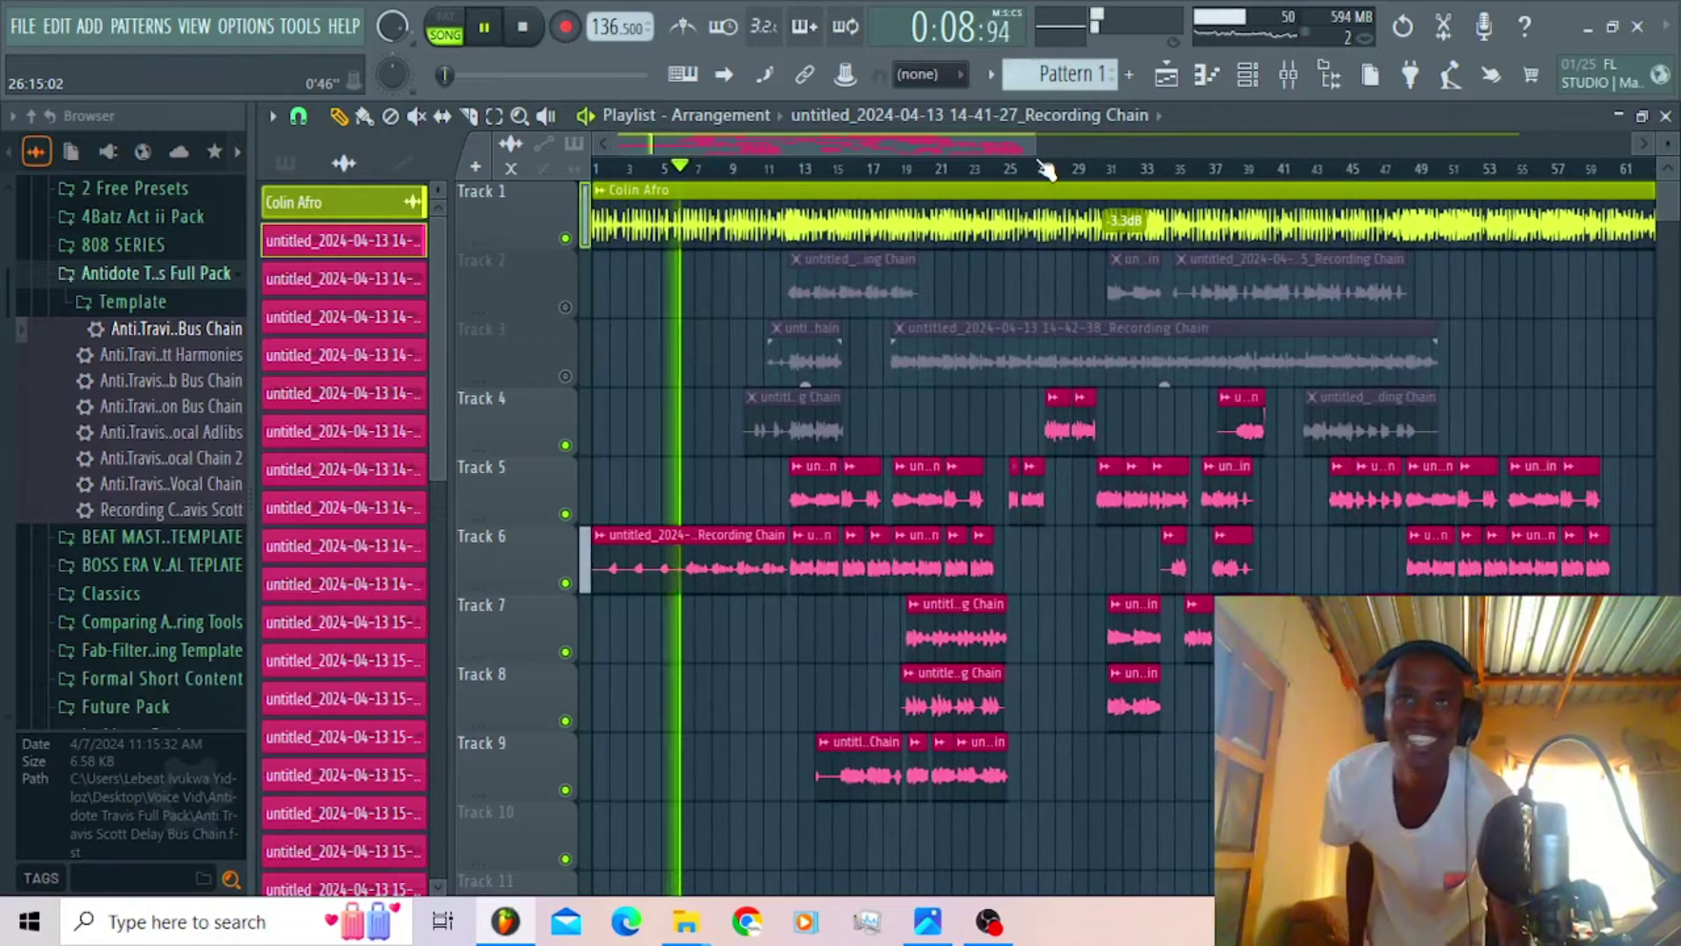